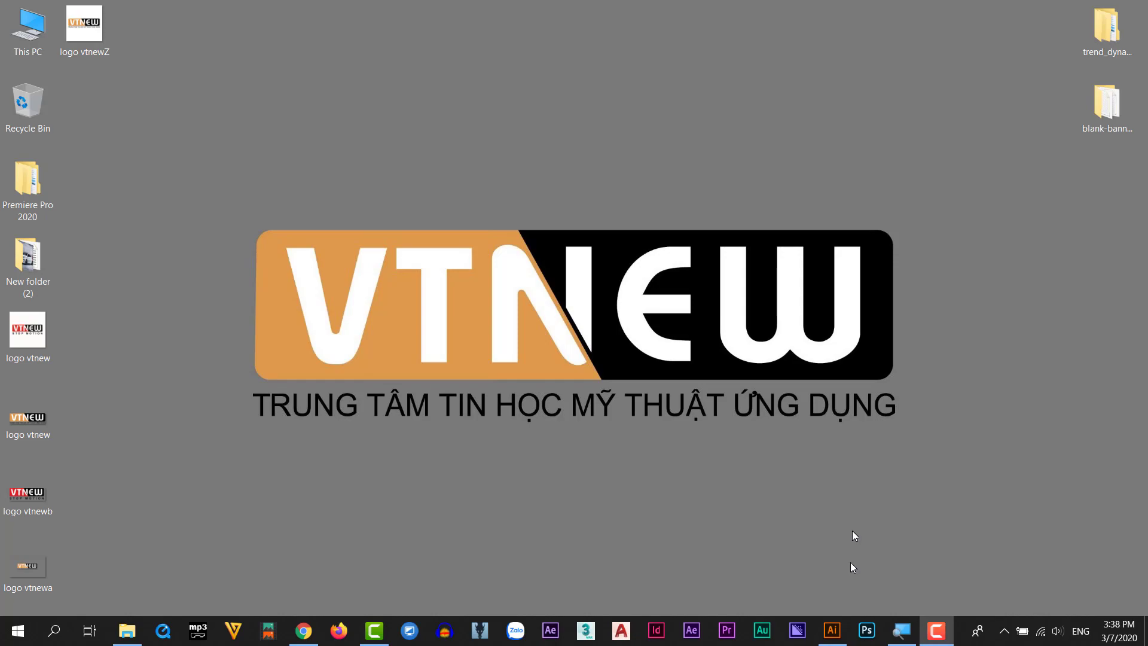
Switch to Adobe Illustrator with the radial infographic file B2.ai open
left_click(831, 630)
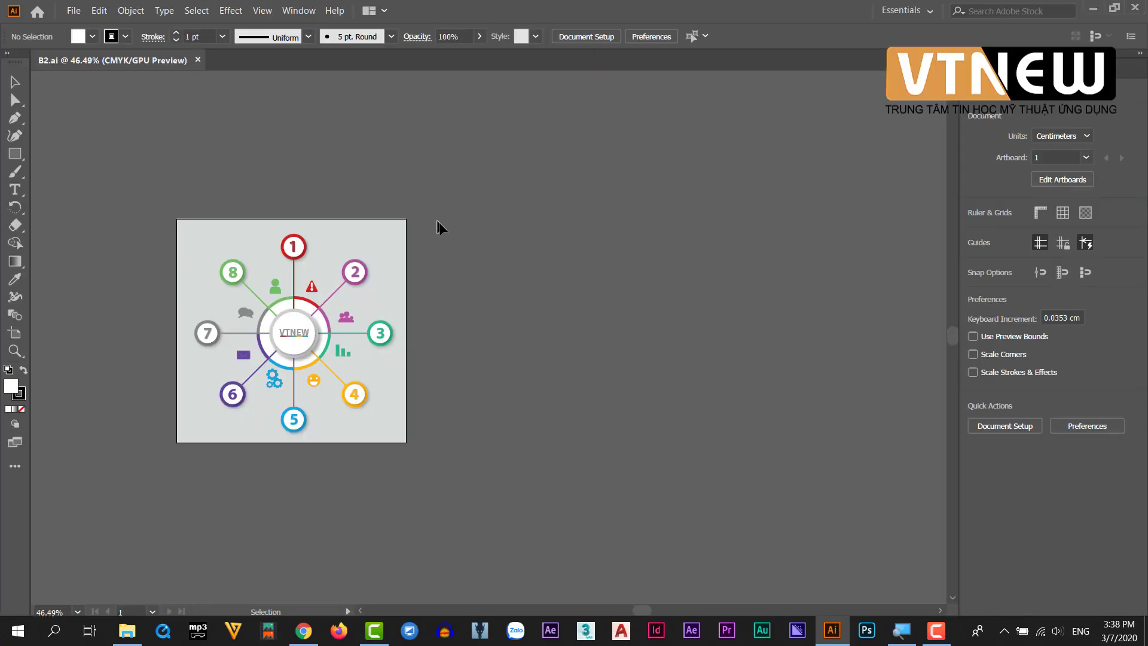
Inspect the eight numbered circles and VTNEW centre disc, then bring up the basic shape tools
mouse_move(348, 333)
left_mouse_down()
mouse_move(456, 379)
mouse_move(537, 348)
mouse_move(517, 333)
left_mouse_up()
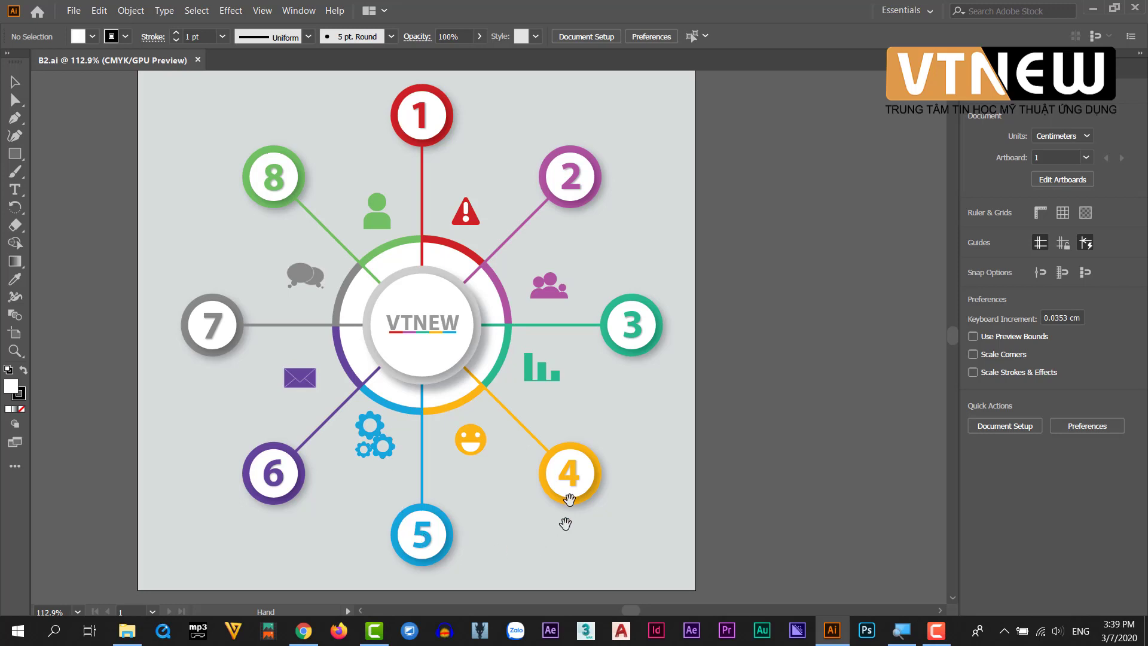
mouse_move(474, 314)
left_mouse_down()
mouse_move(419, 337)
mouse_move(465, 366)
mouse_move(381, 342)
left_mouse_up()
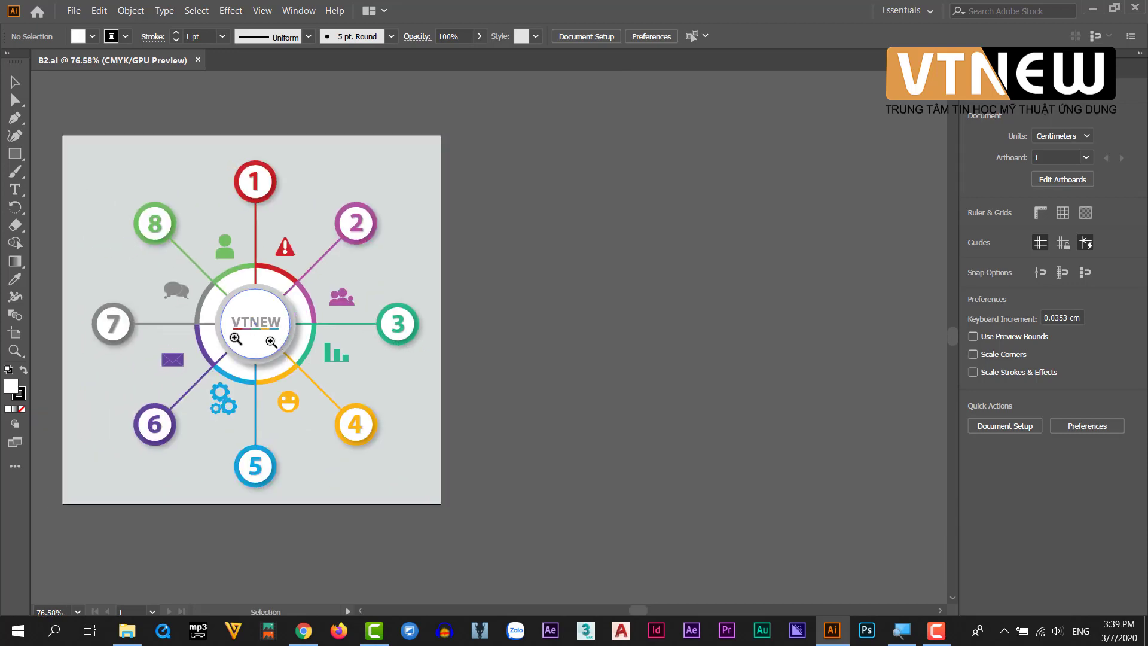
mouse_move(271, 341)
left_mouse_down()
mouse_move(391, 307)
mouse_move(454, 246)
left_mouse_up()
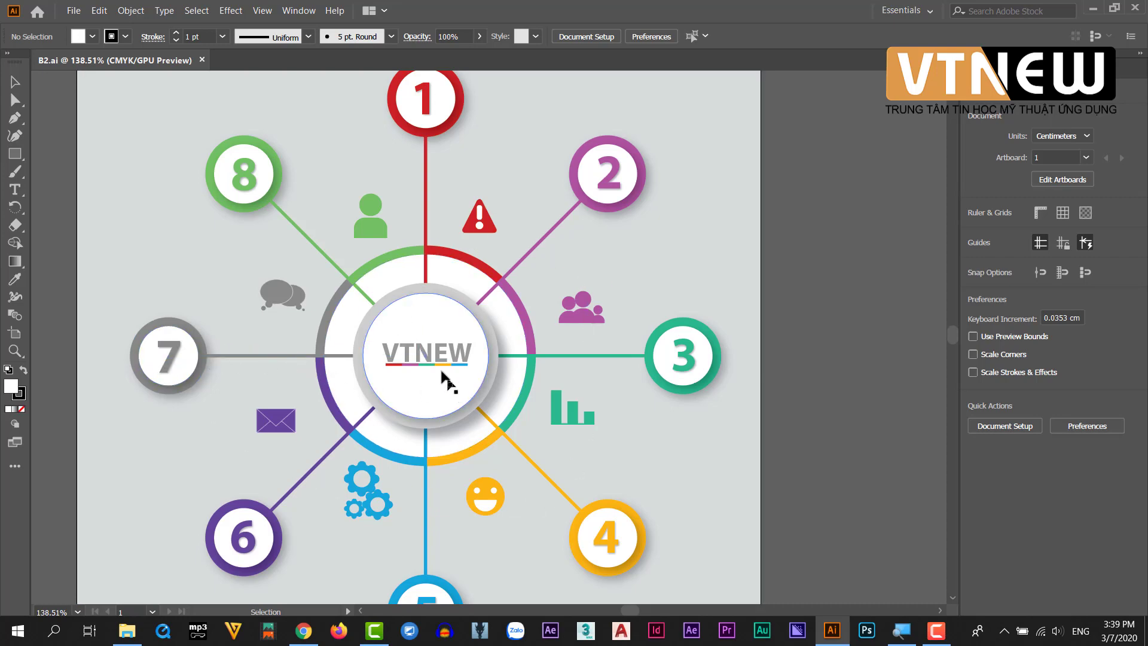
left_click_drag(486, 376, 410, 349)
scroll(411, 349, "down", 2, "alt")
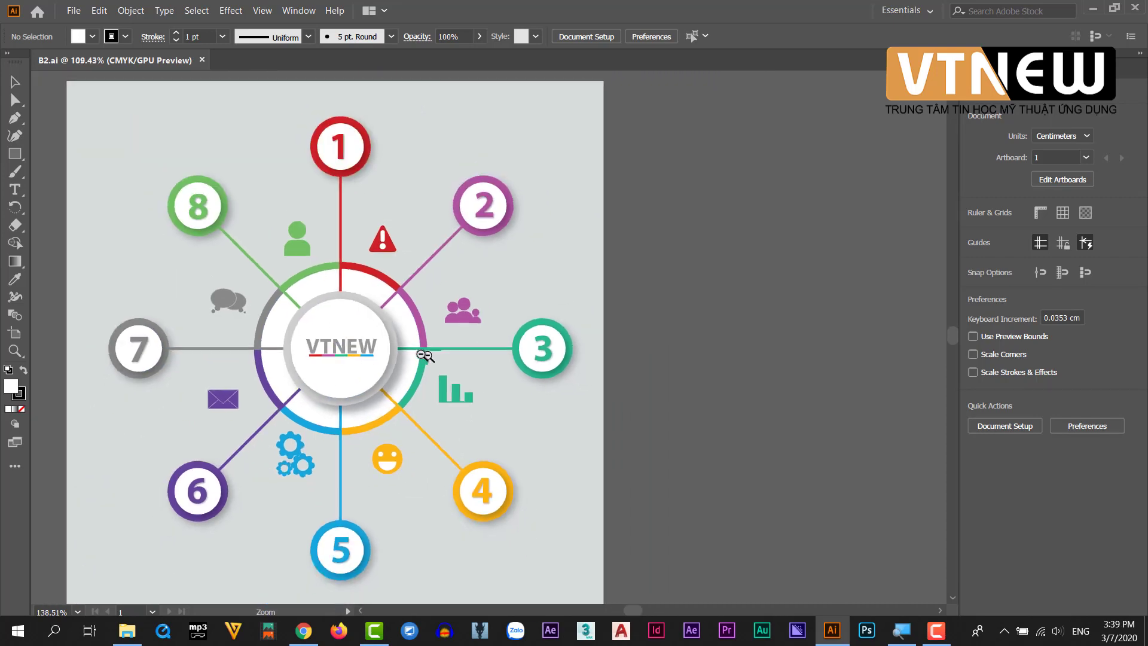
scroll(388, 317, "down", 1, "alt")
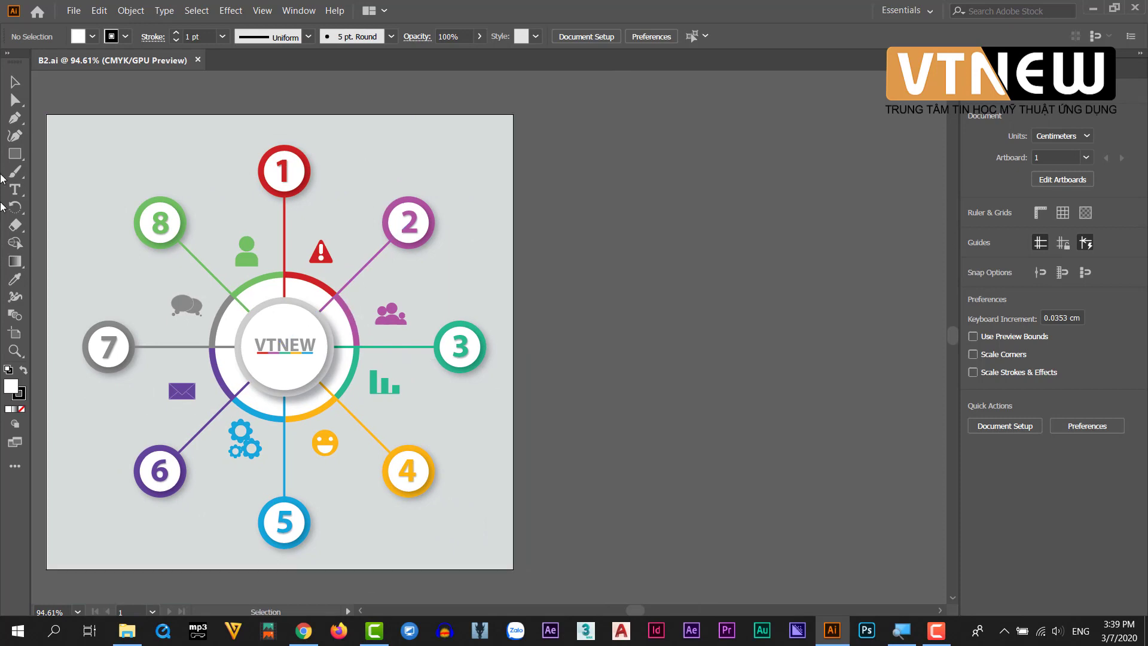
left_click_drag(13, 162, 42, 175)
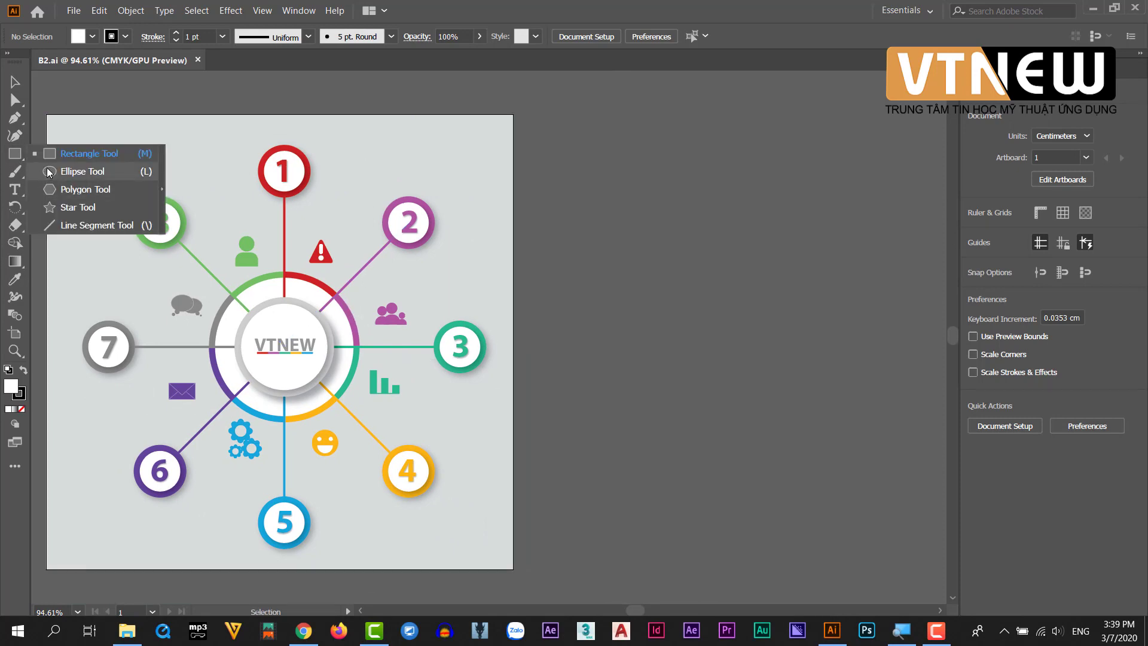
Draw a white 5.35 cm circle on the pasteboard beside the artboard
left_click(49, 173)
left_click_drag(655, 326, 806, 459)
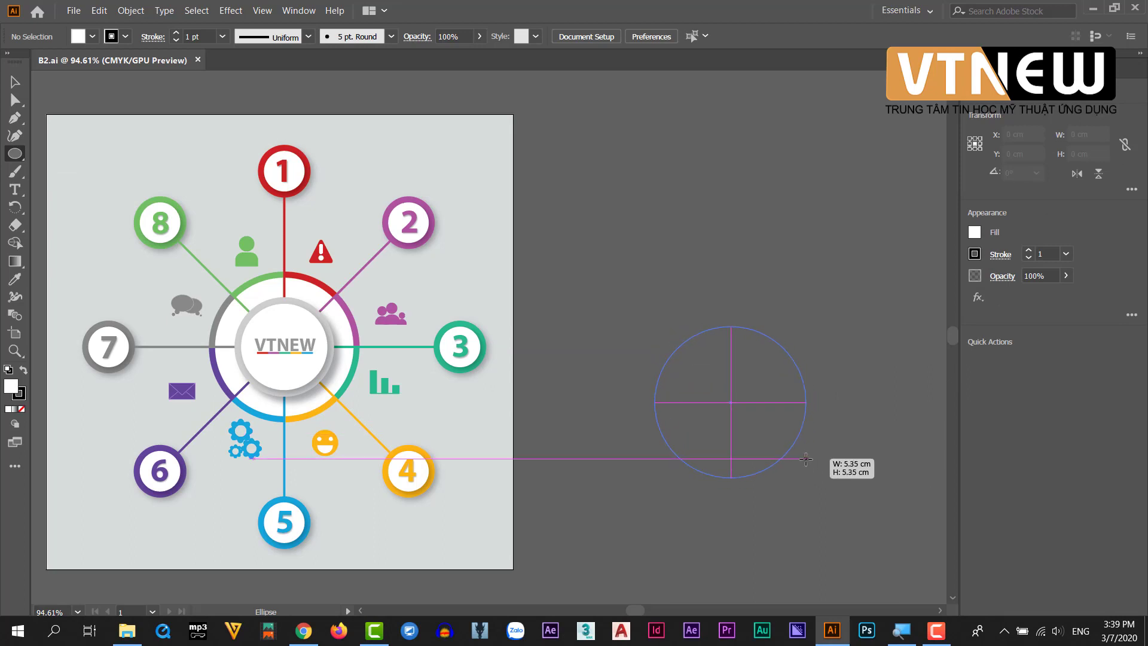
left_click_drag(797, 392, 638, 389)
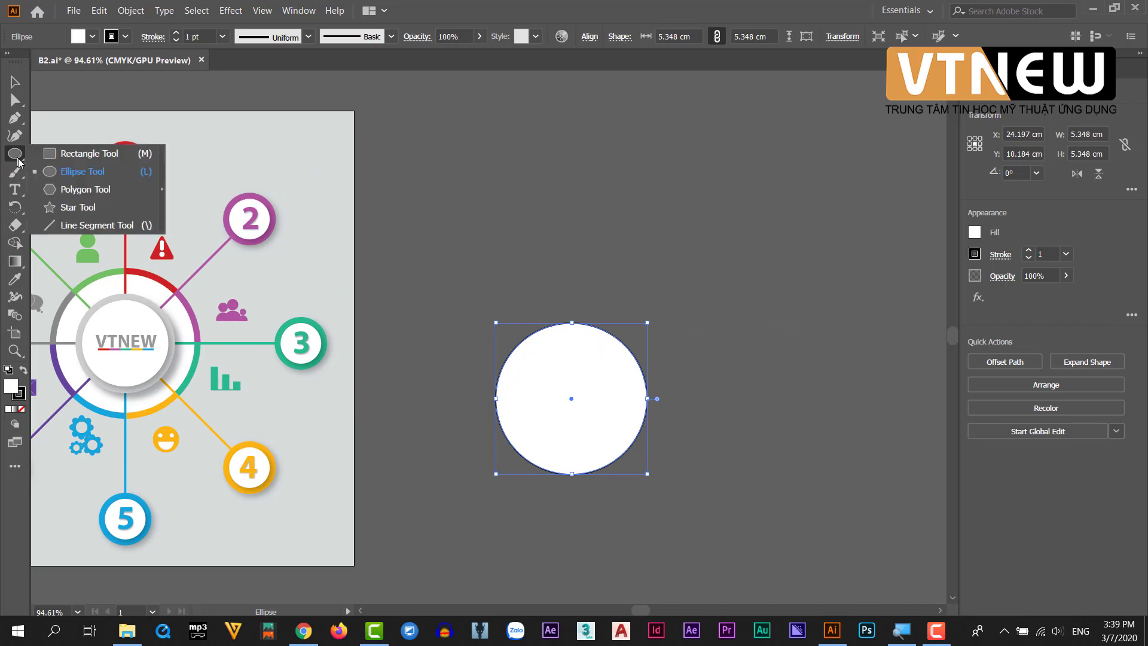
Draw a vertical line down to the circle's centre and give it a 2 pt stroke
left_click_drag(18, 159, 60, 226)
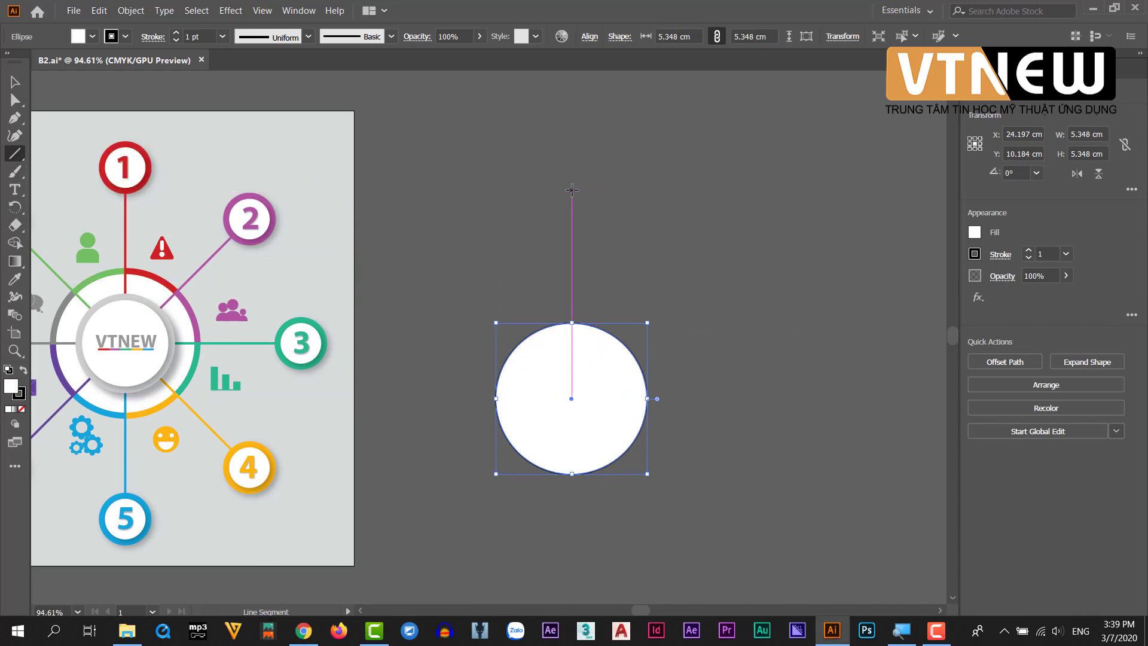
left_click_drag(572, 162, 571, 398)
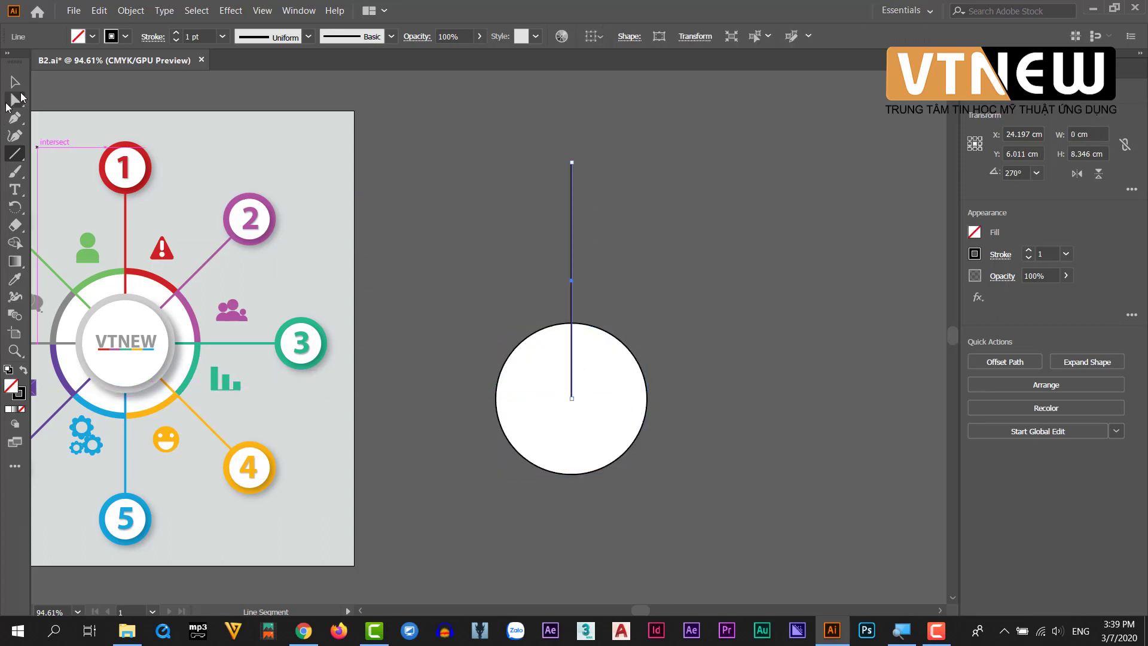
left_click(14, 82)
left_click(222, 38)
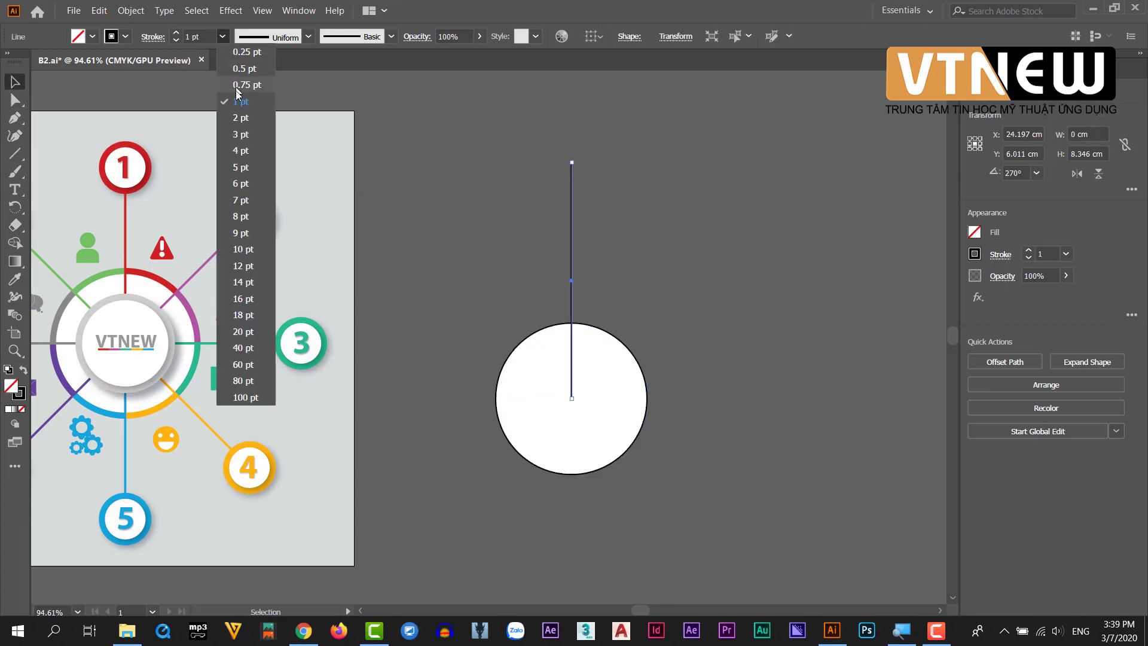
left_click(242, 118)
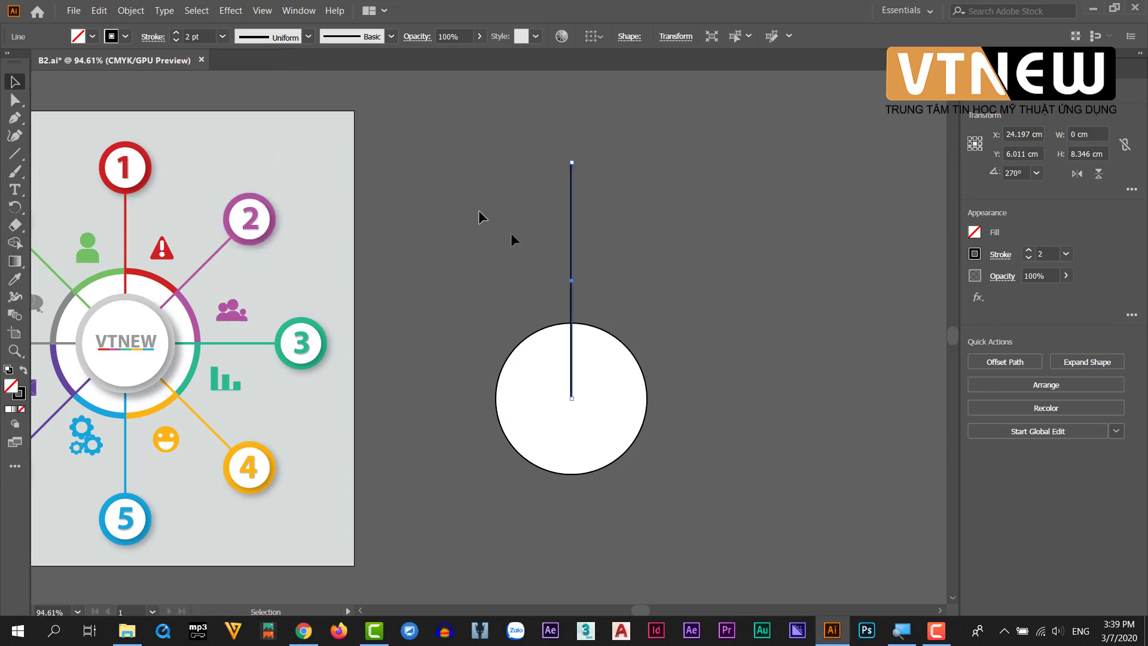
left_click(513, 258)
Change the vertical line's stroke weight to 3 pt
left_click(562, 323)
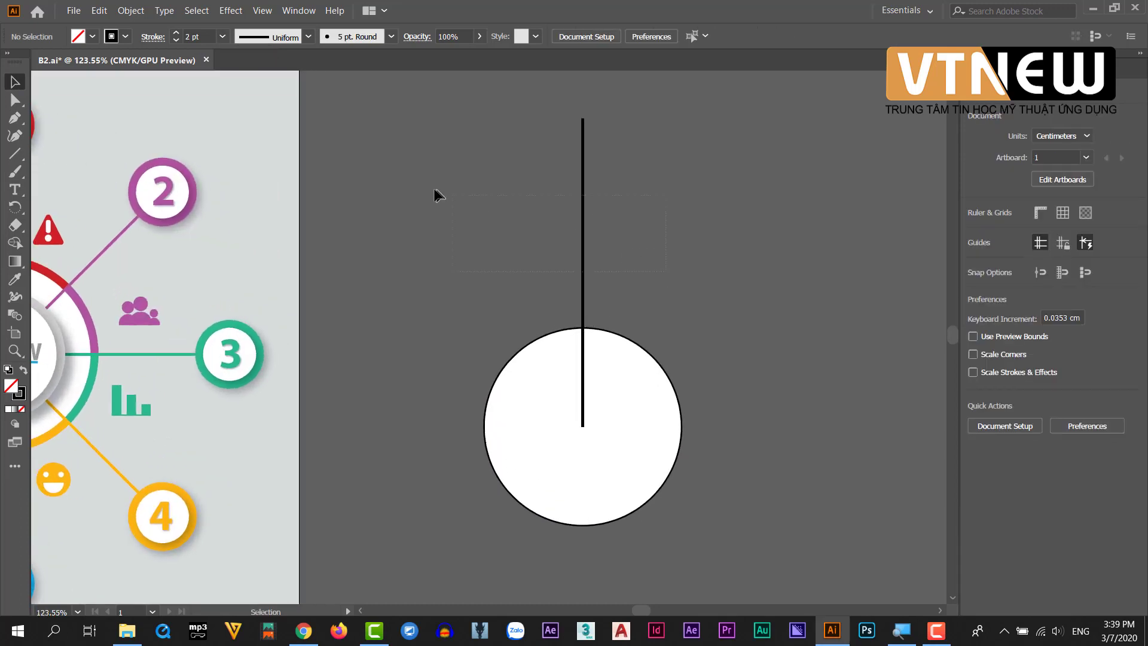
key("ctrl+z")
left_click_drag(396, 243, 551, 256)
scroll(552, 255, "down", 2)
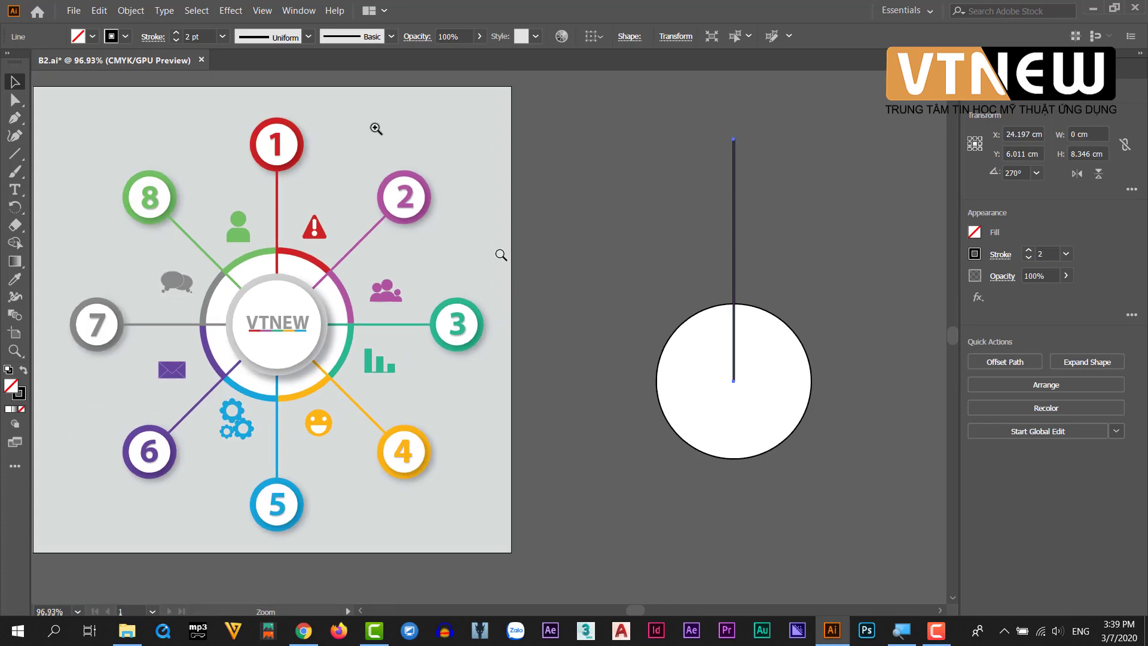
left_click(221, 36)
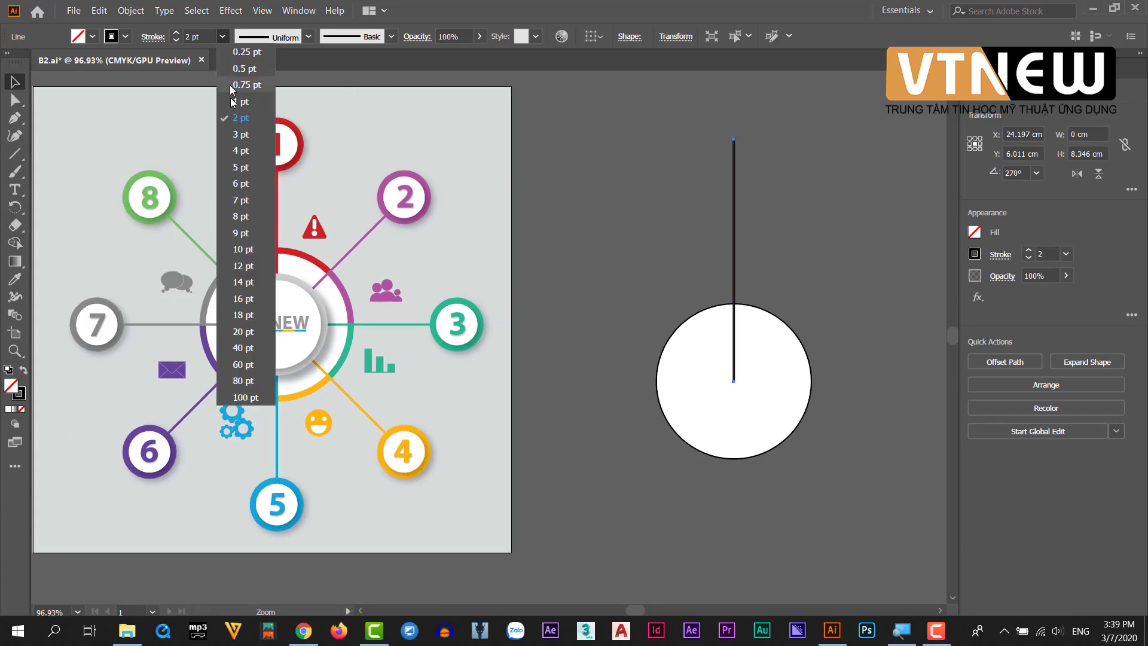
left_click(238, 137)
left_click(777, 254)
scroll(778, 254, "up", 2)
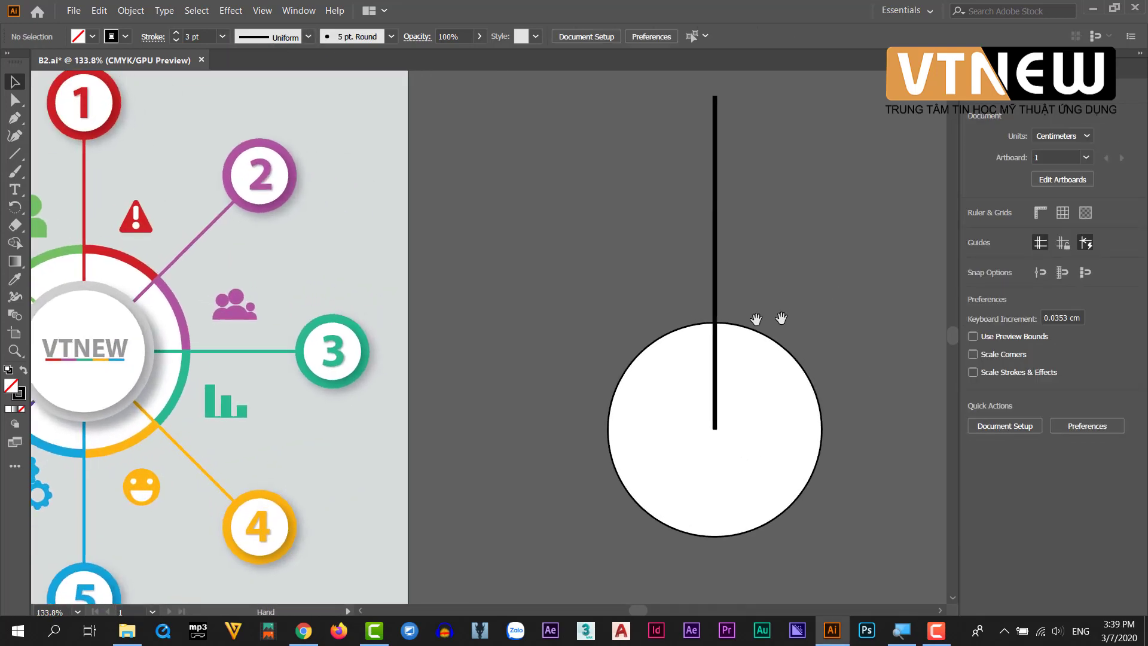
scroll(752, 285, "down", 2)
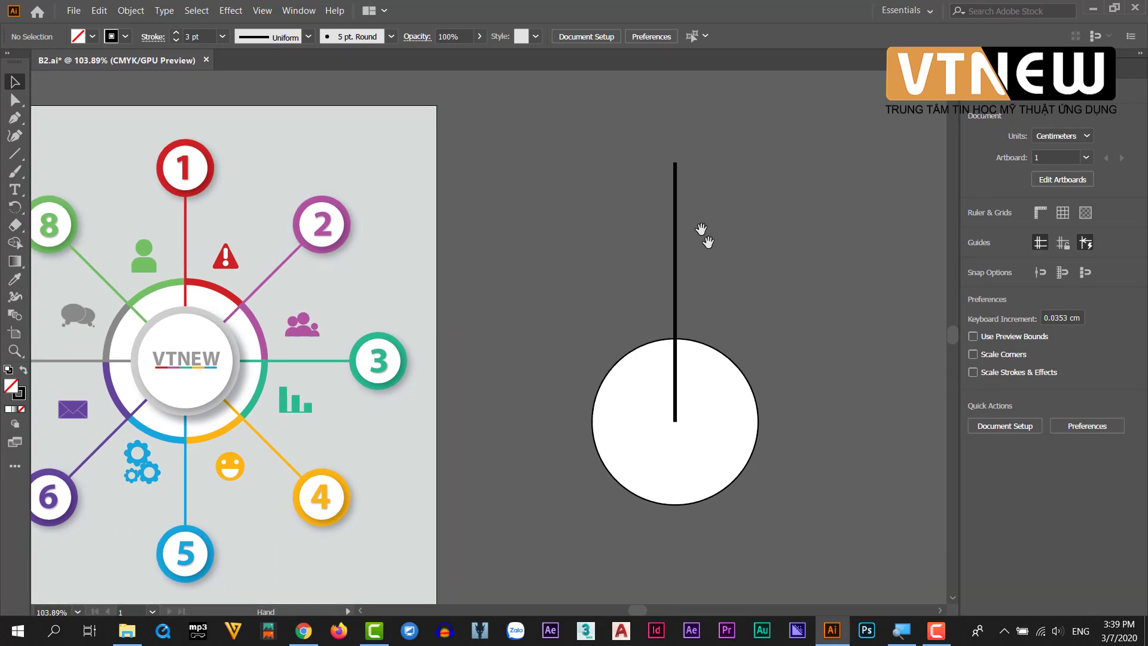
left_click(697, 372)
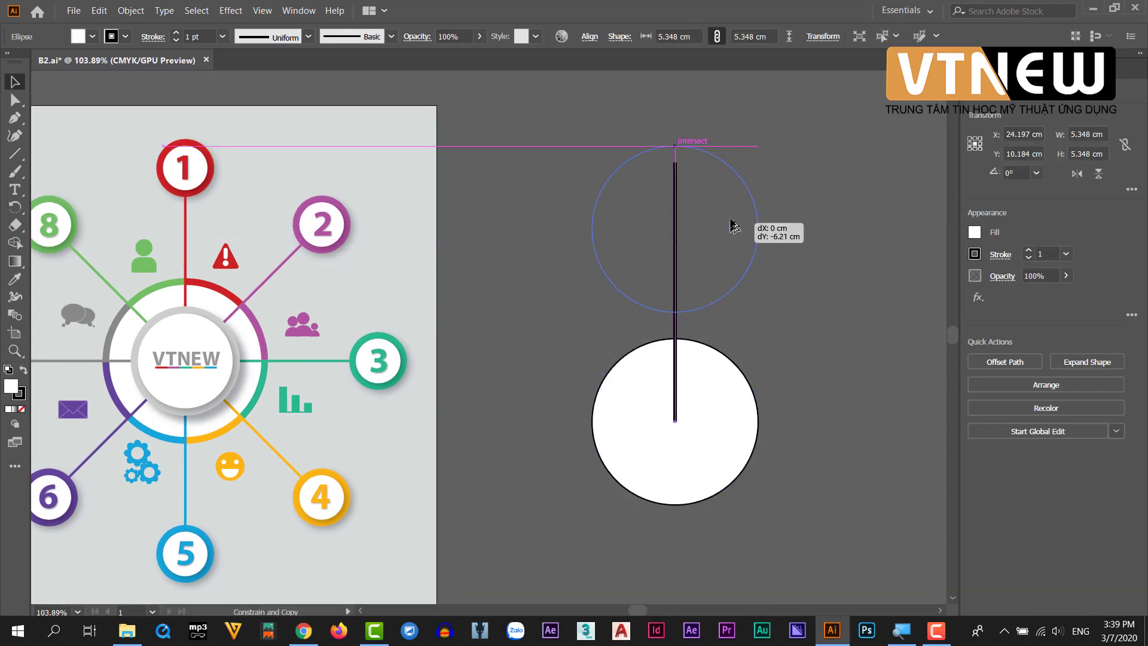
Copy the circle up to the line's top and scale the copy to about 2.16 cm
left_click_drag(741, 417, 741, 208)
left_click_drag(759, 297, 715, 247)
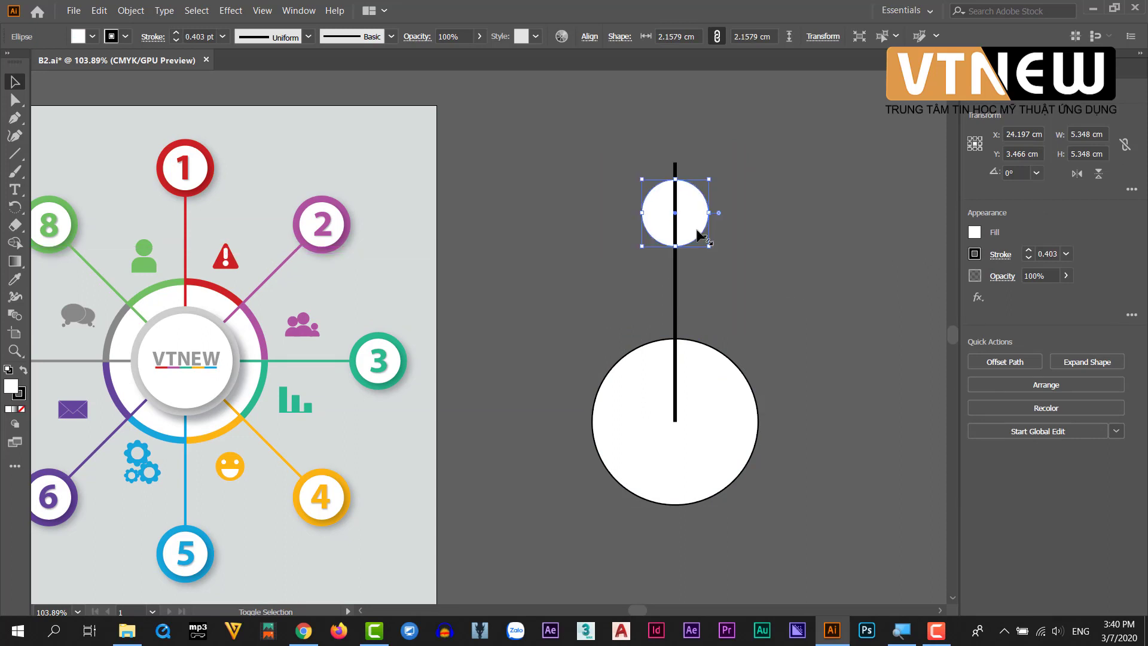
left_click(676, 163)
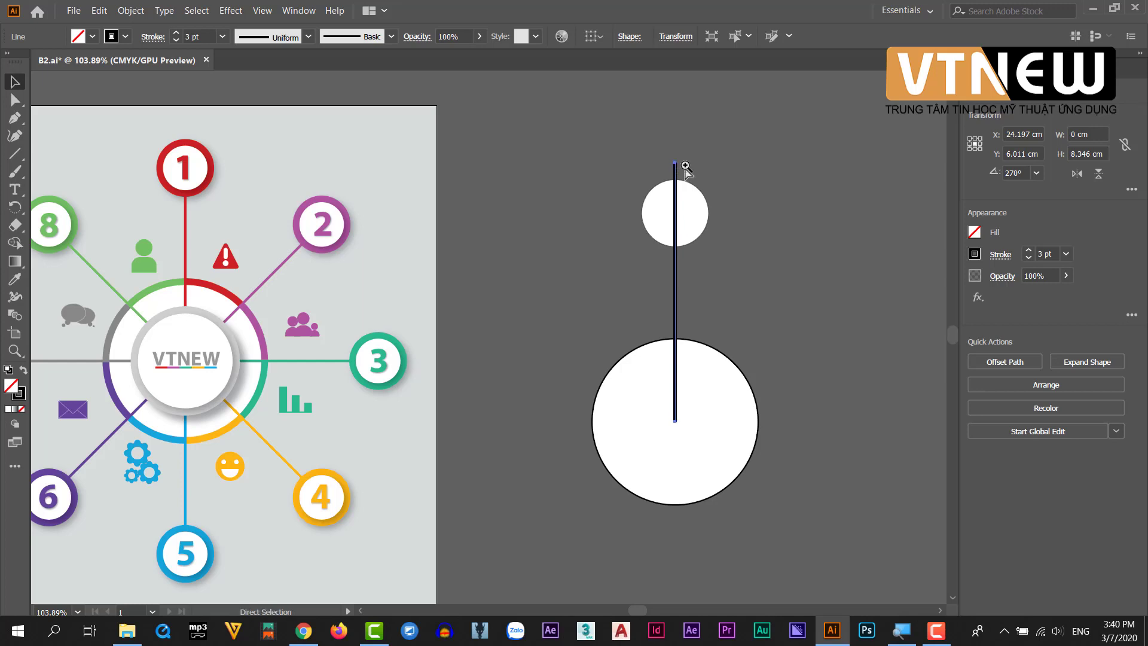
scroll(675, 162, "up", 3)
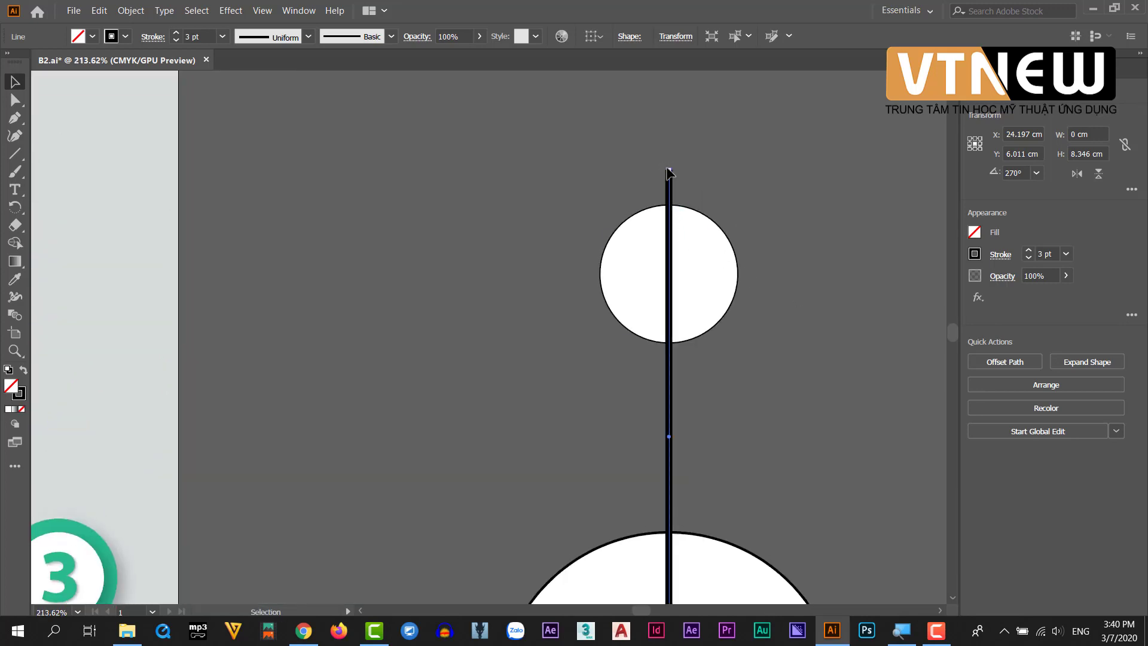
scroll(670, 160, "up", 5)
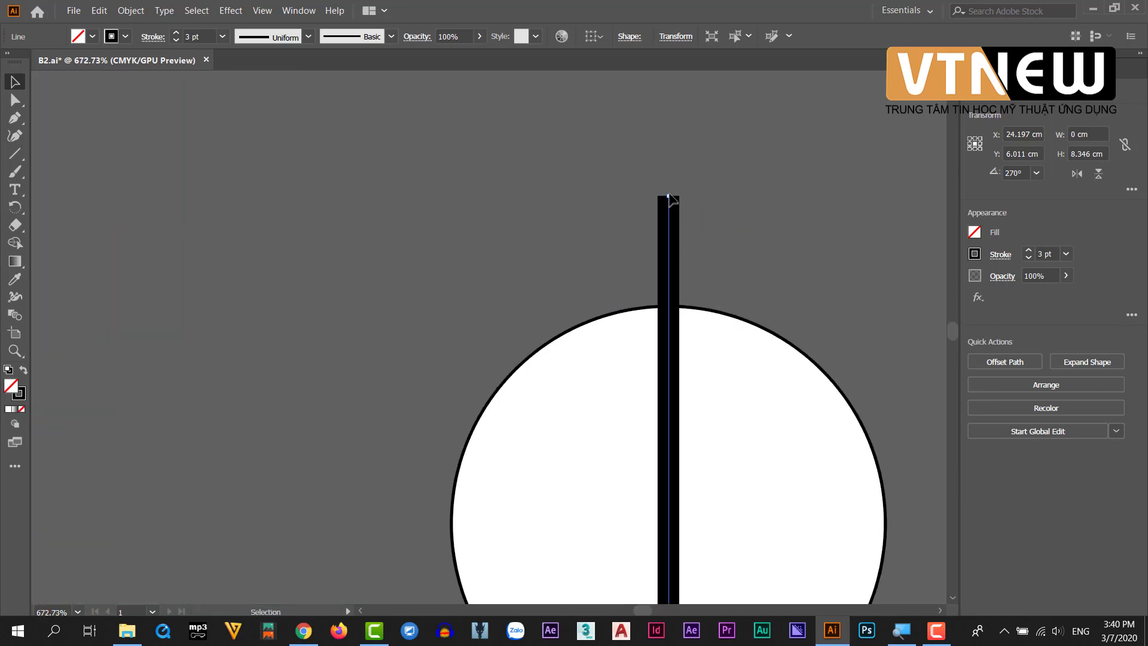
Drag the line's top anchor down inside the small circle, shortening it to 7.539 cm
left_click(453, 297)
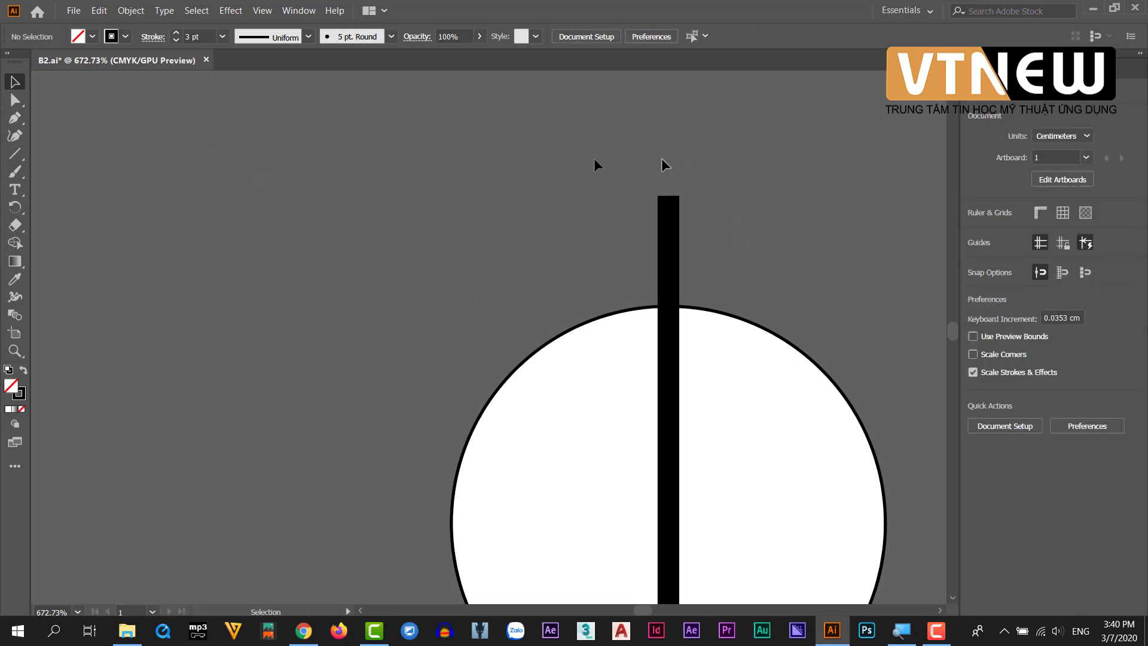
left_click(670, 198)
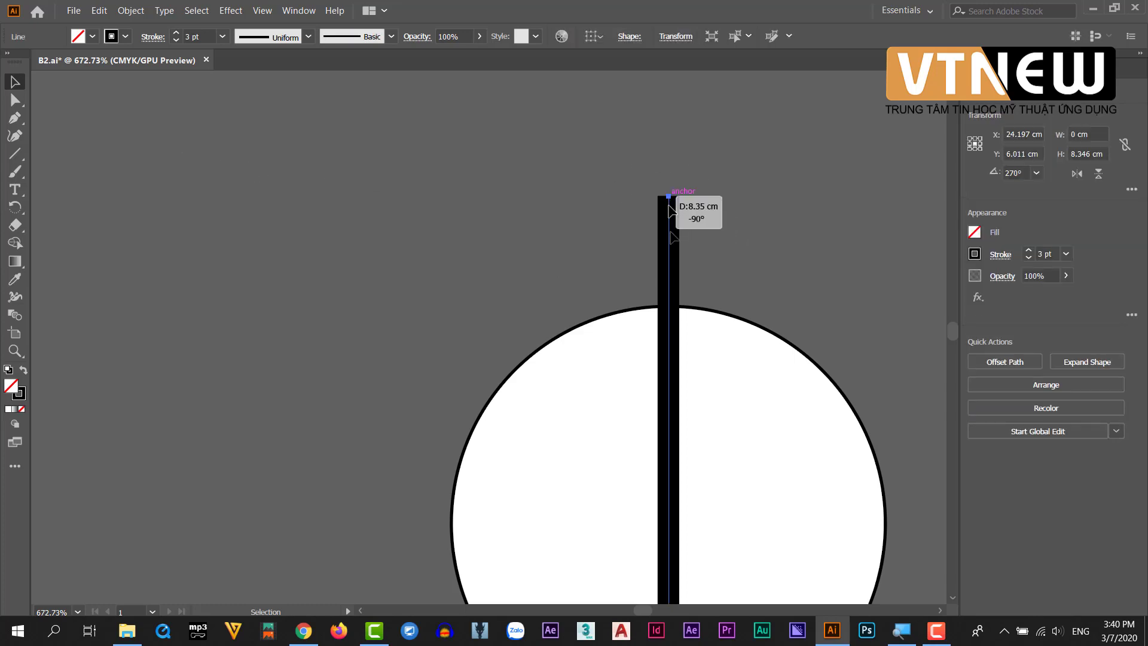
left_click_drag(669, 197, 670, 359)
scroll(730, 389, "down", 5)
scroll(616, 305, "down", 5)
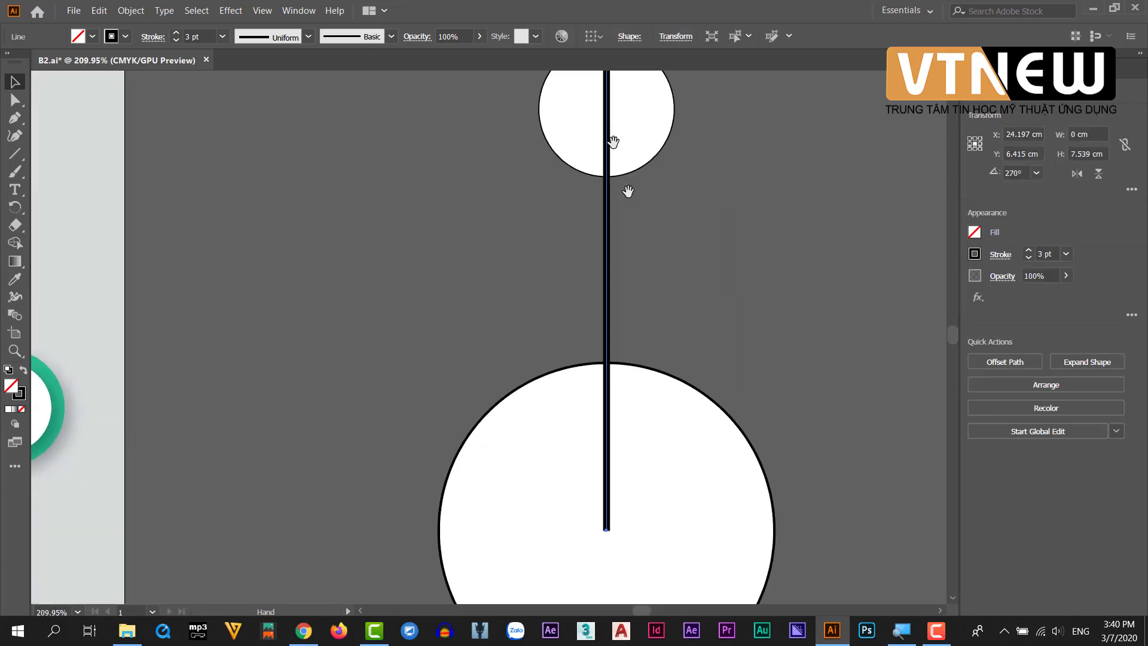
scroll(645, 311, "down", 5)
scroll(775, 330, "up", 2)
scroll(775, 330, "up", 3)
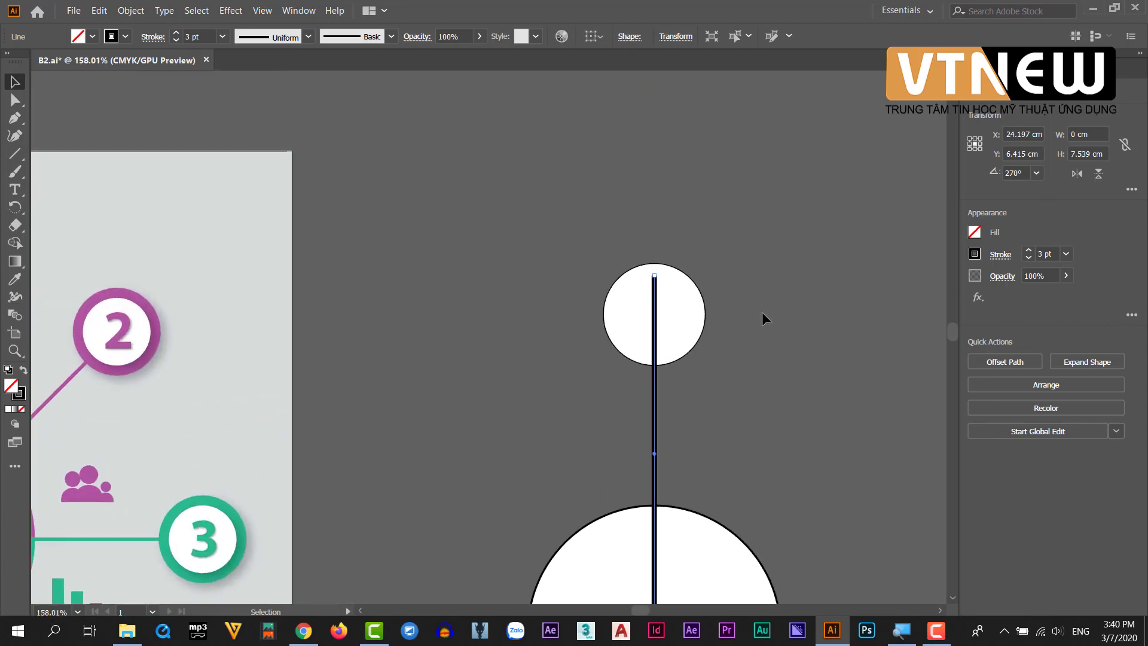
left_click(761, 310)
scroll(762, 311, "down", 3)
scroll(752, 318, "down", 2)
Bring the small top circle in front of the vertical line
left_click(724, 420)
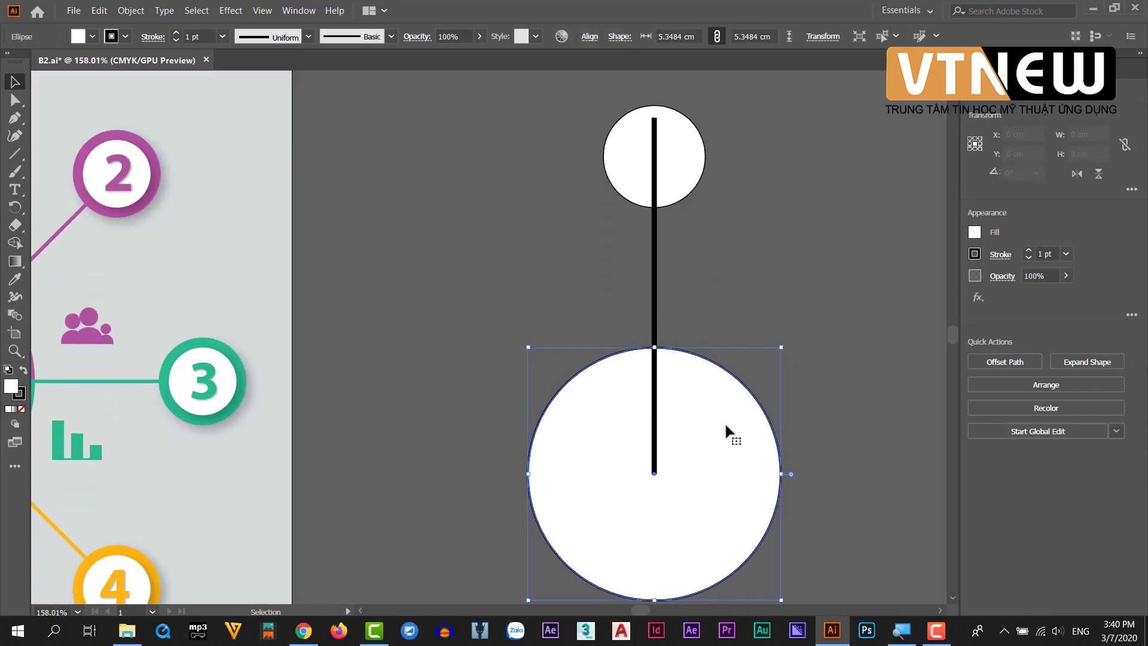
left_click(730, 194)
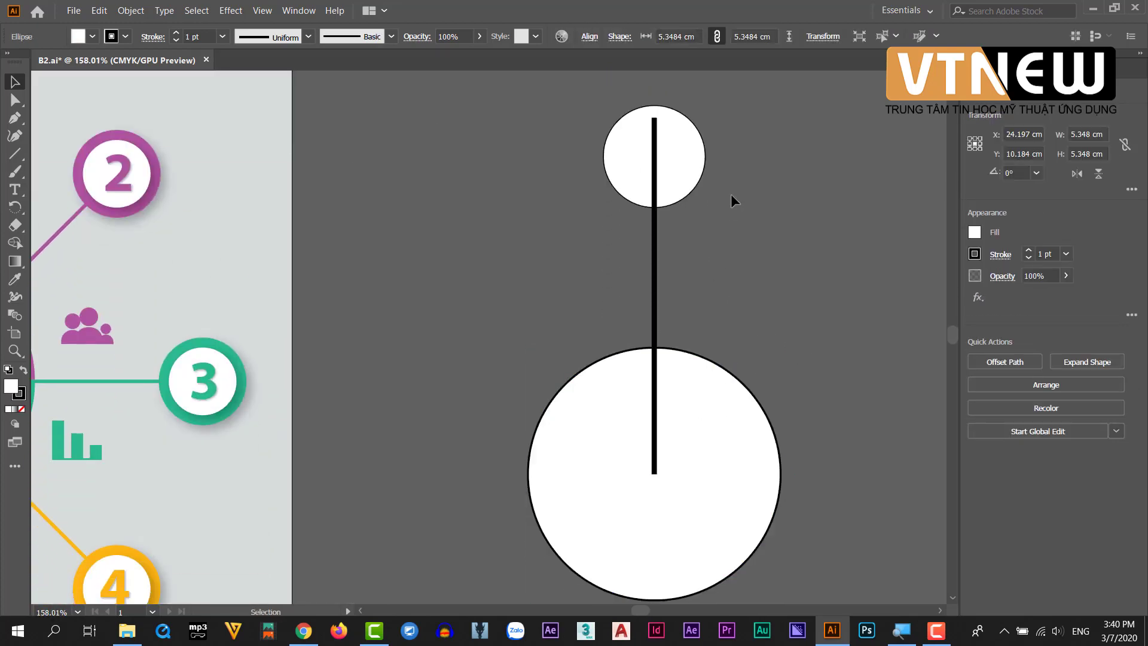
left_click(680, 153)
key("ctrl+shift+bracketright")
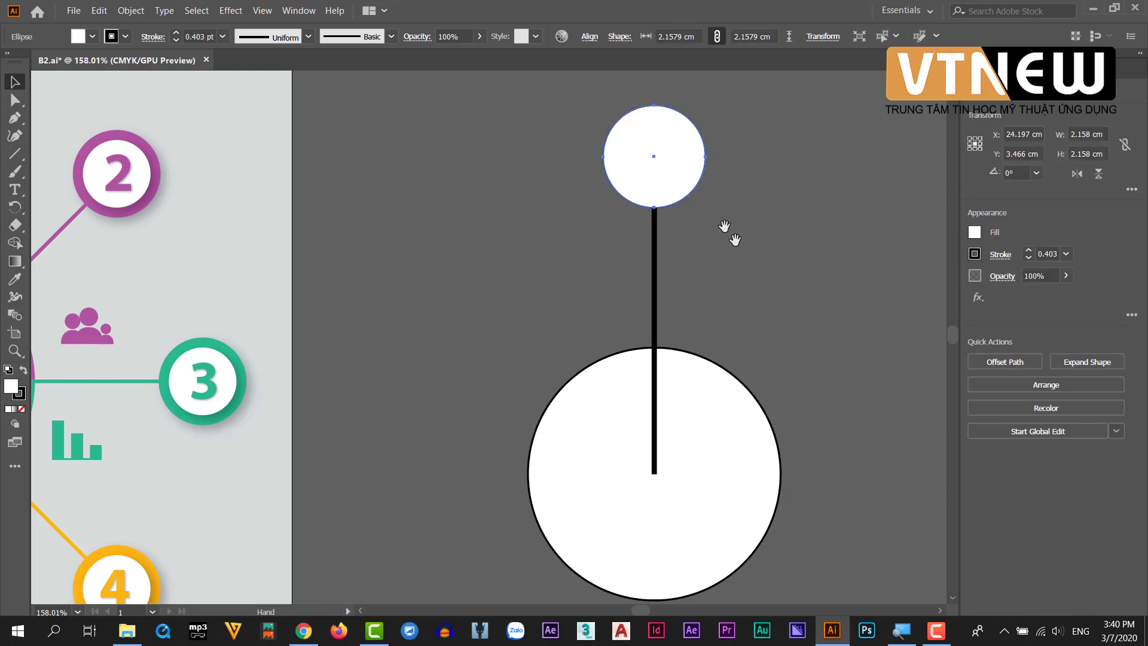
Reframe the view around both circles and select the vertical spoke line
left_click(646, 298, "ctrl+alt")
mouse_move(648, 300)
left_mouse_down()
mouse_move(726, 328)
mouse_move(667, 315)
left_mouse_up()
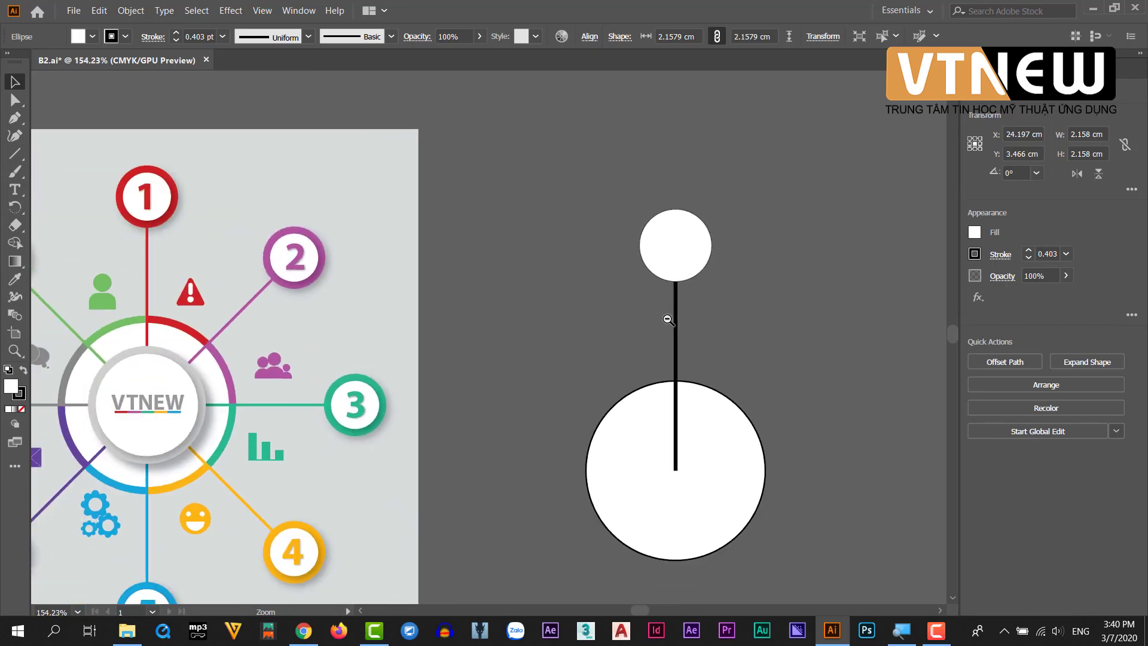
mouse_move(584, 344)
left_mouse_down()
mouse_move(722, 312)
mouse_move(685, 312)
left_mouse_up()
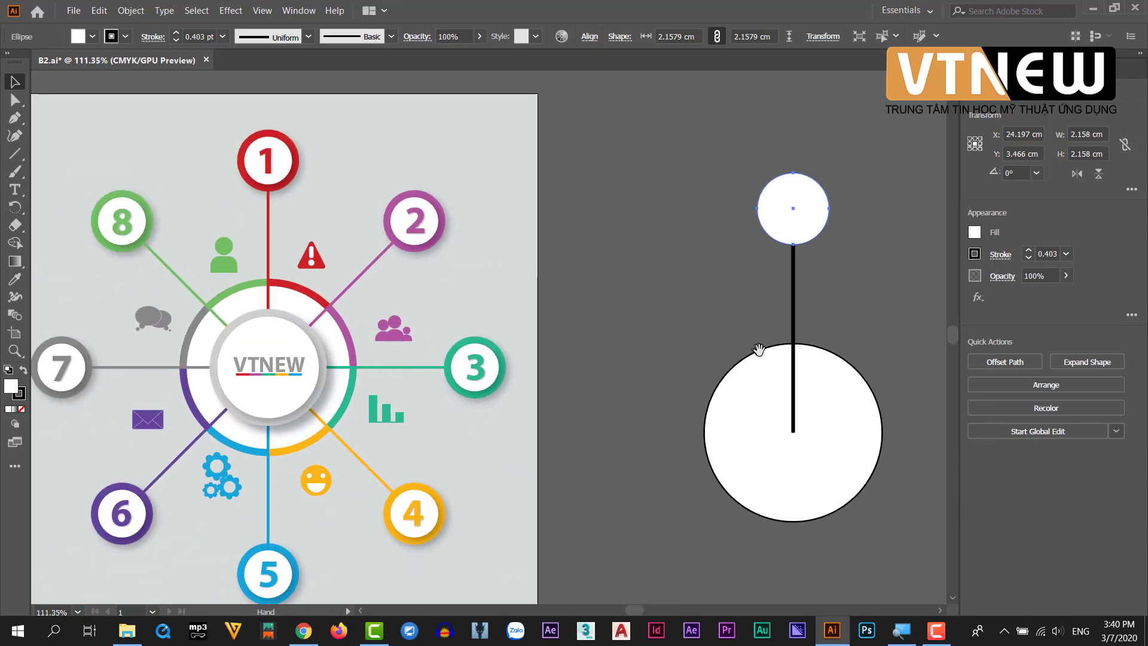
left_click_drag(774, 392, 805, 436)
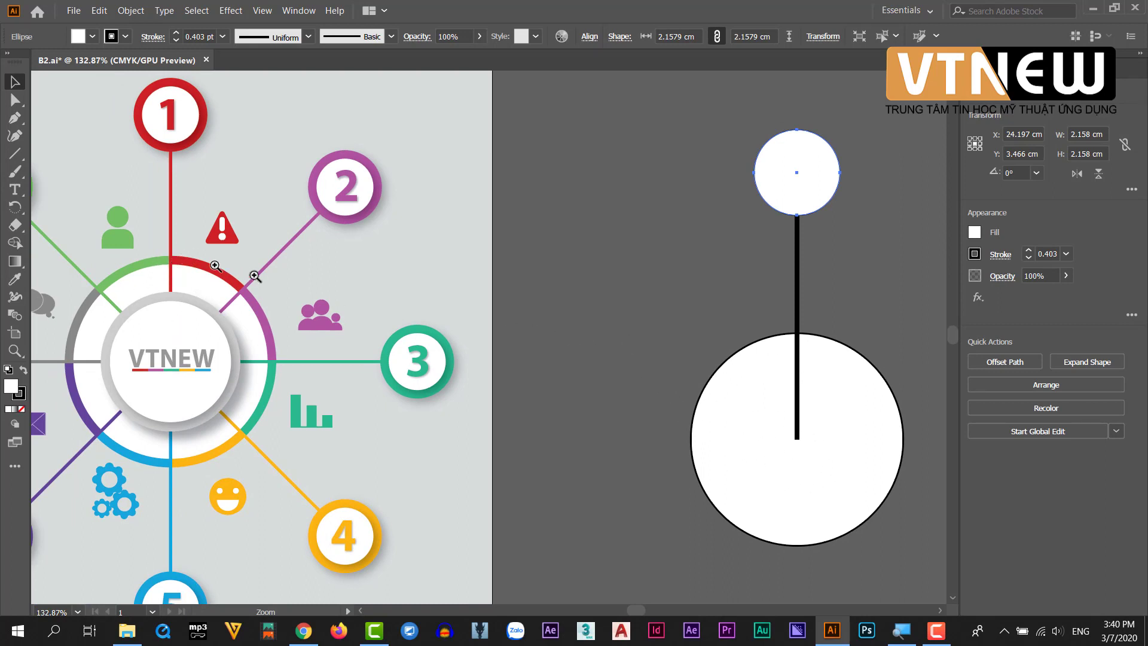
left_click_drag(735, 381, 632, 357)
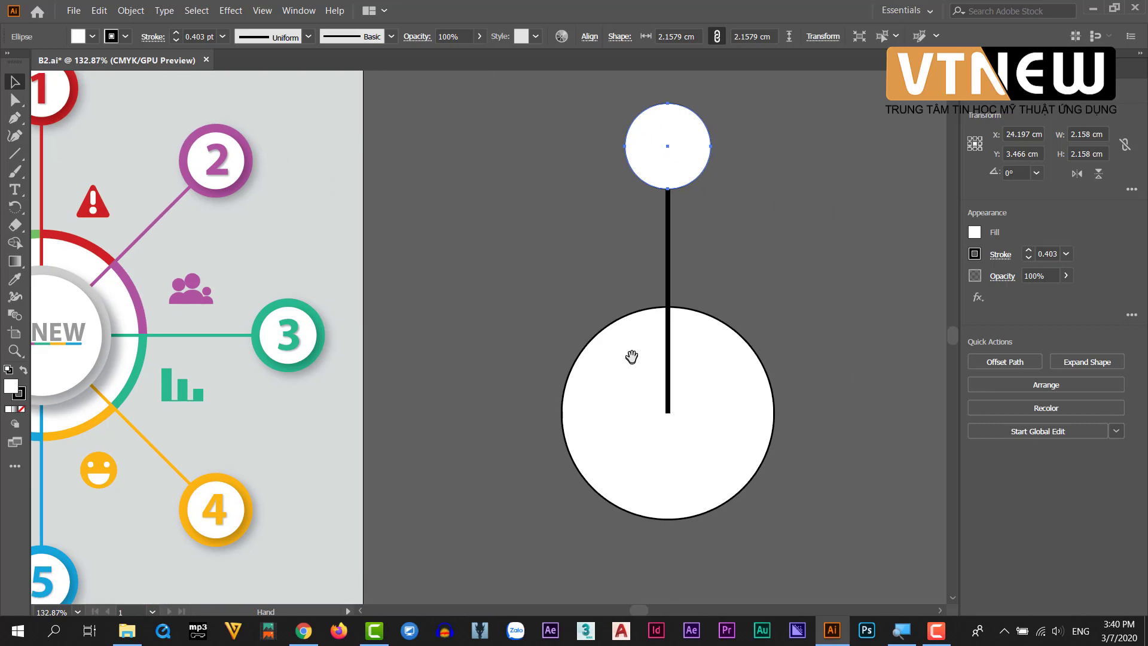
left_click(708, 257)
left_click(667, 251)
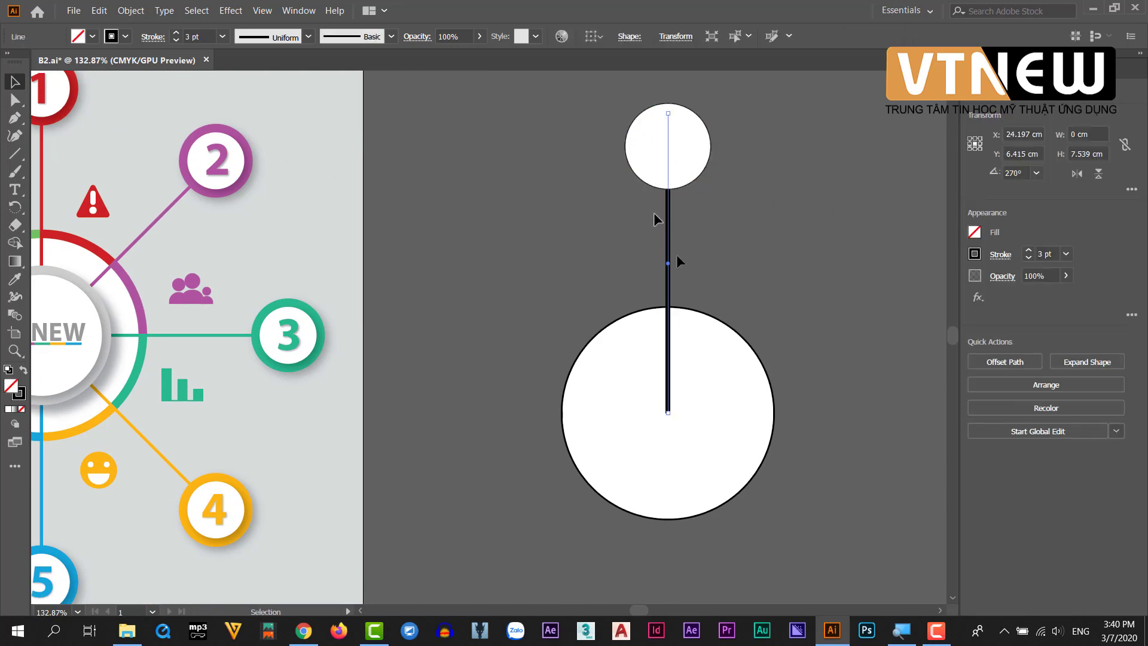
left_click_drag(674, 404, 781, 486)
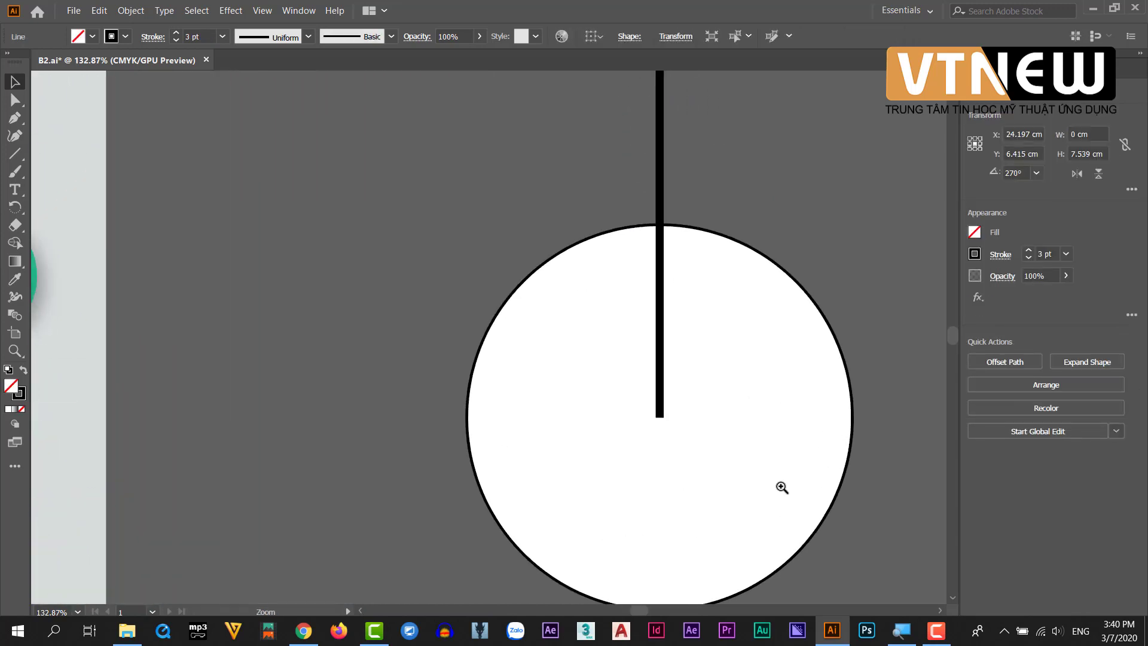
left_click_drag(736, 454, 610, 346)
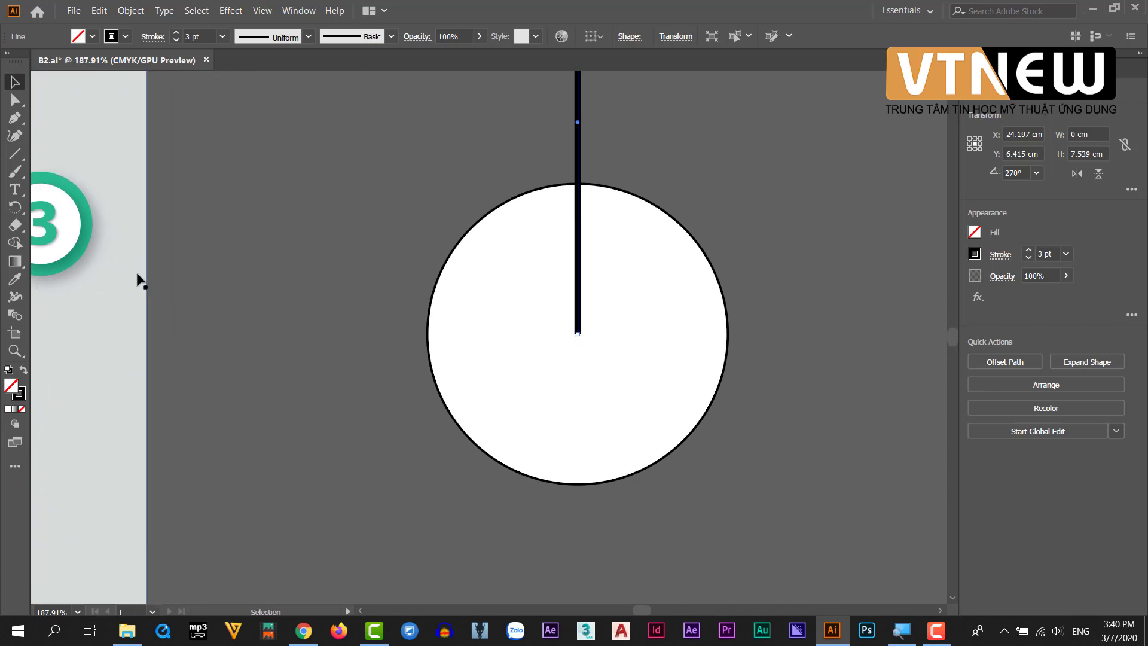
Start a new line from the large circle's centre with the Line Segment tool
left_click(15, 154)
scroll(553, 282, "down", 1)
left_click_drag(553, 282, 348, 404)
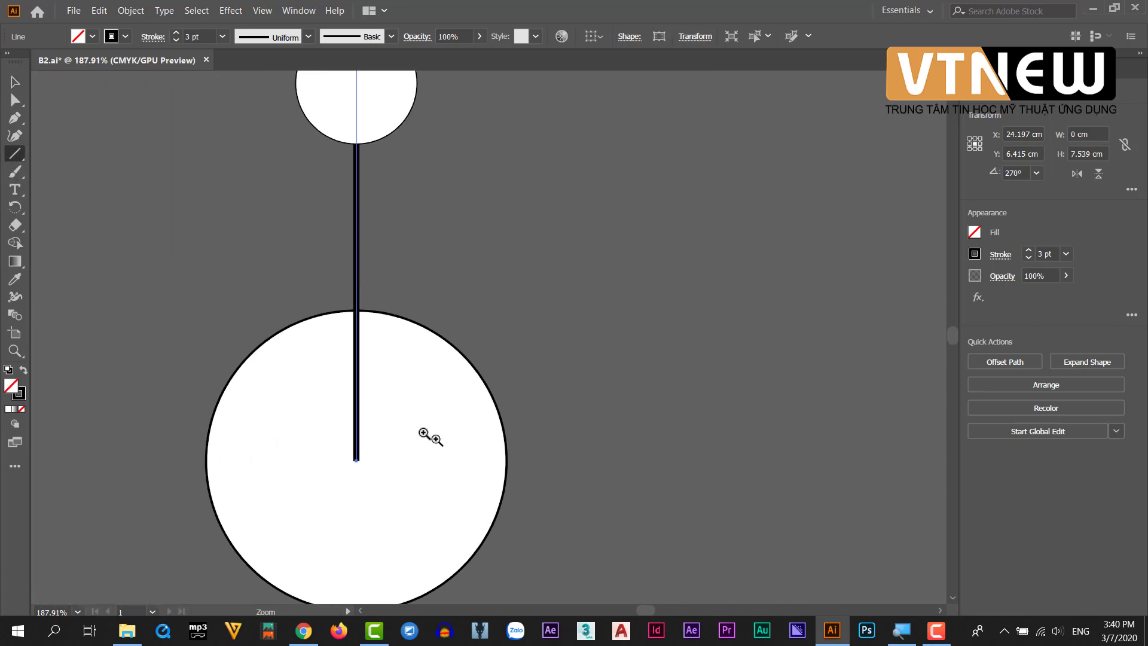
left_click(15, 82)
left_click(235, 204)
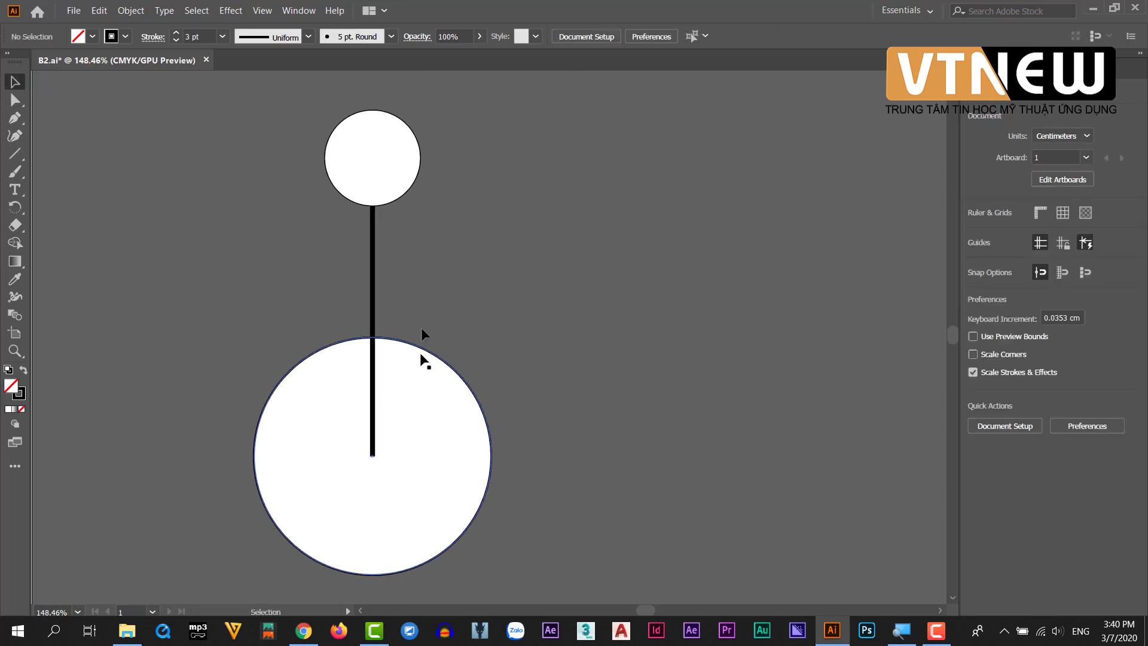
left_click(15, 154)
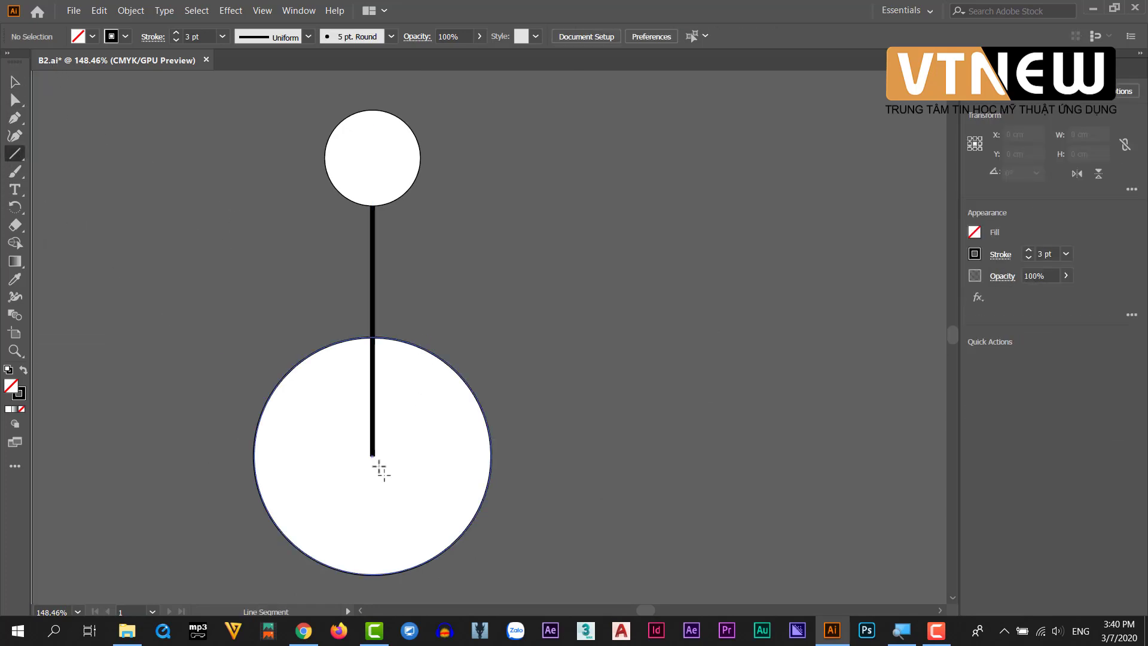
mouse_move(373, 157)
left_mouse_down()
mouse_move(371, 457)
mouse_move(415, 415)
mouse_move(374, 456)
left_mouse_up()
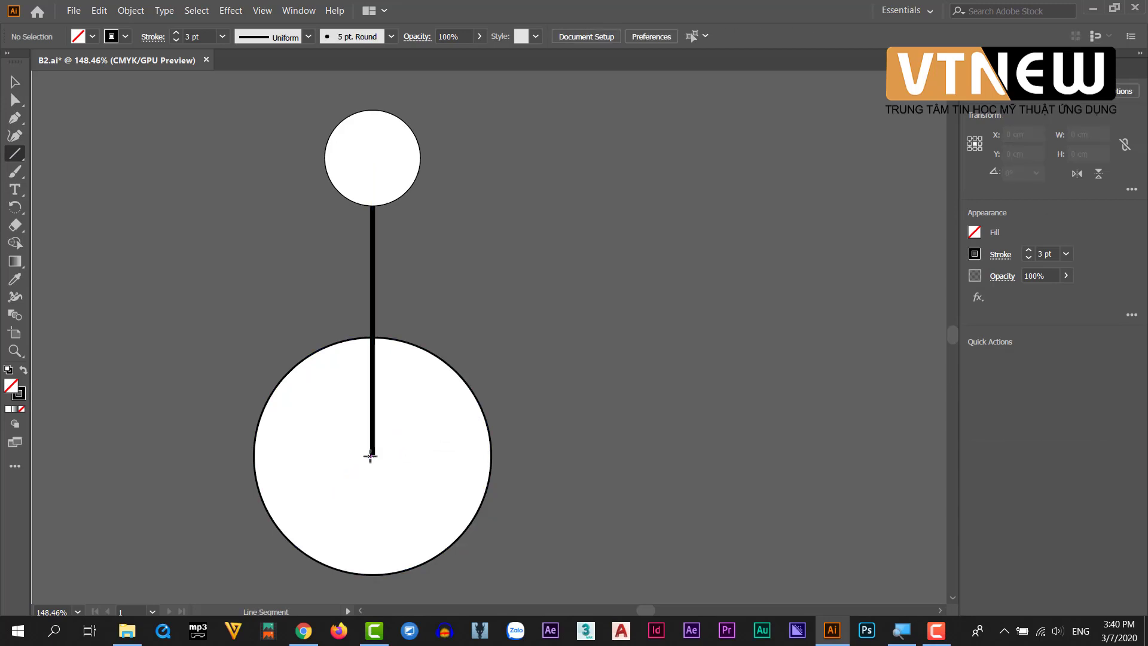
Draw a second 3 pt spoke at 45° up-right from the large circle's centre, about 6.31 cm long
left_click(374, 456)
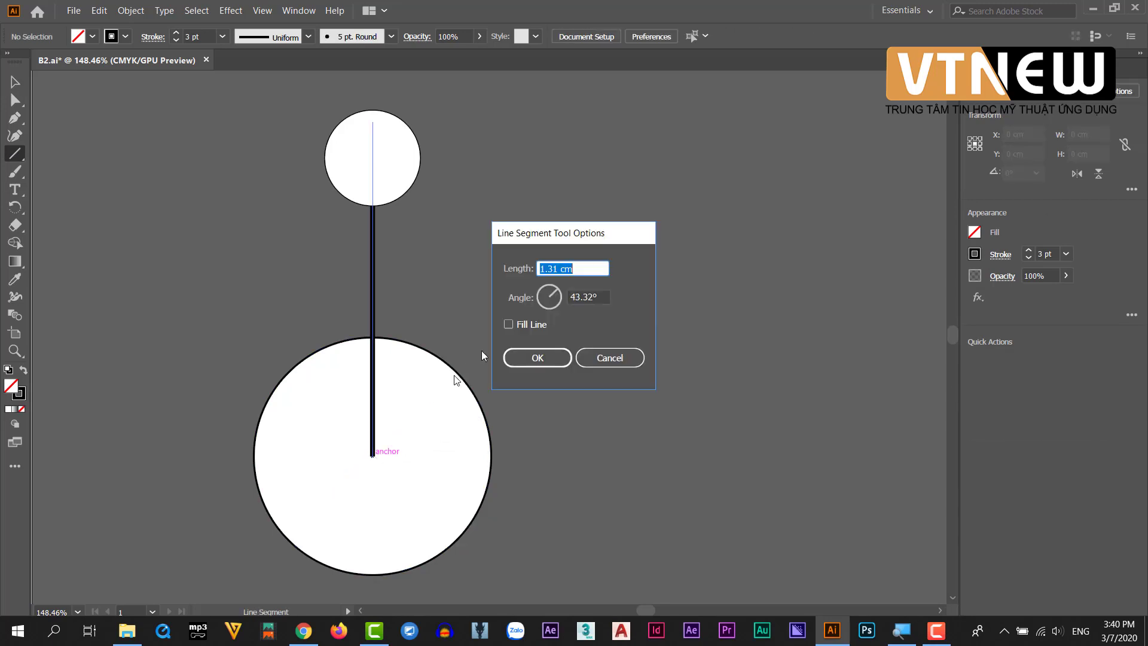
left_click(609, 358)
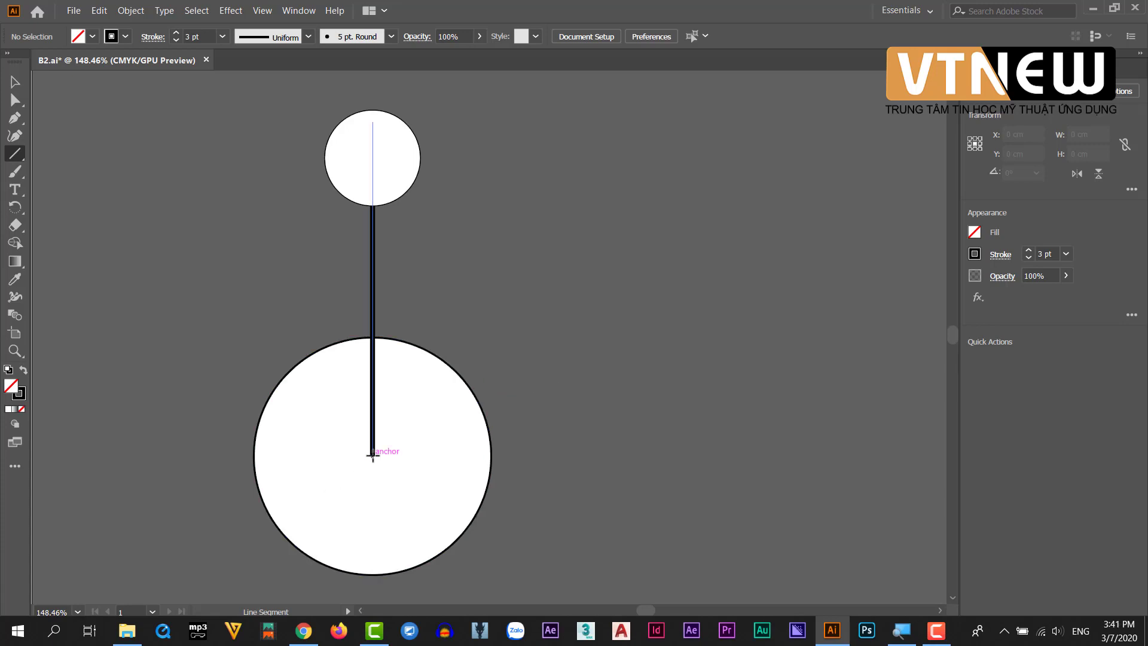
left_click_drag(371, 456, 591, 256)
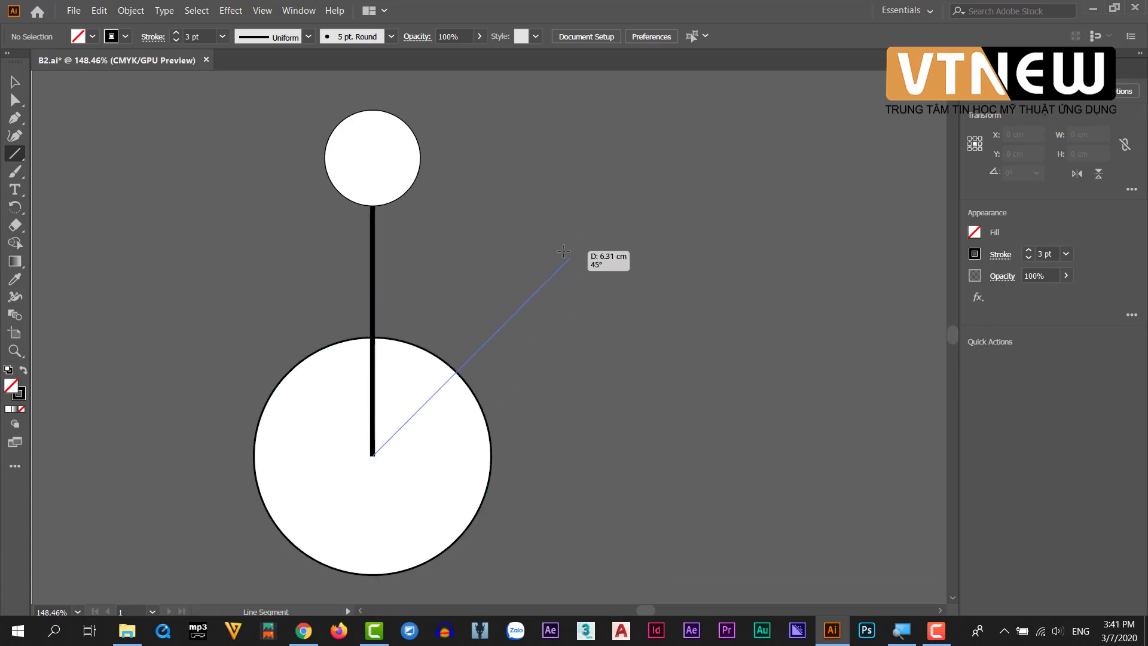
left_click_drag(591, 256, 571, 257)
left_click(16, 82)
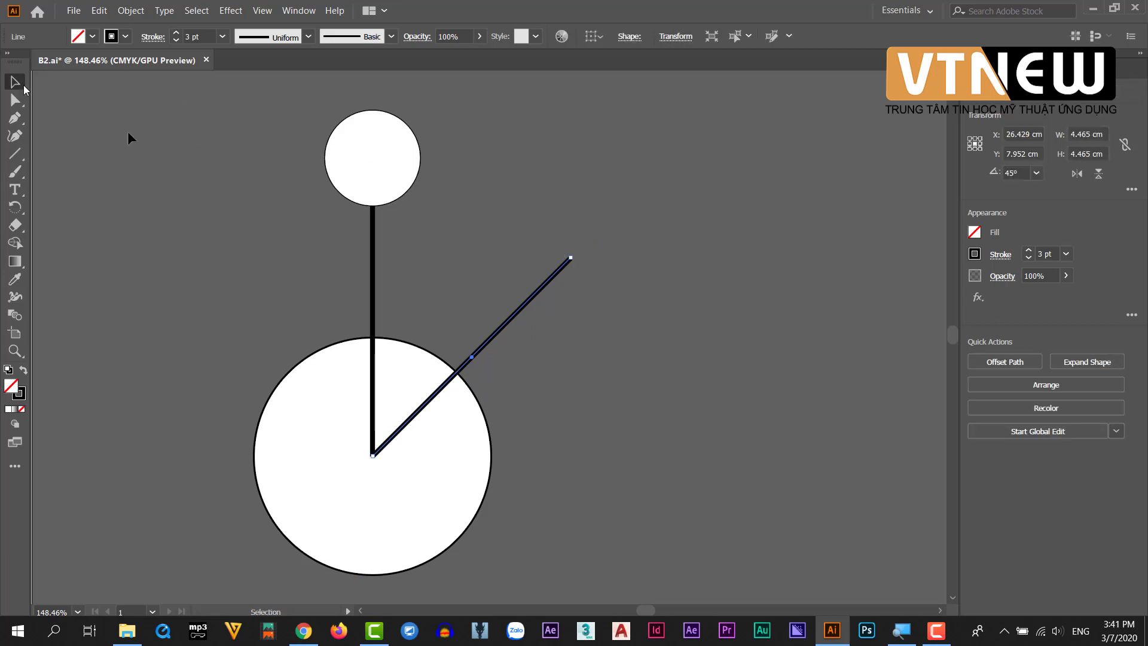
left_click(344, 234)
left_click_drag(372, 340, 631, 249)
mouse_move(680, 308)
left_mouse_down()
mouse_move(738, 367)
mouse_move(662, 274)
left_mouse_up()
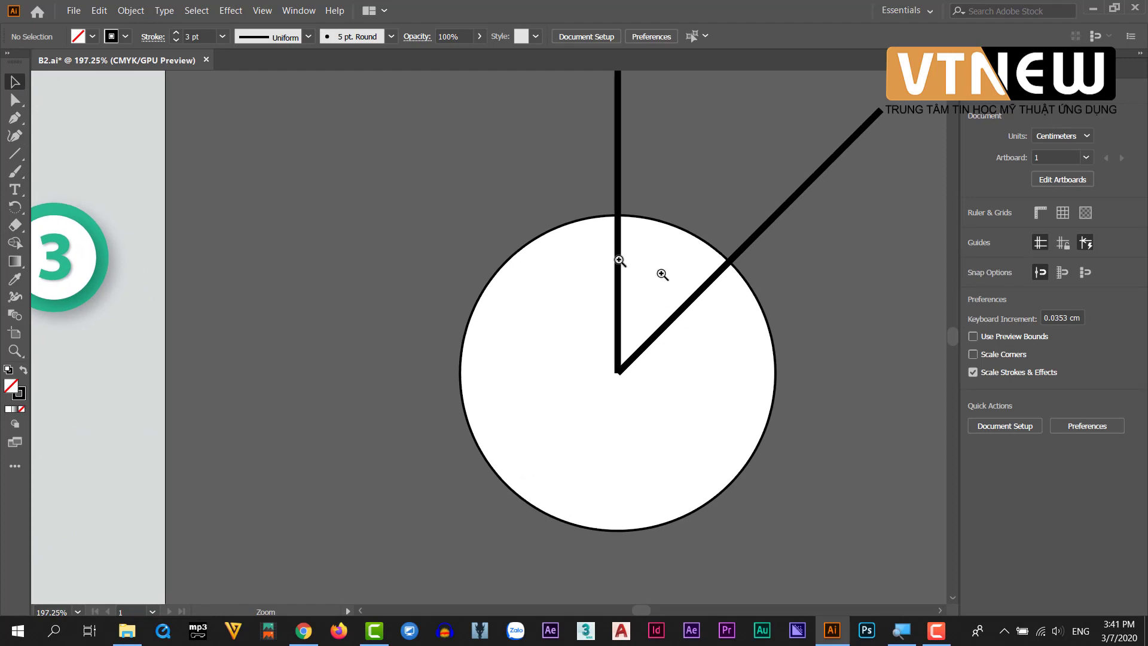
left_click_drag(730, 246, 635, 263)
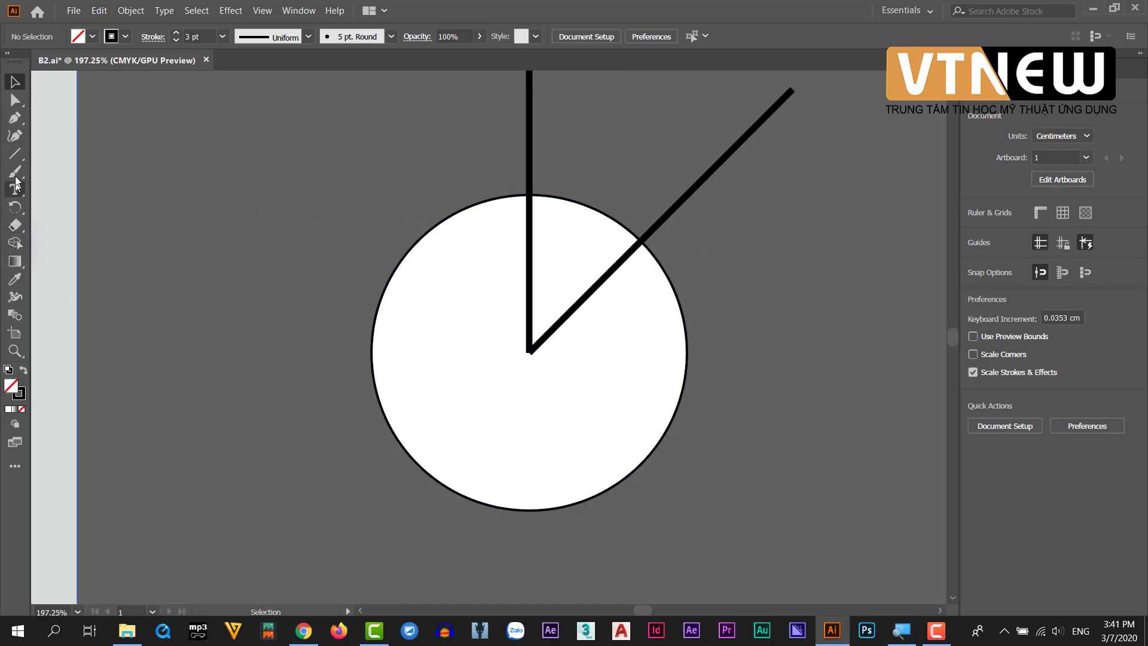
Draw a rectangle covering the left half of the large circle
left_click(16, 156)
left_click(78, 154)
mouse_move(267, 138)
left_mouse_down()
mouse_move(513, 412)
mouse_move(529, 541)
left_mouse_up()
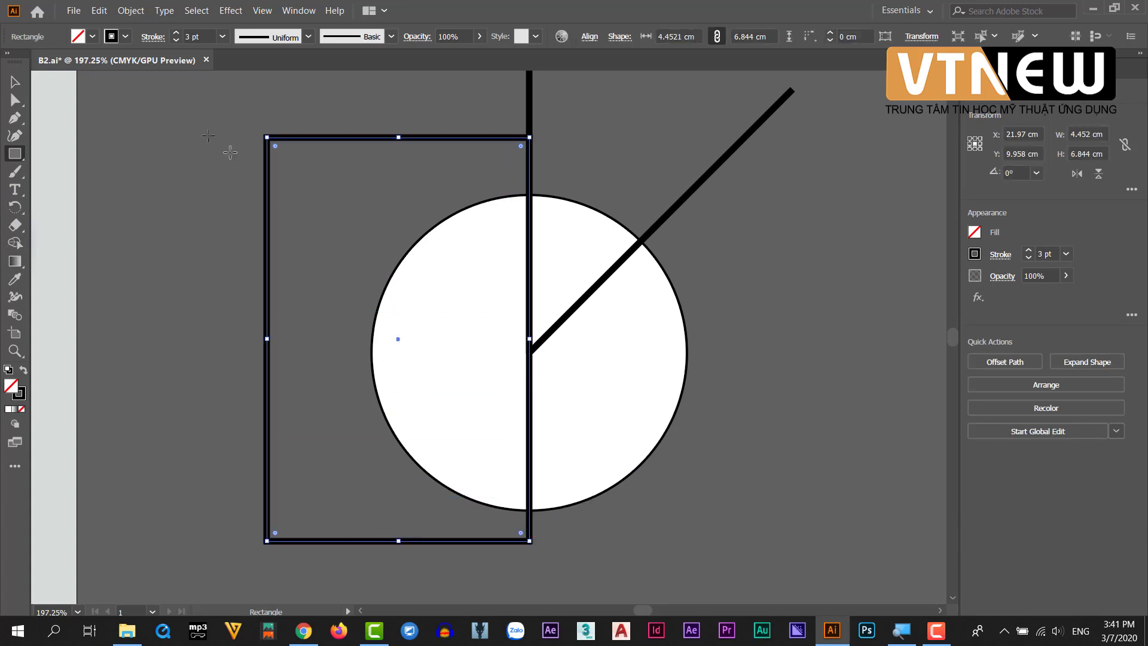
left_click(22, 88)
mouse_move(324, 243)
left_mouse_down()
mouse_move(343, 307)
mouse_move(433, 225)
mouse_move(448, 250)
left_mouse_up()
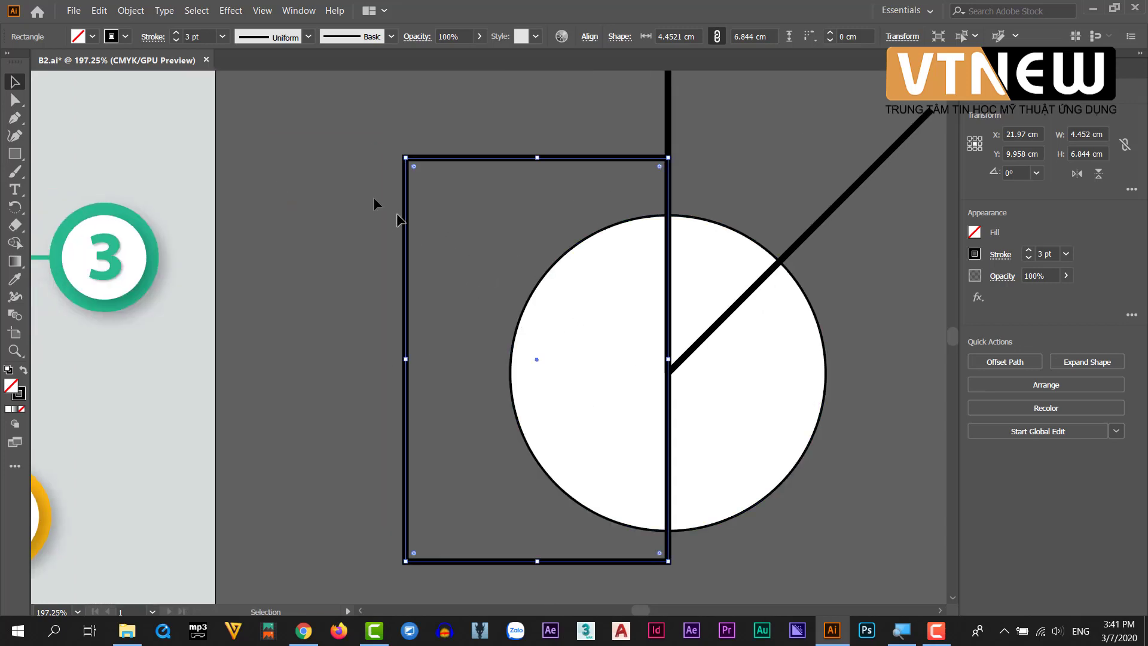
Subtract the rectangle from the circle with Pathfinder Minus Front, leaving the right half-circle
left_click(291, 10)
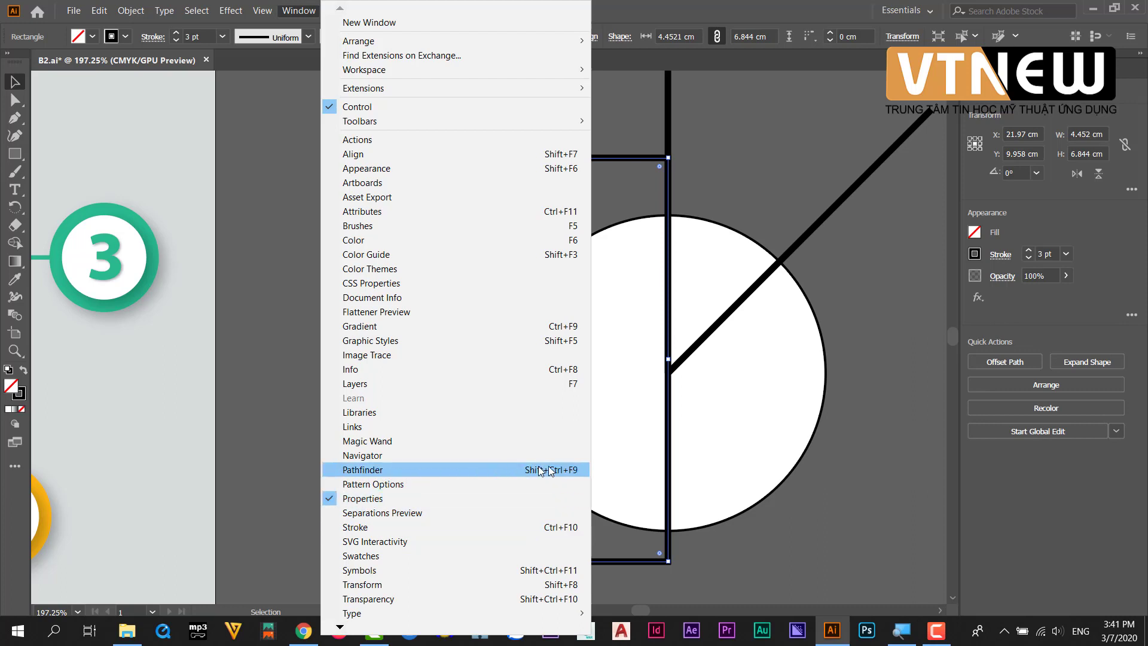
left_click(502, 473)
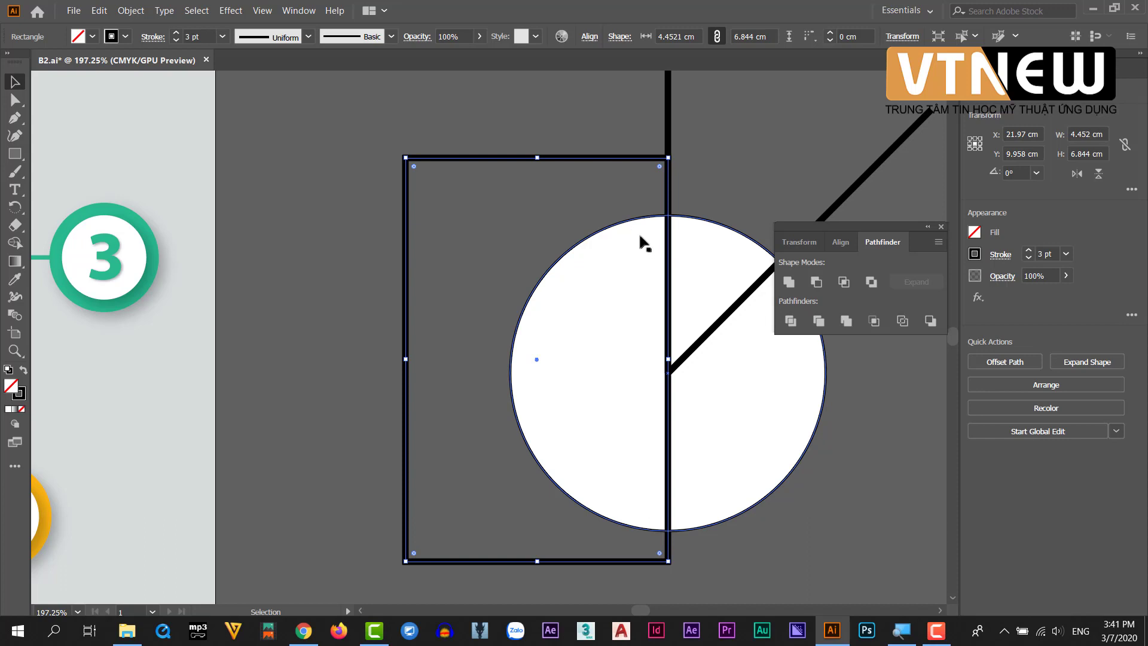
left_click_drag(613, 291, 615, 289)
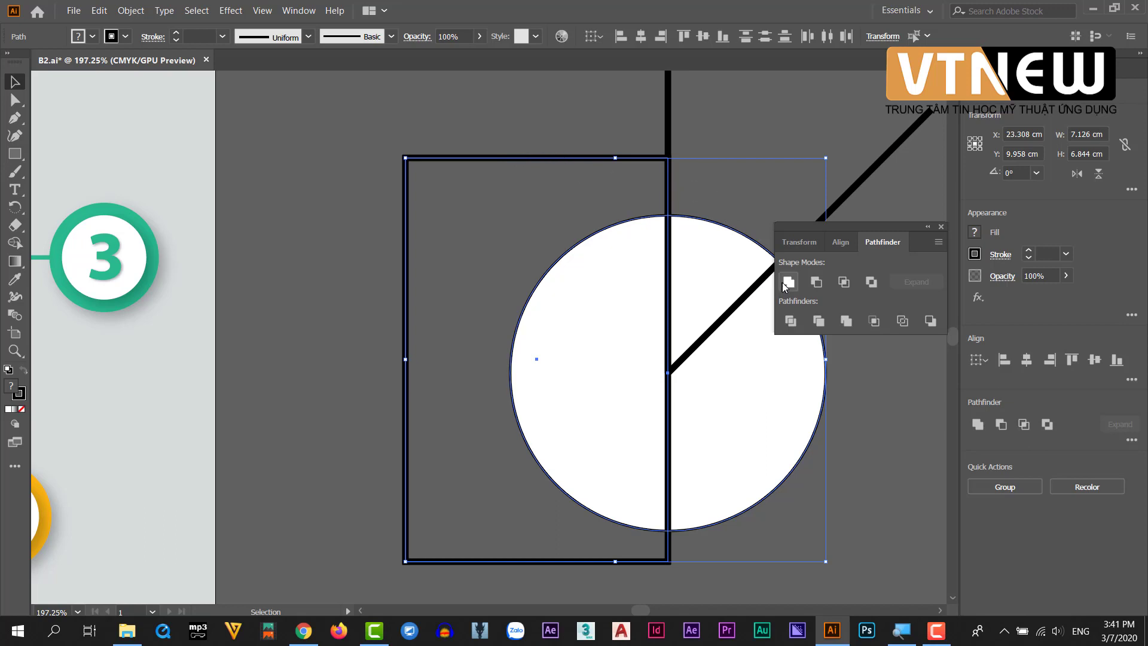
left_click(816, 282)
left_click(565, 280)
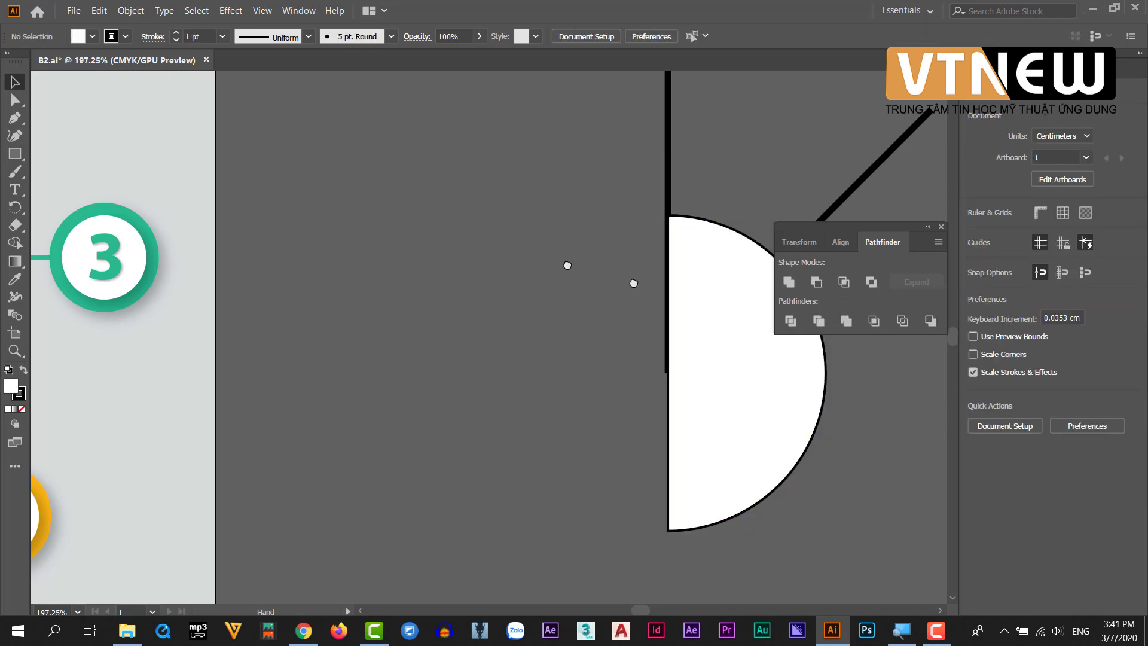
left_click_drag(563, 264, 263, 194)
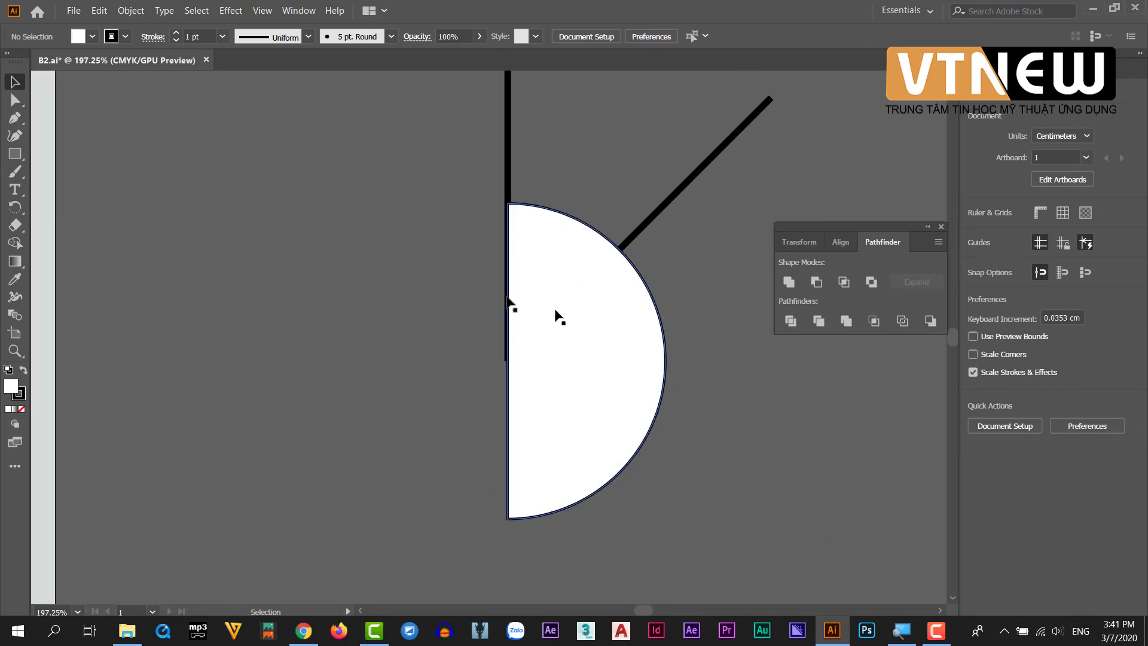
Draw a tall rectangle, rotate it to 315° and move it onto the half-circle
key("m")
left_click_drag(190, 189, 414, 538)
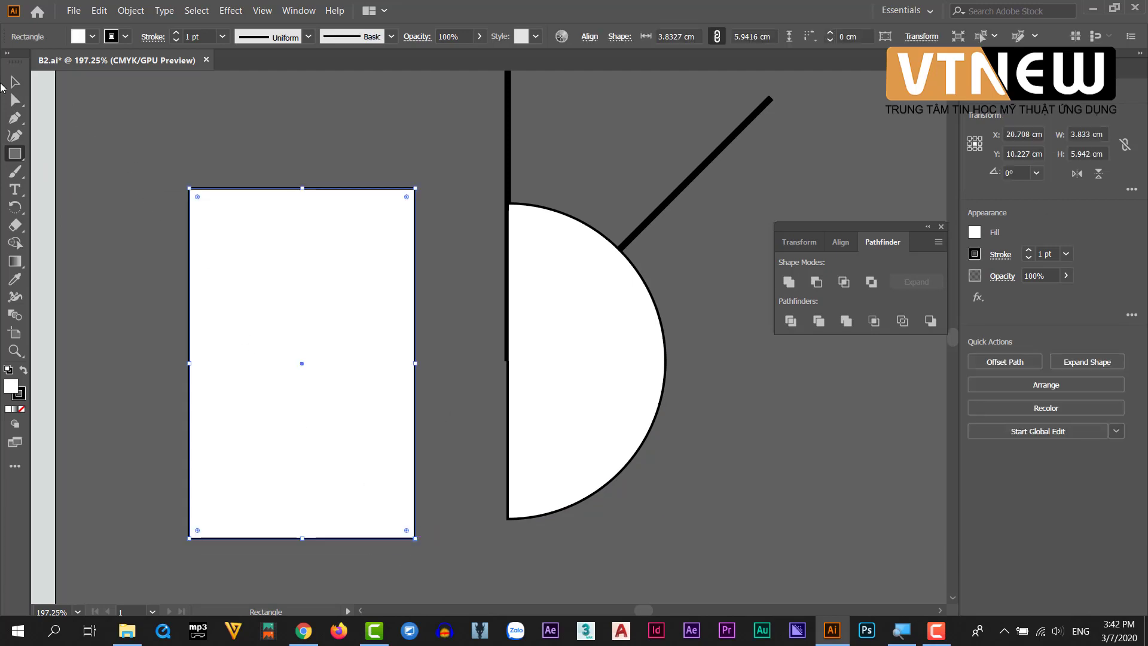
left_click(20, 82)
left_click_drag(421, 182, 436, 240)
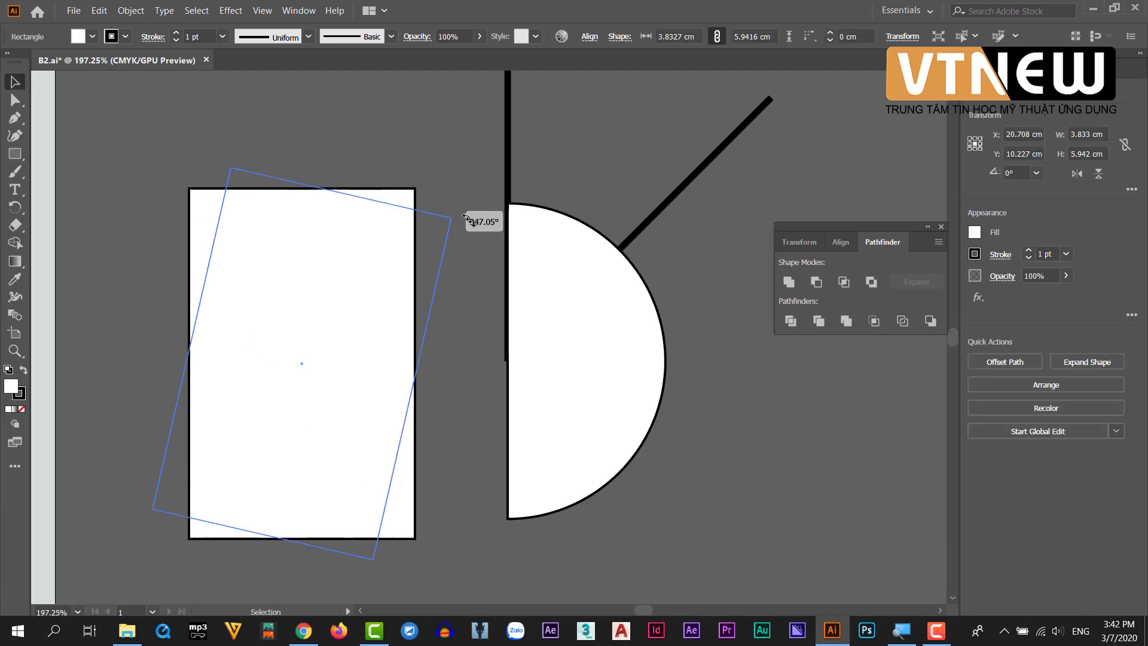
left_click_drag(325, 195, 648, 232)
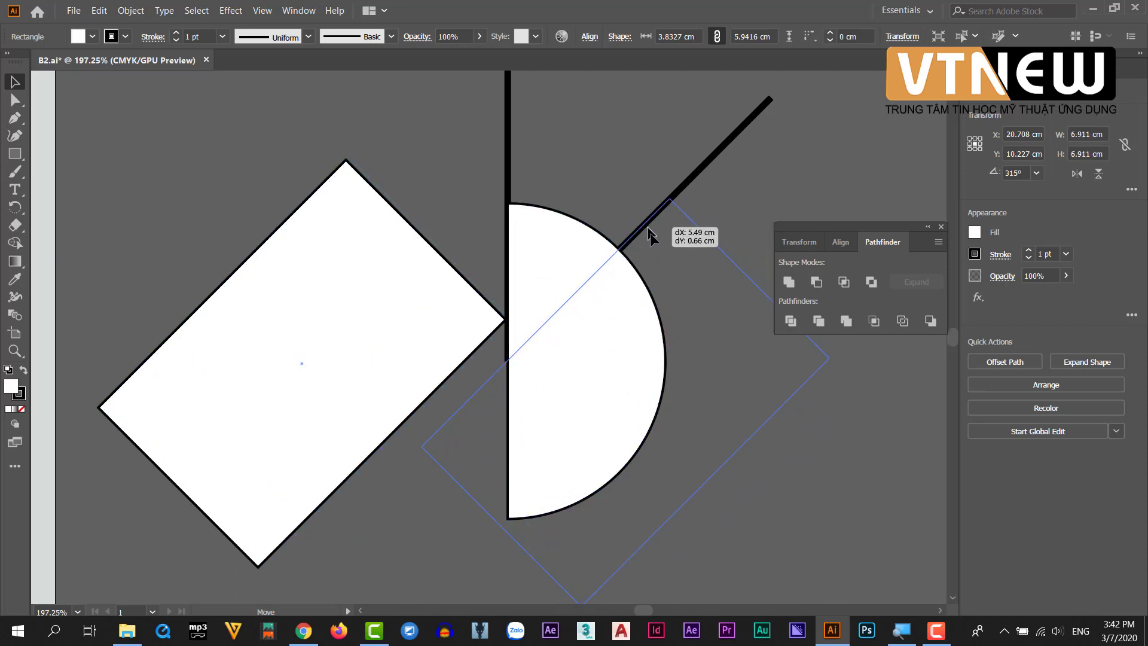
left_click_drag(647, 230, 643, 235)
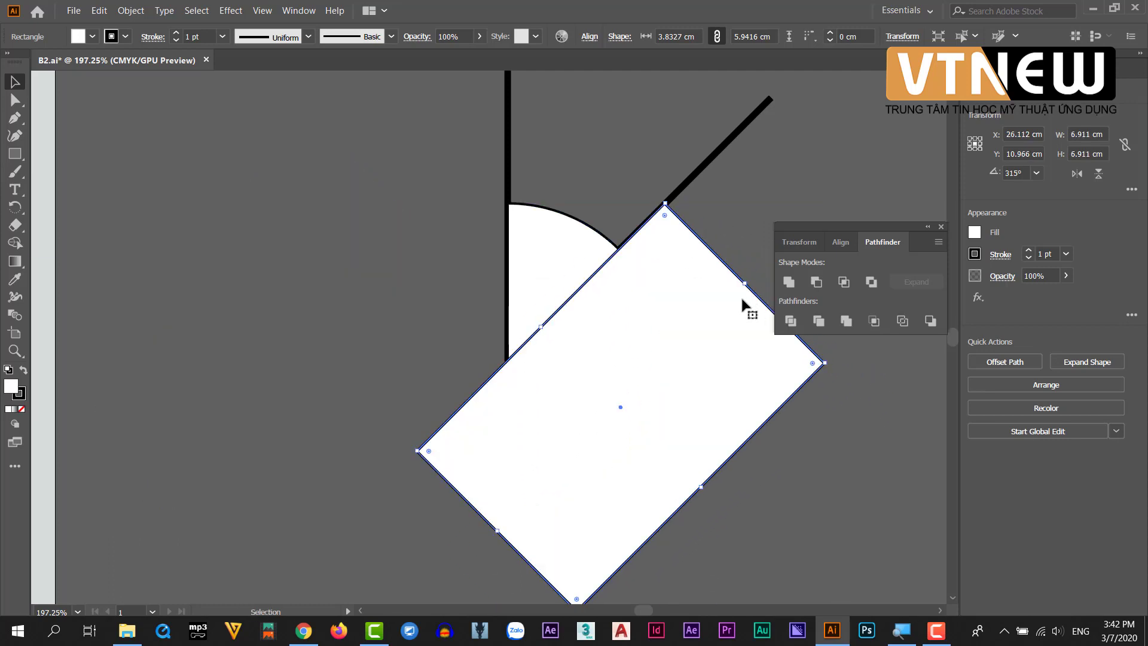
In Outline mode, snap the rotated square's corner exactly onto the diagonal spoke
key("a")
key("ctrl+y")
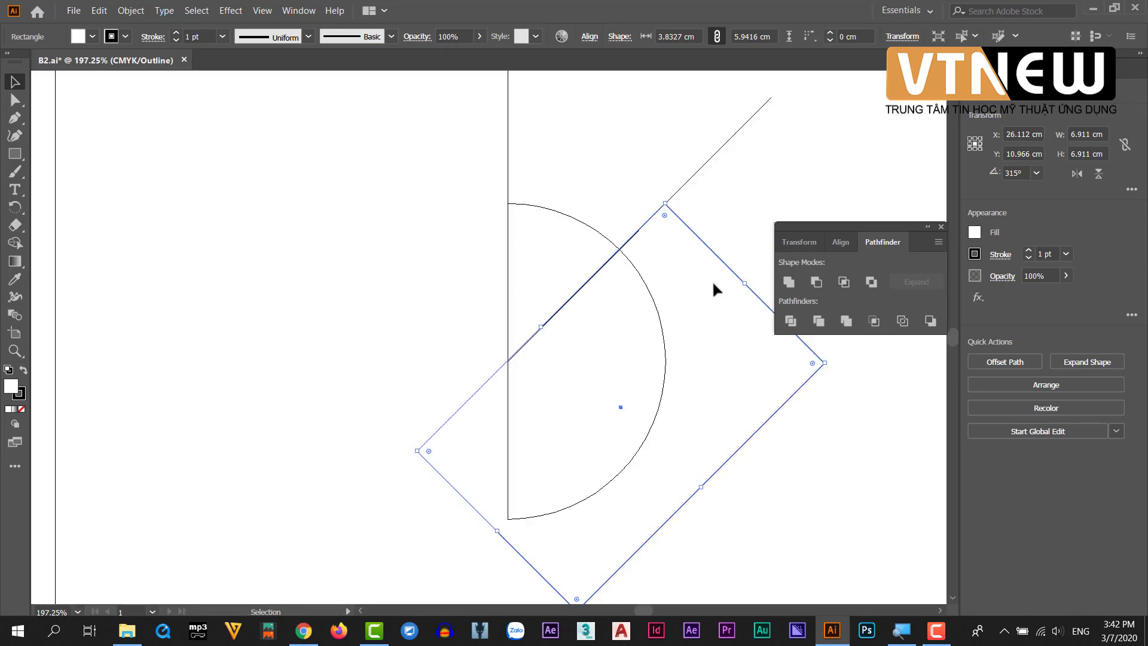
left_click_drag(644, 216, 778, 328)
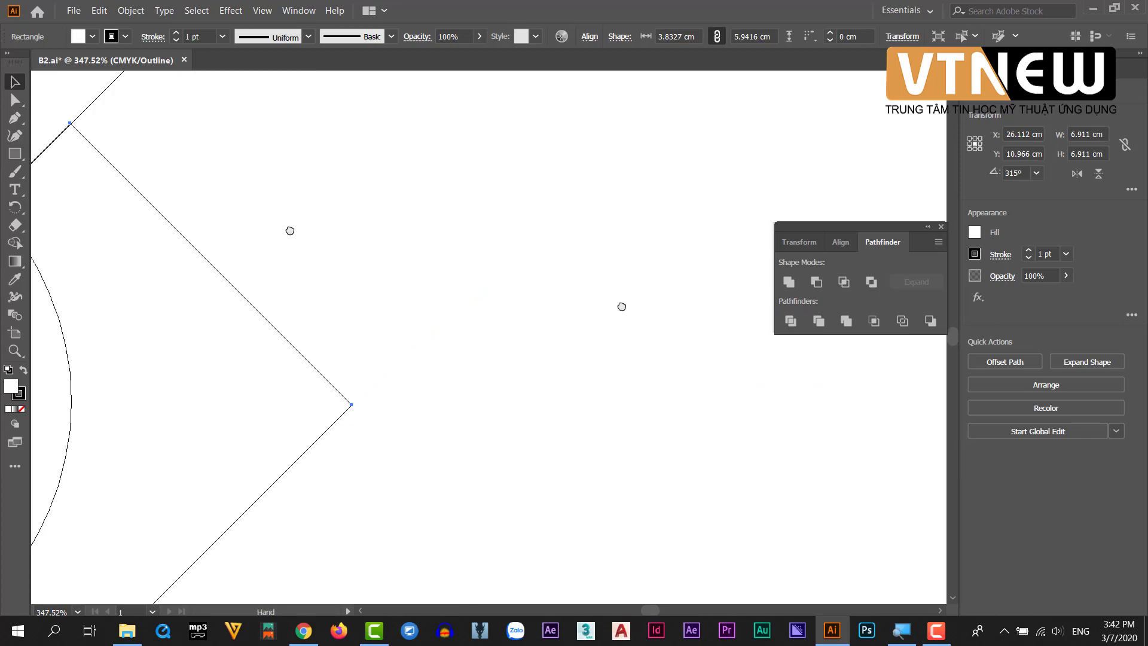
left_click_drag(478, 223, 537, 251)
left_click_drag(287, 234, 403, 284)
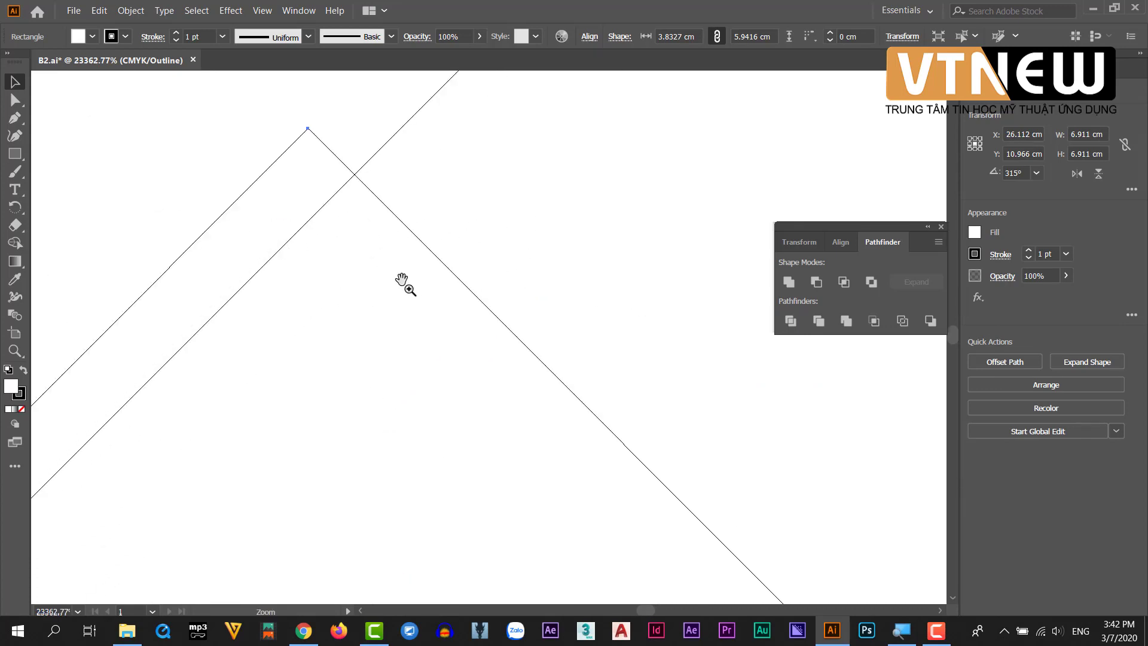
left_click(338, 160)
left_click_drag(337, 161, 384, 205)
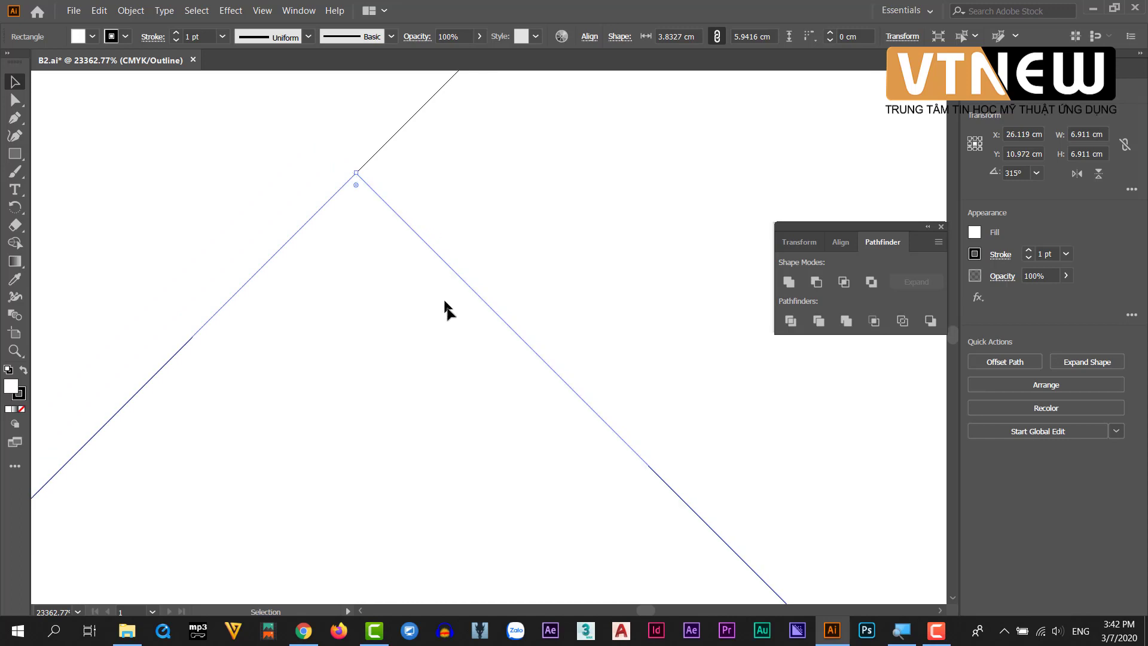
left_click_drag(559, 410, 105, 92)
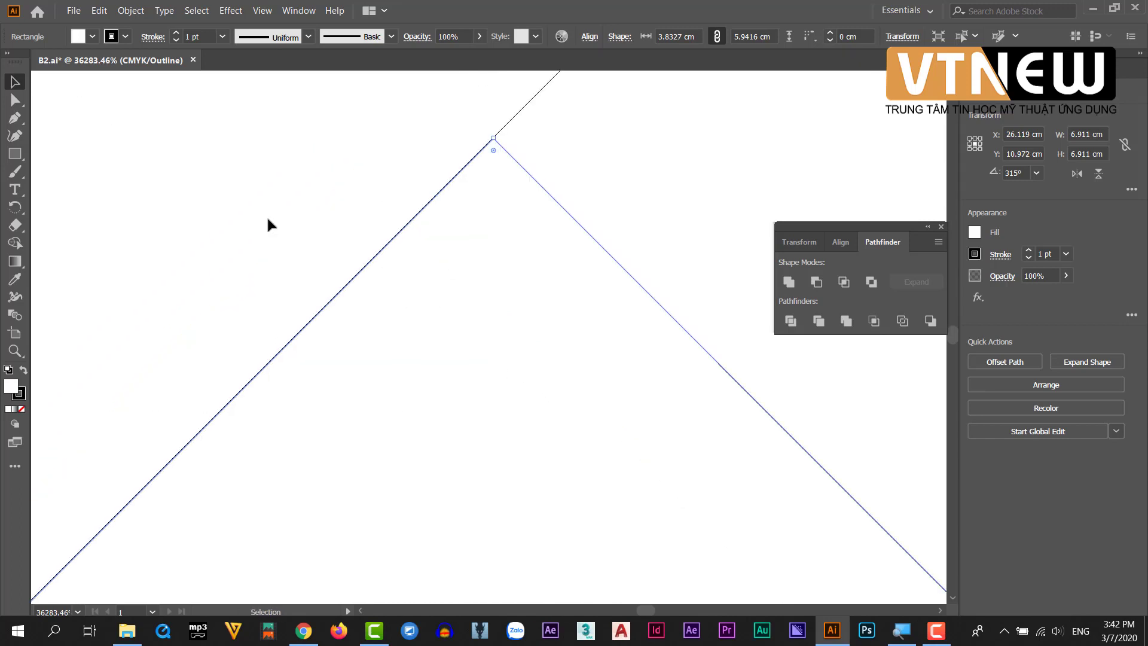
scroll(267, 215, "down", 5)
Fit the artboard in view and return to Preview mode with the Selection tool
key("ctrl+0")
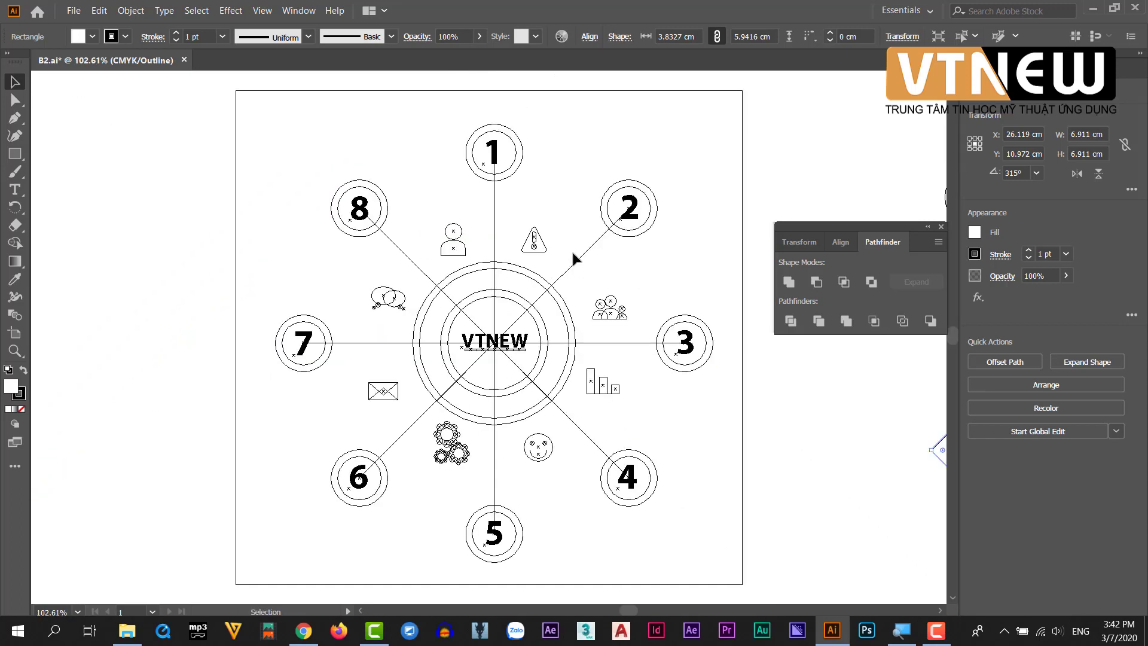
mouse_move(673, 409)
left_mouse_down()
mouse_move(397, 352)
mouse_move(644, 455)
left_mouse_up()
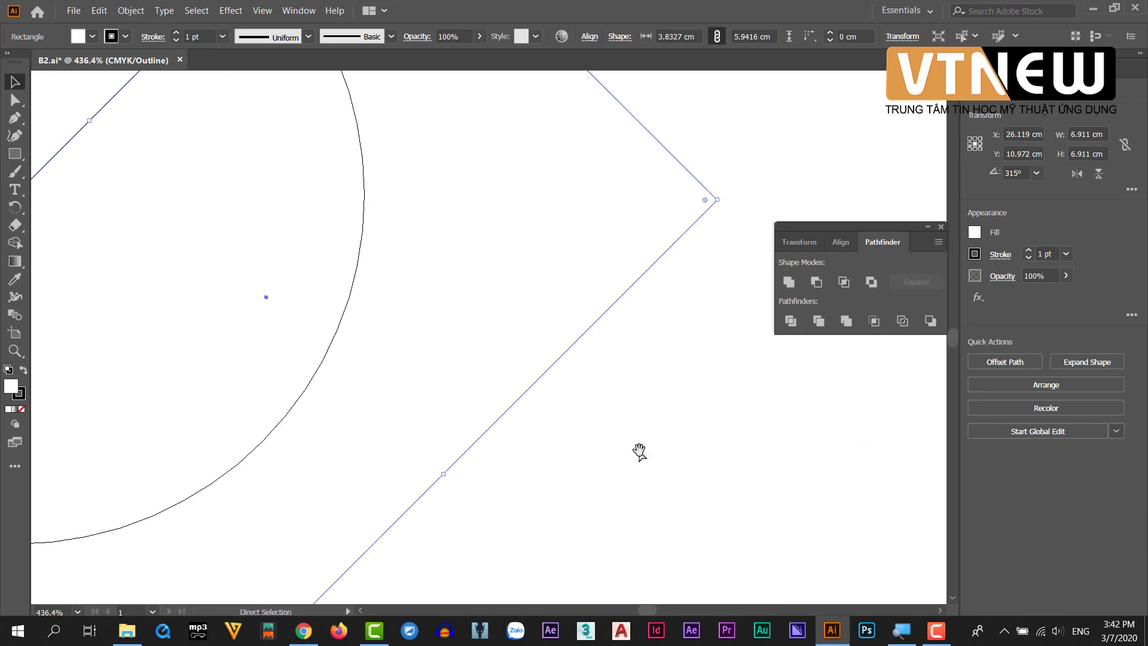
scroll(639, 453, "down", 2)
scroll(638, 453, "down", 1)
scroll(638, 452, "down", 1)
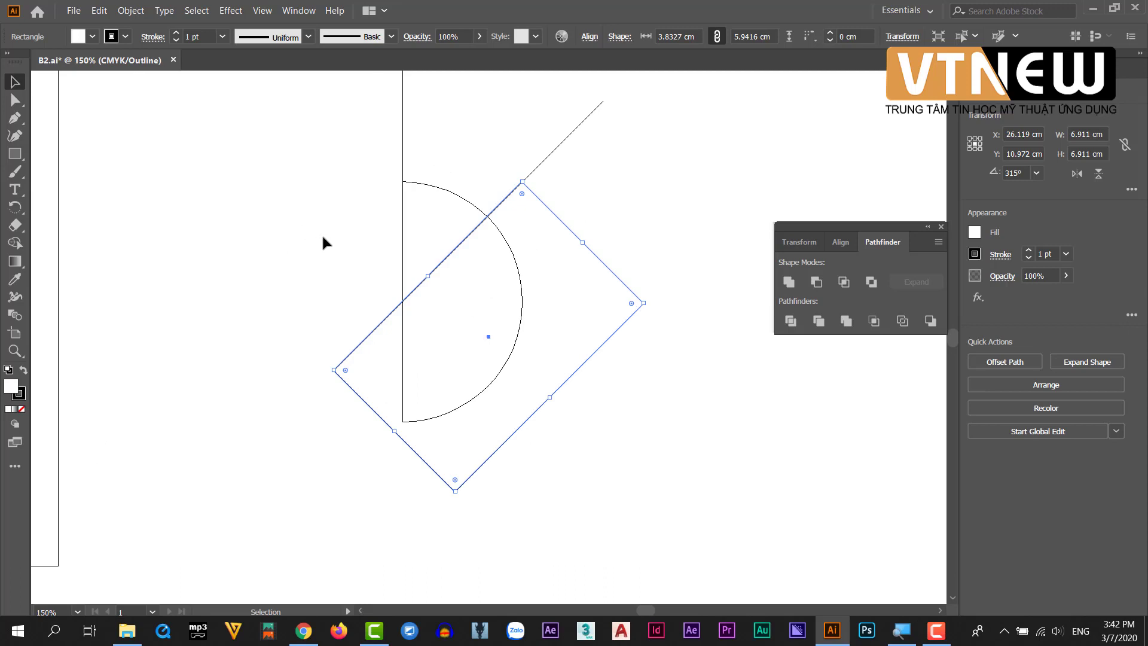
key("a")
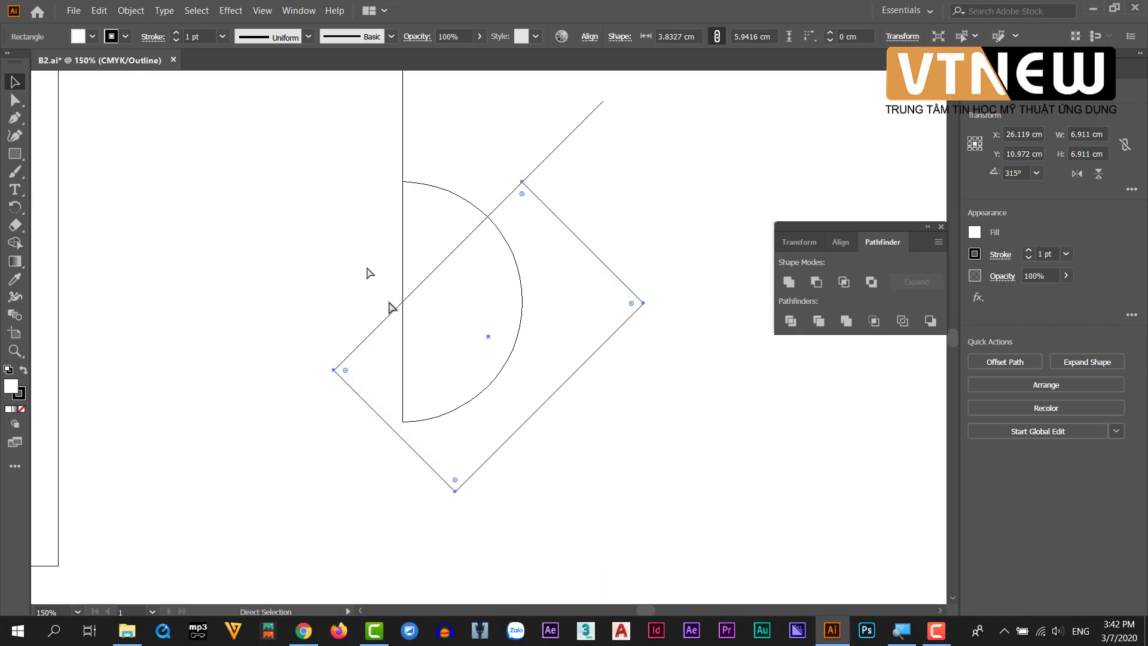
key("ctrl+y")
key("v")
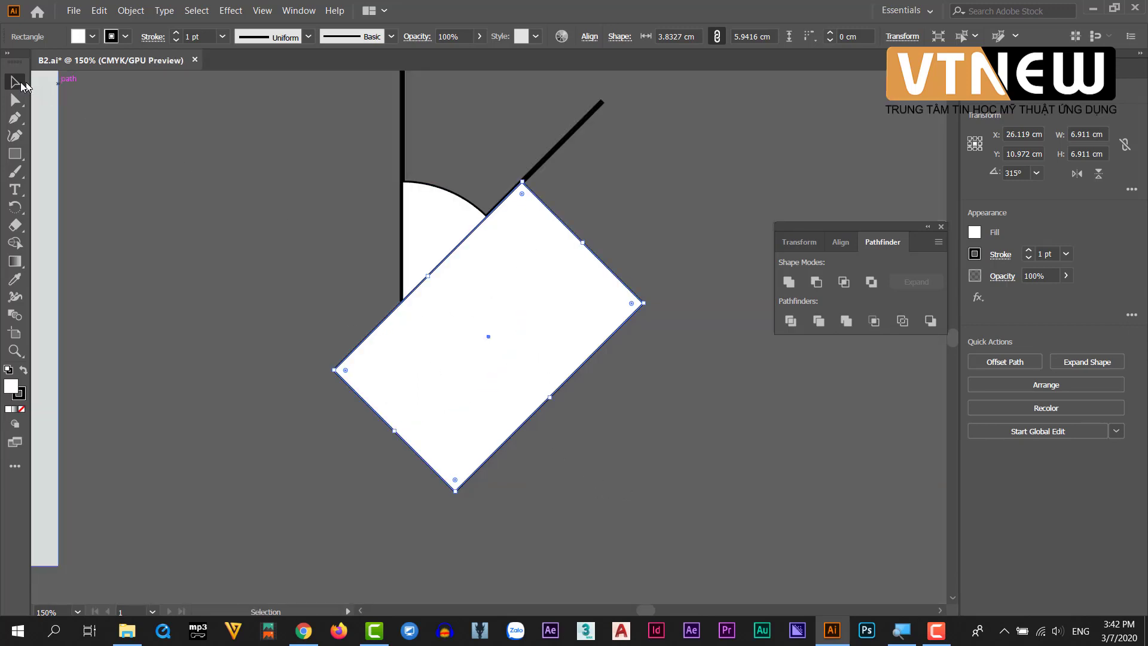
Subtract the rotated square from the semicircle, leaving a 45° pie wedge
left_click(444, 217, "shift")
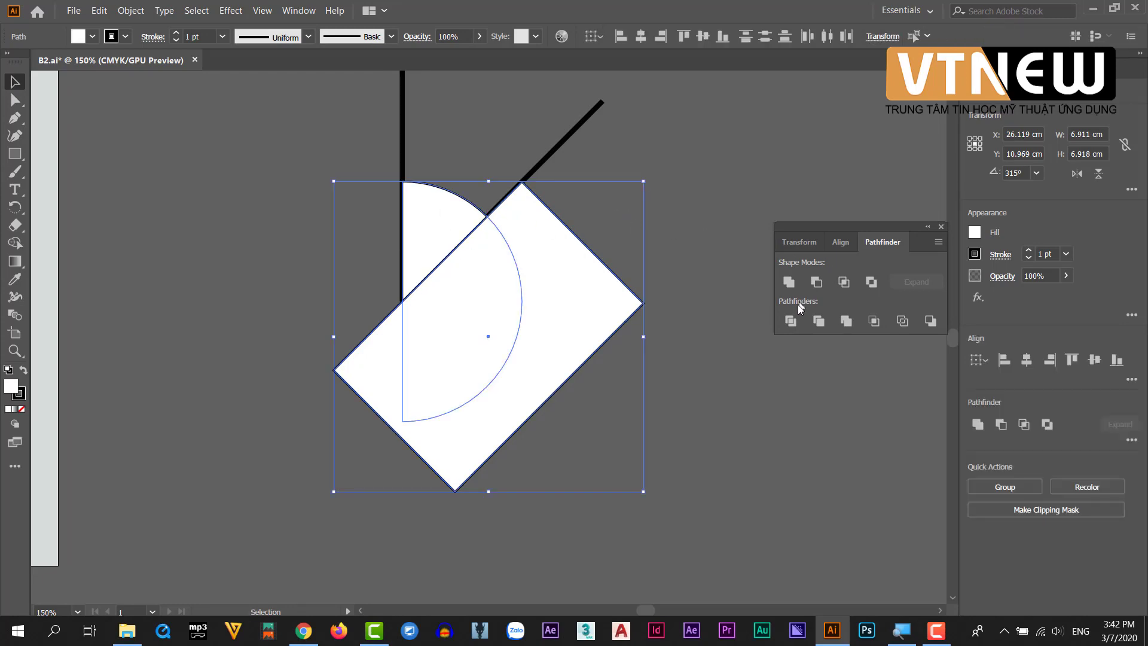
left_click(820, 285)
left_click(520, 281)
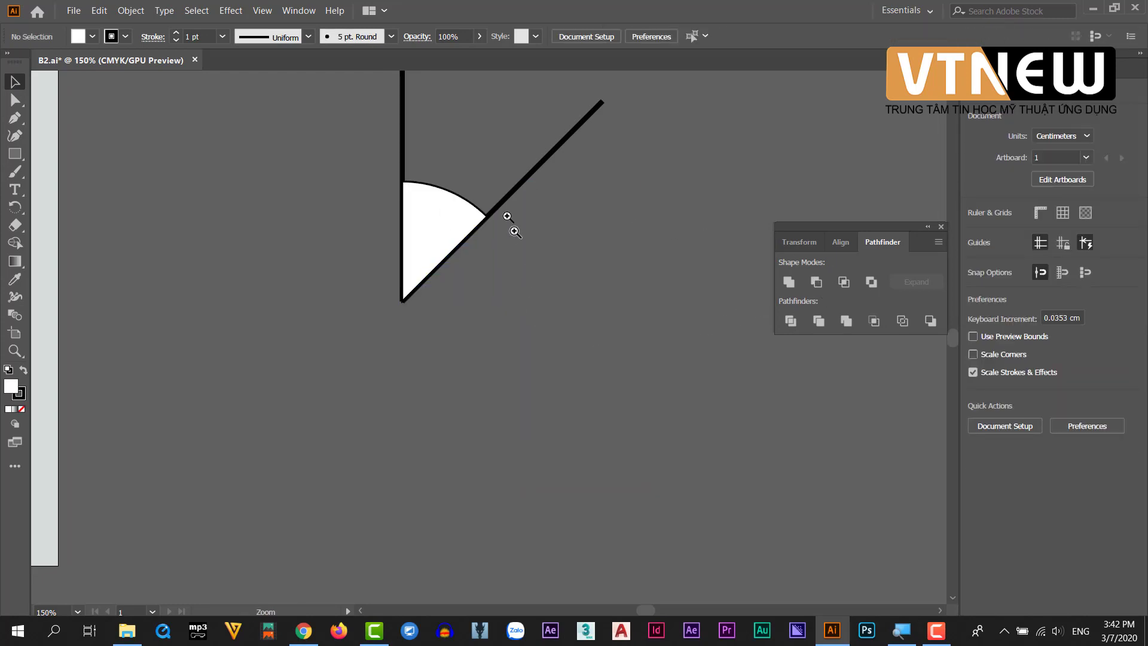
left_click(507, 218)
left_click_drag(501, 252, 577, 328)
Delete the diagonal spoke line and inspect the finished wedge
left_click(600, 237)
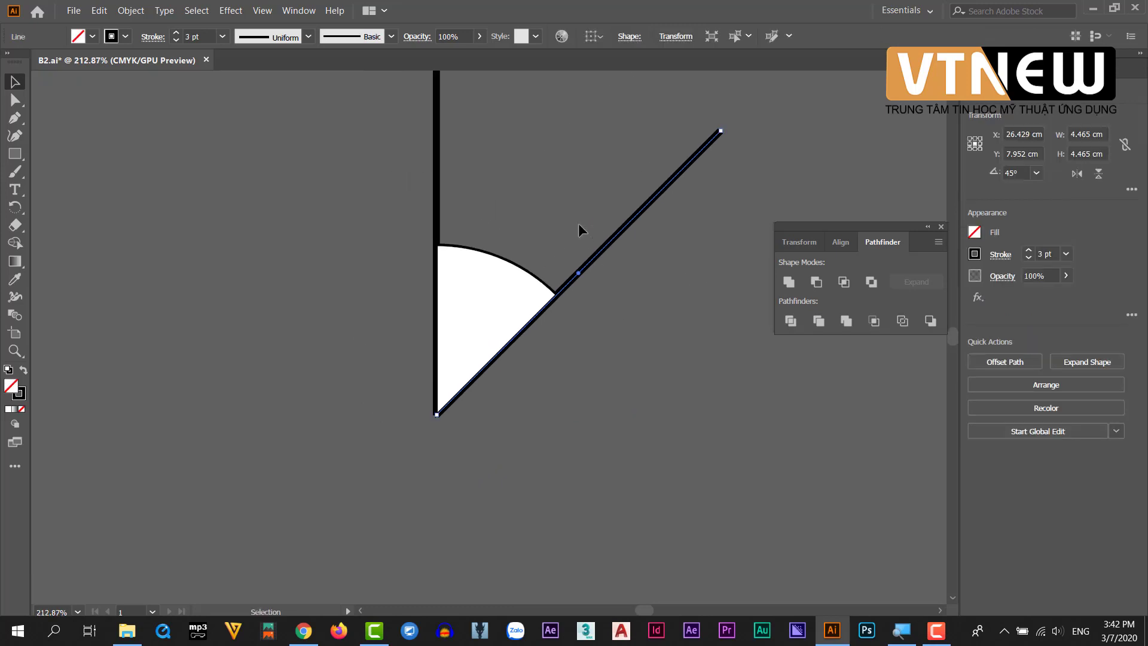
key("Delete")
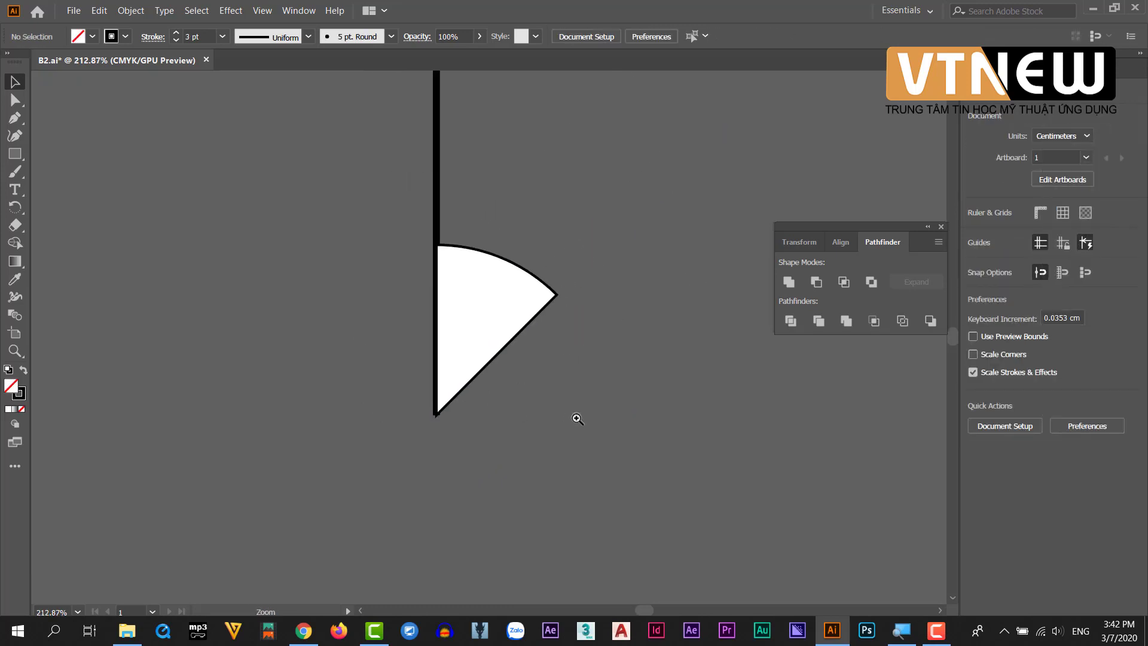
mouse_move(578, 419)
left_mouse_down()
mouse_move(463, 356)
mouse_move(594, 412)
left_mouse_up()
left_click(466, 249)
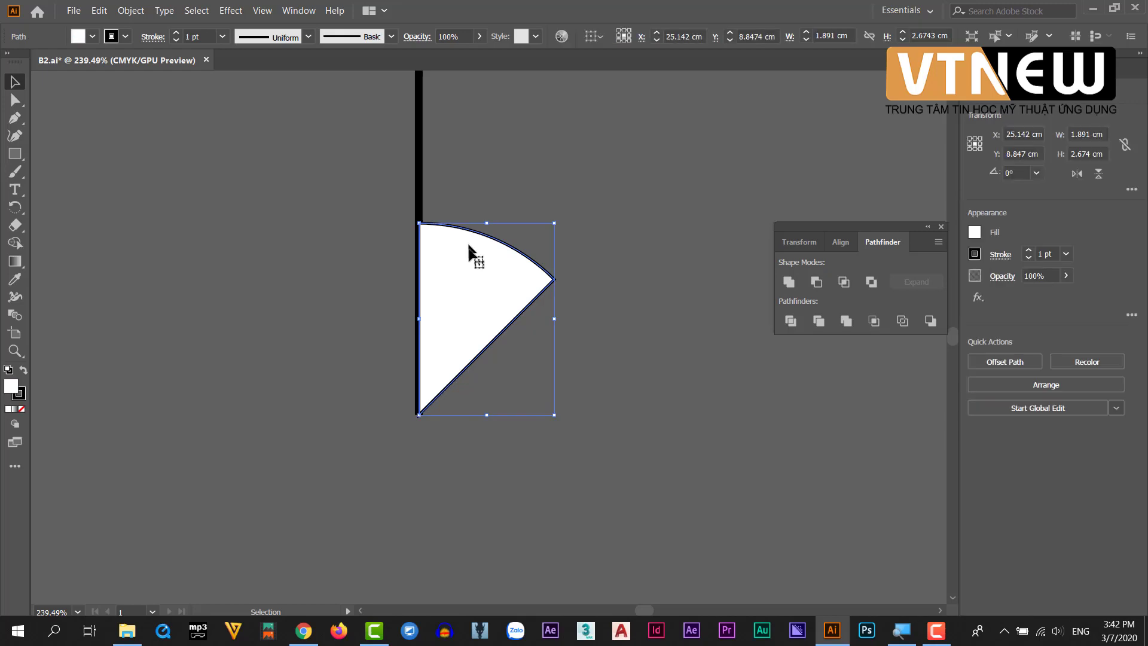
key("a")
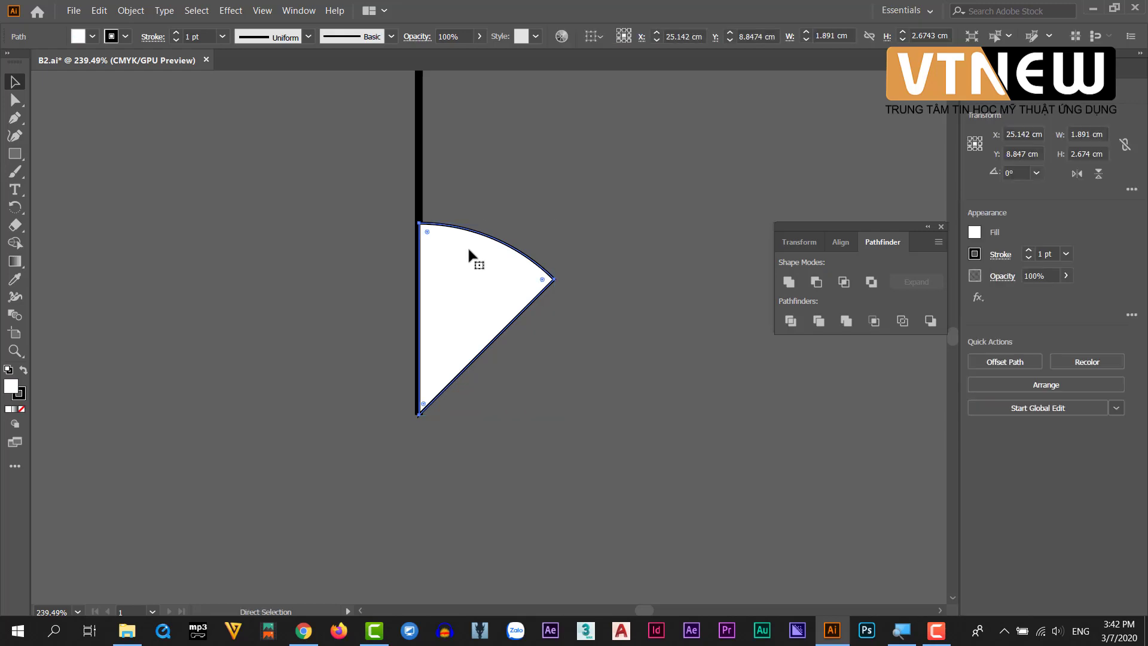
key("v")
key("a")
key("v")
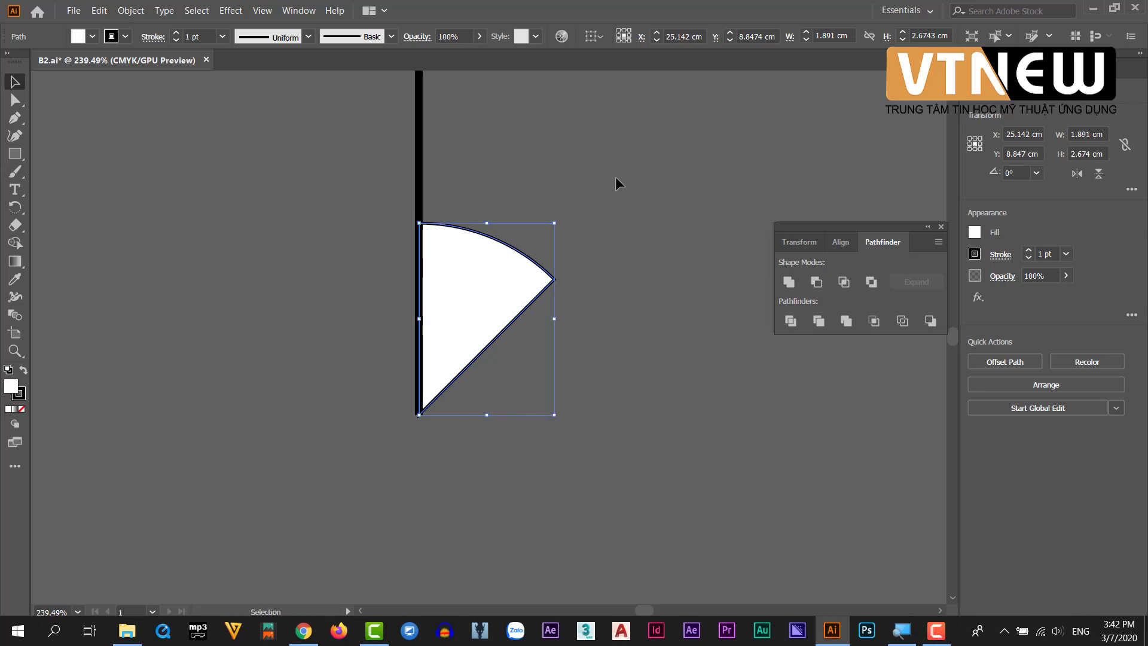
left_click(615, 177)
scroll(461, 356, "down", 3)
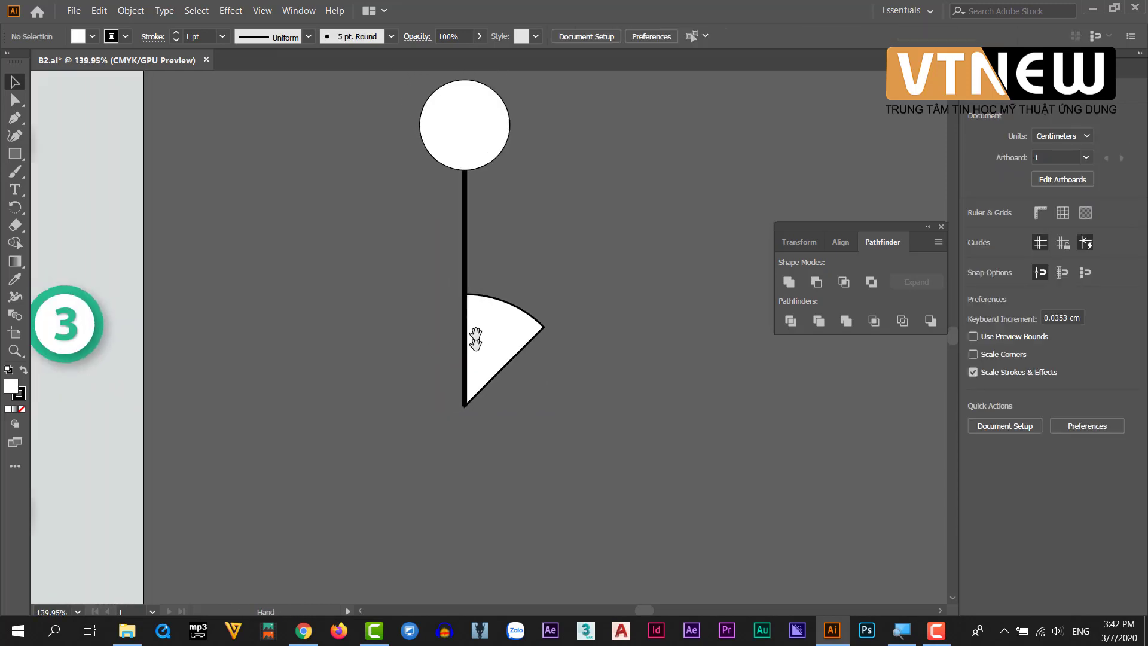
Fill the wedge and the top circle with red
left_click_drag(475, 339, 651, 376)
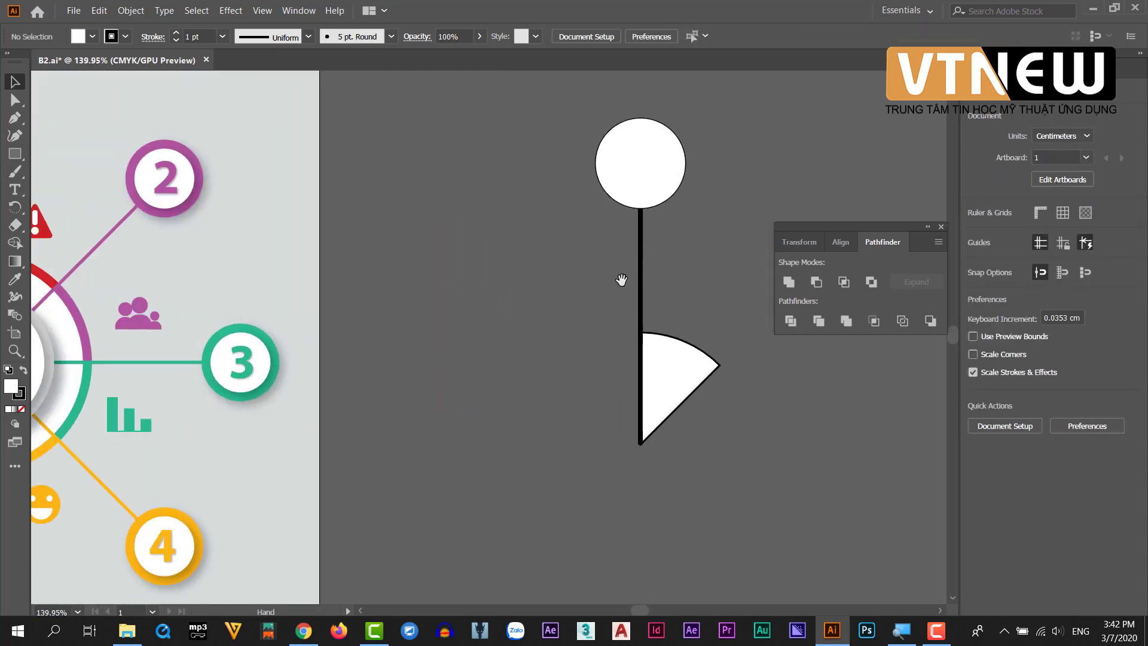
mouse_move(622, 280)
left_mouse_down()
mouse_move(623, 310)
mouse_move(630, 297)
mouse_move(569, 289)
left_mouse_up()
left_click(729, 389)
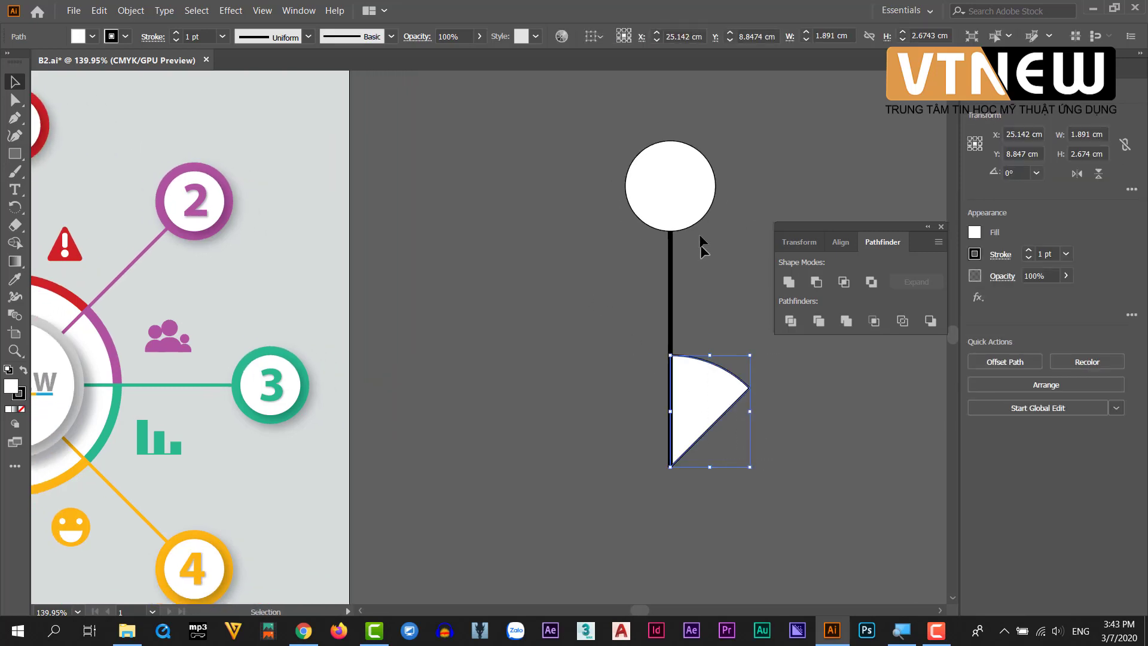
left_click(693, 204, "shift")
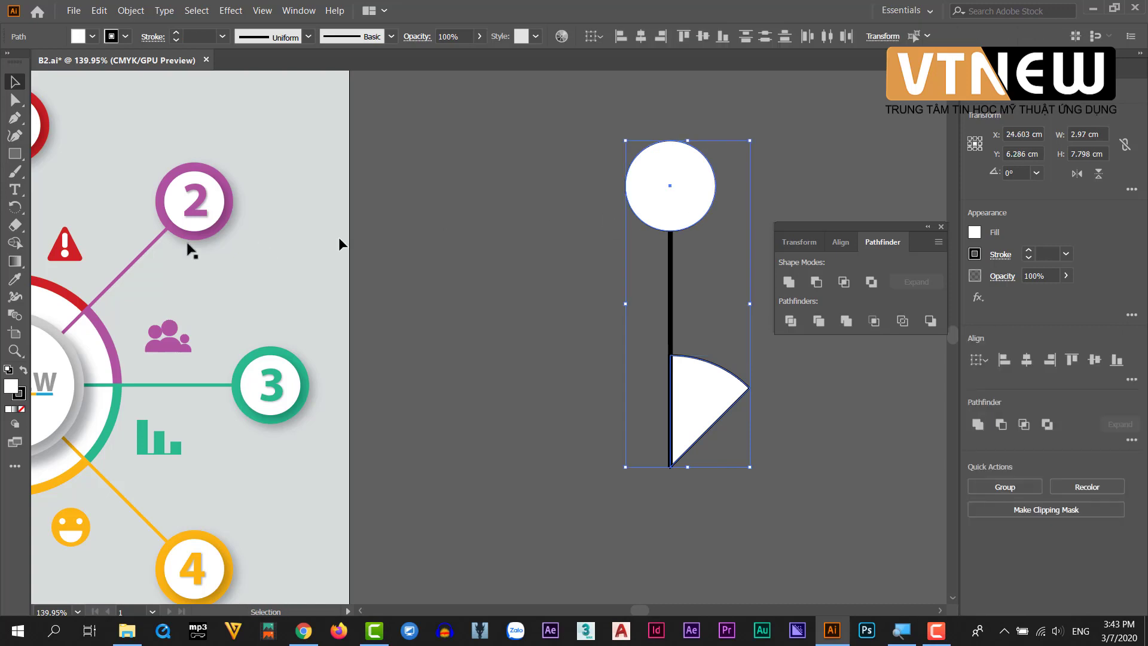
mouse_move(213, 294)
left_mouse_down()
mouse_move(502, 295)
mouse_move(161, 272)
left_mouse_up()
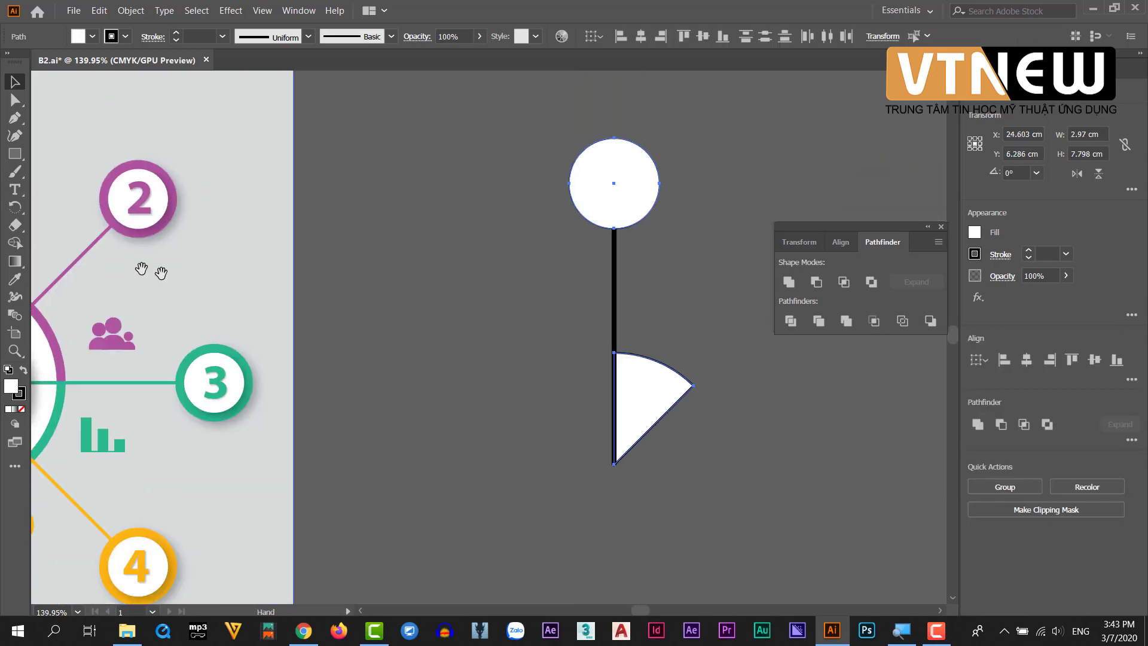
double_click(12, 386)
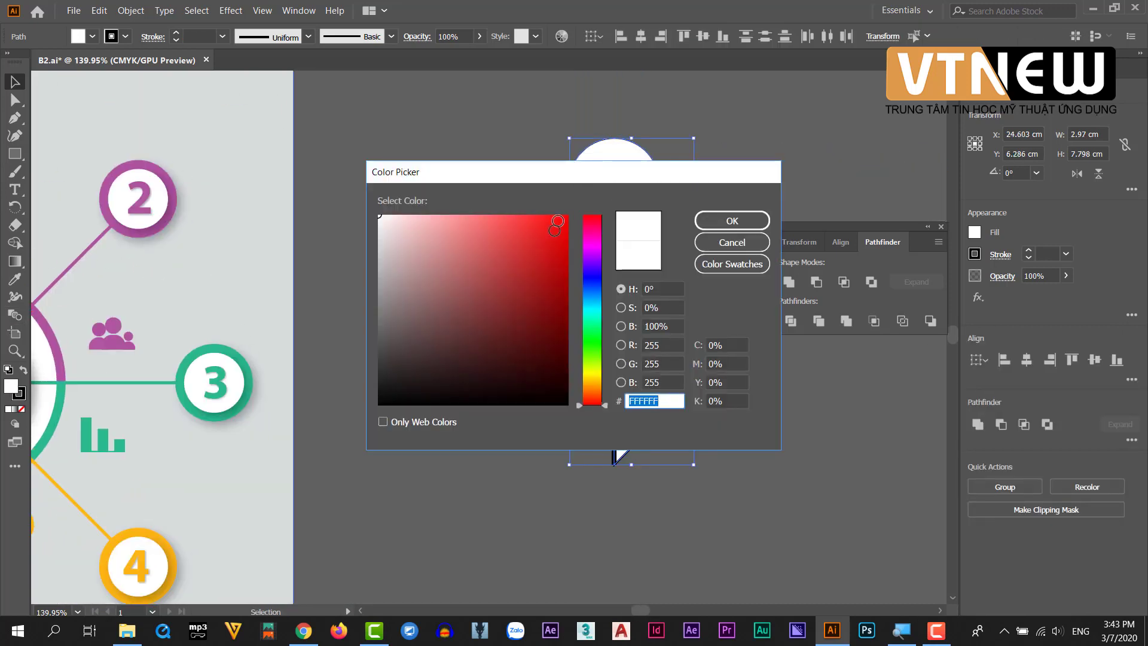
left_click(559, 252)
left_click(727, 216)
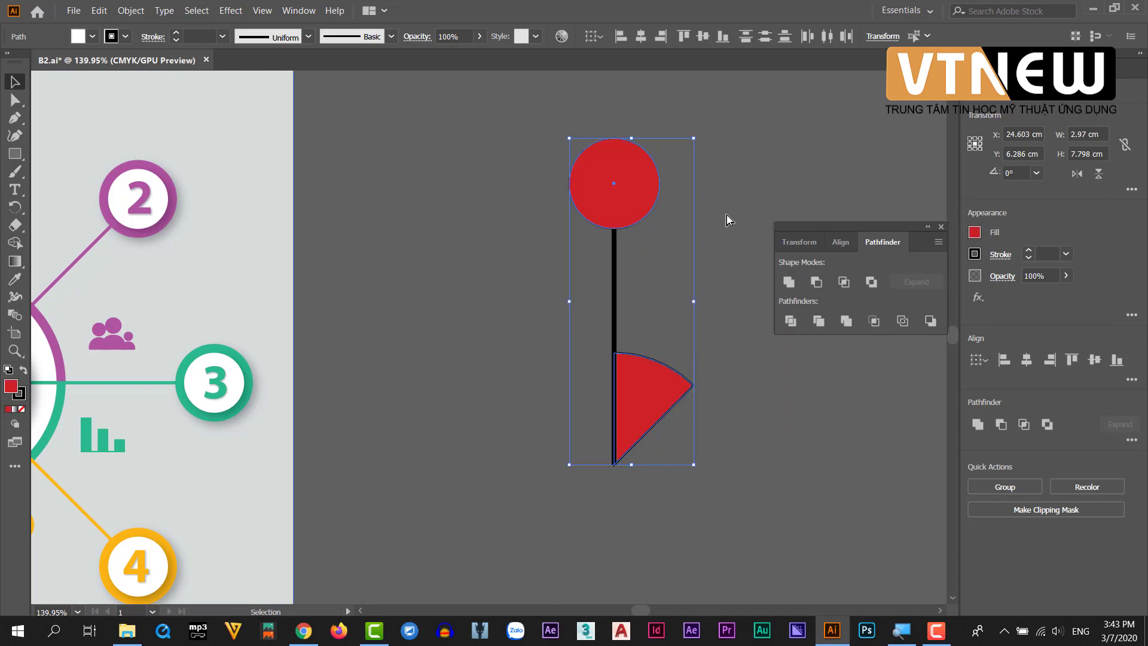
Set the red circle's and wedge's strokes to None, removing the black outlines
left_click(723, 159)
left_click(619, 173)
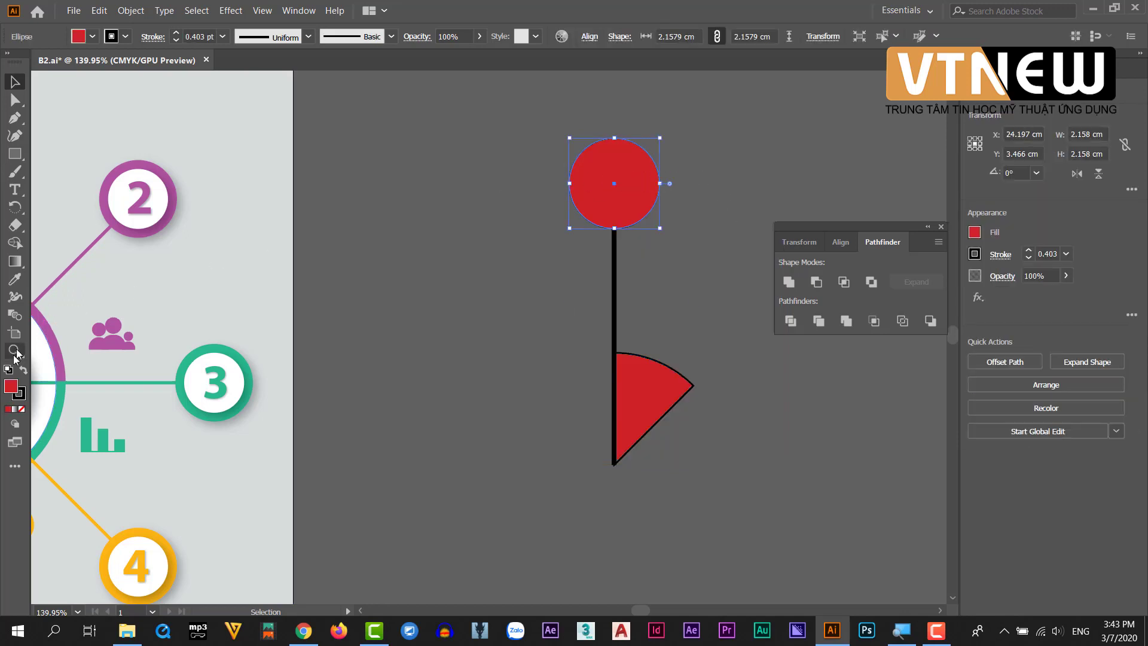
left_click(24, 398)
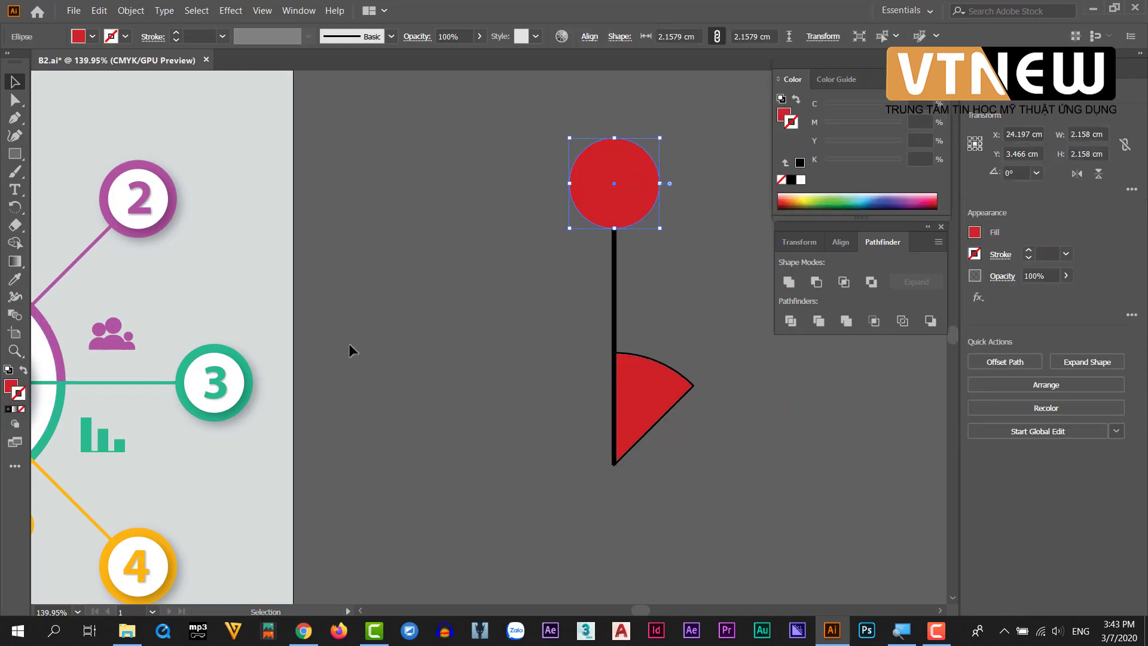
left_click(699, 379)
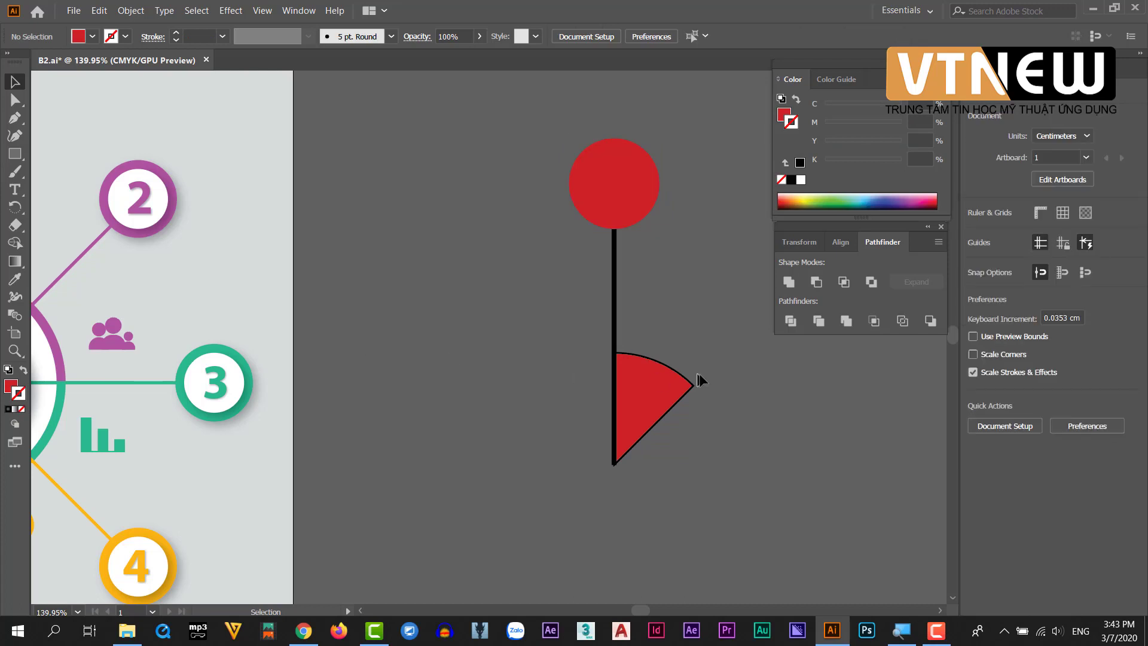
left_click(23, 410)
left_click(643, 338)
Select the 3 pt vertical stem line
scroll(693, 329, "up", 1)
scroll(649, 298, "up", 1)
left_click_drag(649, 298, 515, 268)
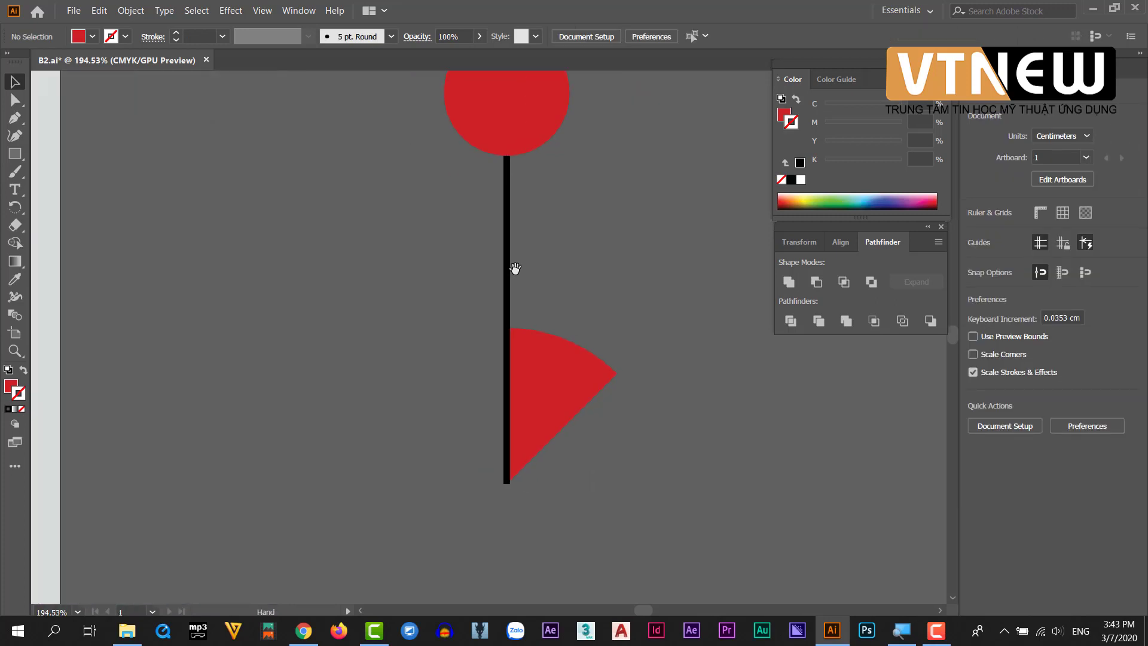
left_click(506, 248)
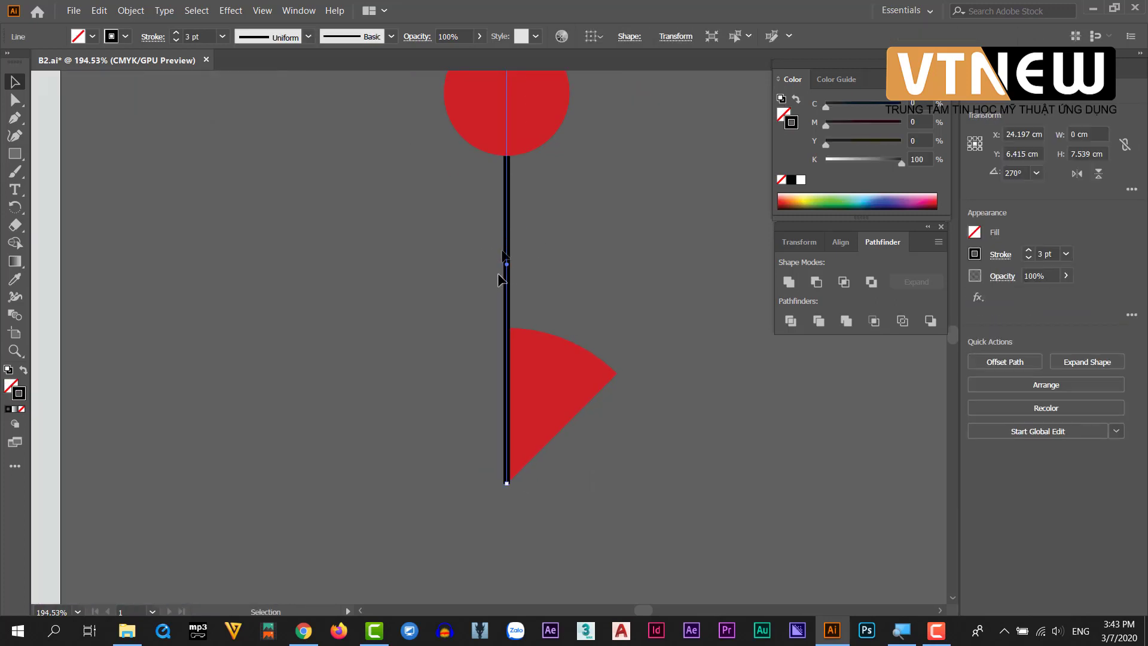
key("z")
left_click(486, 308, "alt")
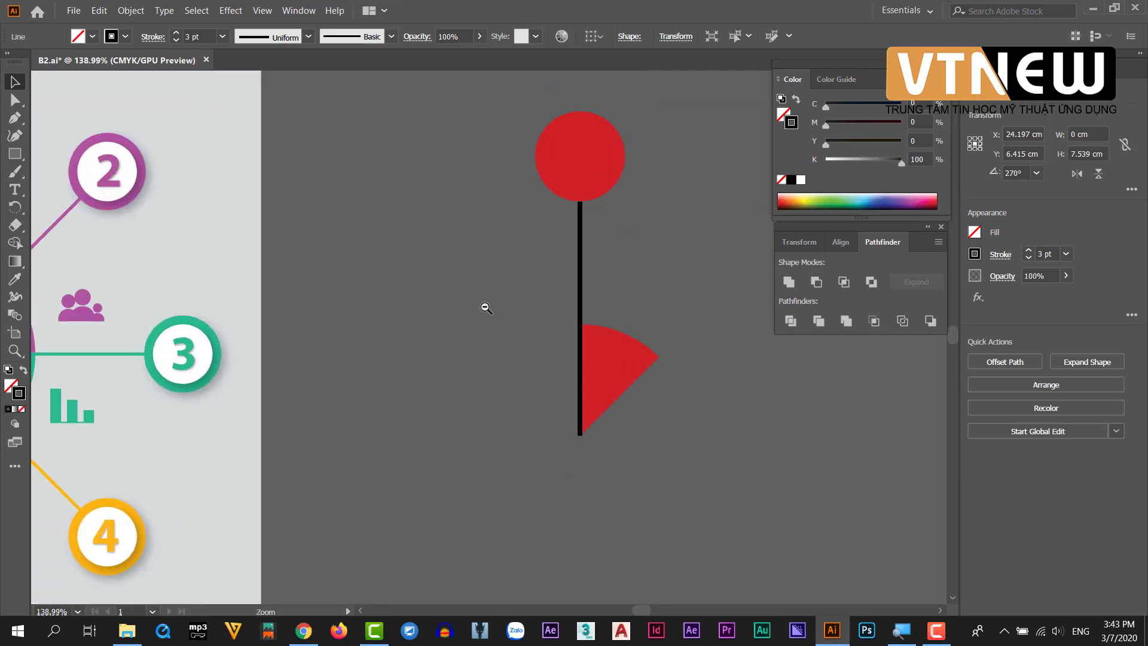
key("v")
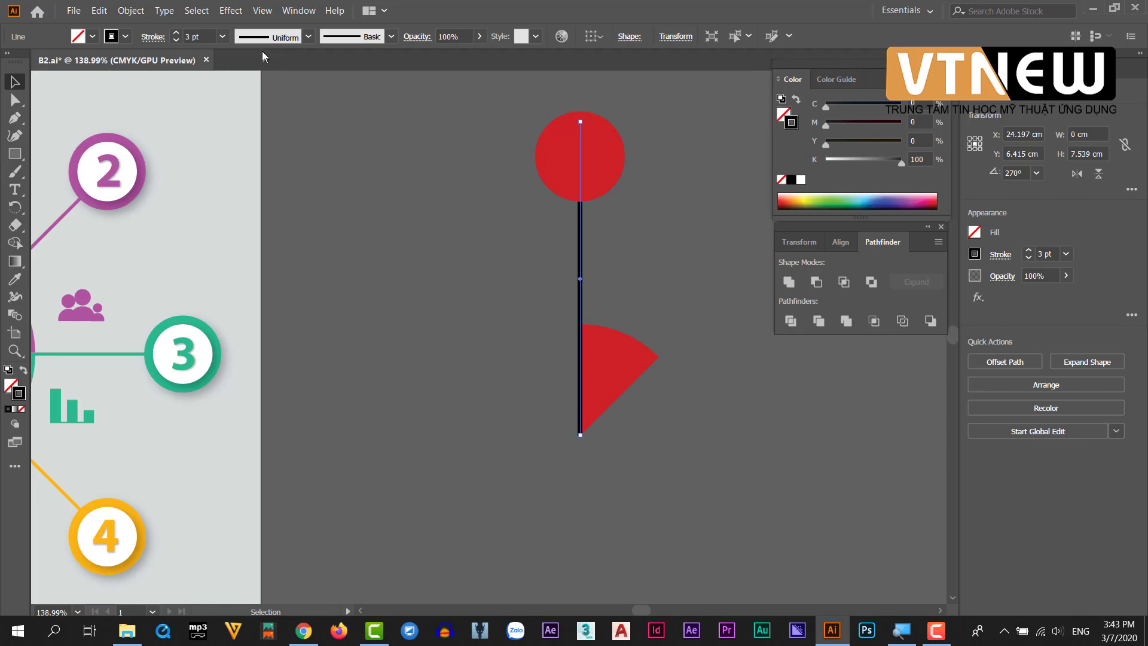
left_click(550, 256)
left_click_drag(520, 259, 520, 258)
Expand the stem line's stroke into a filled shape
left_click(129, 11)
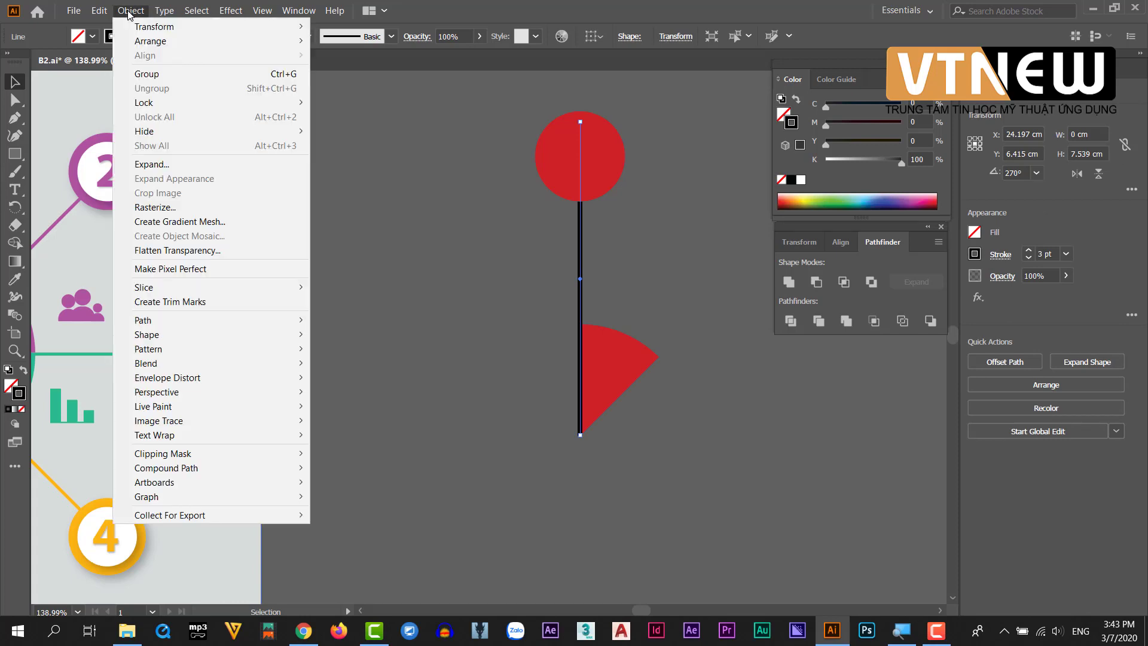
left_click(175, 169)
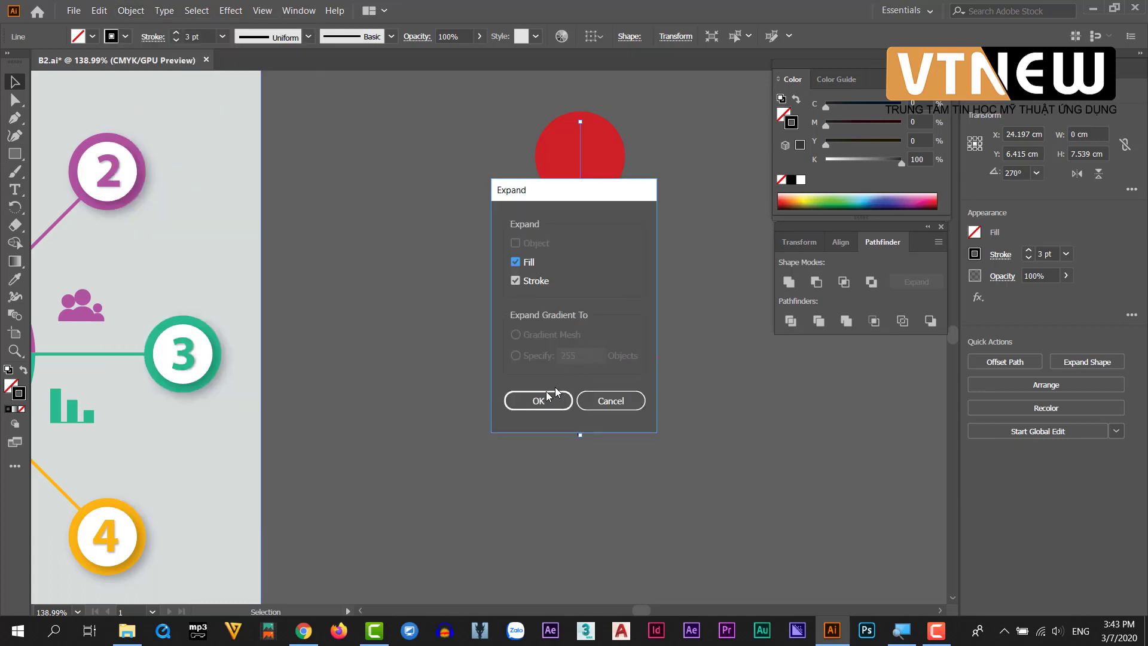
left_click(544, 407)
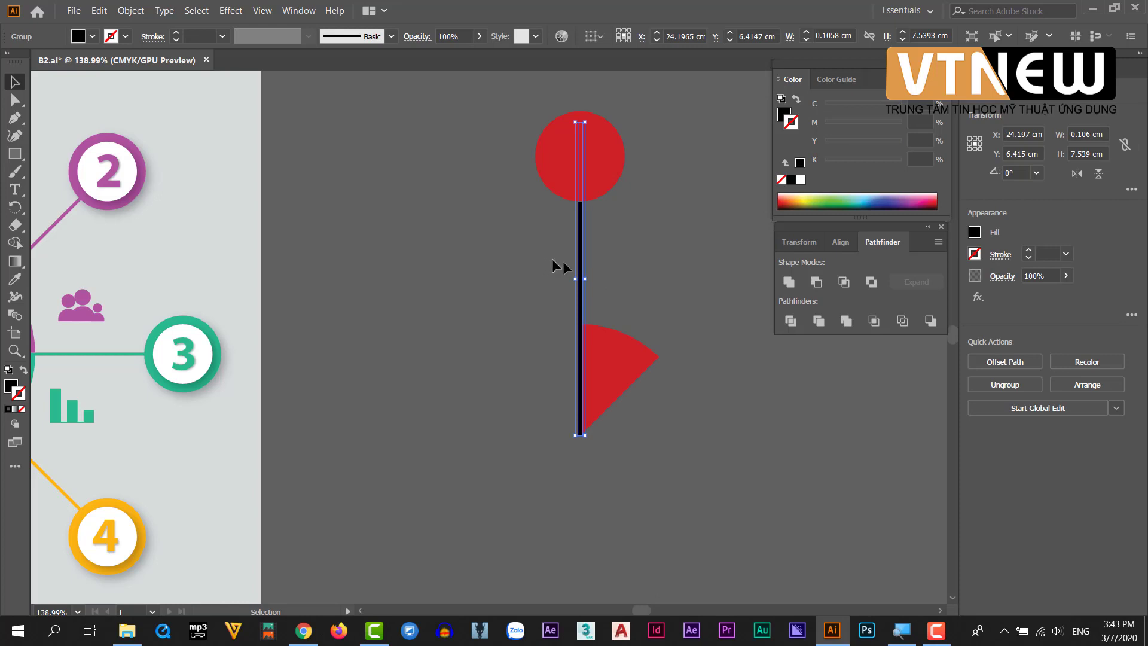
Give the stem the wedge's red using the Eyedropper
left_click(15, 279)
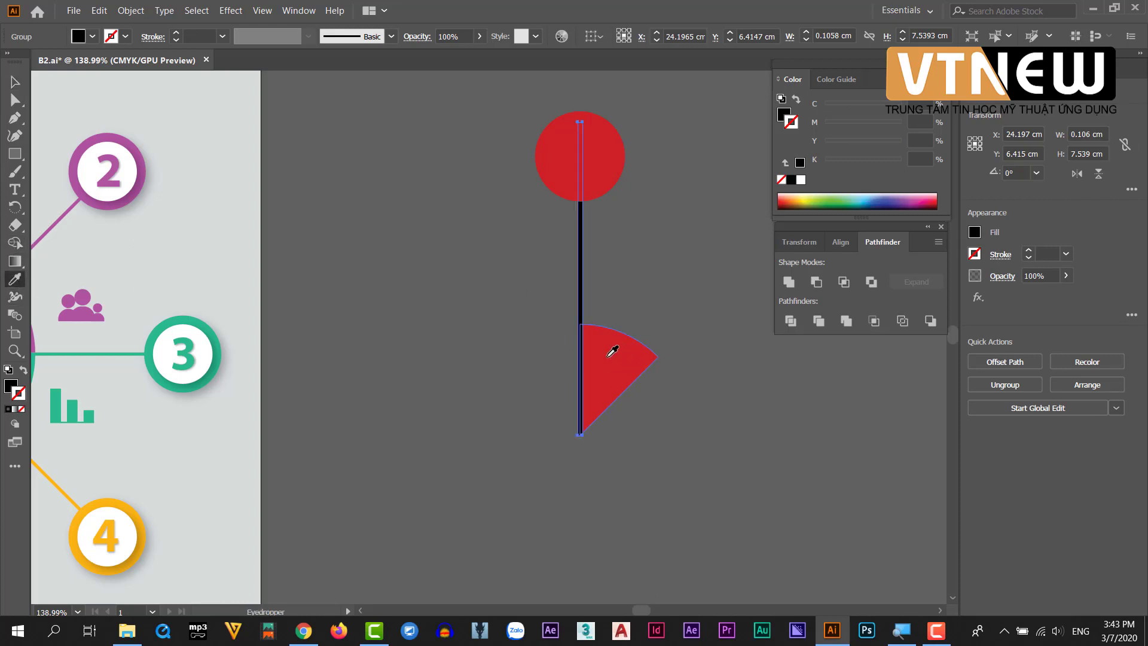
left_click(613, 352)
left_click(15, 82)
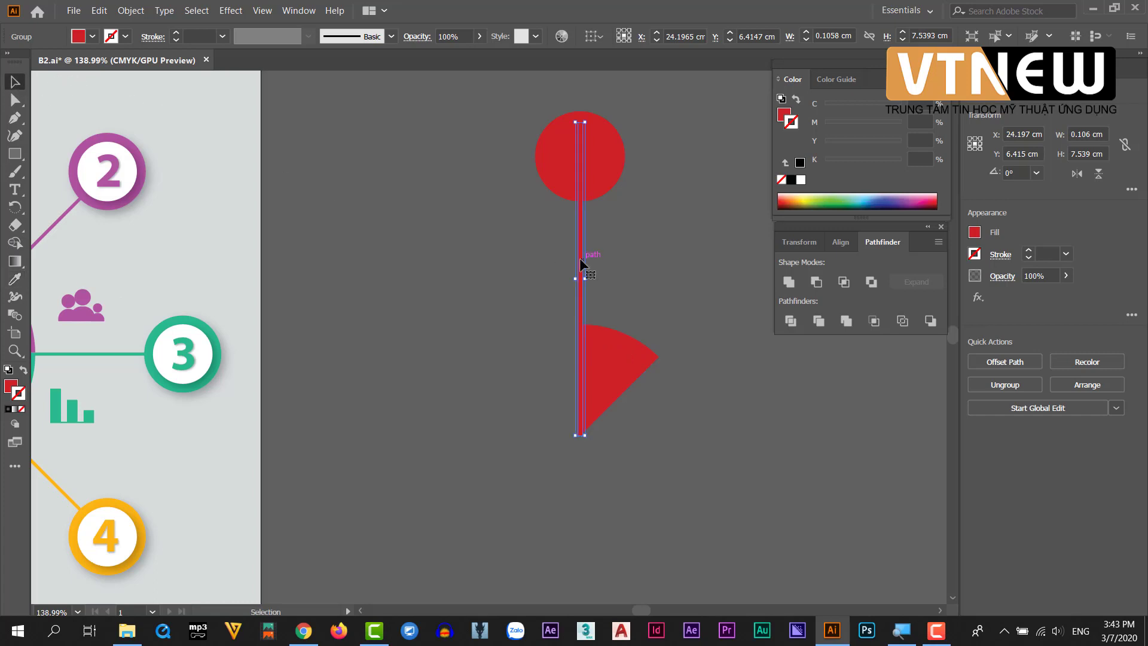
left_click(659, 263)
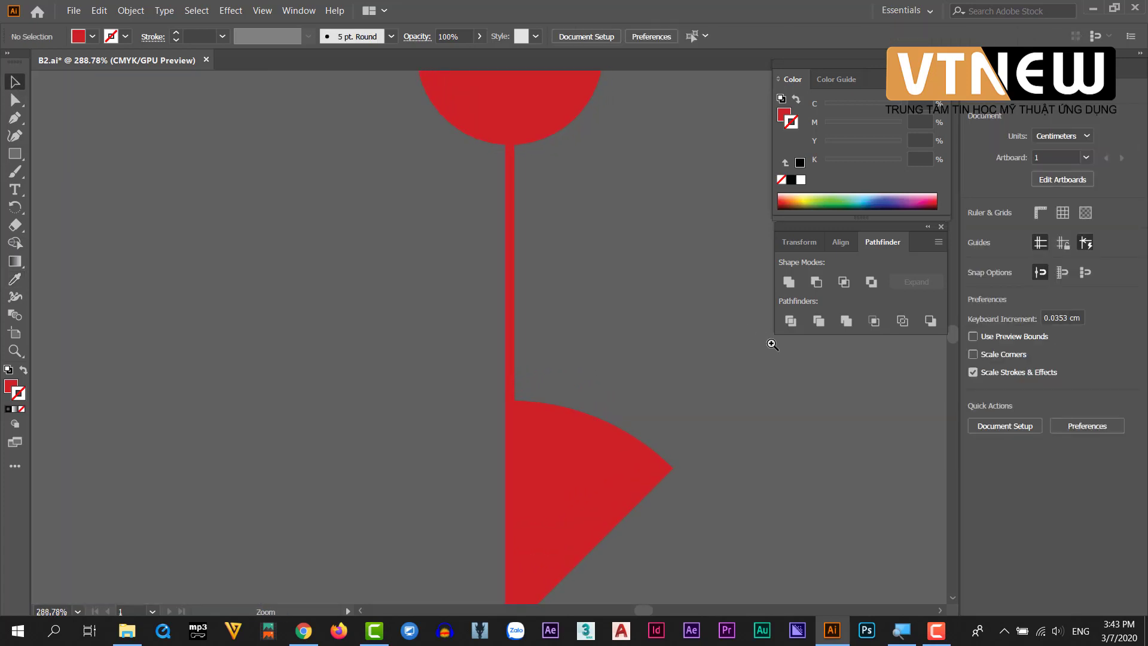
mouse_move(772, 344)
left_mouse_down()
mouse_move(601, 277)
mouse_move(679, 364)
left_mouse_up()
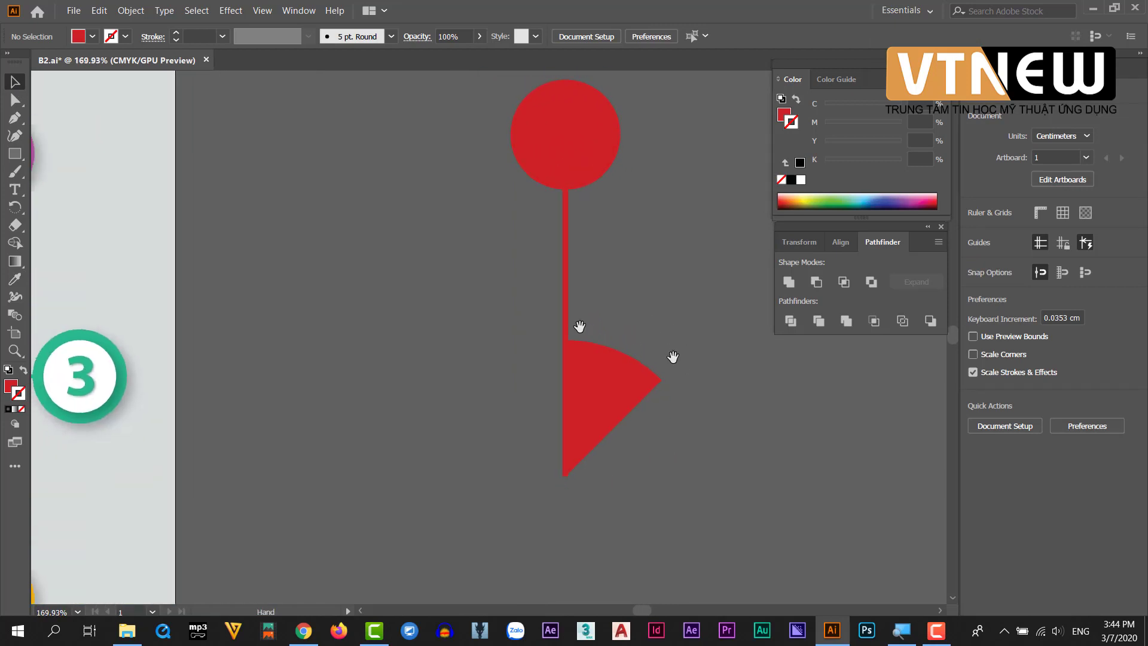
mouse_move(580, 326)
left_mouse_down()
mouse_move(542, 304)
mouse_move(511, 338)
mouse_move(594, 169)
left_mouse_up()
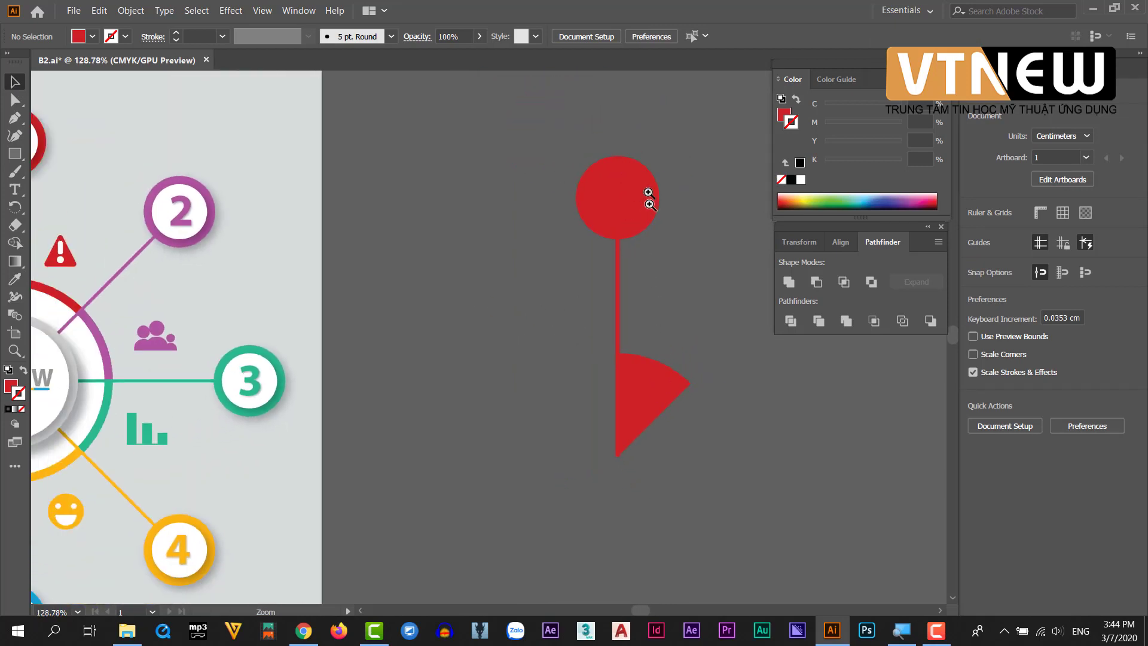
mouse_move(625, 317)
left_mouse_down()
mouse_move(633, 323)
mouse_move(626, 314)
left_mouse_up()
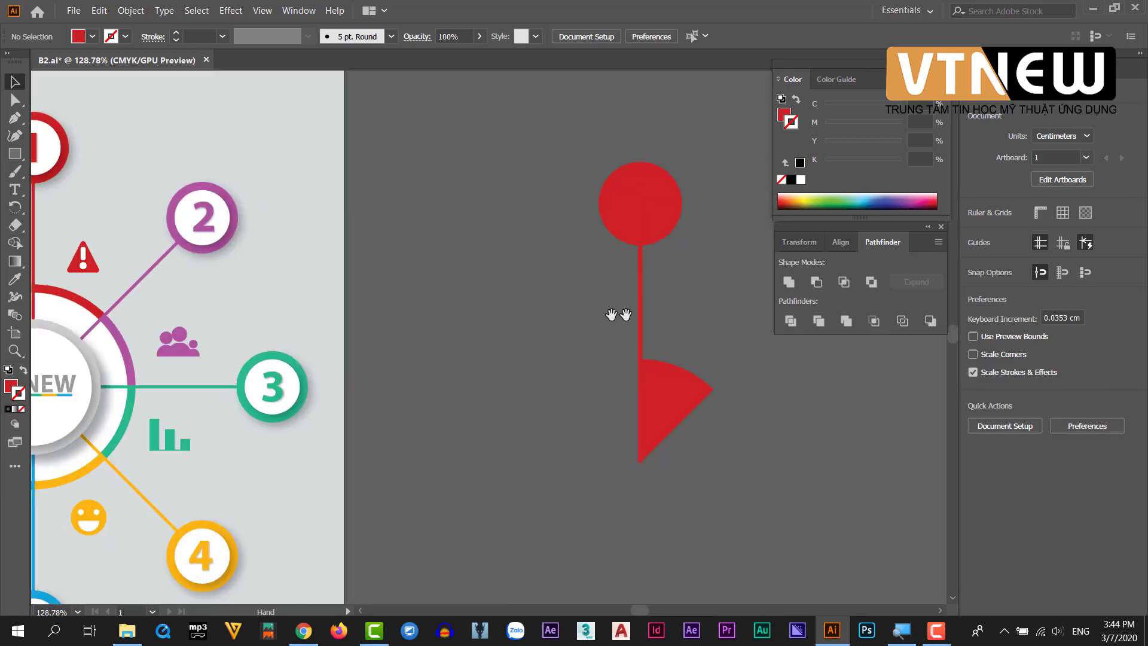
mouse_move(687, 361)
left_mouse_down()
mouse_move(646, 327)
mouse_move(697, 397)
left_mouse_up()
key("ctrl+a")
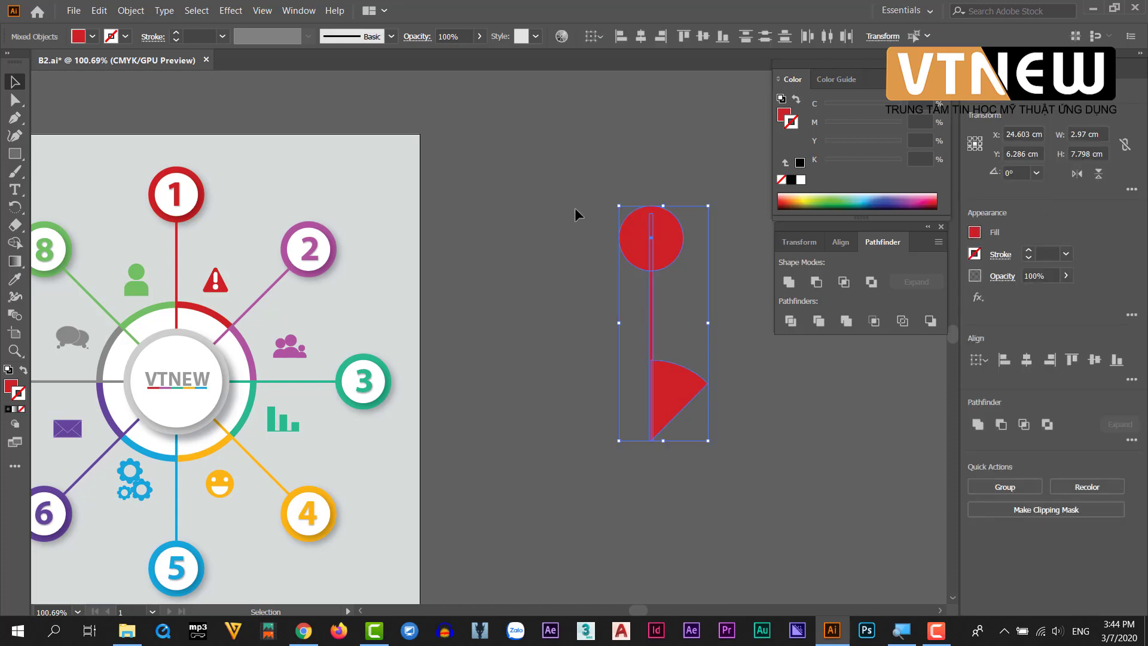
left_click(577, 215)
left_click(674, 253)
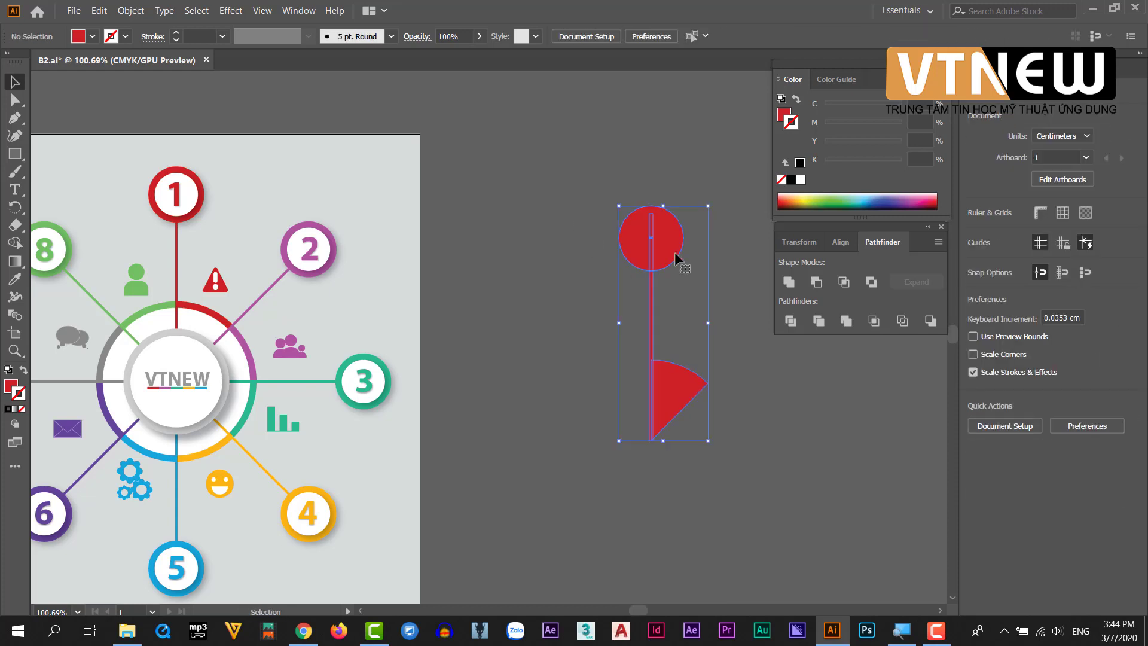
key("ctrl+g")
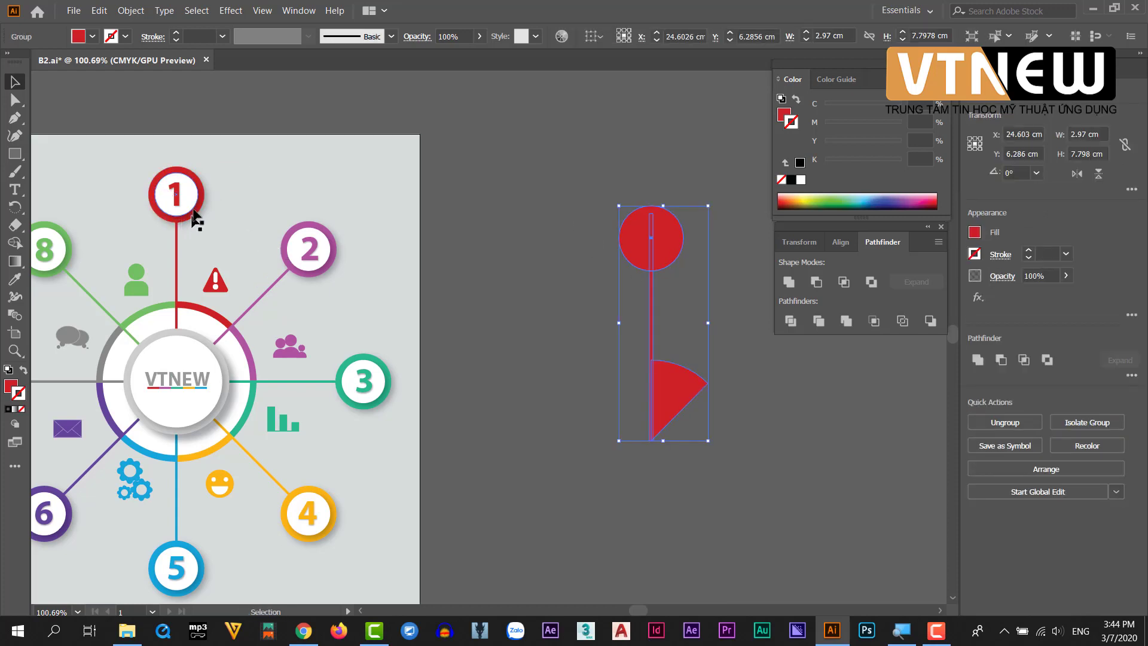
left_click(549, 223, "ctrl")
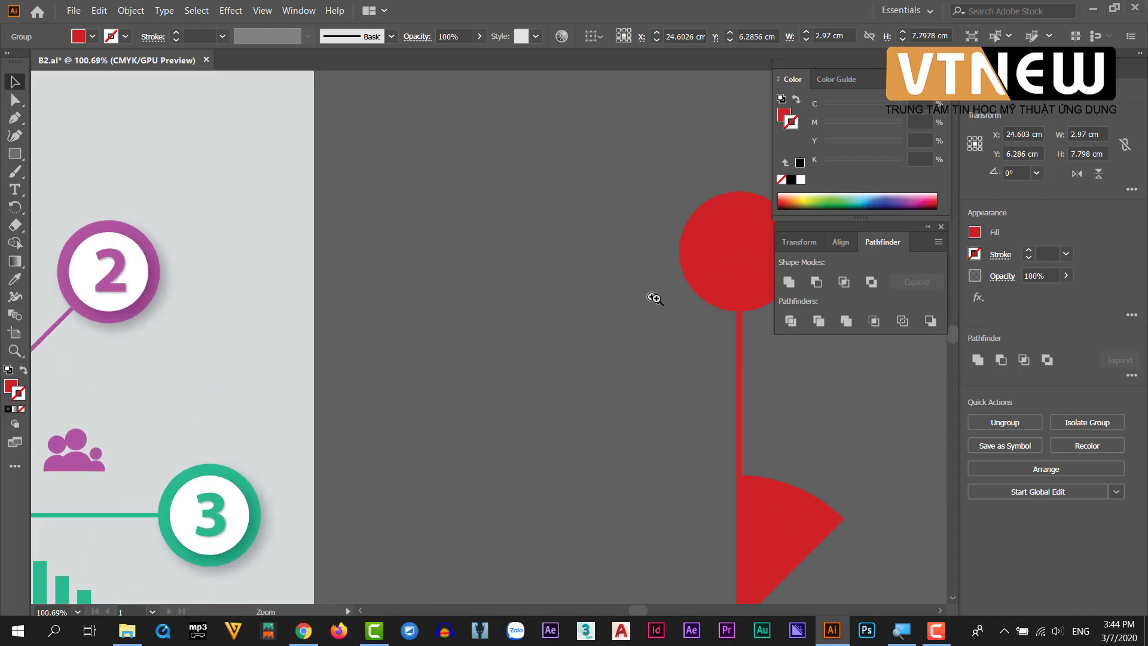
left_click_drag(654, 297, 472, 277)
left_click(666, 288)
left_click(576, 253)
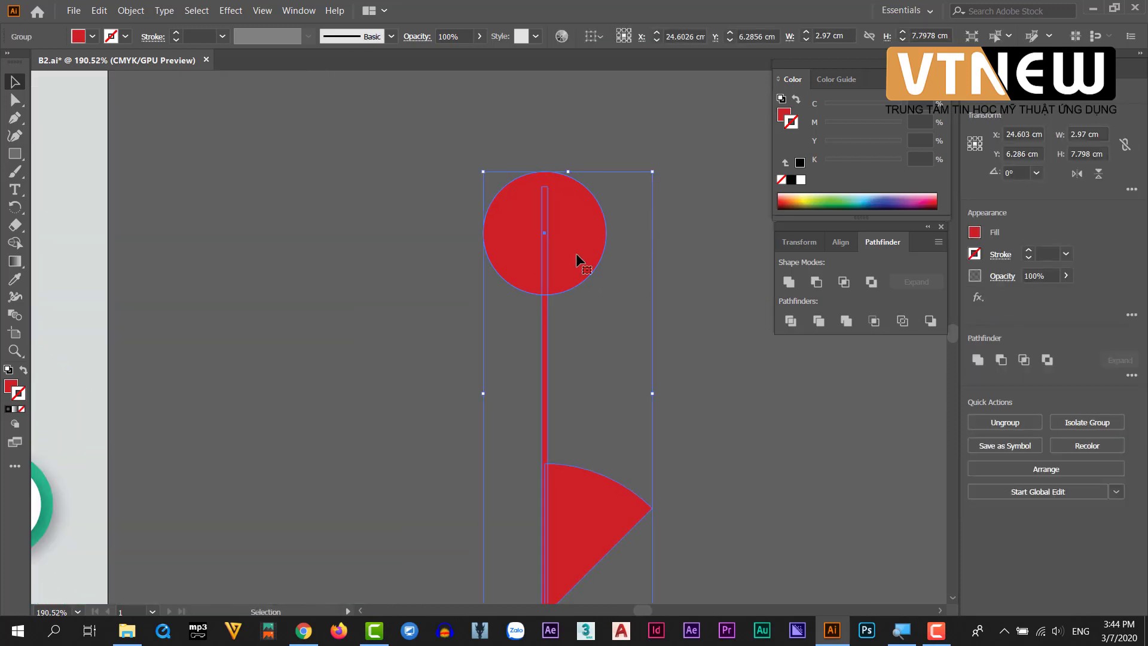
right_click(576, 253)
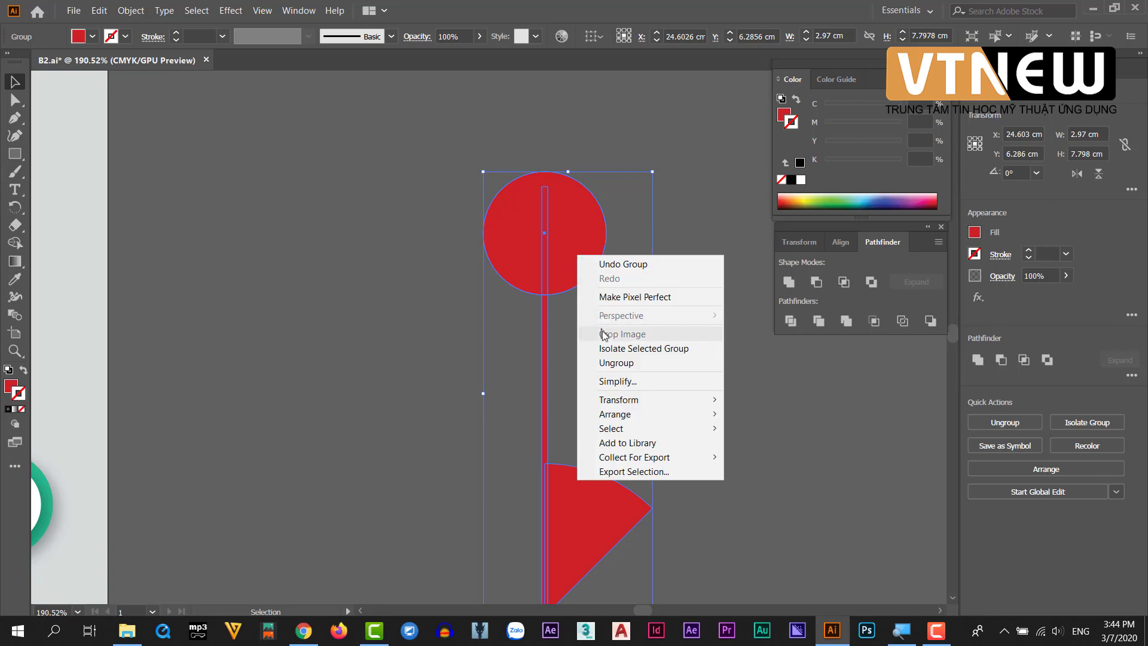
left_click(604, 361)
left_click(554, 231)
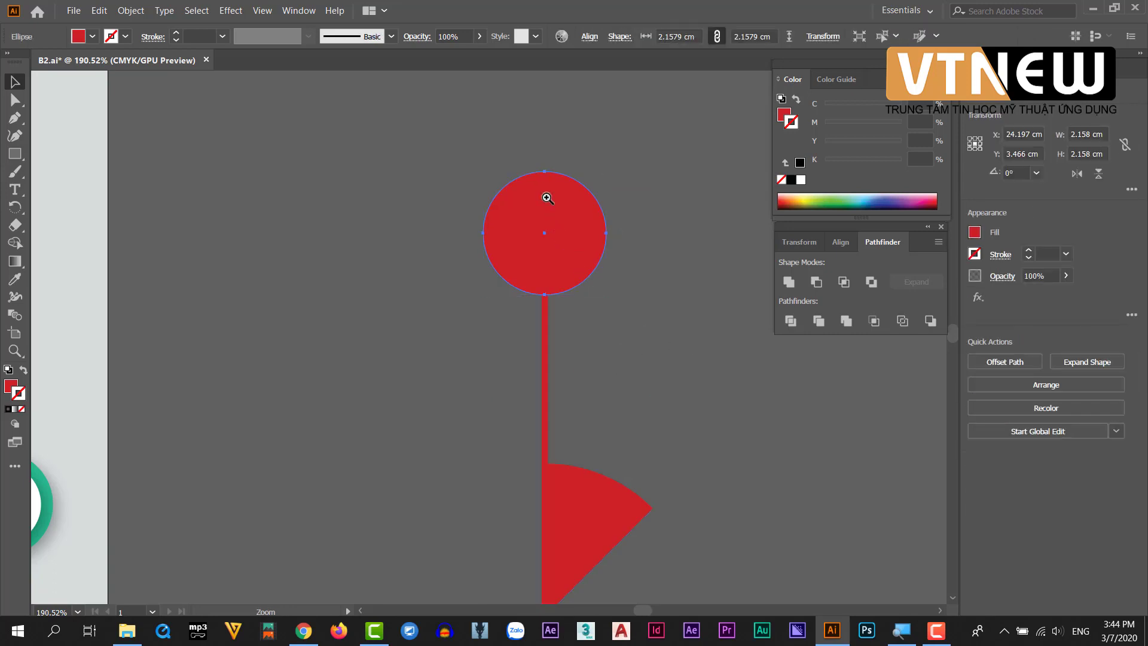
Scale a centred copy of the red circle down to 1.75 cm and fill it white
scroll(546, 192, "up", 2)
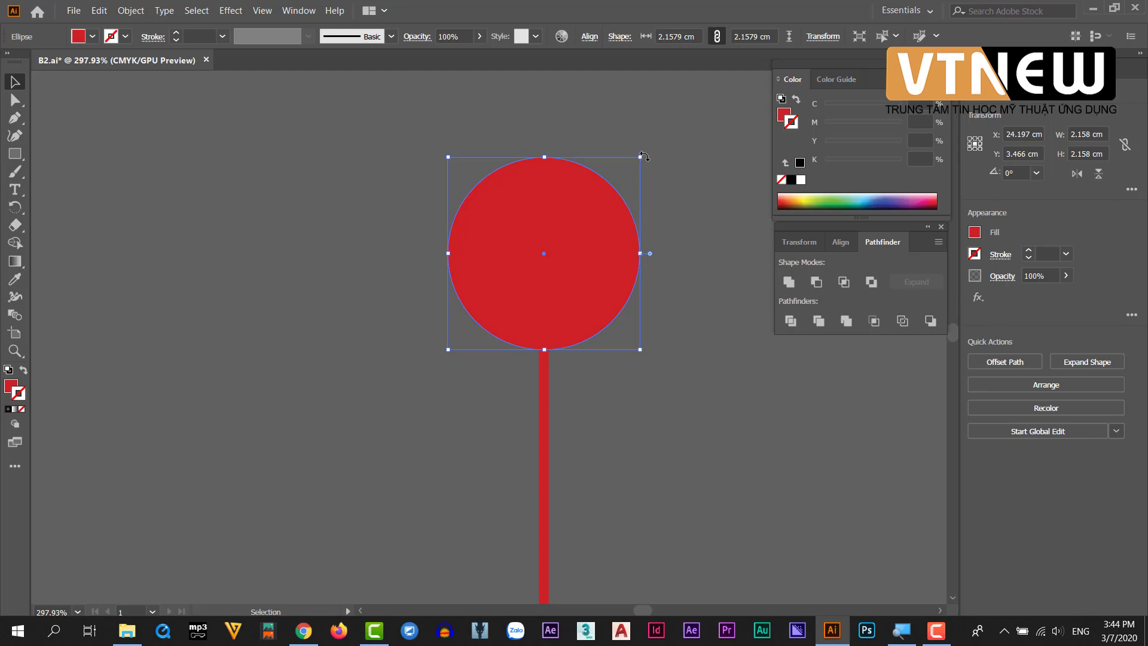
left_click_drag(637, 157, 633, 177)
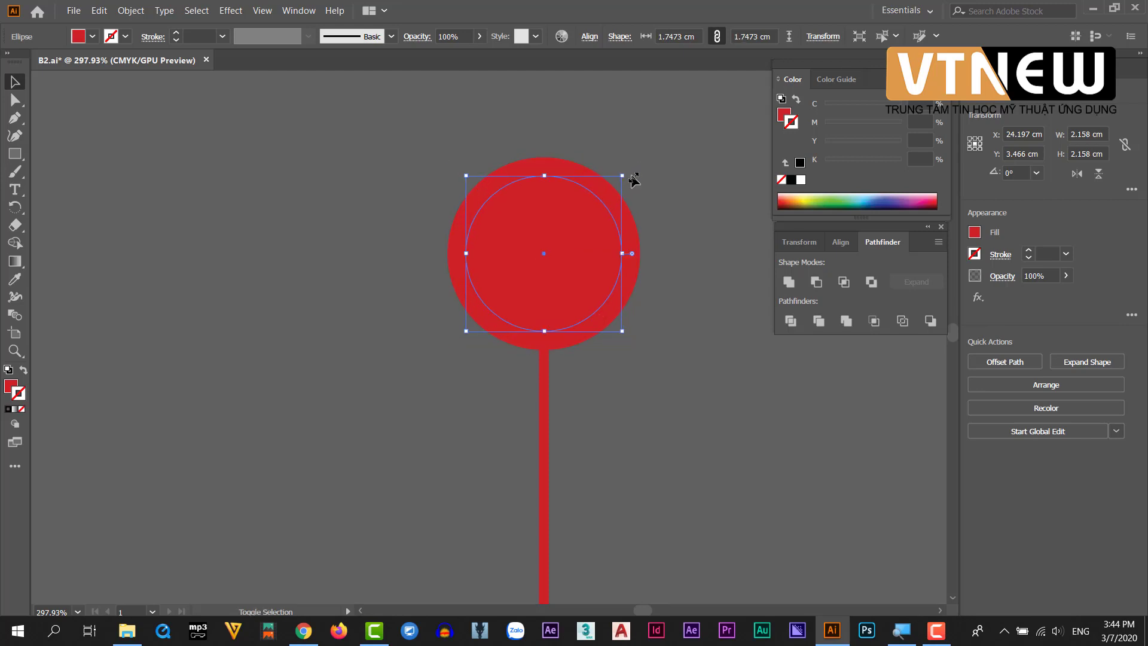
left_click(16, 386)
double_click(16, 387)
left_click_drag(395, 239, 372, 207)
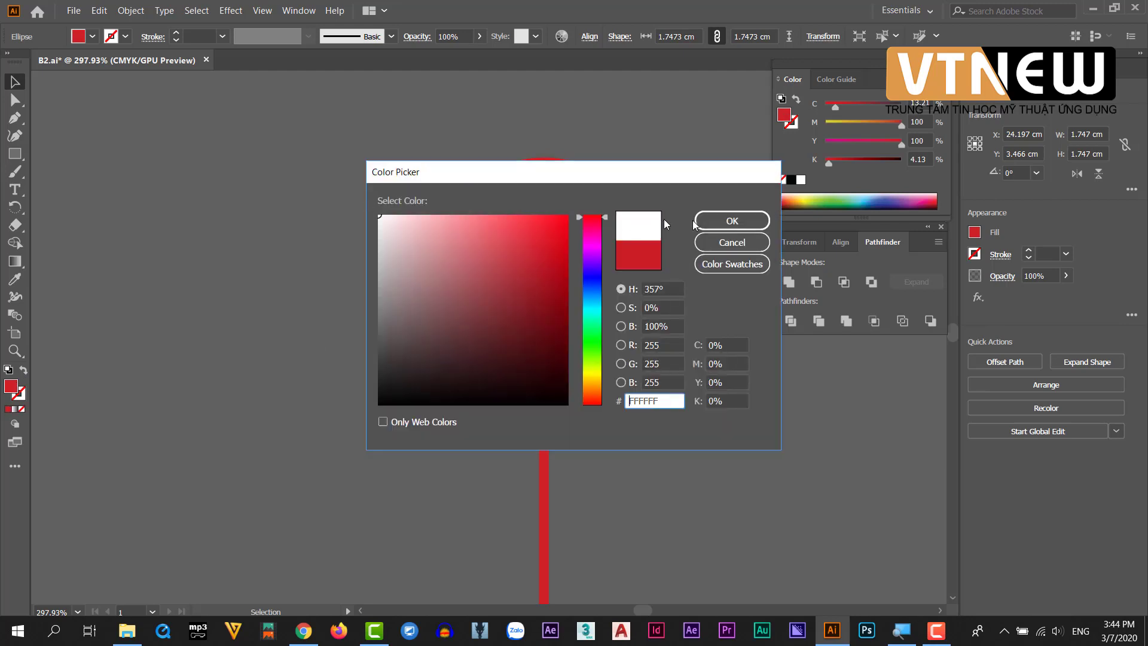
left_click(732, 221)
left_click(674, 272)
scroll(674, 272, "down", 2)
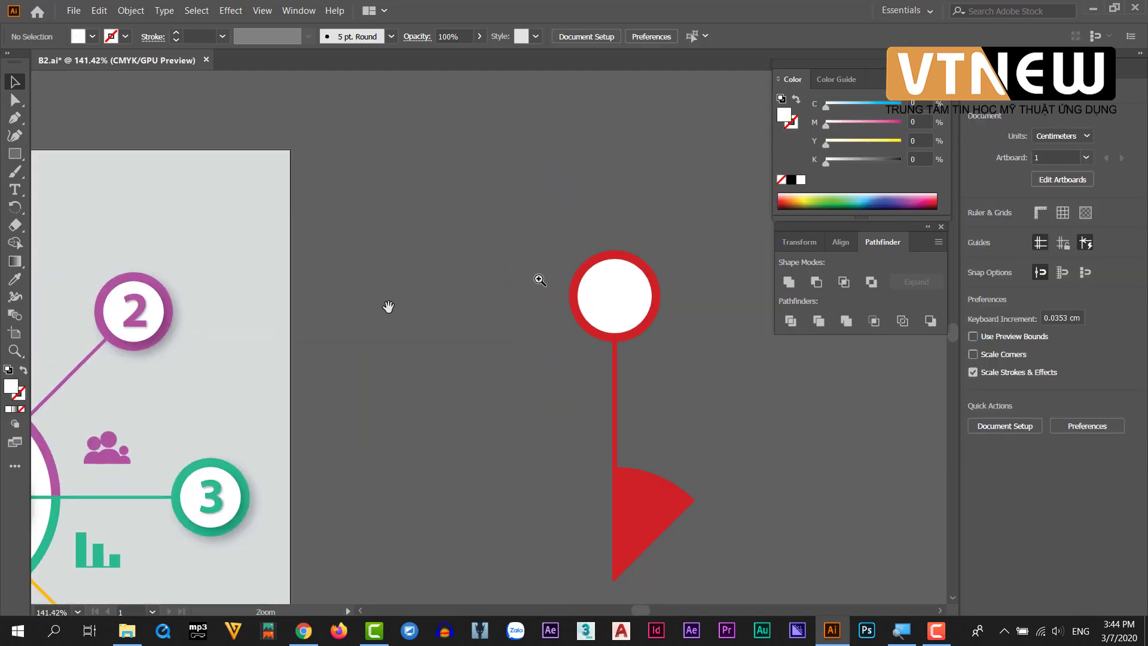
scroll(526, 299, "left", 5)
scroll(290, 259, "up", 5)
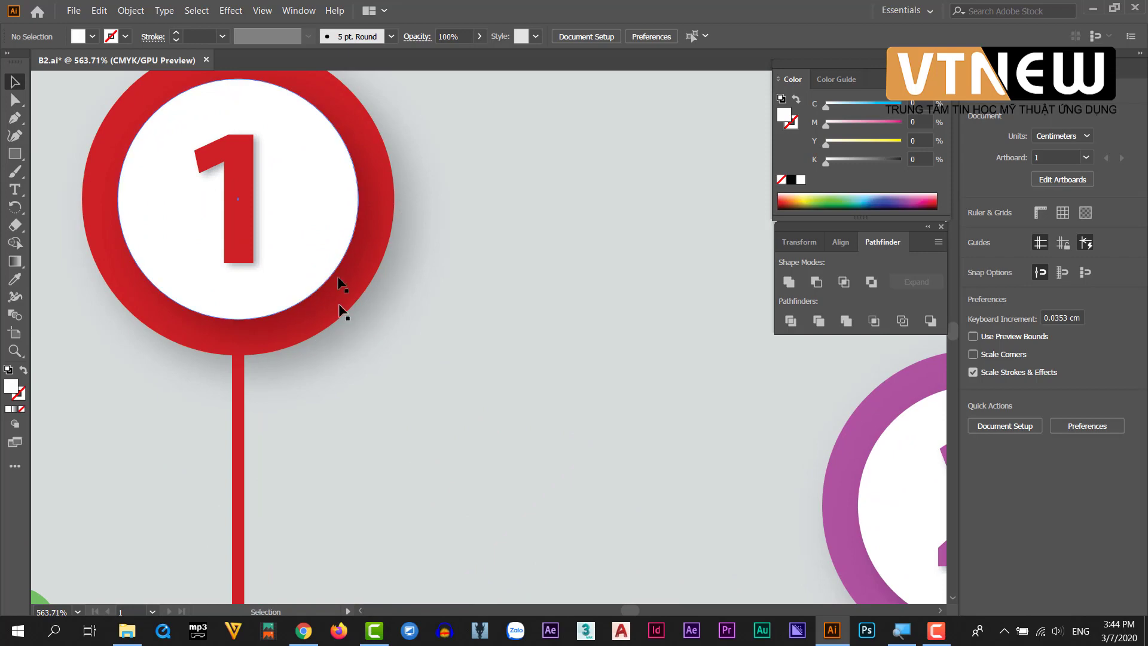
scroll(474, 351, "down", 5)
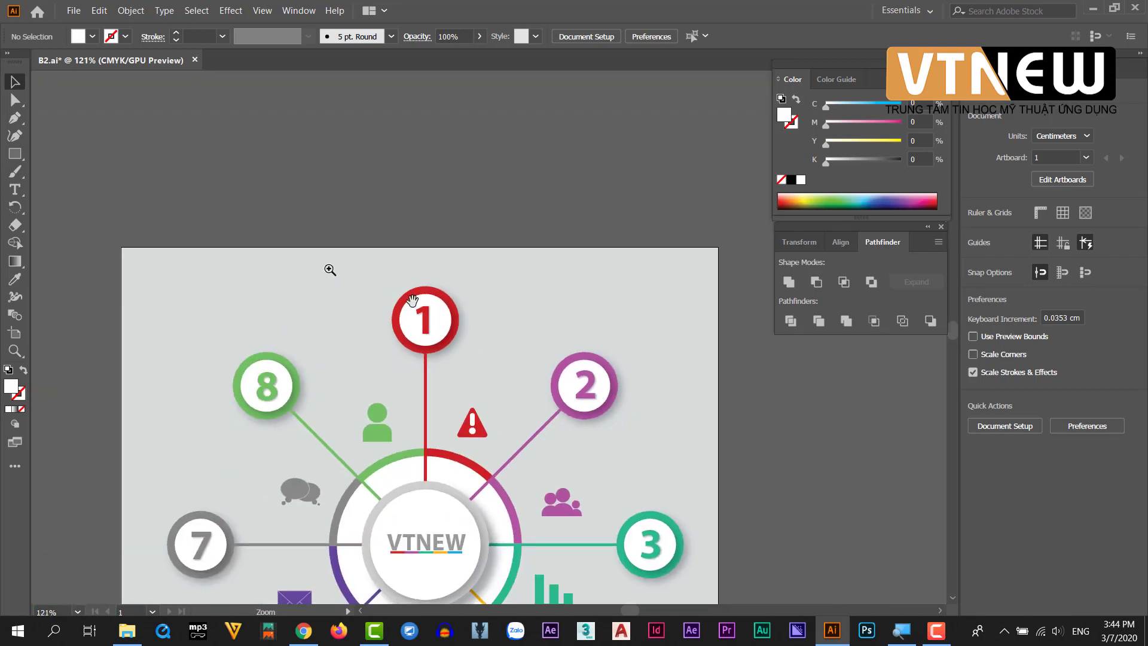
left_click_drag(328, 266, 257, 169)
left_click_drag(541, 281, 219, 280)
scroll(557, 299, "up", 4)
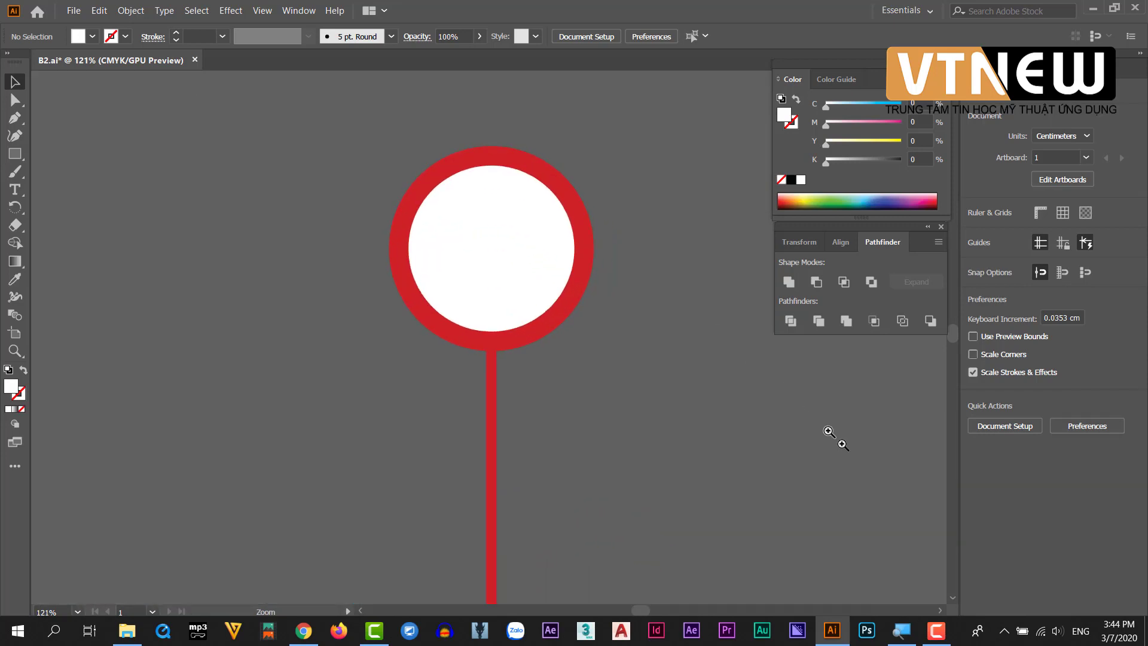
scroll(643, 392, "up", 1)
scroll(541, 330, "up", 2)
left_click(559, 347)
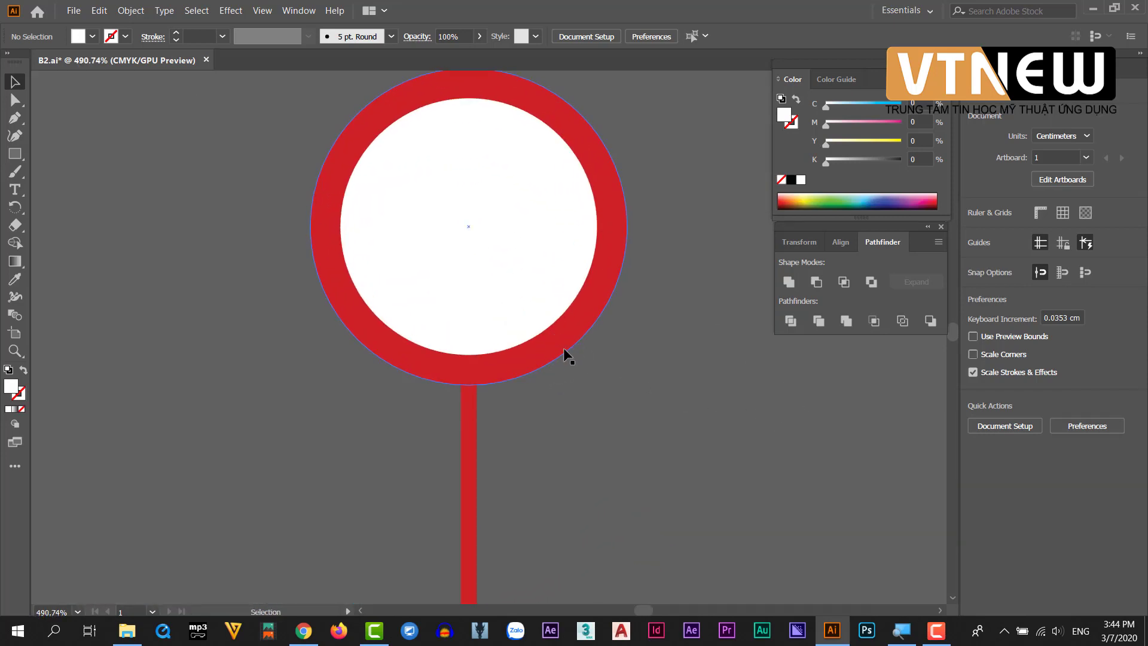
left_click(563, 349)
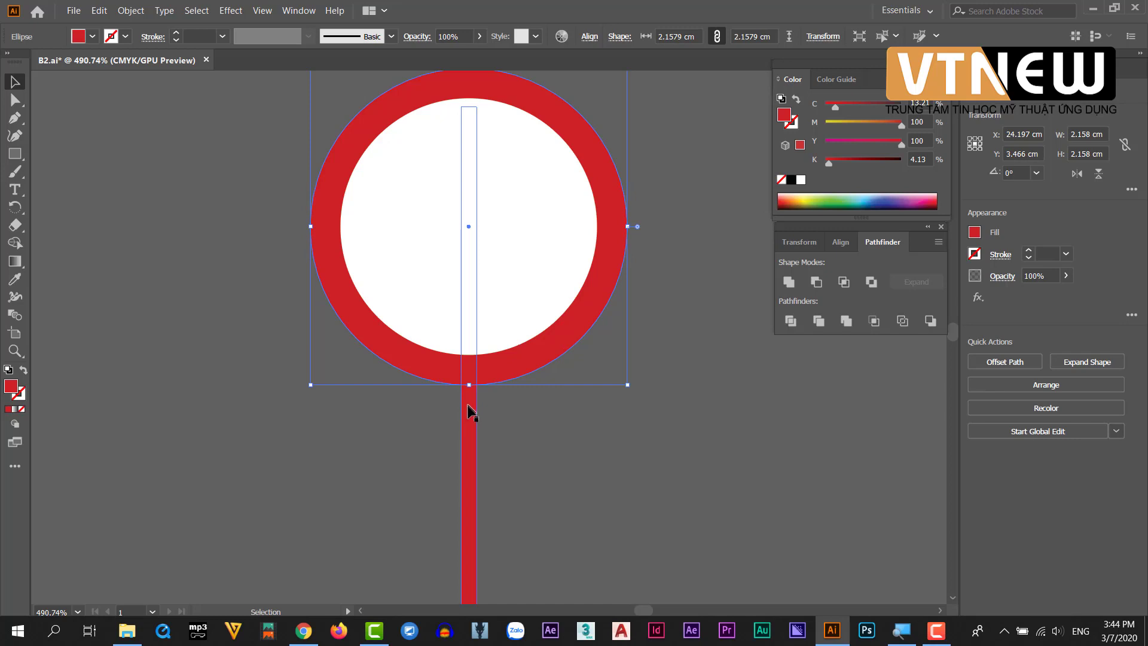
left_click(664, 358)
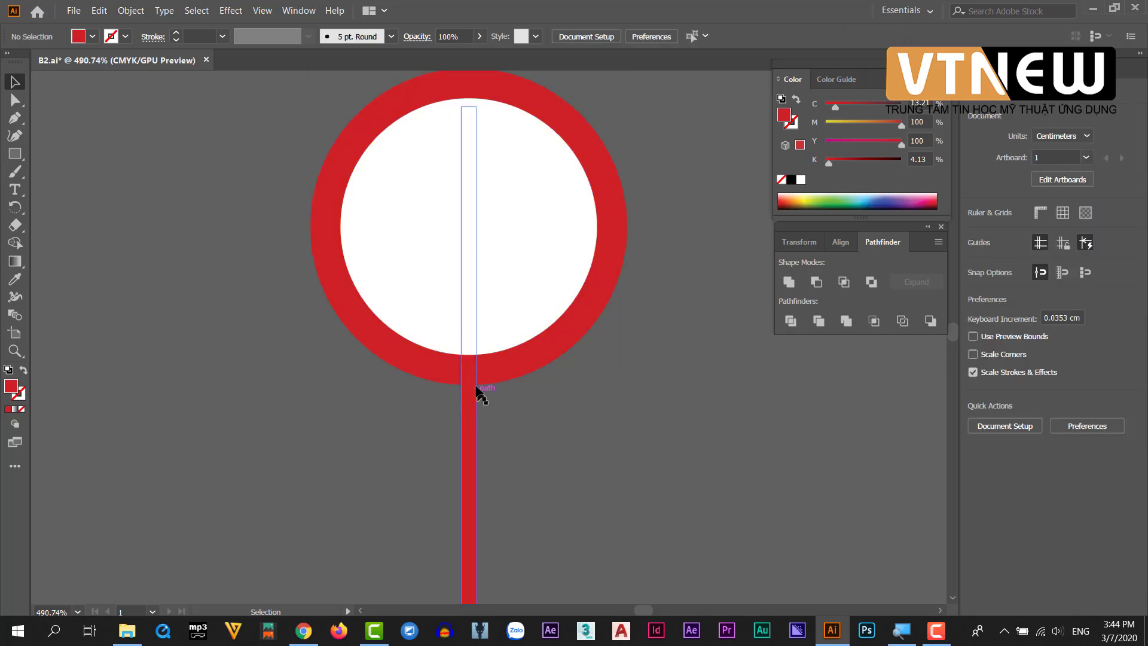
left_click_drag(616, 402, 622, 405)
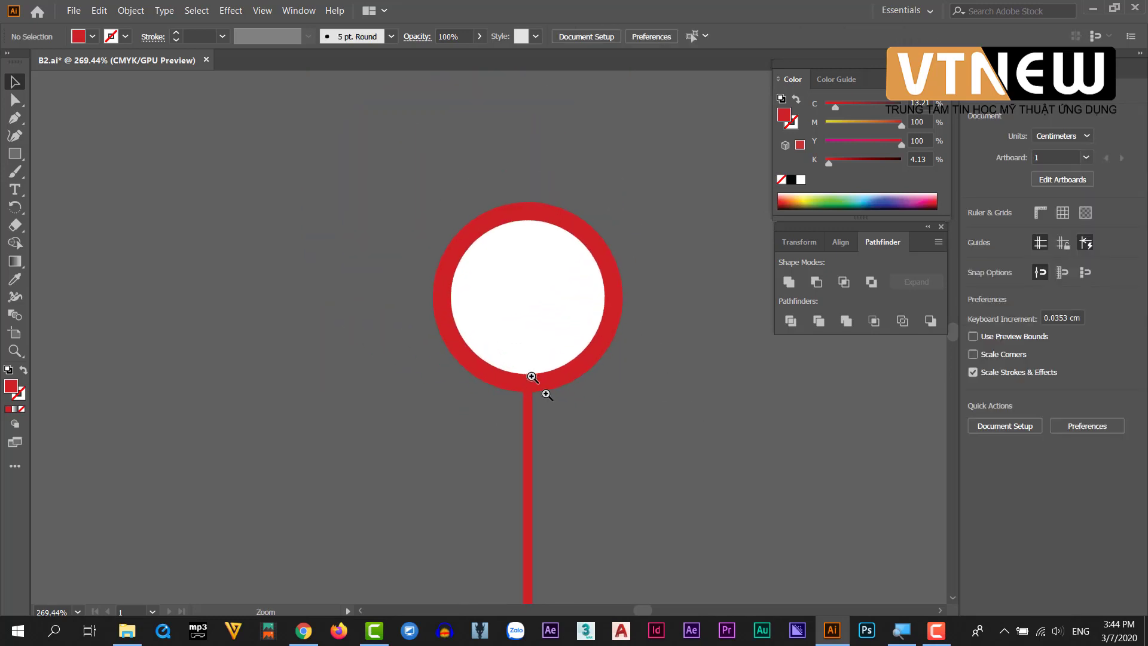
key("v")
left_click(587, 384)
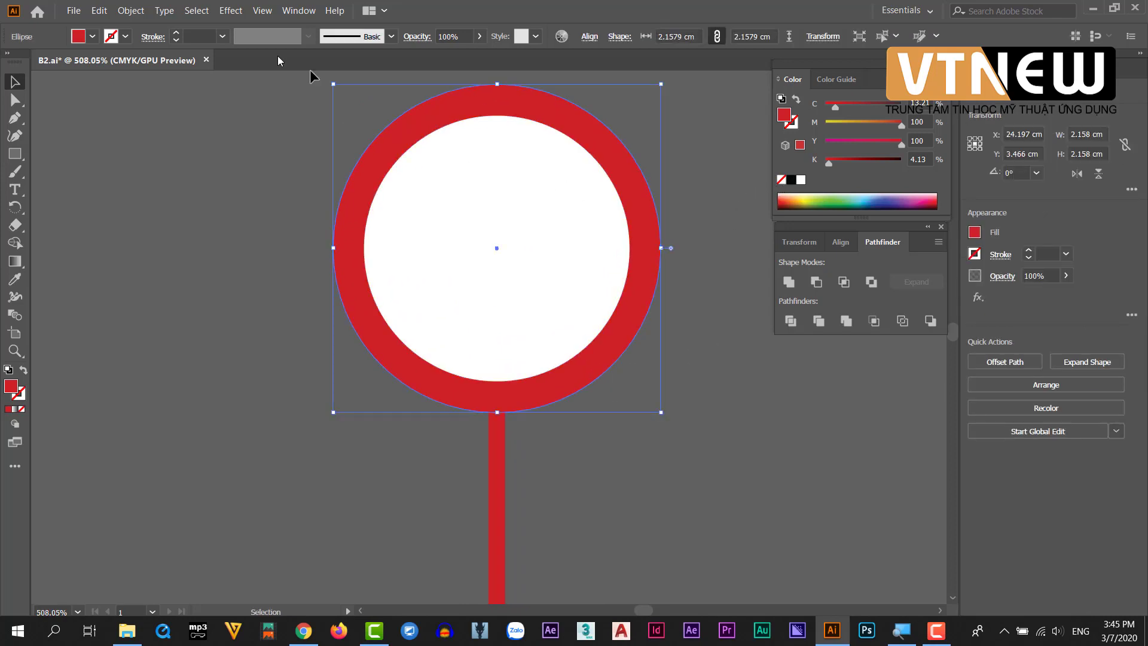
Add a Drop Shadow to the red ring with 30% opacity, previewing it
left_click(231, 11)
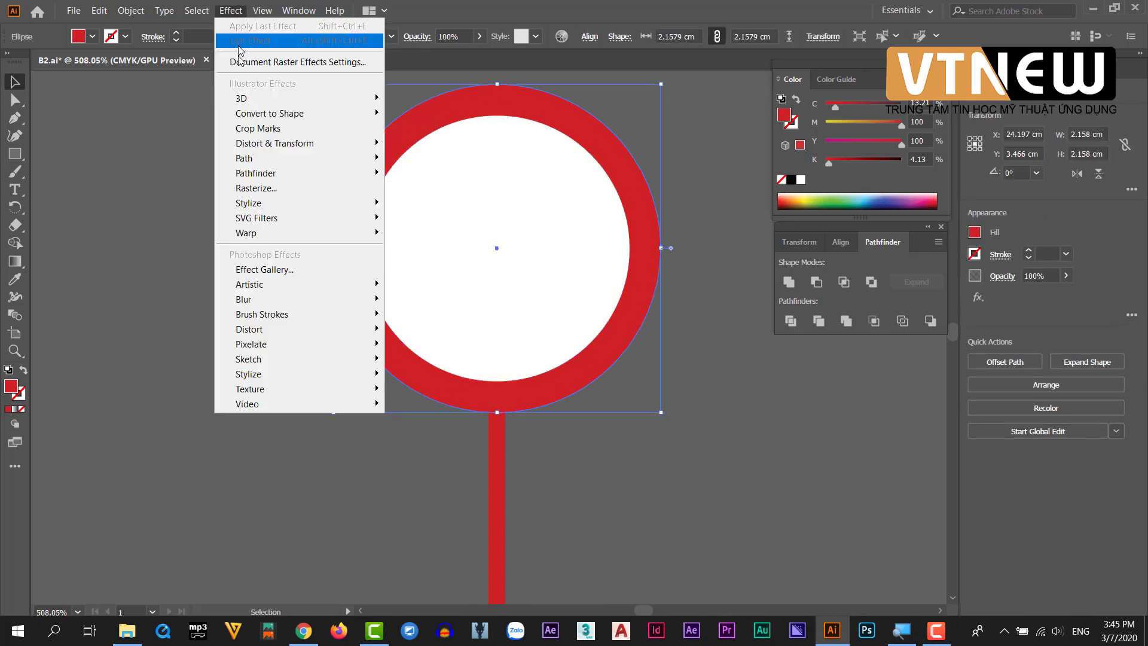
mouse_move(248, 202)
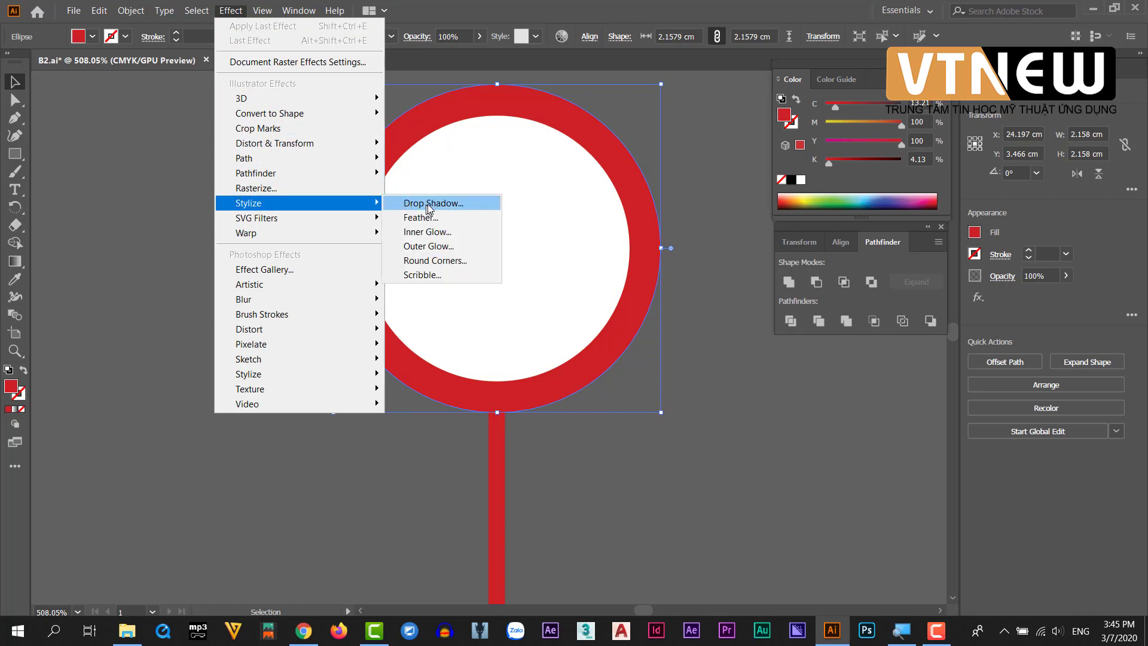
left_click(476, 209)
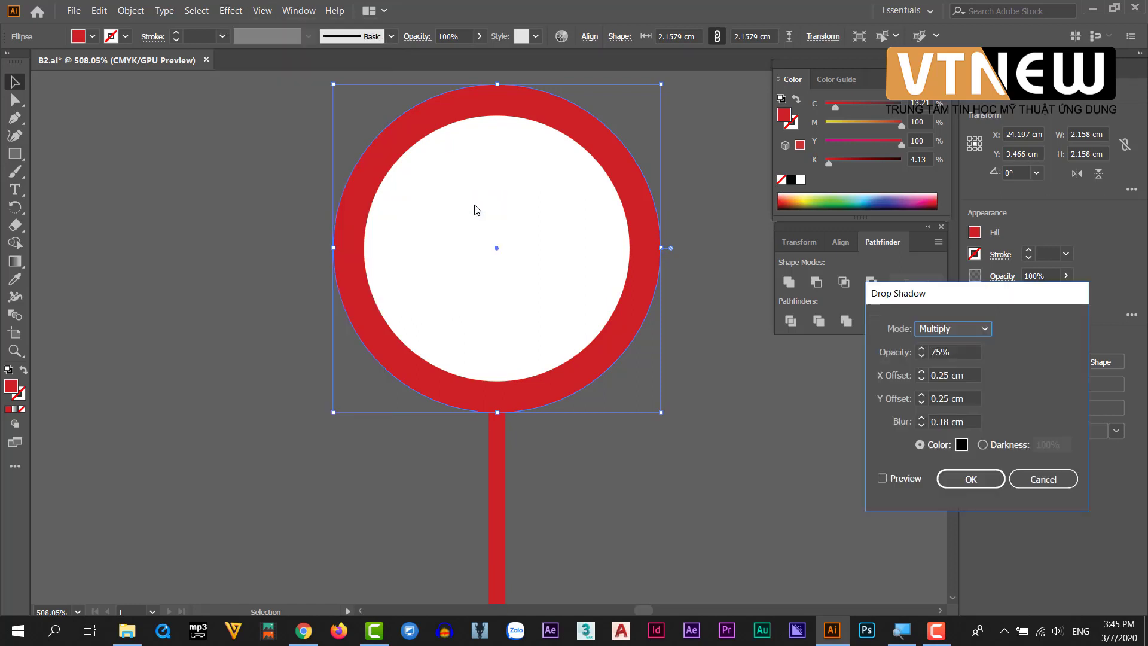
left_click(883, 479)
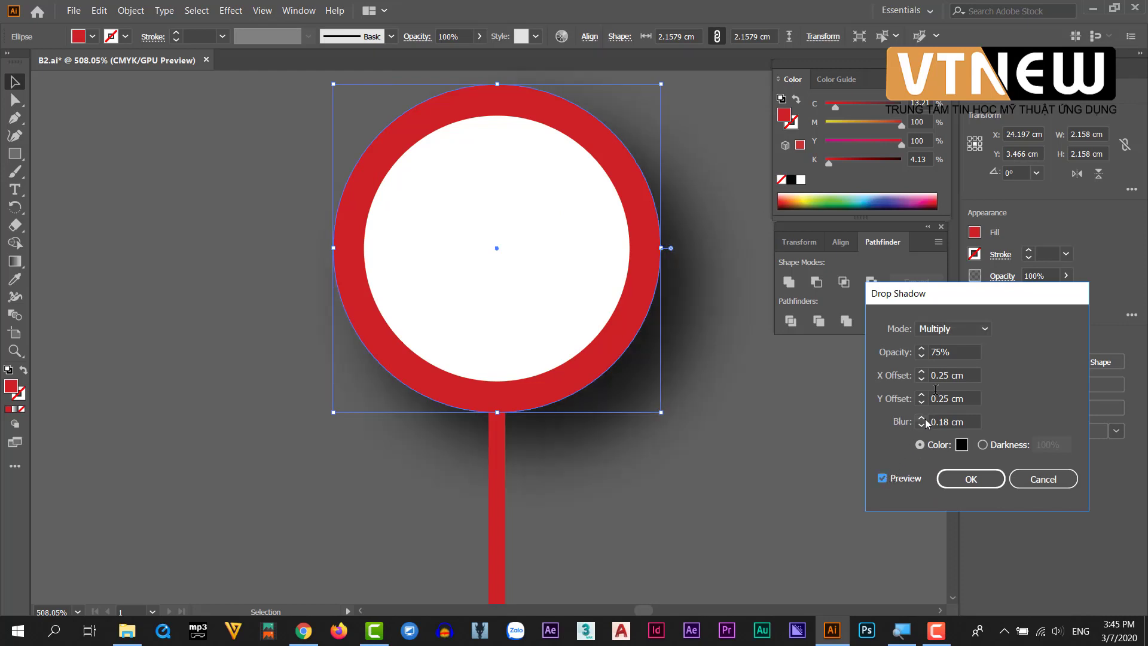
left_click_drag(949, 351, 933, 352)
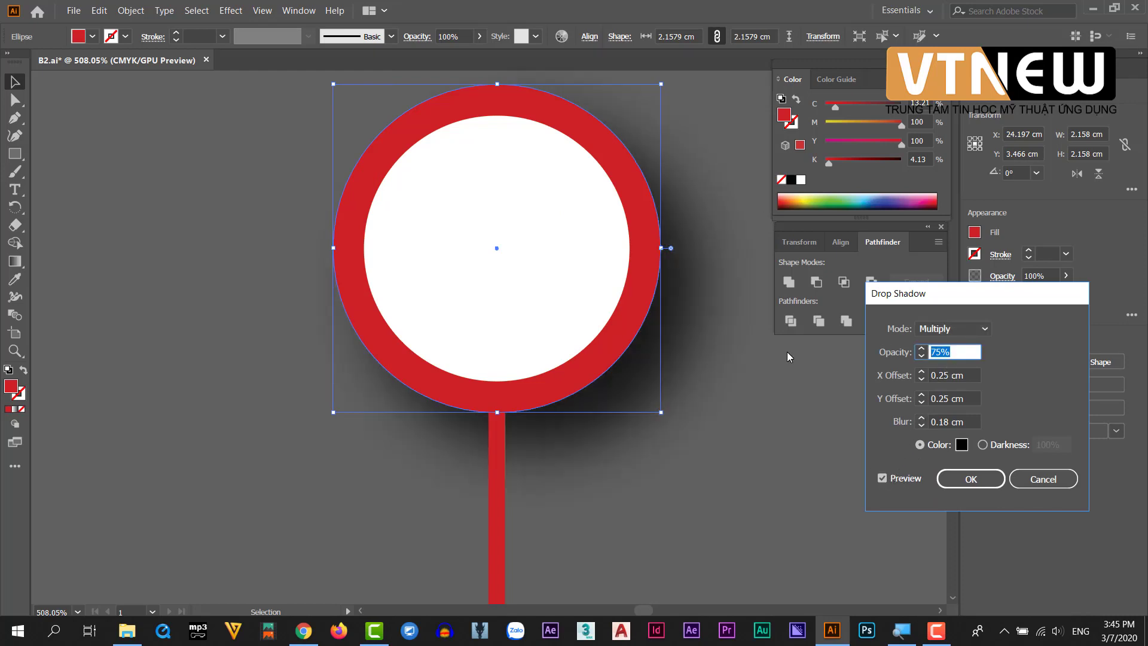
type("30")
left_click(964, 375)
Set the shadow's X offset to 0.02 cm, edit the Y offset, and apply
left_click_drag(972, 375, 869, 379)
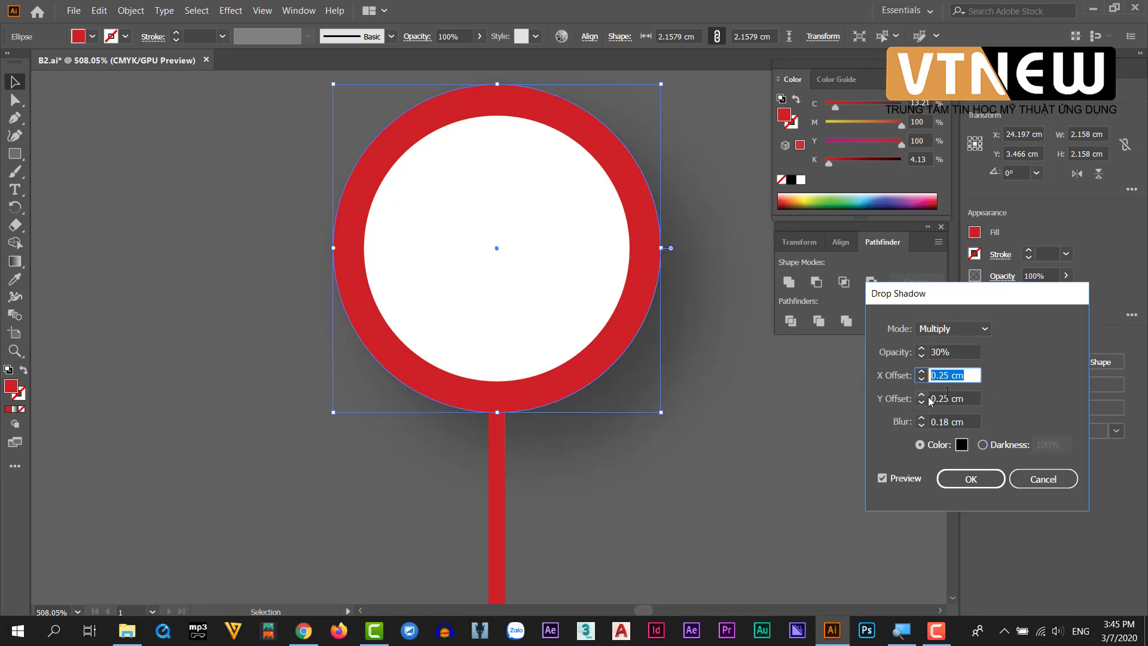
type("0.02")
key("Tab")
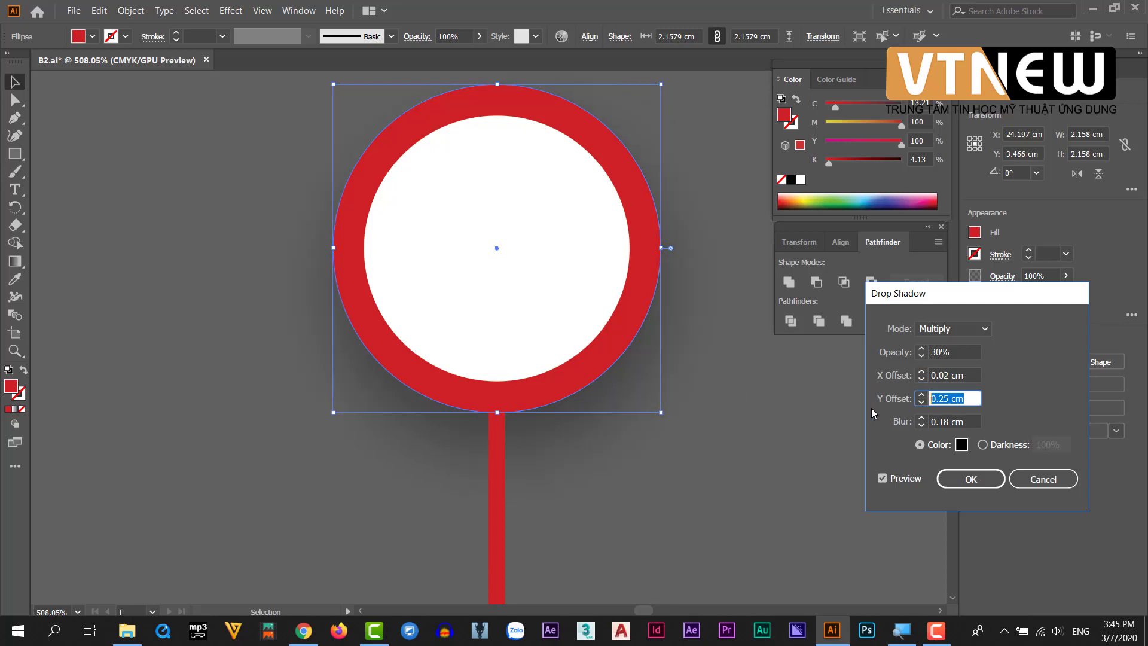
left_click(975, 422)
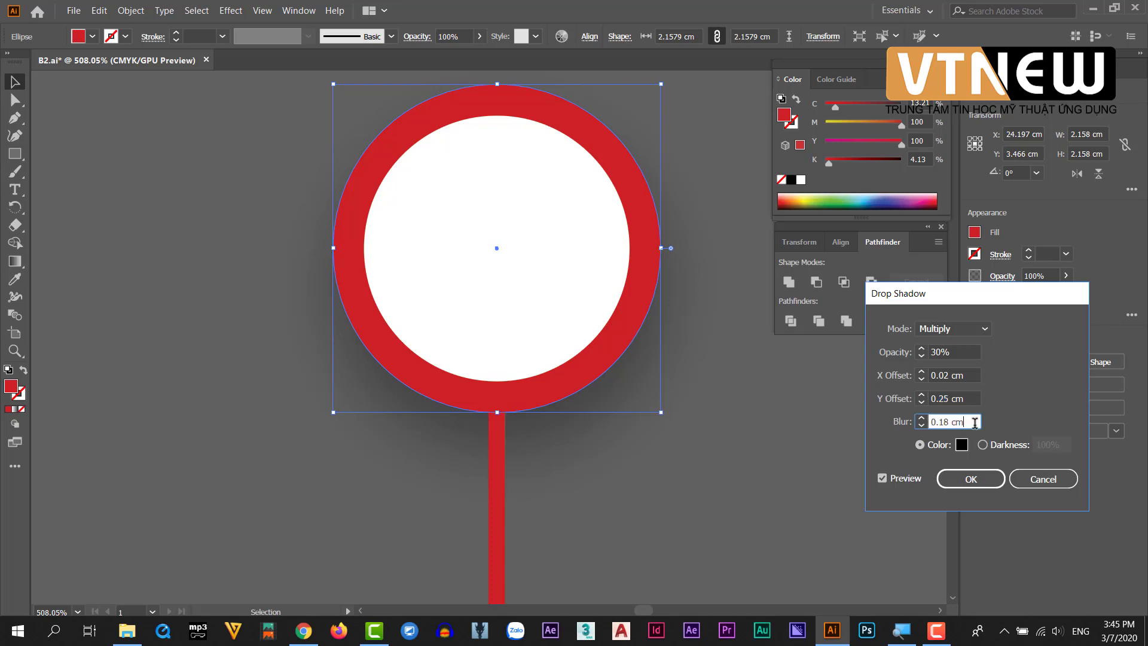
key("shift+Tab")
type("0.")
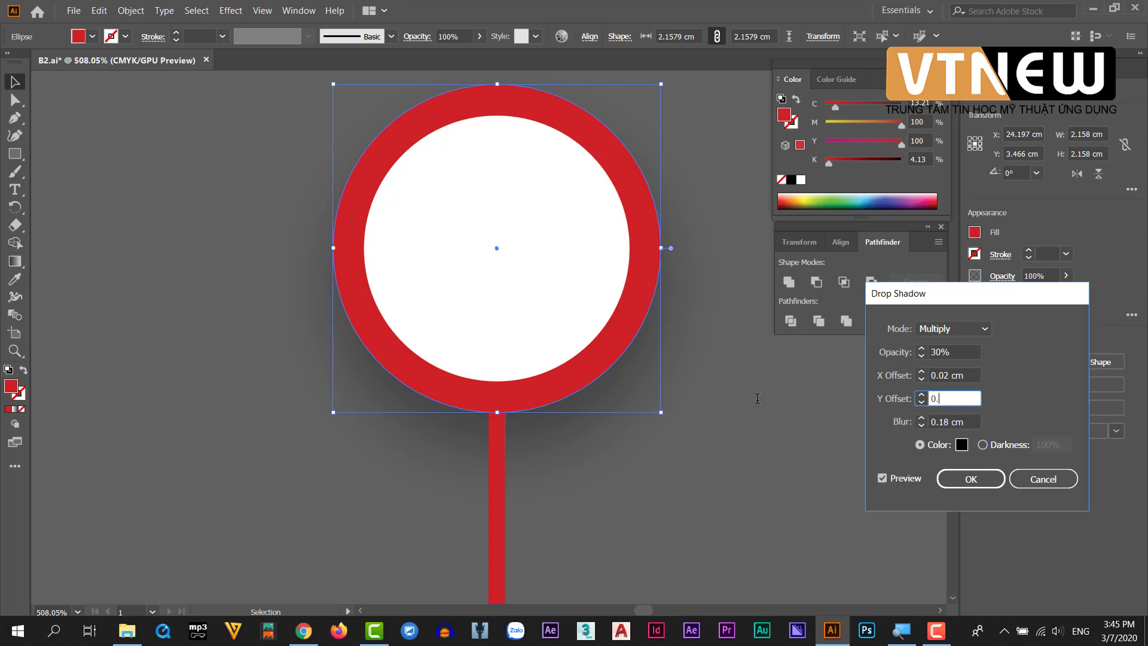
key("Return")
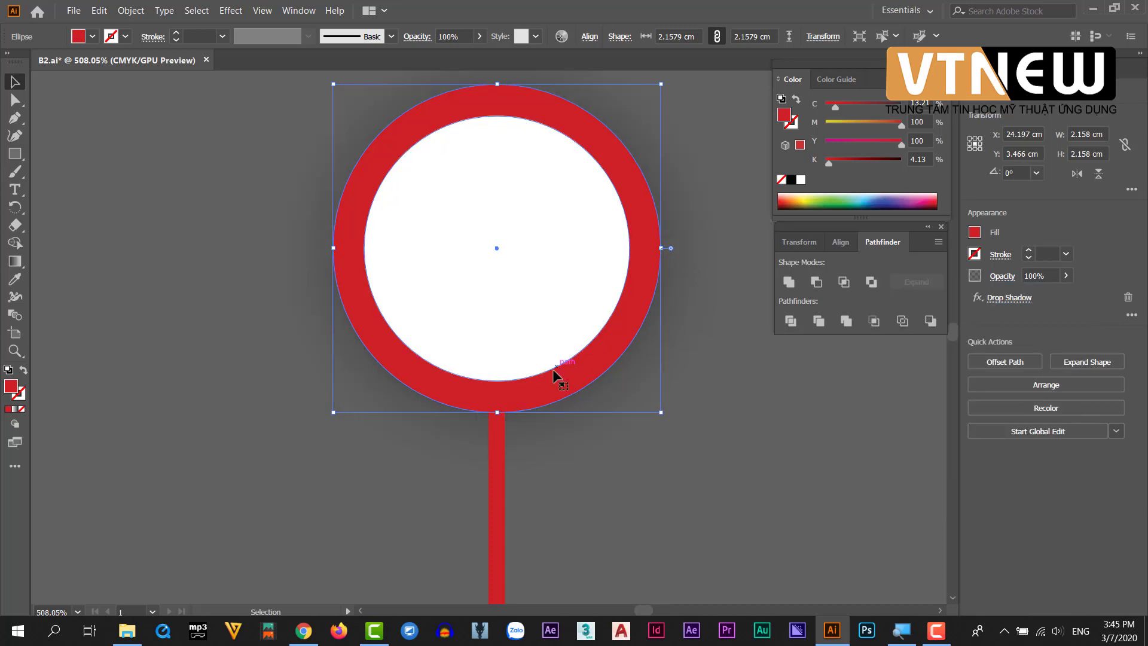
Zoom out to both artboards and move the reference infographic off to the left
left_click(548, 350, "ctrl+alt")
left_click(597, 375, "ctrl+alt")
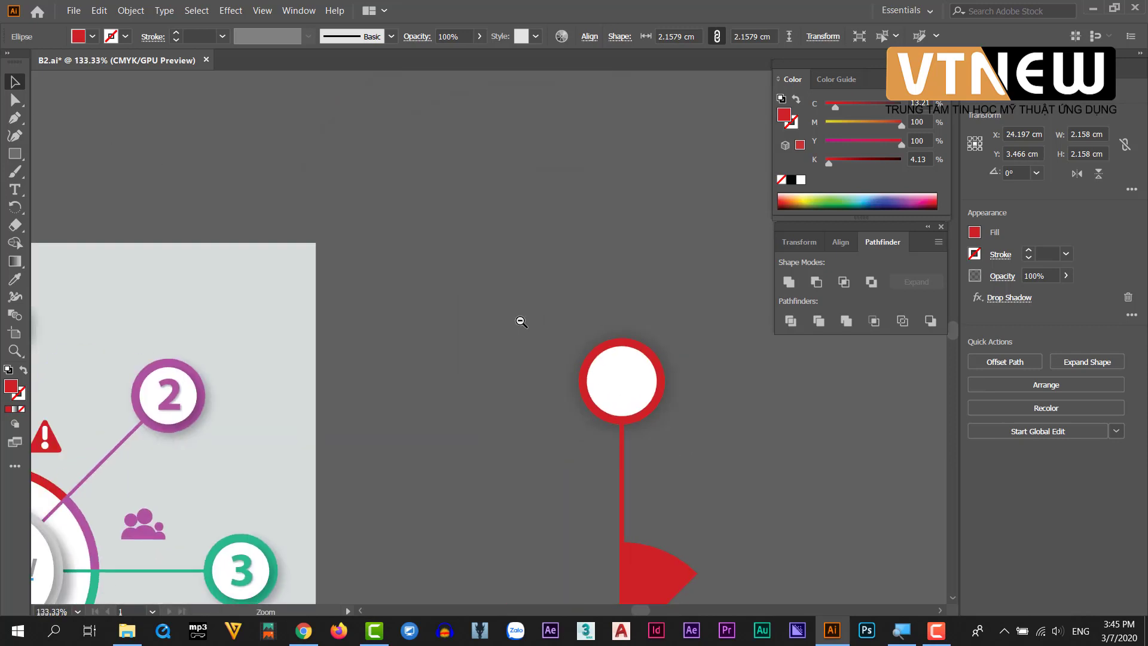
left_click(498, 344, "ctrl+alt")
left_click_drag(478, 299, 559, 390)
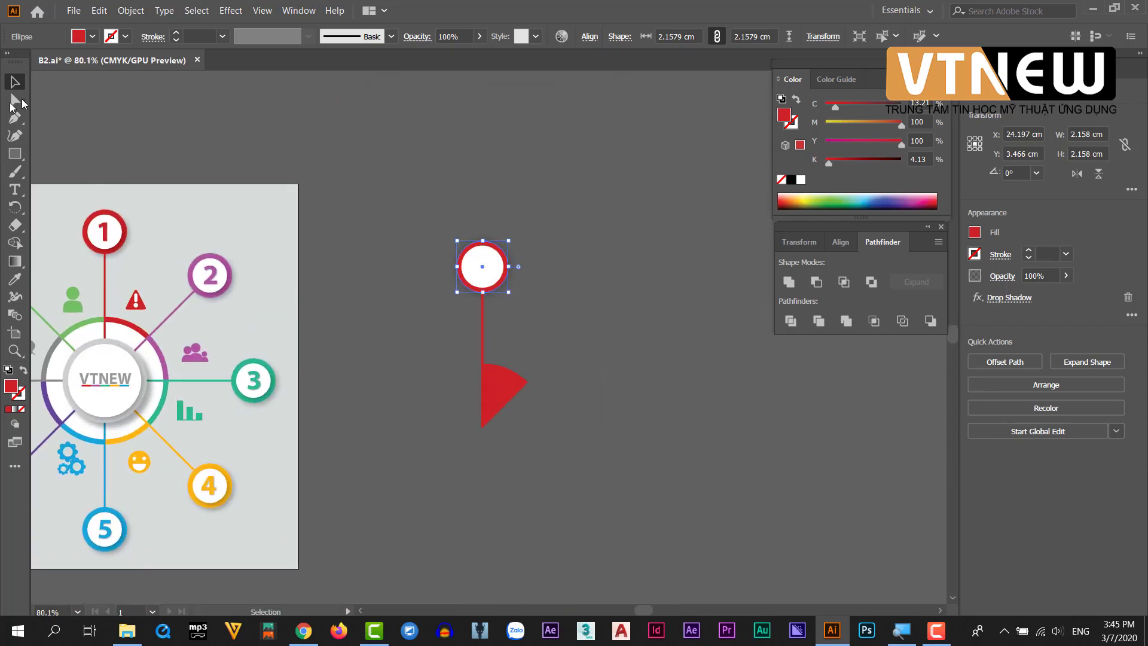
left_click(15, 153)
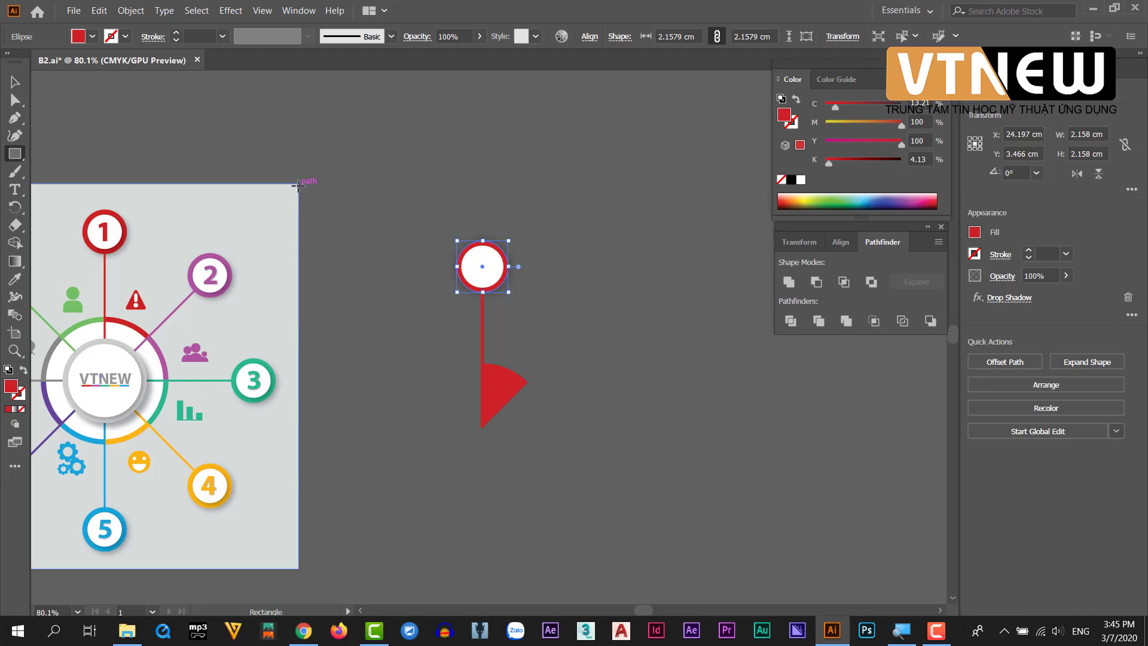
left_click(15, 82)
left_click(407, 316, "ctrl+alt")
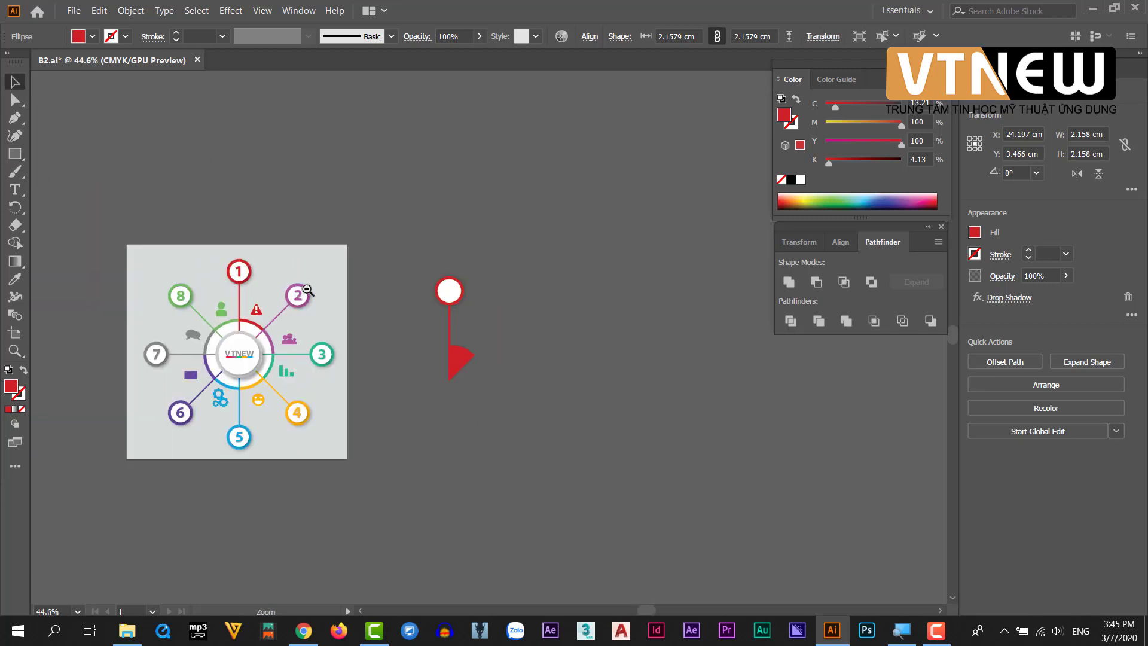
left_click_drag(271, 297, 450, 283)
left_click(461, 417)
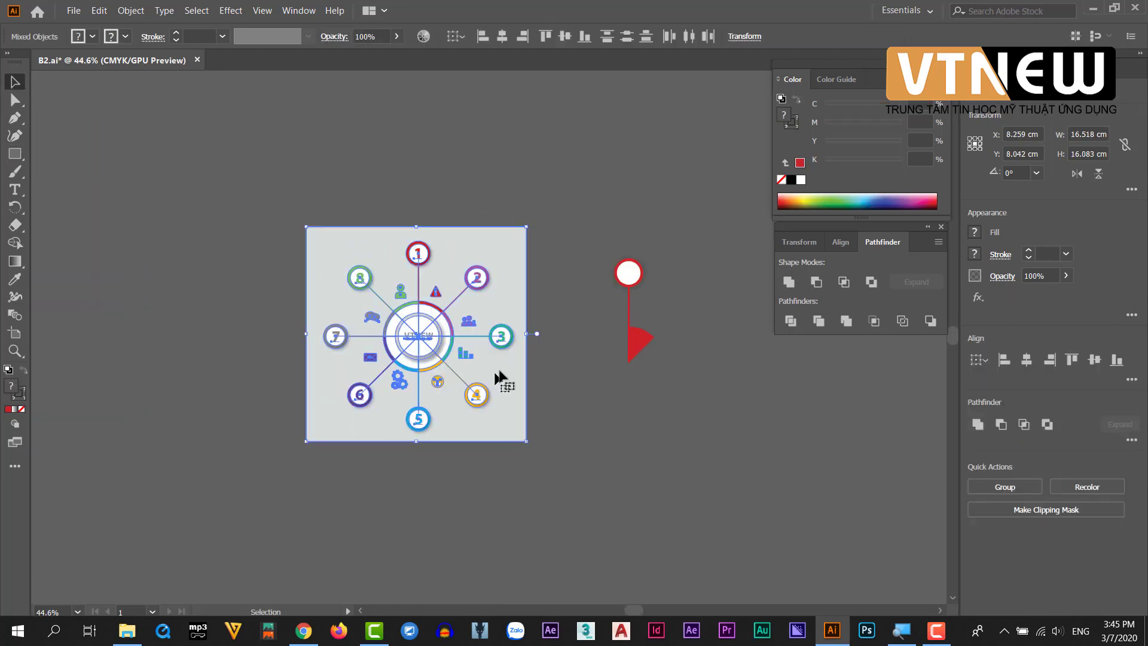
left_click_drag(495, 380, 223, 365)
Move the red pin onto the blank artboard and select its red ring
left_click_drag(572, 221, 674, 385)
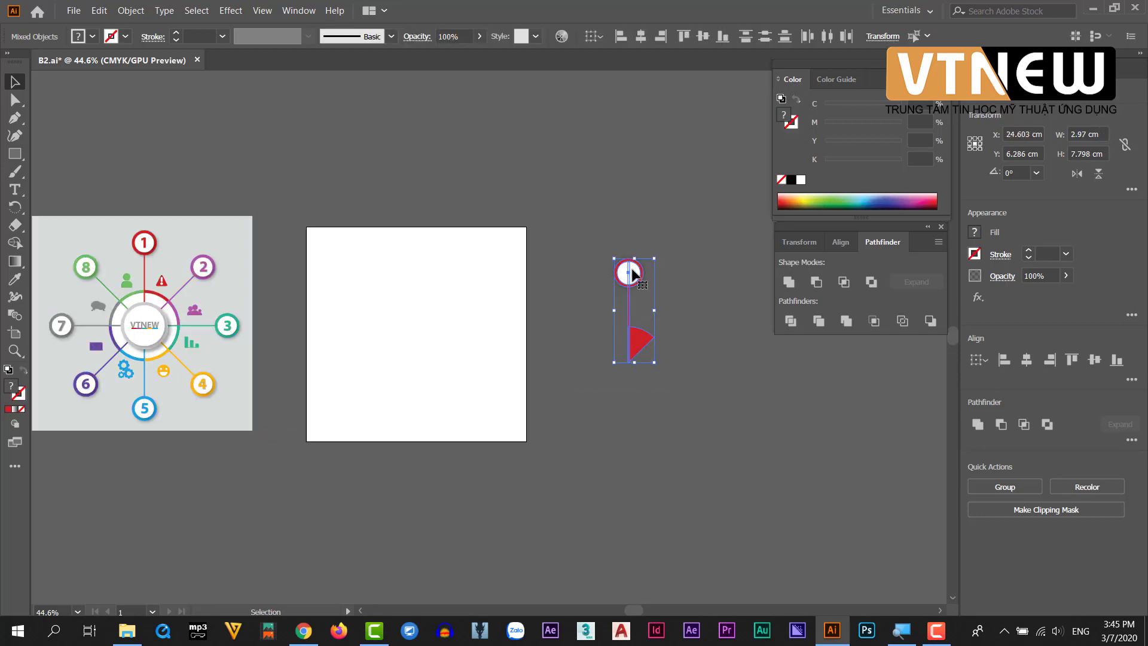
left_click_drag(628, 273, 429, 275)
left_click(530, 262)
scroll(499, 329, "up", 5)
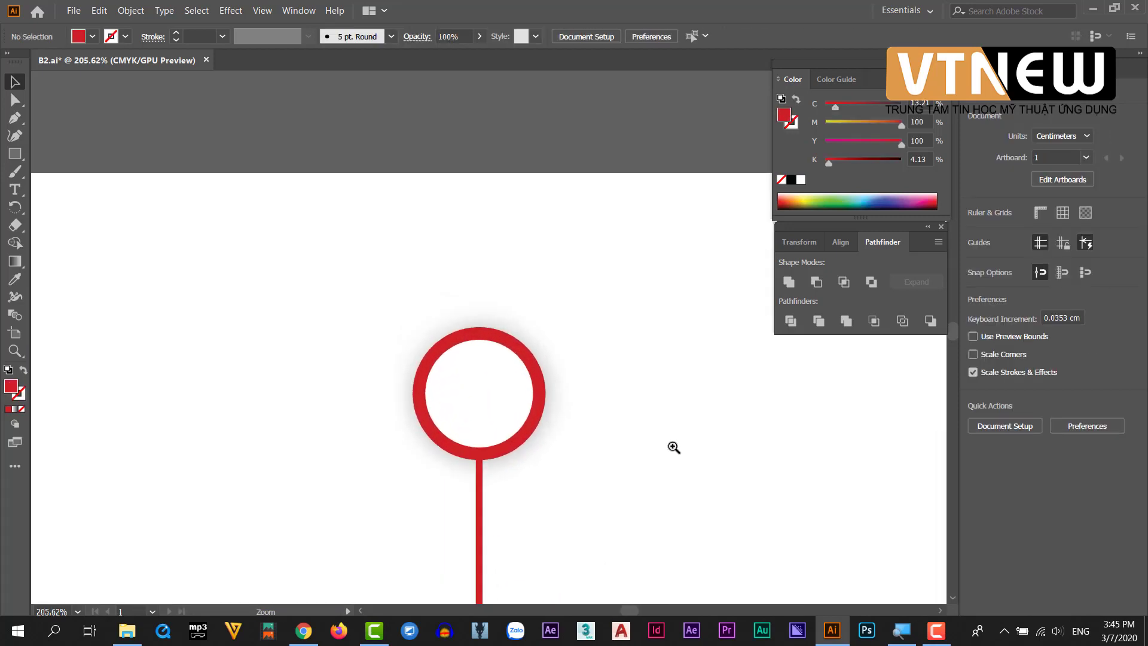
left_click(465, 237)
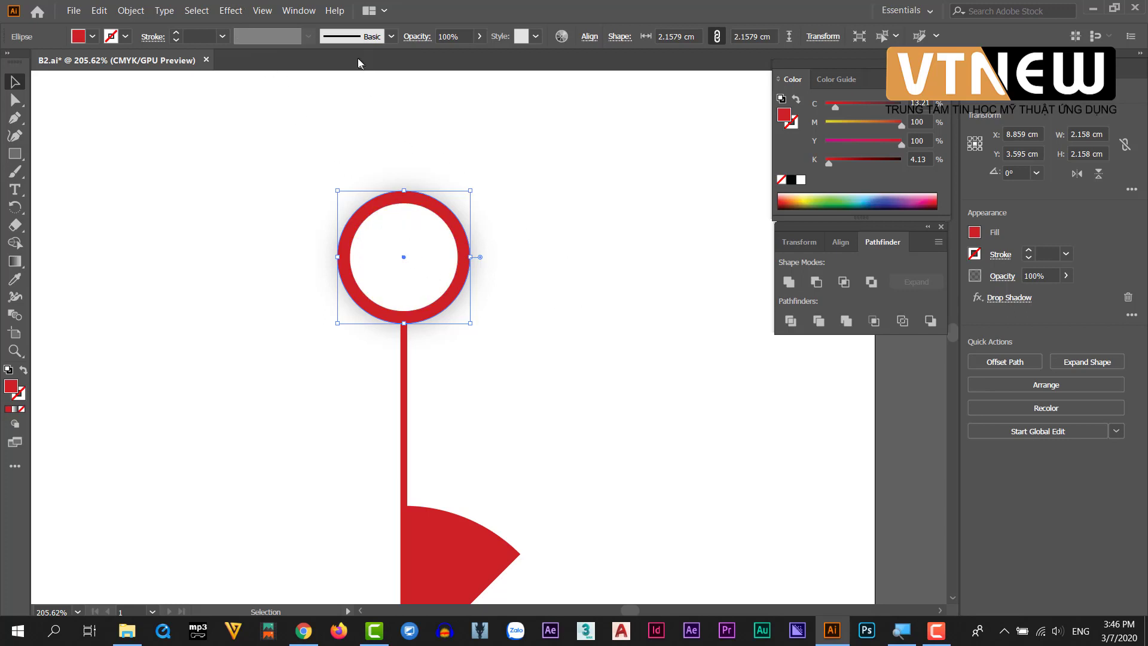
Open the red ring's Drop Shadow effect from the Appearance panel
left_click(299, 10)
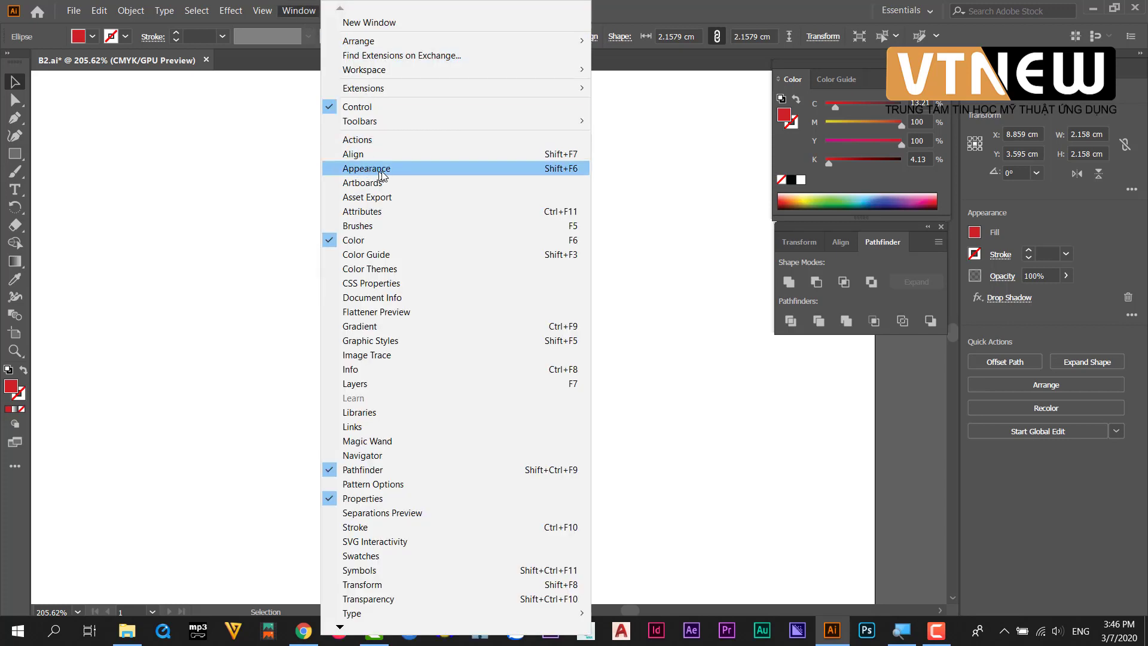
left_click(383, 174)
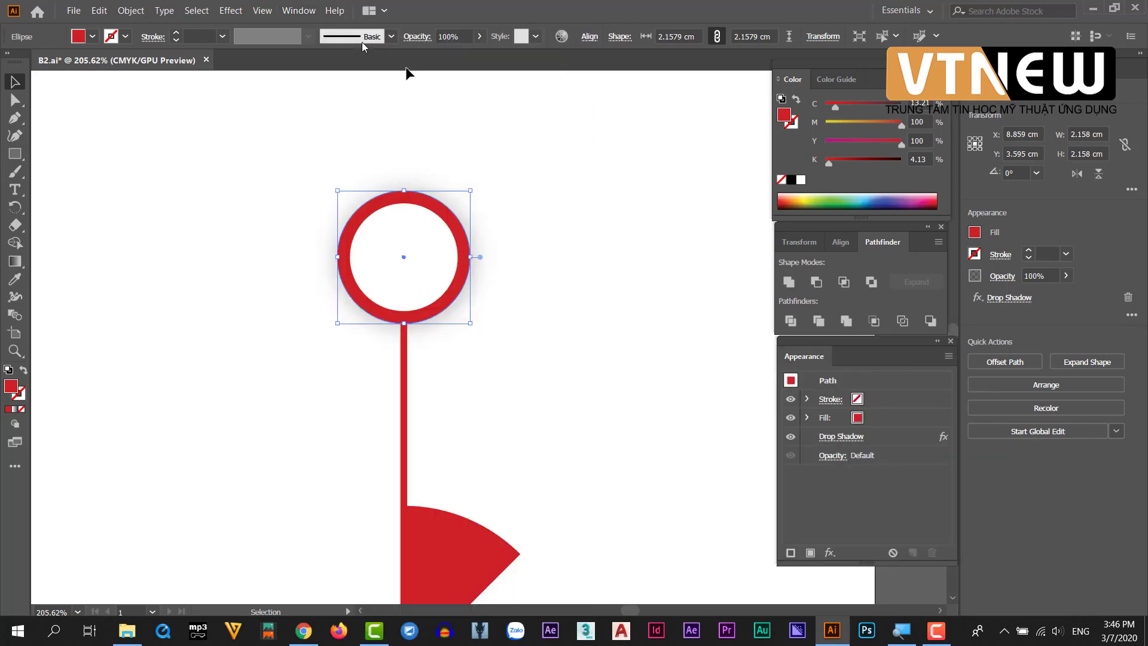
left_click(299, 11)
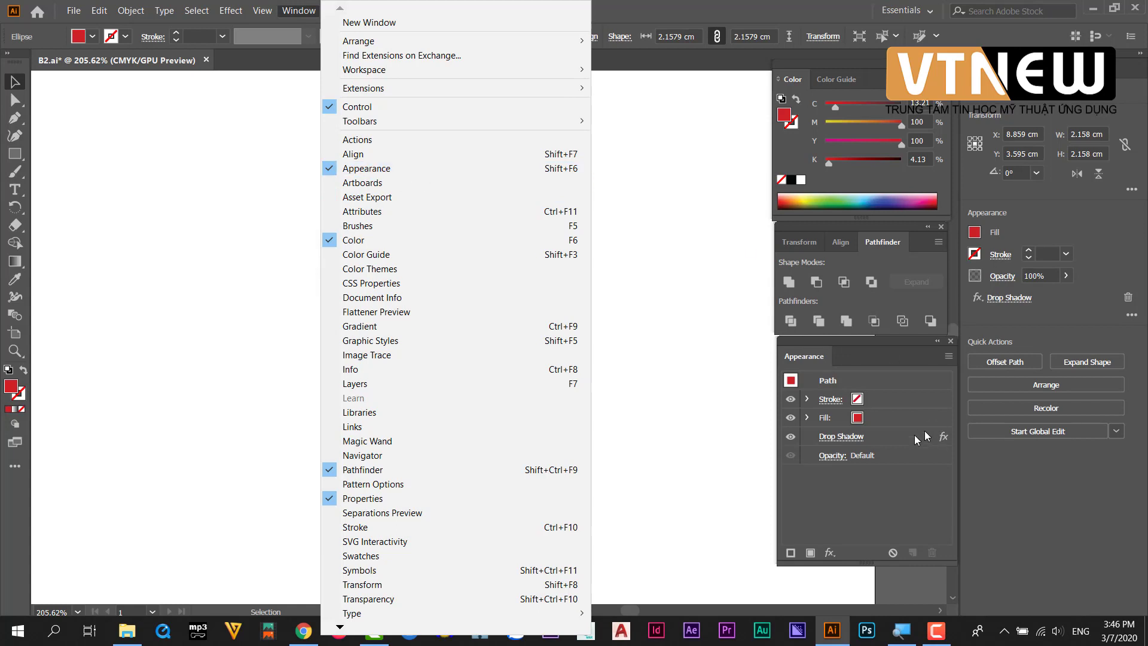
left_click(843, 439)
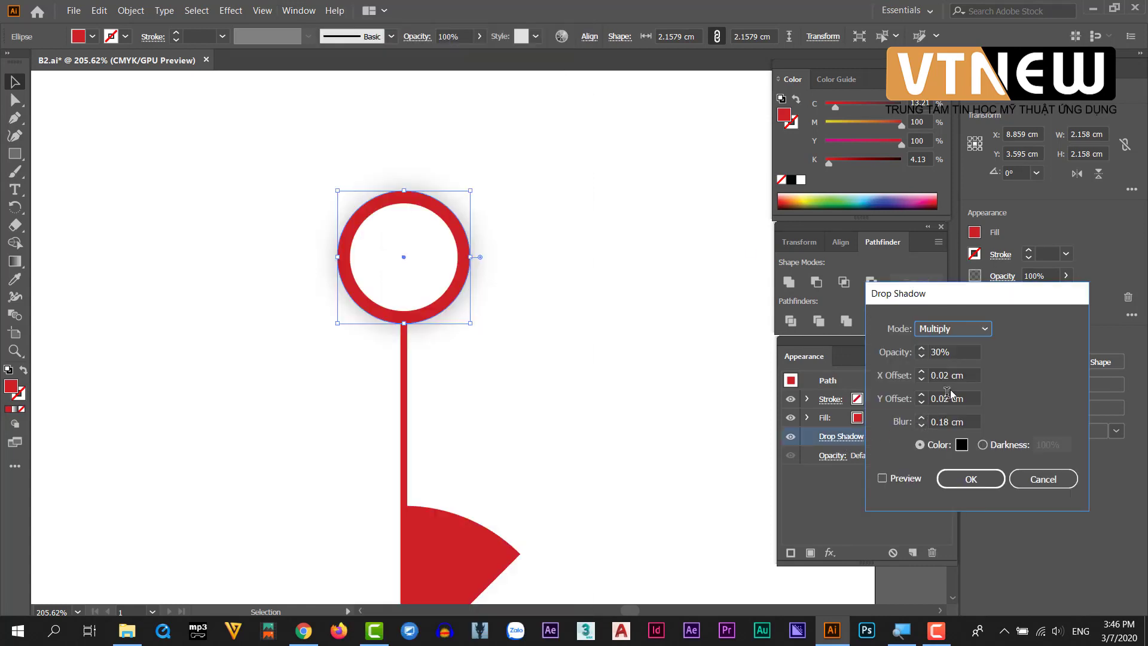
Set the shadow's X and Y offsets to 0.1 cm and confirm
left_click(970, 377)
type("0.1")
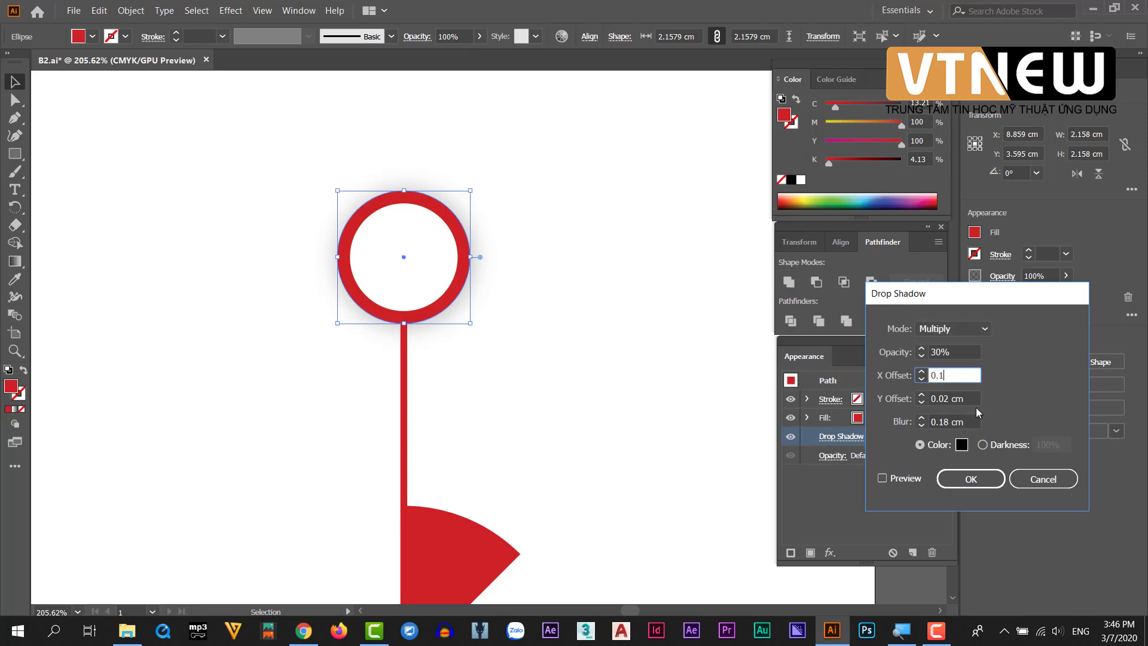
key("Tab")
type("0.")
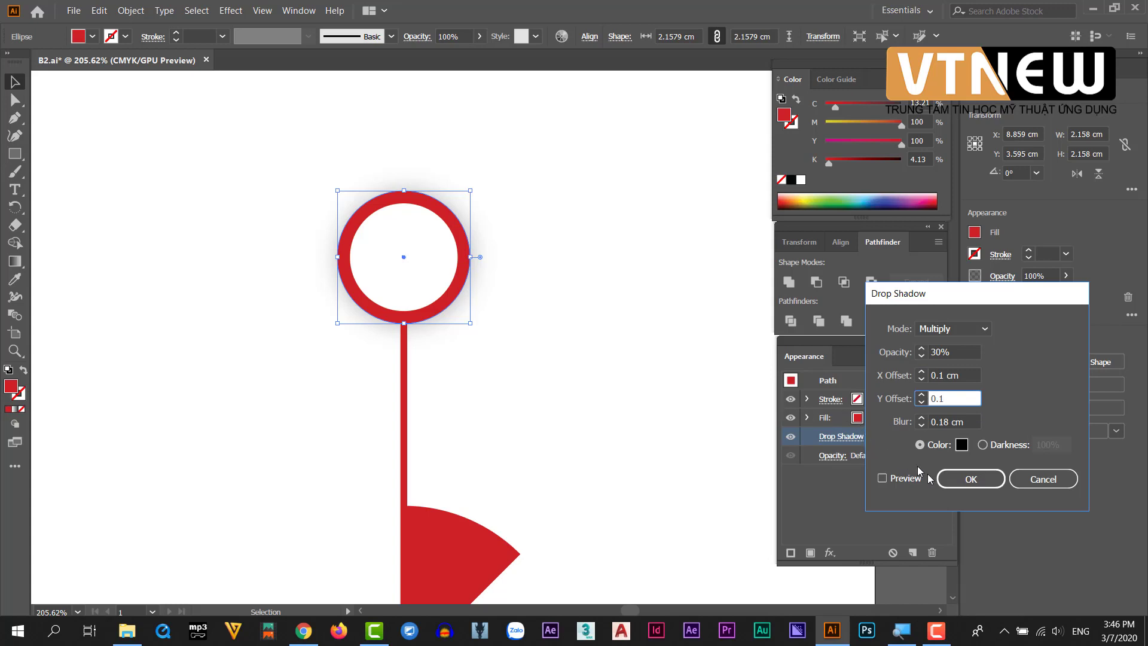
left_click(886, 480)
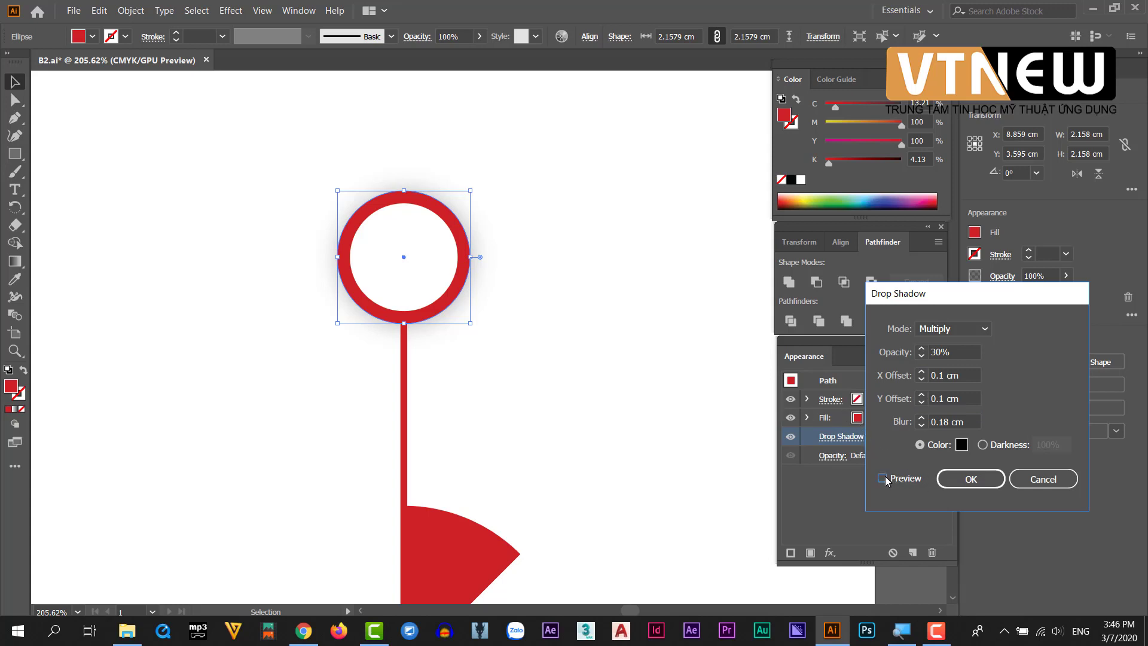
left_click(883, 478)
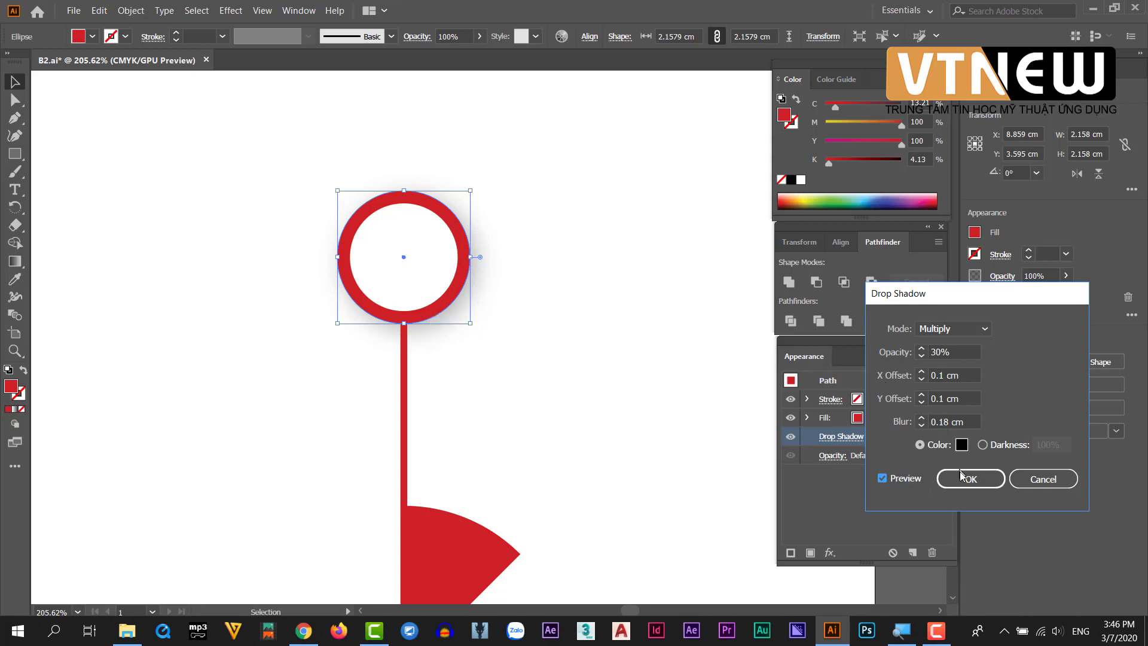
key("Tab")
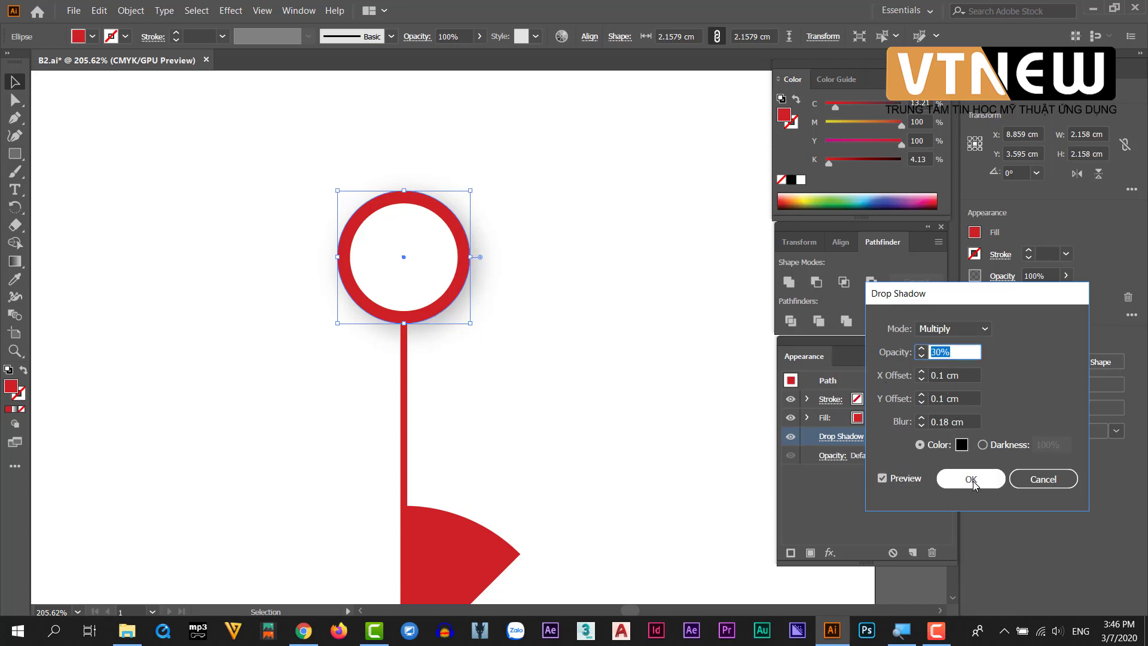
left_click(971, 480)
left_click(589, 365)
Select the inner white circle and apply a Drop Shadow to it
key("z")
key("ctrl+1")
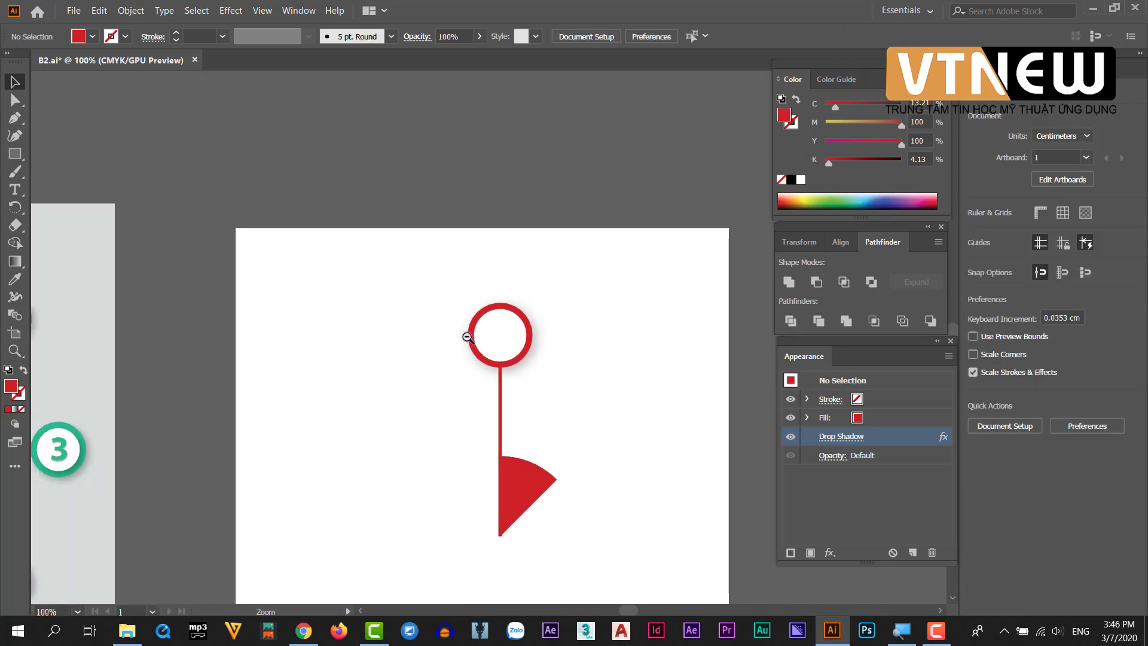
left_click_drag(599, 205, 634, 206)
key("v")
left_click(542, 289)
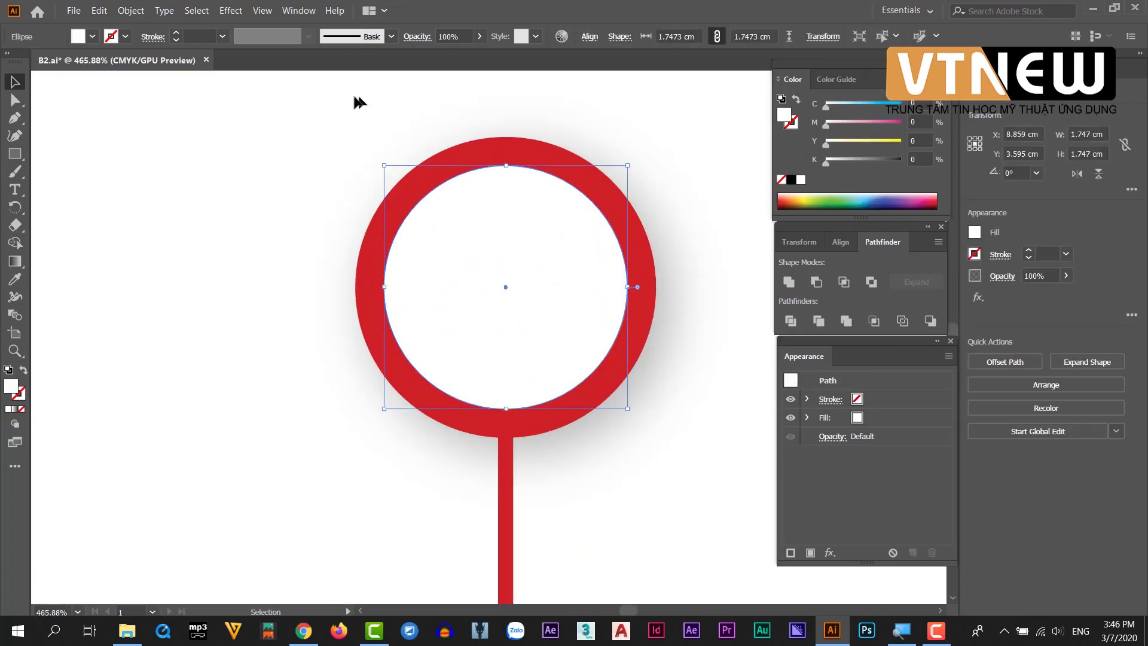
left_click(229, 11)
mouse_move(248, 203)
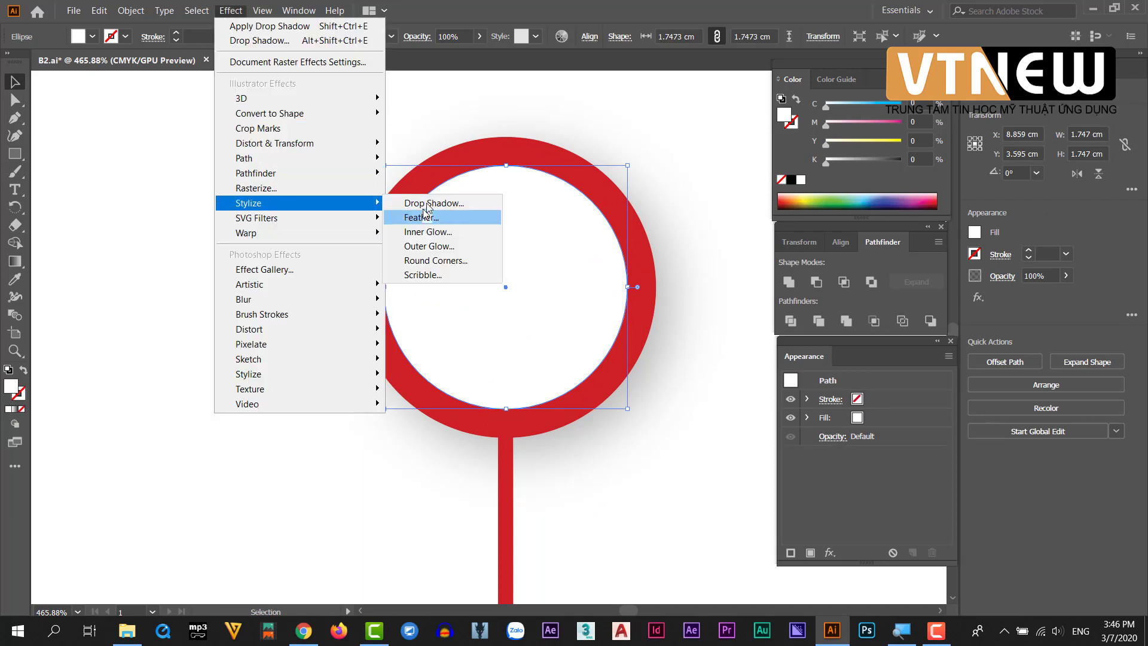
left_click(428, 205)
left_click(970, 479)
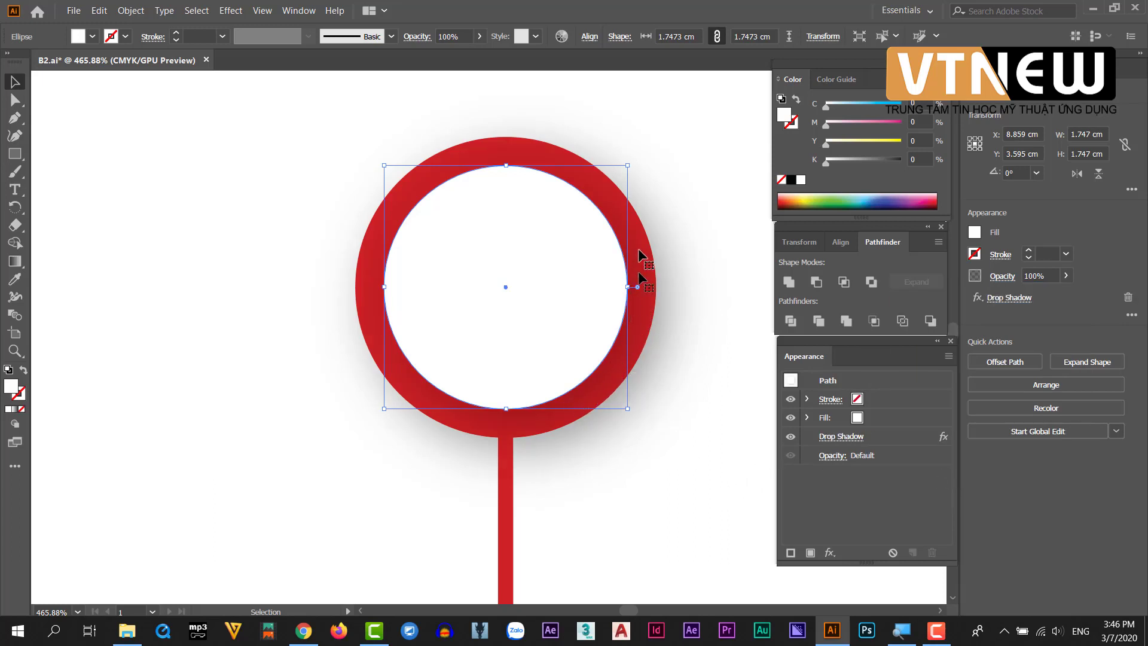
left_click(688, 447)
left_click(597, 388, "ctrl+alt")
left_click(507, 305, "ctrl+alt")
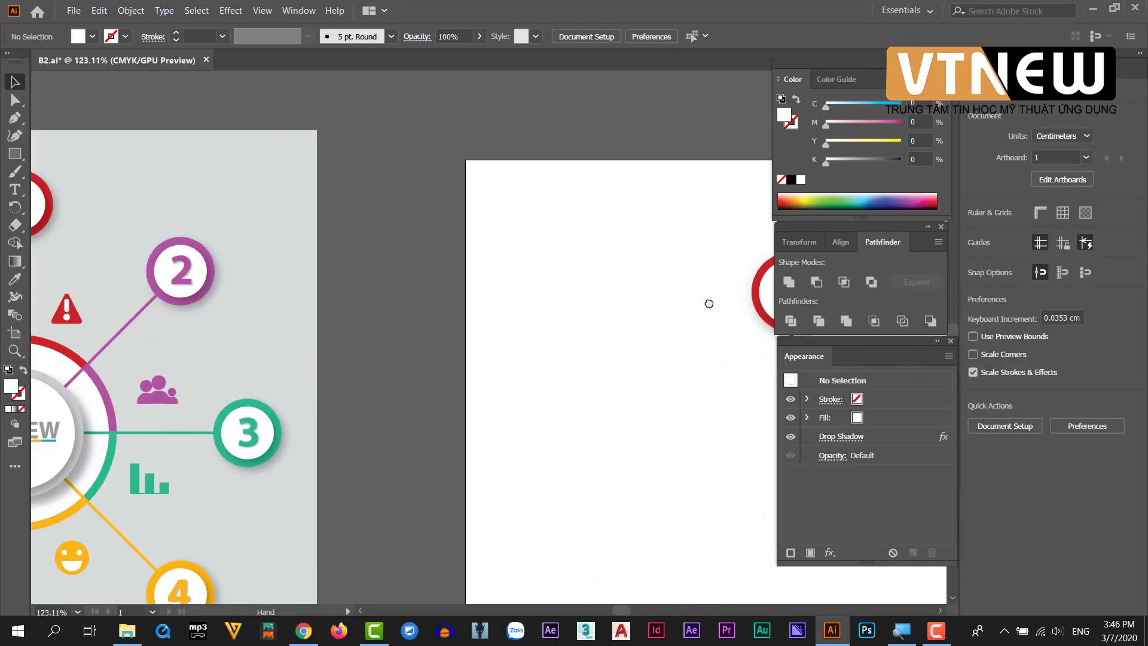
Shrink the inner white circle to 1.606 cm wide
left_click_drag(707, 303, 492, 271)
mouse_move(587, 305)
left_mouse_down()
mouse_move(487, 245)
mouse_move(683, 340)
mouse_move(667, 369)
mouse_move(583, 261)
mouse_move(654, 261)
left_mouse_up()
left_click(549, 202)
mouse_move(548, 202)
left_mouse_down()
mouse_move(633, 216)
mouse_move(605, 146)
mouse_move(486, 198)
left_mouse_up()
left_click_drag(601, 349, 560, 282)
scroll(479, 244, "down", 3)
scroll(508, 272, "down", 1)
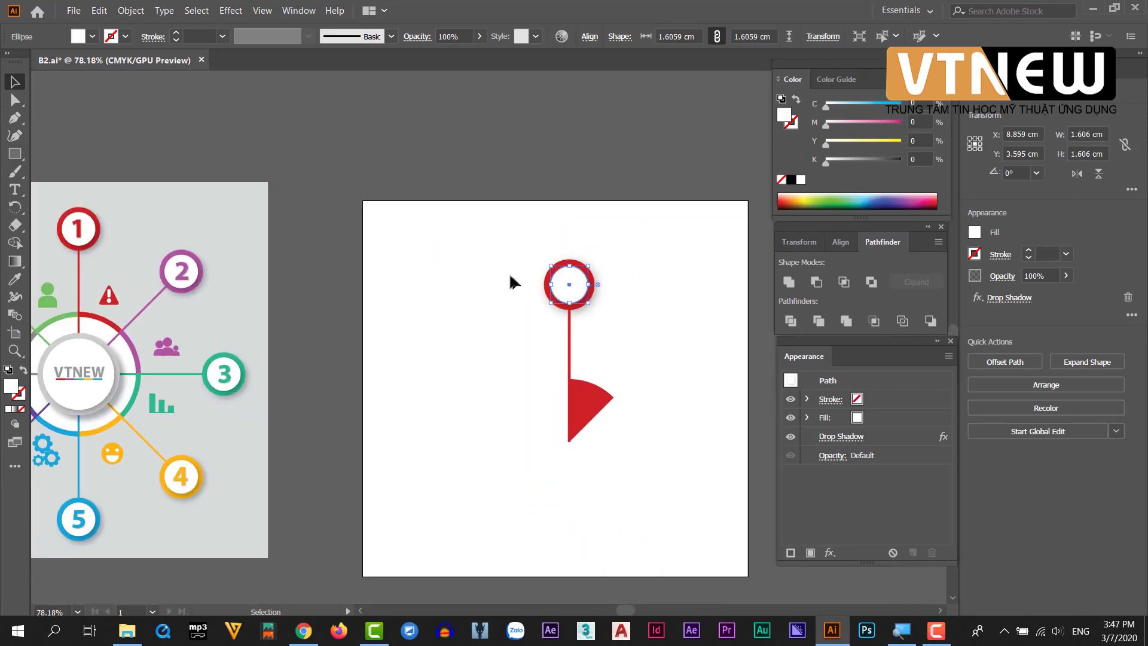
Select all parts of the pin (ring, stem and wedge) to combine them
left_click_drag(507, 224, 658, 459)
key("a")
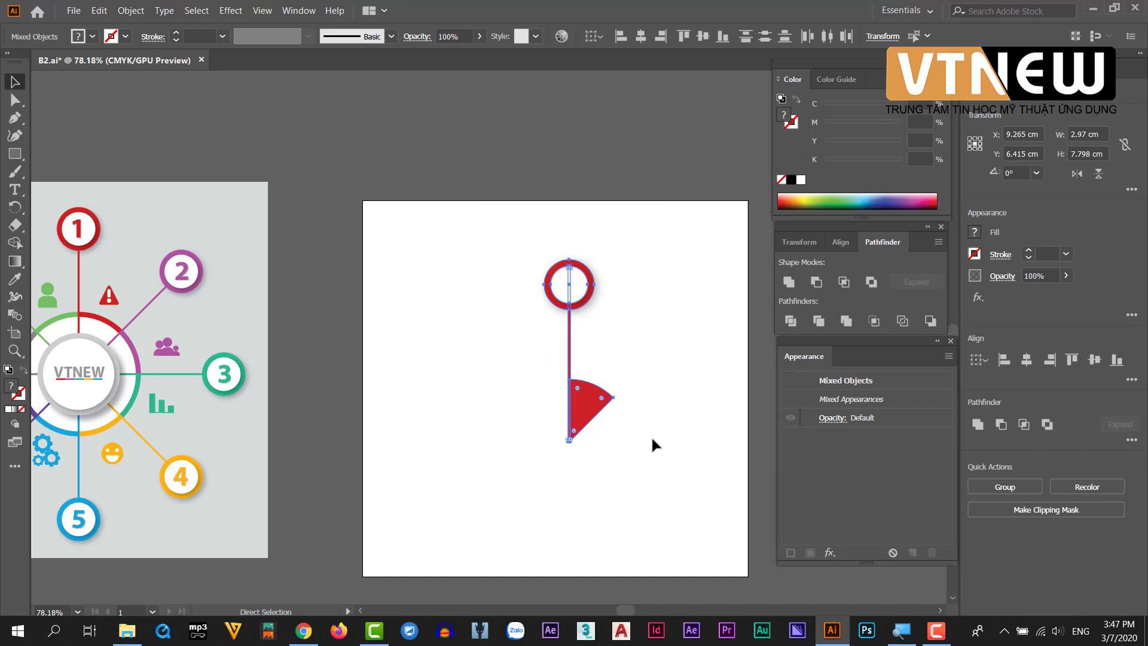
left_click(629, 482)
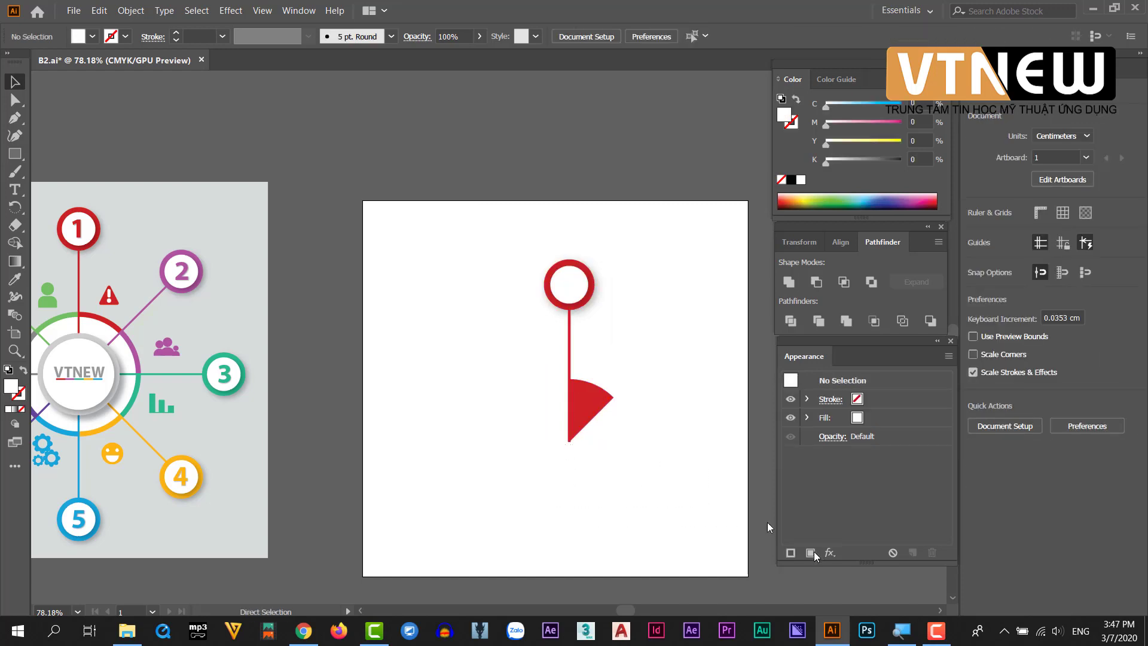
key("z")
left_click_drag(534, 404, 883, 568)
key("v")
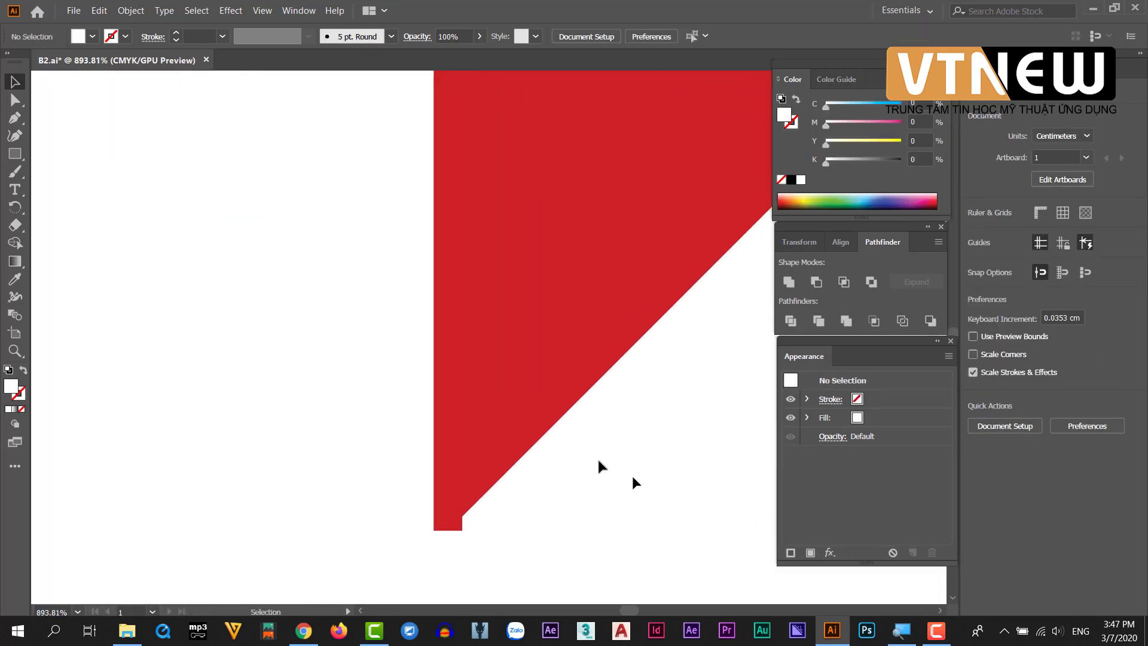
left_click(554, 412)
key("ctrl+0")
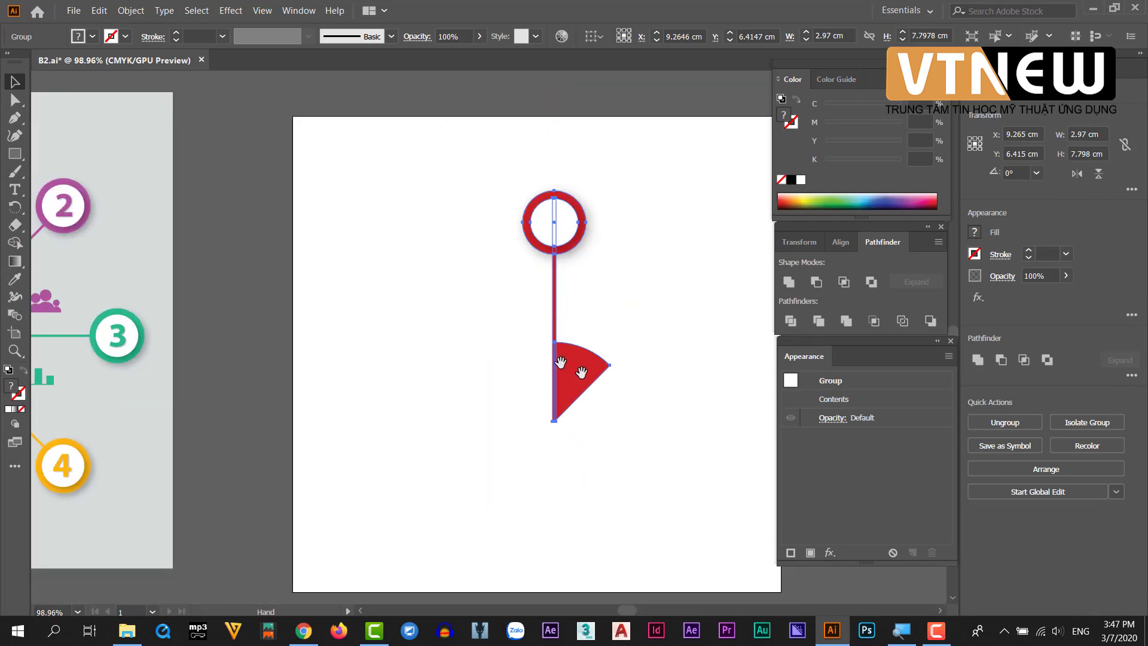
Compare the pin against the reference infographic, then reselect the pin group
left_click_drag(445, 357, 669, 340)
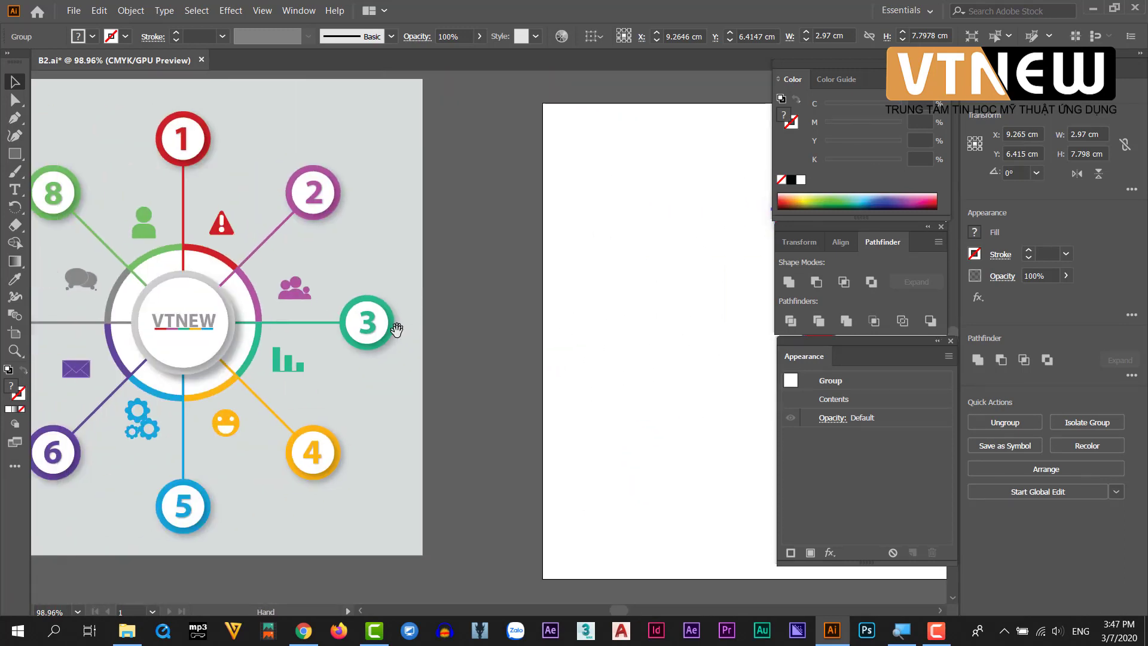
left_click_drag(396, 328, 468, 285)
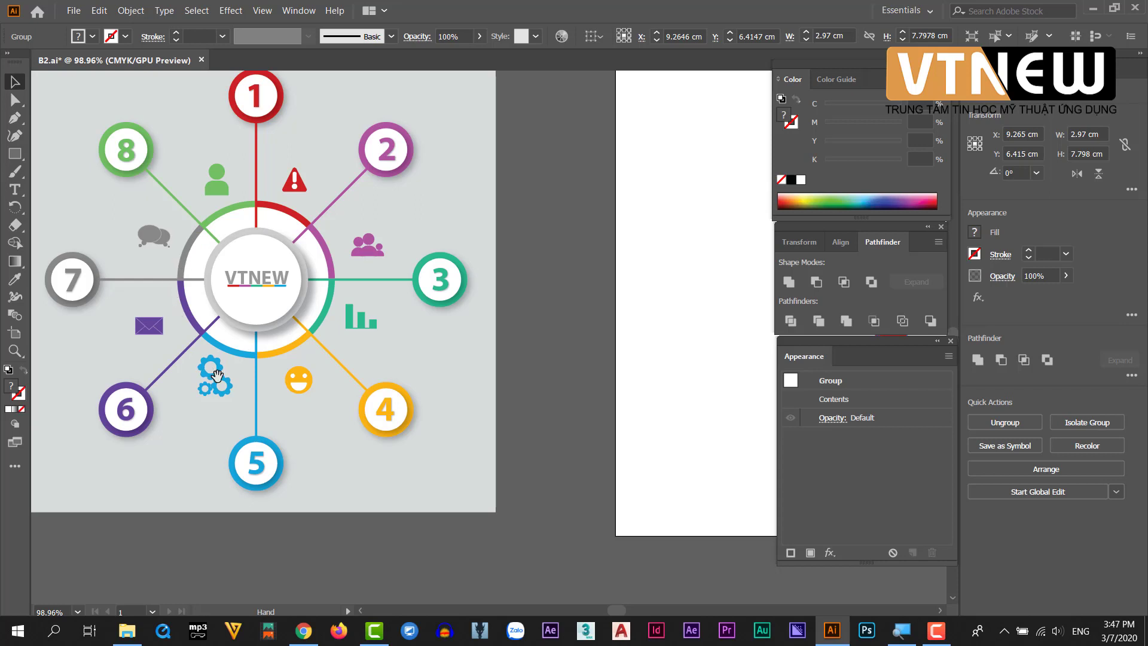
key("ctrl+space")
left_click_drag(480, 320, 419, 320)
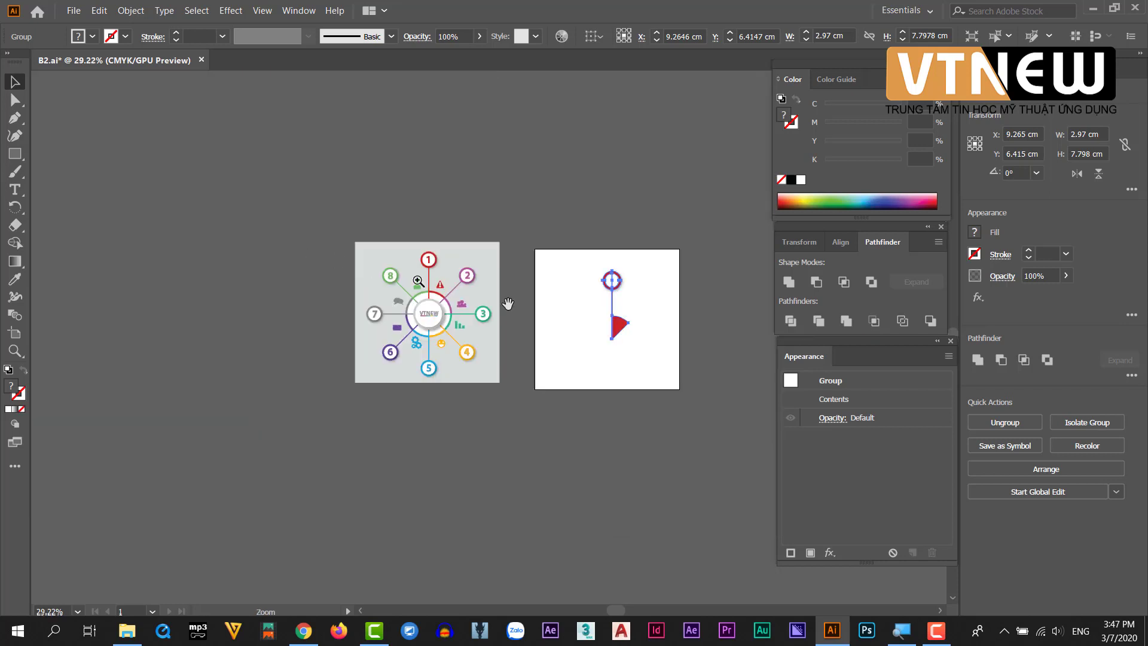
left_click_drag(671, 320, 736, 320)
left_click_drag(615, 399, 493, 315)
left_click_drag(583, 370, 531, 333)
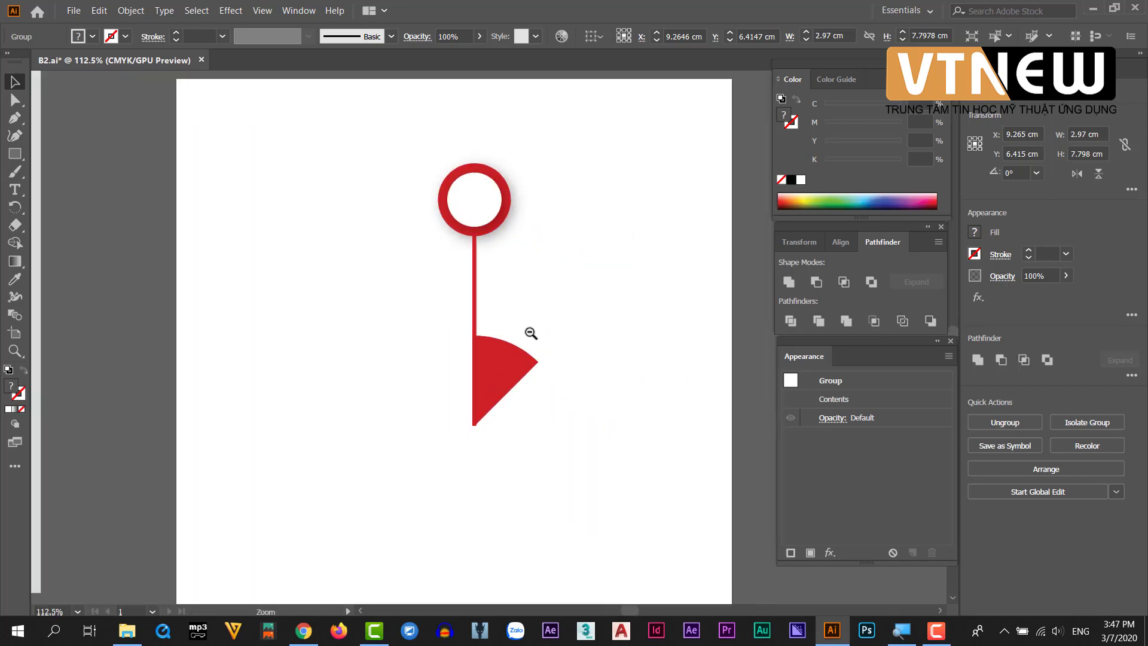
left_click(574, 452)
Ungroup the pin and wedge and switch to the Rotate tool
left_click(511, 388)
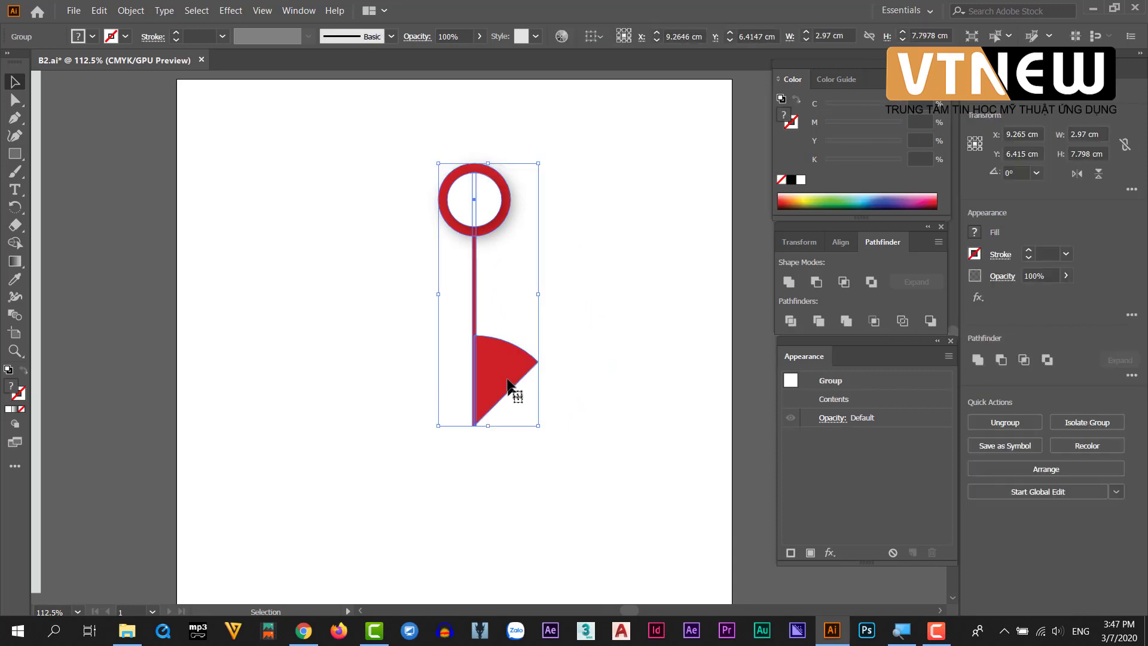
right_click(504, 370)
left_click(565, 478)
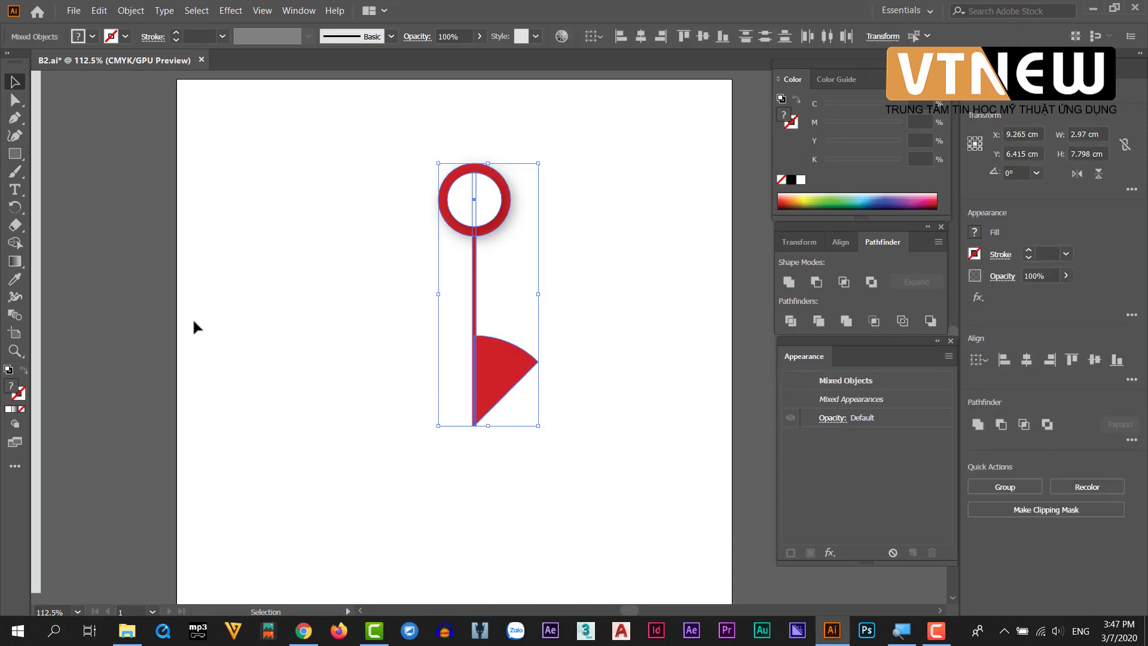
left_click(15, 208)
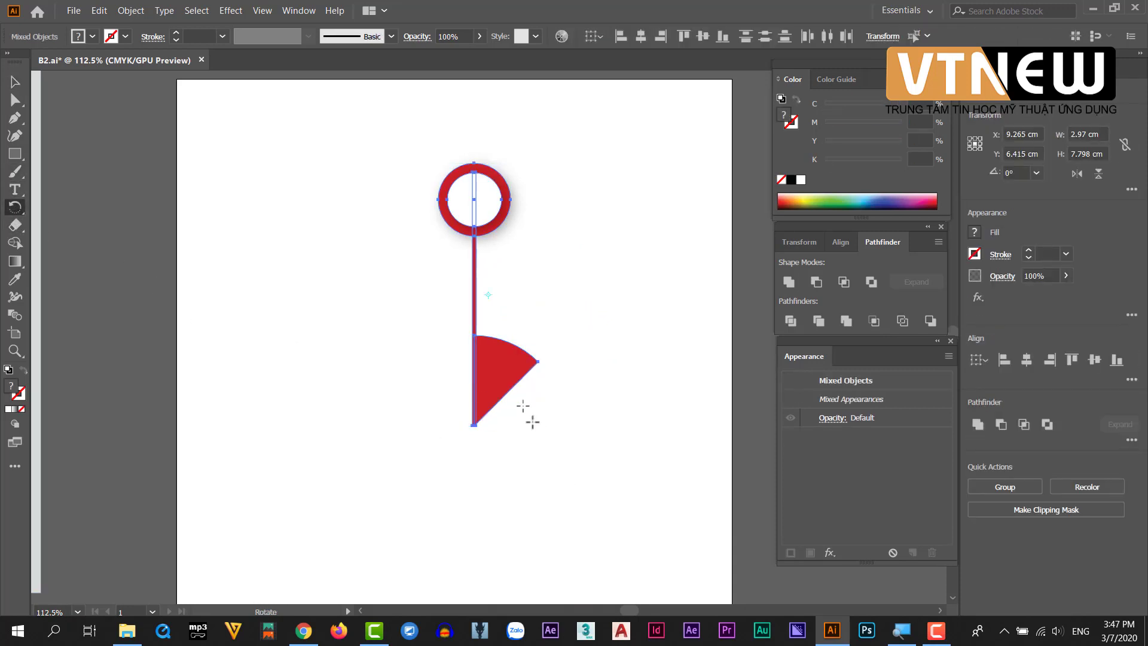
key("ctrl+space")
left_click_drag(467, 431, 371, 322)
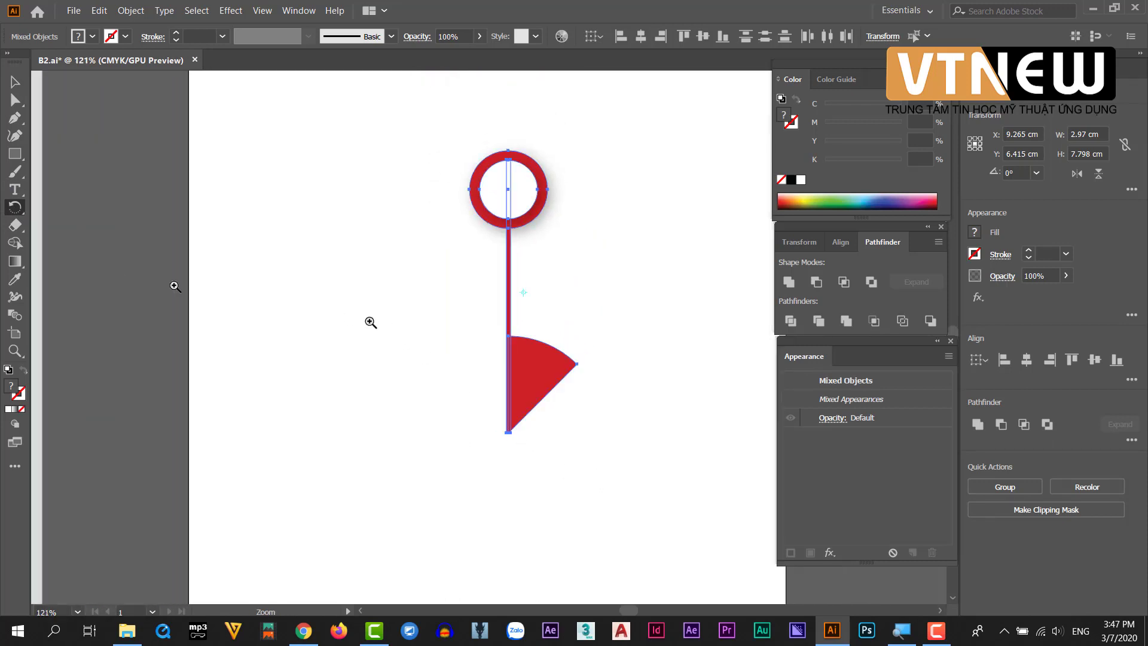
left_click(15, 207)
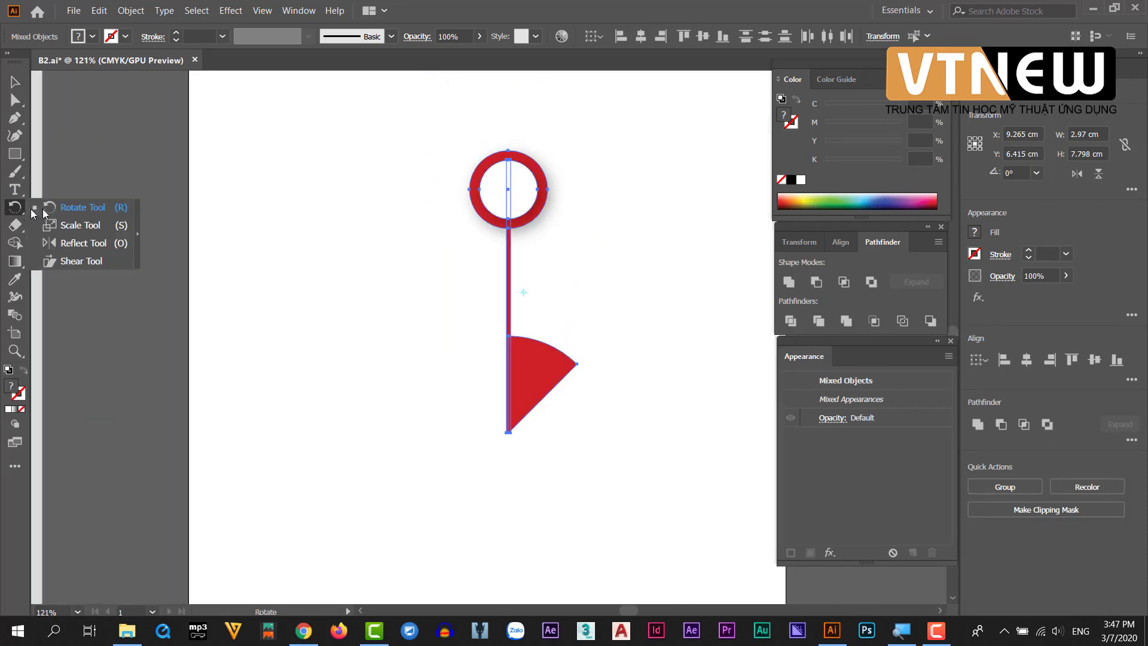
left_click(79, 210)
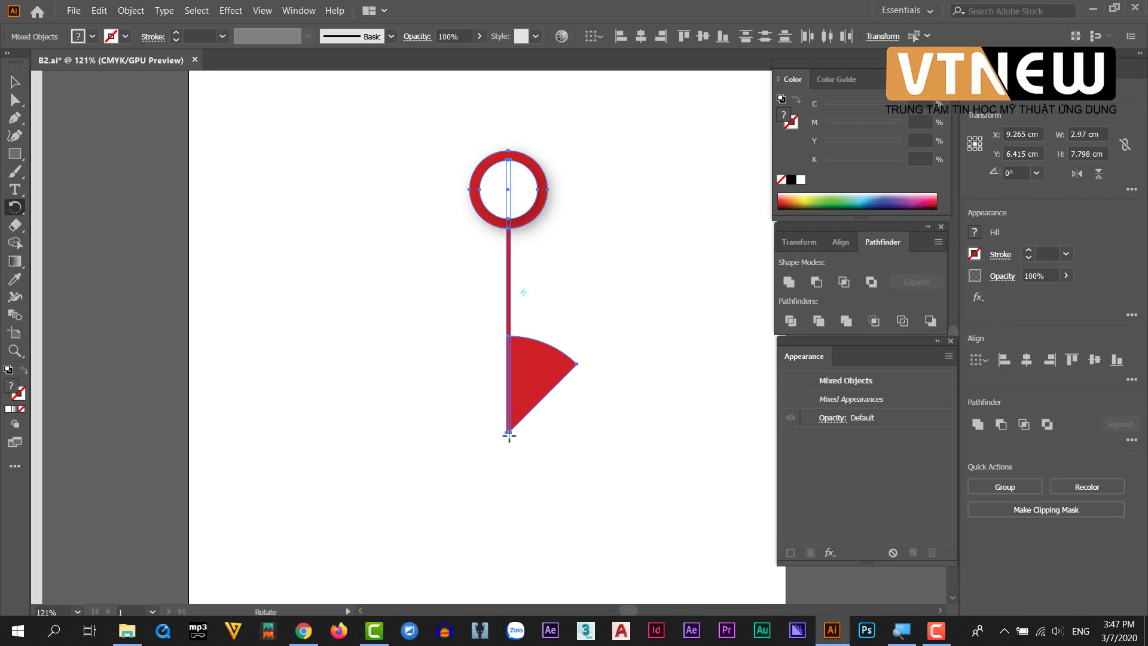
Copy the pin at 45° steps around its bottom tip with Ctrl+D, making eight spokes
key("ctrl+space")
left_click_drag(525, 435, 759, 585)
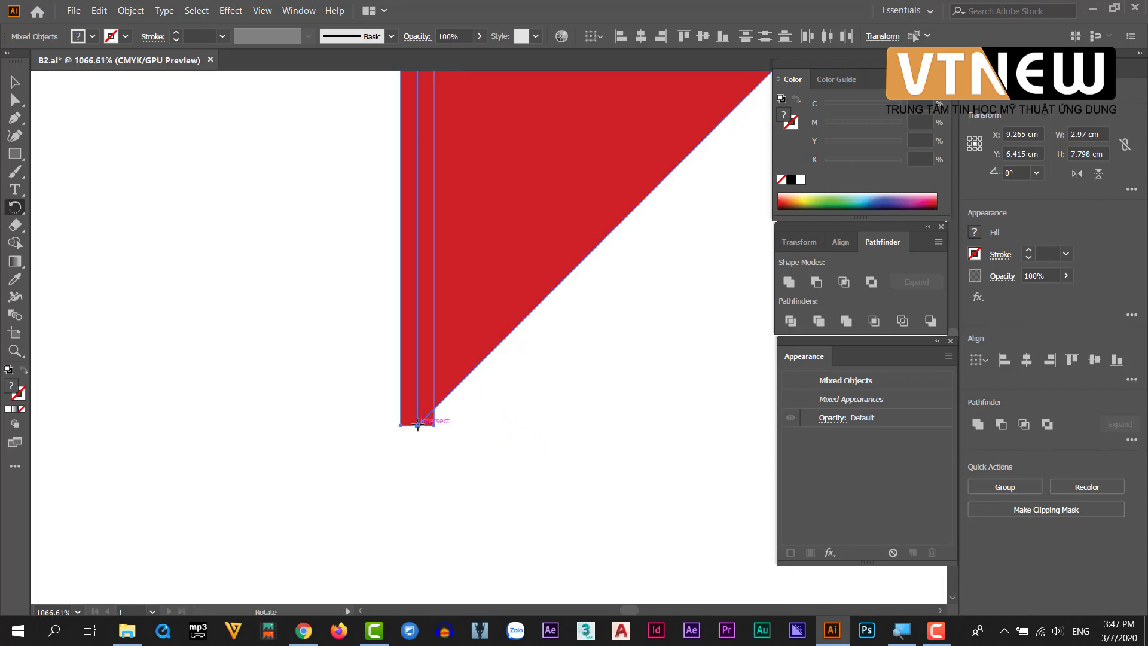
scroll(514, 469, "down", 2)
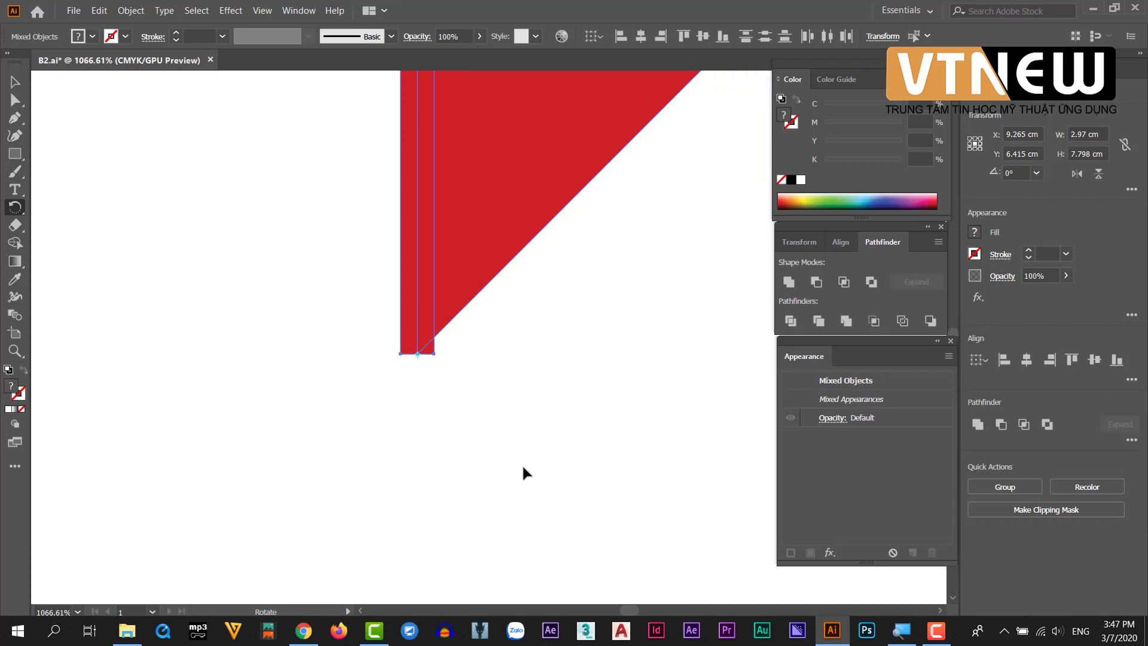
key("ctrl+minus")
key("ctrl+minus")
key("ctrl+minus")
key("ctrl+minus")
key("ctrl+minus")
key("ctrl+minus")
key("ctrl+minus")
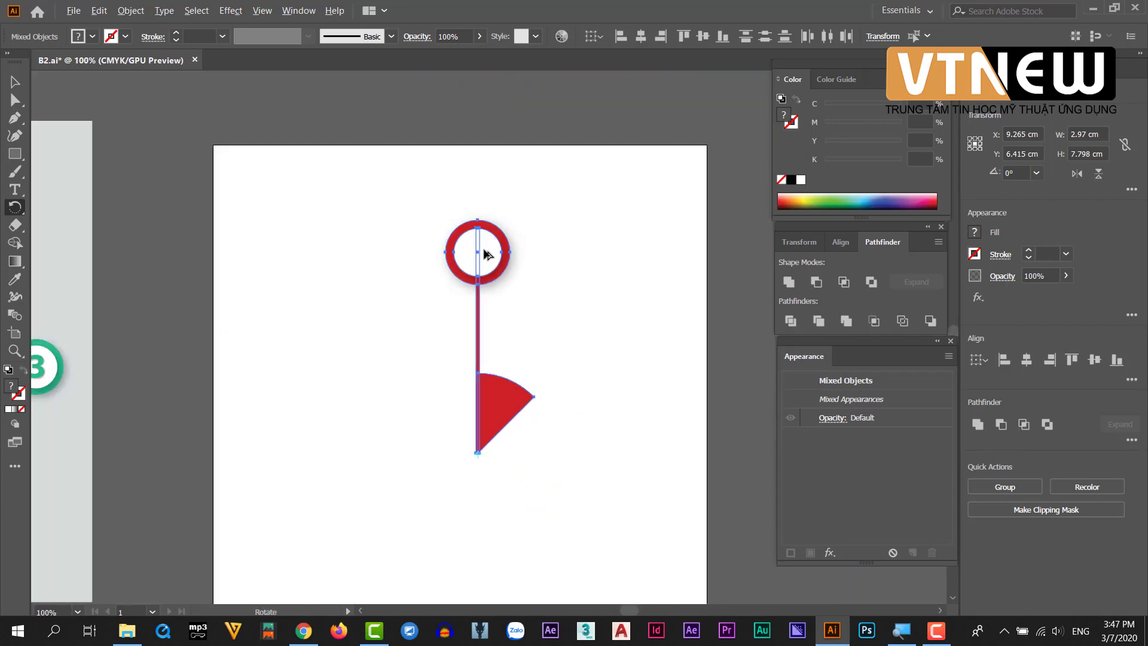
mouse_move(487, 254)
left_mouse_down()
mouse_move(384, 300)
mouse_move(367, 321)
mouse_move(436, 239)
mouse_move(351, 319)
left_mouse_up()
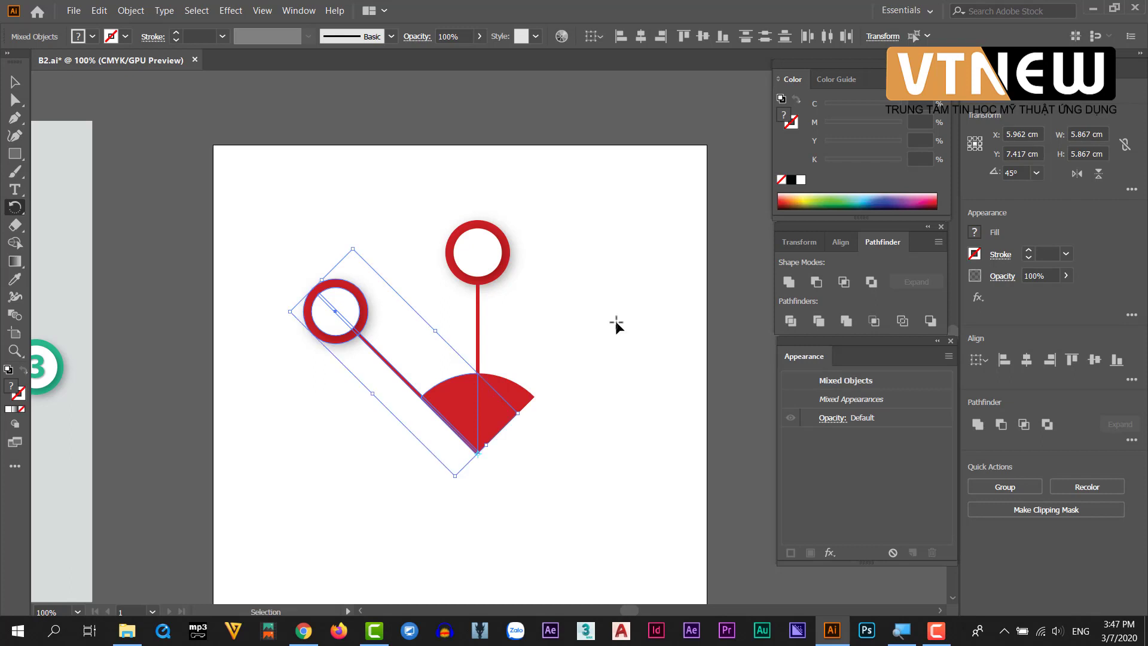
key("ctrl+d")
key("ctrl+d")
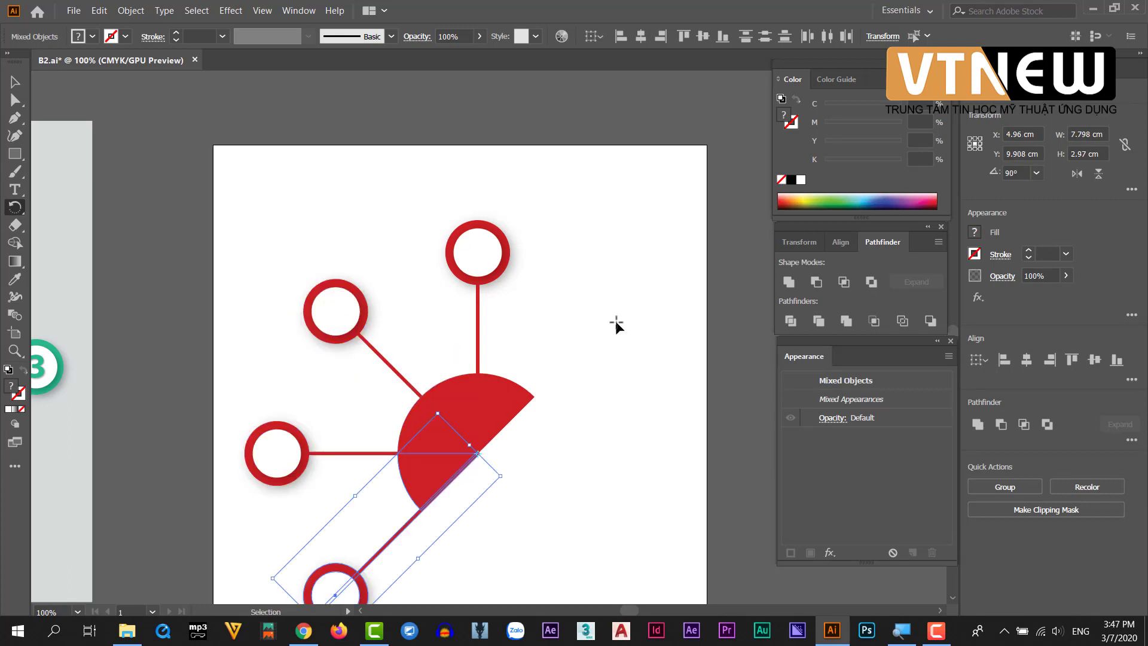
key("ctrl+d")
key("ctrl+d")
key("ctrl+d")
key("ctrl+d")
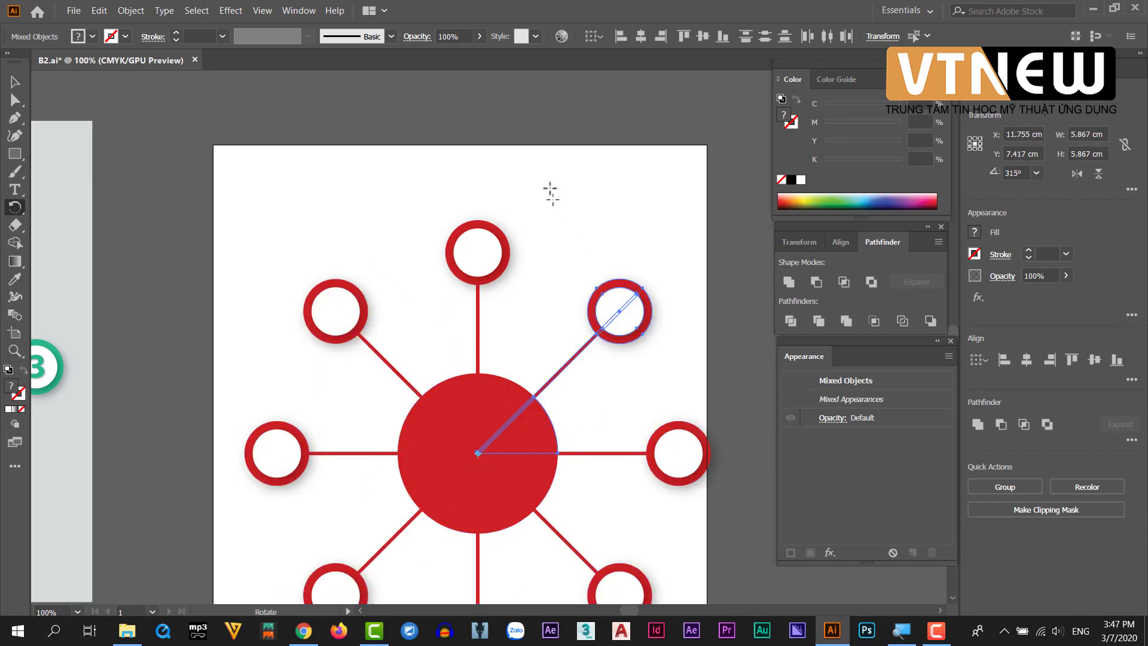
key("v")
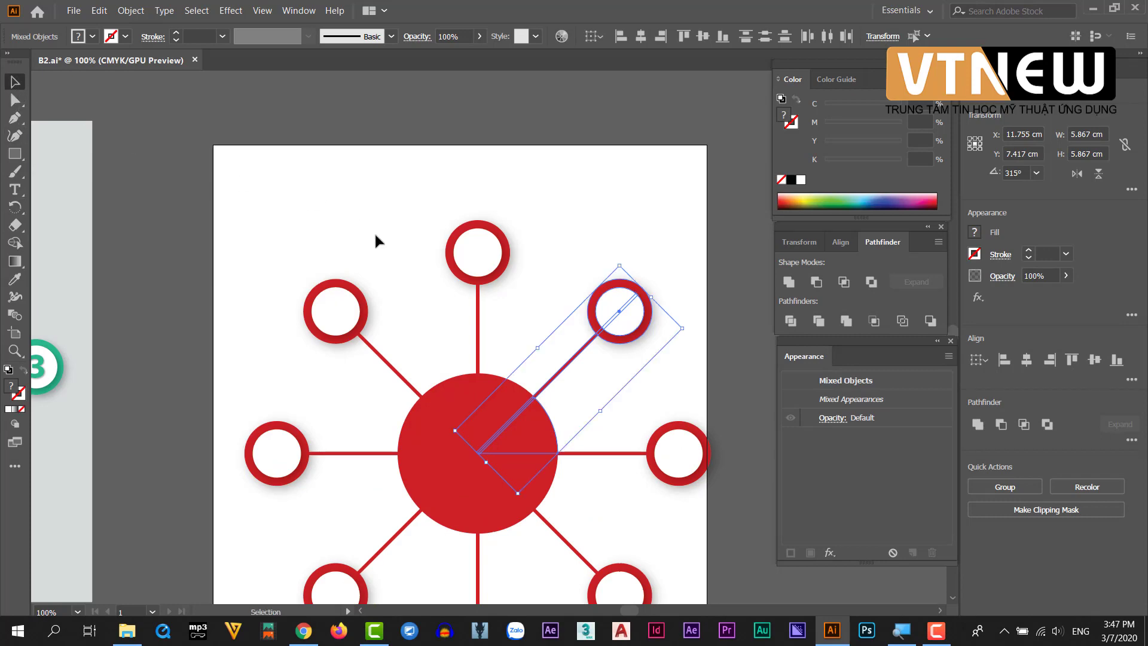
left_click(374, 231)
Select the upper-left pie slice, spoke line and ring, leaving out the inner white circle
scroll(431, 292, "down", 1)
scroll(441, 289, "down", 1)
scroll(441, 289, "down", 1)
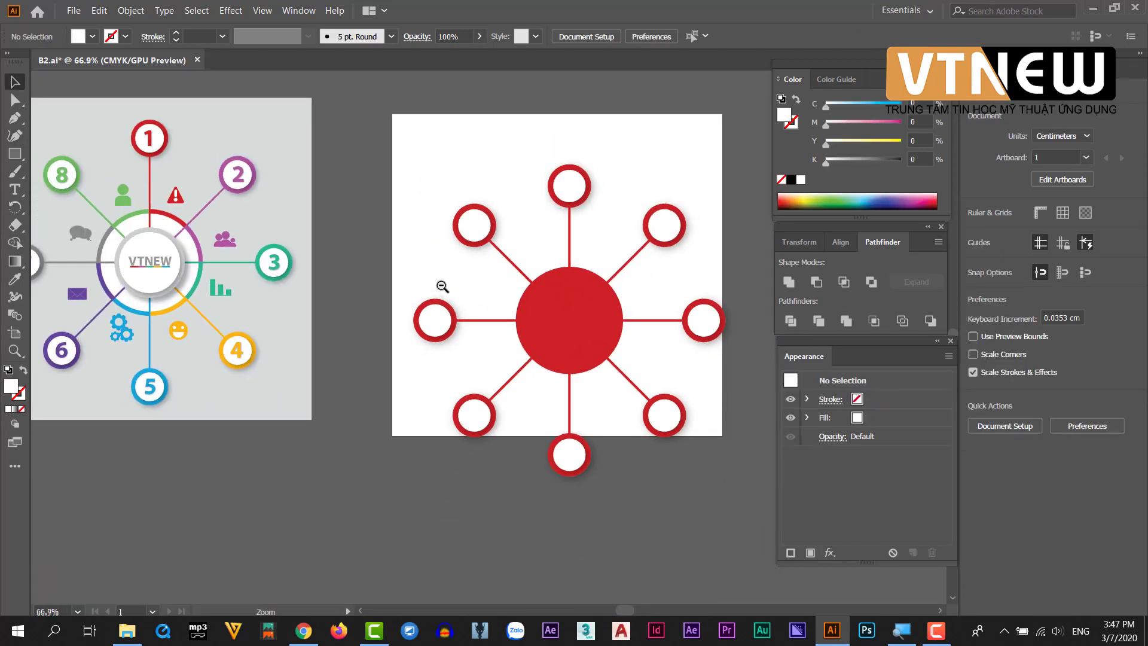
scroll(462, 293, "up", 2)
scroll(487, 305, "up", 1)
scroll(518, 313, "up", 2)
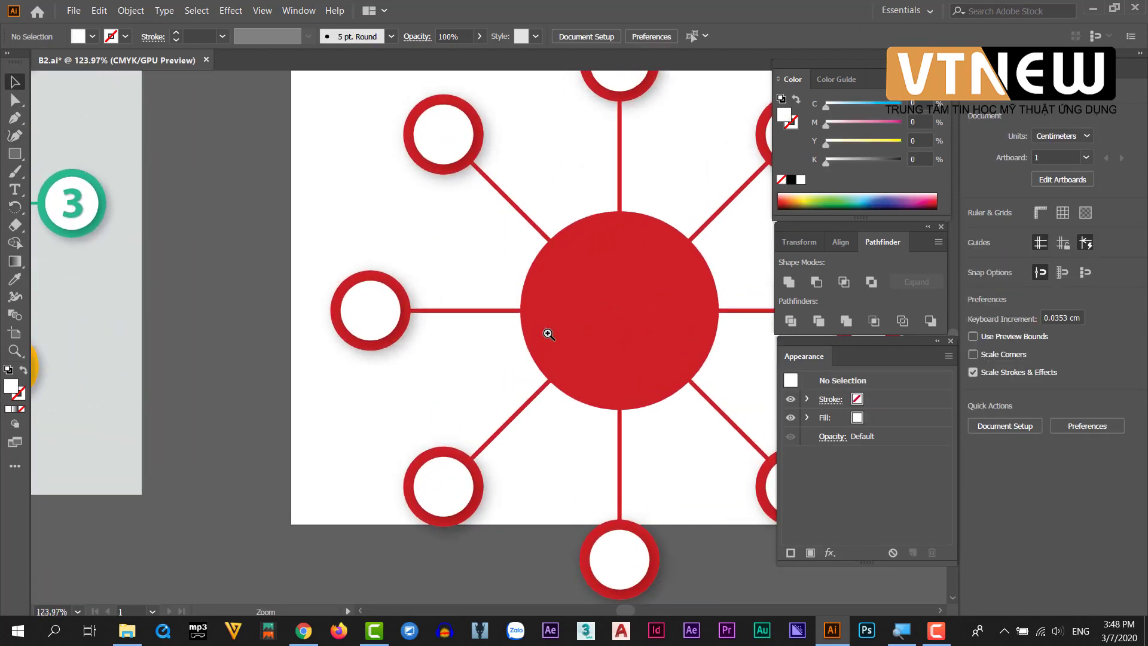
scroll(532, 257, "up", 1)
scroll(508, 264, "up", 1)
scroll(500, 286, "up", 1)
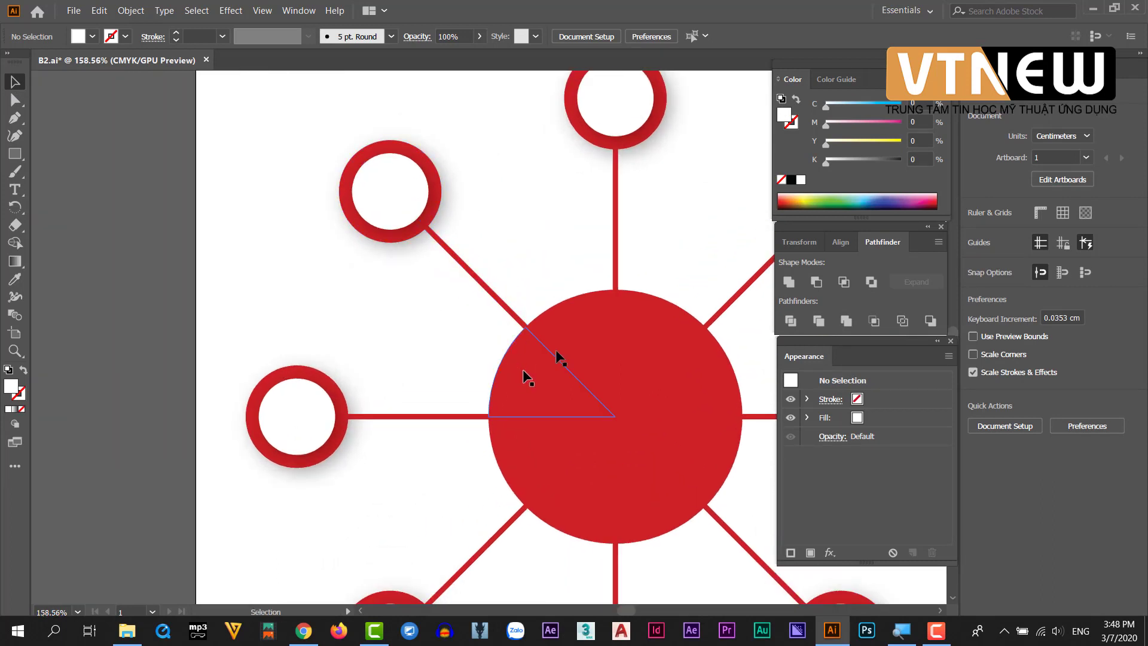
left_click(583, 310)
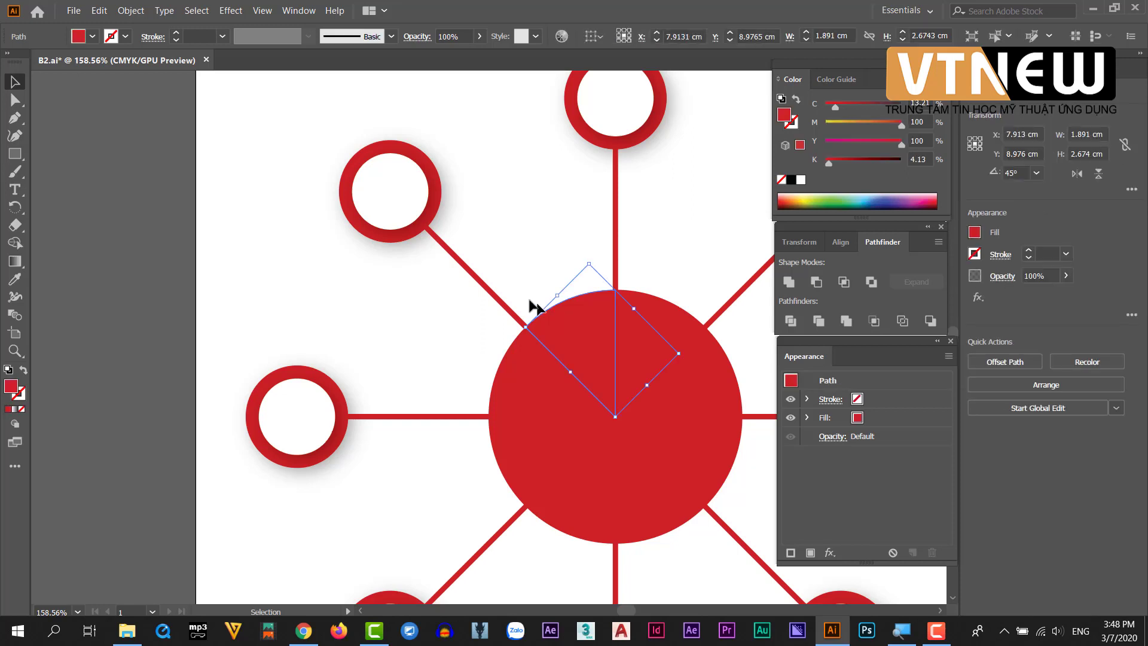
left_click(489, 292, "shift")
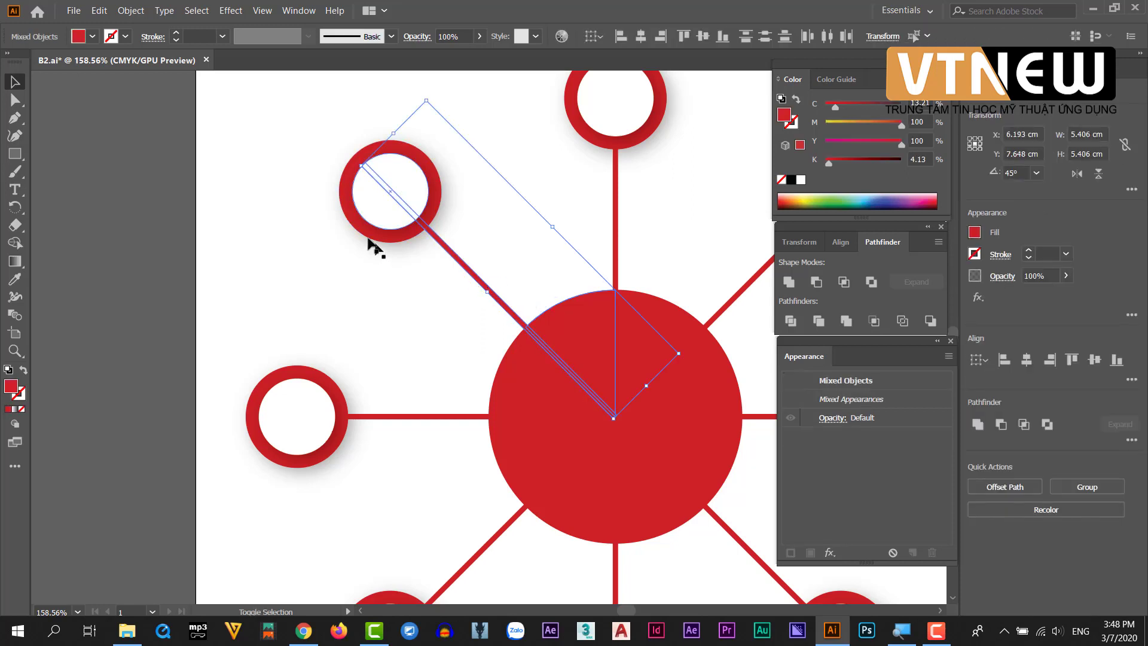
left_click(341, 201, "shift")
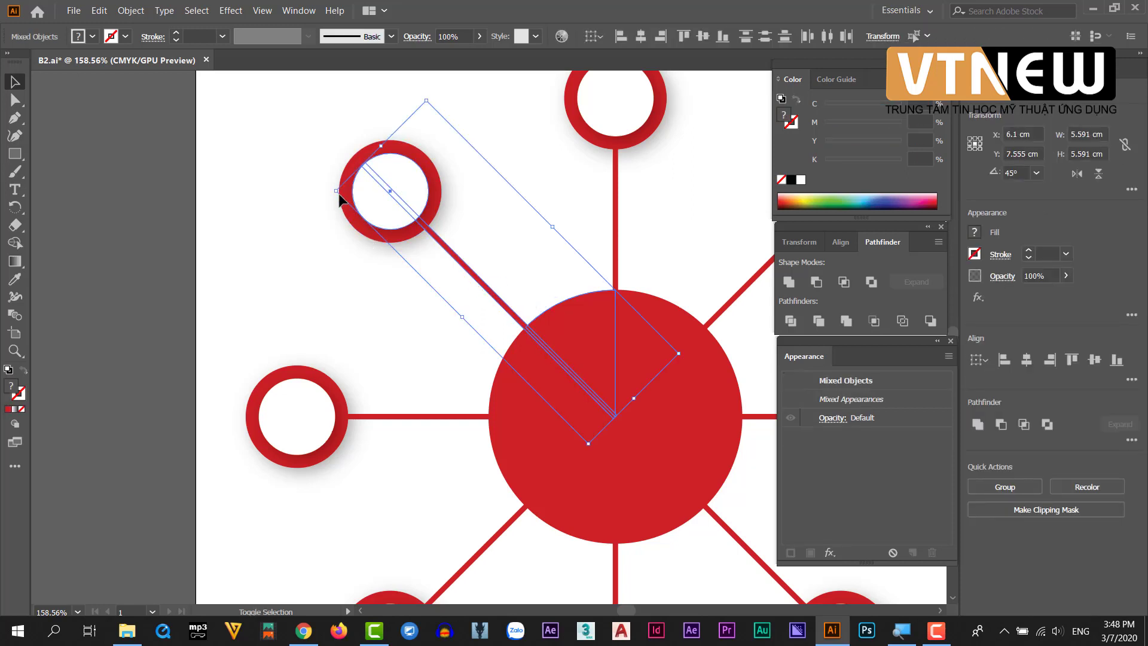
left_click(357, 159, "shift")
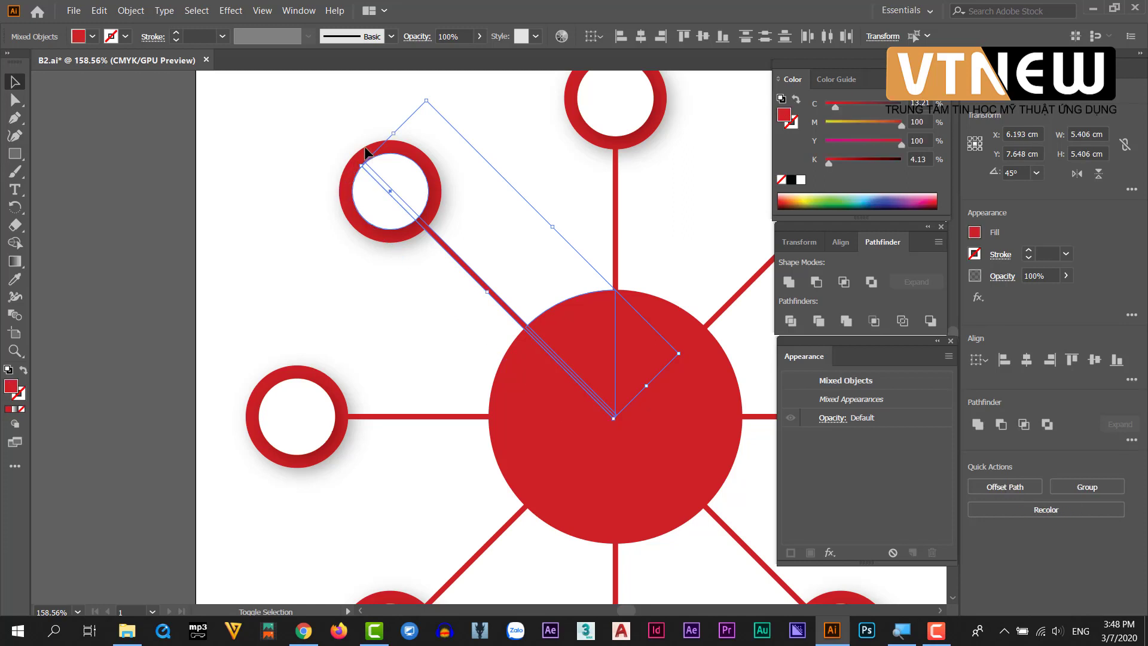
Zoom out to the whole diagram and make the Color panel's spectrum bar taller
left_click_drag(290, 138, 526, 323)
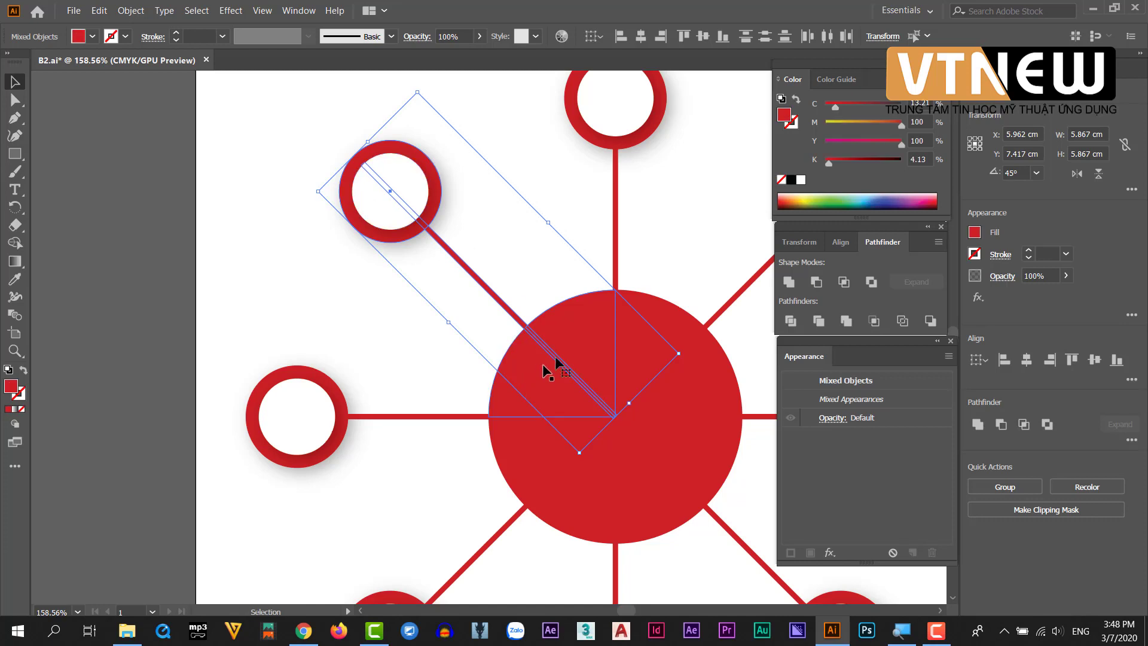
mouse_move(571, 325)
left_mouse_down()
mouse_move(497, 328)
mouse_move(585, 312)
left_mouse_up()
left_click_drag(720, 257, 645, 263)
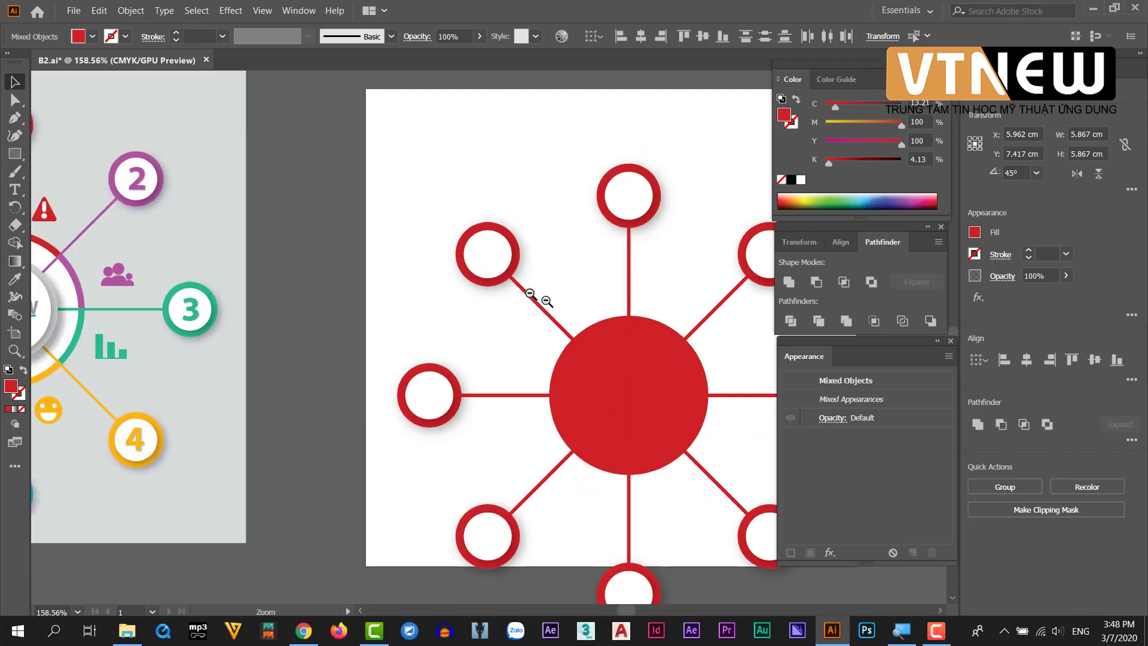
key("v")
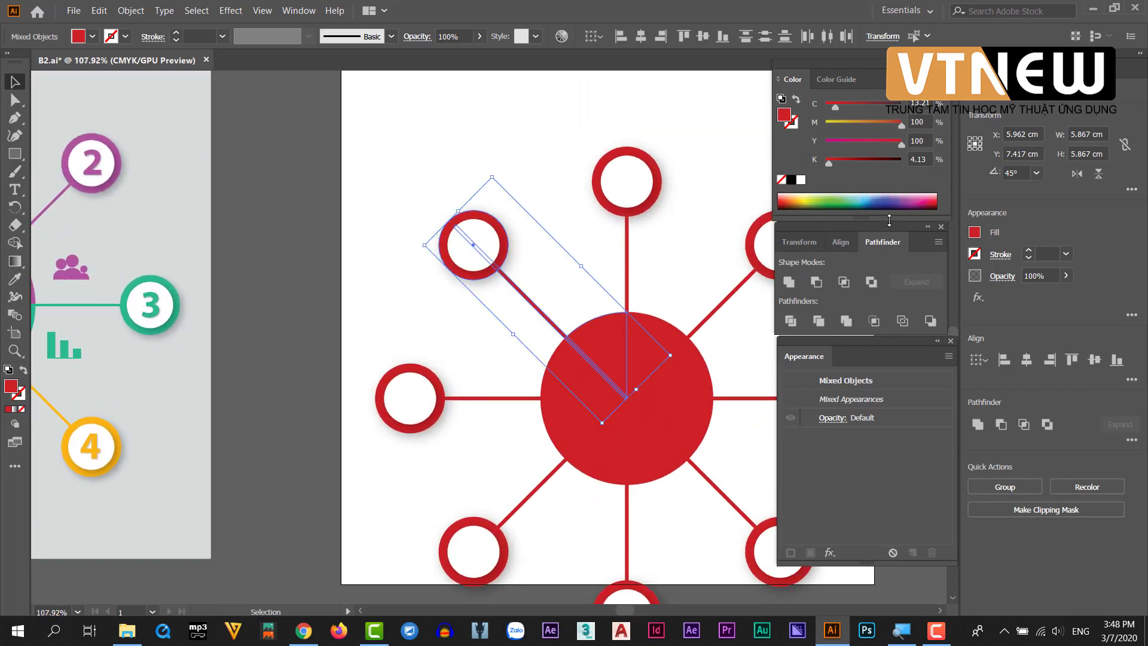
left_click_drag(888, 224, 889, 294)
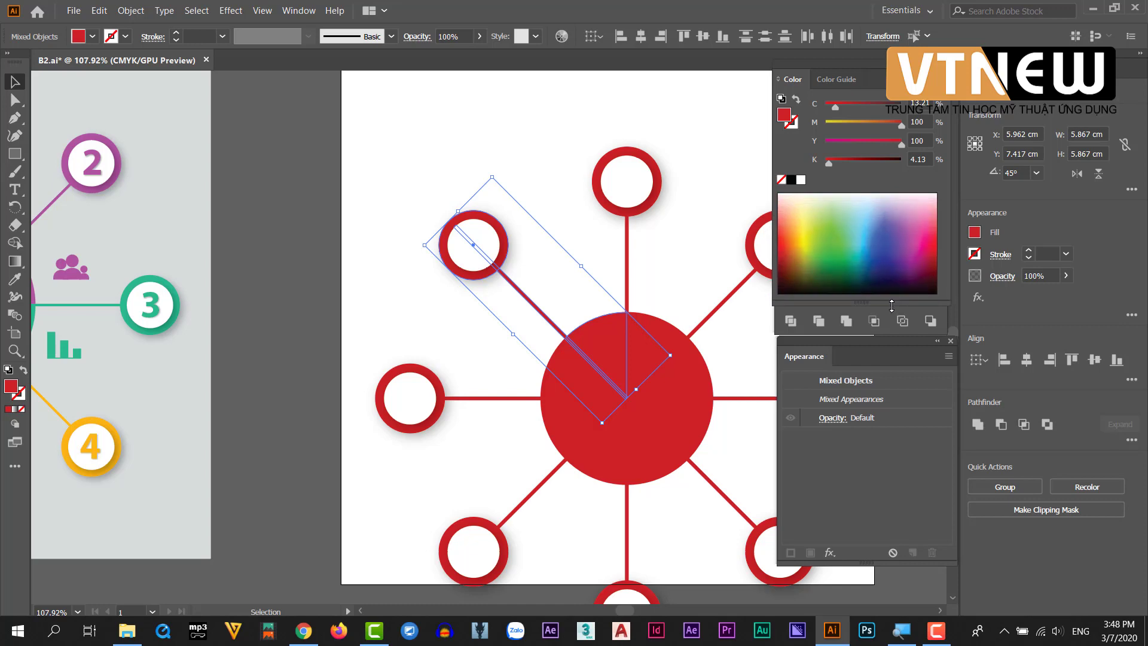
Colour the upper-left spoke set green, and the left ring, line and slice grey via the Color Picker
left_click(836, 258)
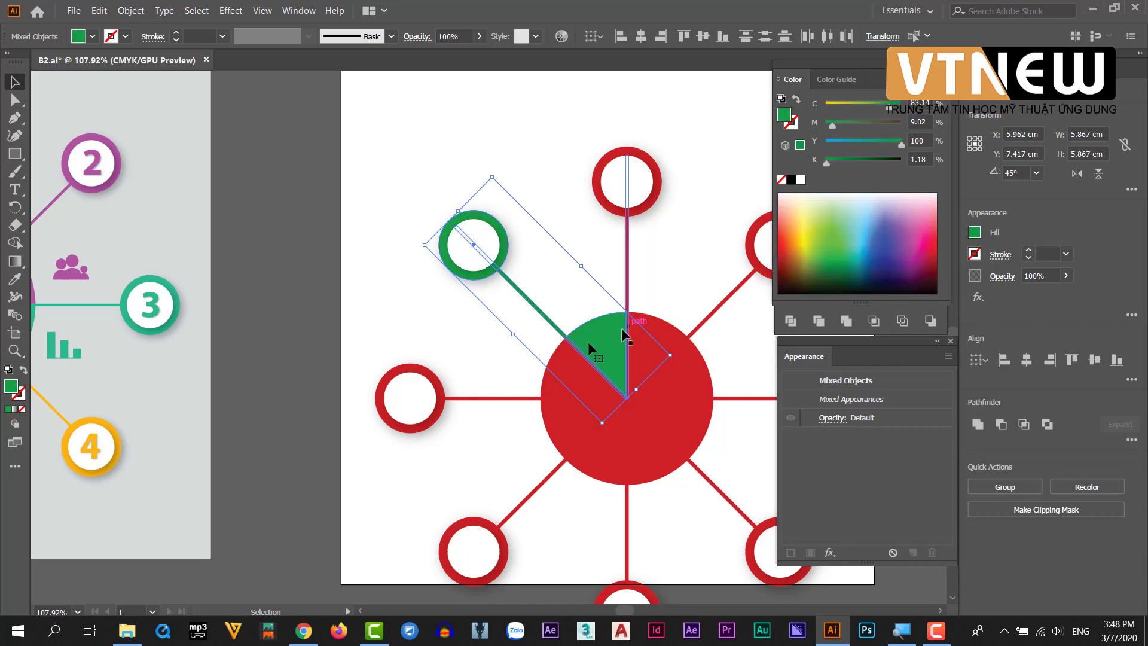
mouse_move(589, 345)
left_mouse_down()
mouse_move(776, 289)
mouse_move(515, 296)
left_mouse_up()
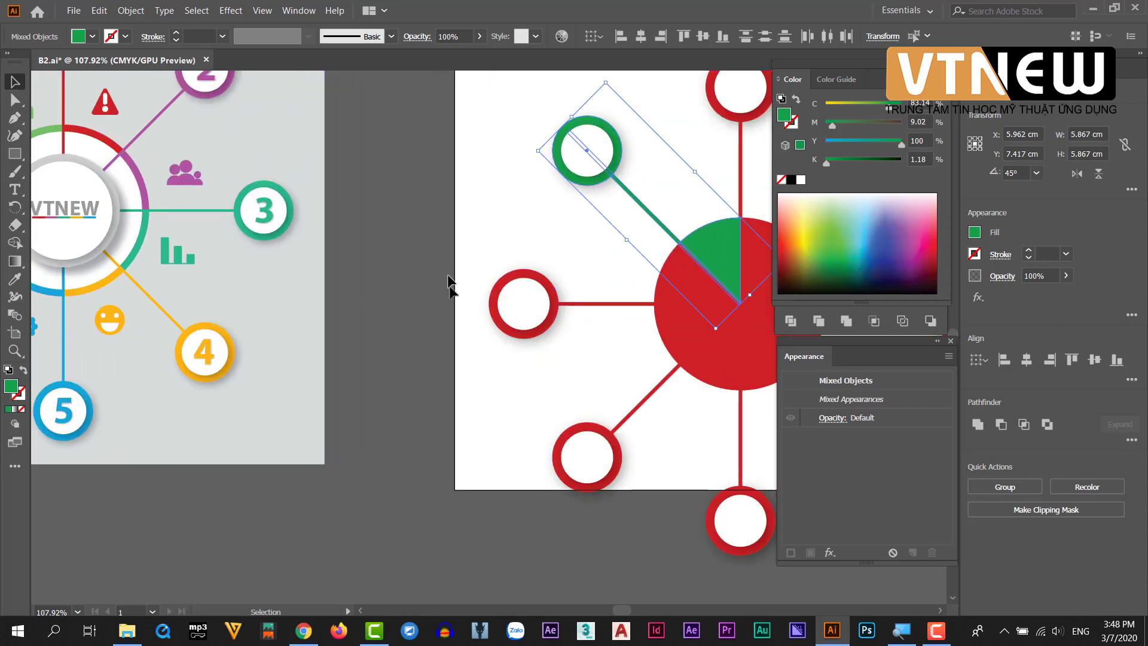
left_click_drag(443, 283, 648, 314)
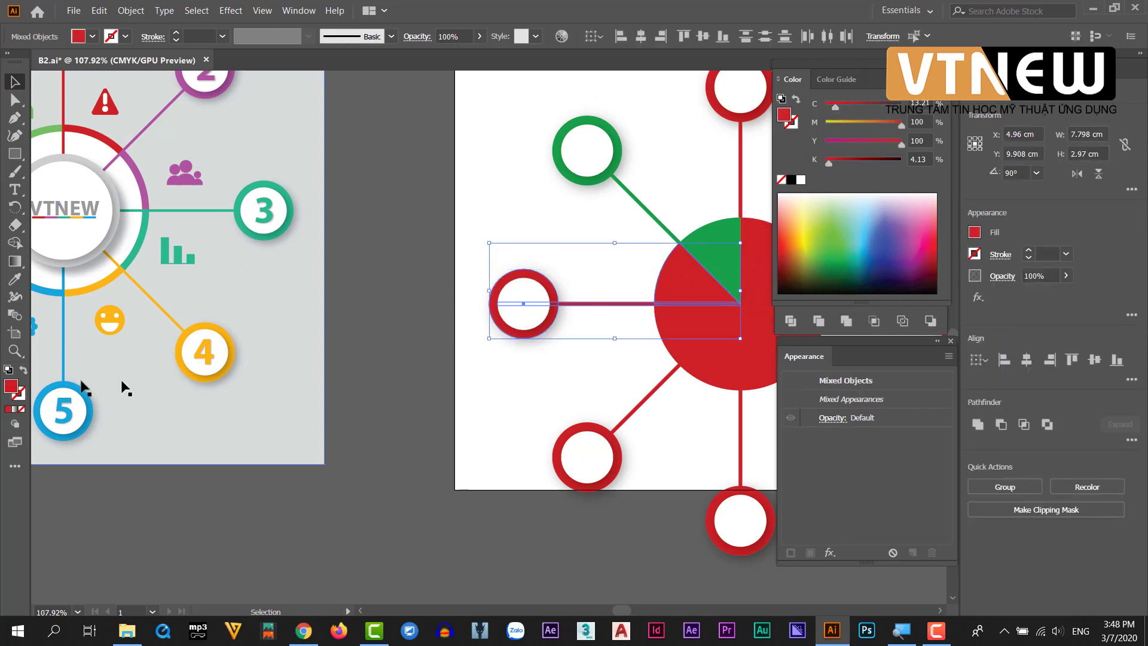
double_click(13, 388)
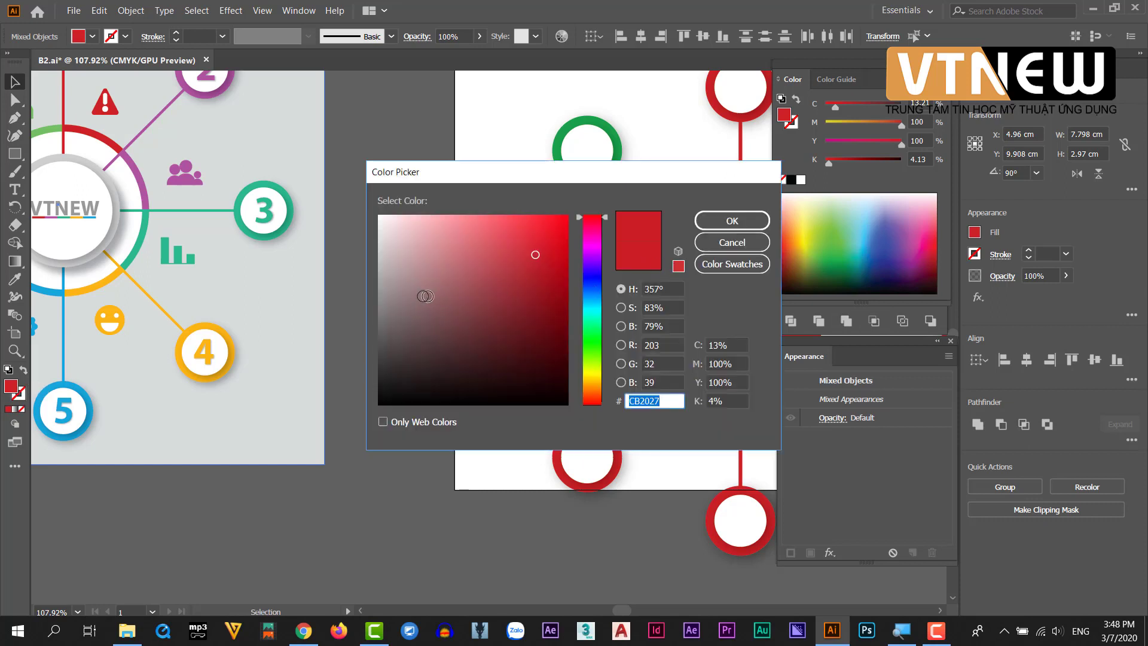
left_click(425, 296)
left_click(714, 223)
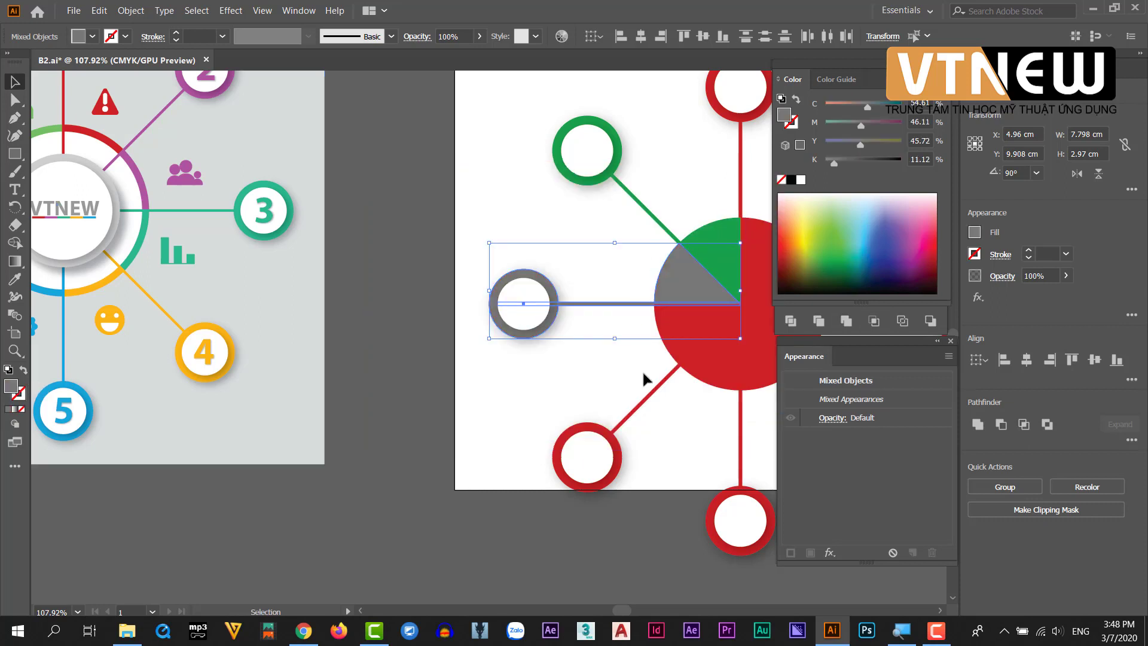
left_click_drag(641, 402, 541, 338)
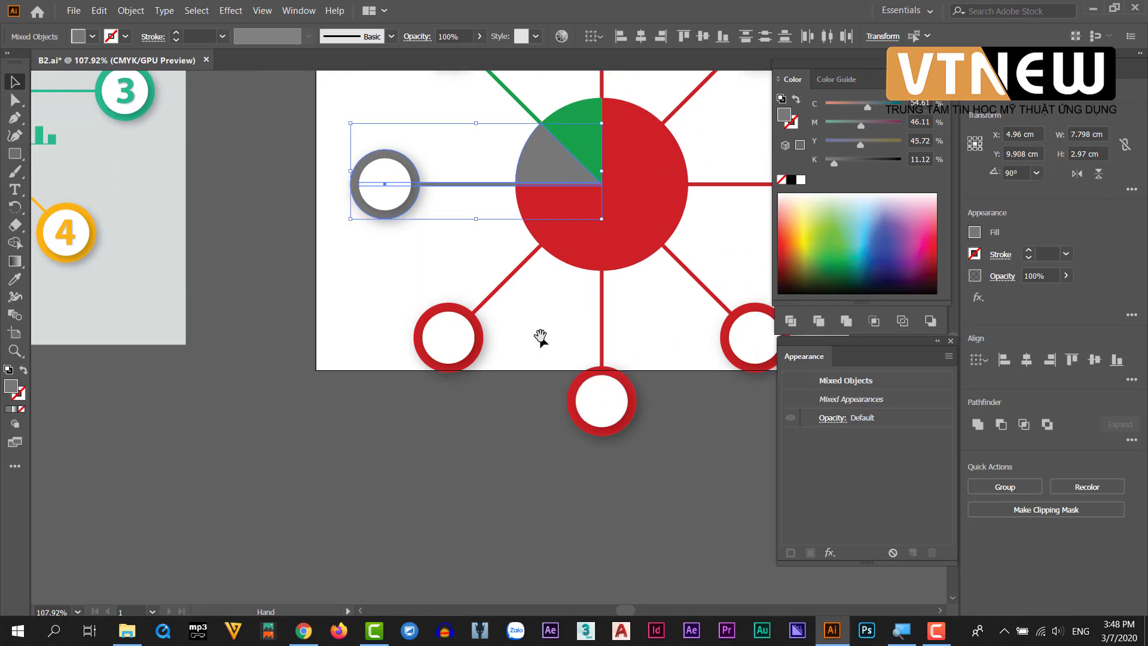
left_click(538, 410)
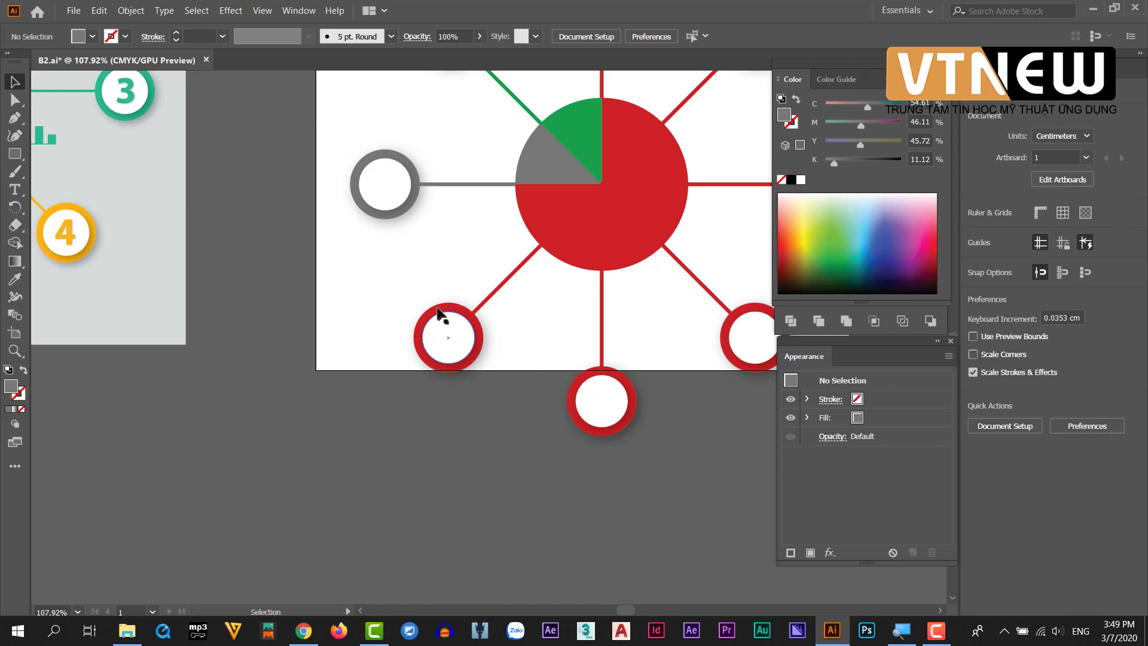
Colour the lower-left ring and spoke line purple
left_click_drag(495, 358, 537, 219)
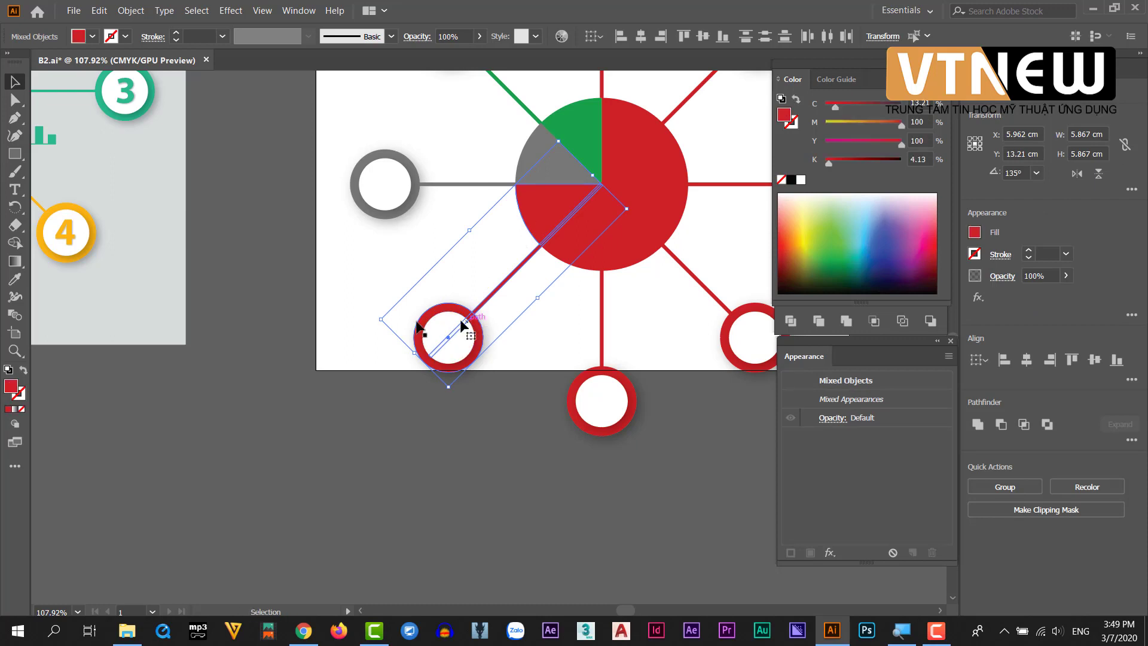
mouse_move(245, 323)
left_mouse_down()
mouse_move(693, 329)
mouse_move(446, 339)
left_mouse_up()
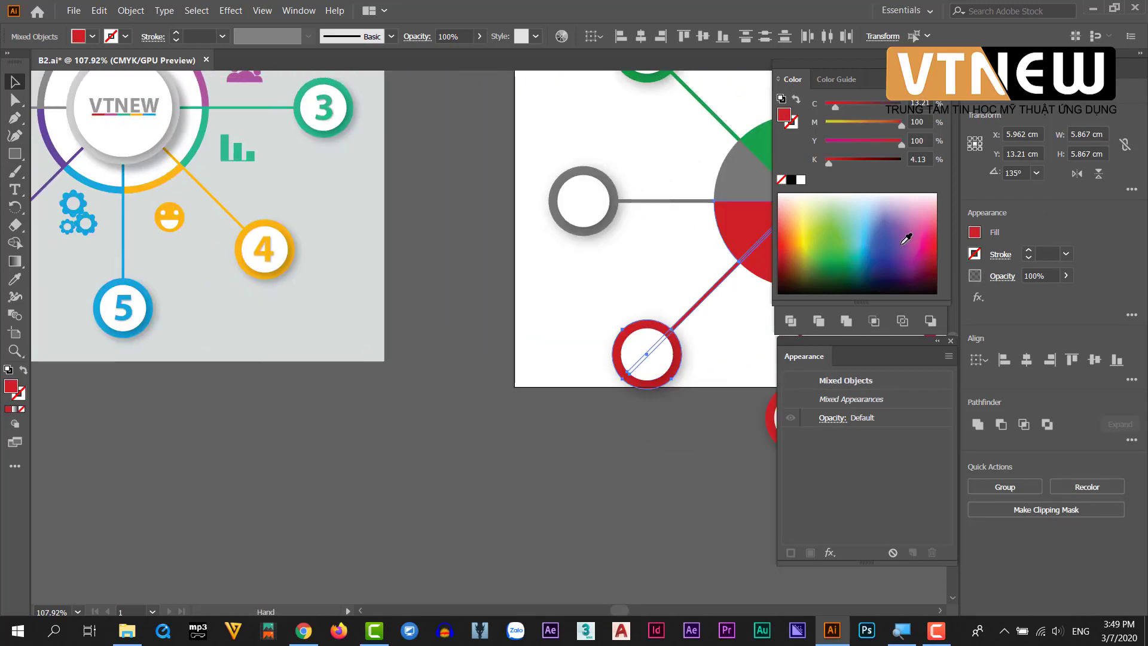
left_click(900, 235)
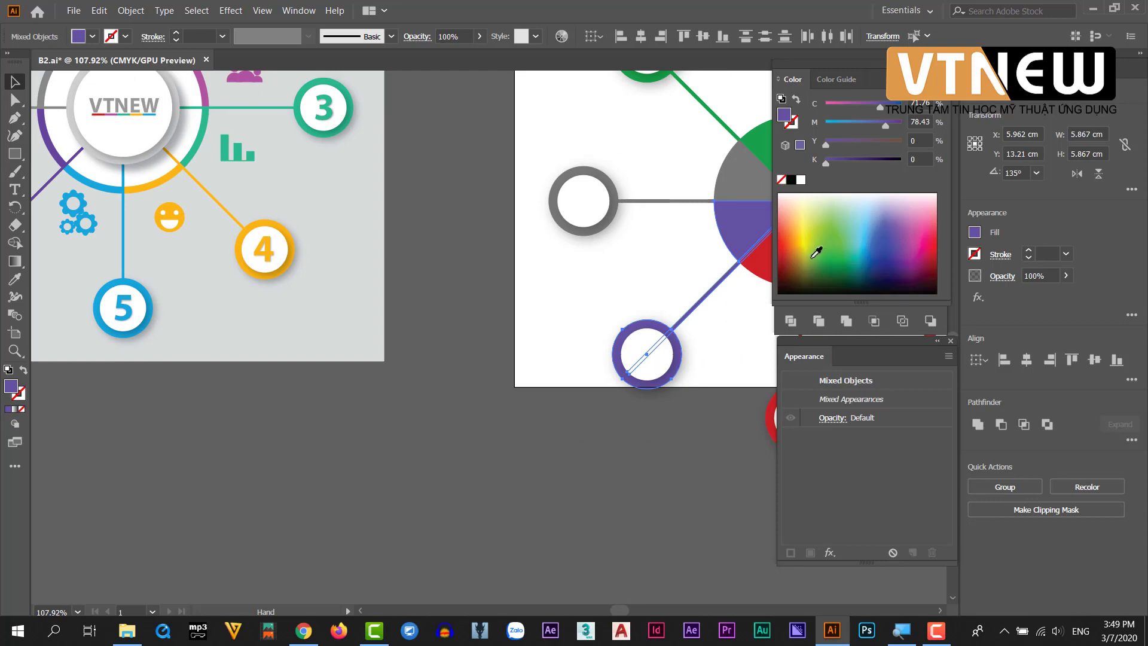
left_click_drag(724, 312, 569, 346)
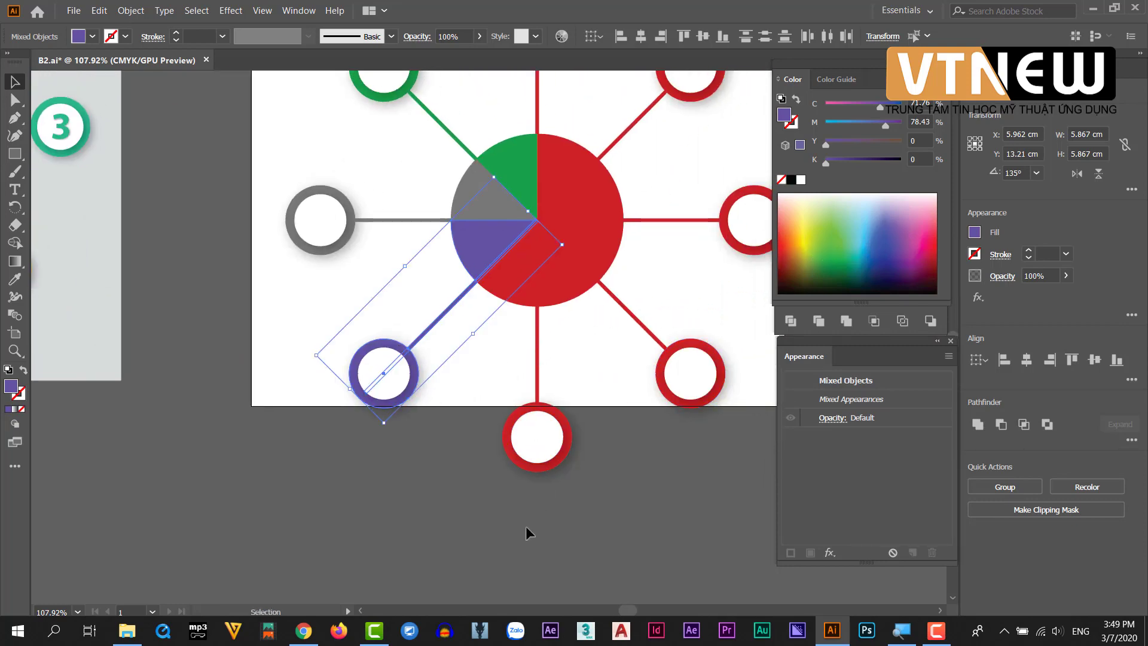
Select the bottom ring, vertical line and pie wedge, and colour them a deep blue
left_click(527, 532)
left_click_drag(565, 462, 576, 464)
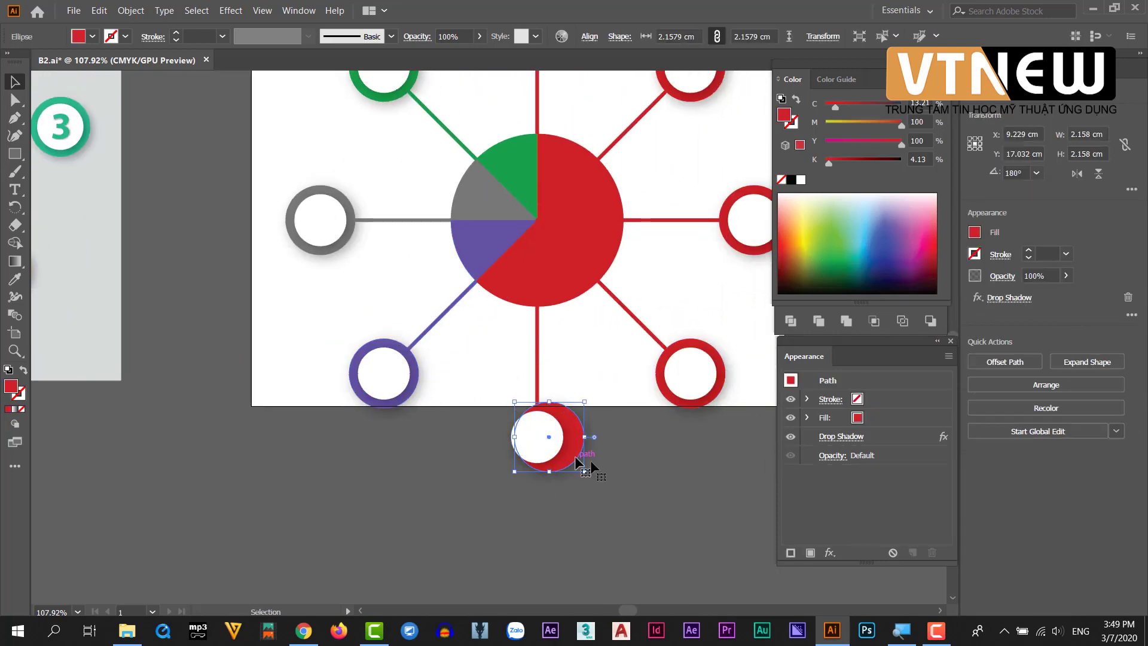
key("ctrl+z")
left_click(537, 369, "shift")
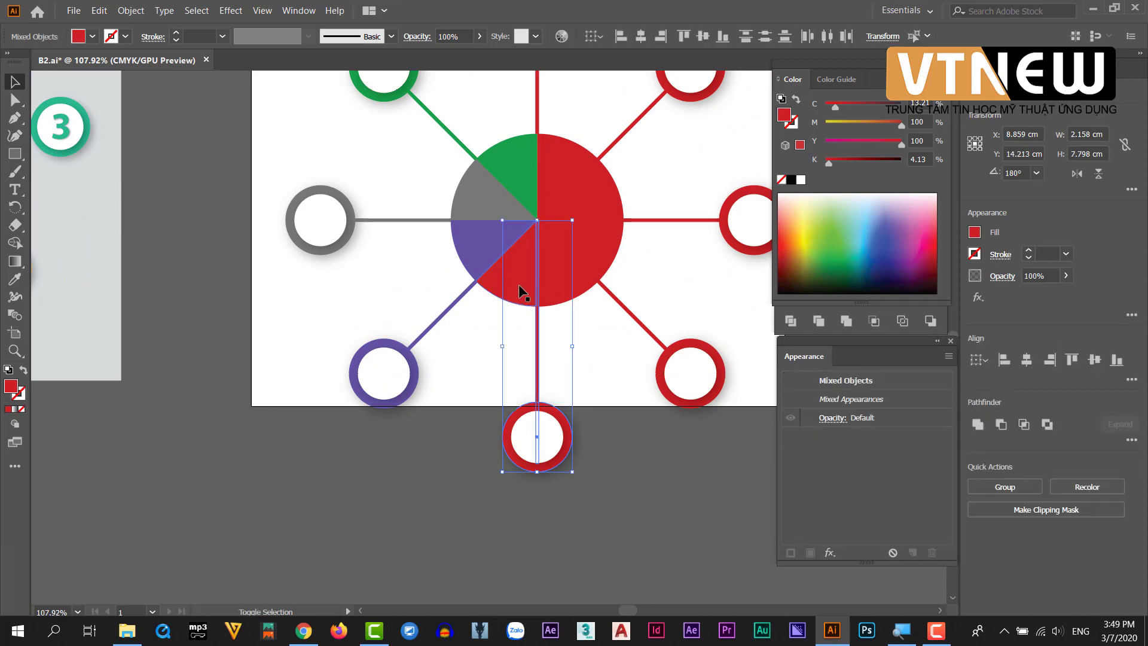
left_click(519, 285, "shift")
left_click_drag(448, 313, 559, 327)
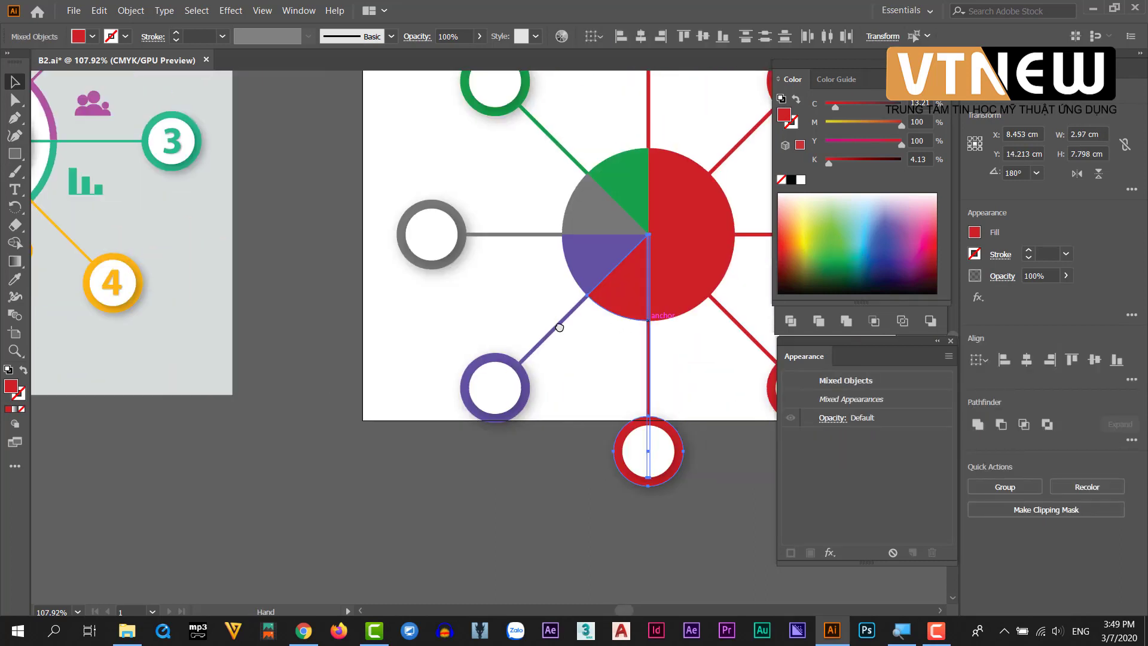
left_click(866, 240)
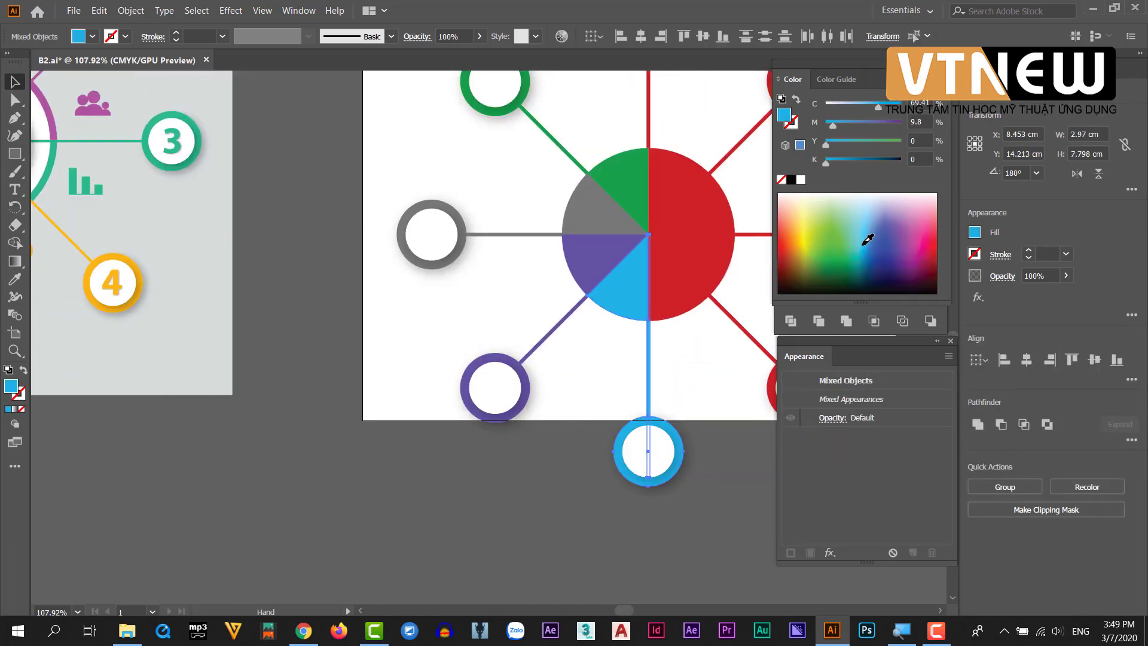
left_click(868, 241)
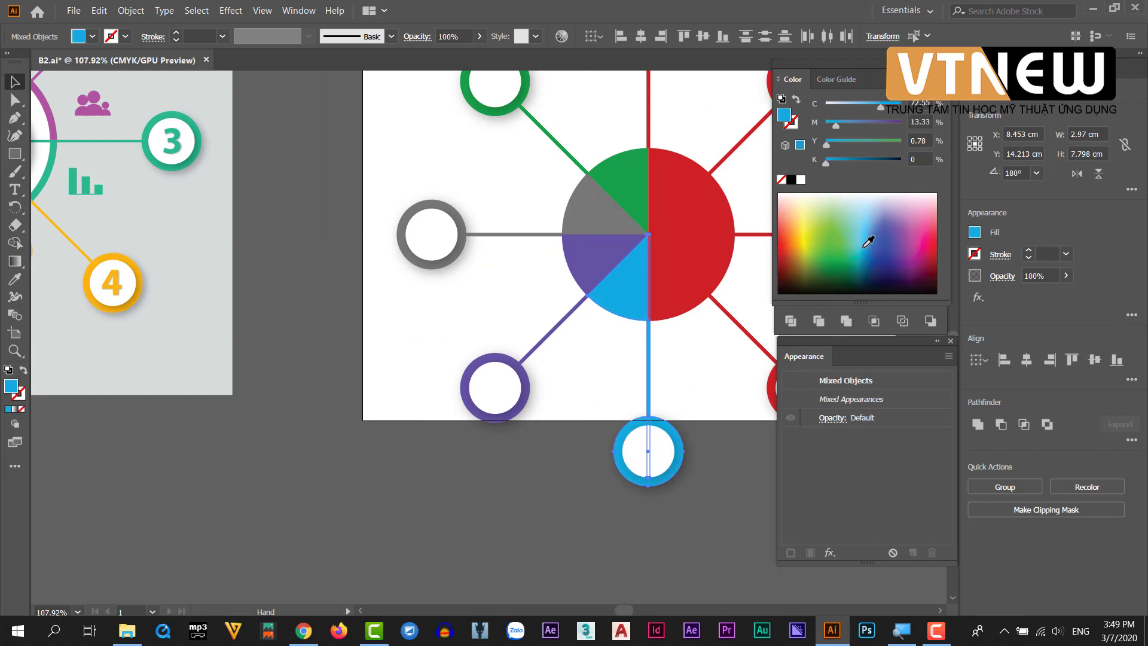
left_click_drag(640, 367, 583, 354)
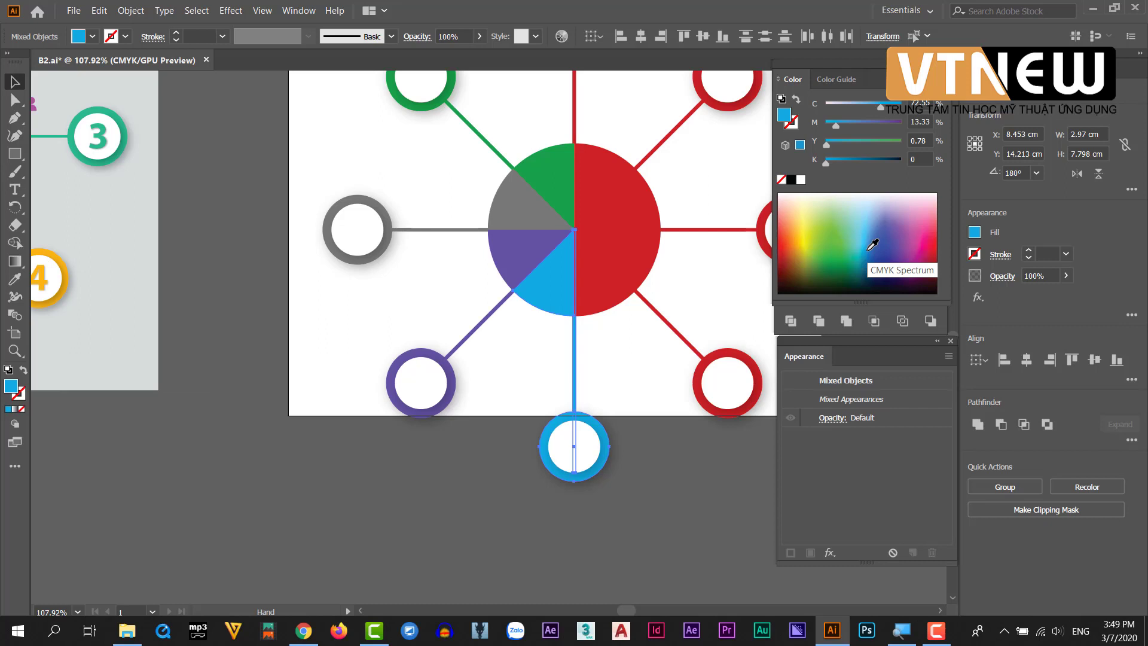
left_click(870, 244)
mouse_move(743, 353)
left_mouse_down()
mouse_move(512, 371)
mouse_move(828, 355)
left_mouse_up()
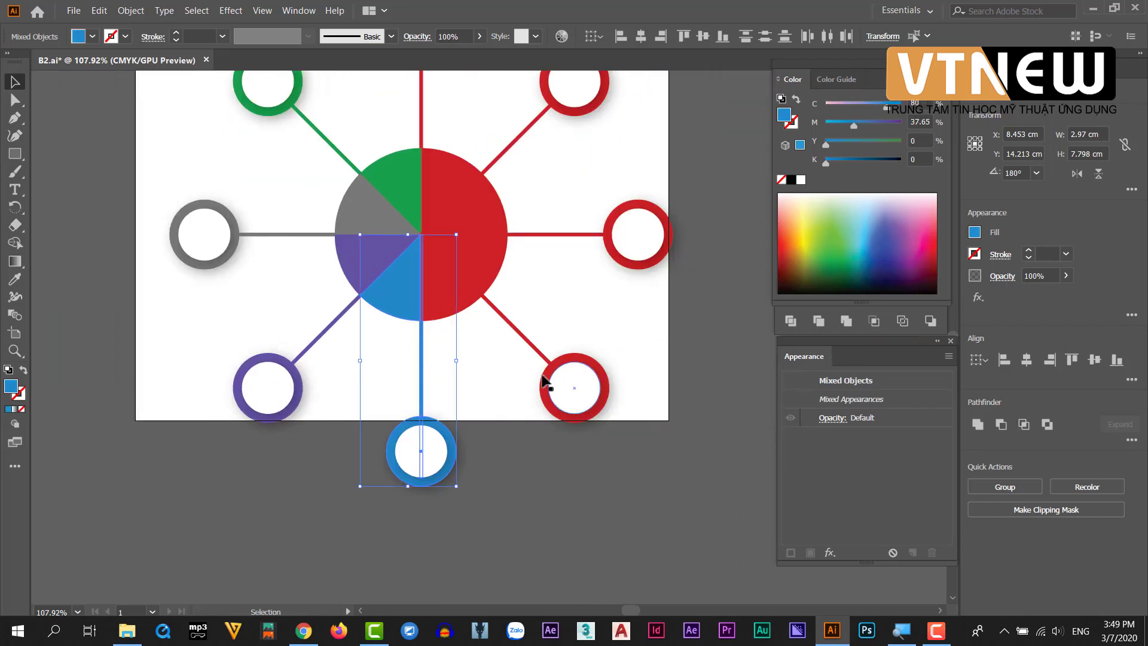
Colour the lower-right ring and line orange
left_click(543, 379)
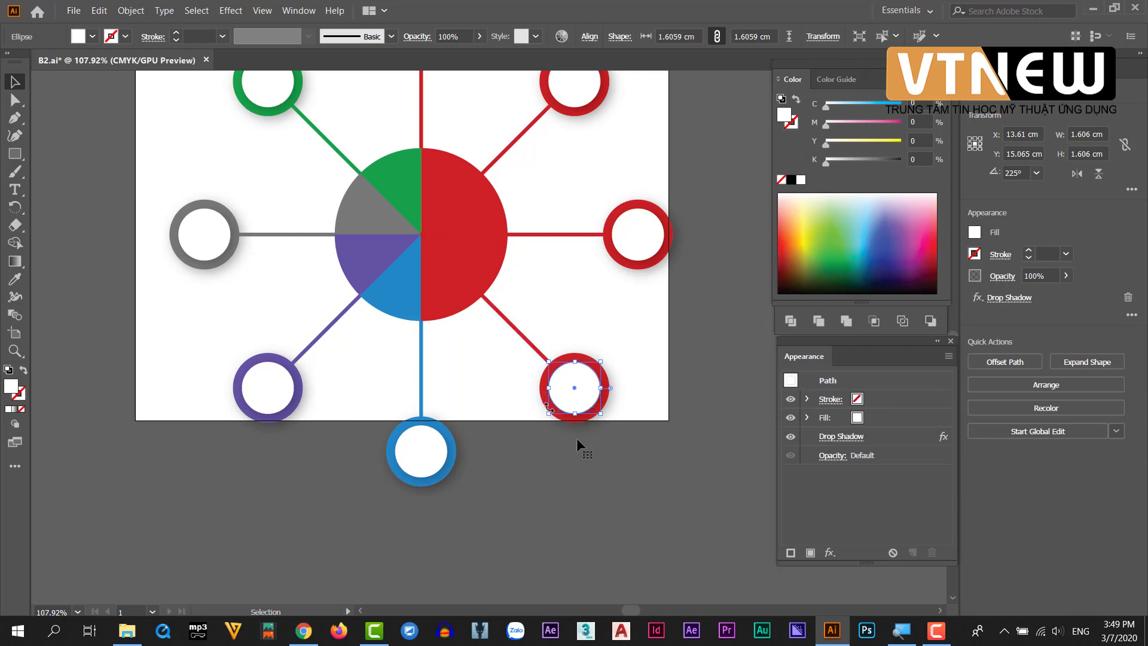
left_click(496, 308, "shift")
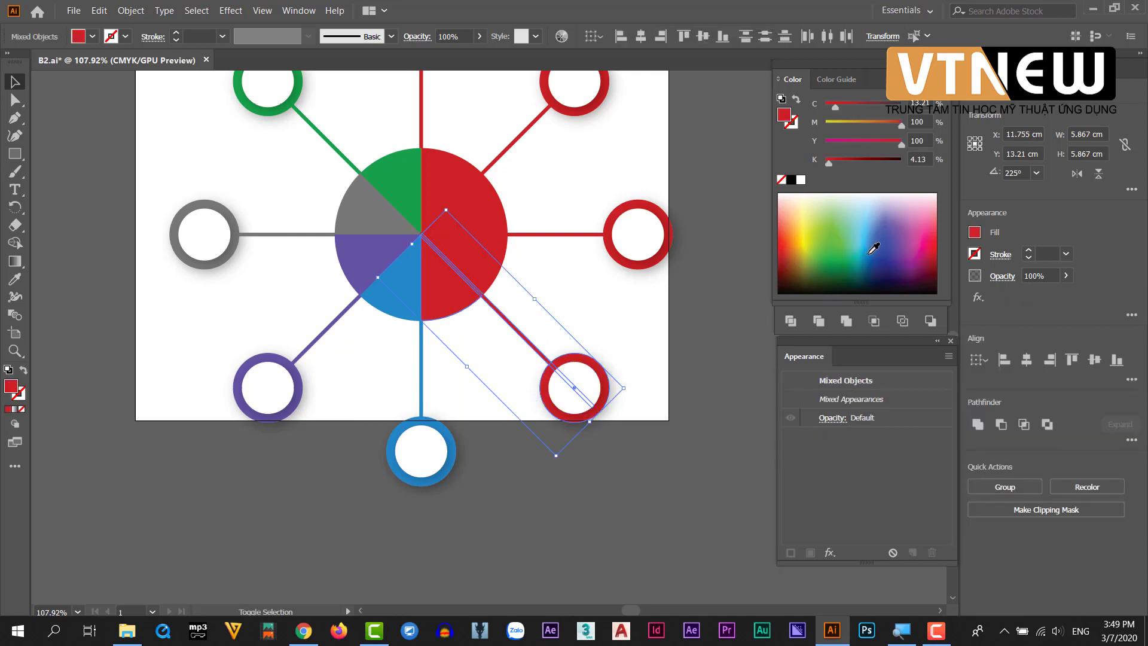
left_click(798, 238)
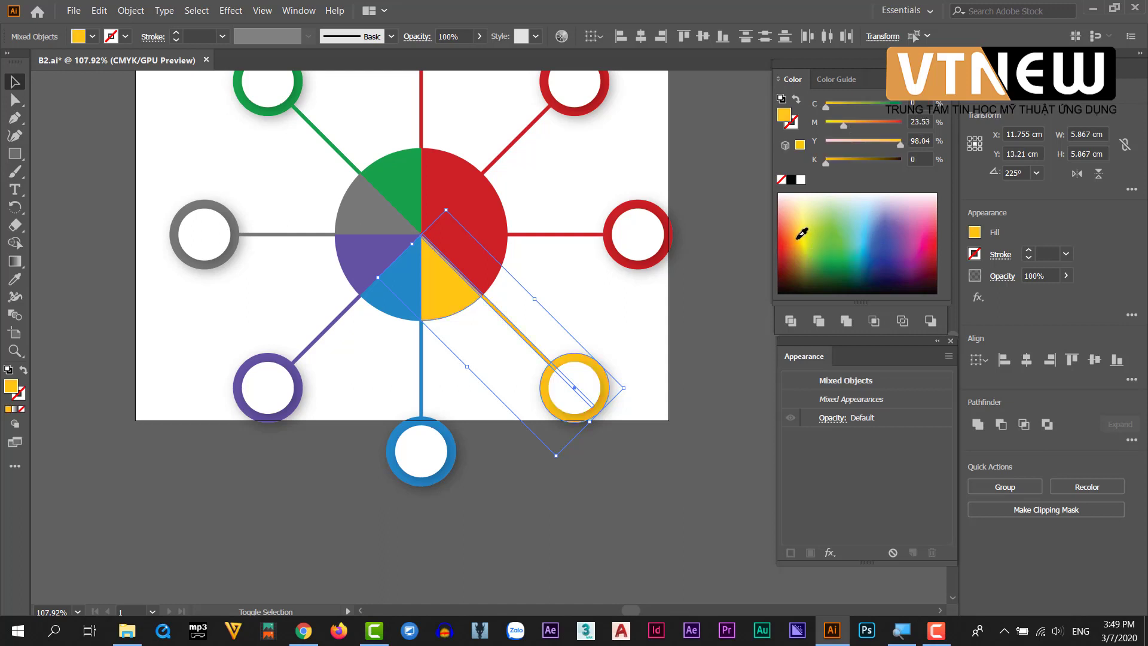
left_click(798, 235)
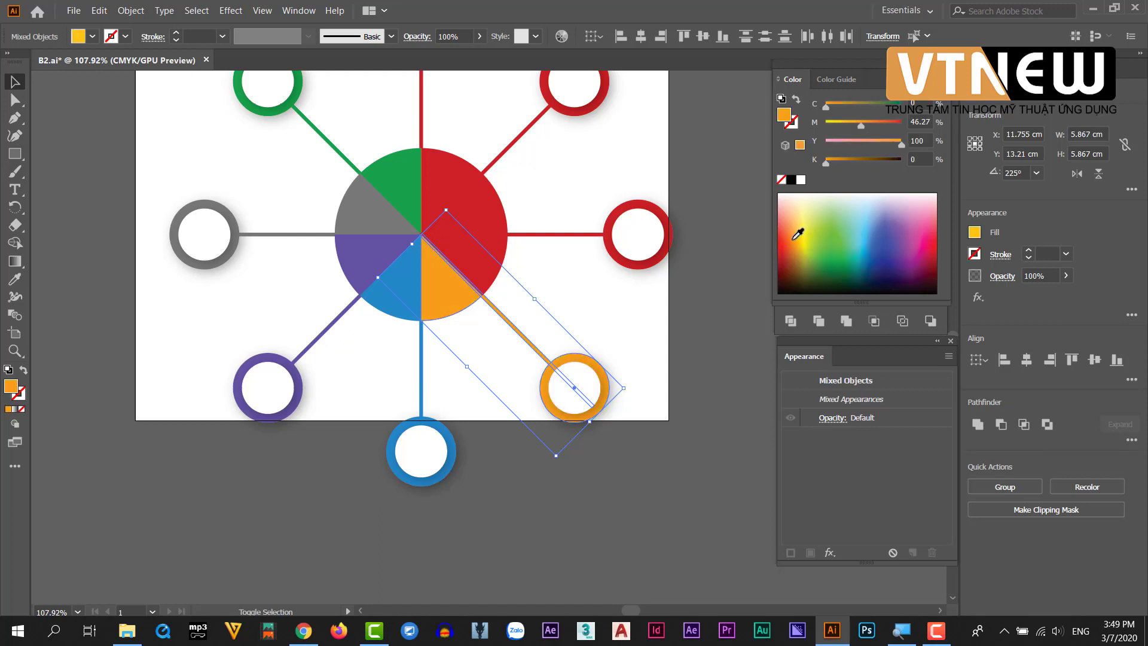
left_click(725, 357)
Colour the right ring, connector line and pie wedge dark green
left_click_drag(505, 333, 601, 389)
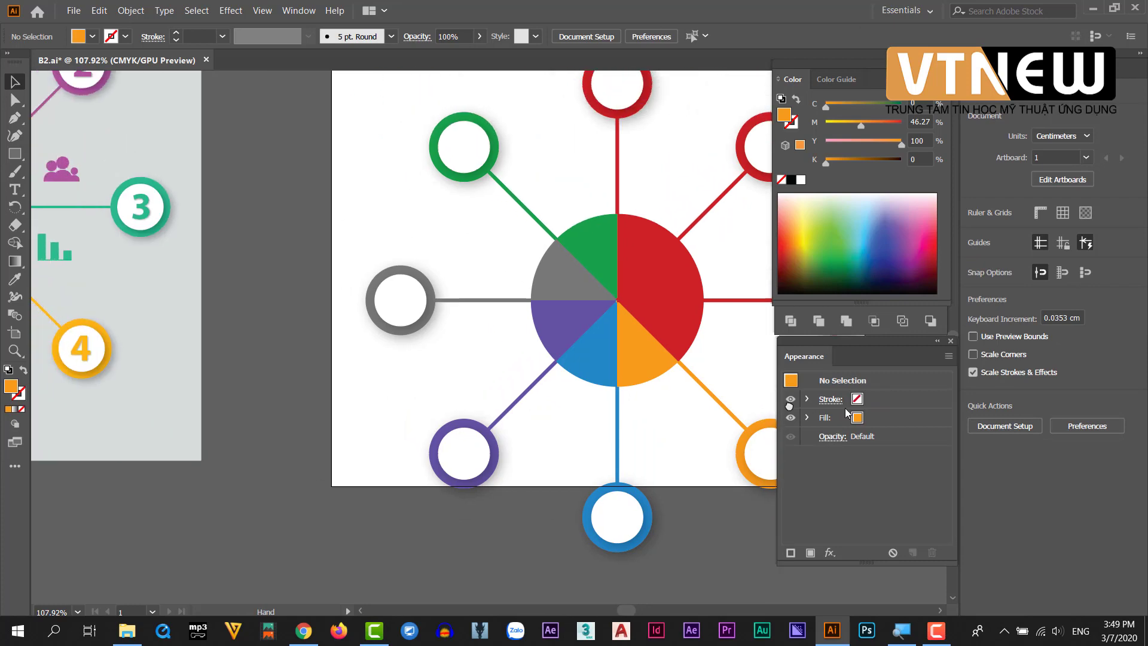
scroll(601, 390, "right", 5)
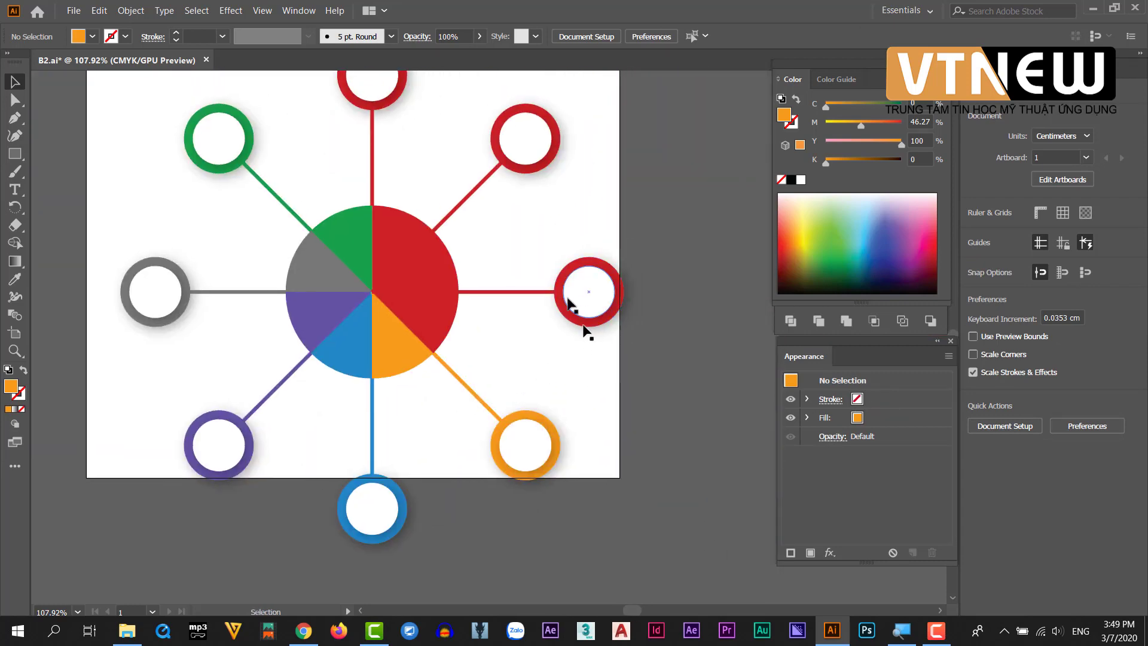
left_click_drag(632, 349, 489, 273)
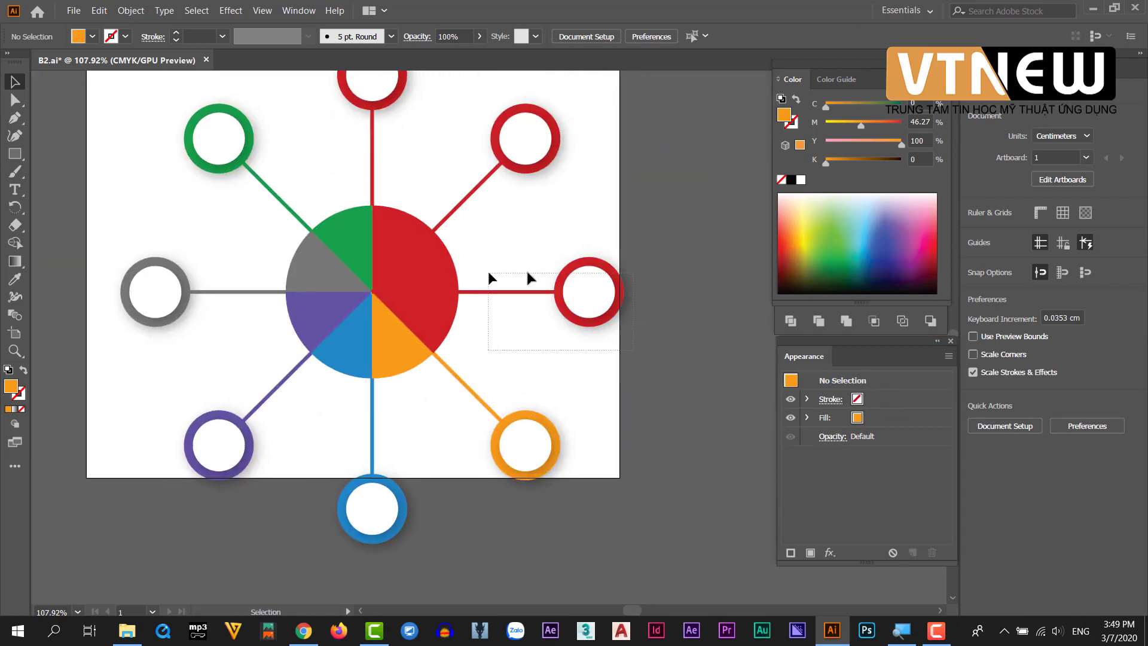
left_click(449, 317, "shift")
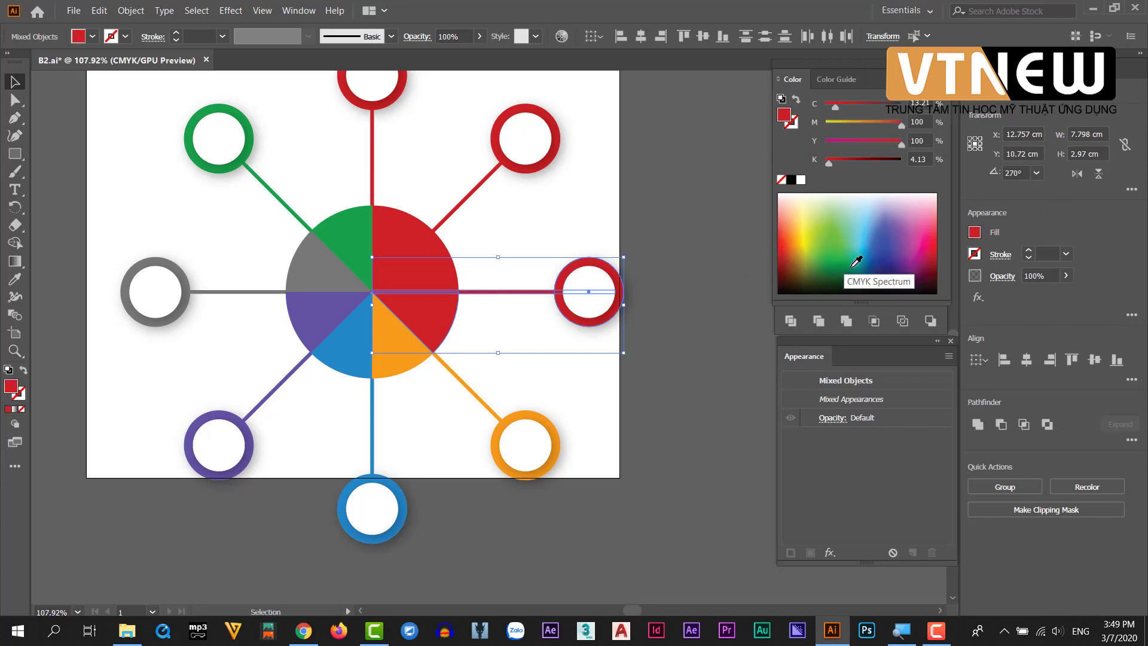
left_click(856, 261)
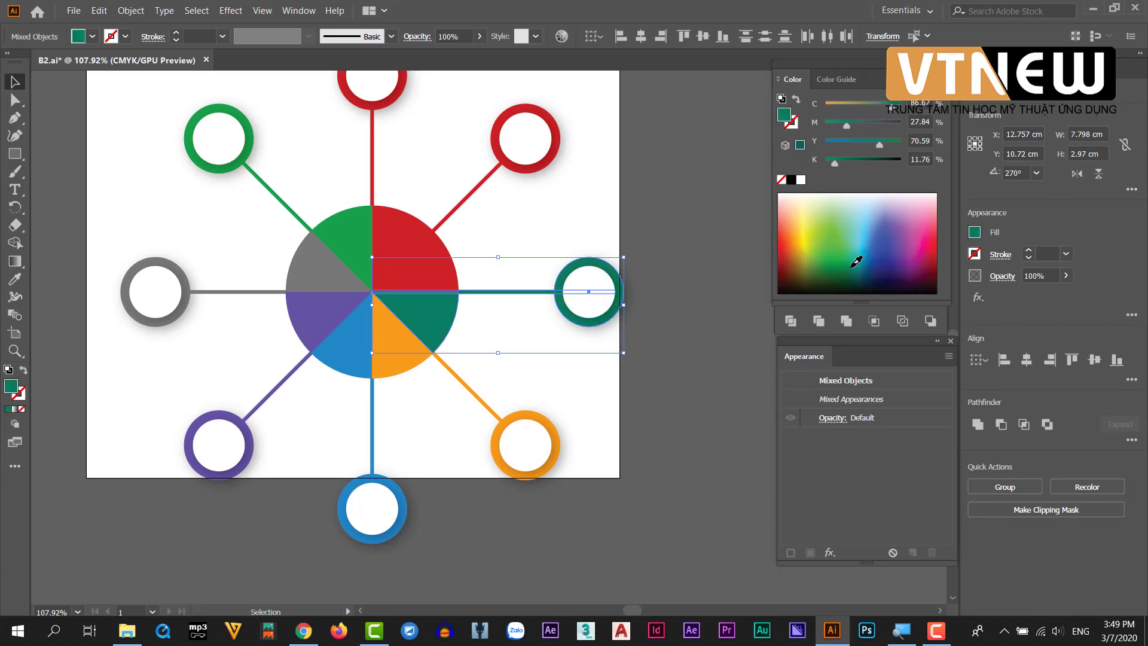
left_click(660, 432)
Colour the upper-right ring and line pink, then zoom out beside the reference
left_click_drag(661, 385, 635, 313)
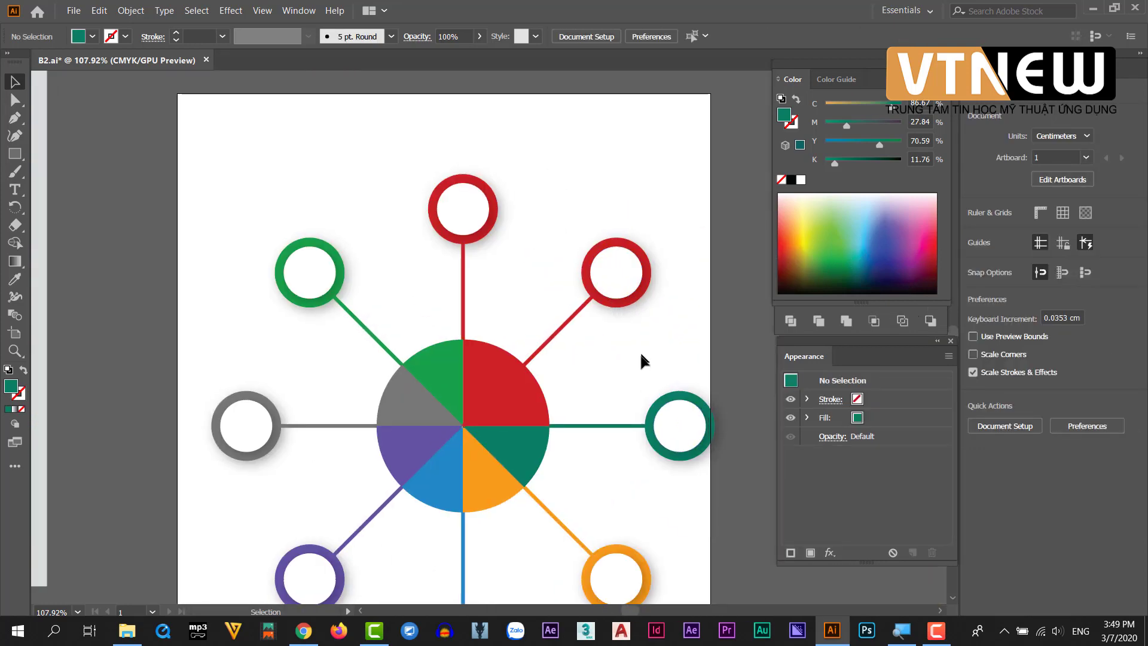
left_click_drag(640, 358, 568, 264)
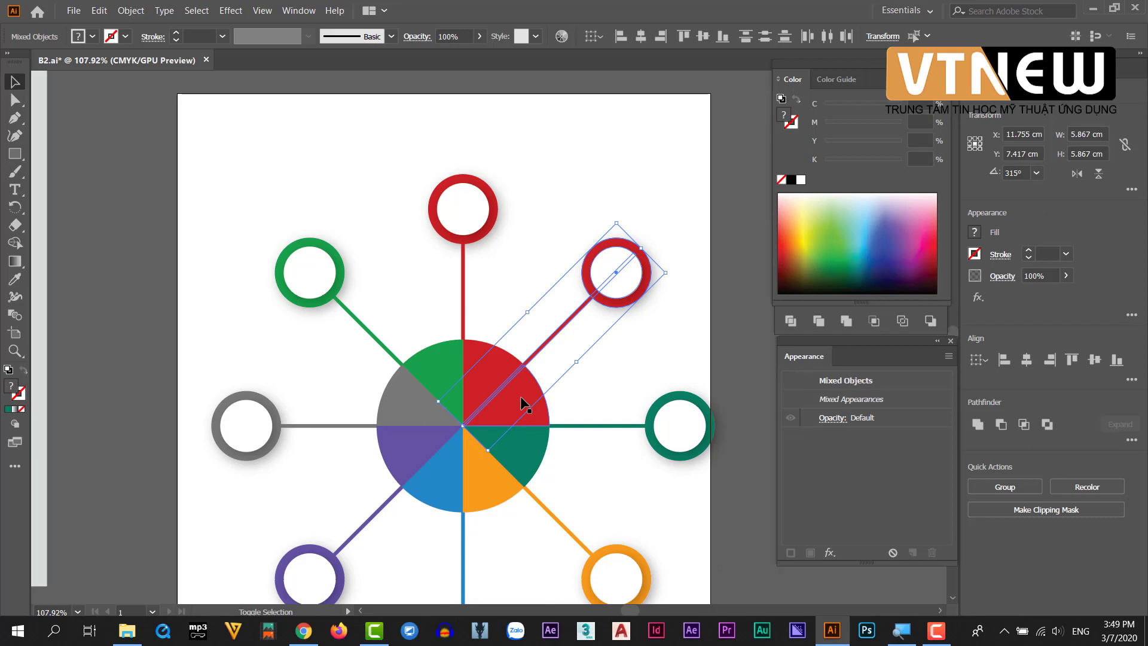
left_click(617, 274, "shift")
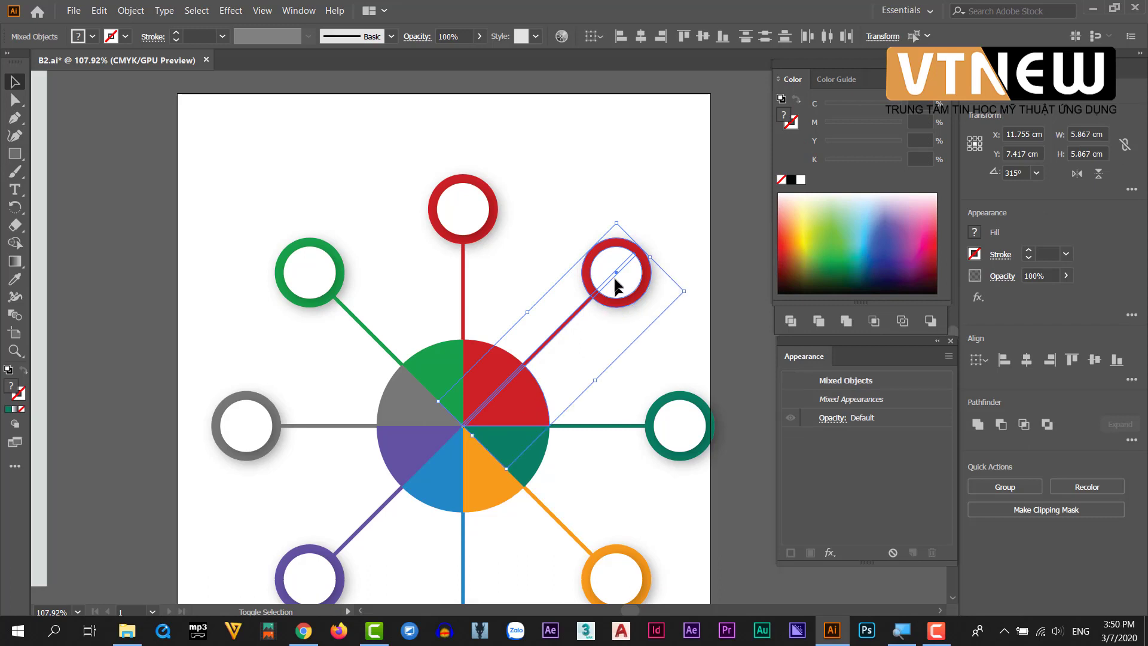
left_click(563, 327, "shift")
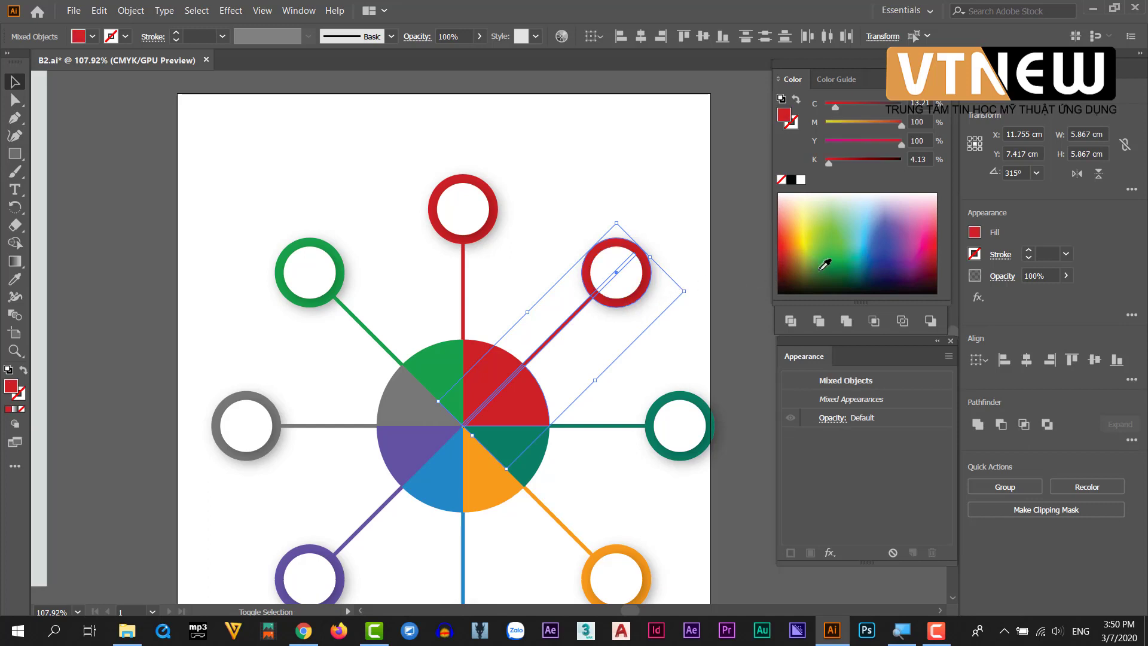
left_click(923, 222)
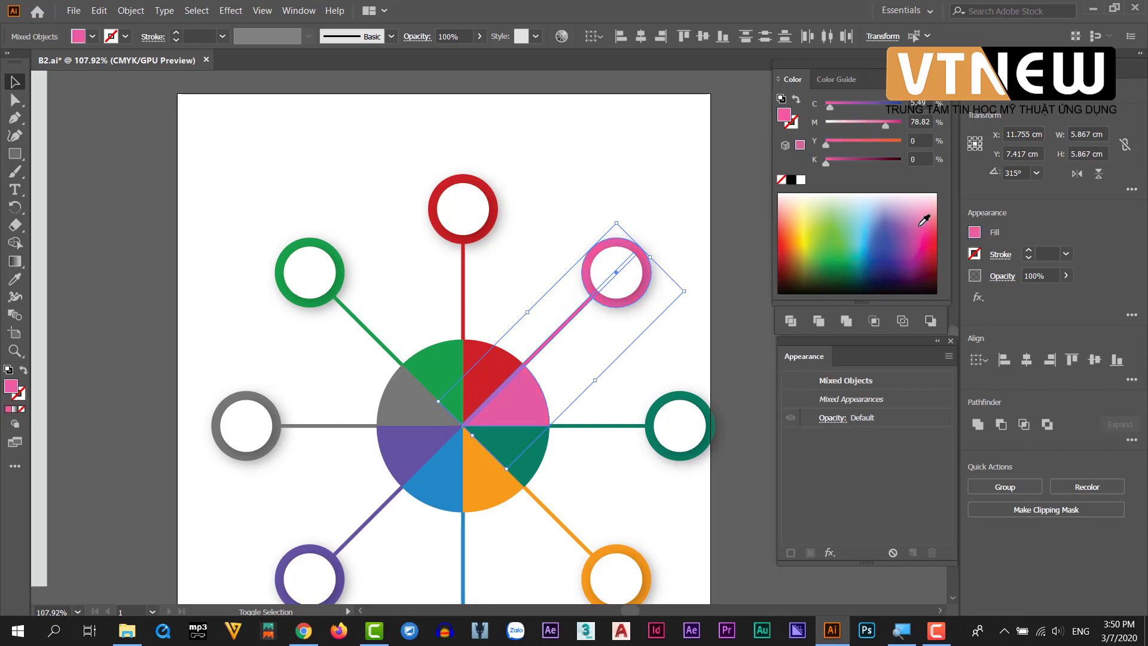
left_click(919, 224)
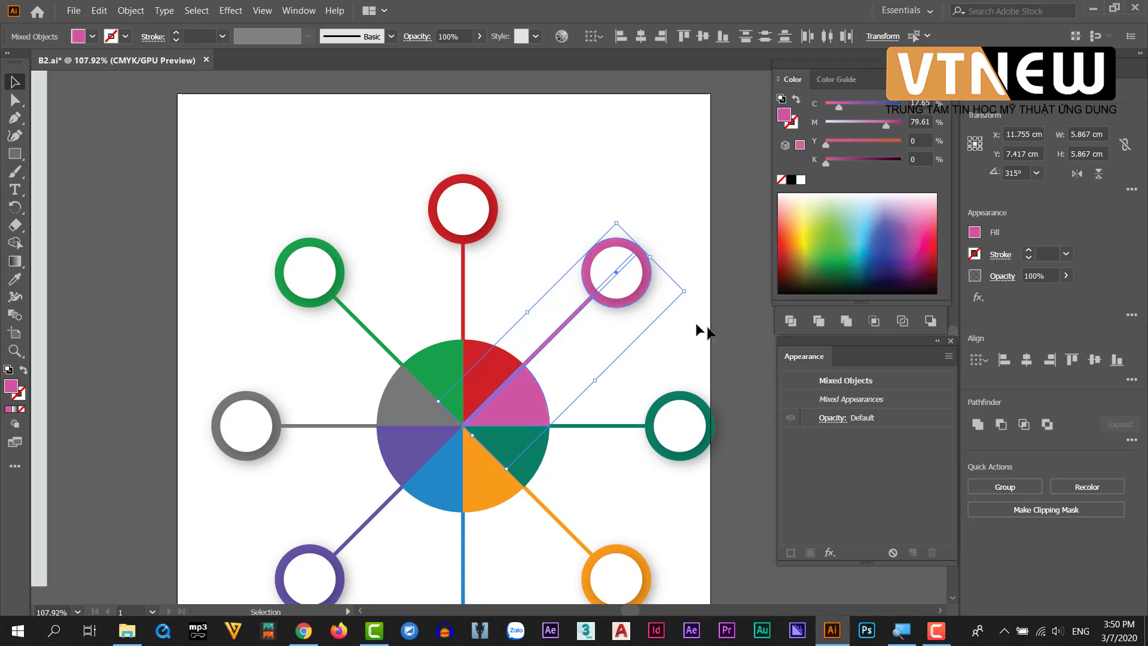
left_click(726, 339)
left_click(585, 338, "alt")
left_click_drag(563, 422, 593, 379)
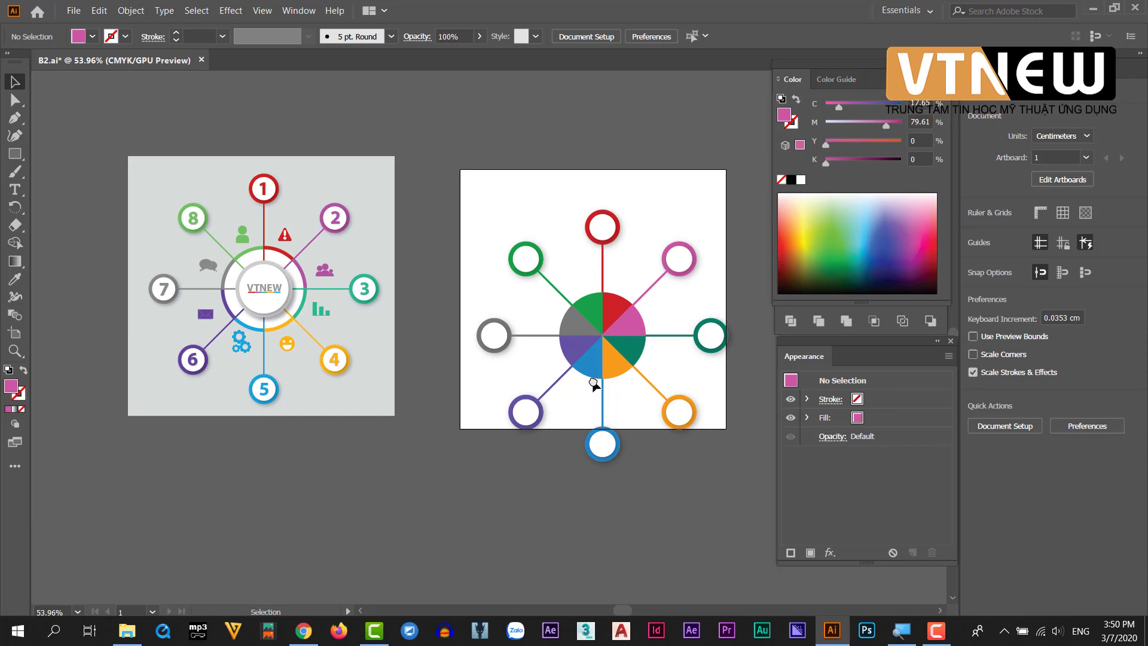
left_click_drag(616, 339, 771, 452)
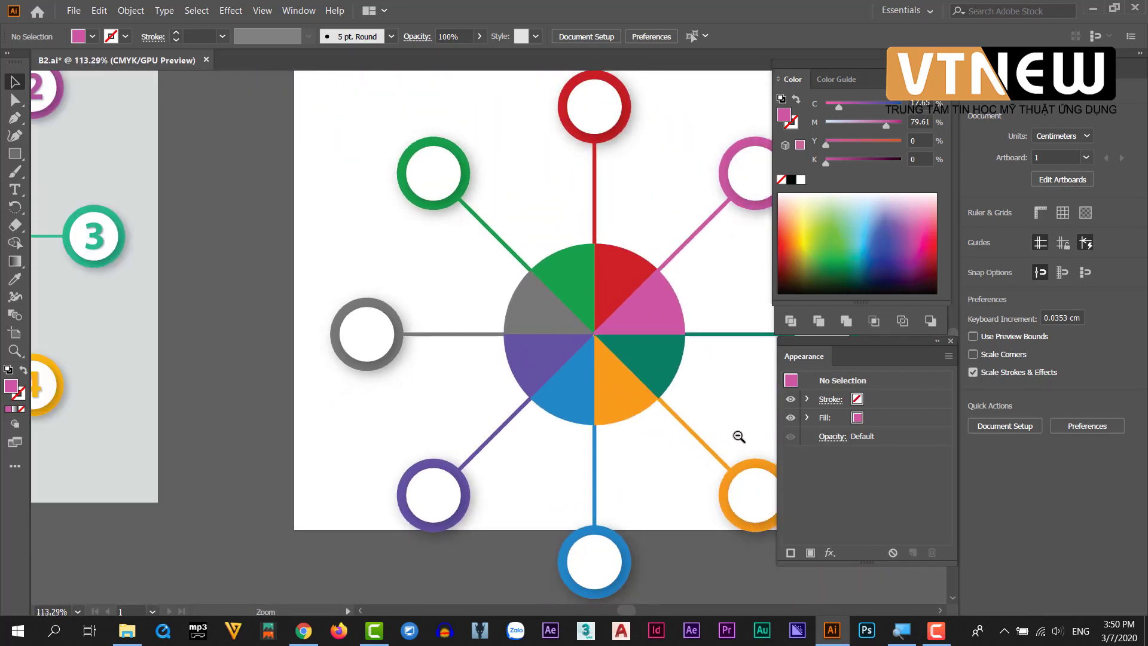
left_click_drag(771, 452, 632, 196)
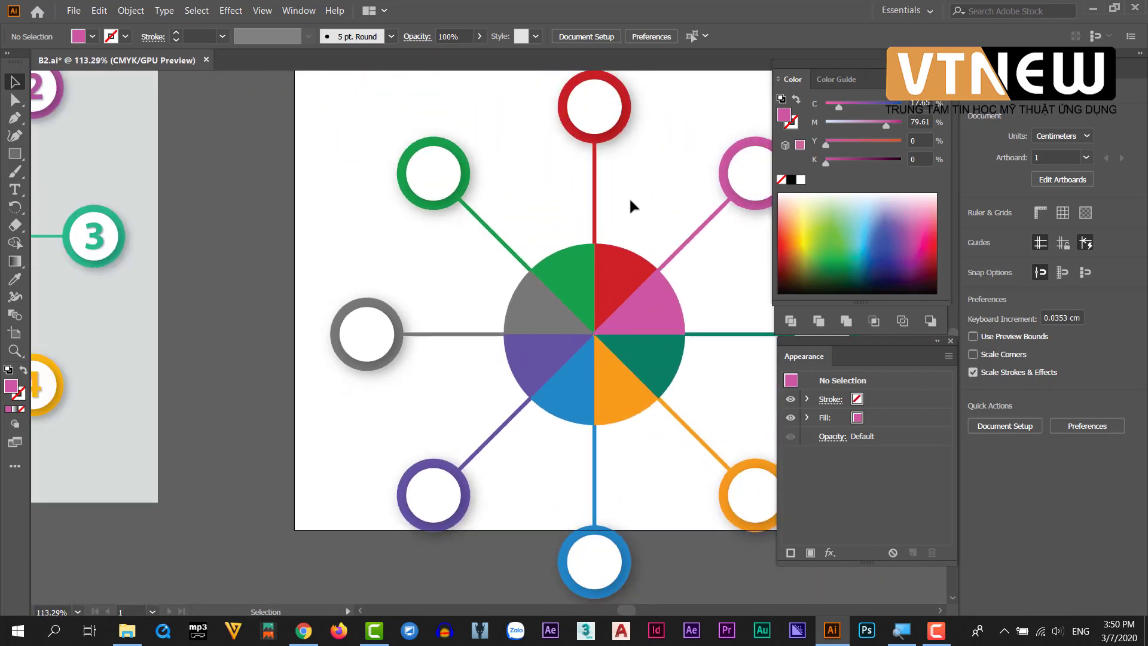
scroll(629, 196, "down", 2)
left_click(617, 267)
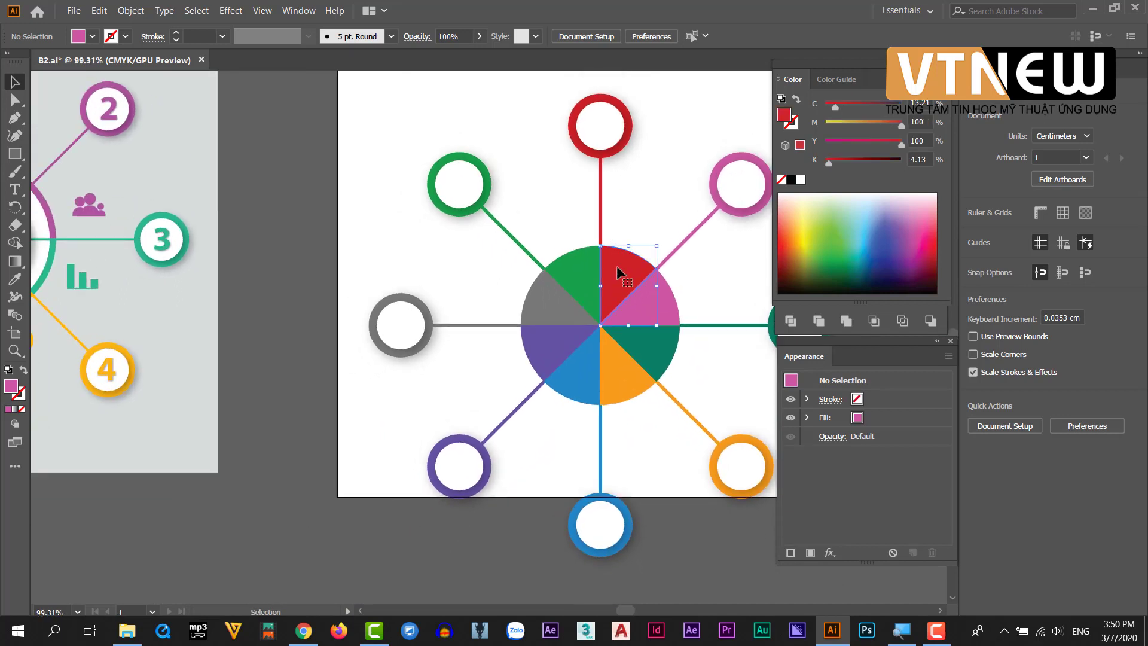
left_click(577, 270, "shift")
left_click(541, 350, "shift")
left_click(579, 374, "shift")
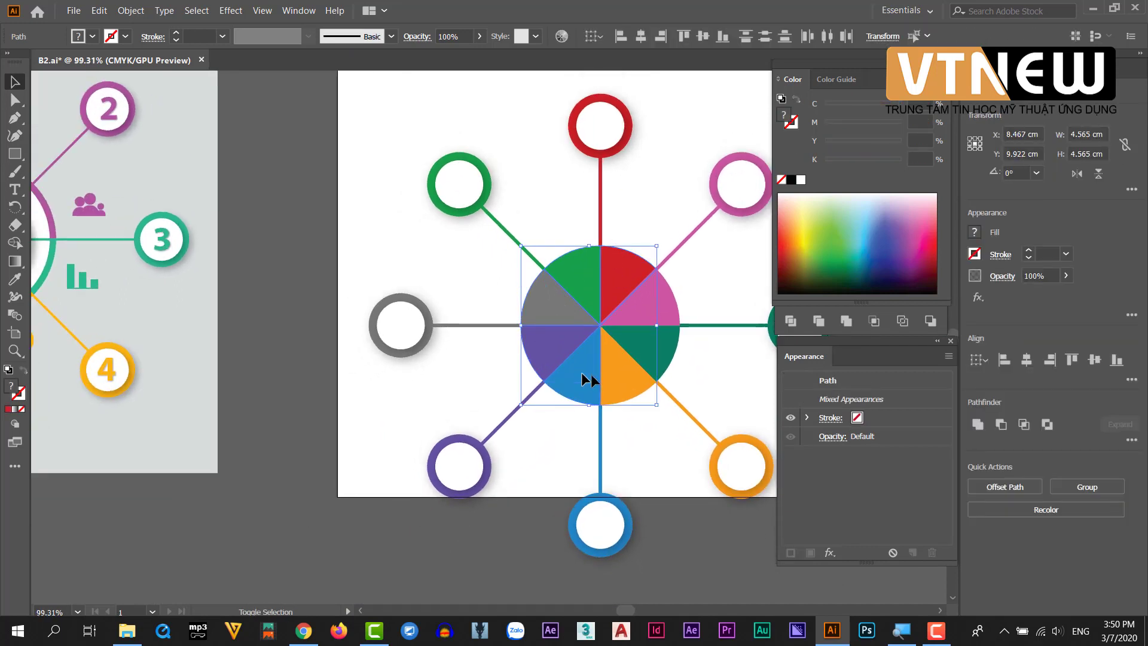
left_click(644, 336, "shift")
left_click(666, 307, "shift")
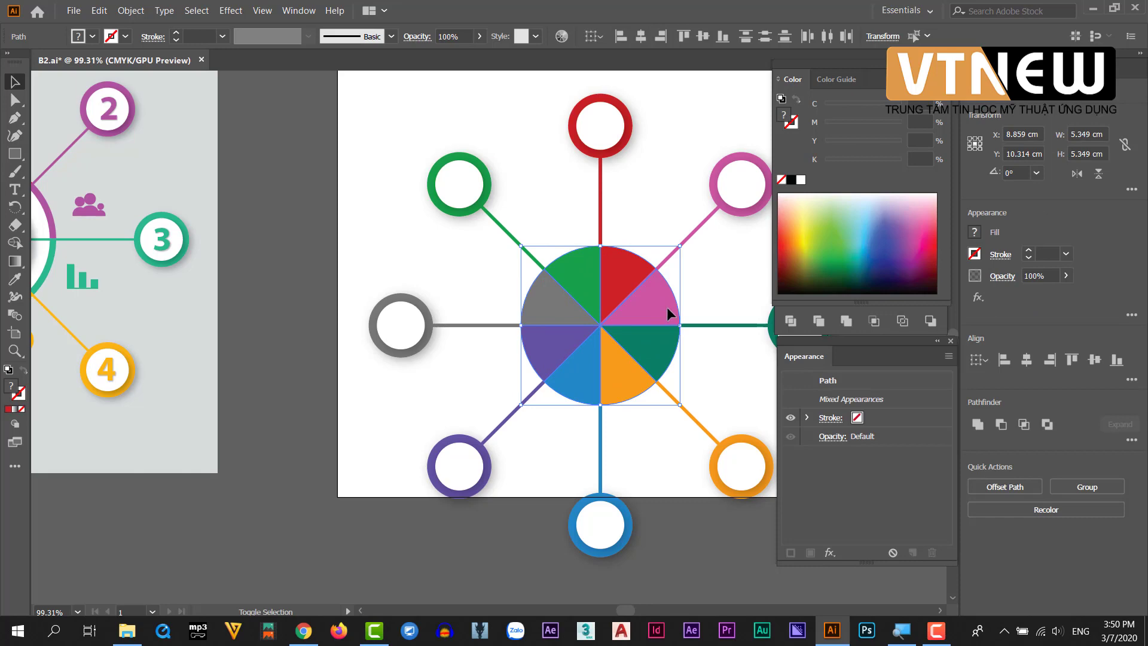
left_click(819, 322)
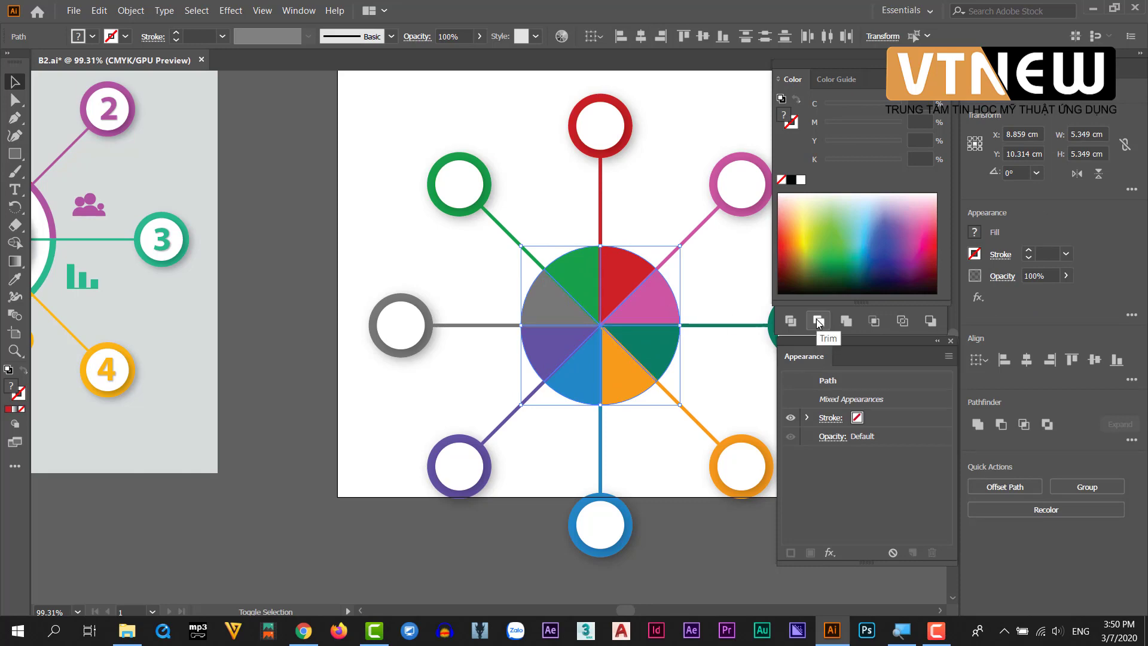
left_click(702, 546)
left_click_drag(573, 258, 658, 263)
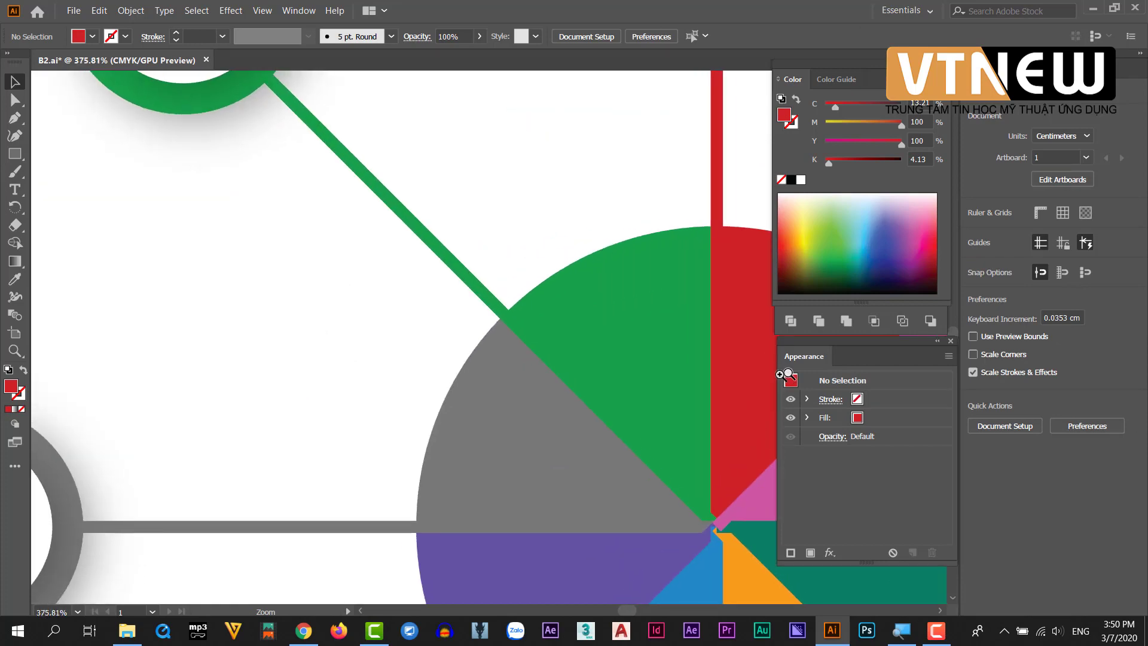
left_click_drag(572, 456, 533, 241)
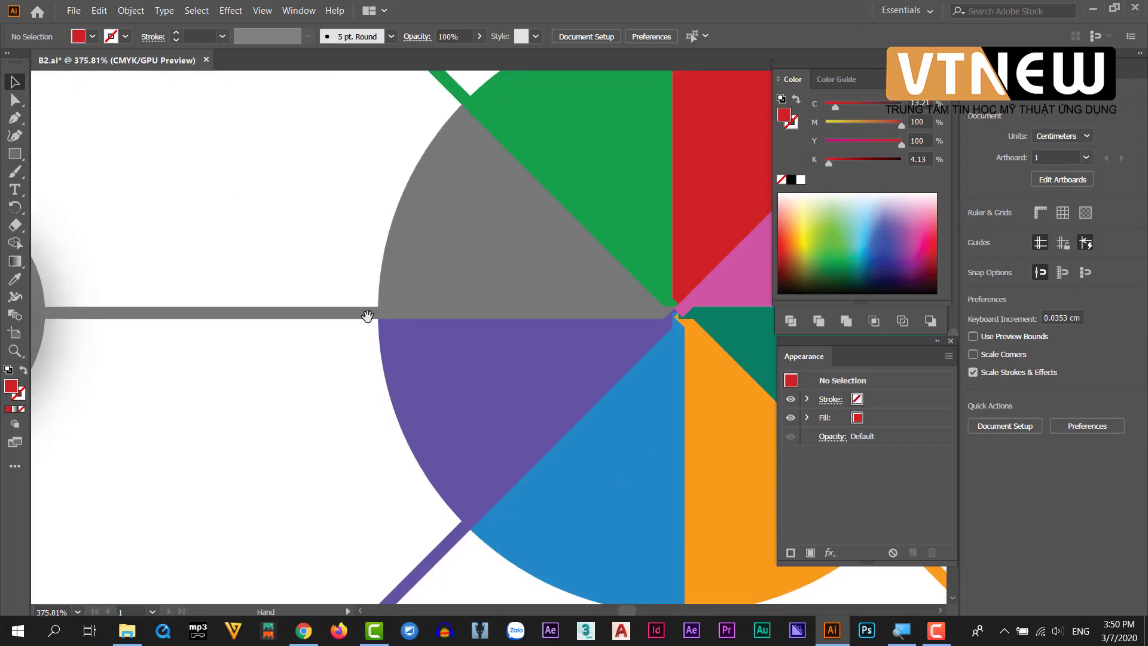
left_click(531, 330, "ctrl+alt")
mouse_move(466, 302)
left_mouse_down()
mouse_move(541, 360)
mouse_move(641, 394)
mouse_move(300, 289)
left_mouse_up()
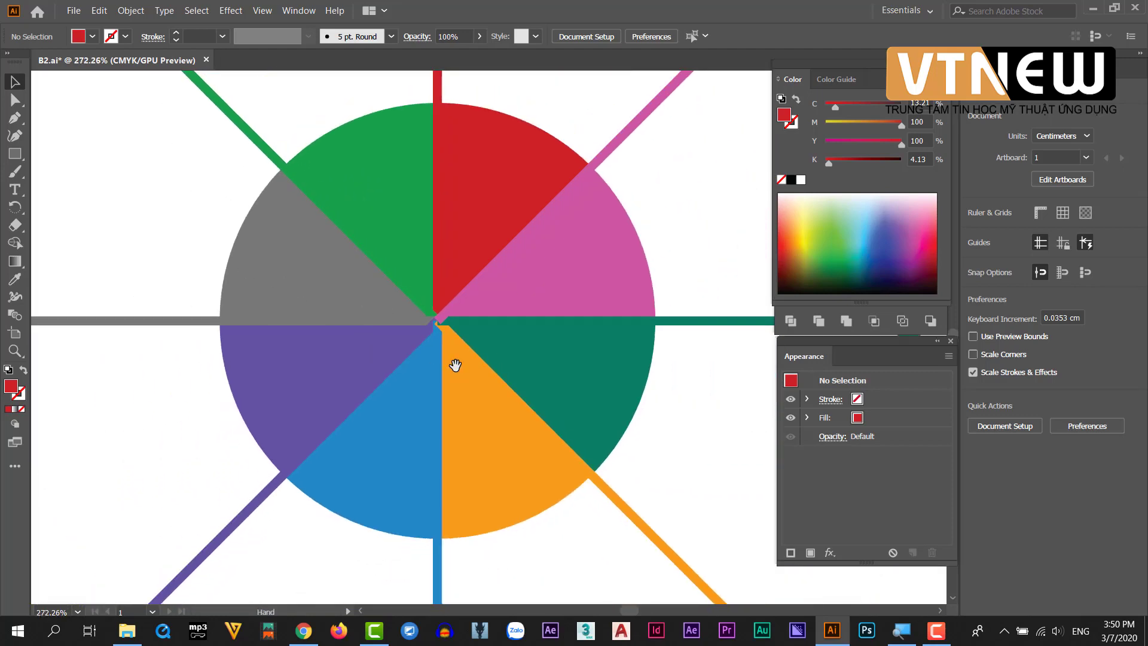
left_click_drag(455, 365, 590, 398)
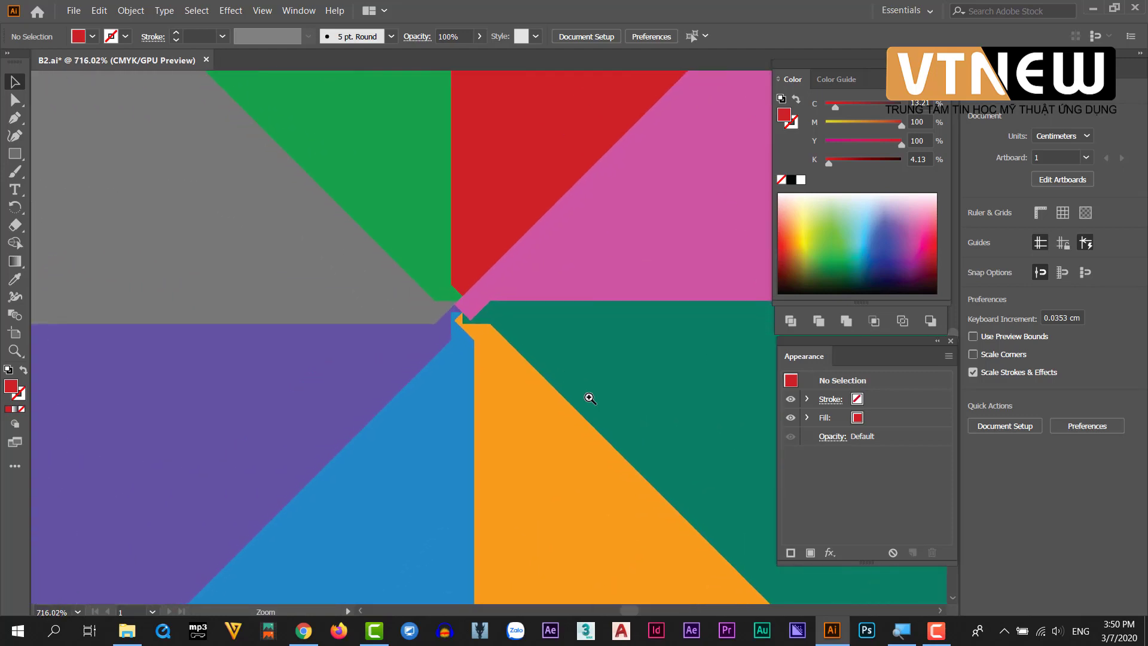
Draw a circle centred on the wheel, scale it to 4.83 cm and fill it white
left_click(15, 154)
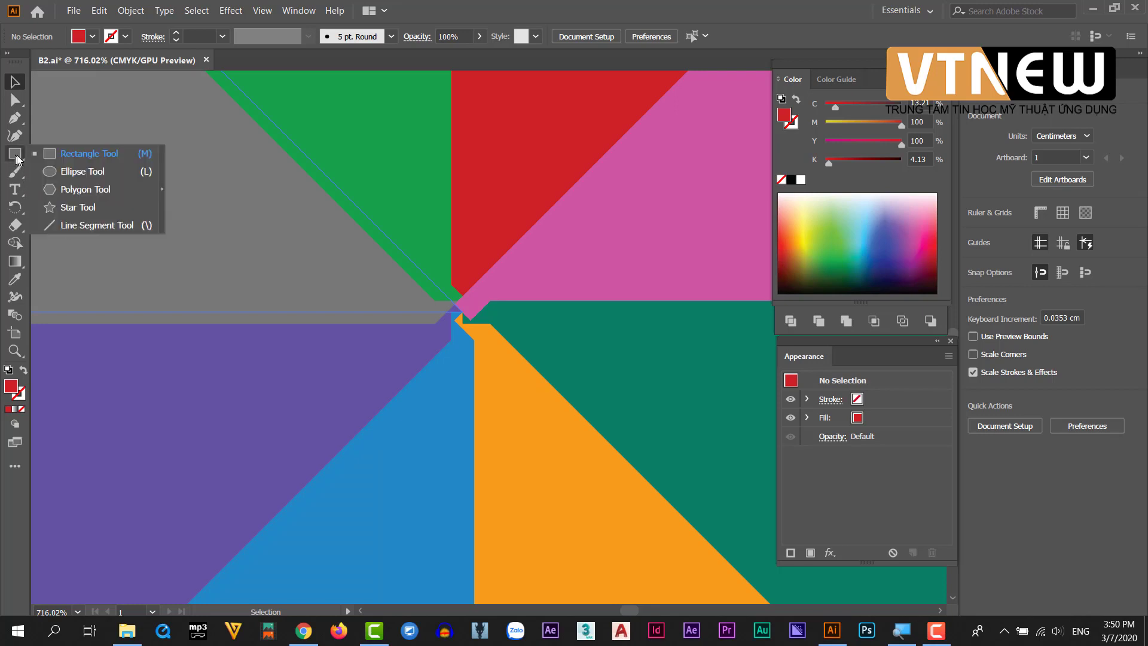
left_click(50, 174)
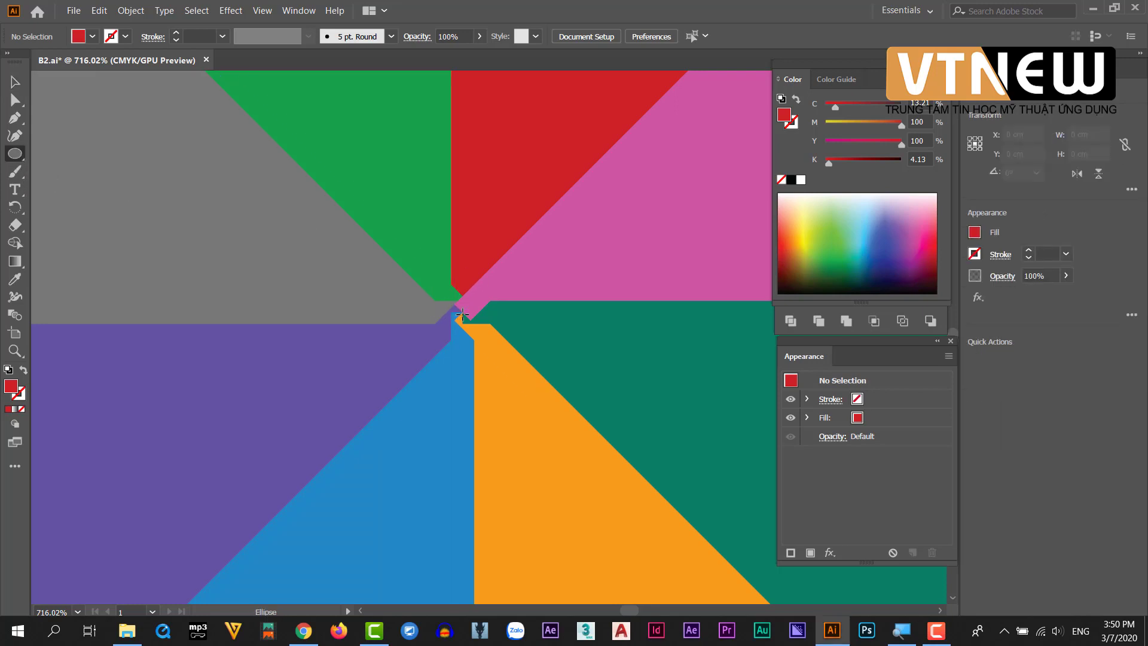
mouse_move(465, 310)
left_mouse_down()
mouse_move(696, 460)
mouse_move(419, 318)
left_mouse_up()
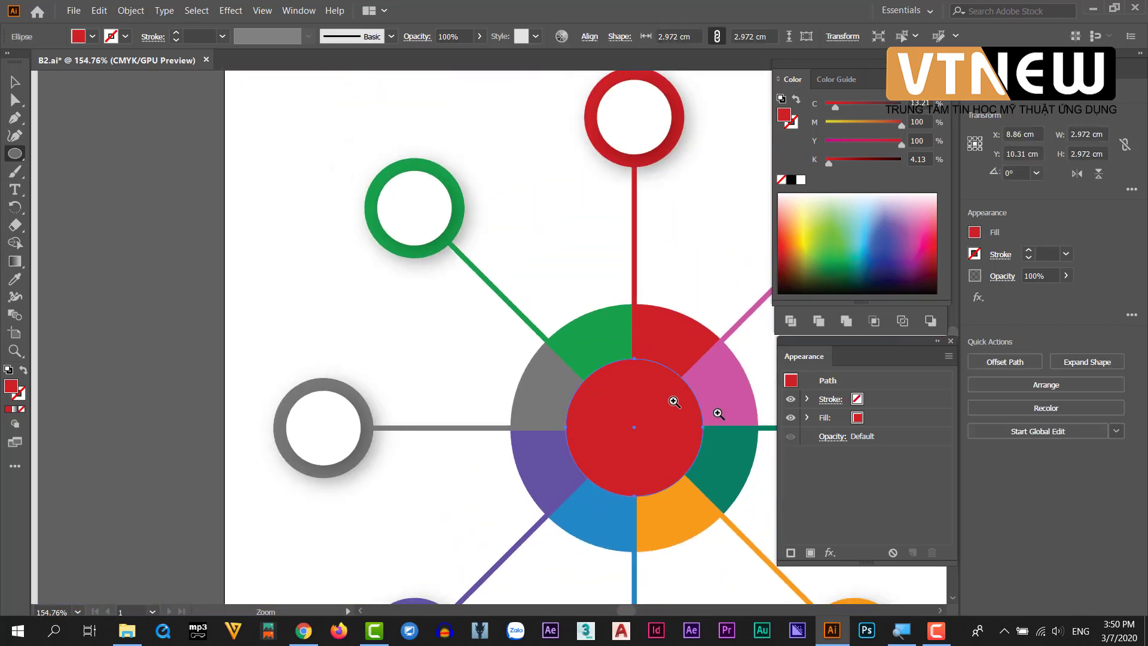
scroll(671, 402, "up", 3)
left_click(5, 87)
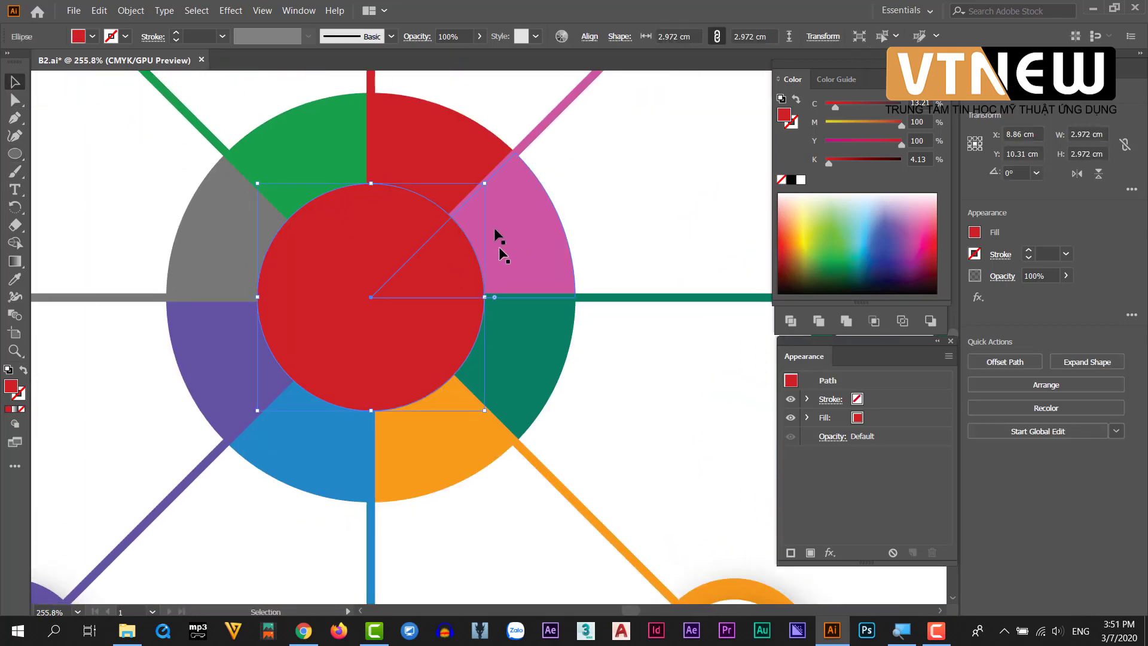
left_click_drag(484, 183, 590, 114)
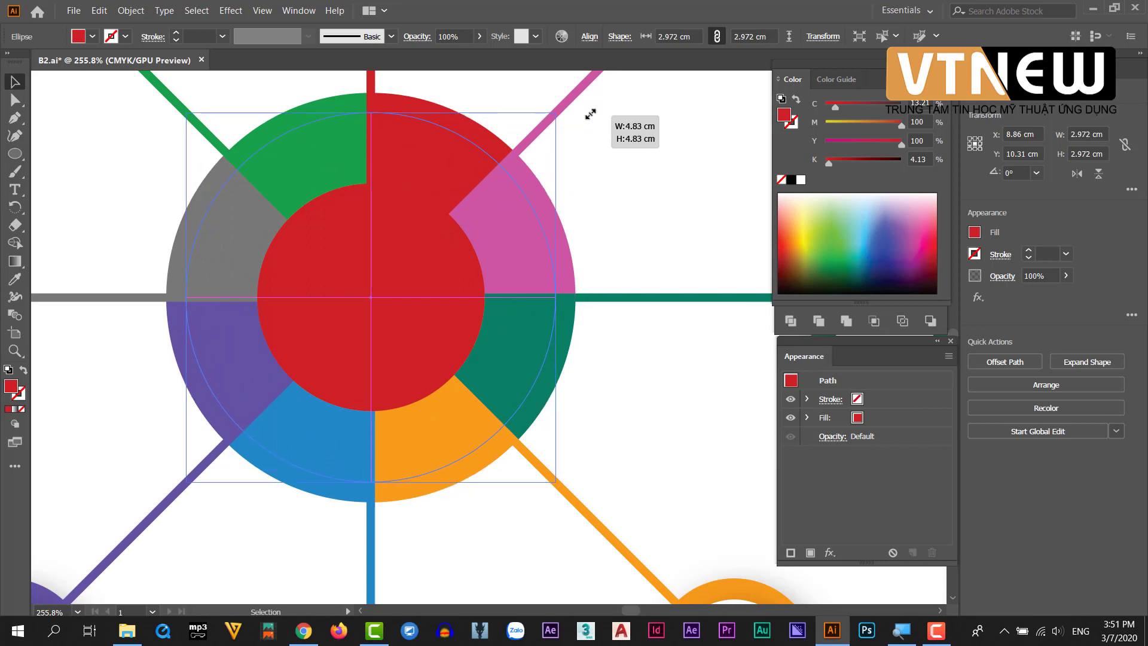
left_click_drag(615, 371, 447, 316)
scroll(422, 302, "left", 3)
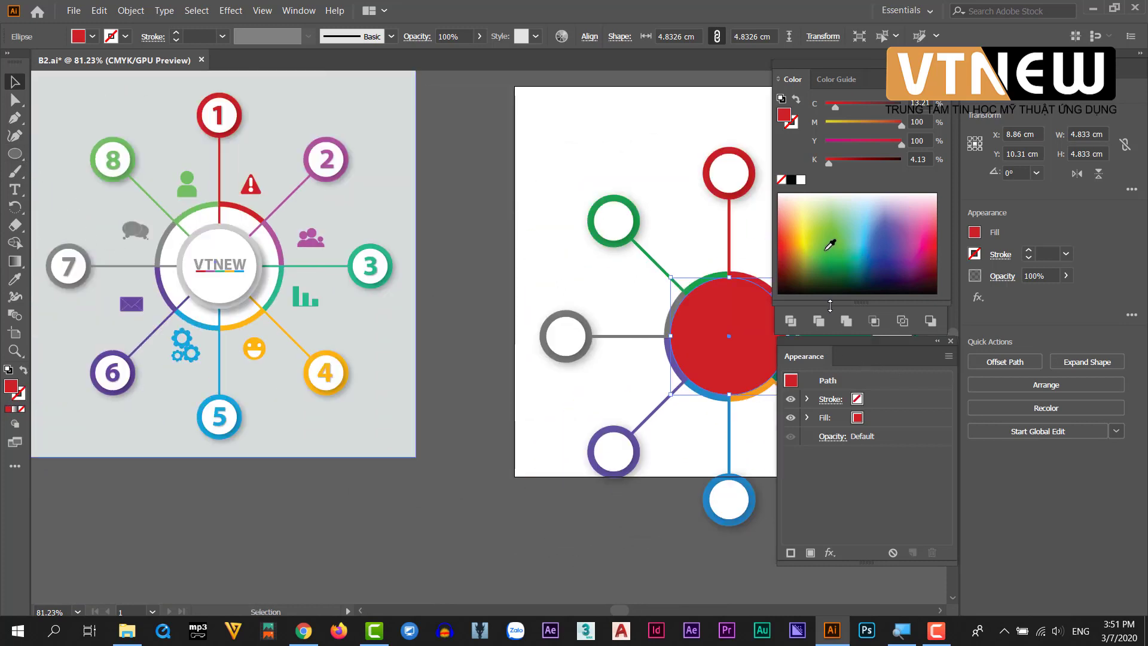
left_click(801, 179)
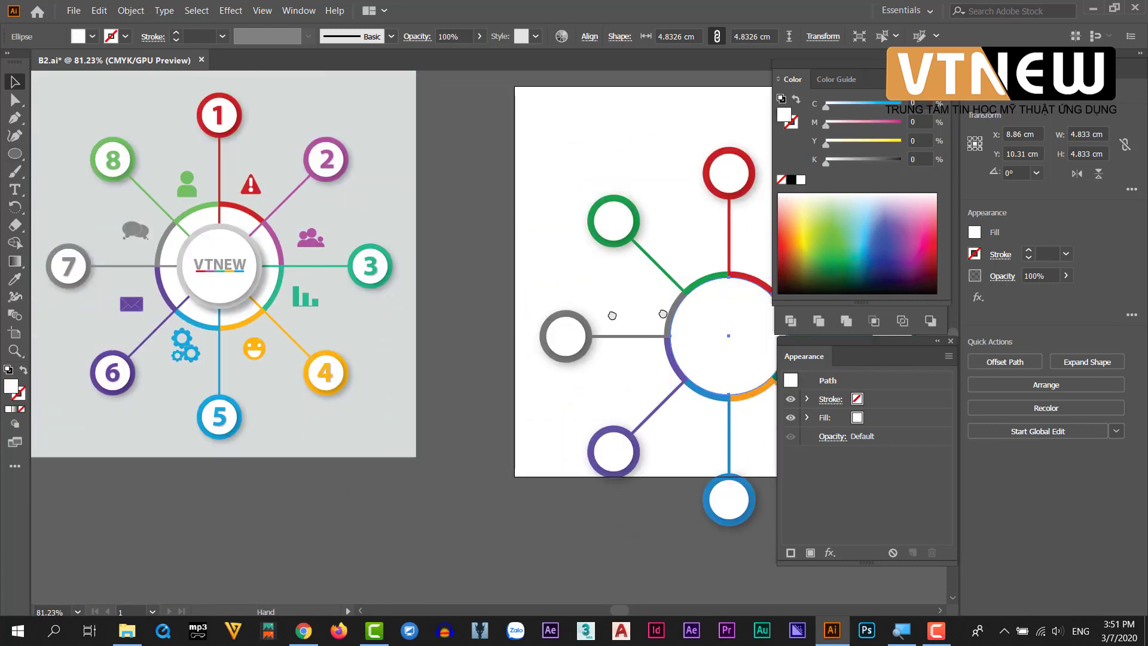
Paste a copy of the white circle in front, tint it 22% grey, size about 3.77 cm
scroll(658, 311, "right", 1)
key("a")
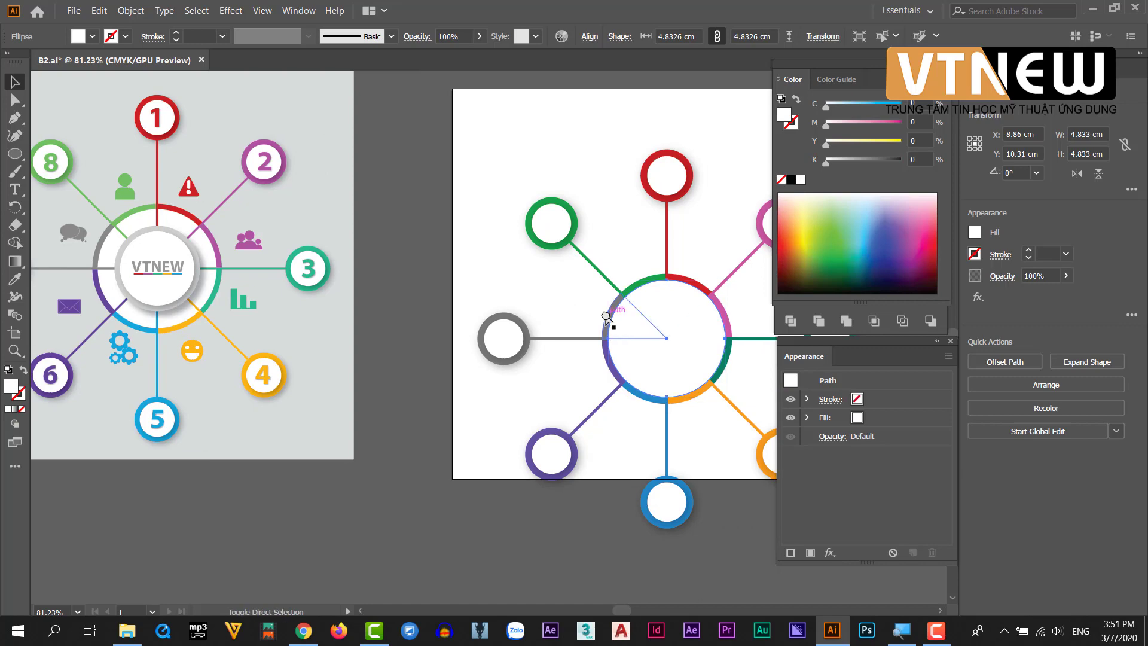
key("v")
left_click_drag(730, 279, 719, 300)
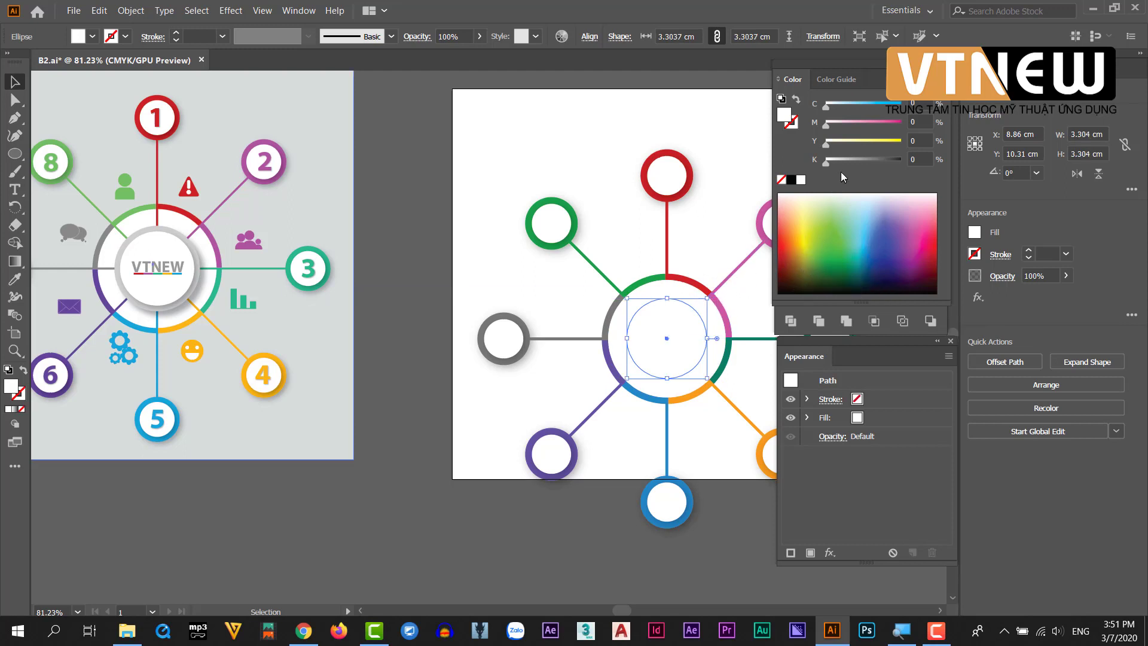
mouse_move(826, 161)
left_mouse_down()
mouse_move(862, 162)
mouse_move(843, 162)
left_mouse_up()
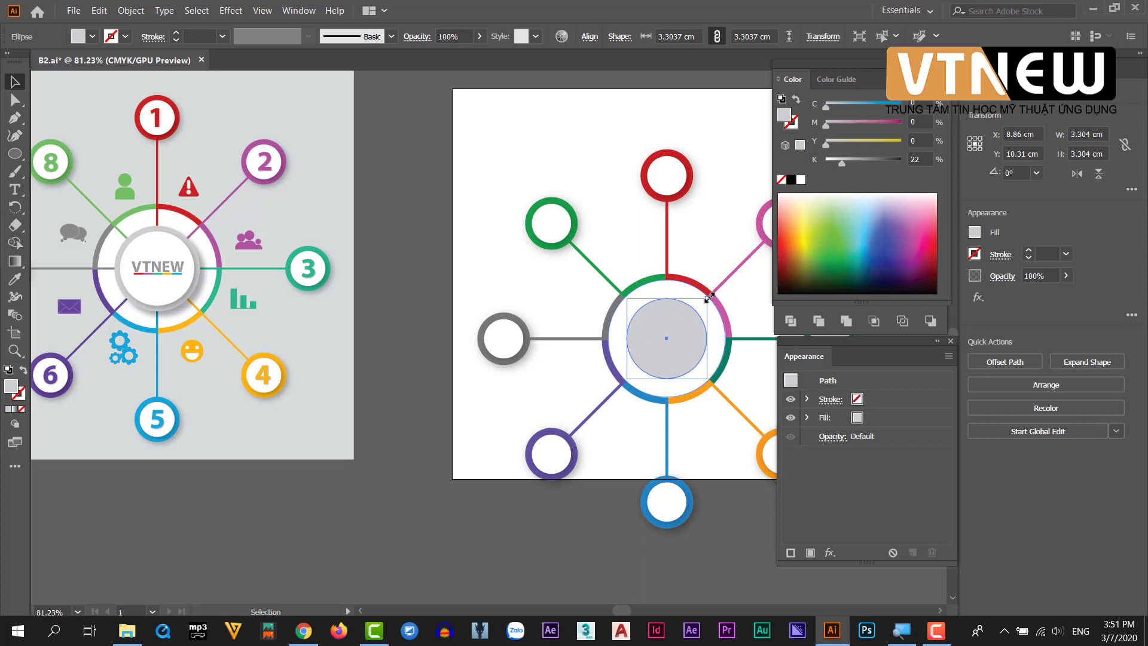
left_click_drag(708, 297, 713, 292)
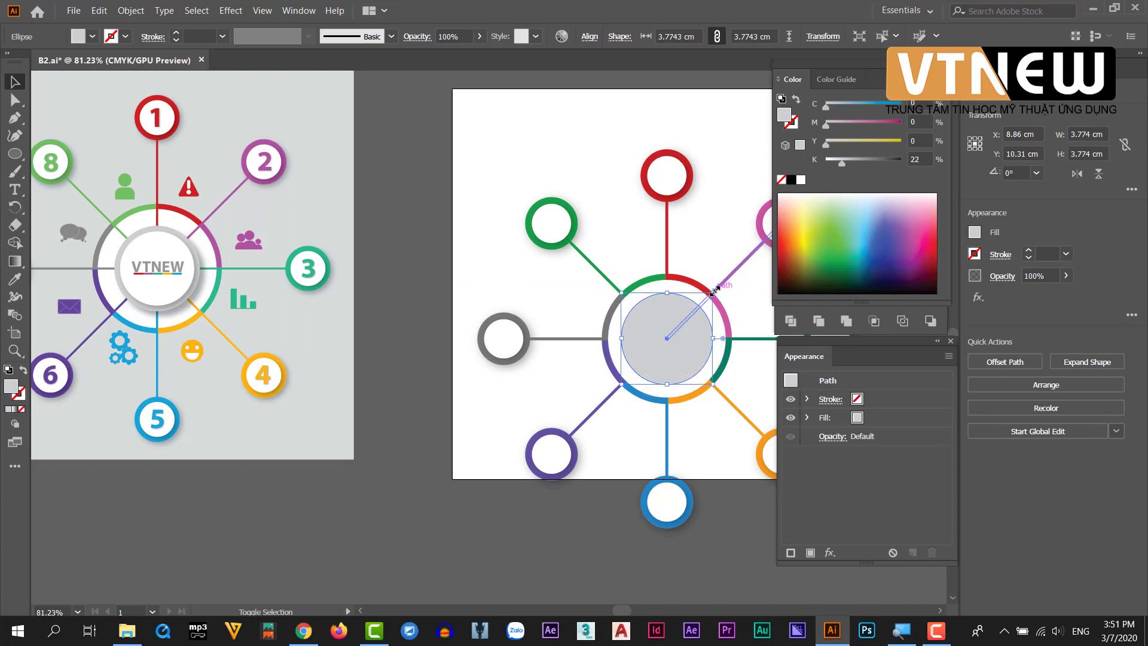
Paste a white copy in front and shrink it to 3.23 cm, exposing a grey ring
key("v")
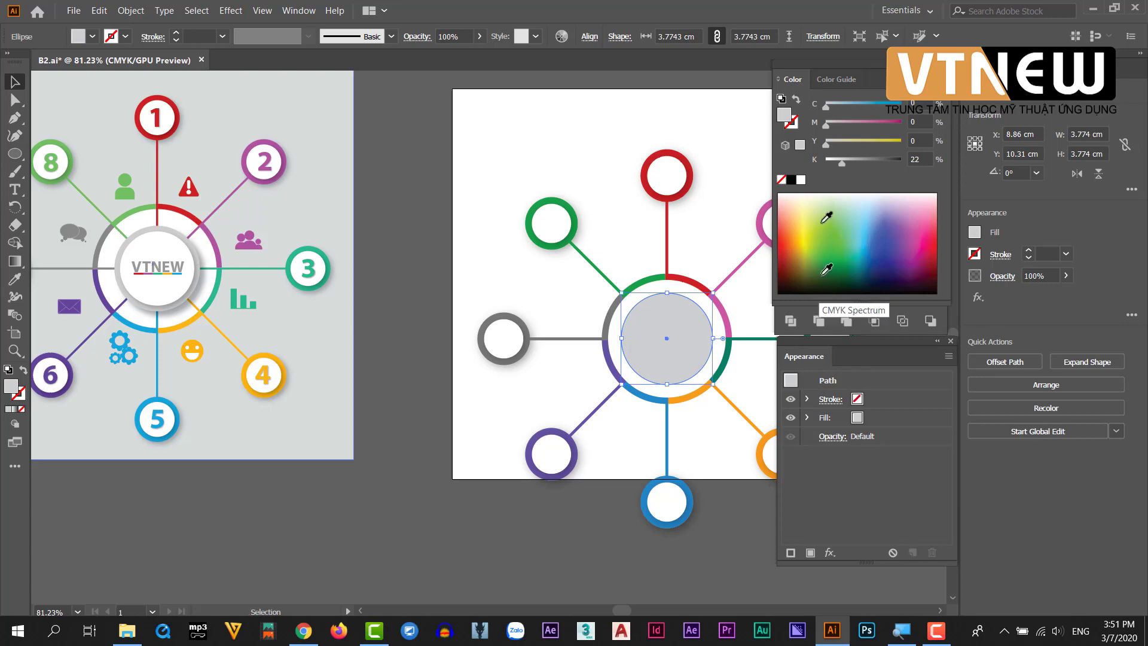
left_click(834, 195)
left_click_drag(718, 303, 708, 302)
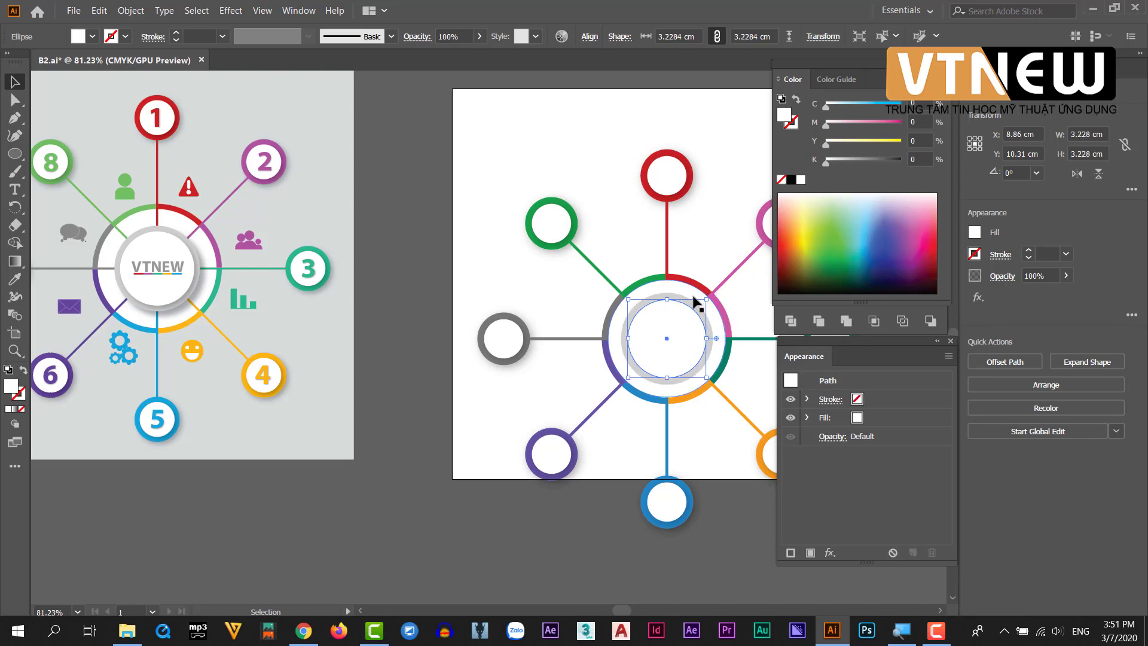
left_click(570, 527)
mouse_move(650, 475)
left_mouse_down()
mouse_move(522, 475)
mouse_move(726, 472)
mouse_move(608, 435)
left_mouse_up()
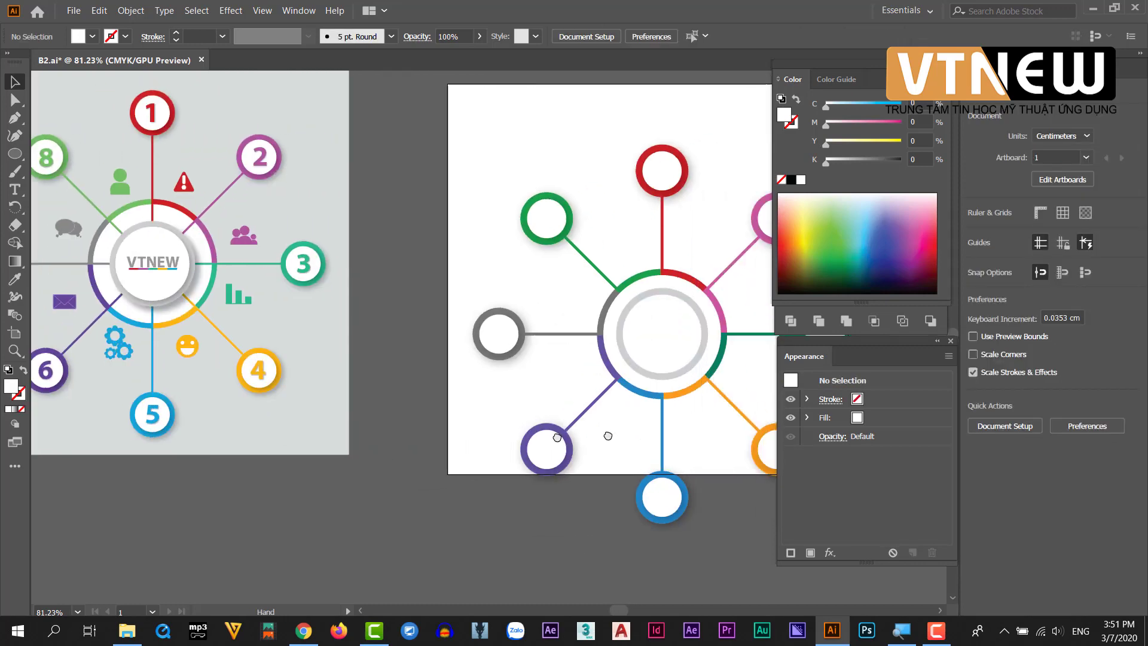
Zoom in on the centre and apply a Drop Shadow effect to the inner white circle
key("z")
mouse_move(210, 257)
left_mouse_down()
mouse_move(627, 419)
mouse_move(341, 302)
left_mouse_up()
scroll(417, 343, "down", 5)
scroll(628, 418, "up", 4)
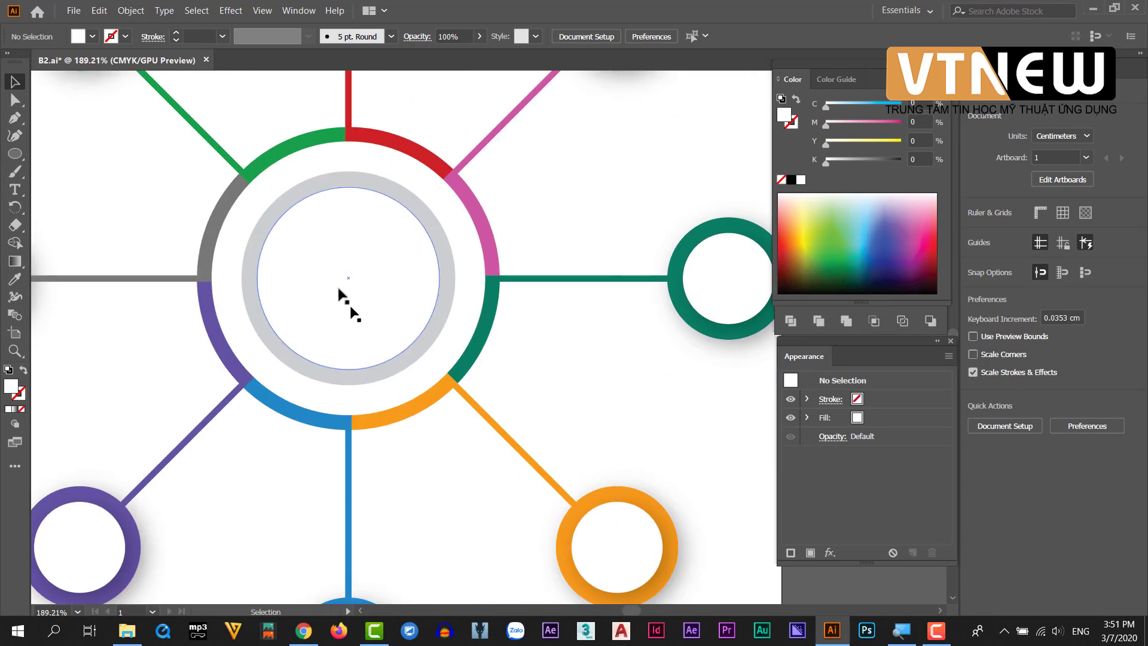
left_click(332, 210)
left_click(230, 12)
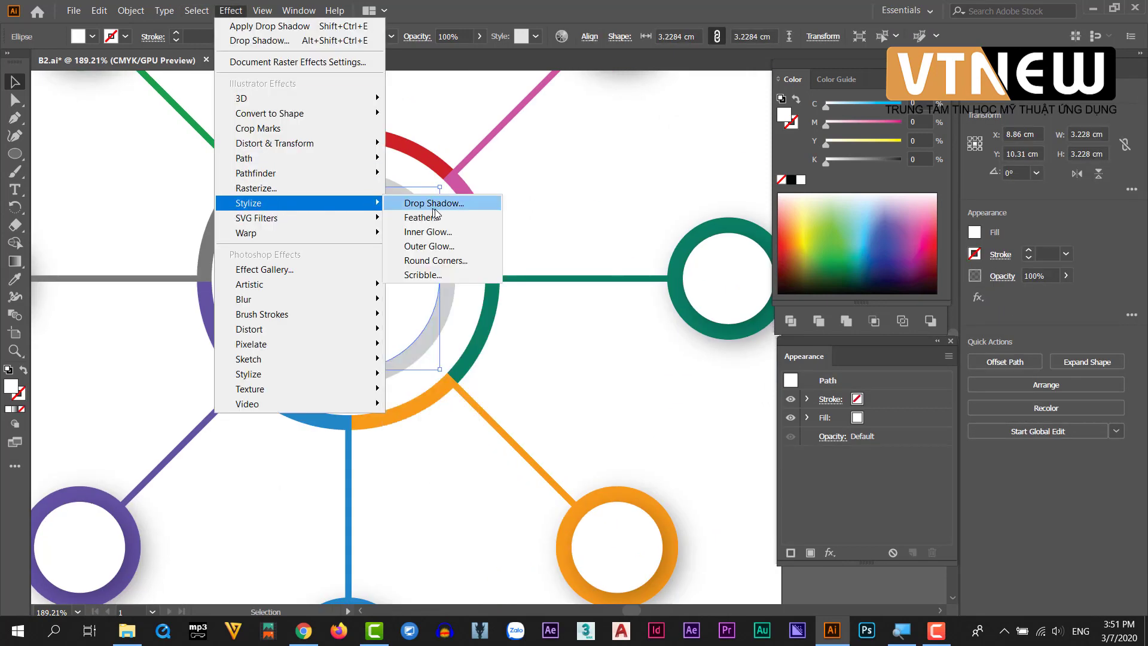
left_click(430, 203)
left_click(945, 485)
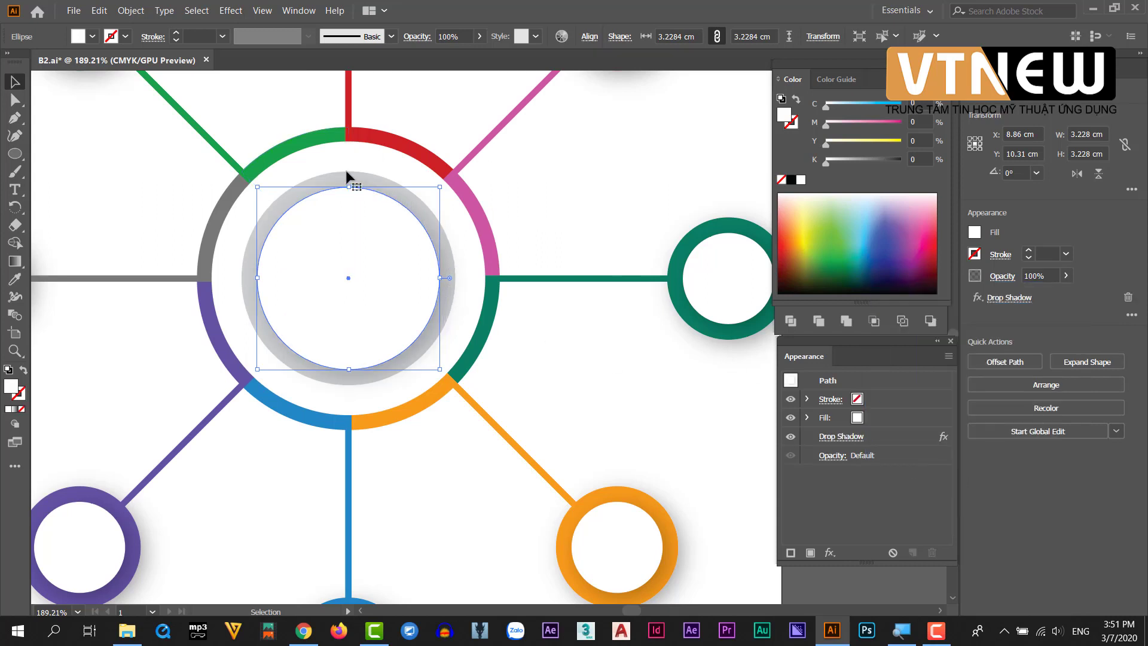
left_click(508, 171)
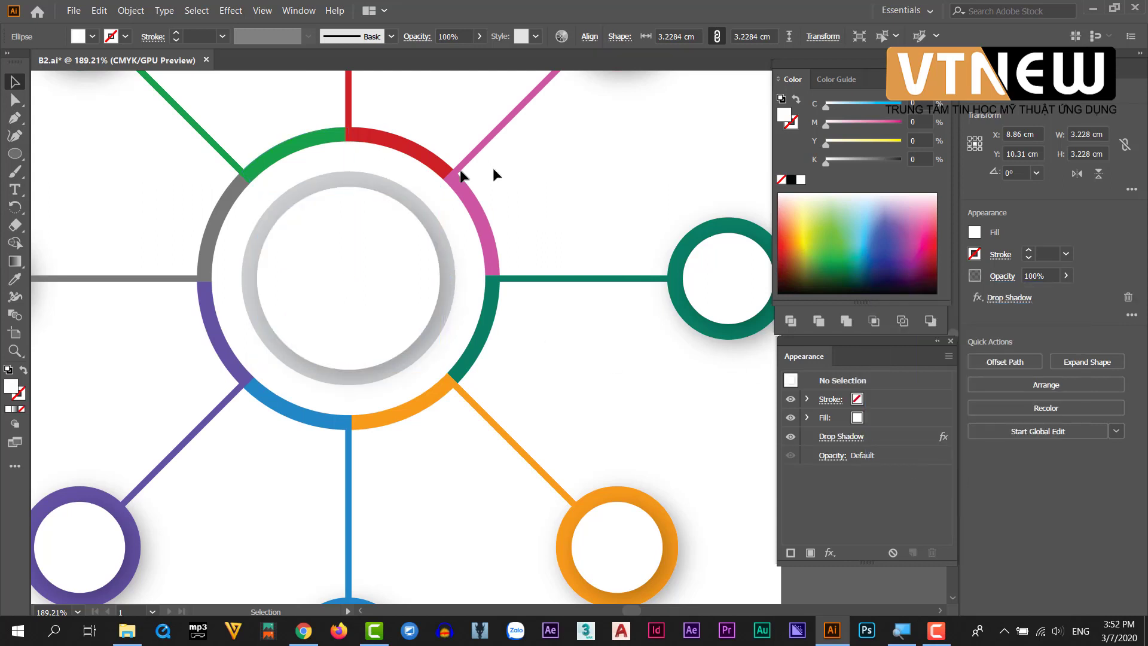
left_click(371, 179)
scroll(367, 203, "down", 2)
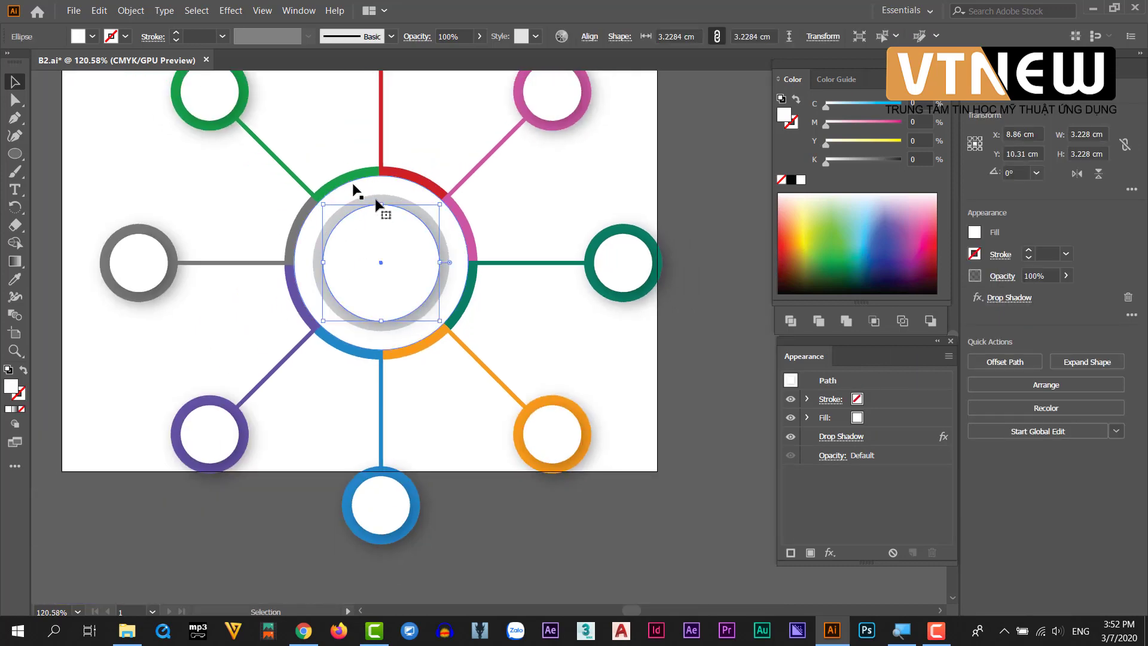
Delete the shadowed 3.228 cm inner white circle and select the 3.774 cm grey circle
scroll(383, 247, "up", 2)
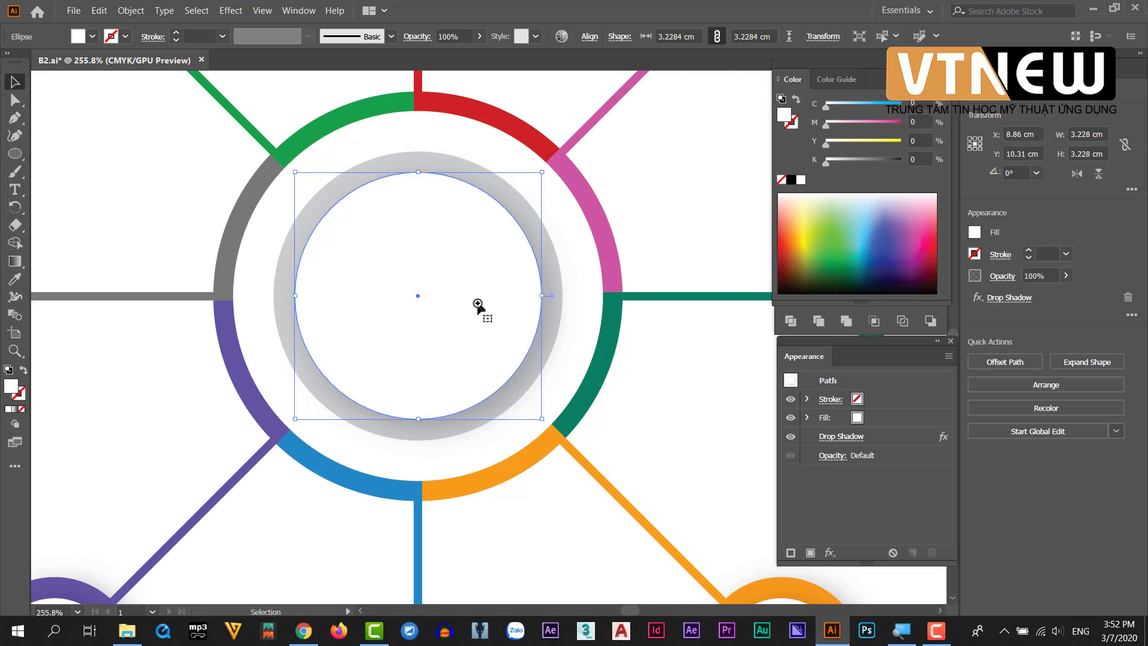
key("ctrl")
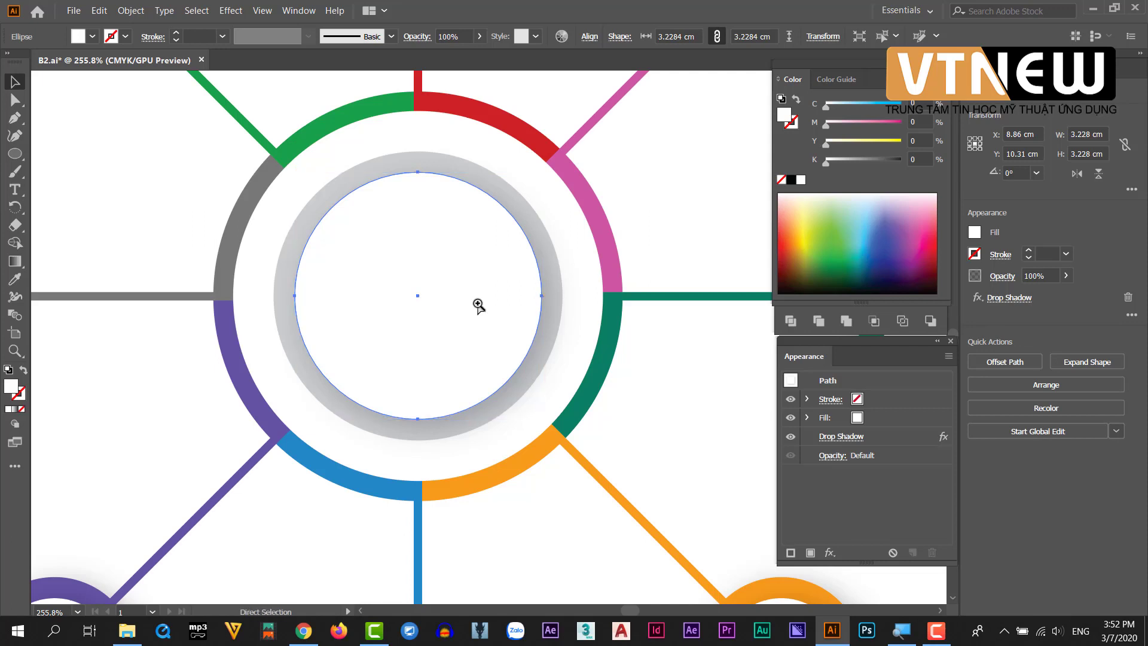
key("Delete")
left_click(437, 192)
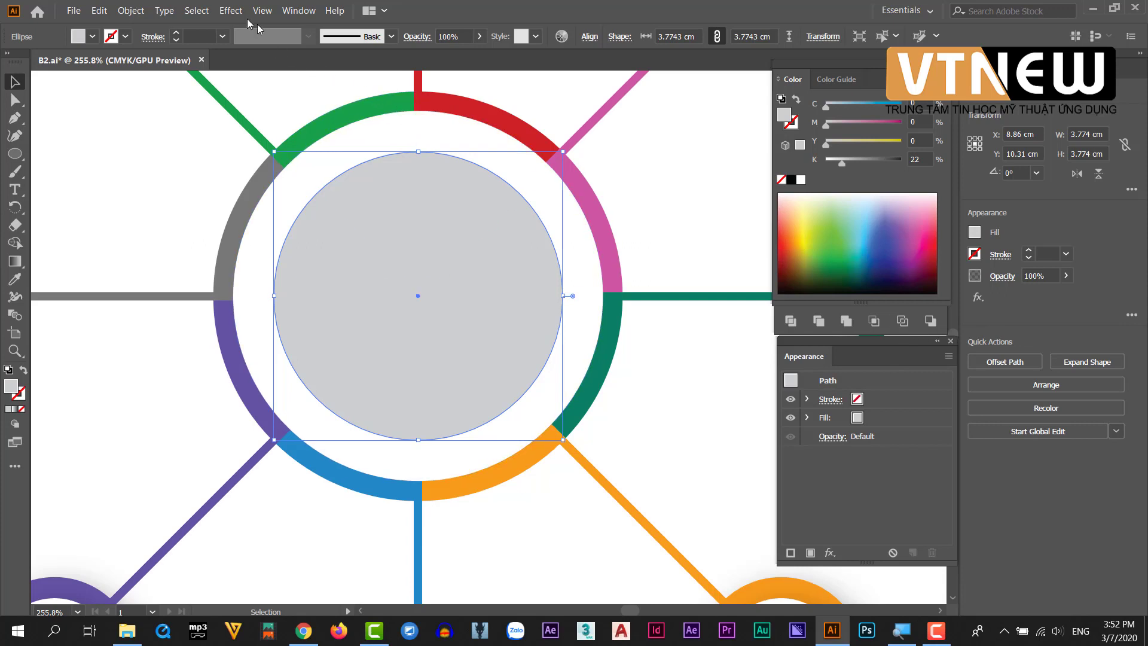
Add a Drop Shadow at 50% opacity to the grey centre circle, then deselect it
left_click(231, 11)
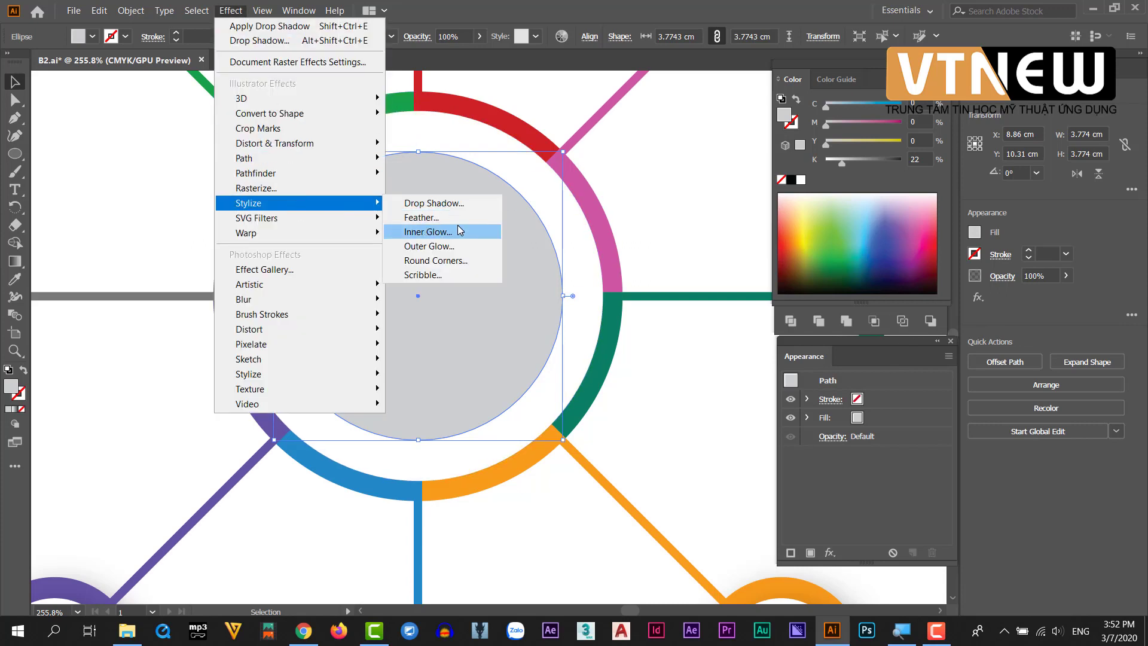
mouse_move(249, 202)
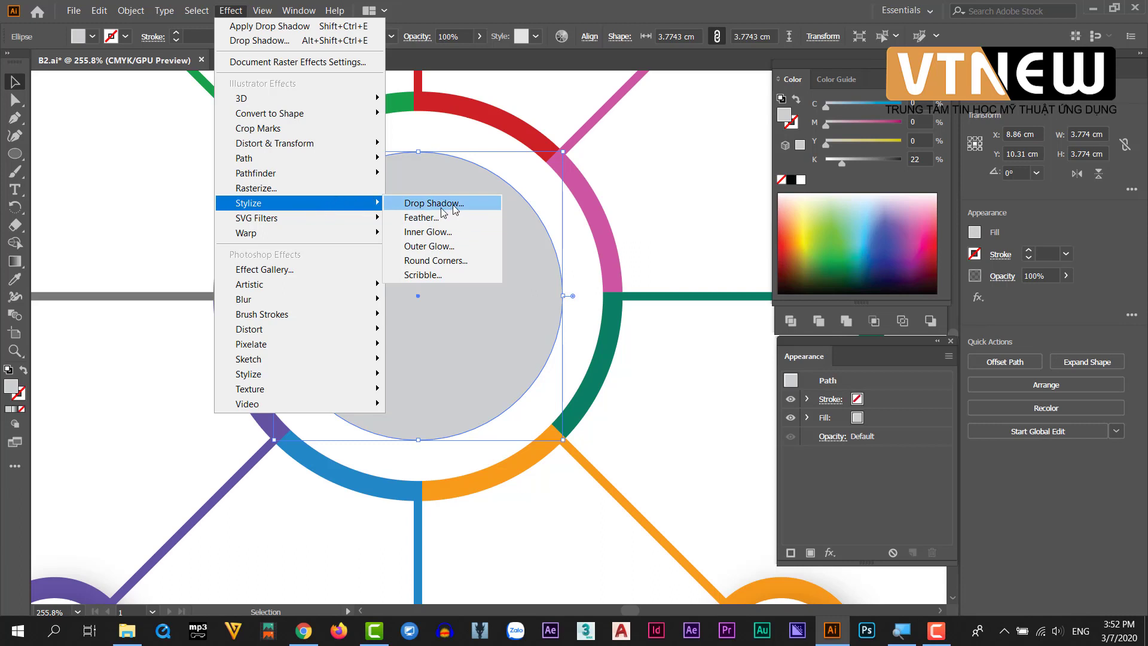
left_click(453, 205)
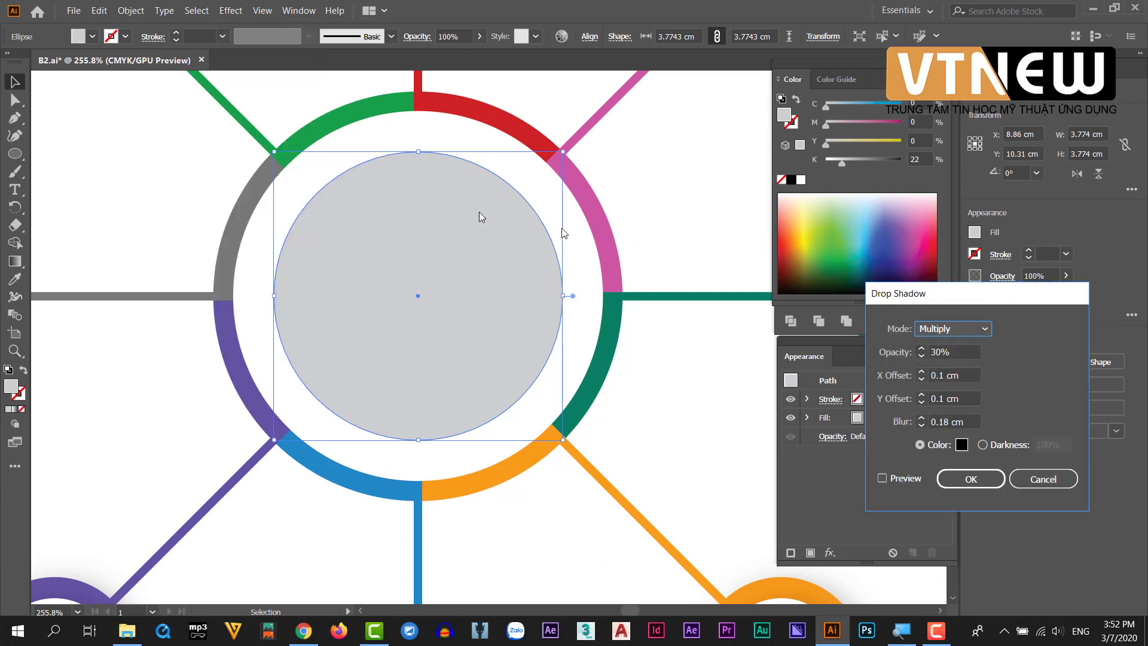
left_click(883, 481)
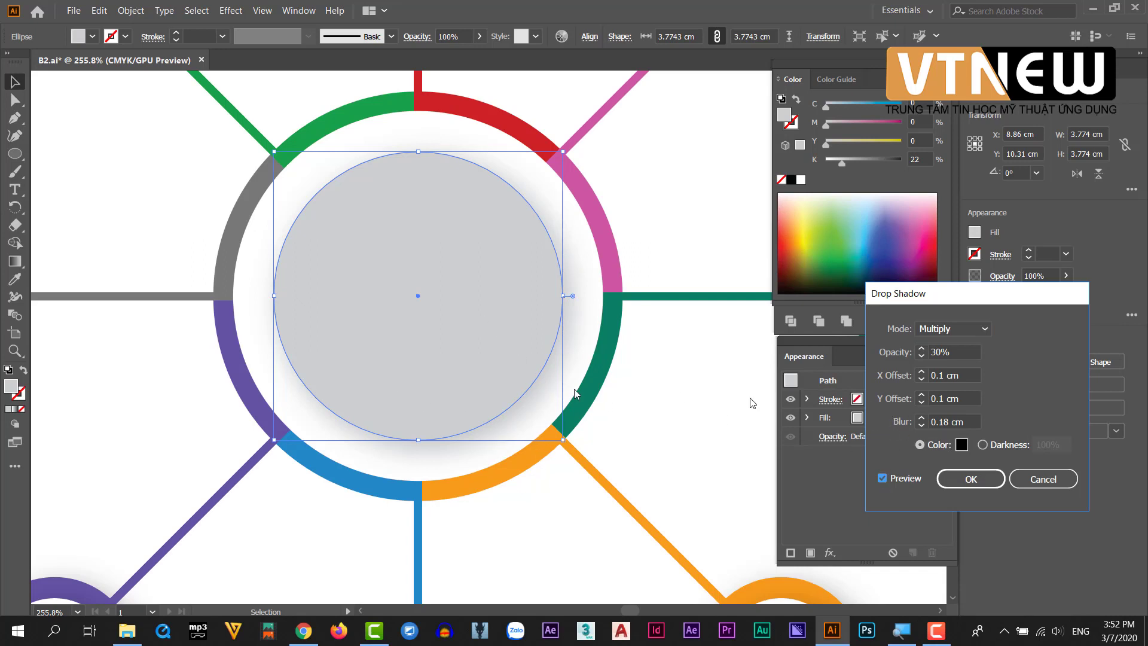
left_click(955, 352)
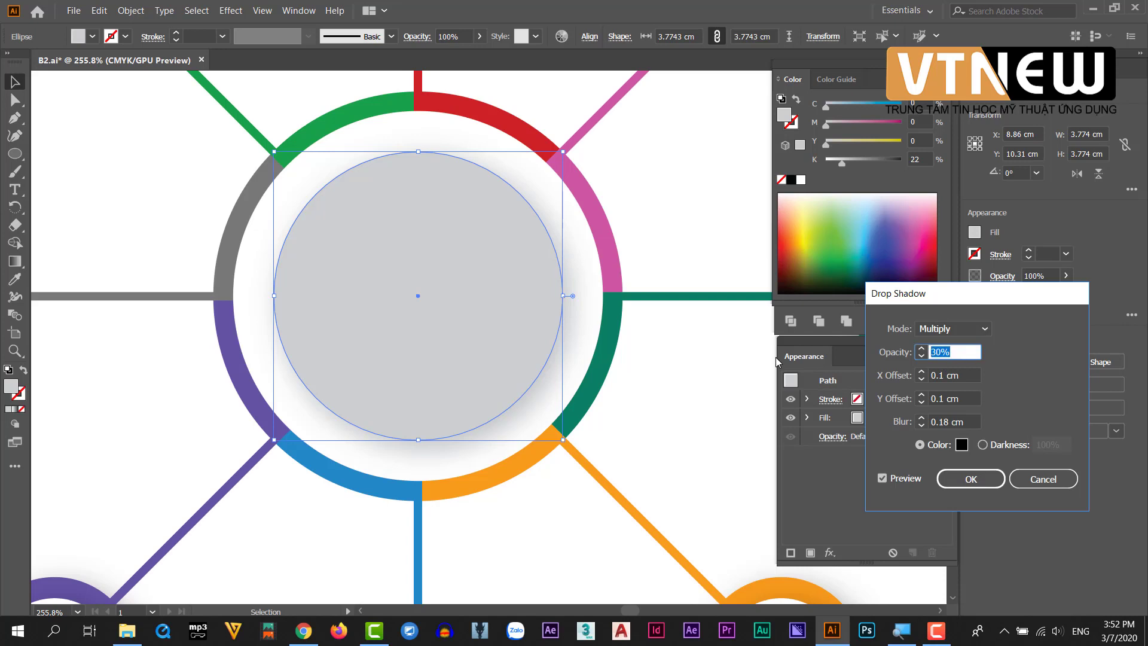
type("50")
left_click(887, 478)
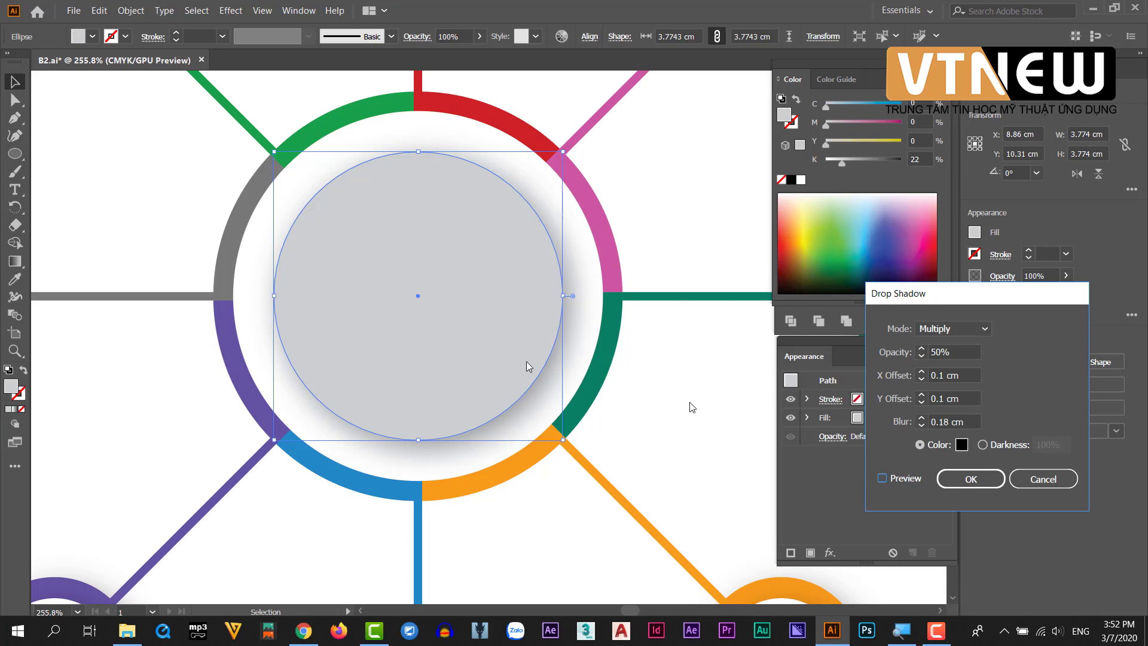
left_click(970, 478)
left_click(696, 417)
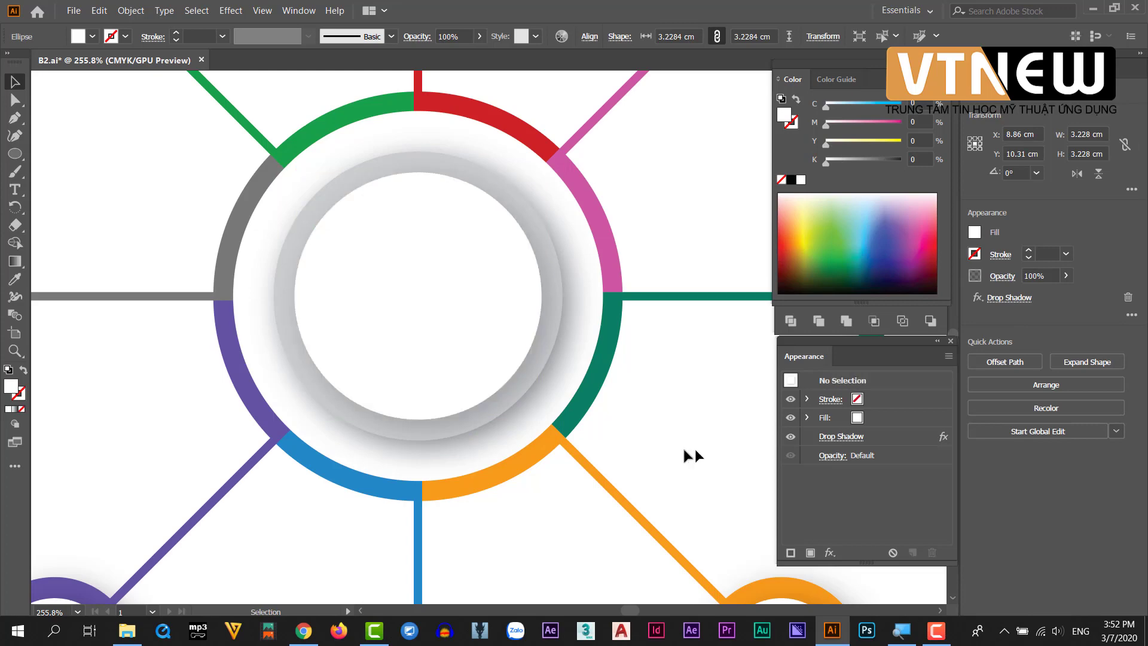
scroll(694, 448, "down", 4)
scroll(558, 374, "down", 1)
scroll(579, 351, "down", 1)
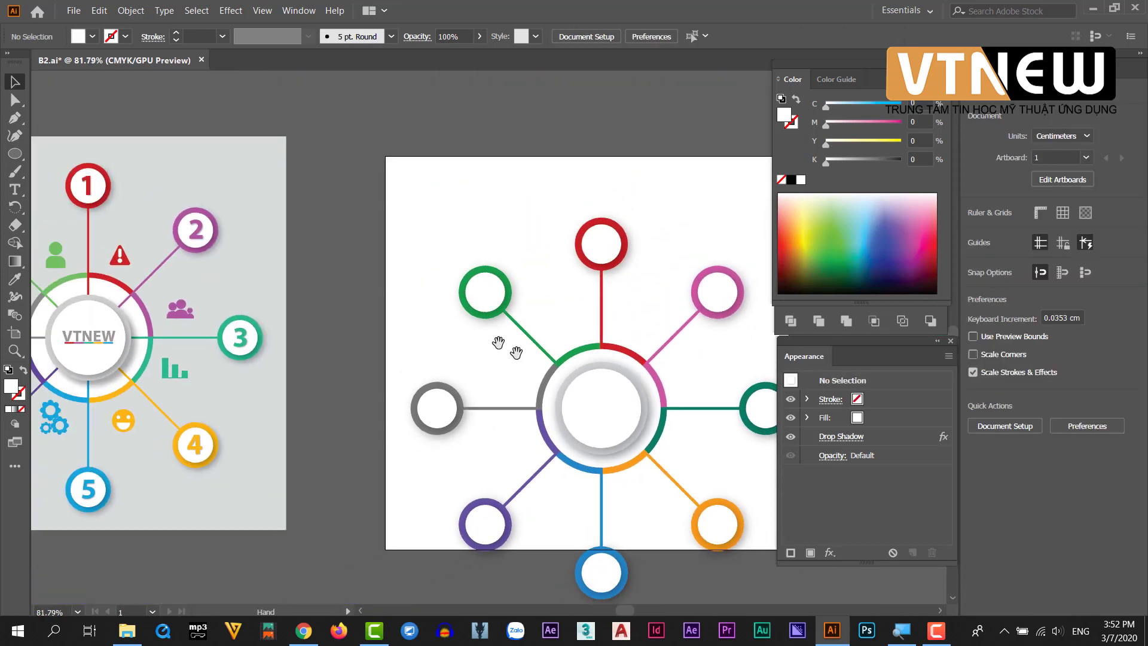
mouse_move(508, 333)
left_mouse_down()
mouse_move(554, 370)
mouse_move(605, 384)
mouse_move(548, 372)
mouse_move(580, 372)
left_mouse_up()
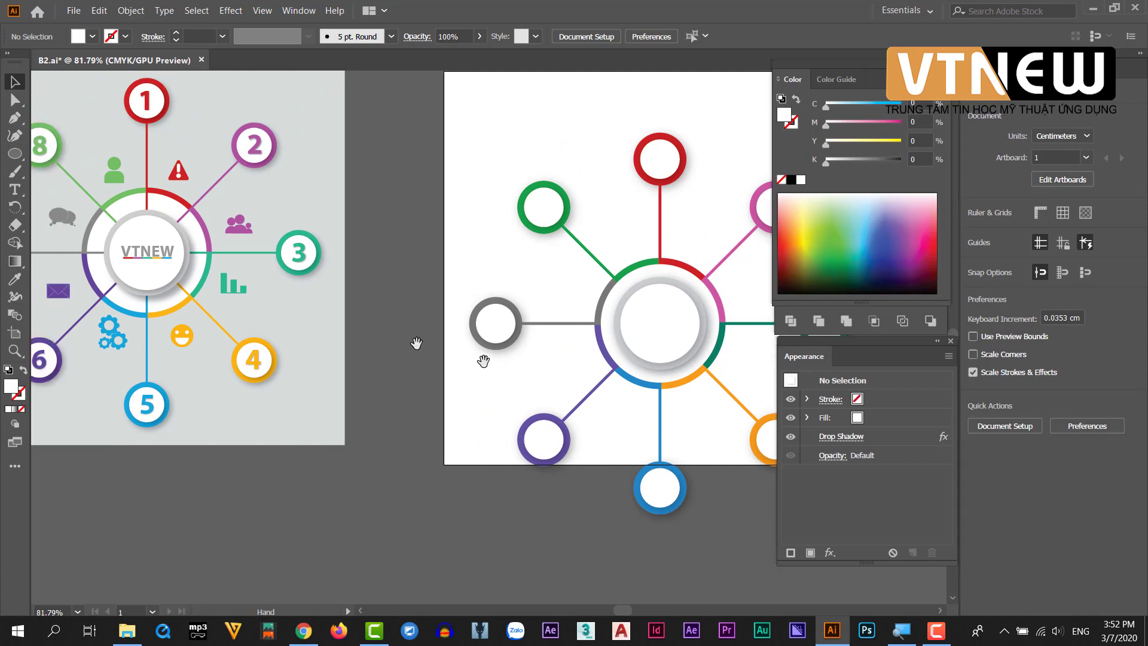
scroll(114, 293, "up", 4)
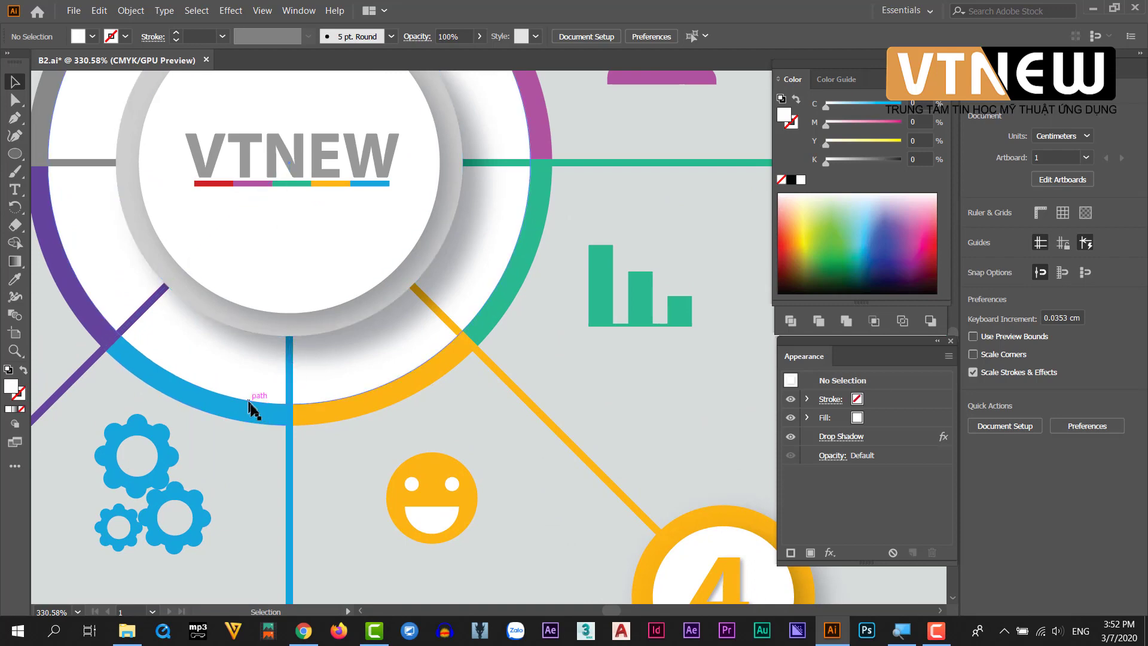
scroll(259, 405, "down", 5)
scroll(619, 430, "up", 2)
scroll(618, 431, "up", 2)
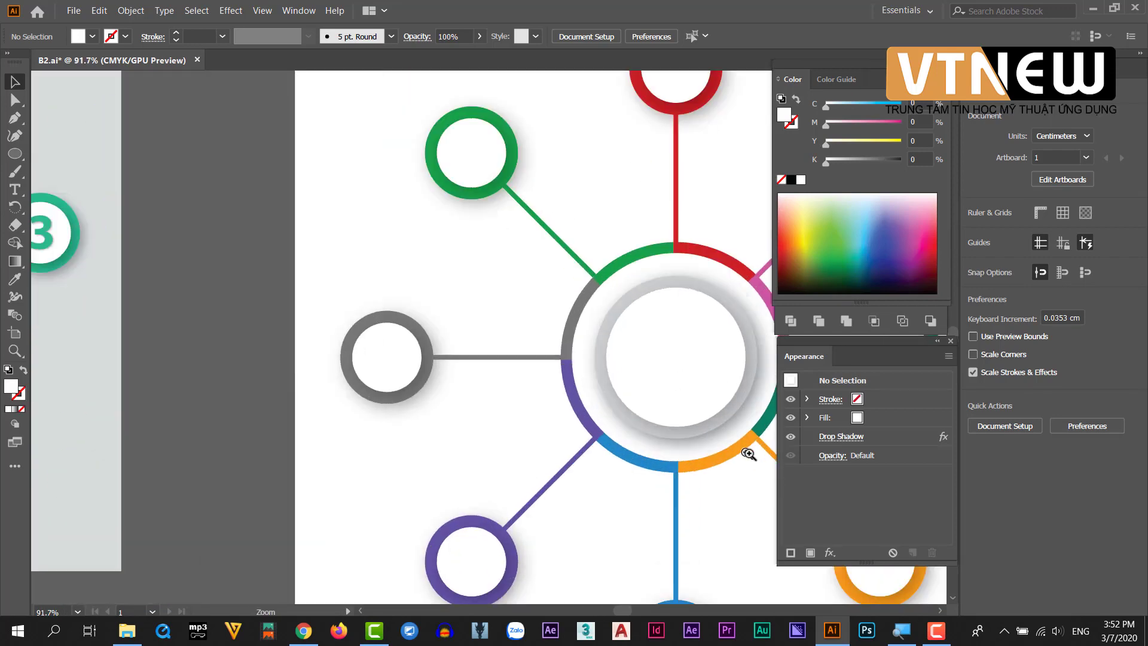
scroll(619, 431, "up", 1)
left_click_drag(587, 422, 427, 387)
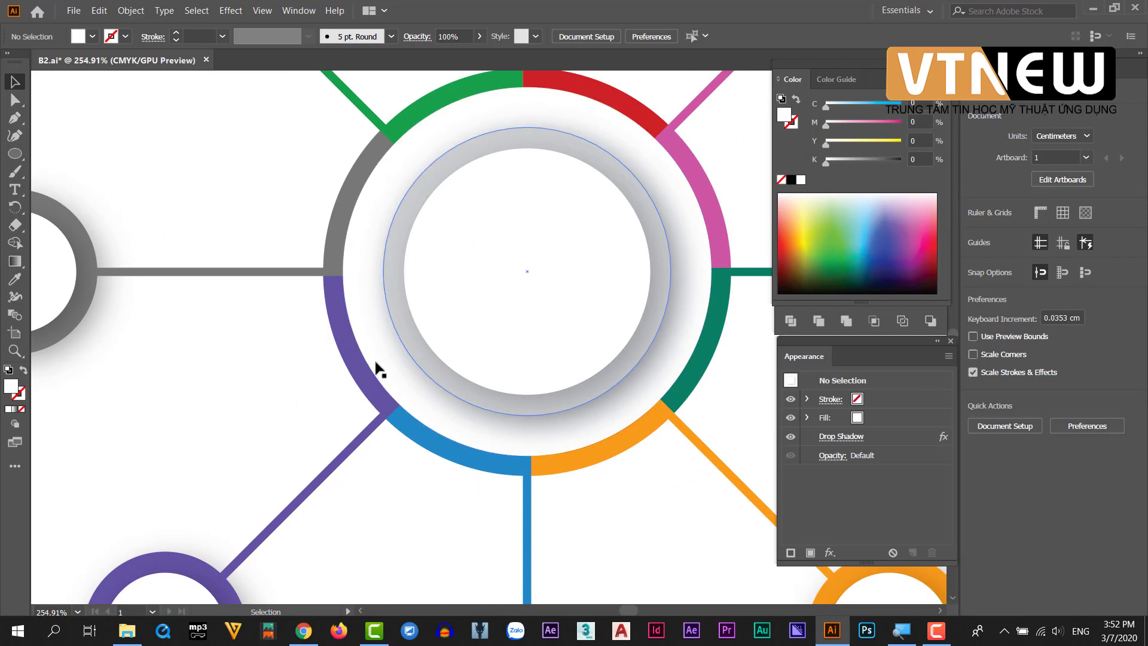
left_click(346, 263)
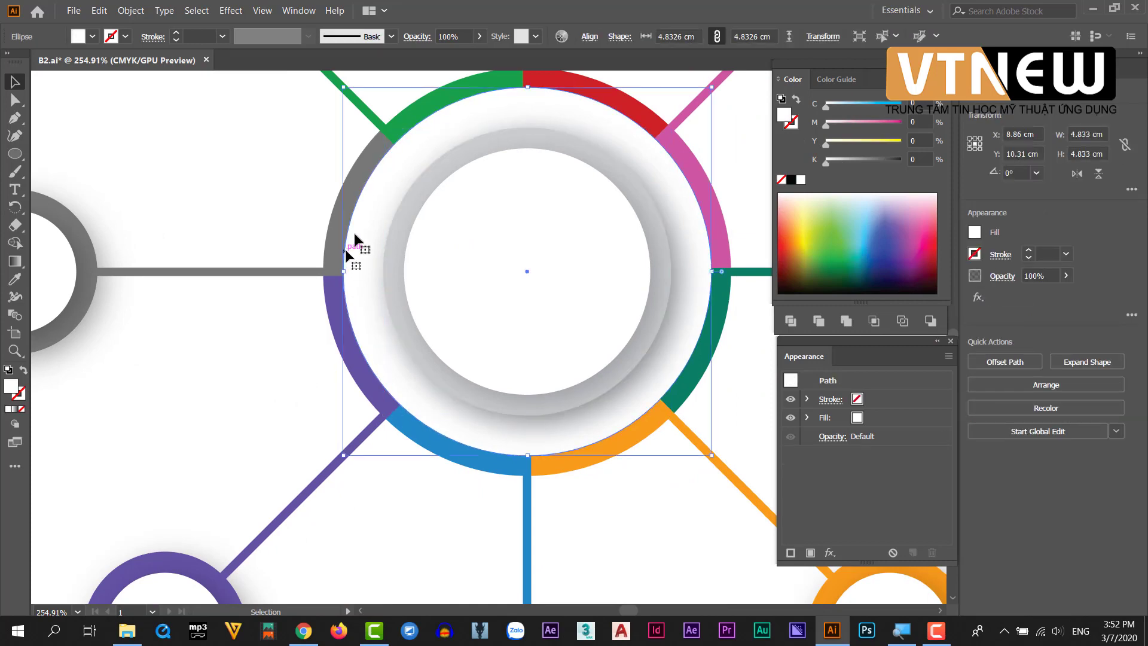
scroll(394, 373, "down", 2)
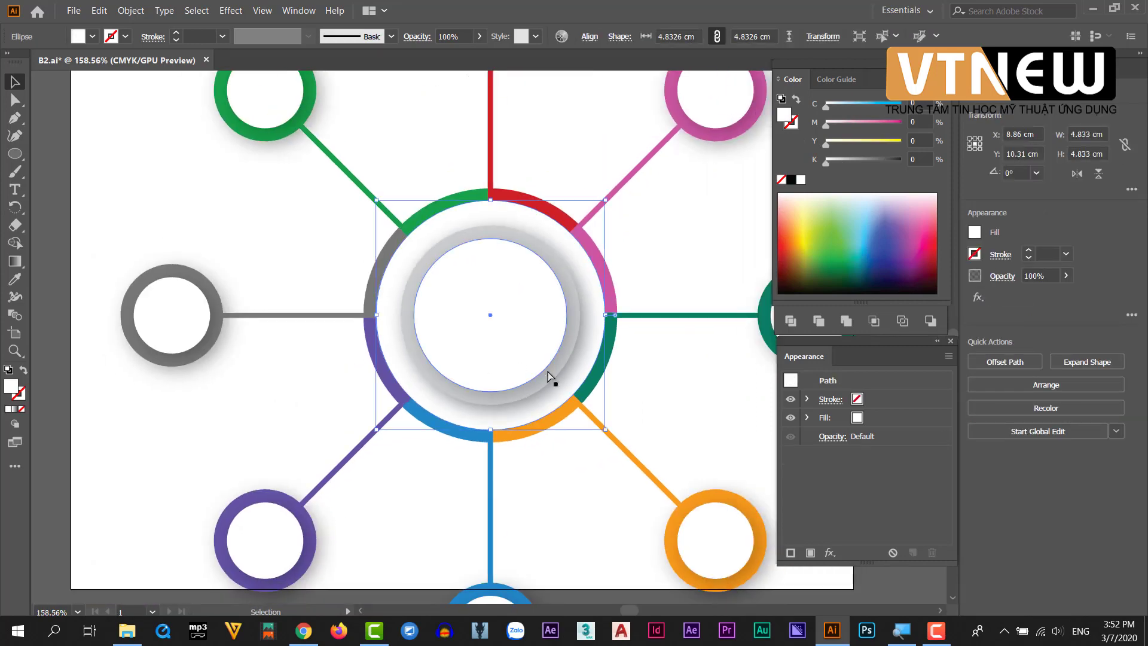
key("a")
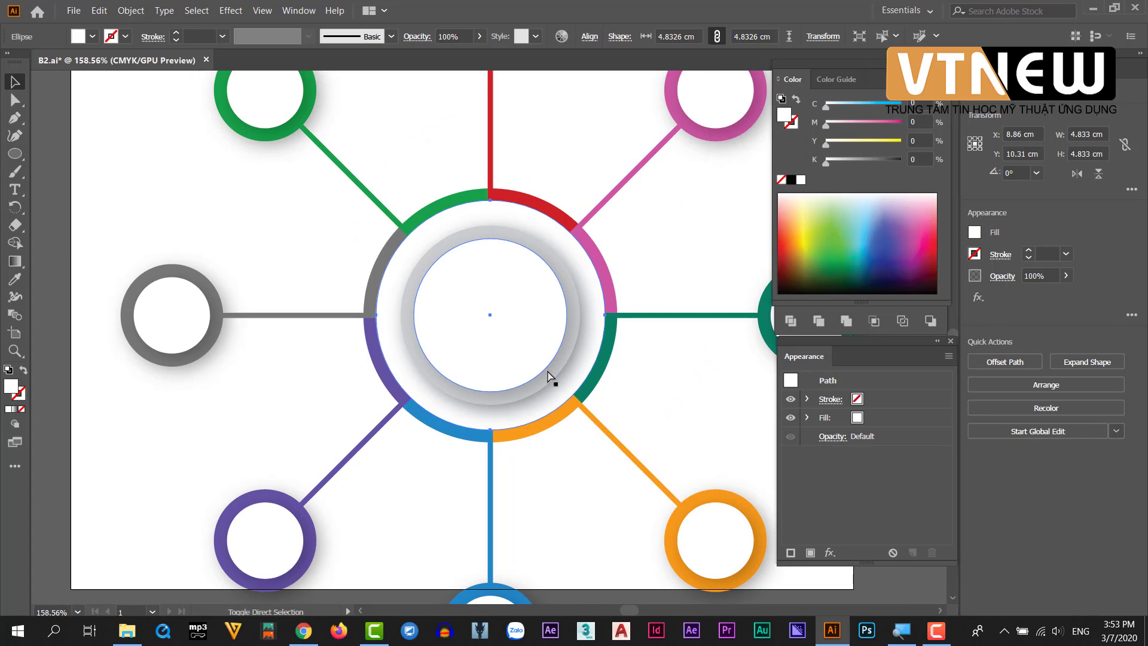
key("ctrl+shift+bracketleft")
key("a")
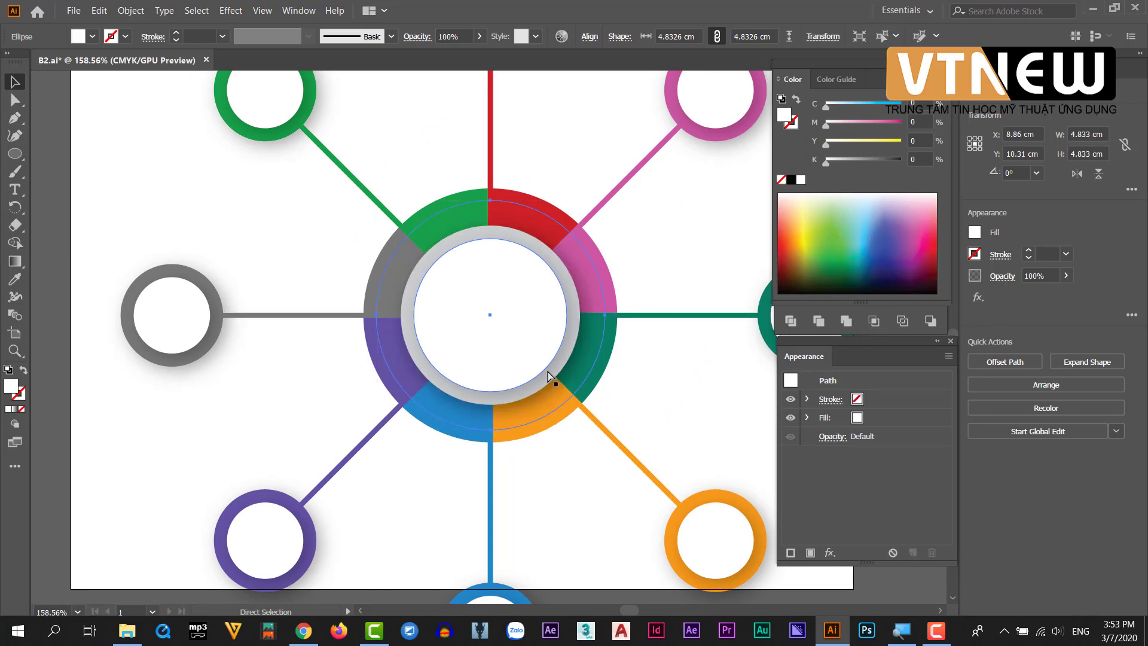
key("ctrl+bracketright")
key("ctrl+bracketright")
key("ctrl+bracketright")
key("ctrl+bracketright")
key("ctrl+bracketright")
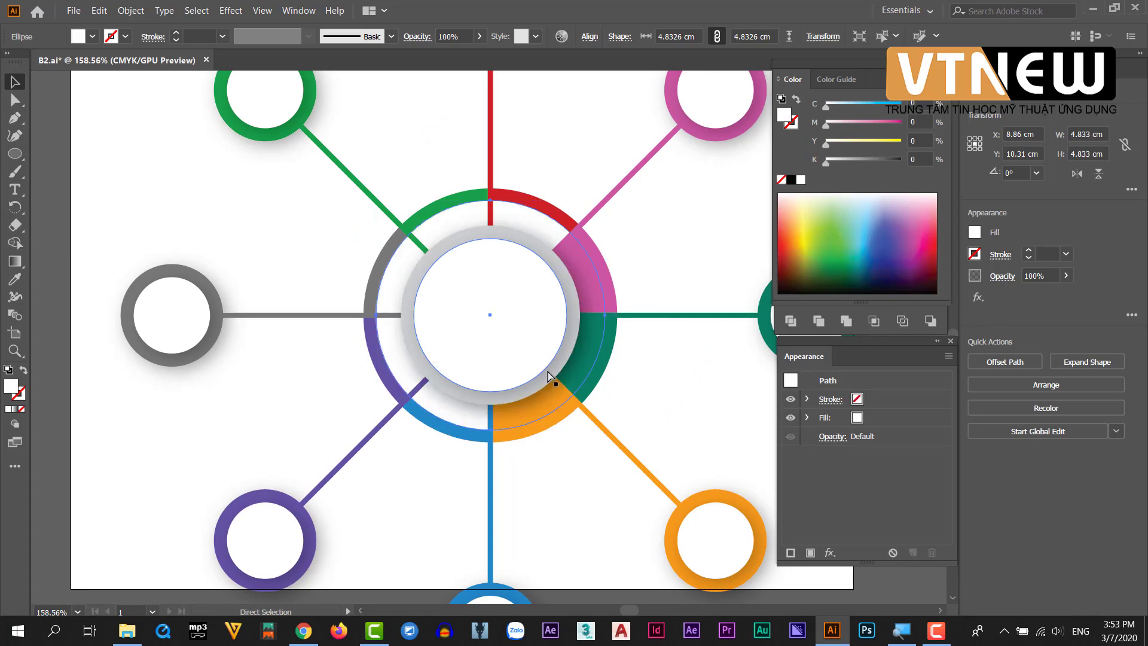
key("ctrl+bracketright")
key("ctrl+bracketright")
key("ctrl+bracketright")
key("v")
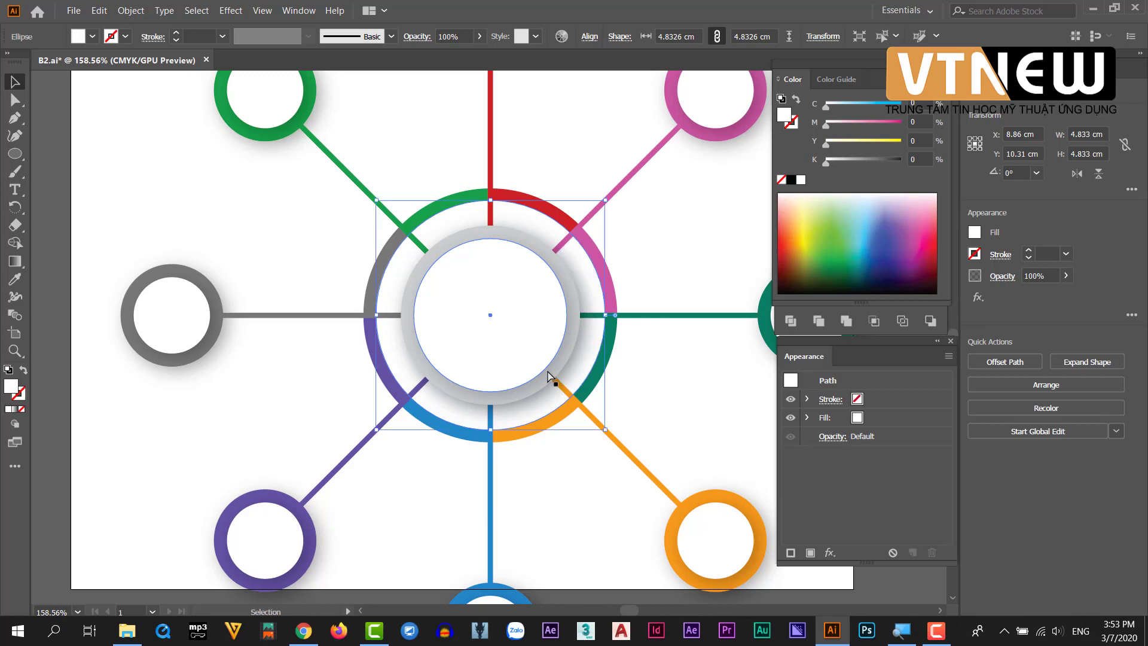
scroll(589, 517, "down", 4)
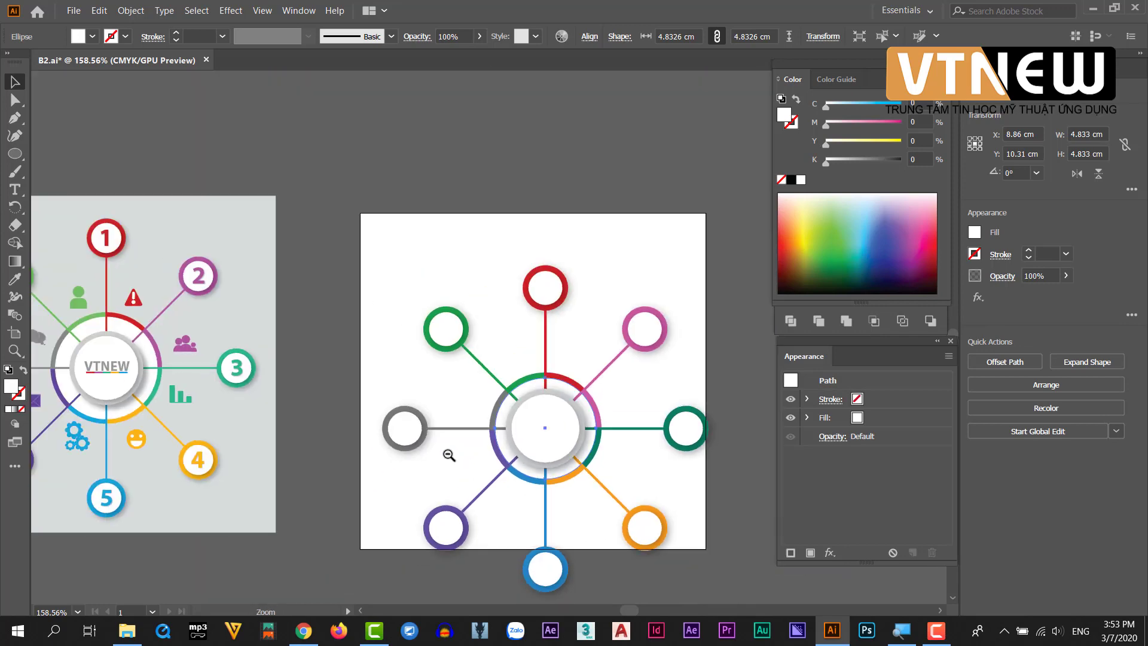
left_click(547, 156)
left_click_drag(543, 441, 551, 345)
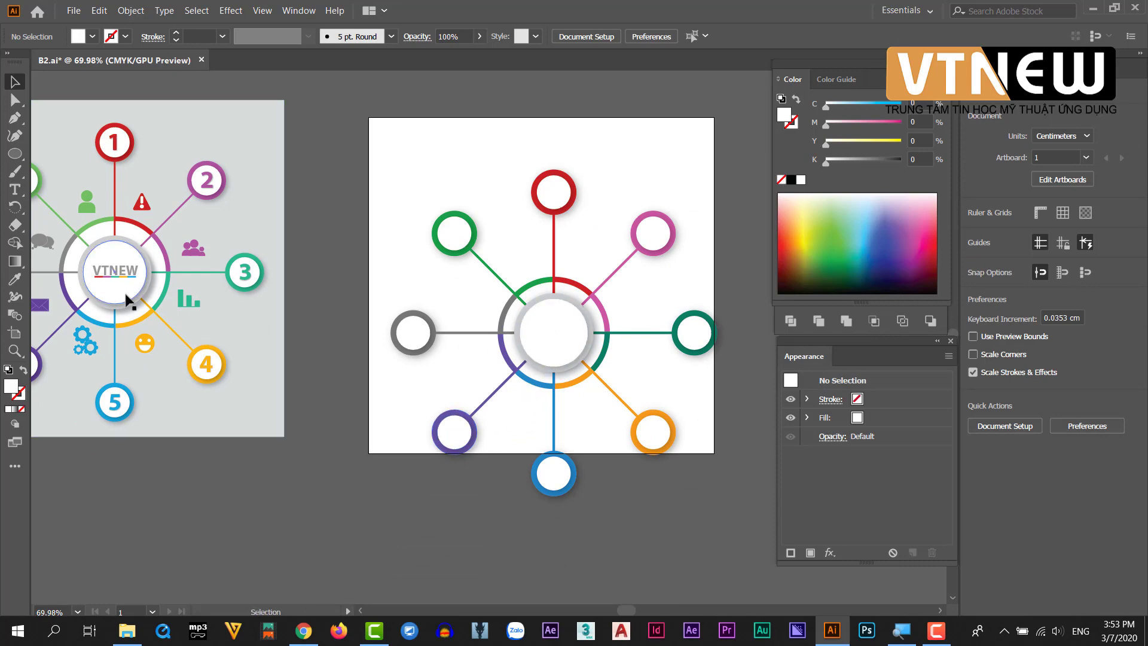
Draw a thin red rectangle bar between the two artboards
key("z")
left_click_drag(102, 270, 398, 358)
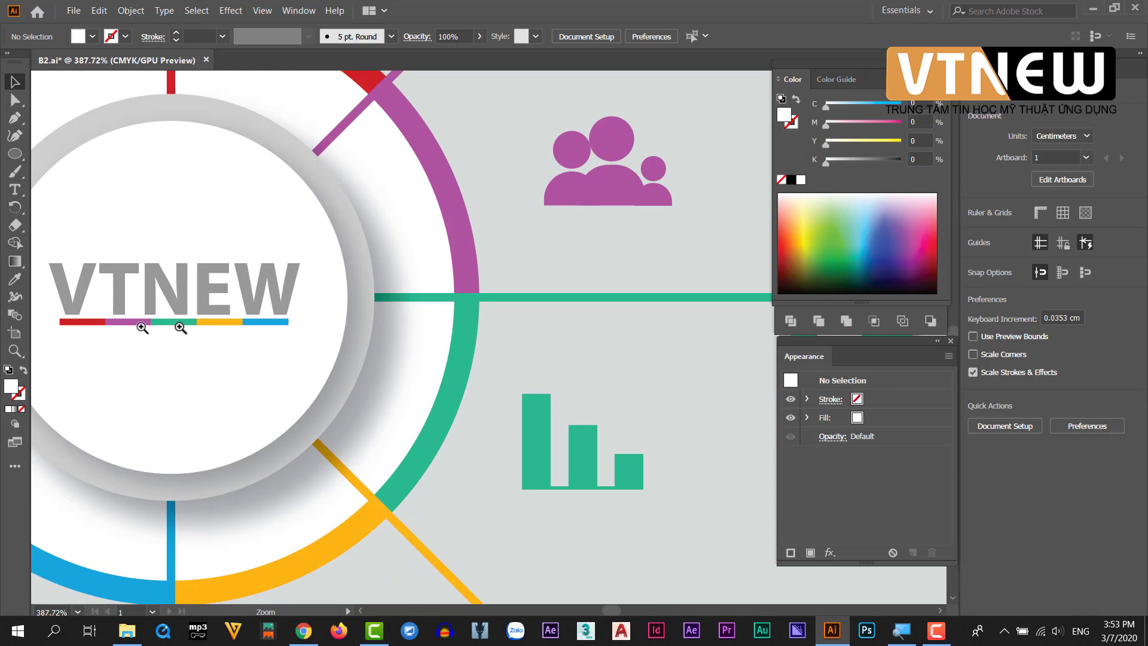
key("ctrl+0")
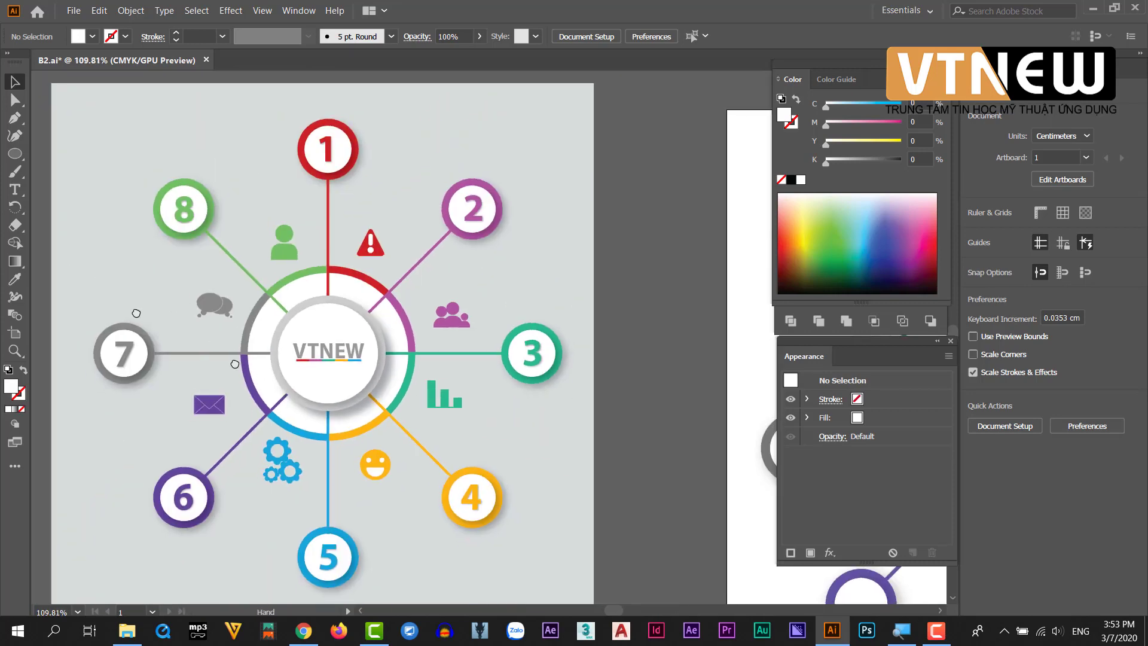
left_click_drag(229, 333, 64, 225)
left_click_drag(14, 160, 102, 151)
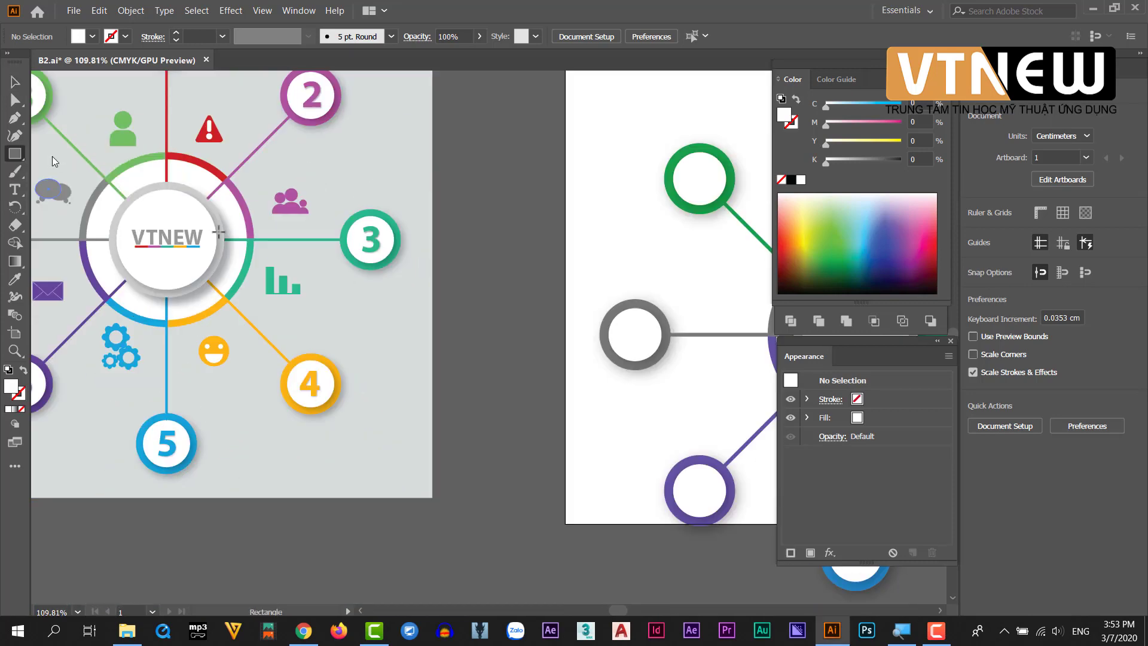
left_click_drag(475, 347, 493, 350)
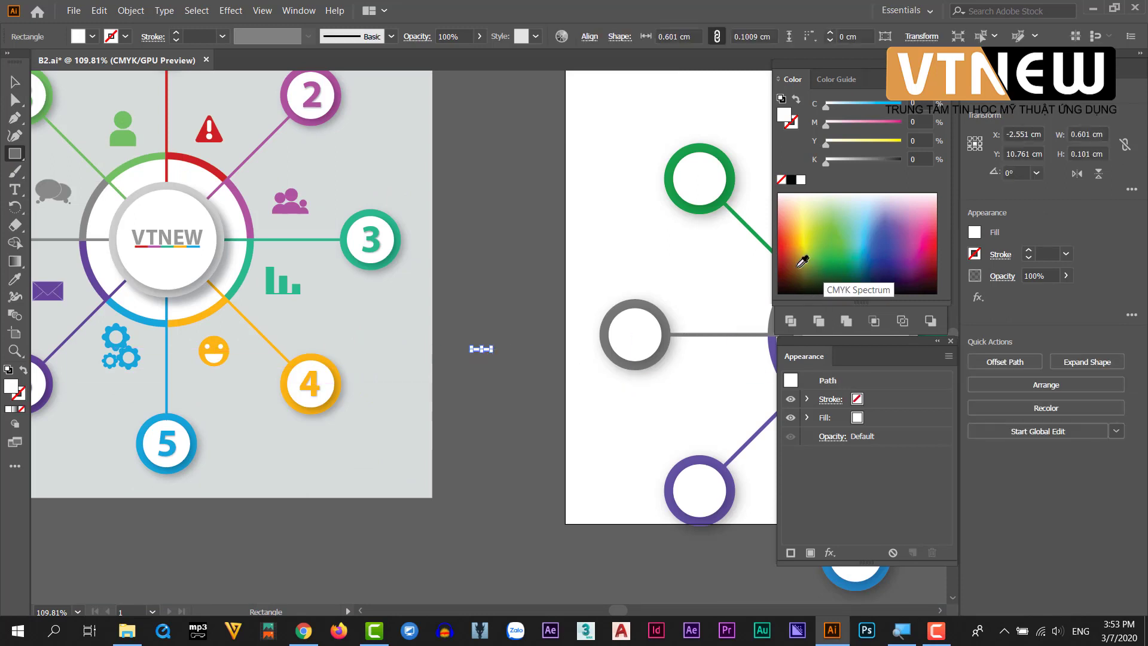
left_click(788, 243)
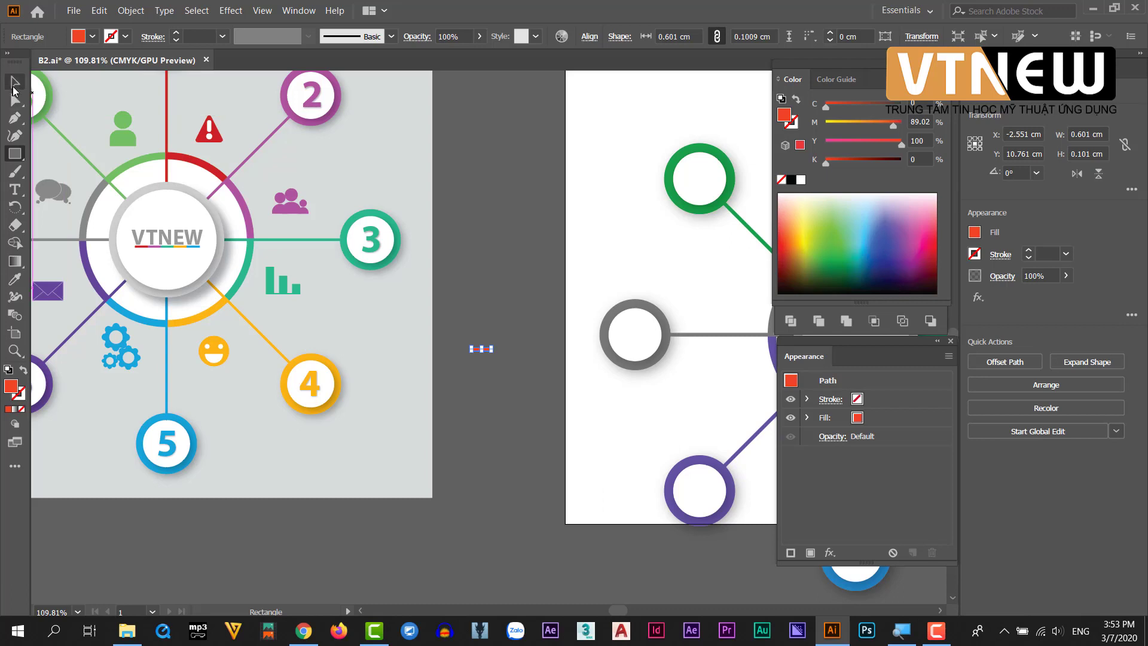
left_click(15, 82)
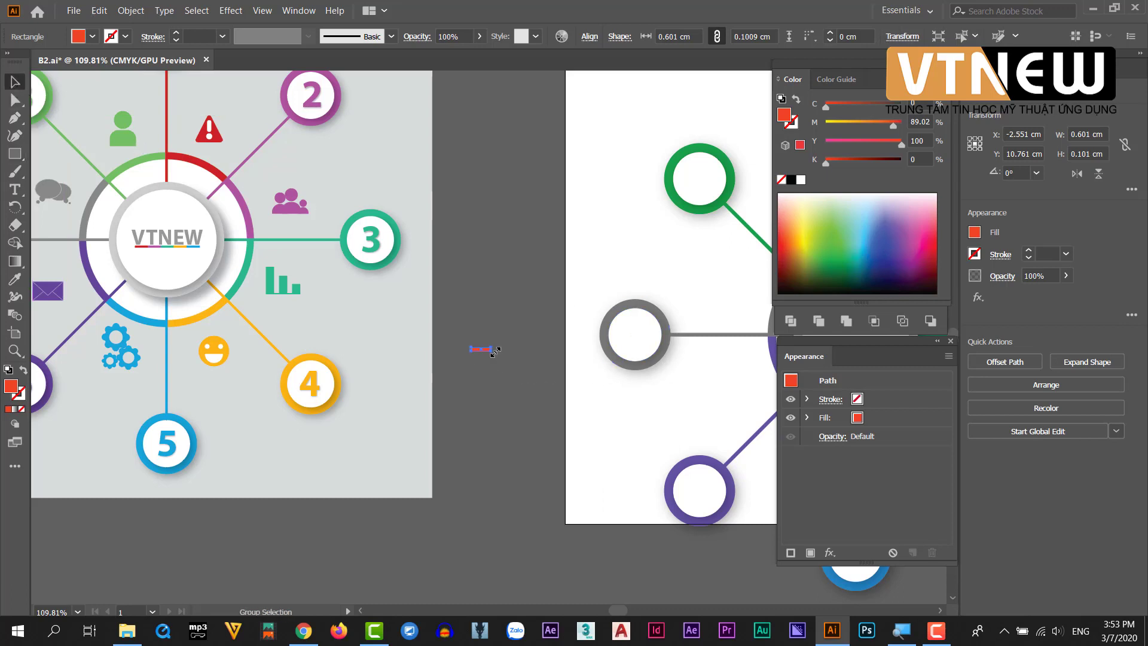
Drag a duplicate of the red bar to sit at its right end
scroll(478, 344, "up", 5)
scroll(538, 389, "up", 3)
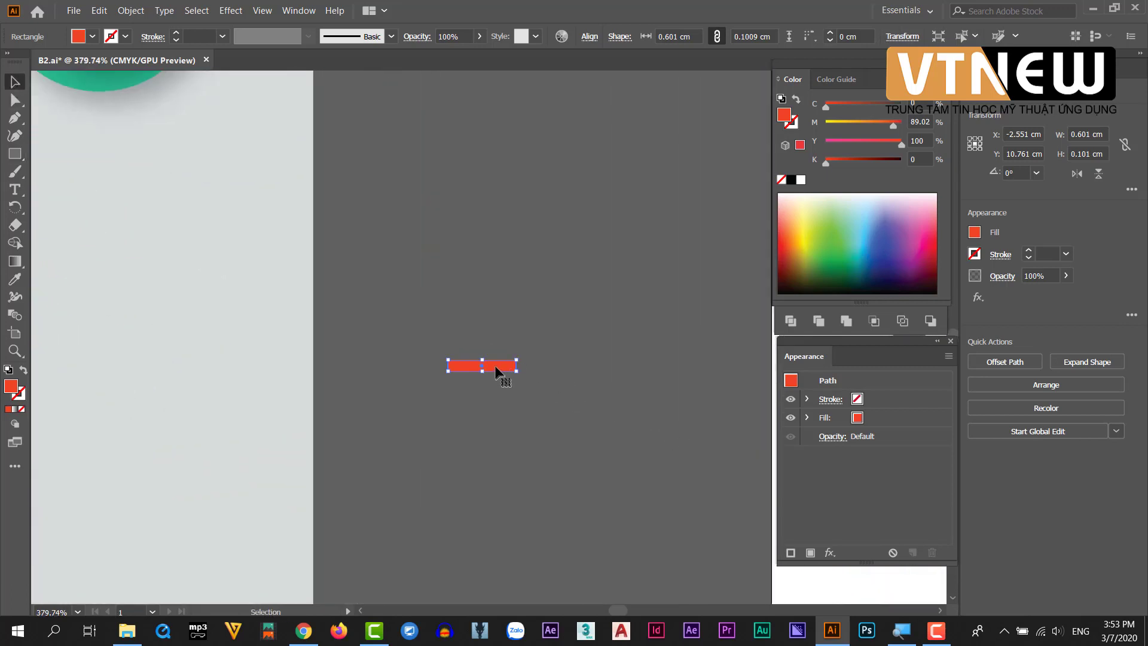
left_click_drag(495, 372, 564, 374)
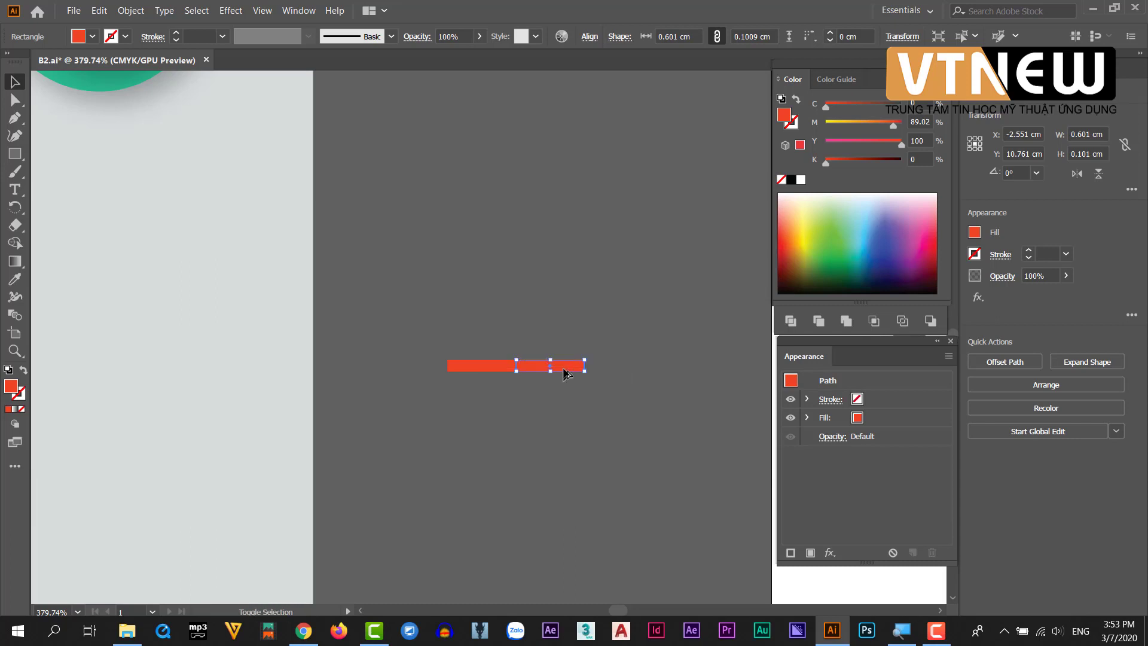
scroll(598, 389, "down", 3)
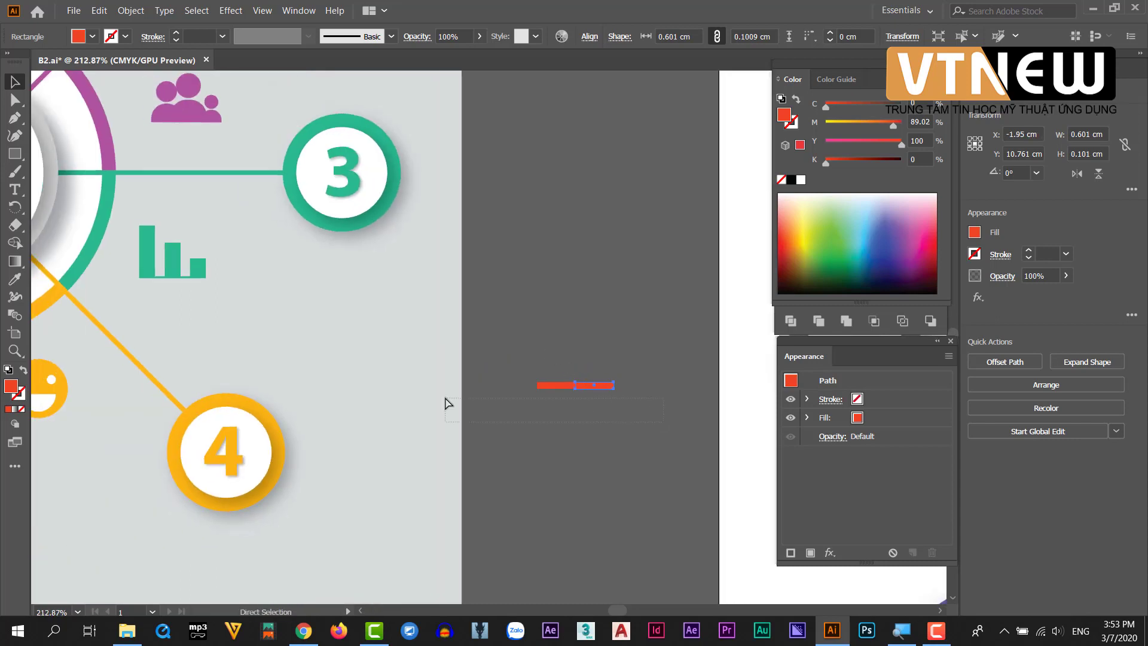
left_click_drag(445, 400, 446, 401)
scroll(455, 412, "right", 4)
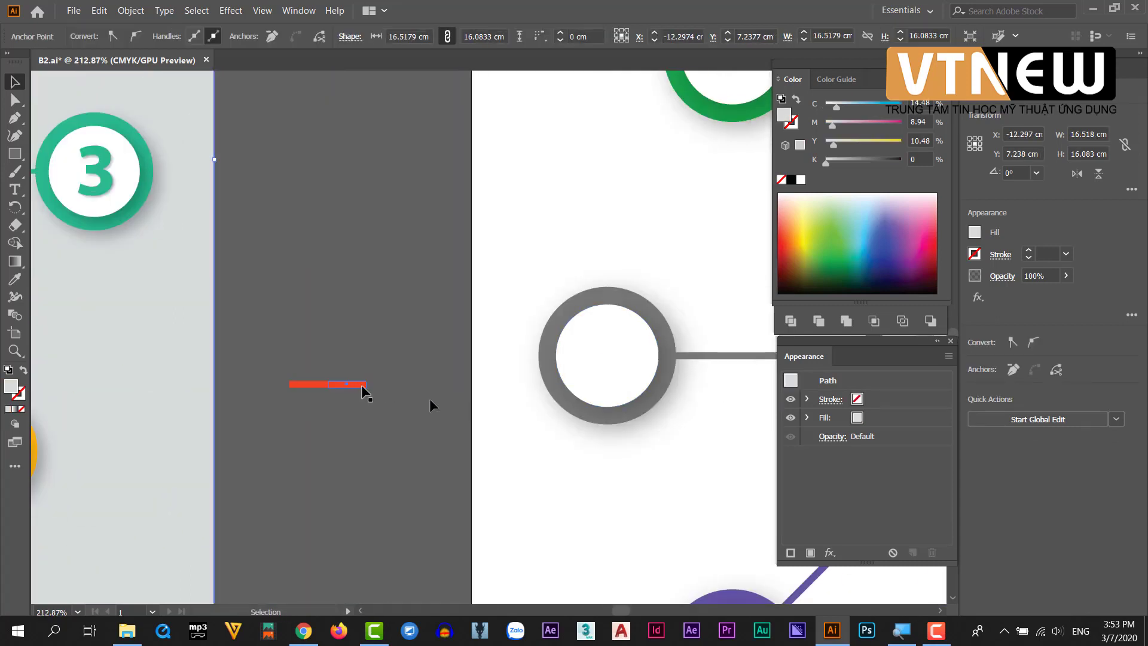
Repeat the copy twice with Ctrl+D and make the first segment a deeper red
left_click(441, 386)
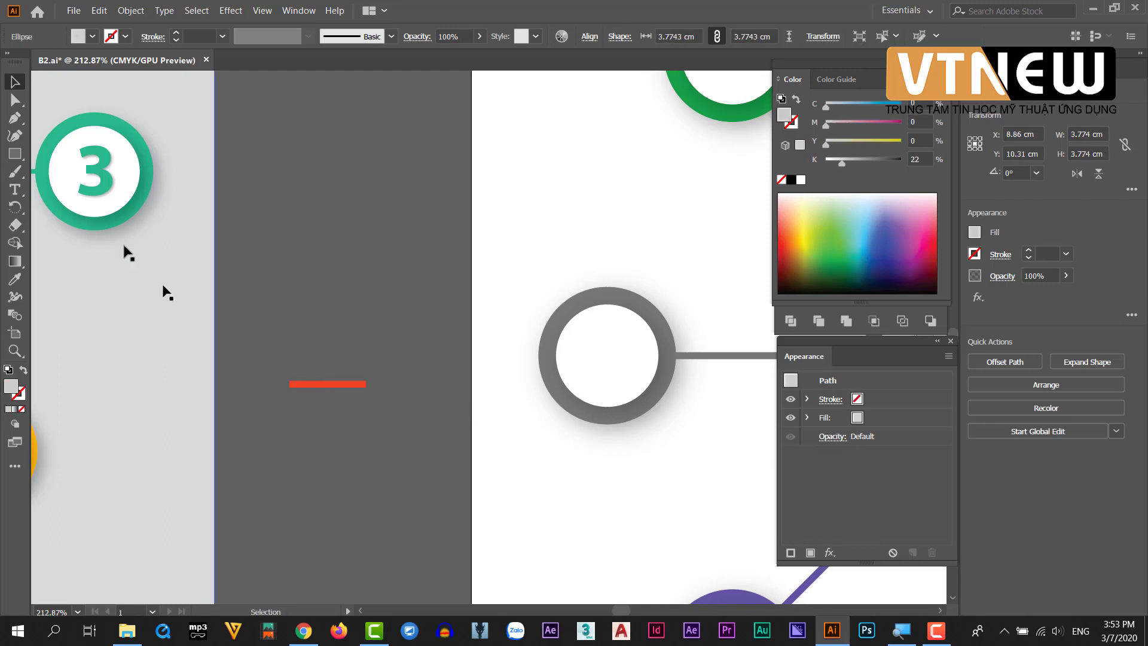
left_click(400, 414)
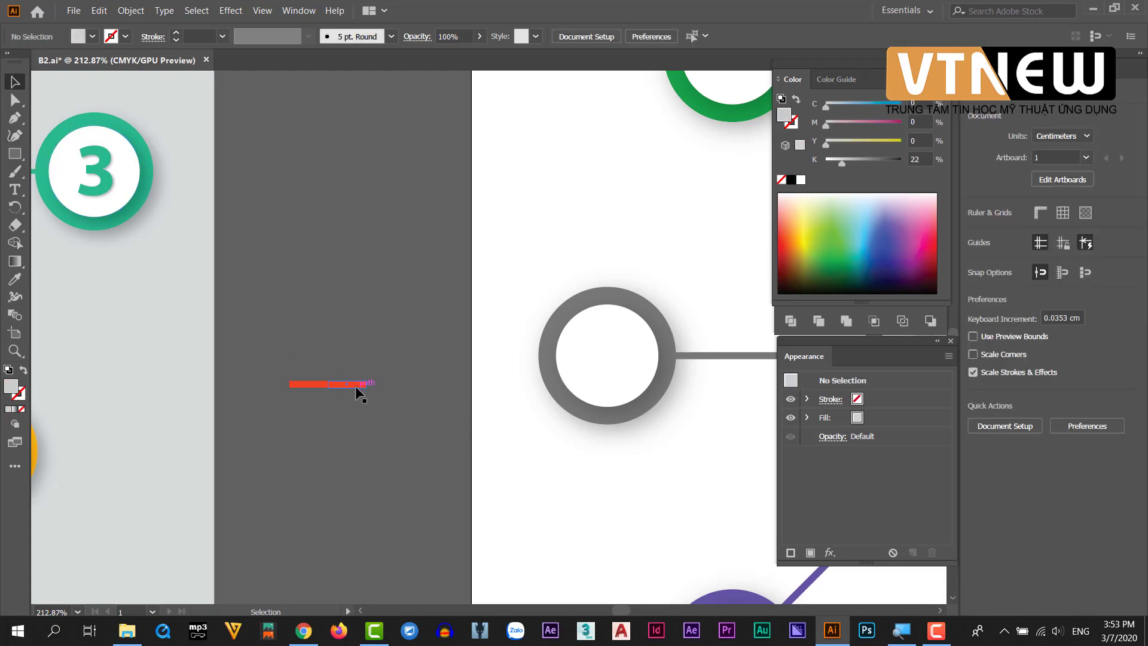
left_click(355, 385)
key("ctrl+d")
key("ctrl+d")
key("ctrl+d")
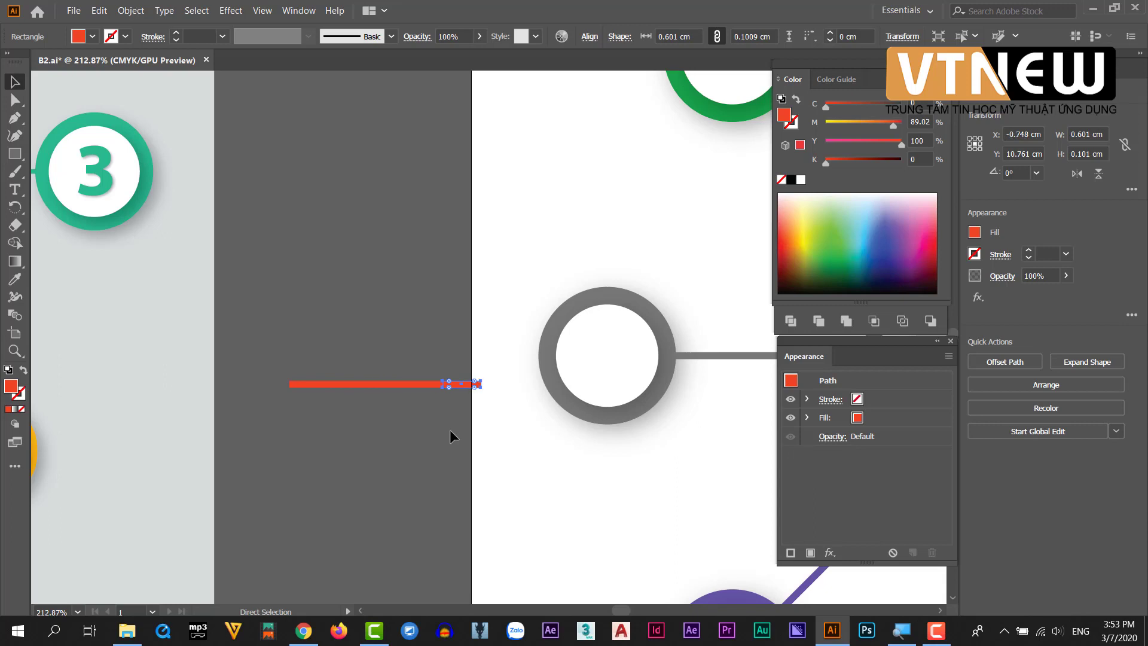
key("ctrl+d")
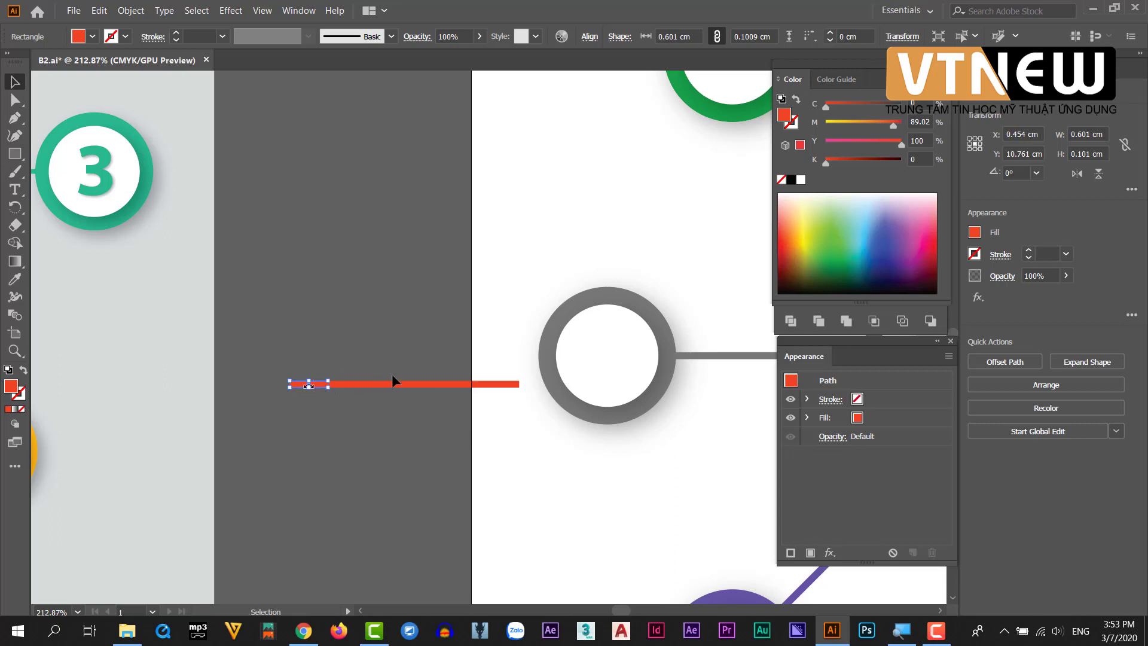
left_click(781, 254)
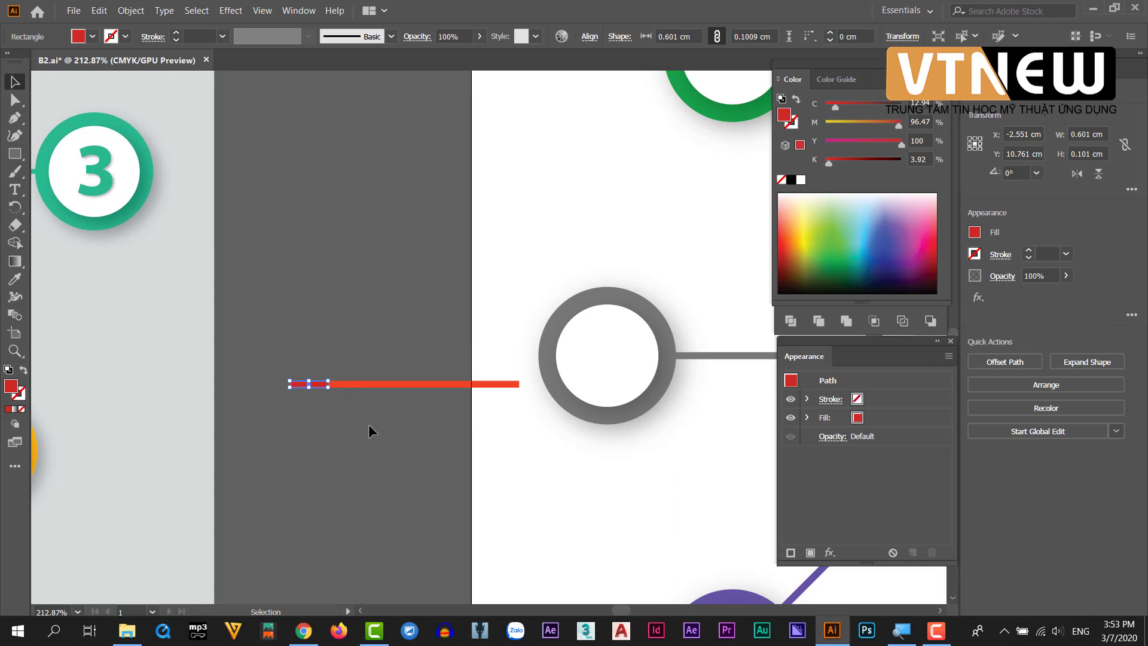
Colour the strip's second segment purple and third segment teal
mouse_move(345, 412)
left_mouse_down()
mouse_move(295, 371)
mouse_move(181, 365)
left_mouse_up()
left_click(415, 392)
left_click(396, 372)
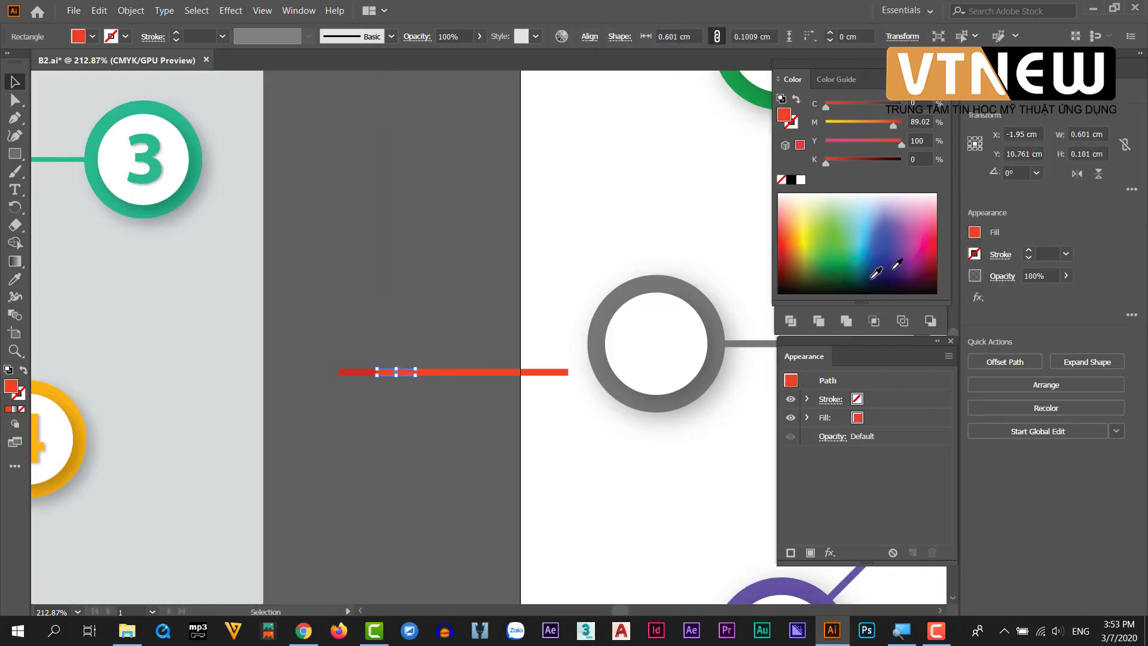
left_click(908, 238)
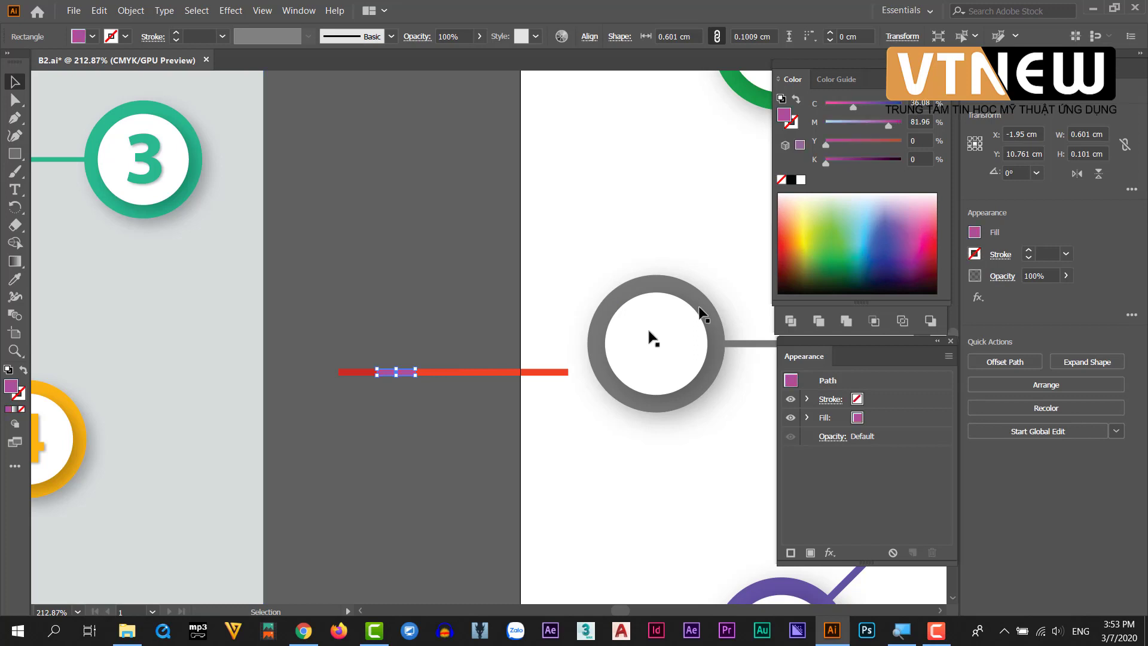
left_click(441, 396)
left_click(437, 372)
mouse_move(430, 392)
left_mouse_down()
mouse_move(723, 404)
mouse_move(444, 408)
left_mouse_up()
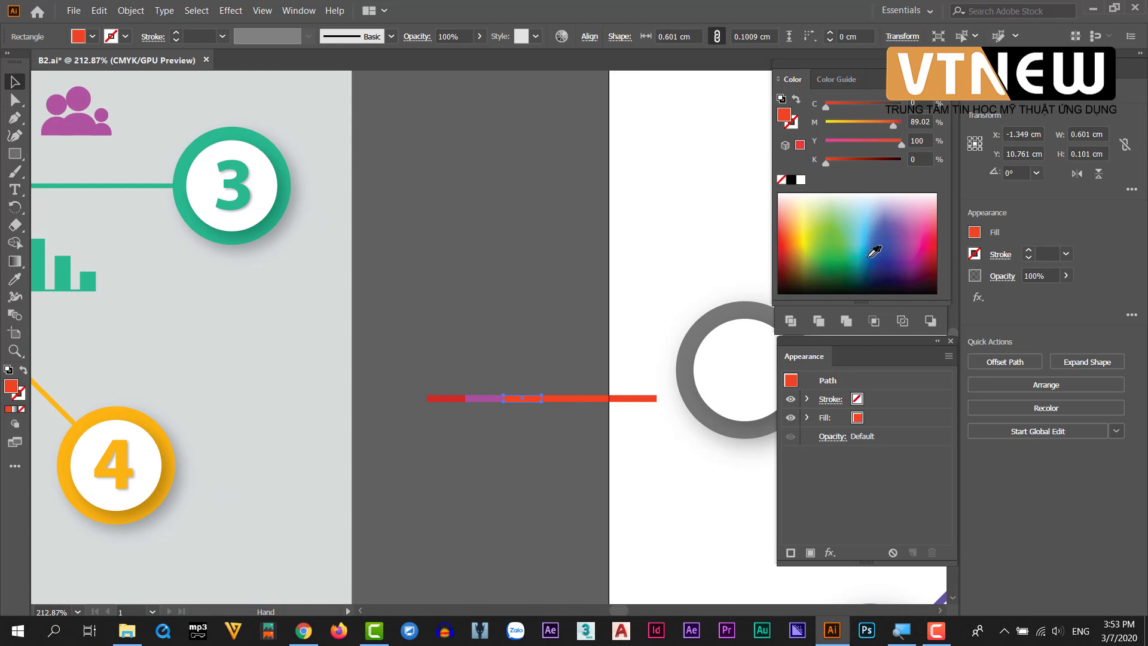
left_click(861, 256)
Colour the fourth segment yellow and the fifth segment blue
mouse_move(592, 400)
left_mouse_down()
mouse_move(441, 396)
mouse_move(723, 397)
mouse_move(645, 365)
left_mouse_up()
left_click(404, 395)
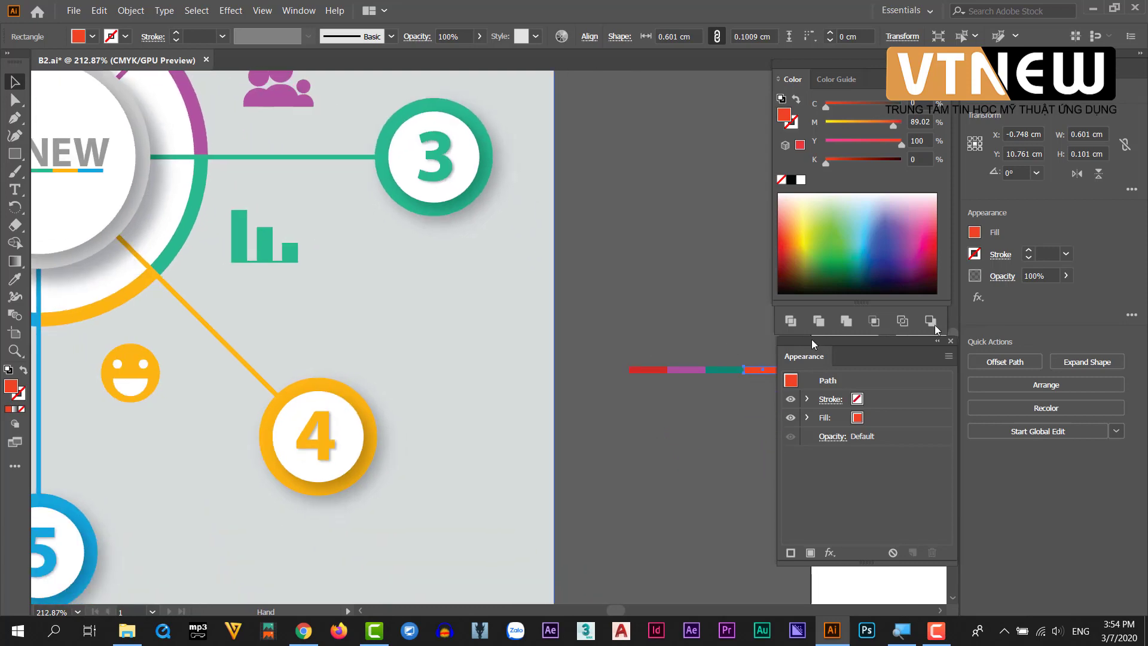
left_click(804, 257)
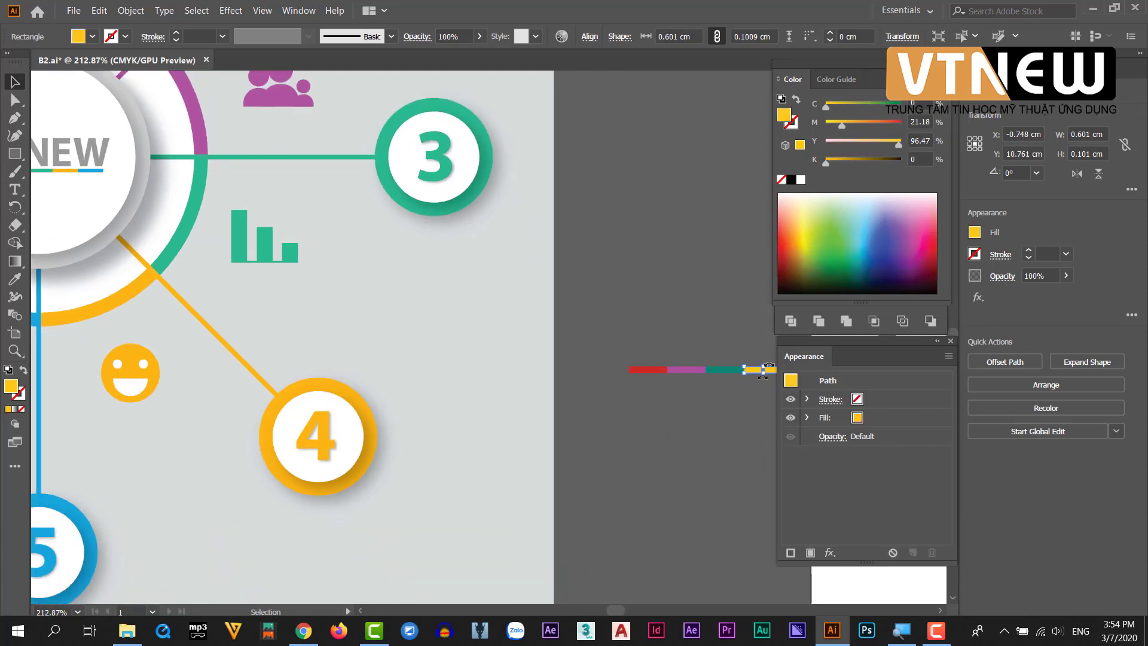
left_click_drag(712, 390, 538, 391)
left_click(628, 370)
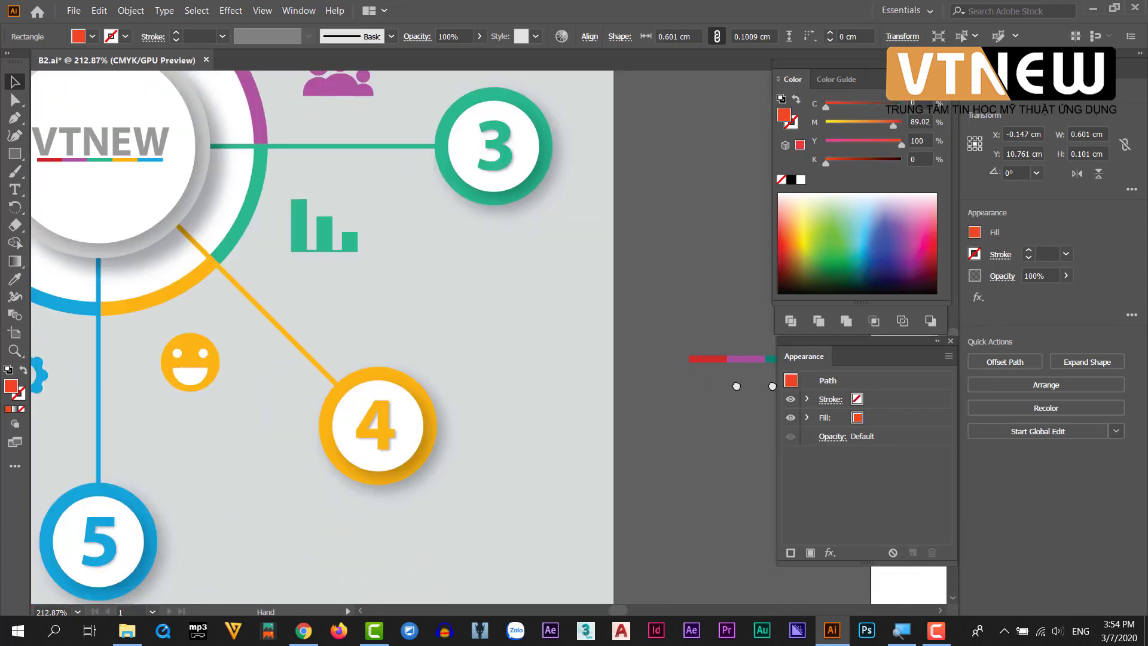
left_click_drag(382, 383, 750, 388)
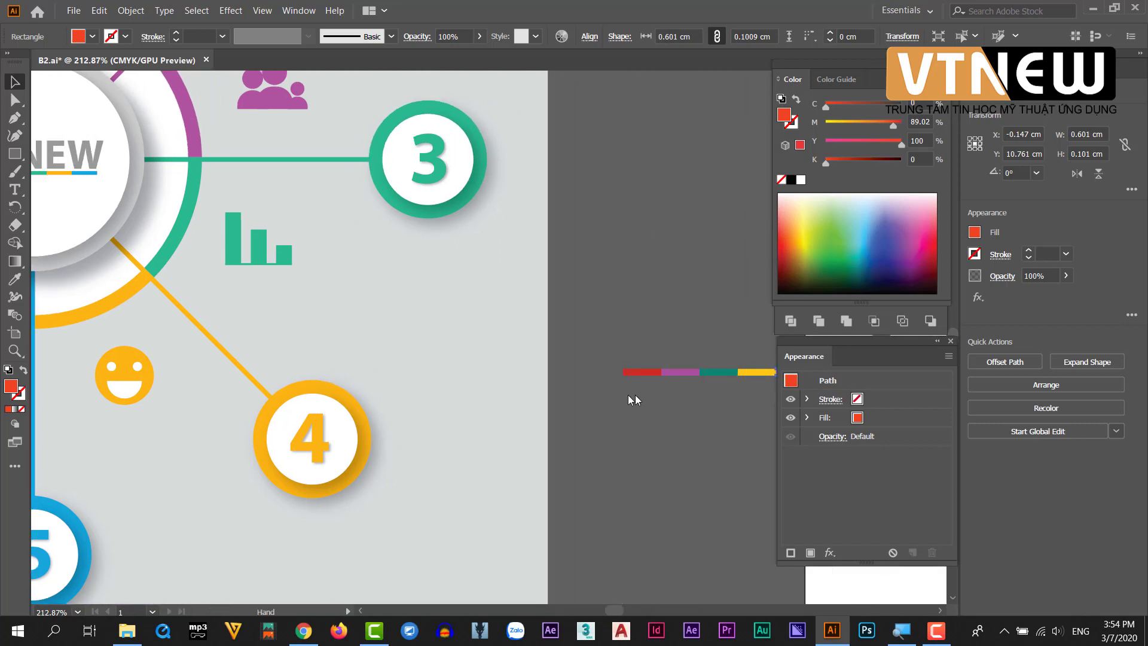
left_click_drag(842, 400, 625, 394)
left_click(864, 246)
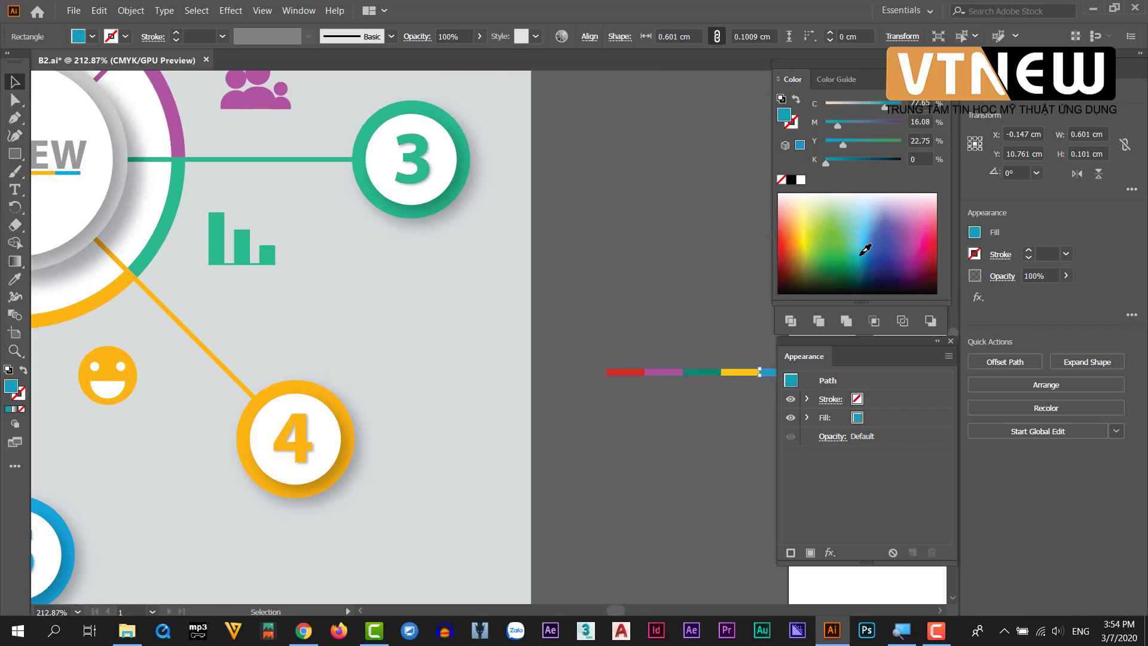
Delete the leftover red segment at the strip's end
scroll(693, 395, "right", 3)
left_click(712, 344)
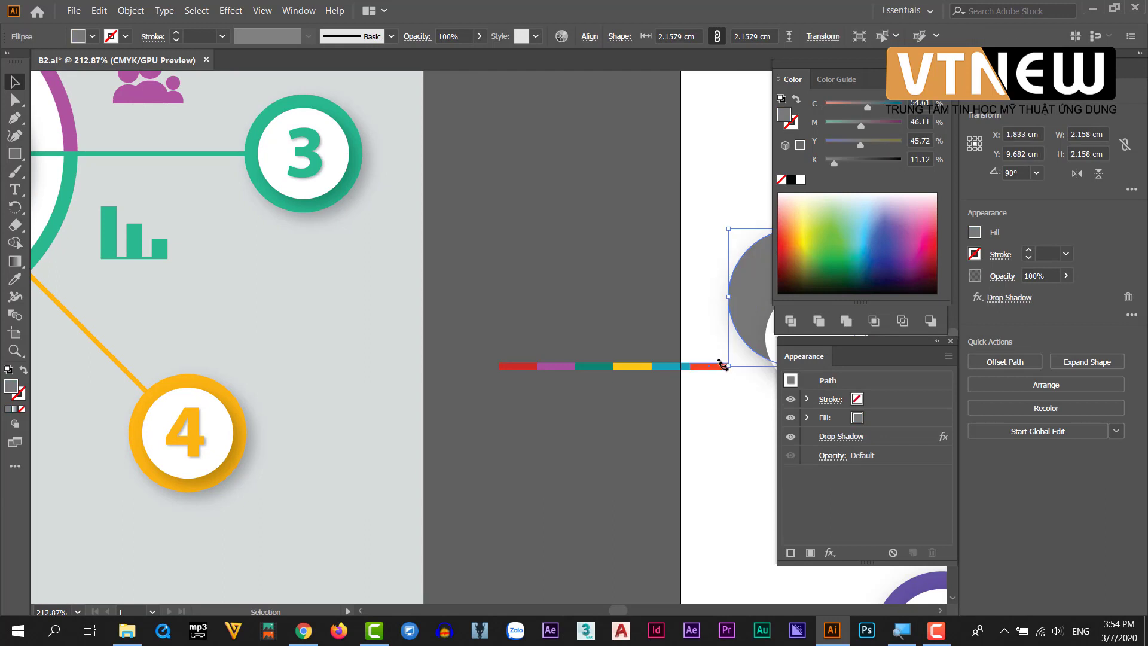
left_click(713, 367)
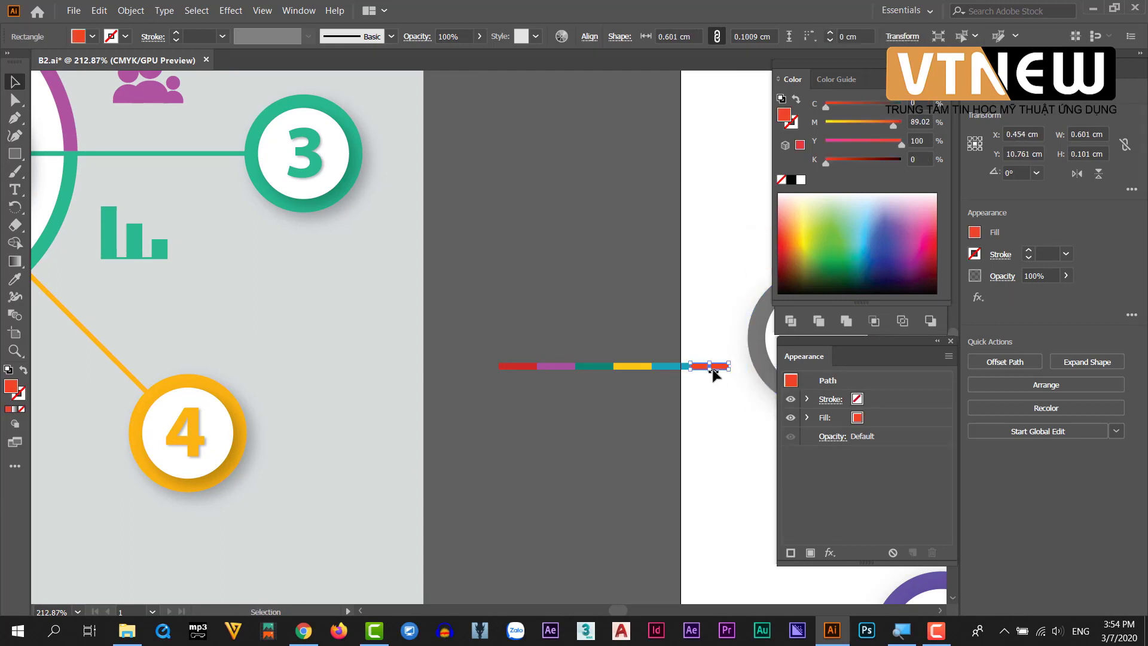
key("Delete")
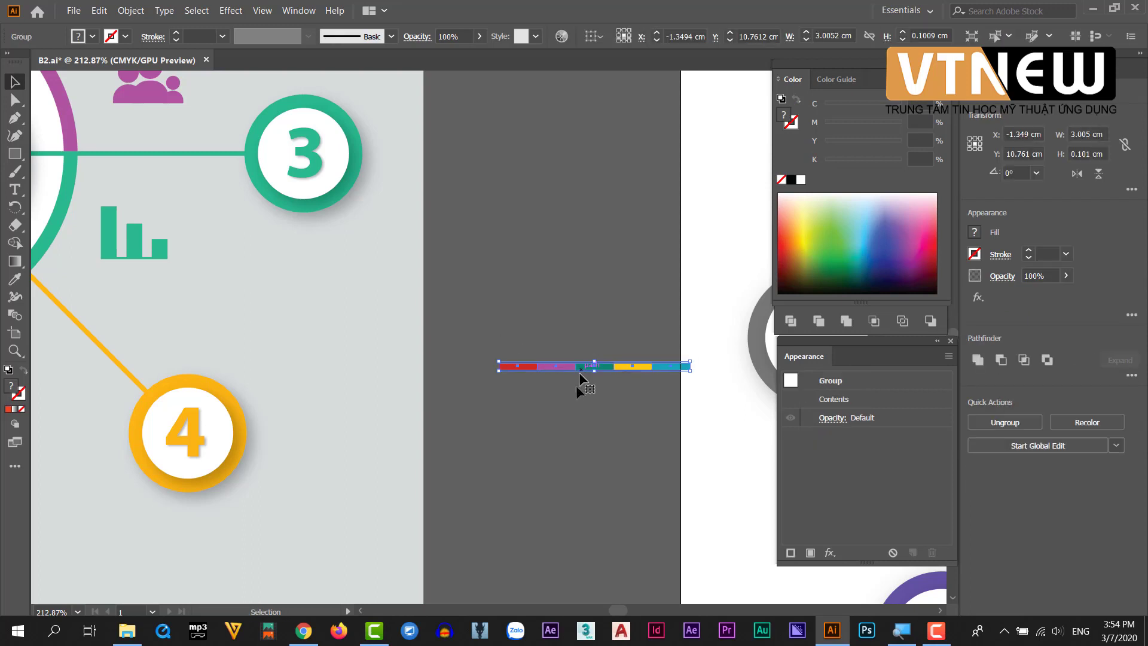
key("space")
mouse_move(637, 389)
left_mouse_down()
mouse_move(253, 374)
mouse_move(690, 387)
mouse_move(326, 374)
mouse_move(533, 335)
left_mouse_up()
Move the five-colour bar onto the grey centre circle, undoing an accidental duplicate circle
left_click_drag(597, 464, 428, 365)
left_click(636, 132)
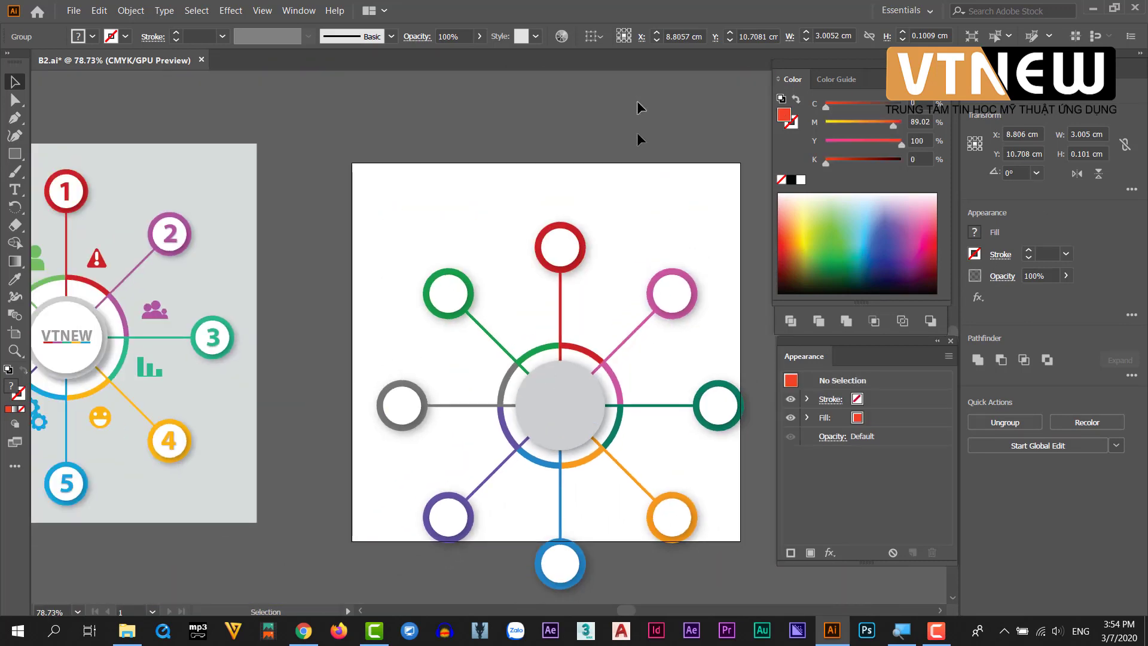
scroll(559, 406, "up", 4, "alt")
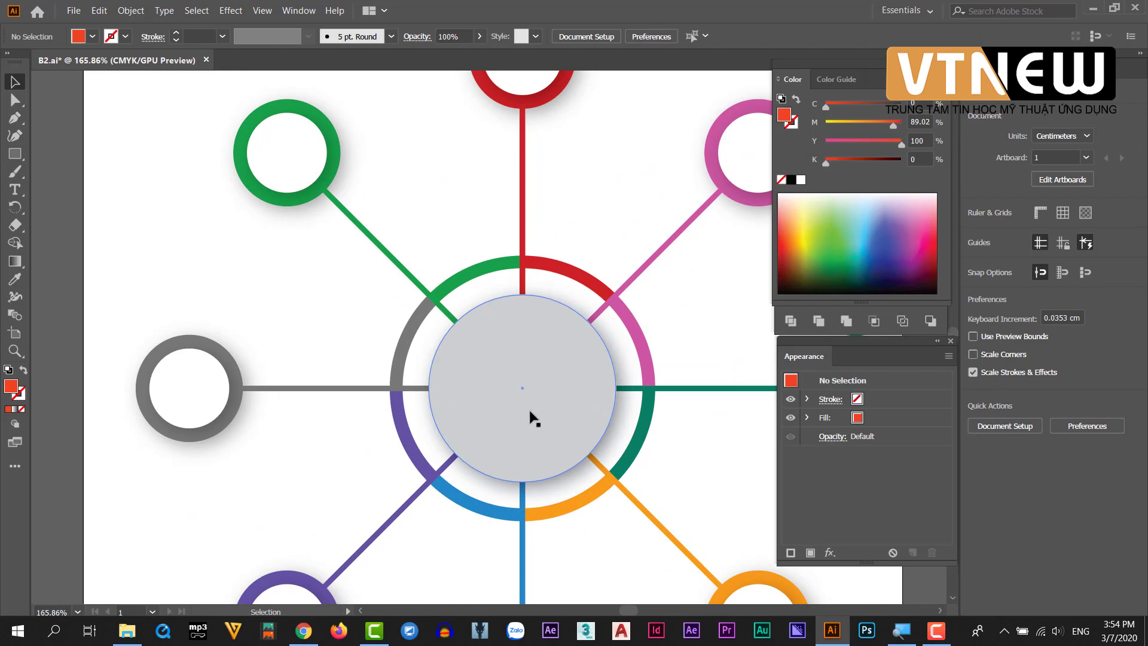
left_click_drag(607, 433, 561, 416)
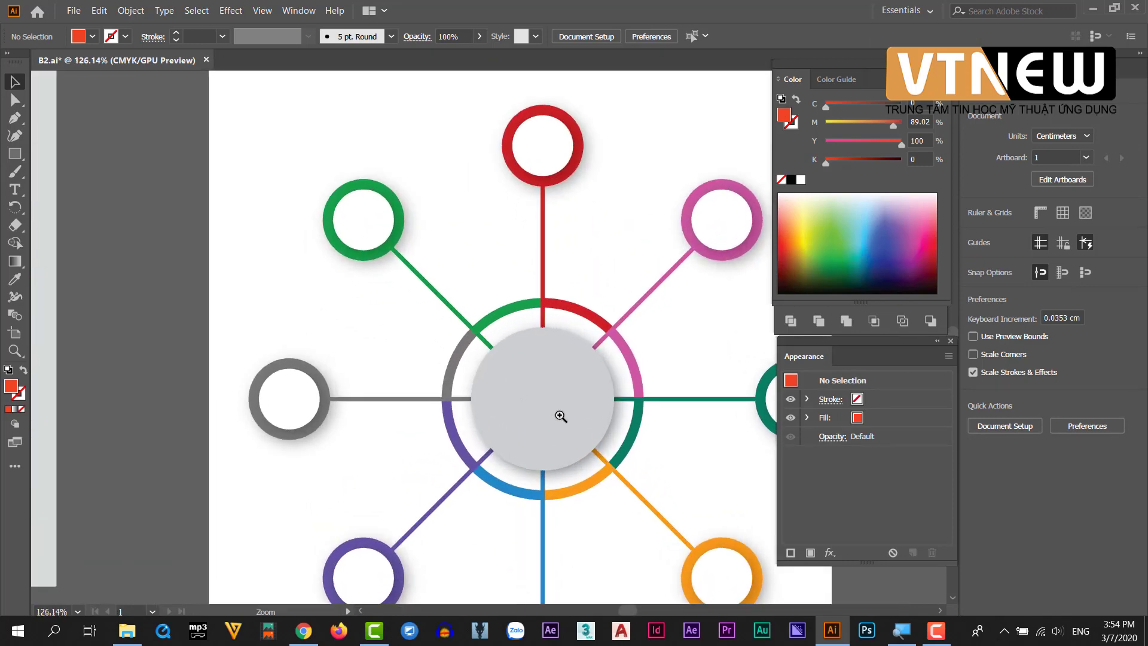
left_click(538, 410)
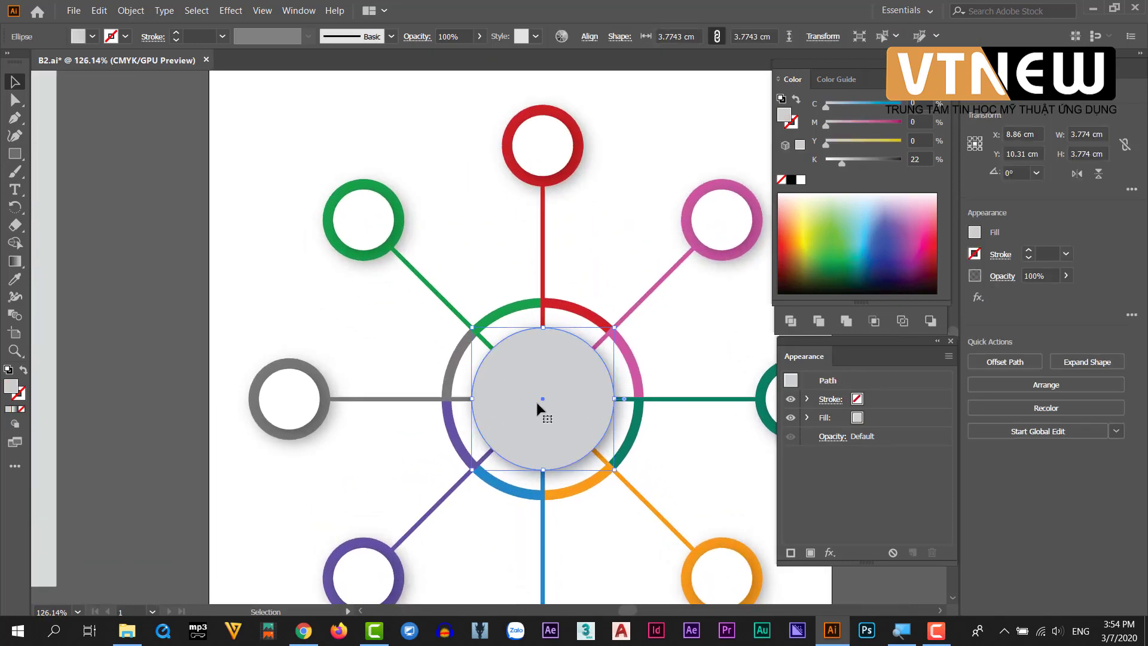
left_click_drag(538, 410, 610, 388, "alt")
key("ctrl+z")
Check the colour bar's placement against the circle in Outline view
key("a")
key("ctrl+y")
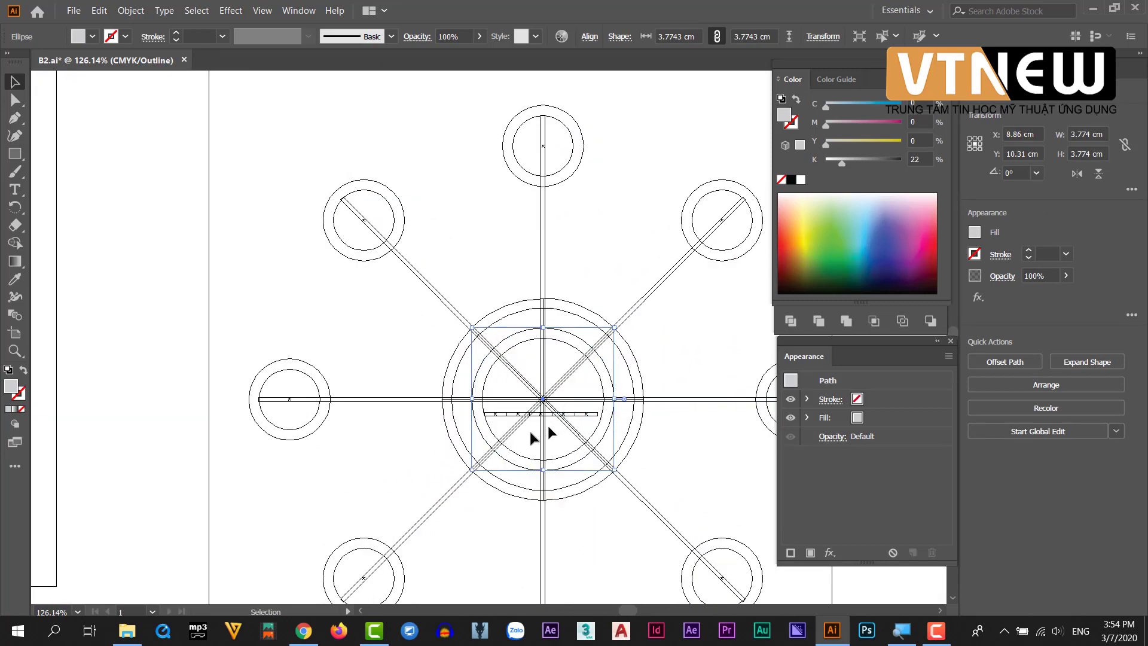
key("v")
left_click(500, 415)
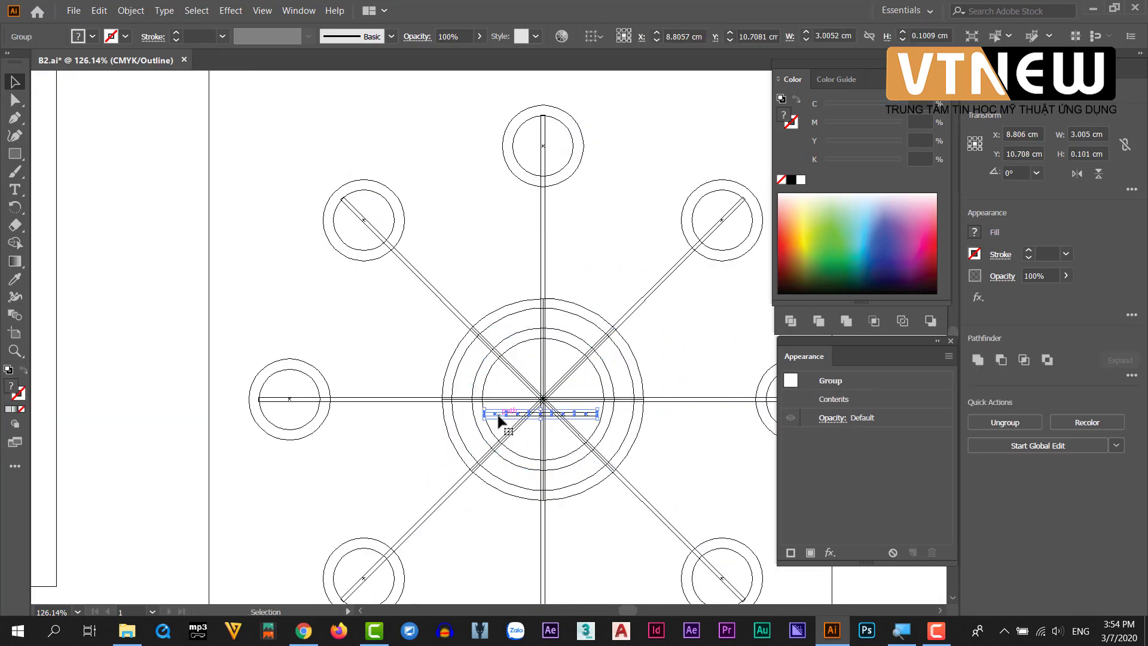
key("ctrl")
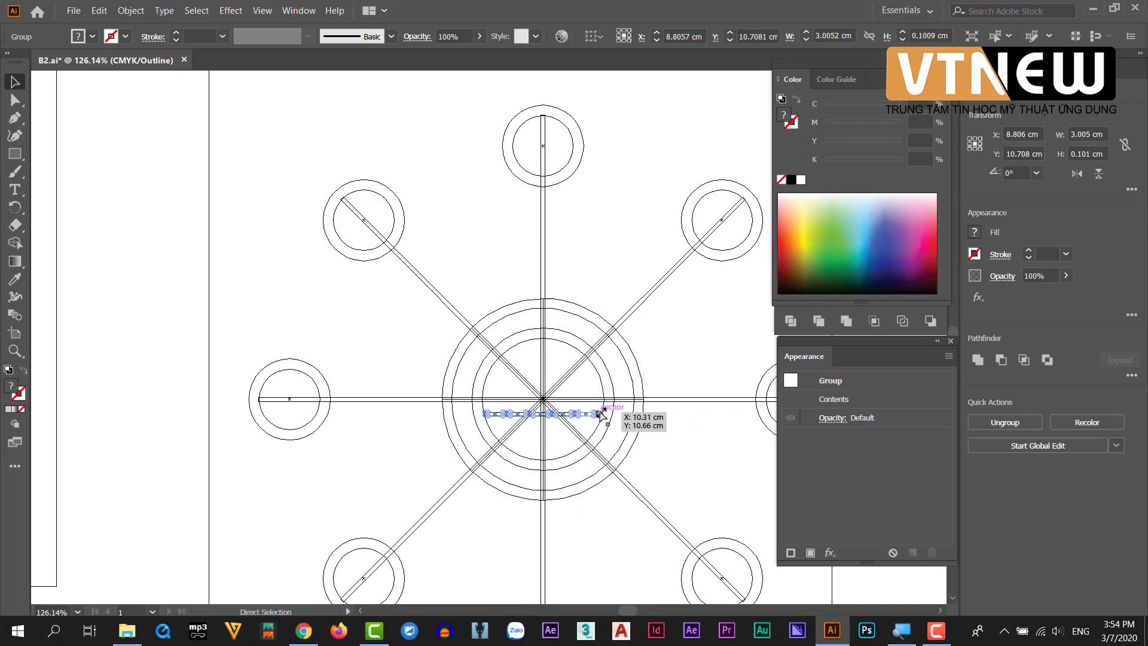
key("ctrl+y")
left_click(414, 469)
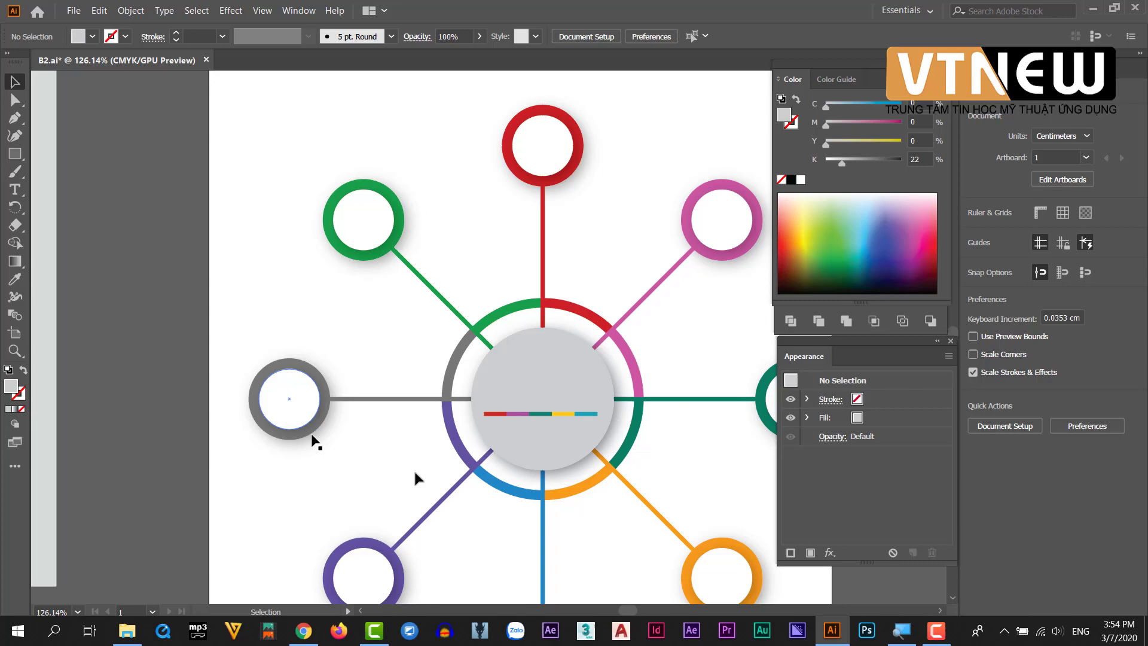
Nudge the colour bar so it sits centred inside the circle
left_click(592, 445)
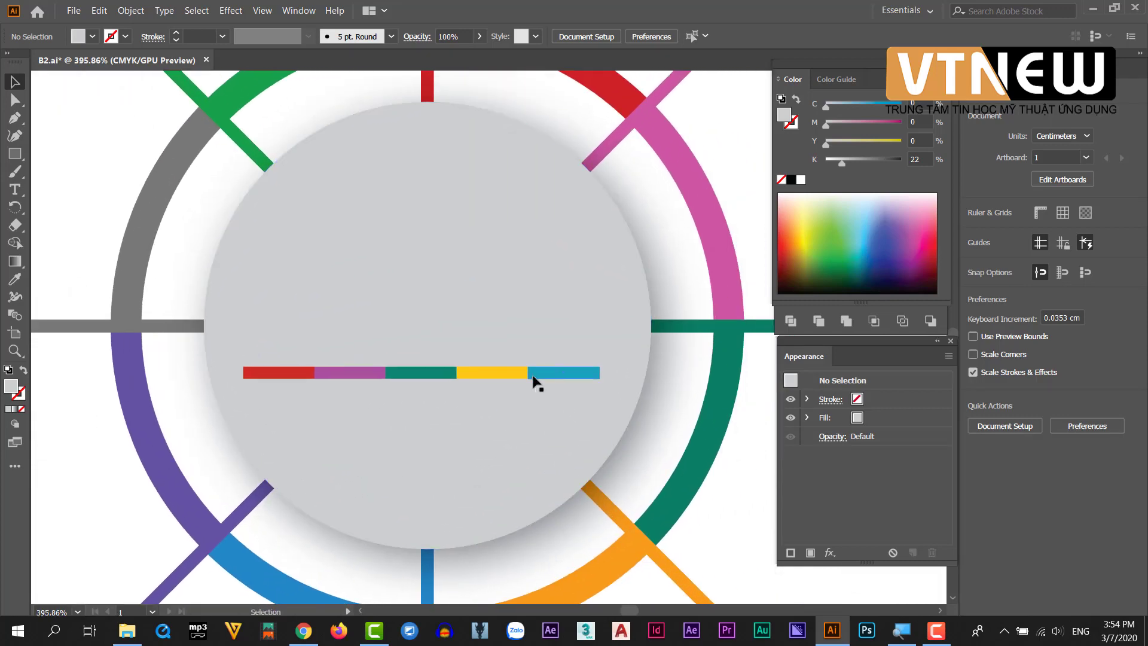
left_click(533, 376)
left_click_drag(502, 375, 501, 379)
scroll(360, 402, "down", 5)
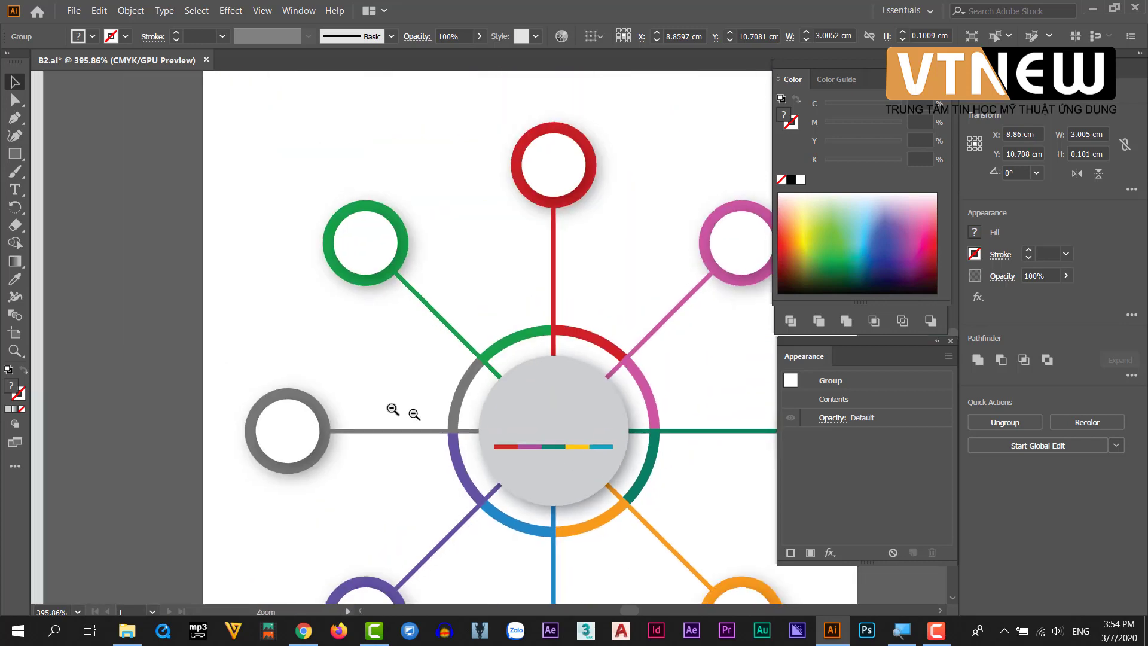
scroll(360, 402, "down", 2)
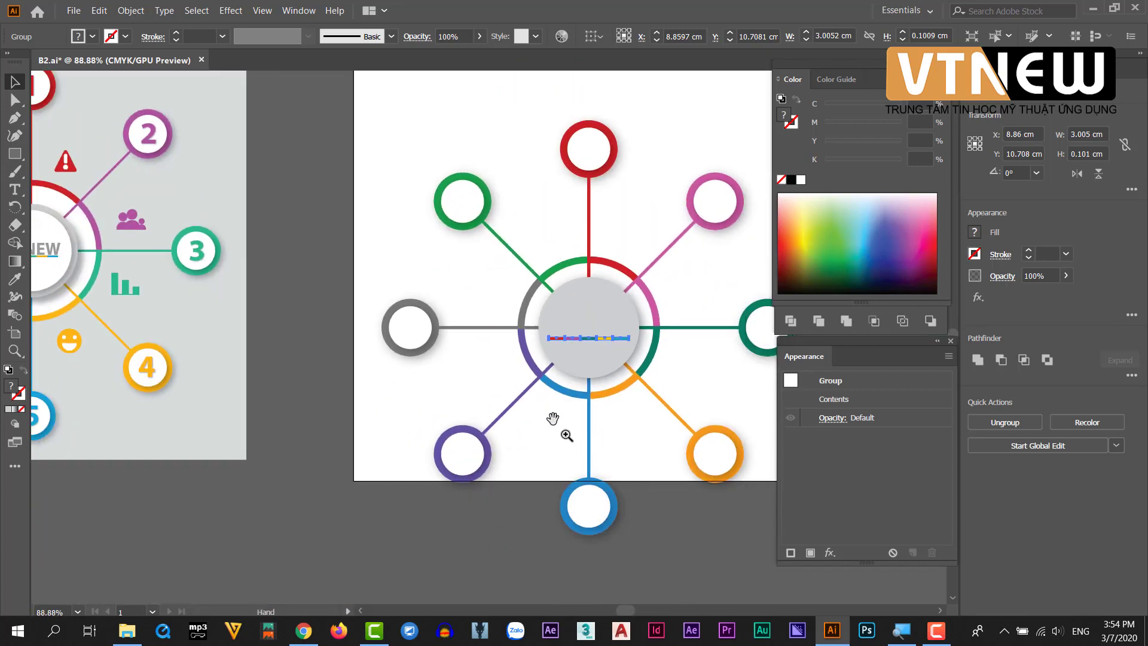
scroll(520, 410, "down", 1)
Pan to the reference infographic and zoom in closely on its green person icon
left_click(513, 529)
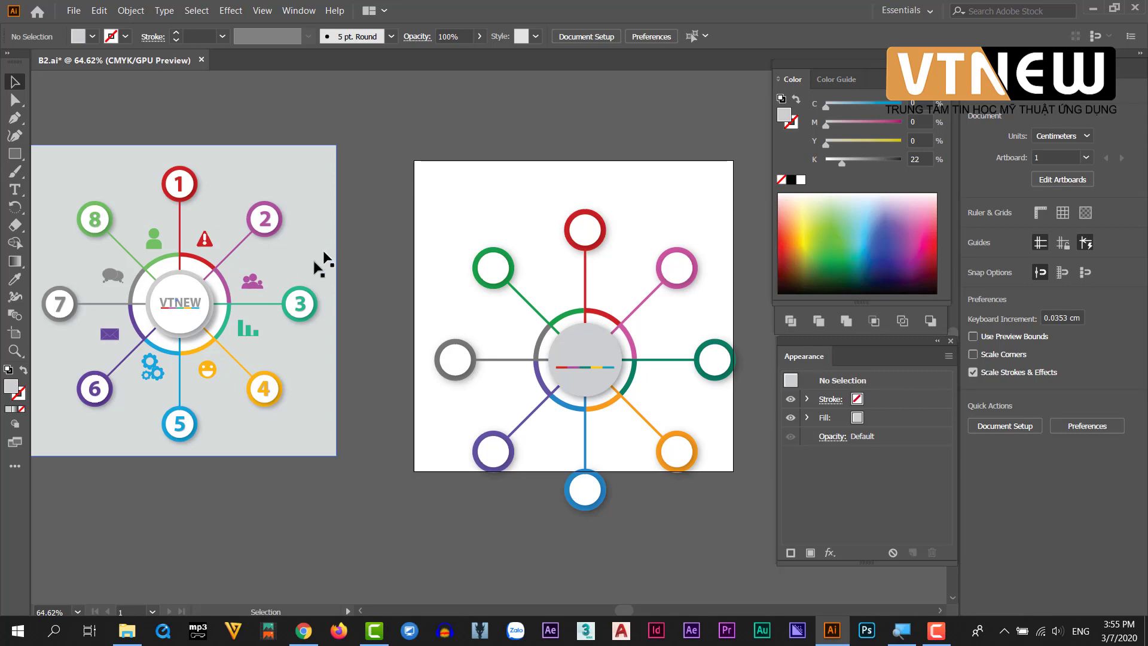
key("space")
left_click_drag(225, 235, 481, 214)
scroll(481, 214, "up", 1)
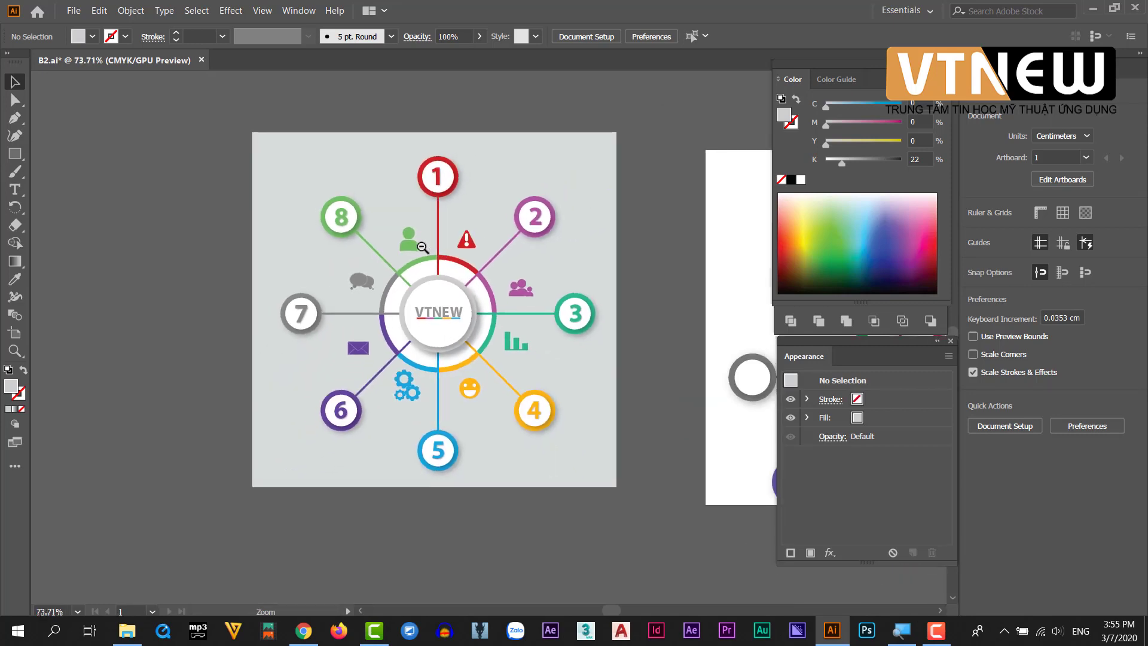
left_click_drag(648, 538, 544, 368)
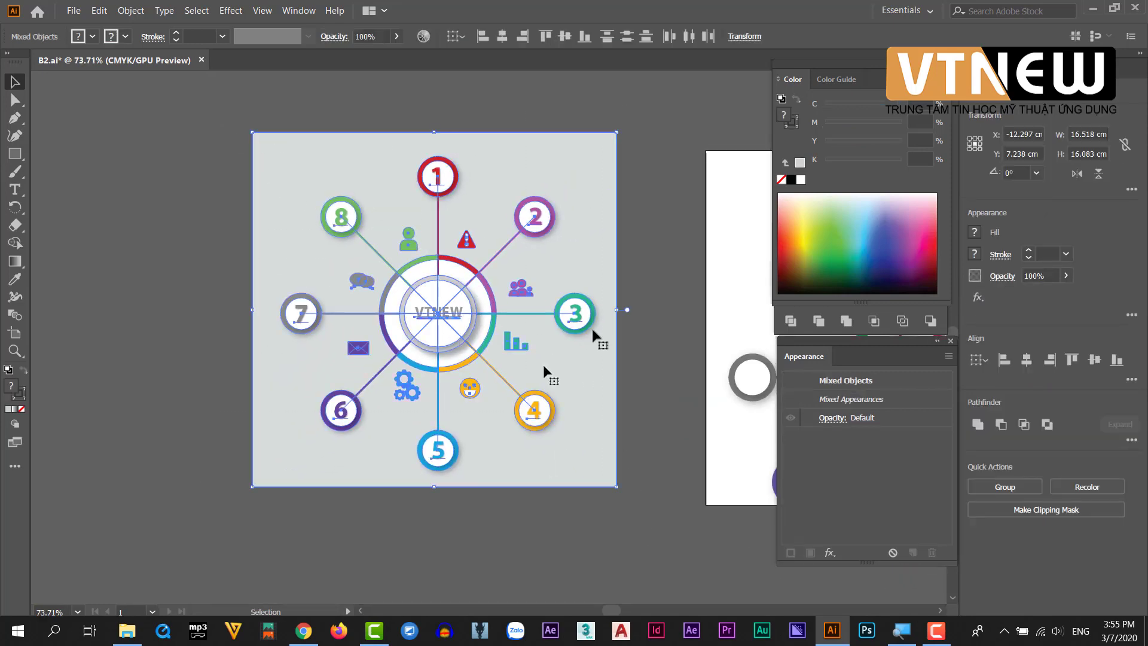
key("a")
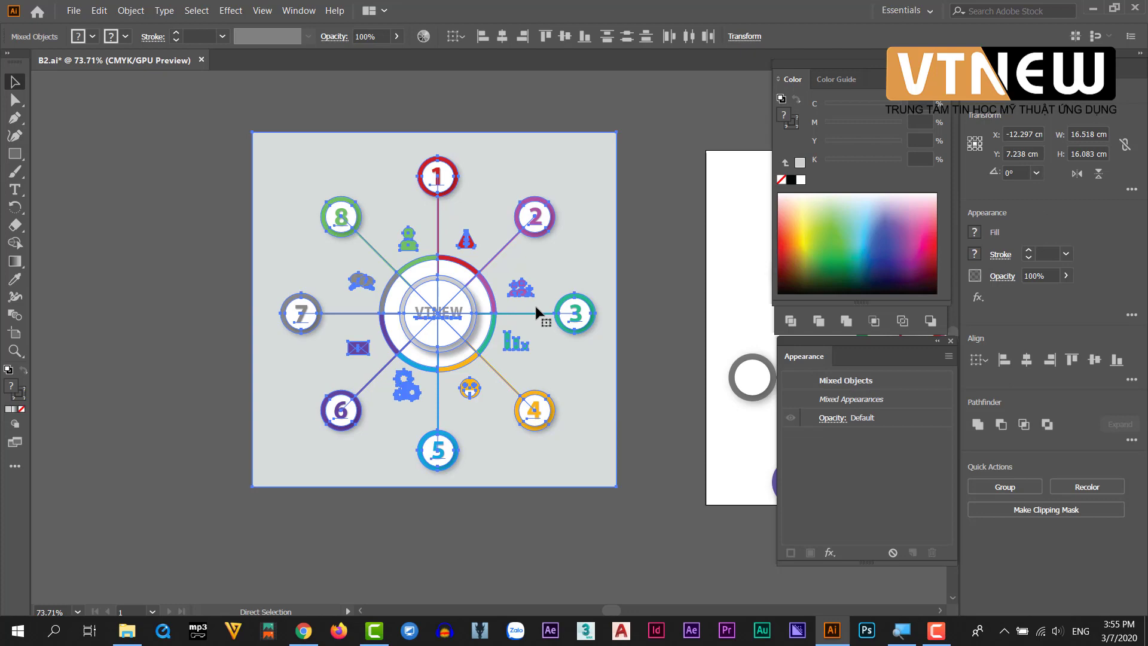
key("ctrl+shift+a")
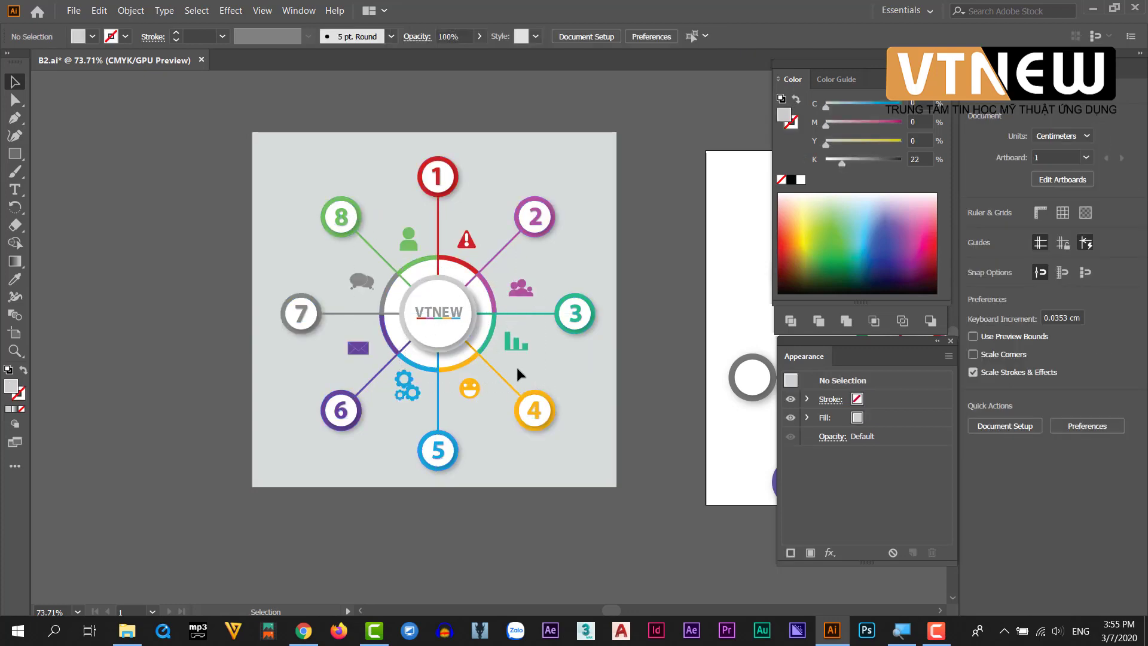
scroll(405, 236, "up", 5)
scroll(483, 204, "up", 3)
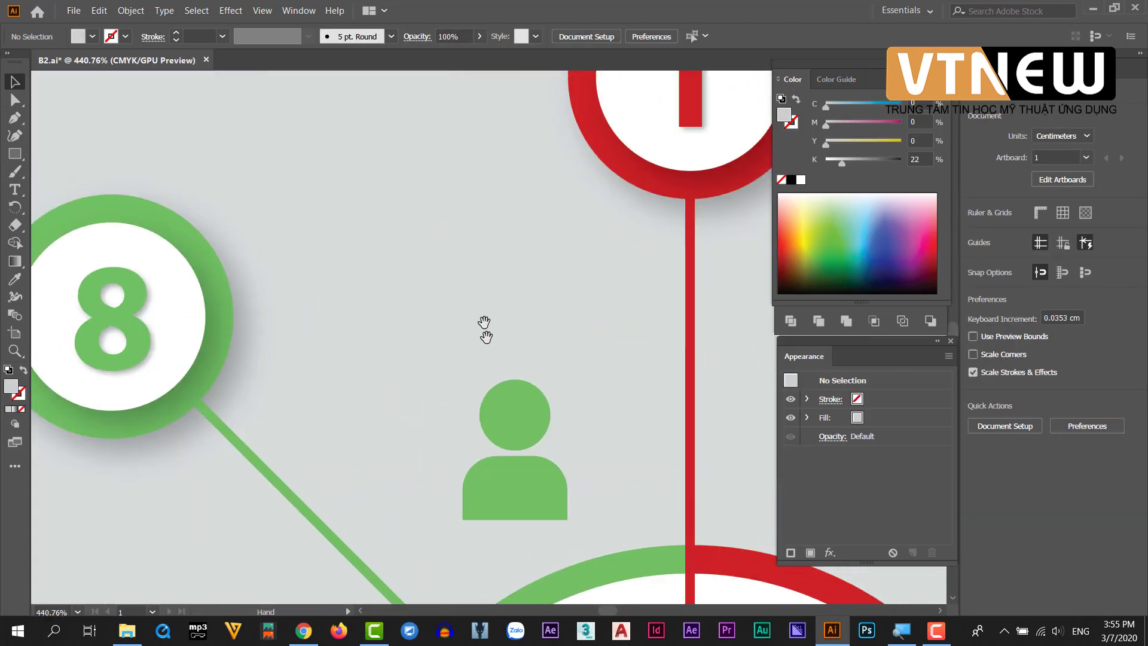
scroll(481, 324, "up", 1)
Draw a grey rectangle body with 0.25 cm rounded top corners, shortened to 0.52 cm tall
left_click(20, 154)
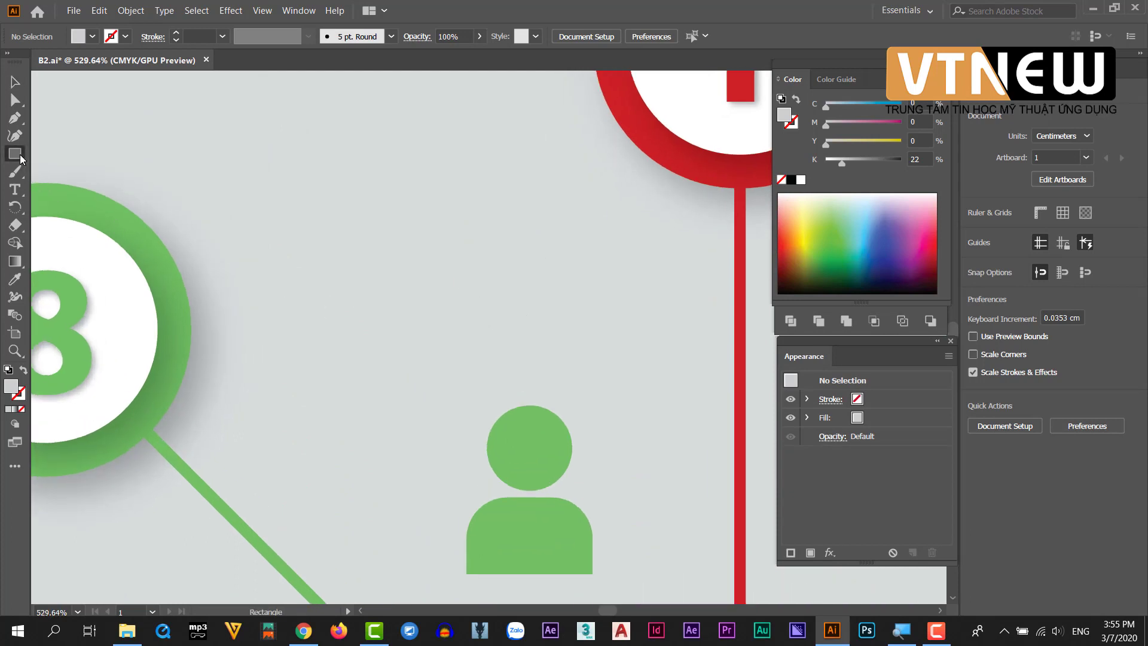
mouse_move(328, 217)
left_mouse_down()
mouse_move(532, 349)
mouse_move(462, 333)
left_mouse_up()
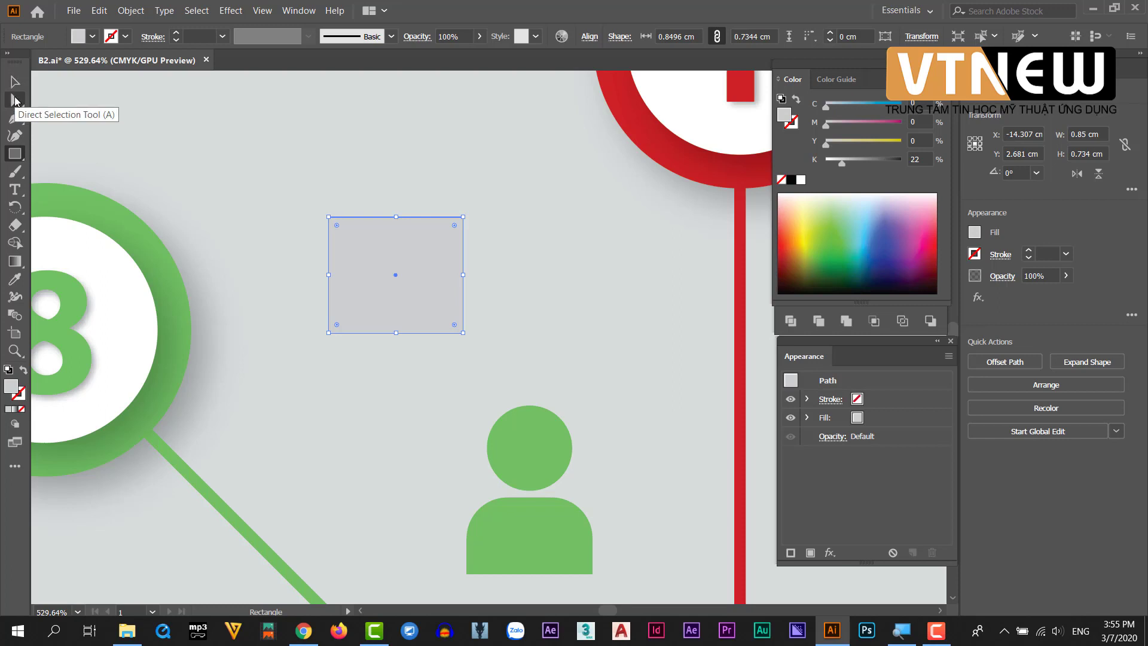
left_click(15, 100)
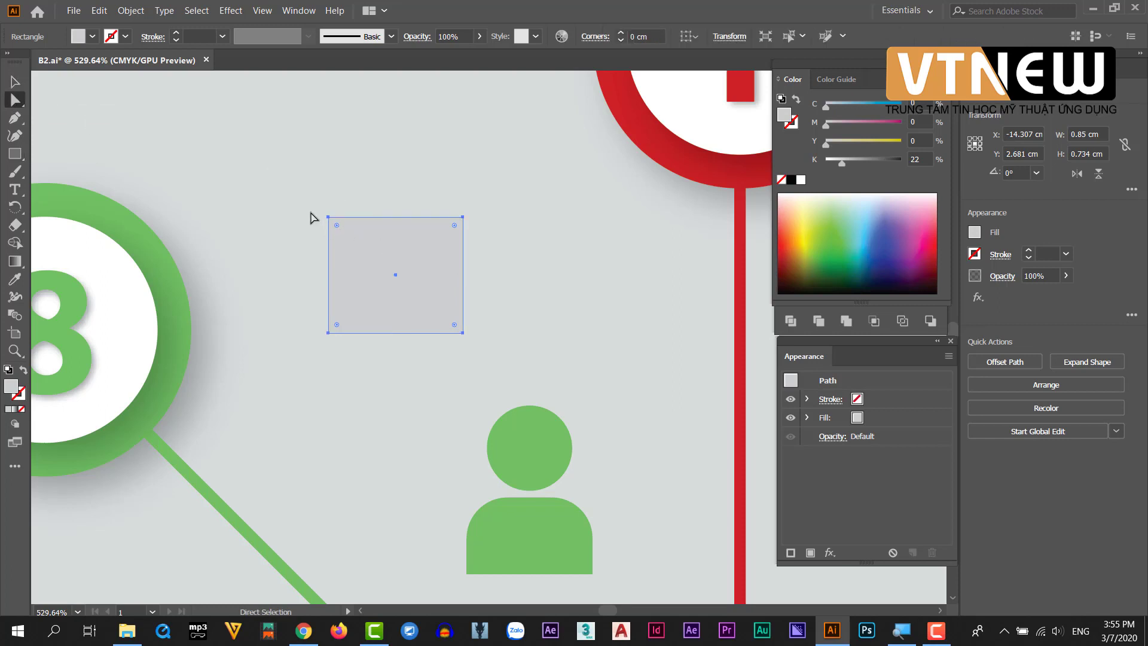
left_click_drag(500, 249, 497, 247)
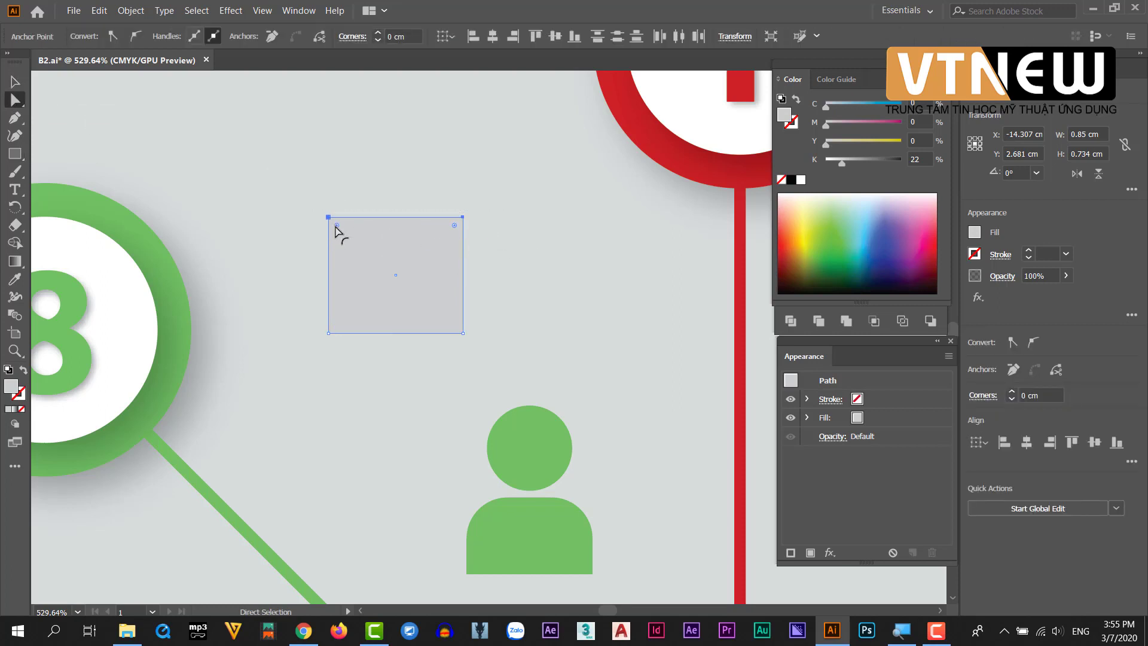
left_click_drag(336, 227, 368, 253)
left_click(21, 86)
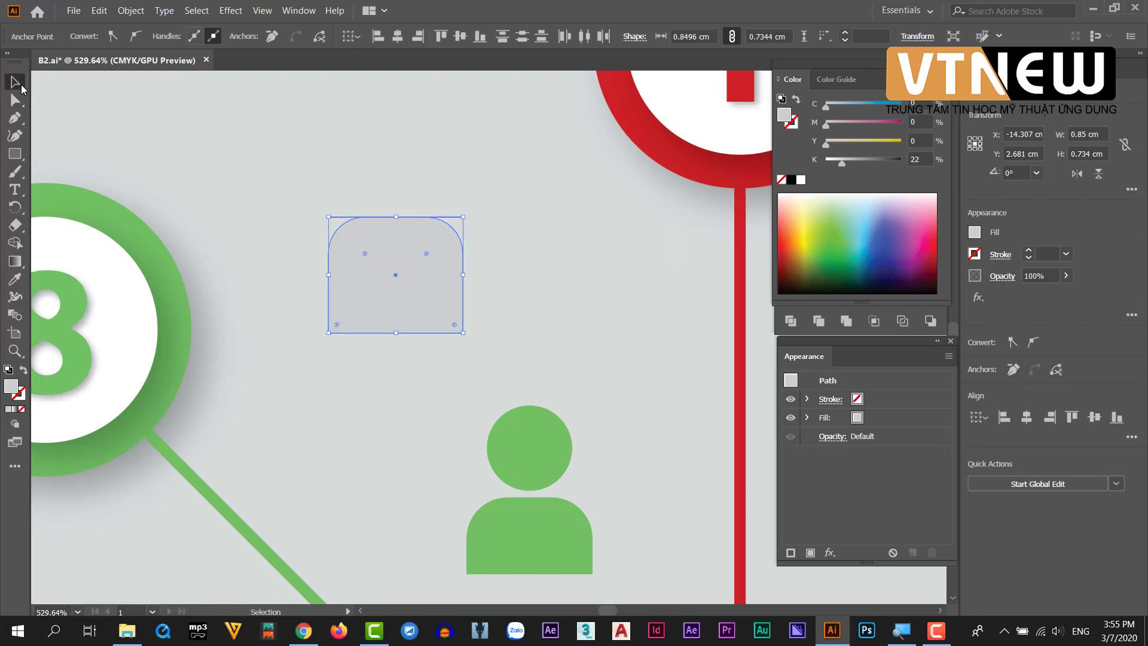
left_click_drag(398, 216, 400, 253)
Draw a 0.57 cm circle head above the rounded body
left_click(15, 153)
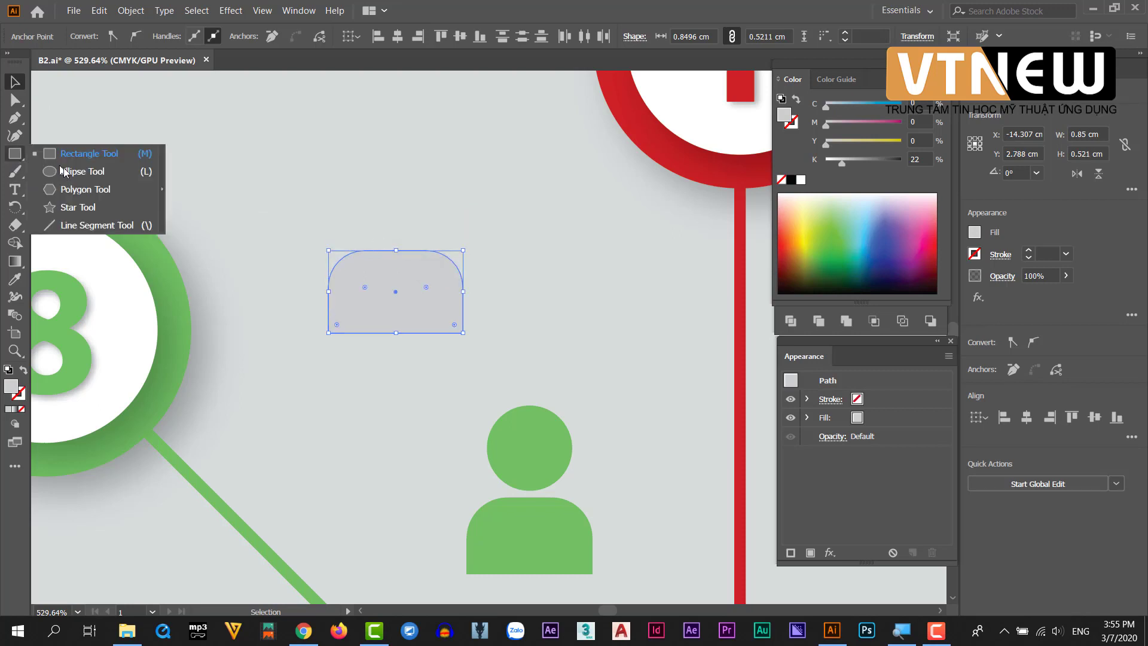
left_click(63, 172)
mouse_move(357, 174)
left_mouse_down()
mouse_move(447, 242)
mouse_move(404, 201)
left_mouse_up()
key("v")
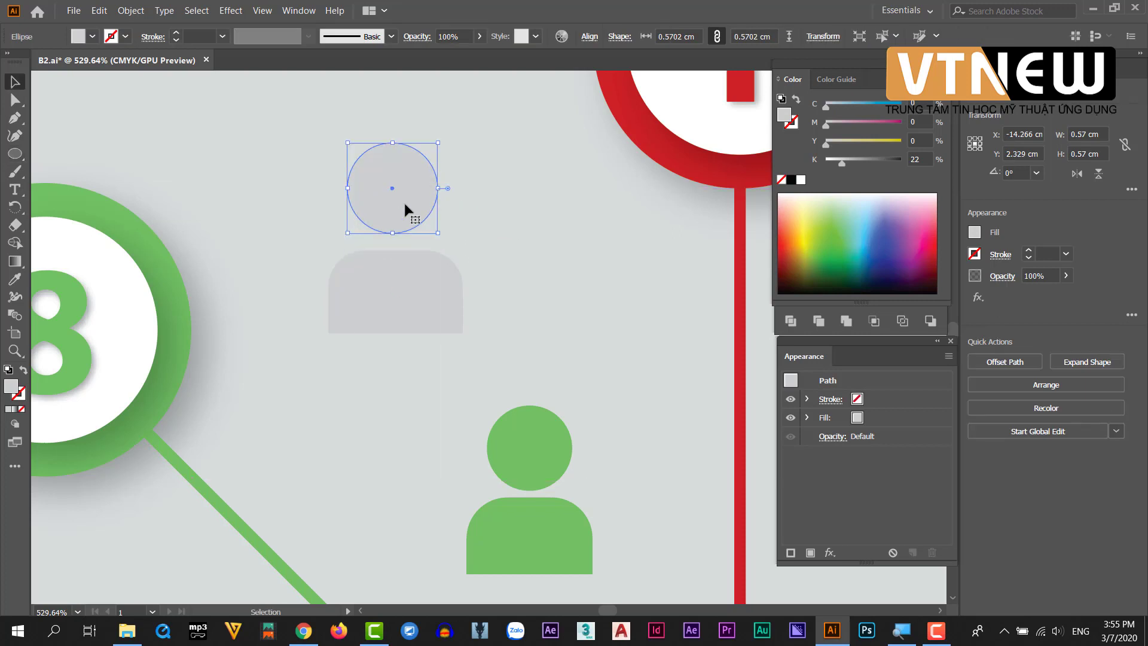
key("ctrl+minus")
scroll(363, 236, "down", 3)
mouse_move(464, 342)
left_mouse_down()
mouse_move(359, 250)
mouse_move(273, 242)
mouse_move(384, 289)
left_mouse_up()
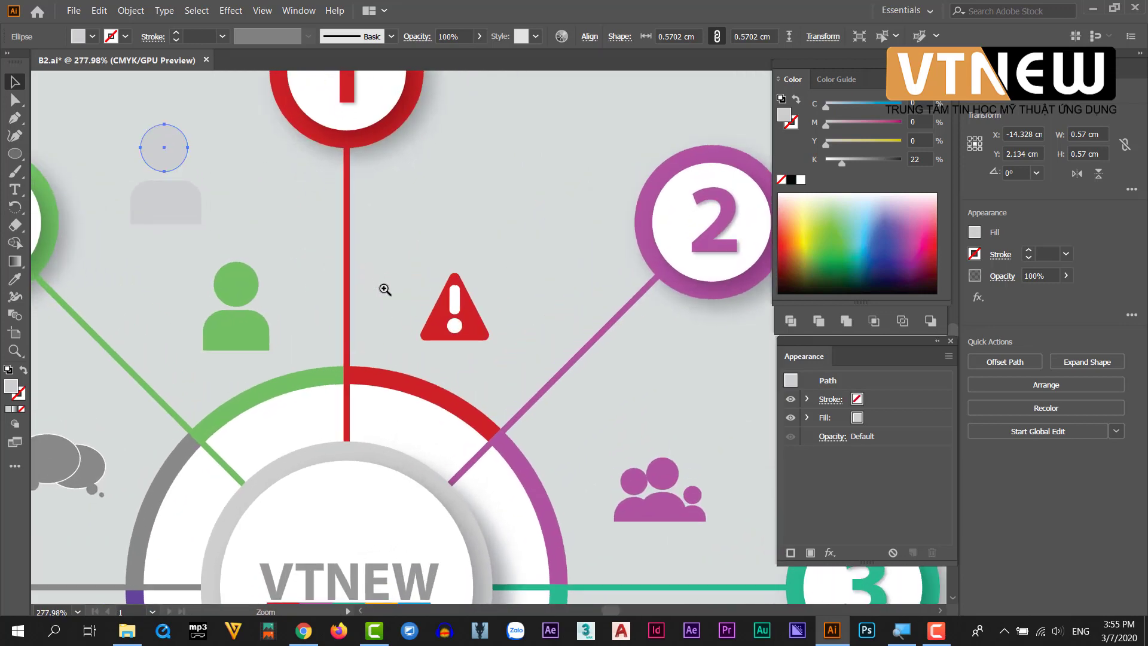
Draw a grey three-sided polygon triangle above the red warning sign
left_click_drag(477, 281, 613, 366)
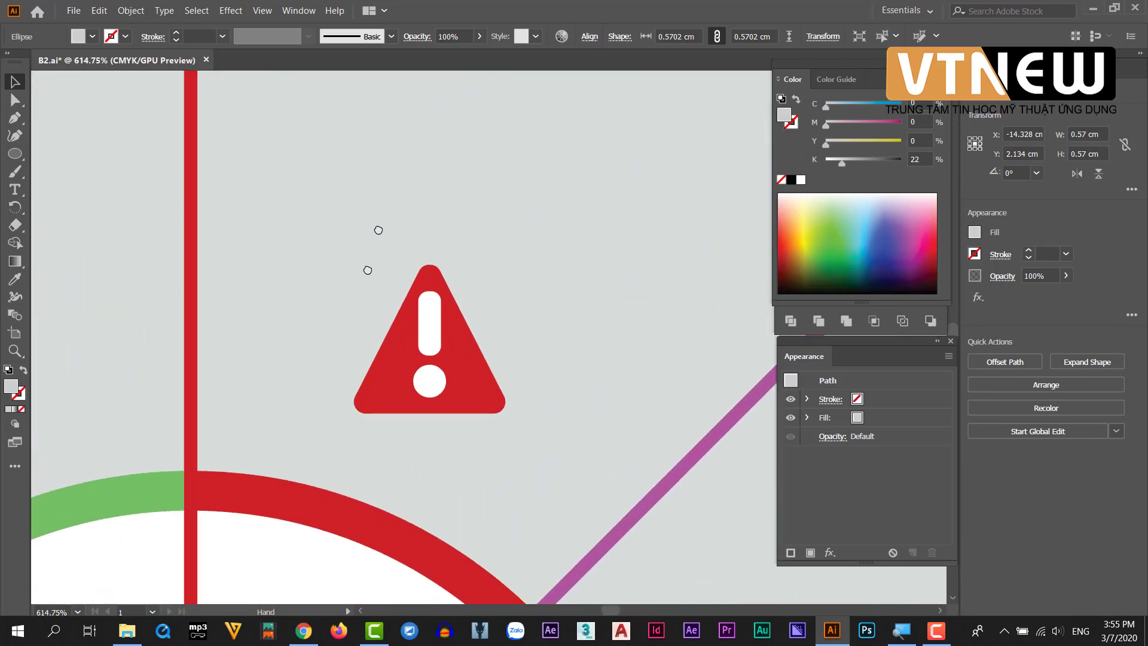
left_click_drag(368, 270, 345, 352)
left_click_drag(26, 153, 78, 188)
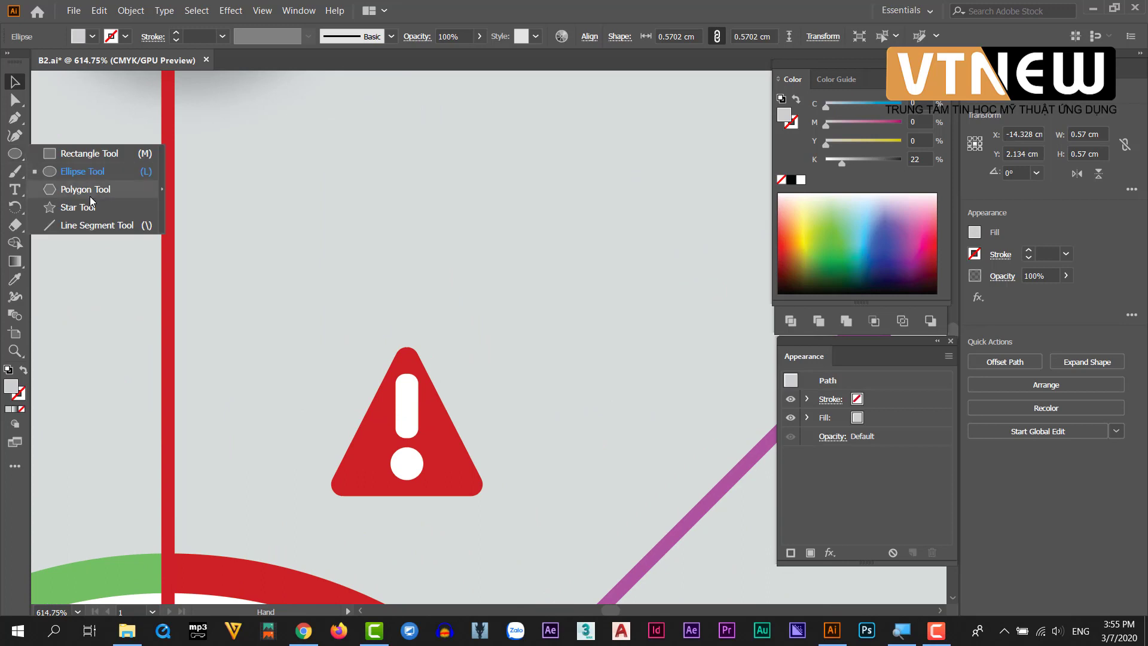
mouse_move(412, 169)
left_mouse_down()
mouse_move(478, 250)
mouse_move(467, 220)
mouse_move(501, 176)
left_mouse_up()
key("Down")
key("Down")
key("Down")
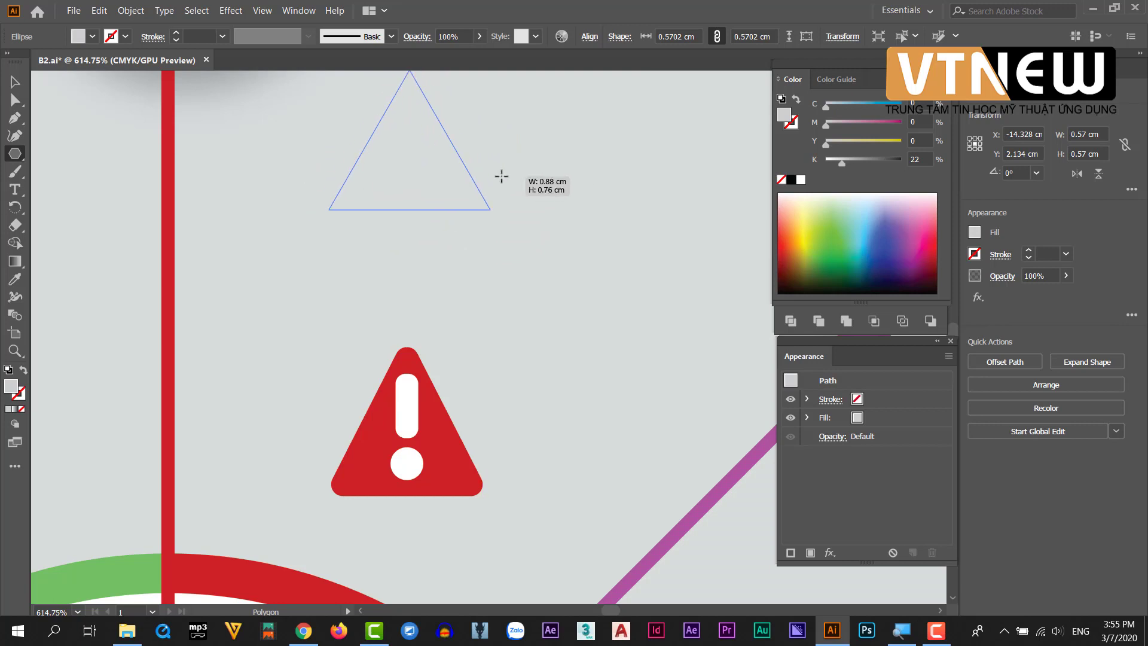
left_click_drag(502, 176, 502, 176)
Round all three corners of the grey triangle with the live corner widget
scroll(477, 197, "up", 3)
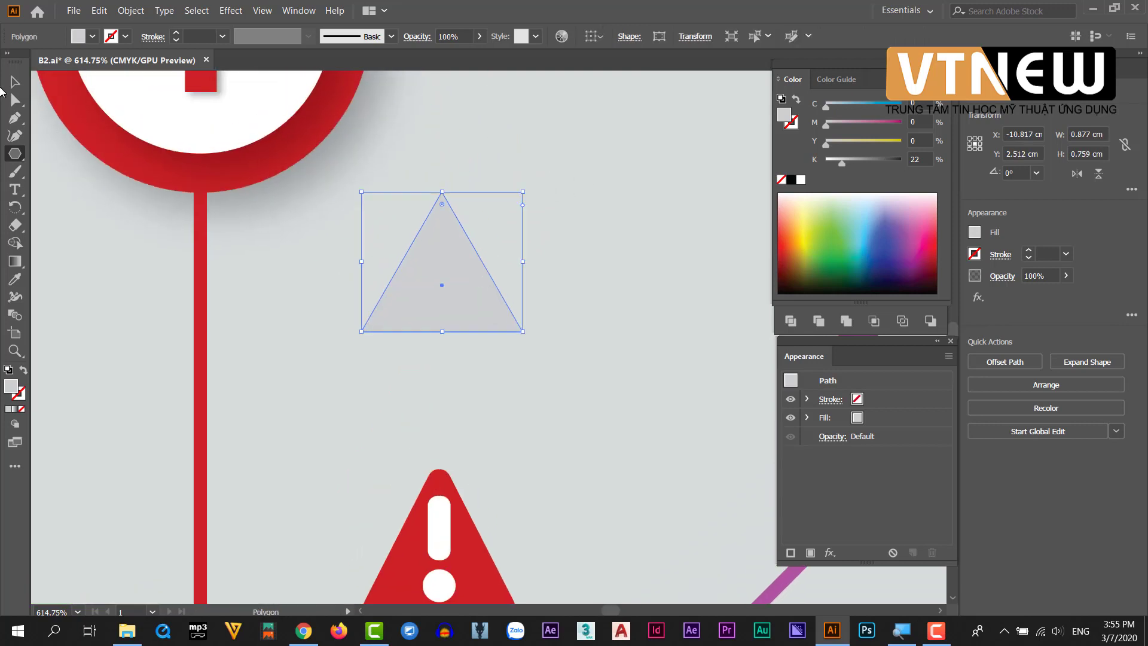
left_click(15, 81)
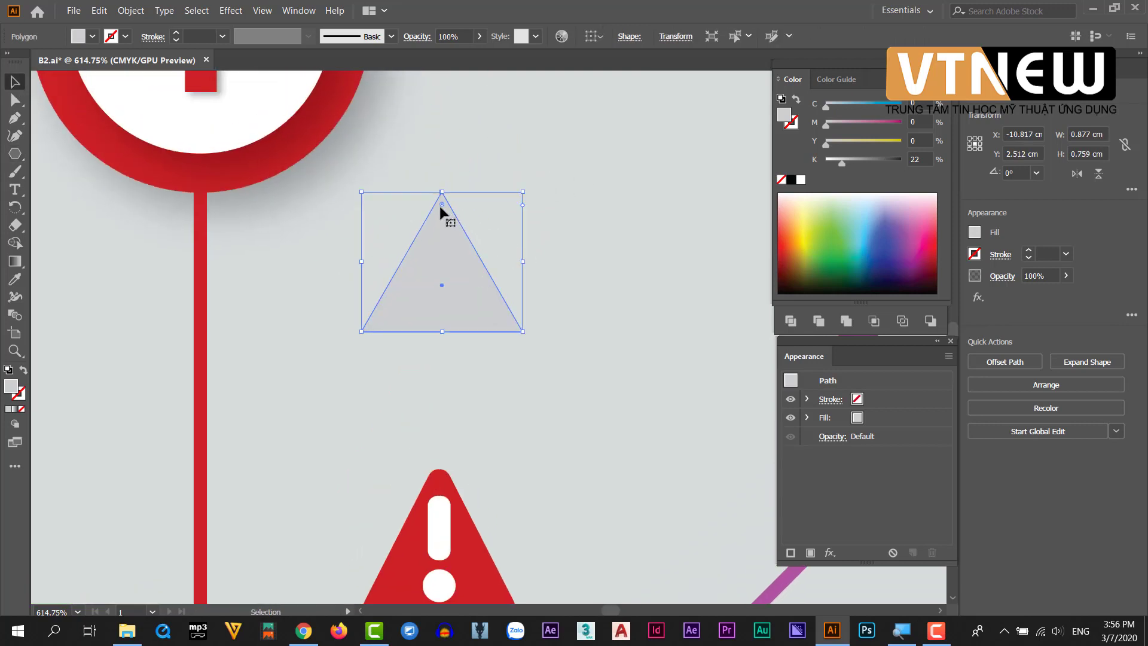
left_click_drag(442, 205, 442, 221)
key("ctrl+shift+a")
key("z")
mouse_move(487, 320)
left_mouse_down()
mouse_move(544, 362)
mouse_move(358, 193)
left_mouse_up()
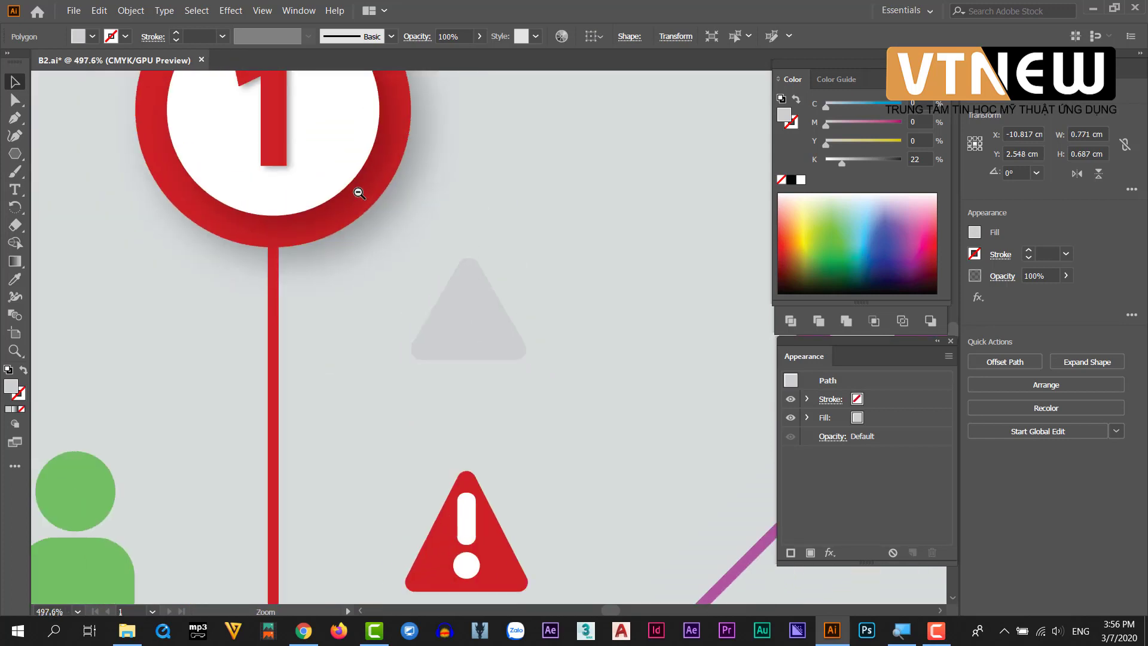
left_click_drag(487, 295, 534, 328)
key("ctrl+z")
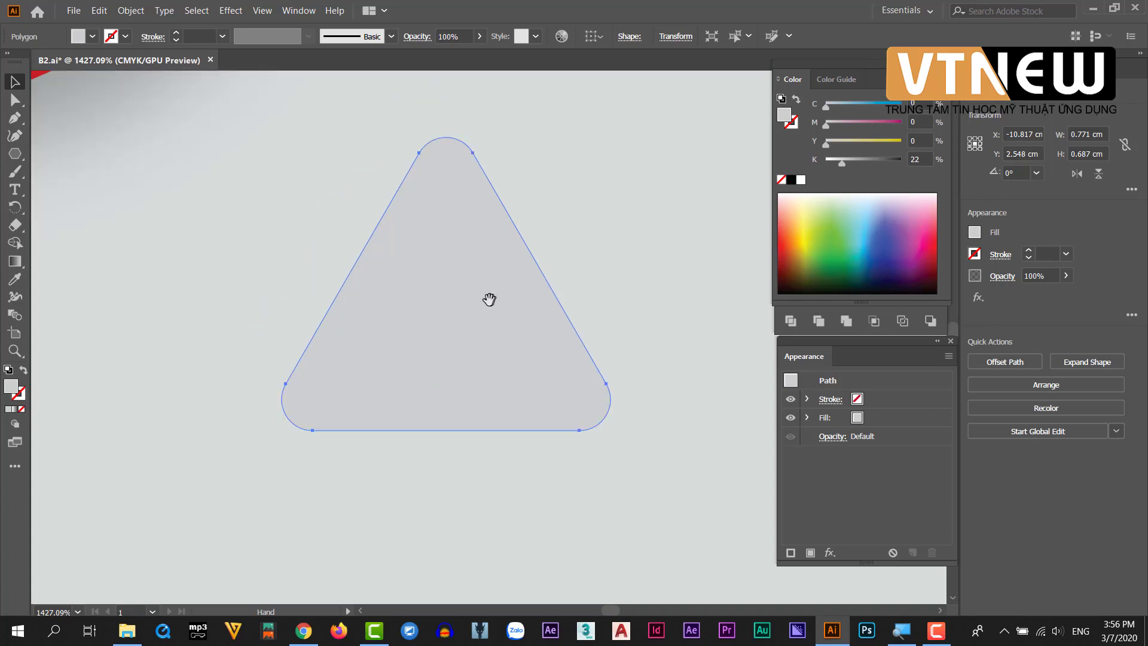
key("v")
left_click(15, 153)
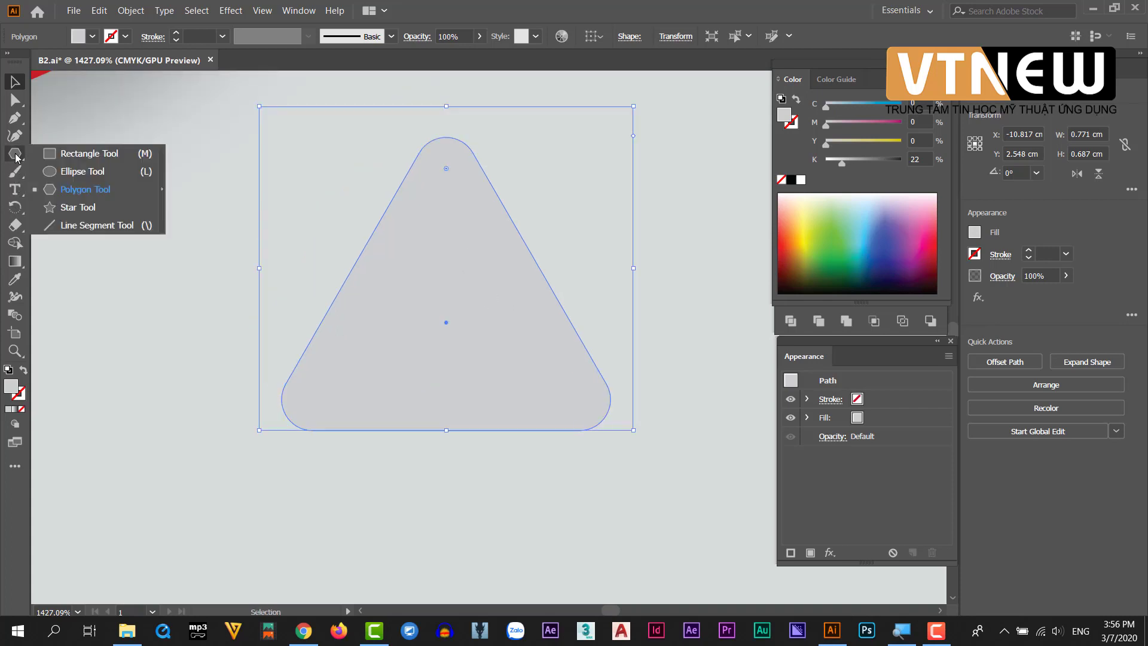
Draw a tall rounded pill inside the triangle and fill it white
left_click(72, 154)
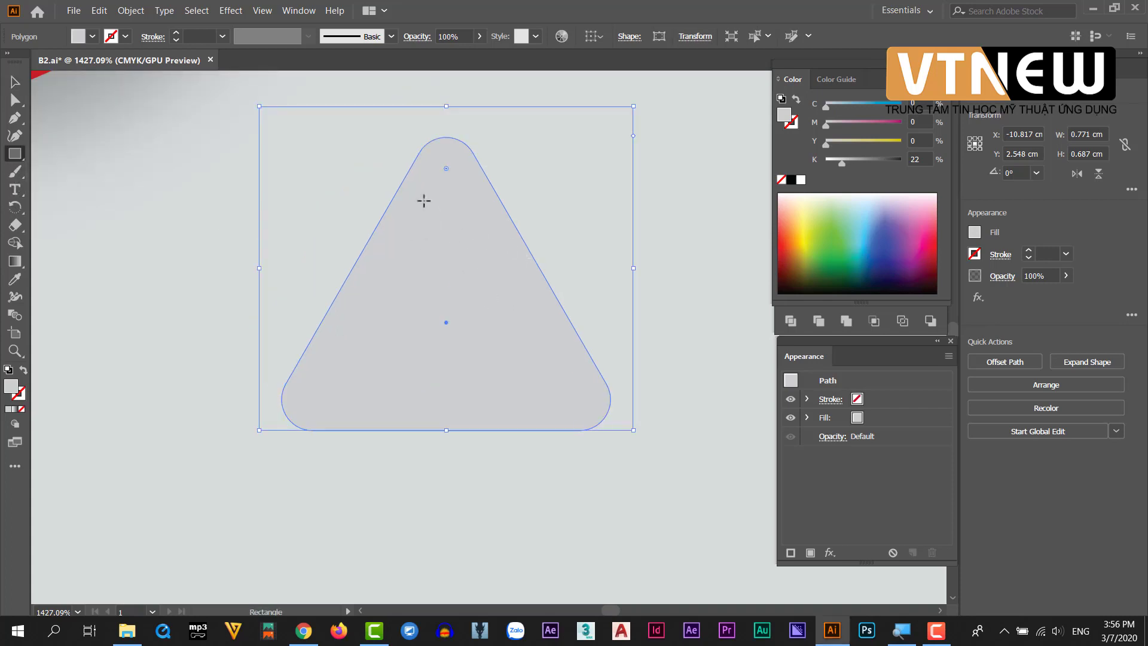
left_click_drag(424, 200, 473, 323)
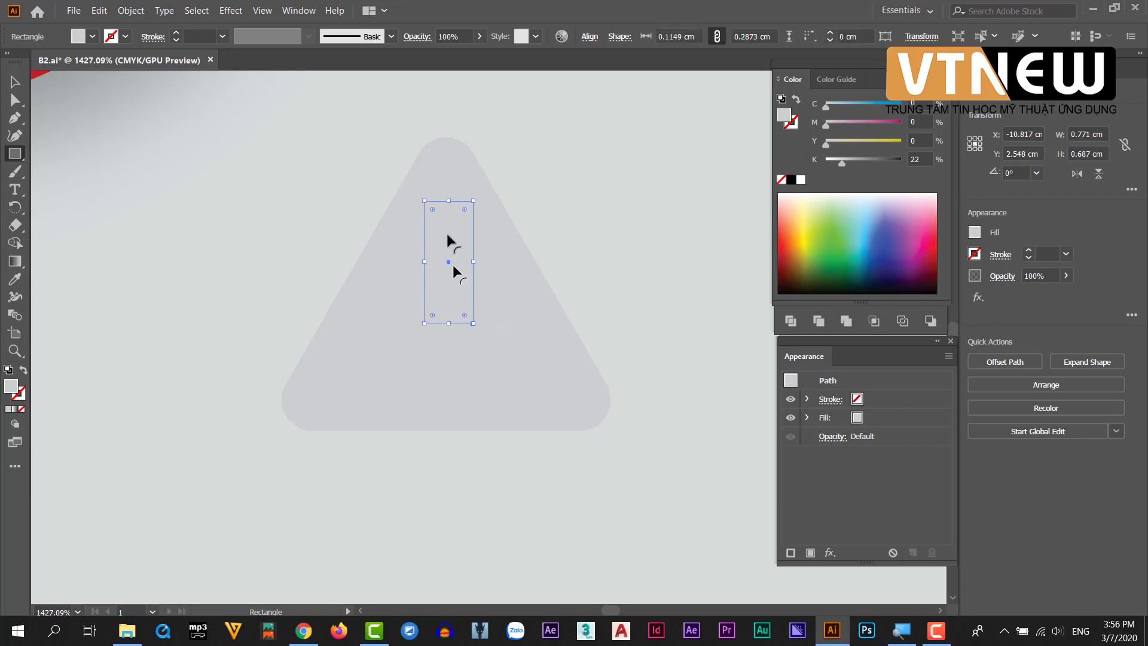
left_click_drag(432, 209, 456, 284)
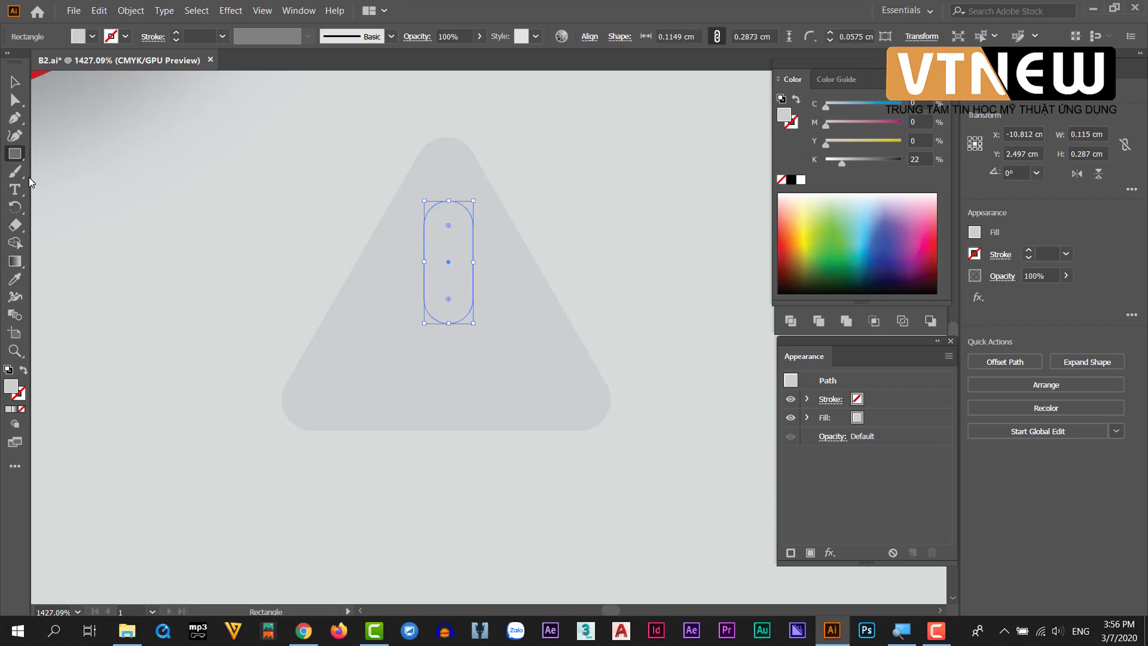
double_click(13, 391)
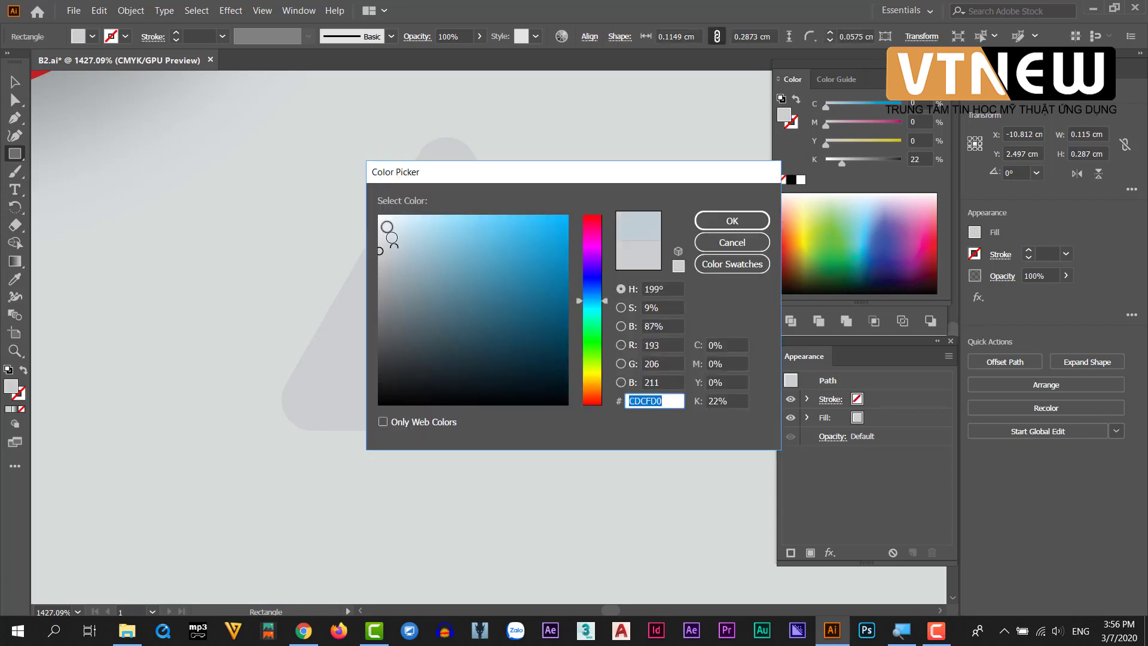
left_click(379, 216)
left_click(730, 220)
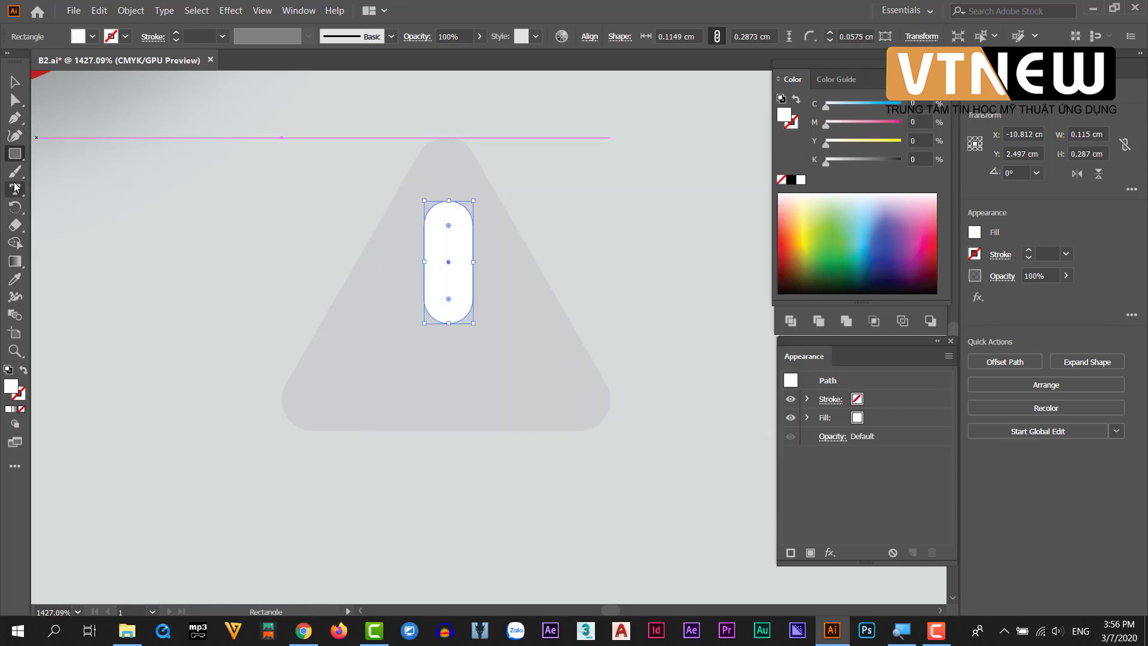
Add a white circle below the pill and align the two within the triangle
left_click_drag(15, 156, 56, 169)
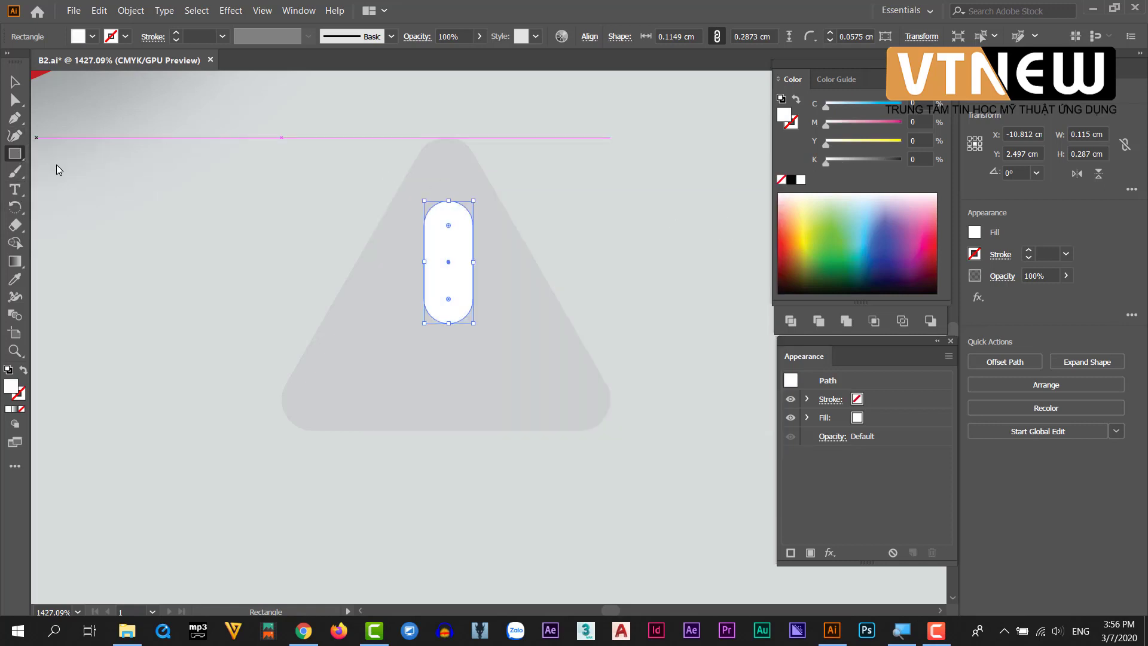
left_click_drag(402, 349, 470, 415)
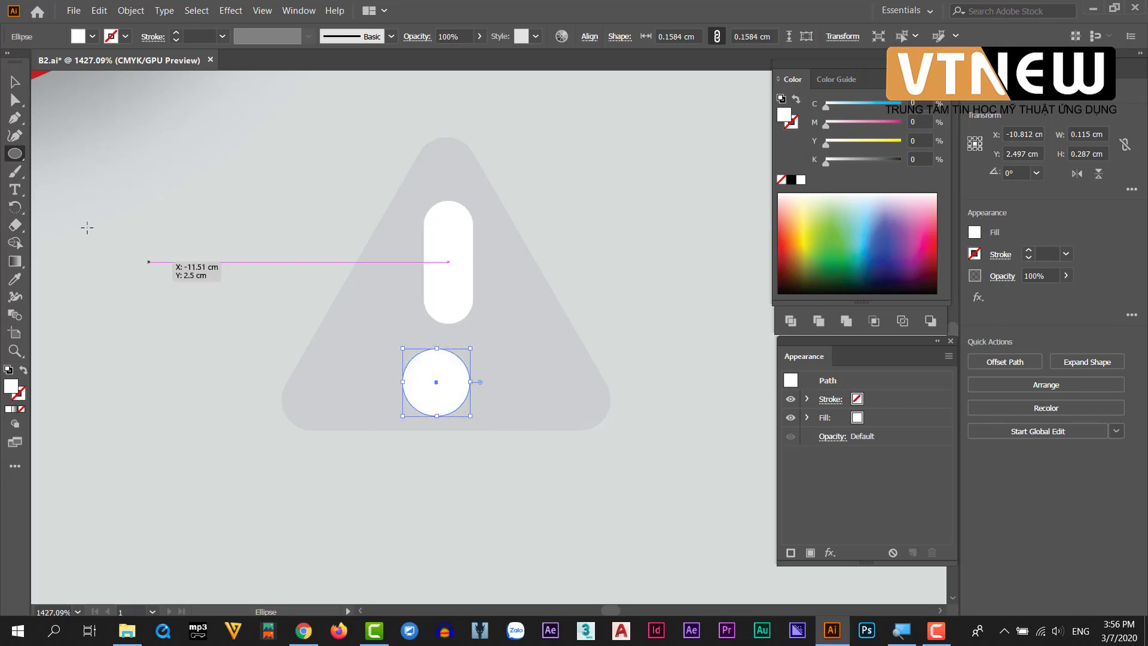
left_click(15, 82)
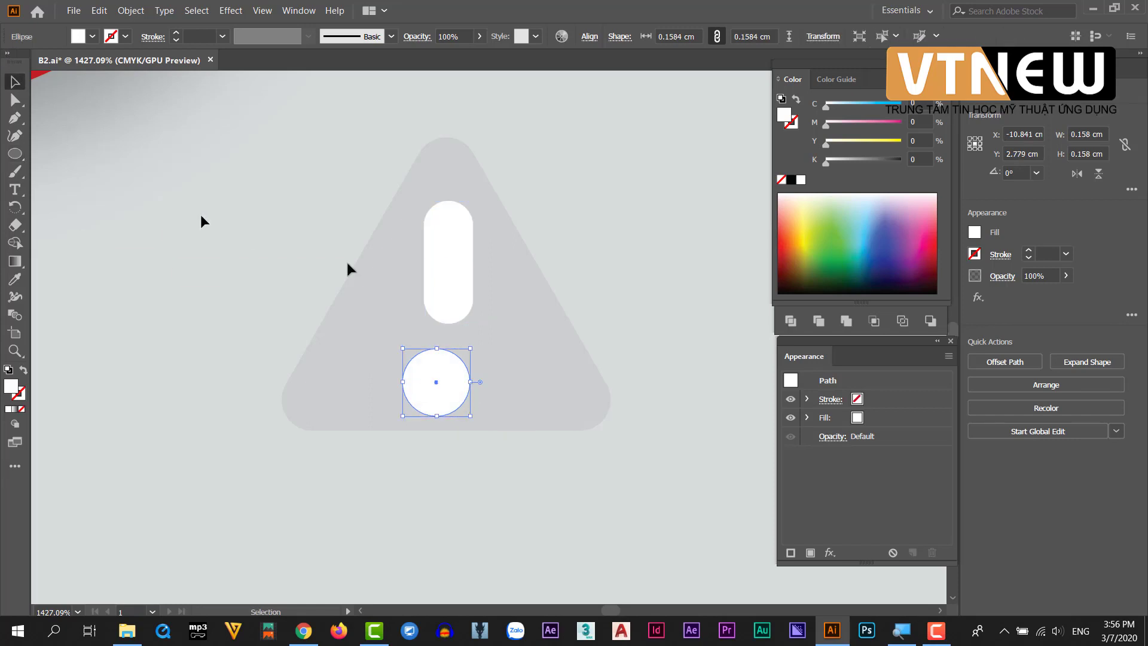
left_click(449, 301, "shift")
left_click(566, 345)
left_click(624, 312)
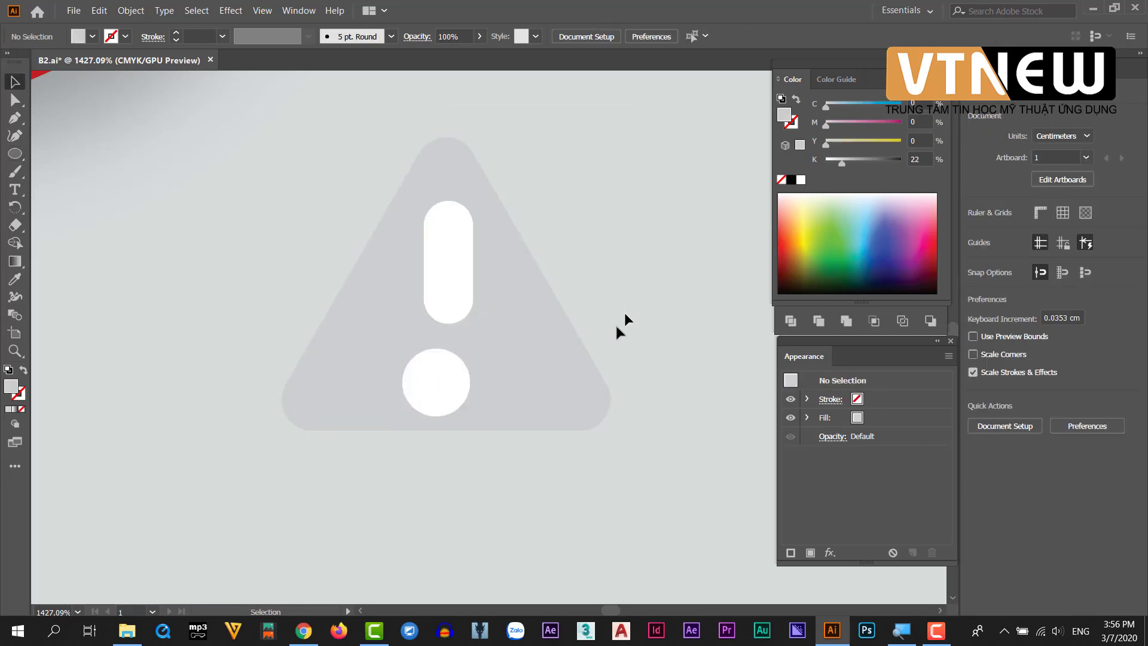
left_click_drag(441, 389, 449, 379)
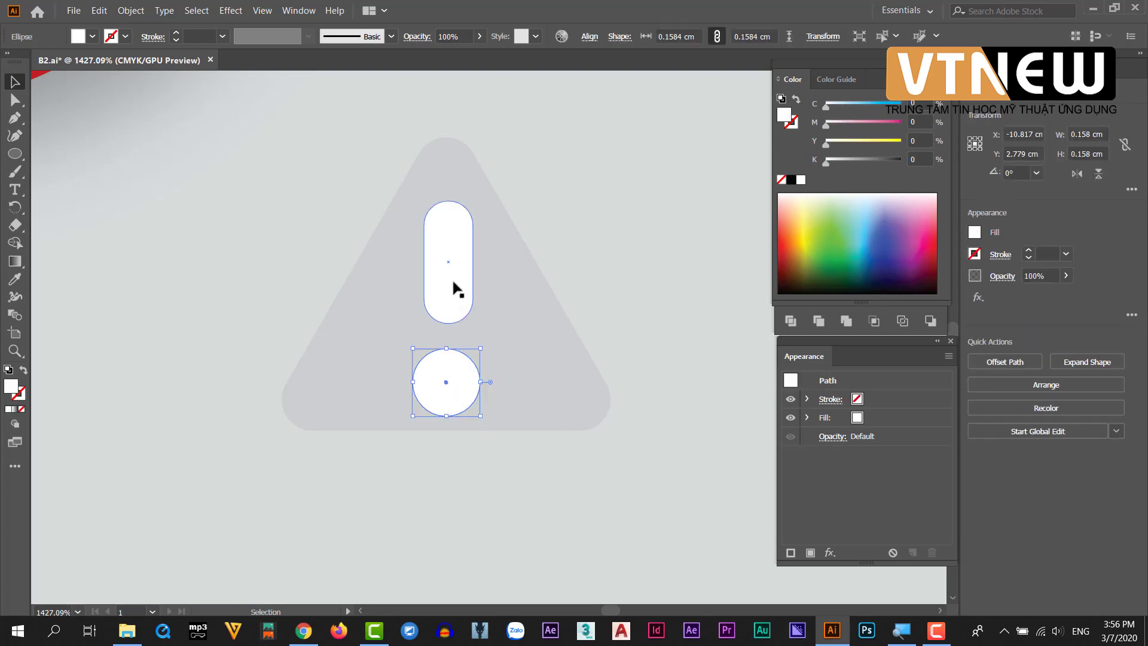
left_click(453, 282, "shift")
left_click_drag(453, 282, 453, 258)
Group the pill and circle with Ctrl+G and position the exclamation mark in the triangle
left_click(662, 286)
mouse_move(655, 329)
left_mouse_down()
mouse_move(540, 303)
mouse_move(607, 348)
left_mouse_up()
left_click(455, 383)
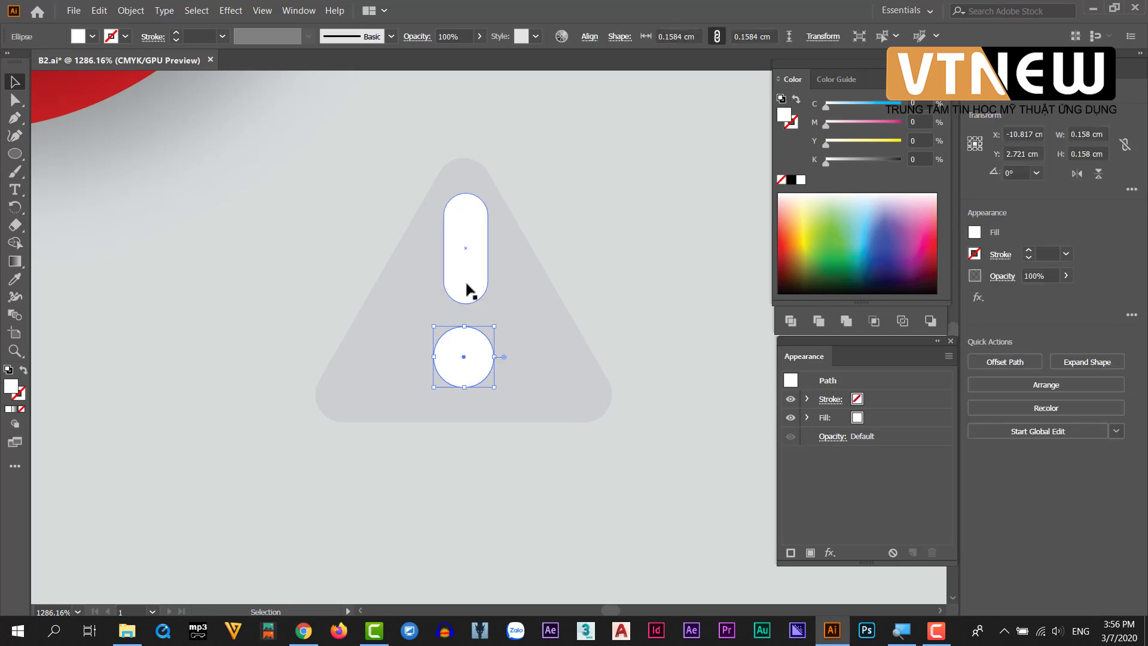
left_click(468, 294, "shift")
key("ctrl+g")
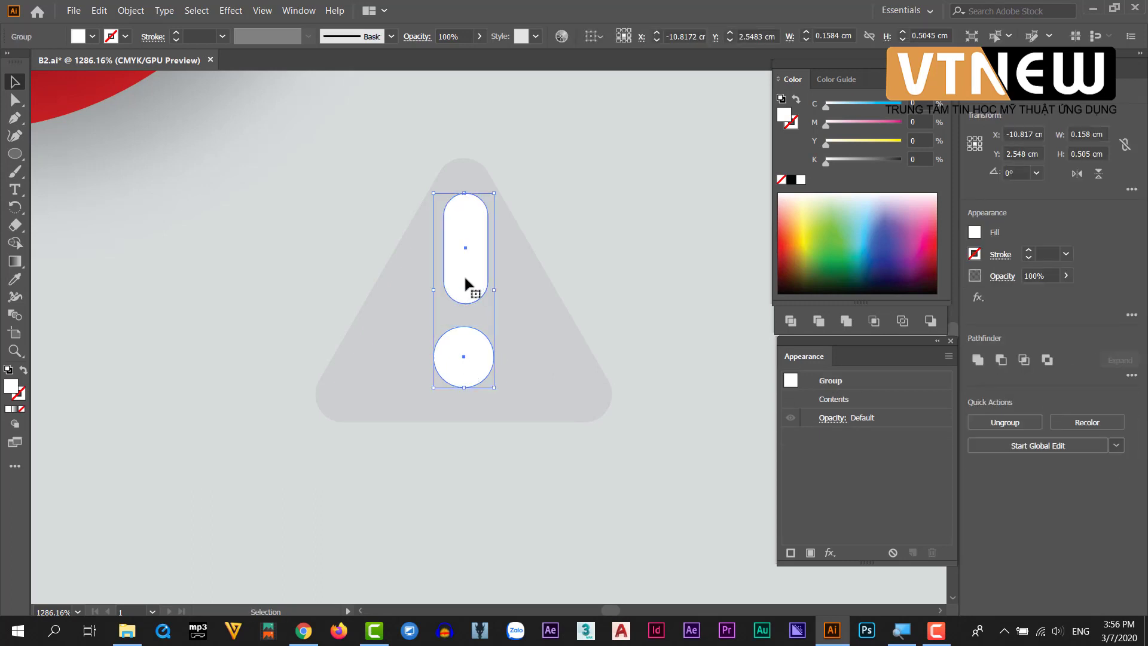
mouse_move(464, 273)
left_mouse_down()
mouse_move(454, 298)
mouse_move(464, 300)
left_mouse_up()
left_click(664, 285)
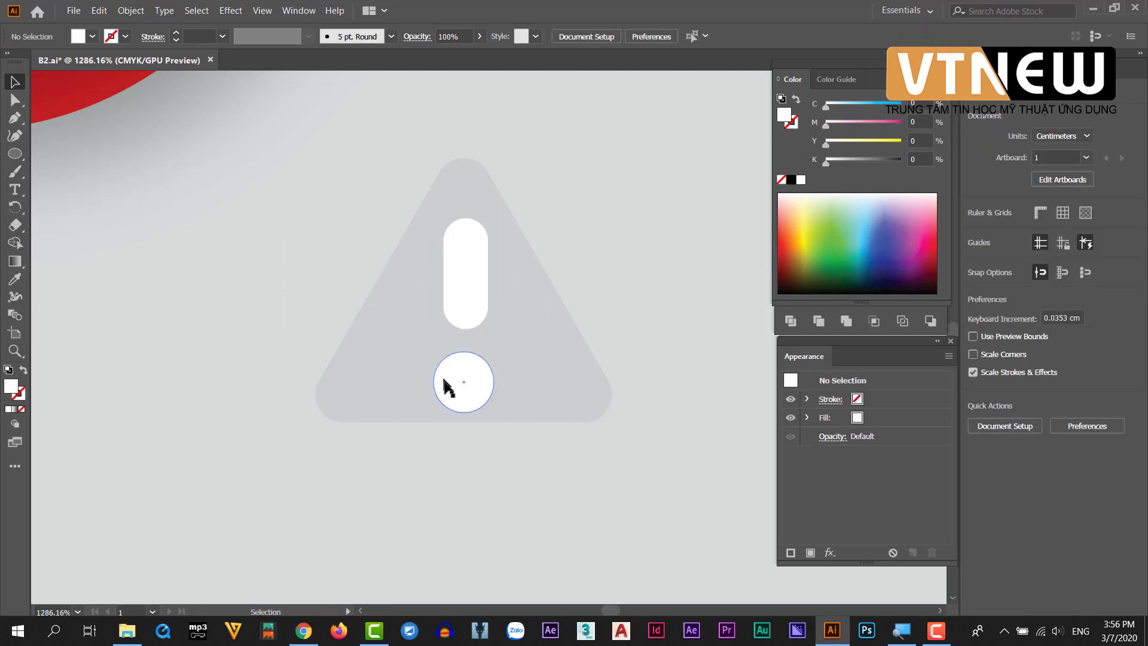
left_click(512, 436, "ctrl+alt")
mouse_move(449, 401)
left_mouse_down()
mouse_move(366, 371)
mouse_move(574, 492)
left_mouse_up()
left_click_drag(455, 294, 456, 282)
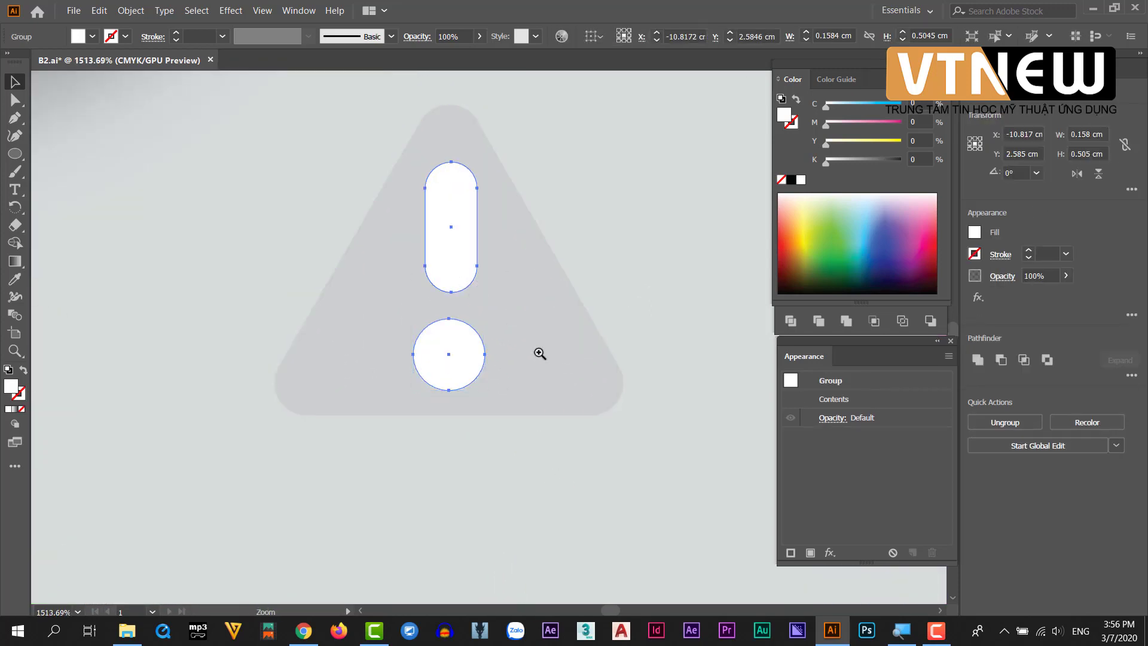
scroll(538, 351, "down", 5)
left_click_drag(395, 394, 311, 195)
left_click_drag(562, 472, 276, 228)
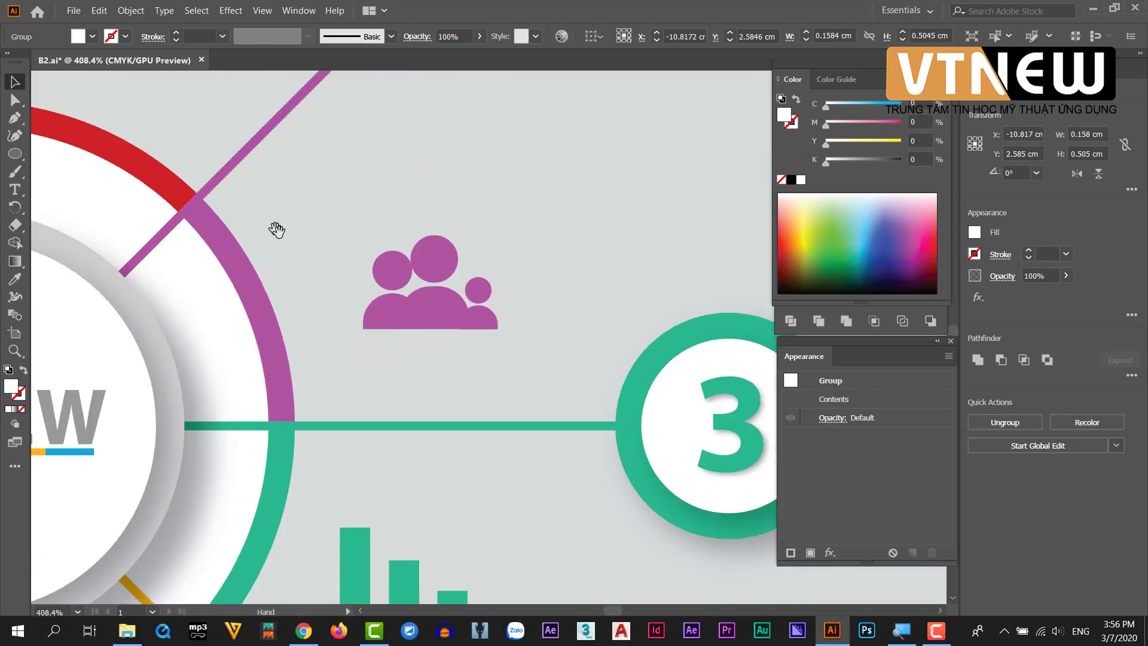
left_click_drag(320, 271, 538, 372)
left_click_drag(359, 239, 634, 383)
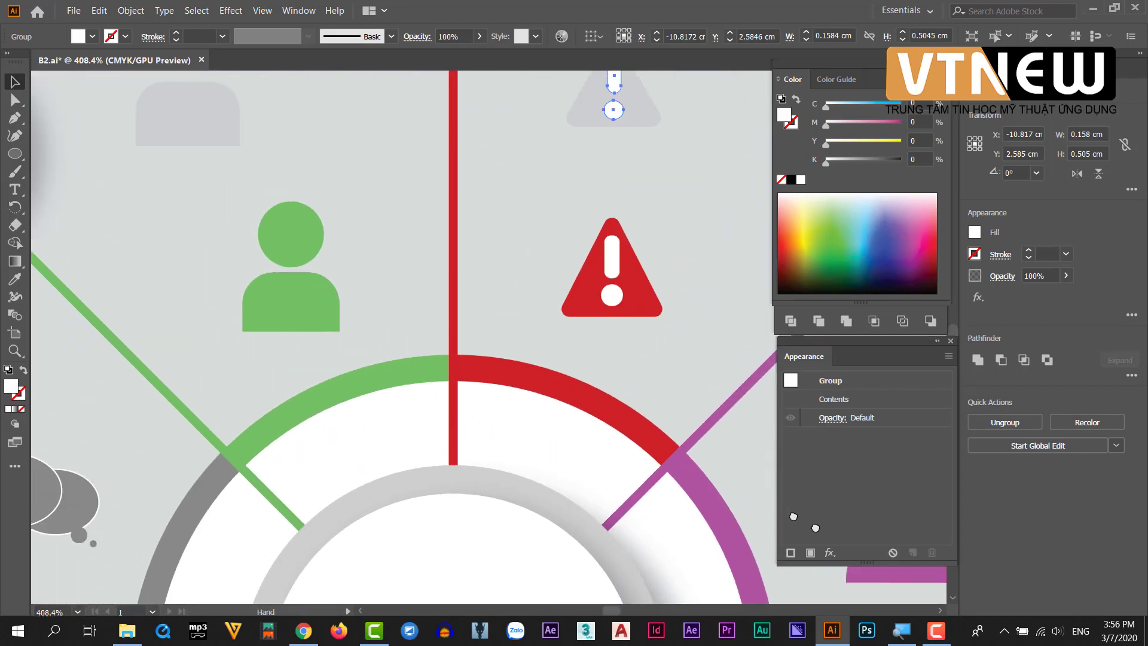
mouse_move(717, 514)
left_mouse_down()
mouse_move(293, 378)
mouse_move(312, 376)
left_mouse_up()
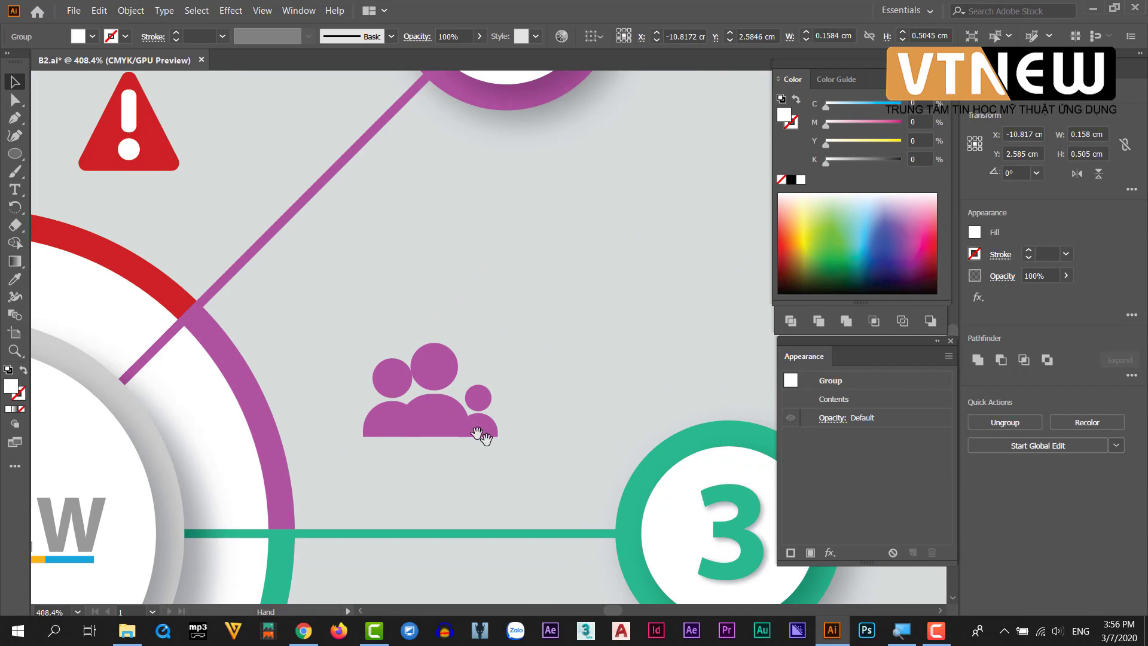
left_click_drag(466, 426, 330, 357)
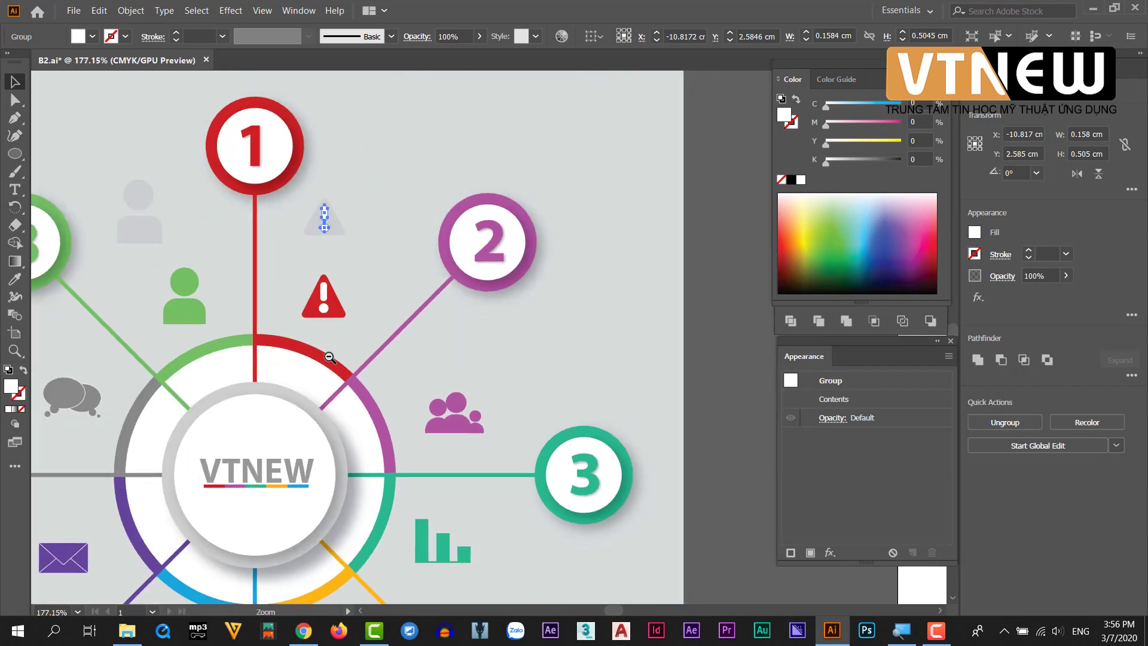
mouse_move(445, 482)
left_mouse_down()
mouse_move(445, 393)
mouse_move(667, 477)
left_mouse_up()
scroll(445, 393, "down", 1)
scroll(440, 365, "down", 3)
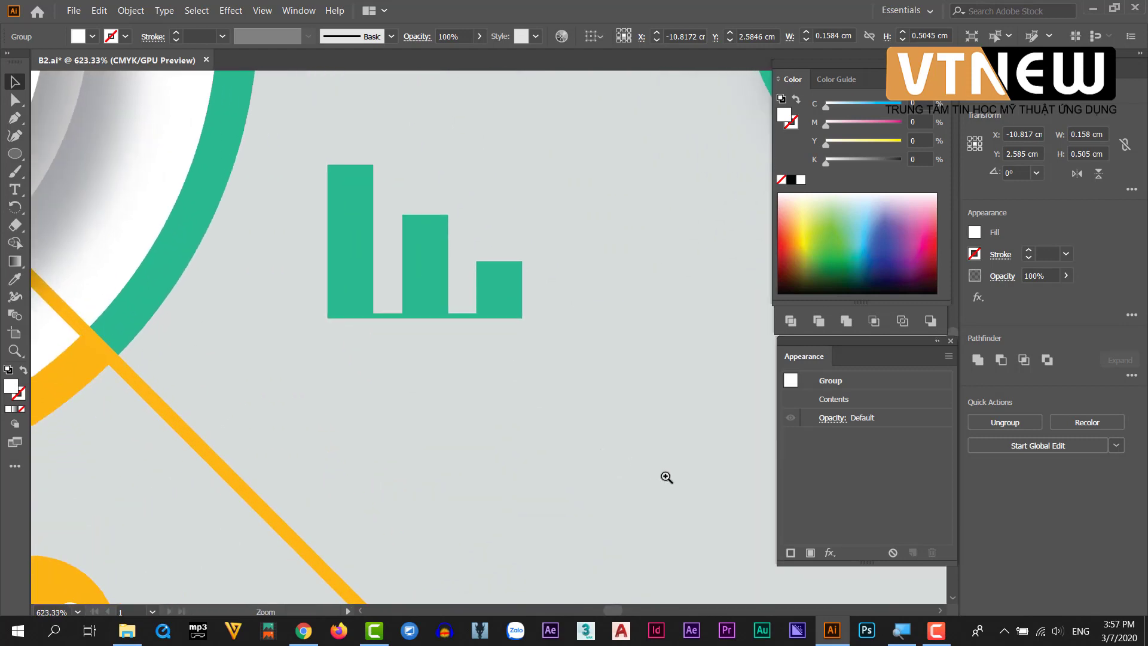
left_click_drag(521, 313, 229, 218)
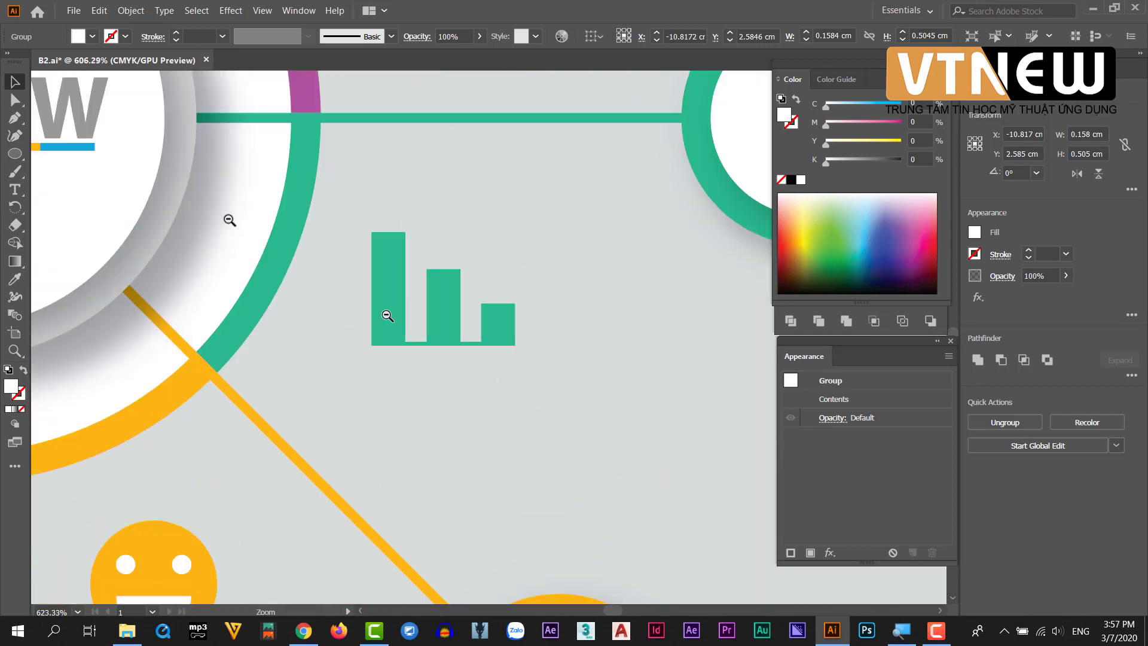
left_click_drag(440, 462, 666, 458)
left_click(451, 366)
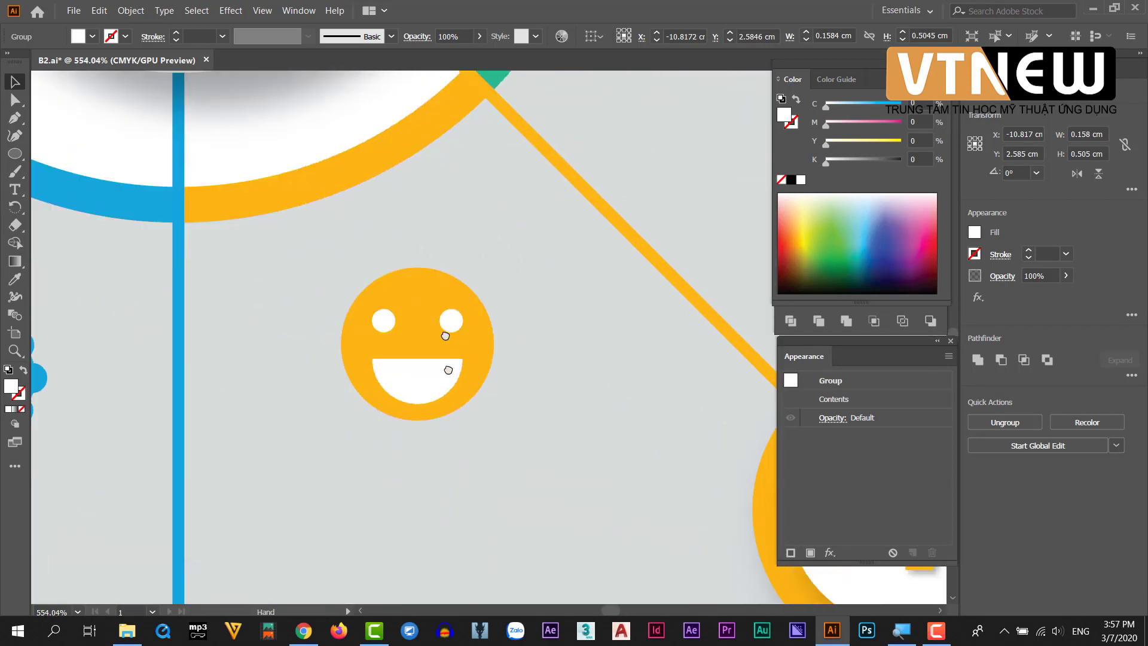
left_click_drag(440, 341, 418, 287)
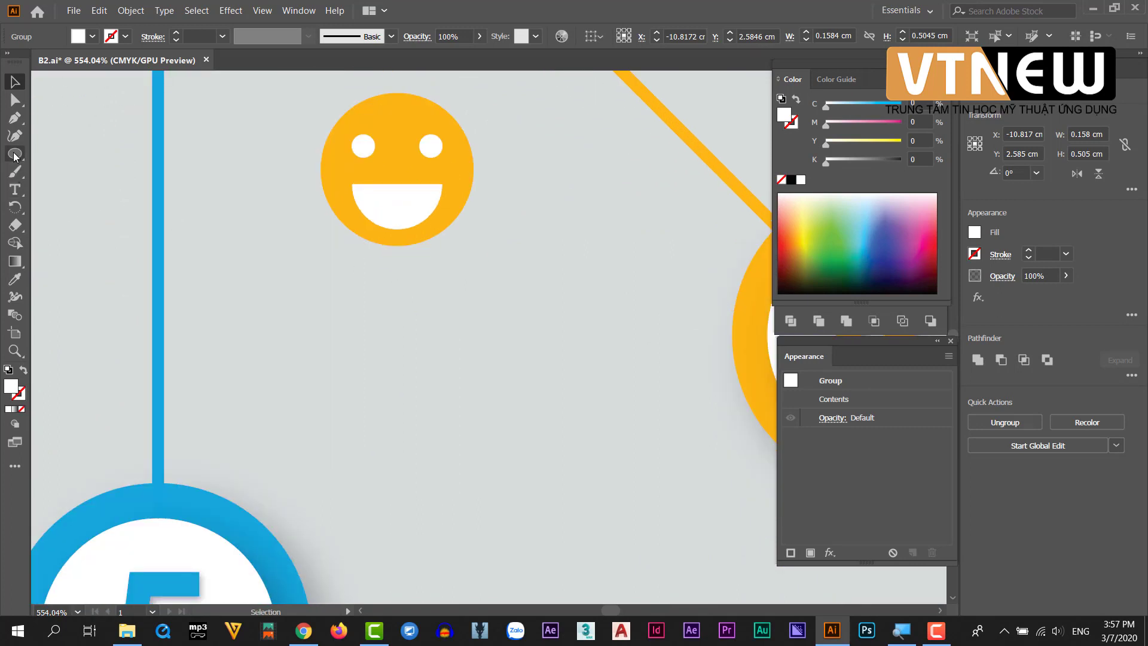
Draw a large and a small circle, deleting the small one's top anchor to make a half circle
left_click_drag(15, 154, 98, 169)
left_click_drag(260, 282, 443, 464)
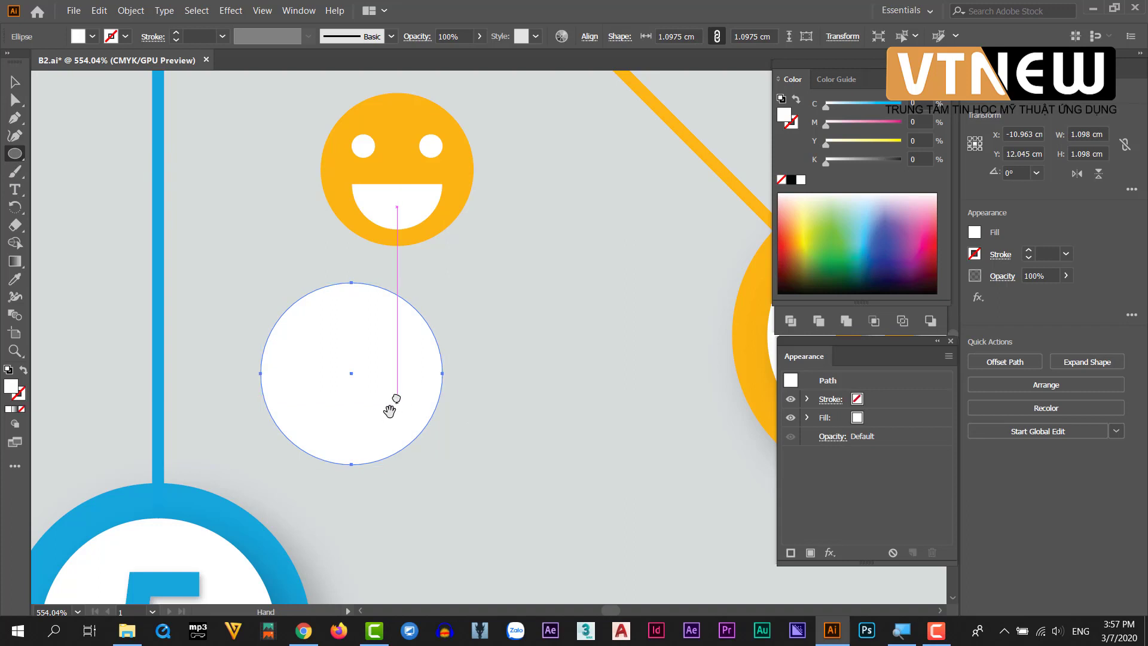
left_click_drag(389, 406, 409, 362)
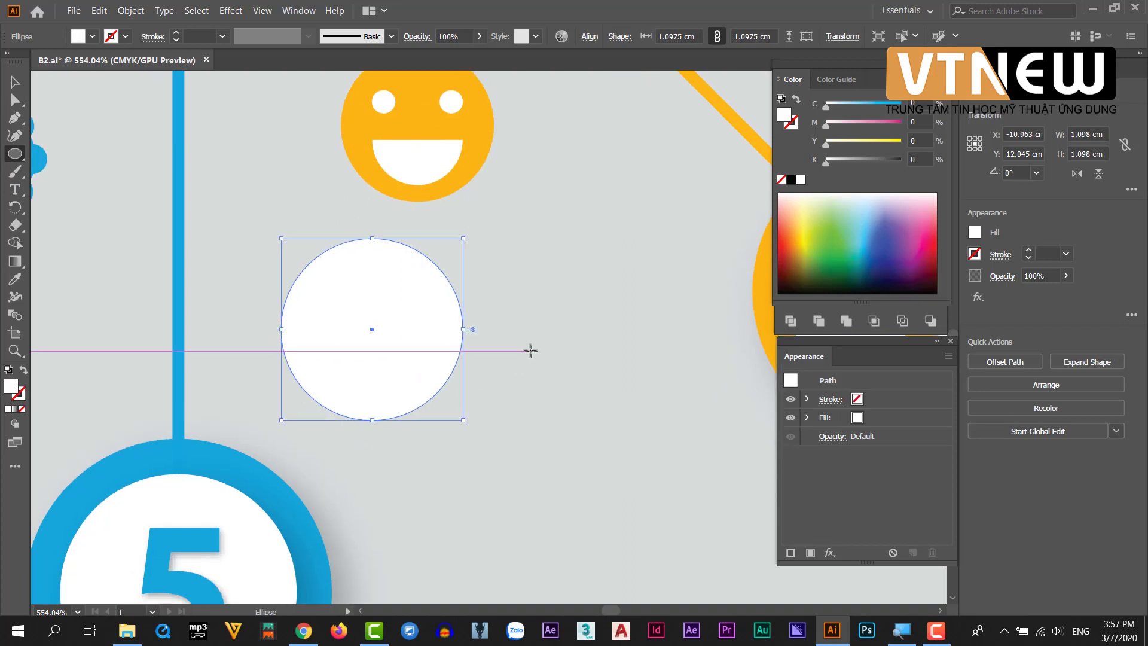
left_click_drag(511, 320, 620, 397)
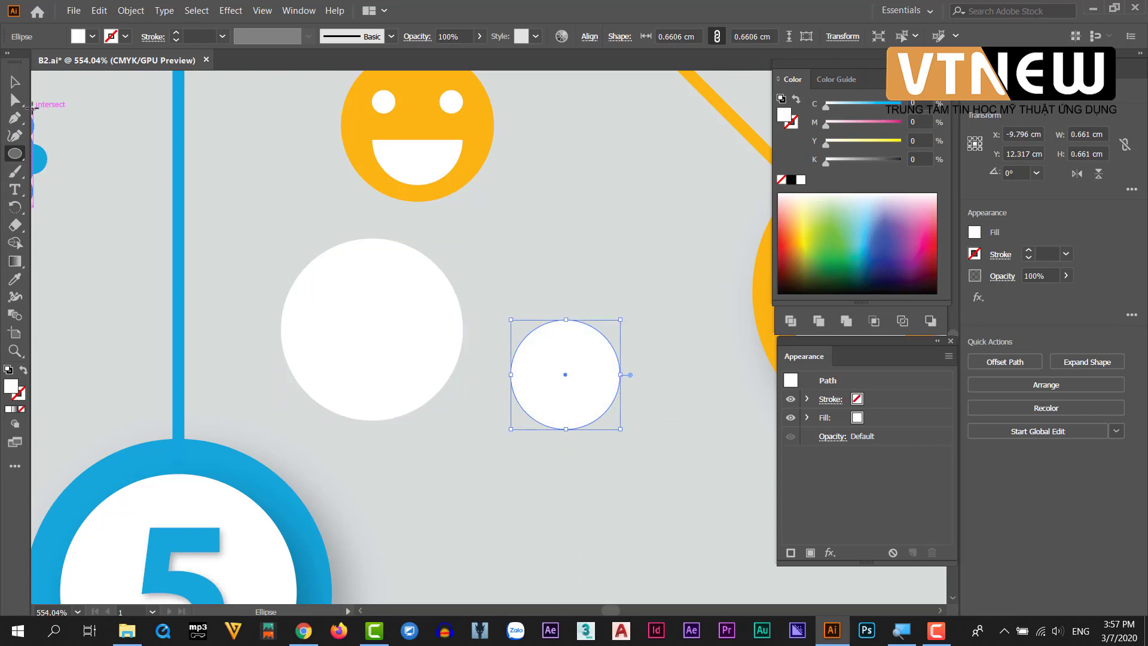
left_click(15, 102)
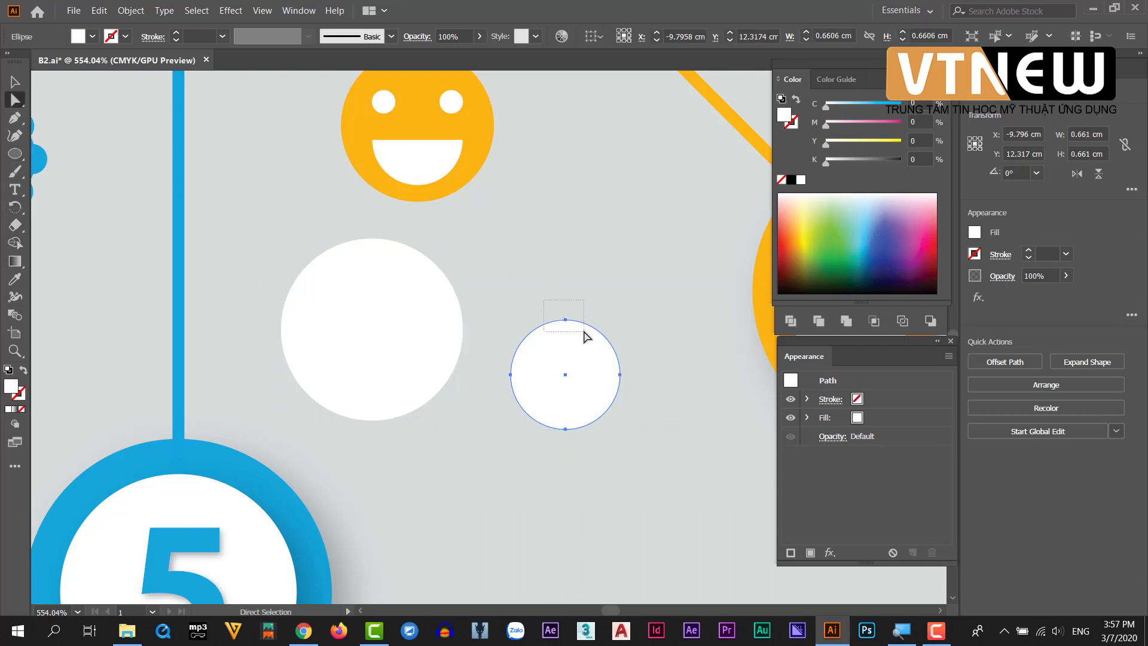
left_click_drag(584, 332, 584, 332)
key("Delete")
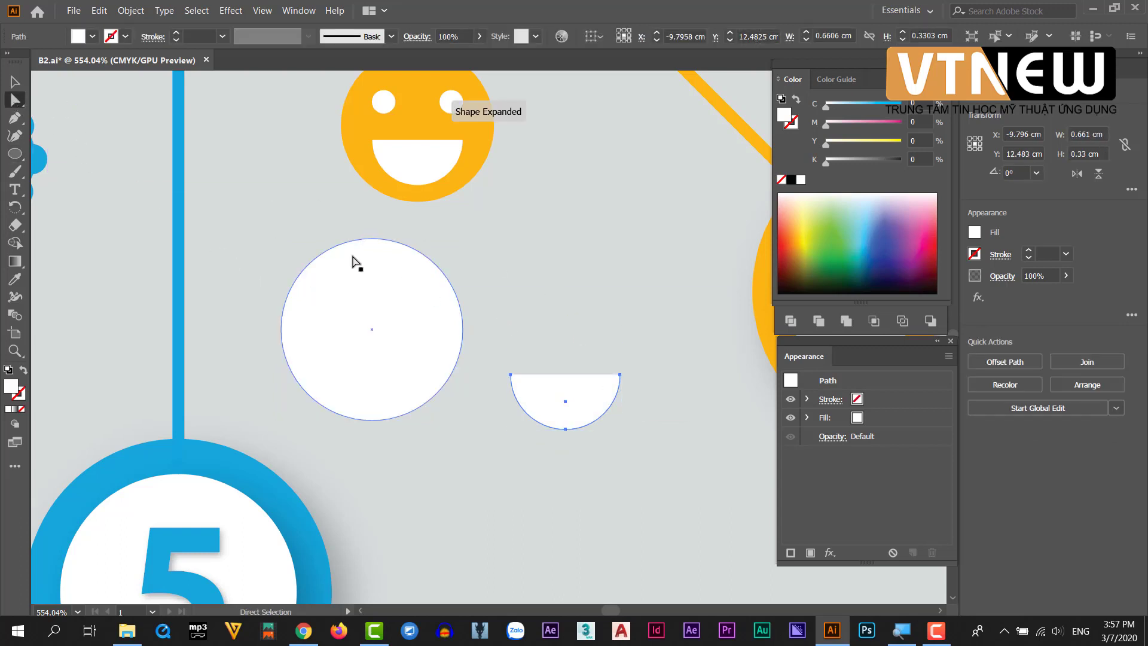
Eyedrop the smiley orange into the large circle and place the white half circle on it as a mouth
left_click(7, 89)
left_click(386, 325)
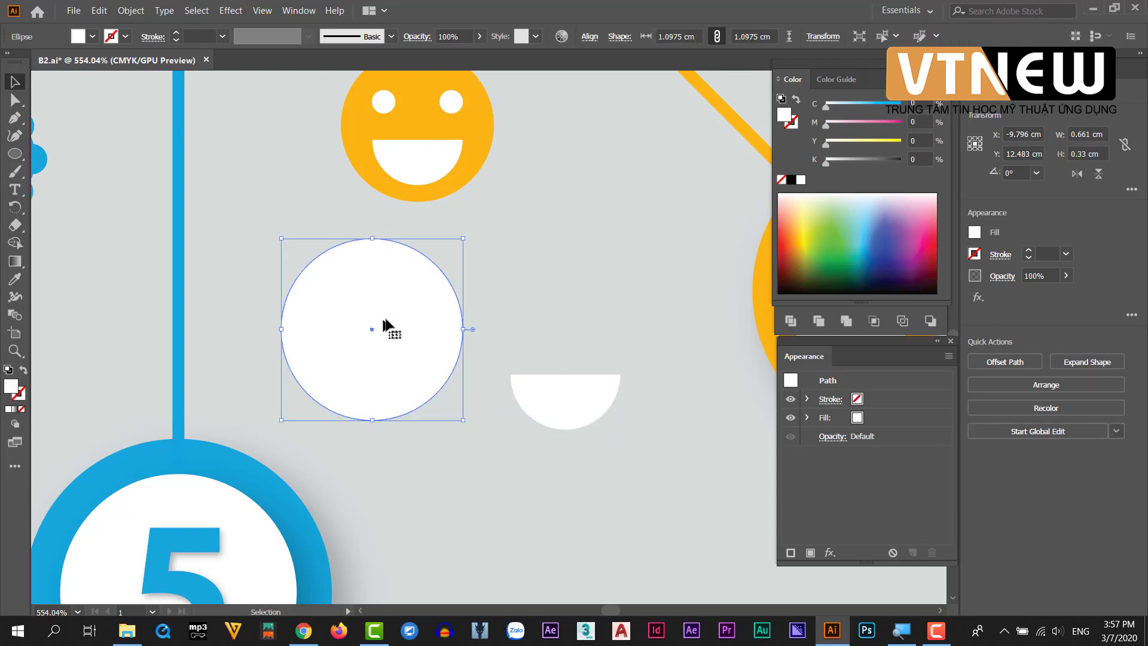
key("i")
left_click(416, 190)
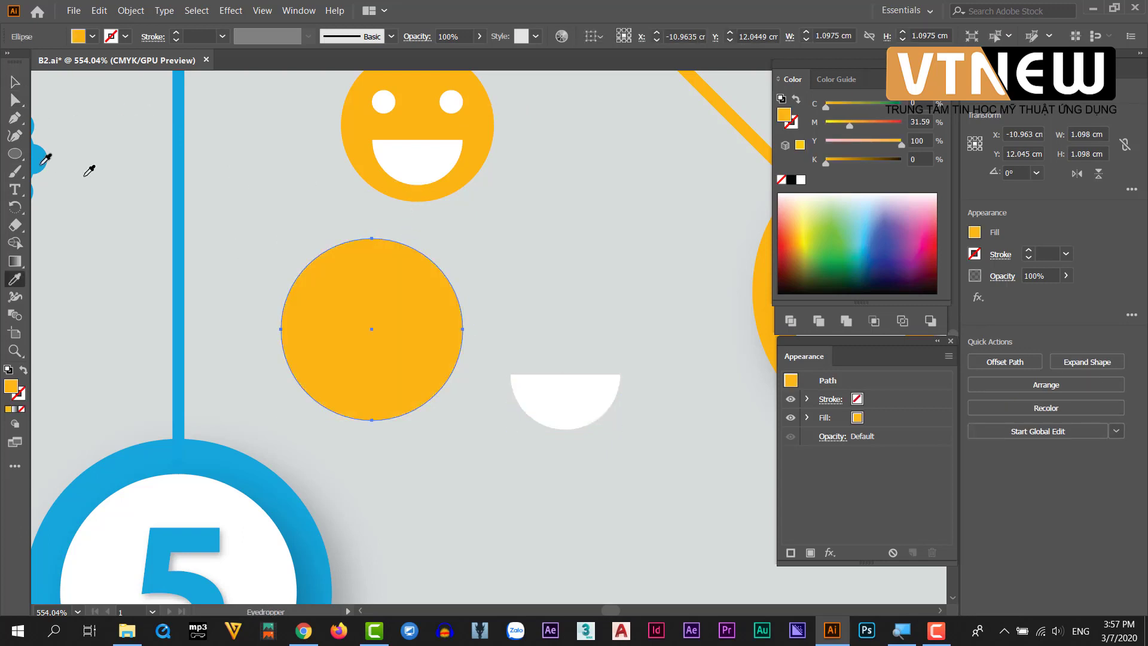
left_click(11, 93)
left_click(520, 335)
left_click_drag(559, 389, 367, 367)
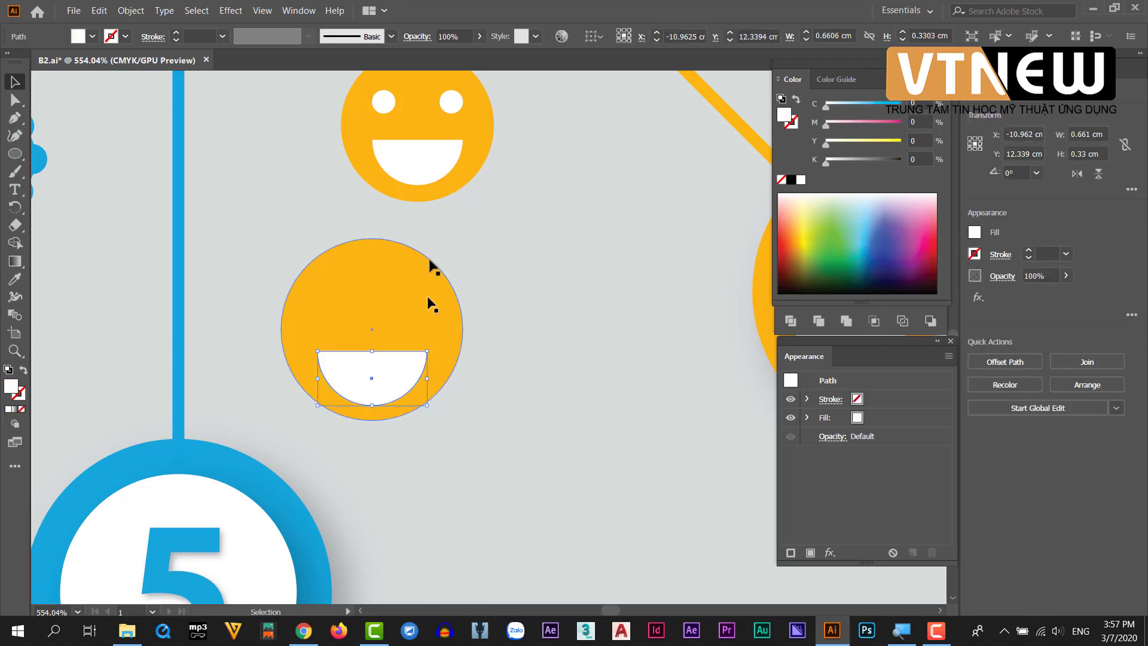
scroll(508, 384, "down", 4)
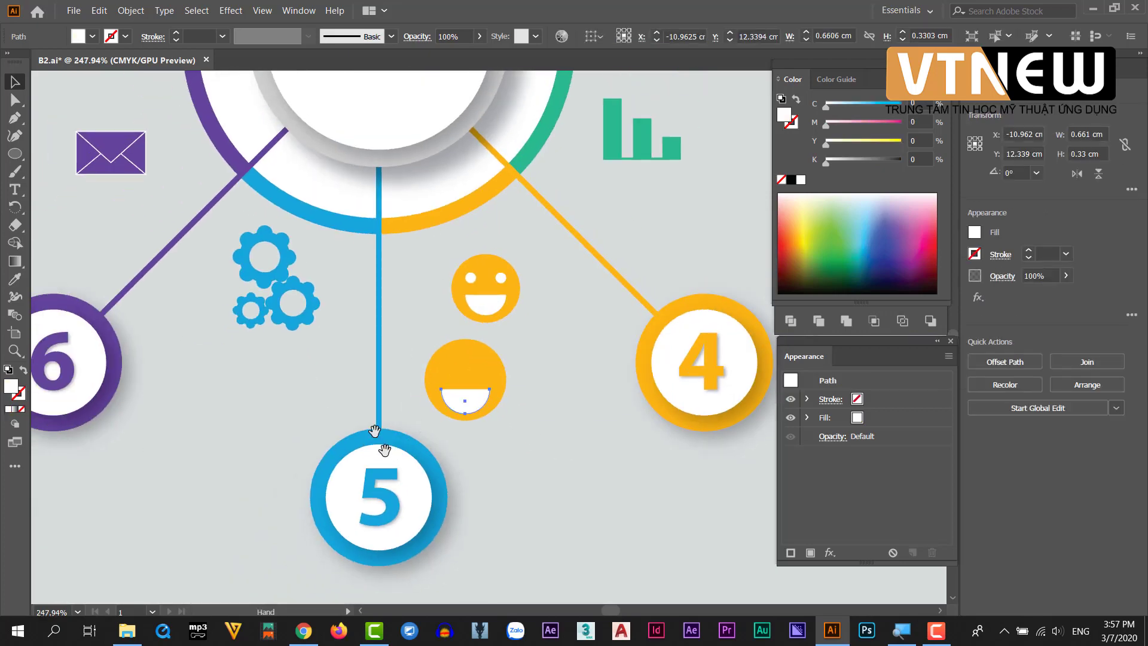
Draw a small circle below the gears and Alt-scale a larger copy from its centre
scroll(375, 430, "down", 3)
scroll(603, 447, "up", 6)
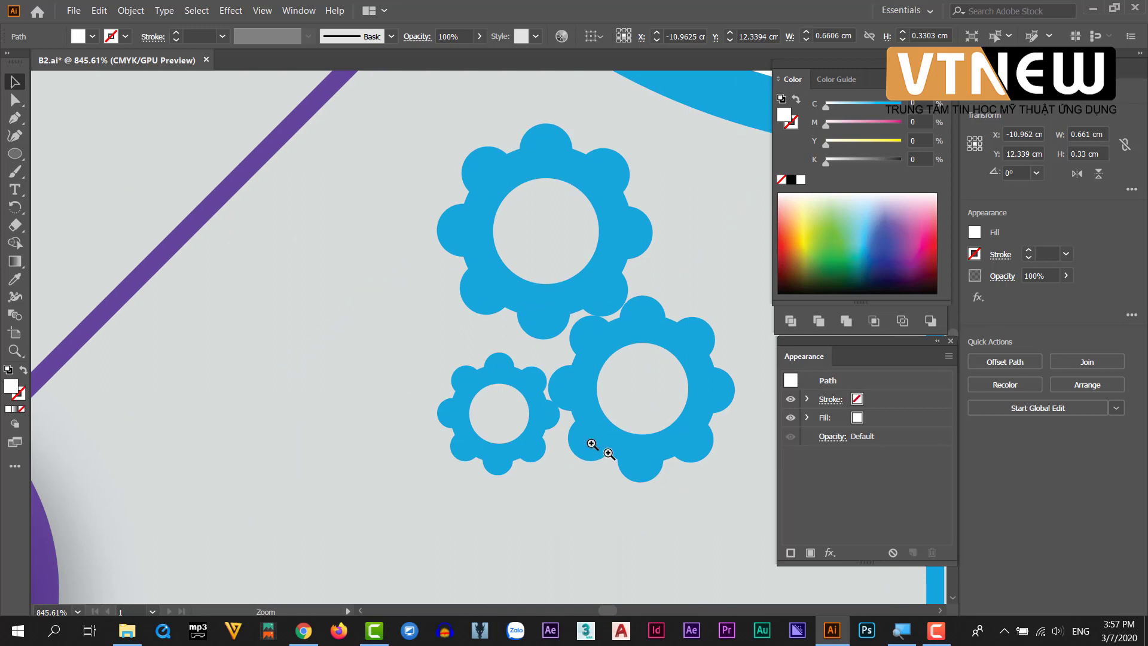
scroll(616, 469, "down", 2)
scroll(546, 431, "up", 1)
scroll(598, 500, "up", 2)
left_click_drag(598, 500, 491, 395)
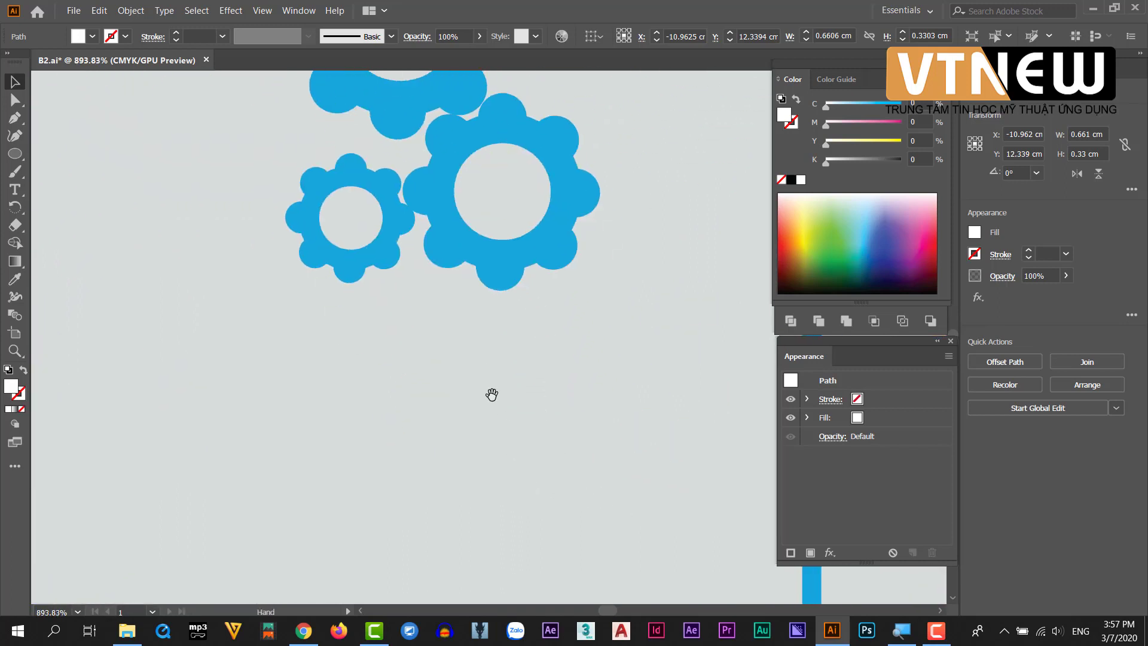
right_click(12, 159)
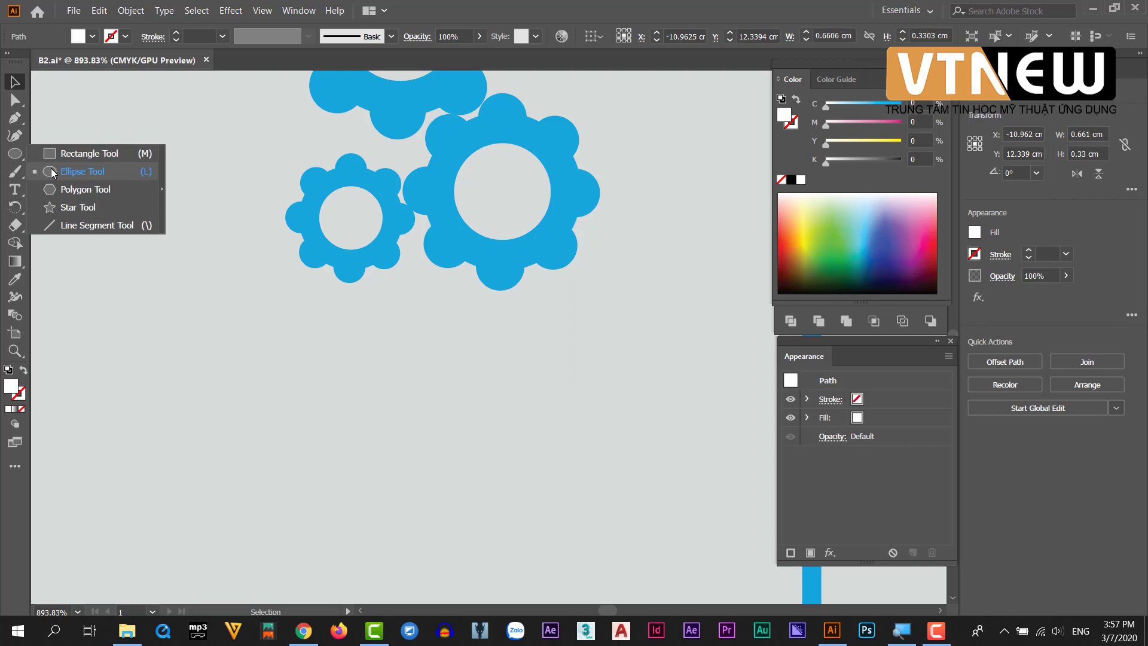
left_click(52, 174)
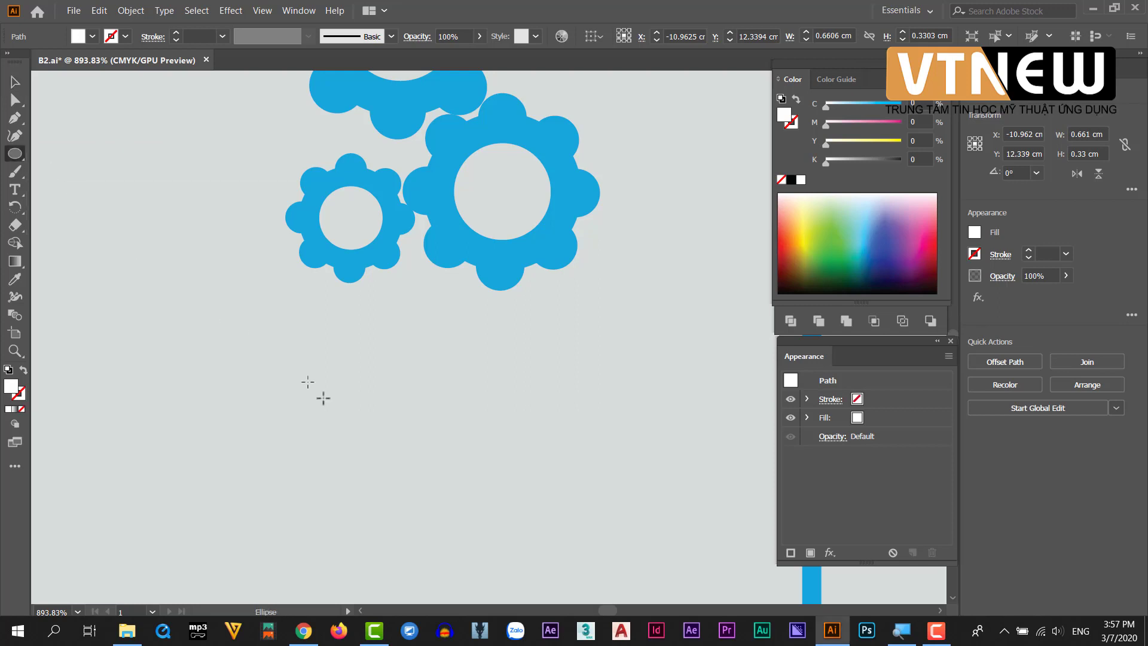
mouse_move(245, 386)
left_mouse_down()
mouse_move(309, 418)
mouse_move(299, 412)
left_mouse_up()
left_click(16, 86)
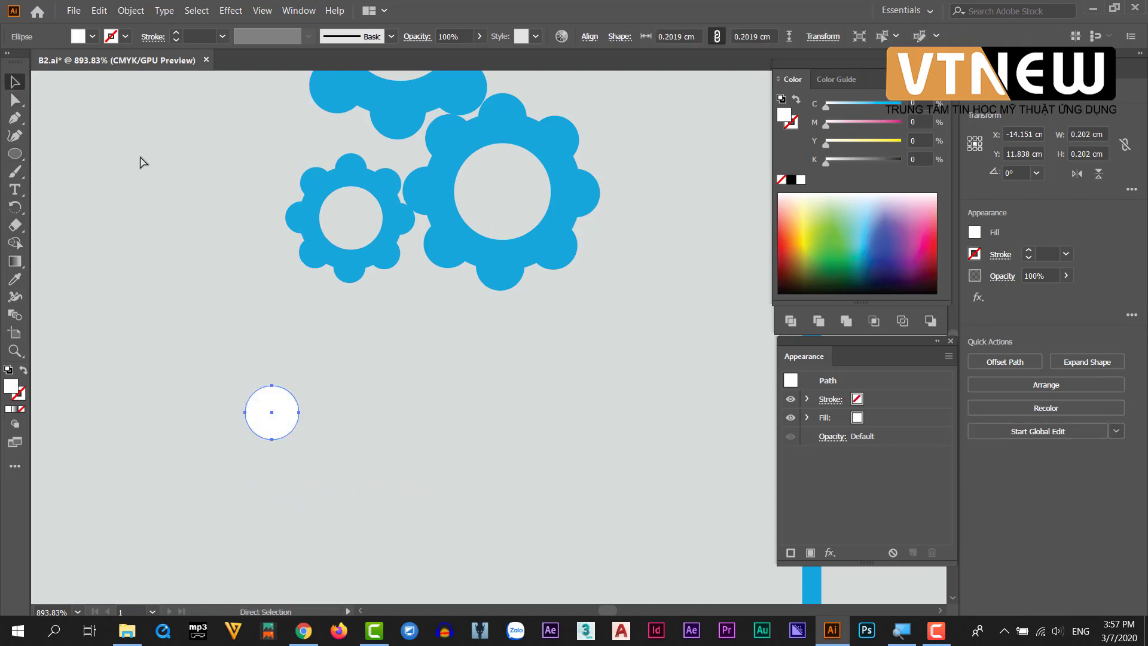
key("v")
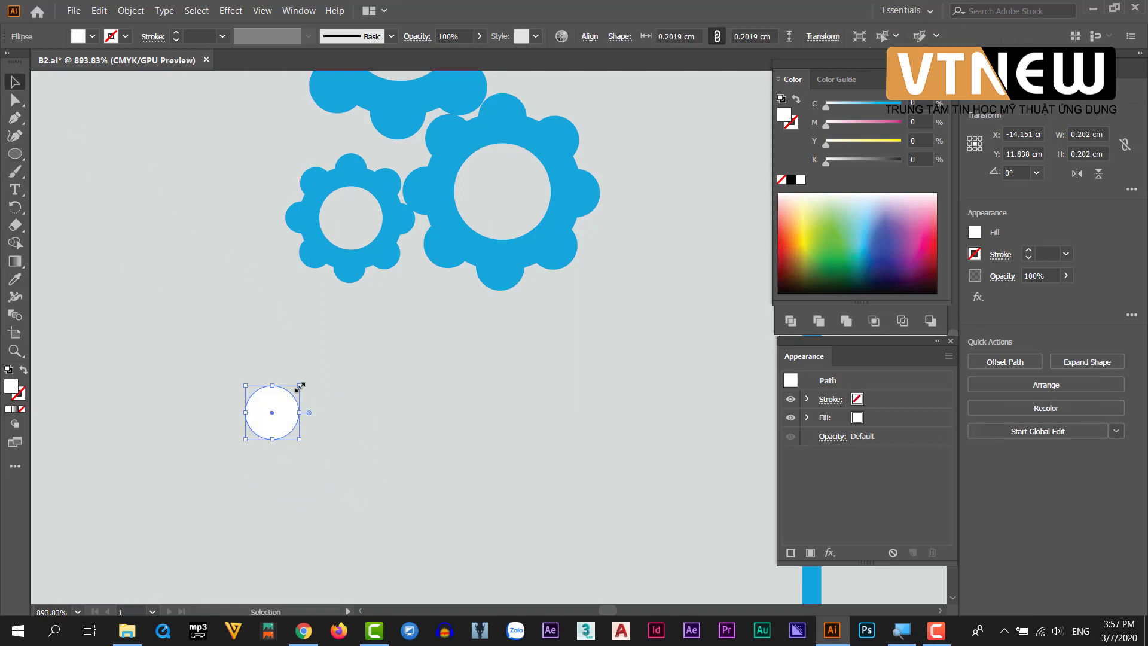
left_click_drag(299, 387, 354, 363)
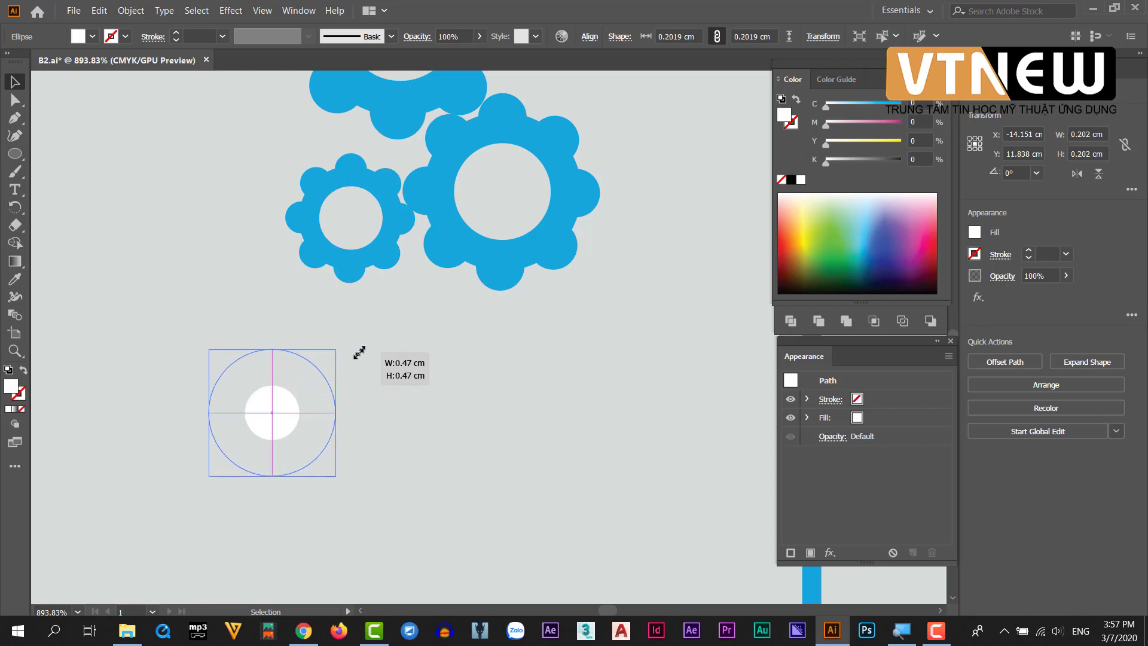
Select both circles and apply Pathfinder Minus Front to form the white ring
left_click(270, 412)
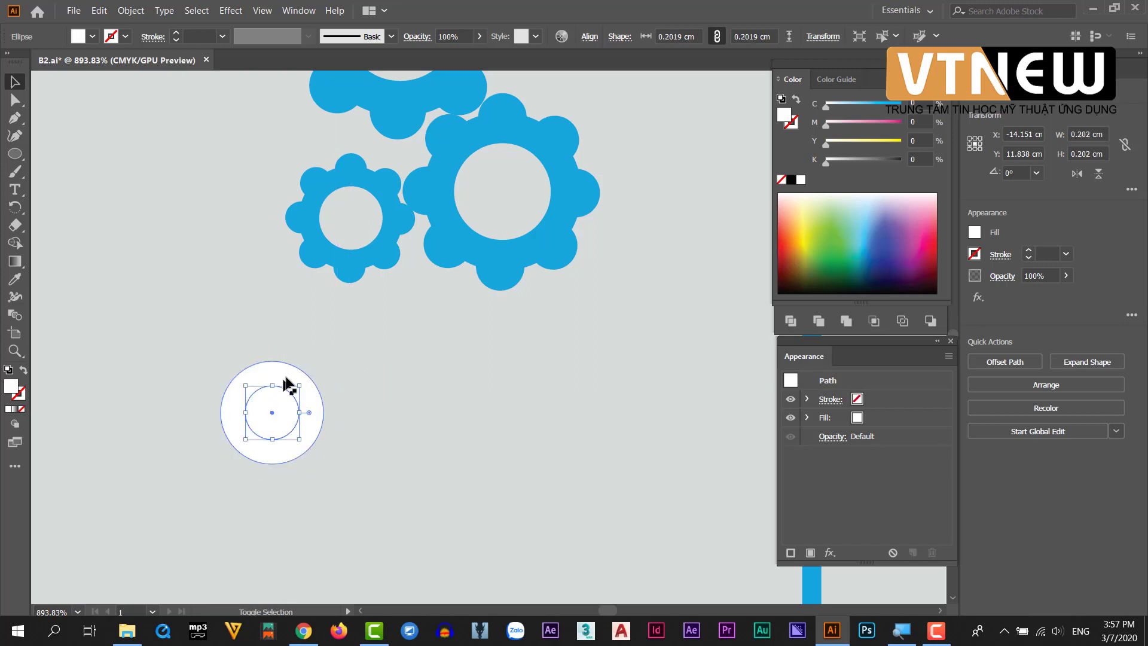
left_click(287, 378, "shift")
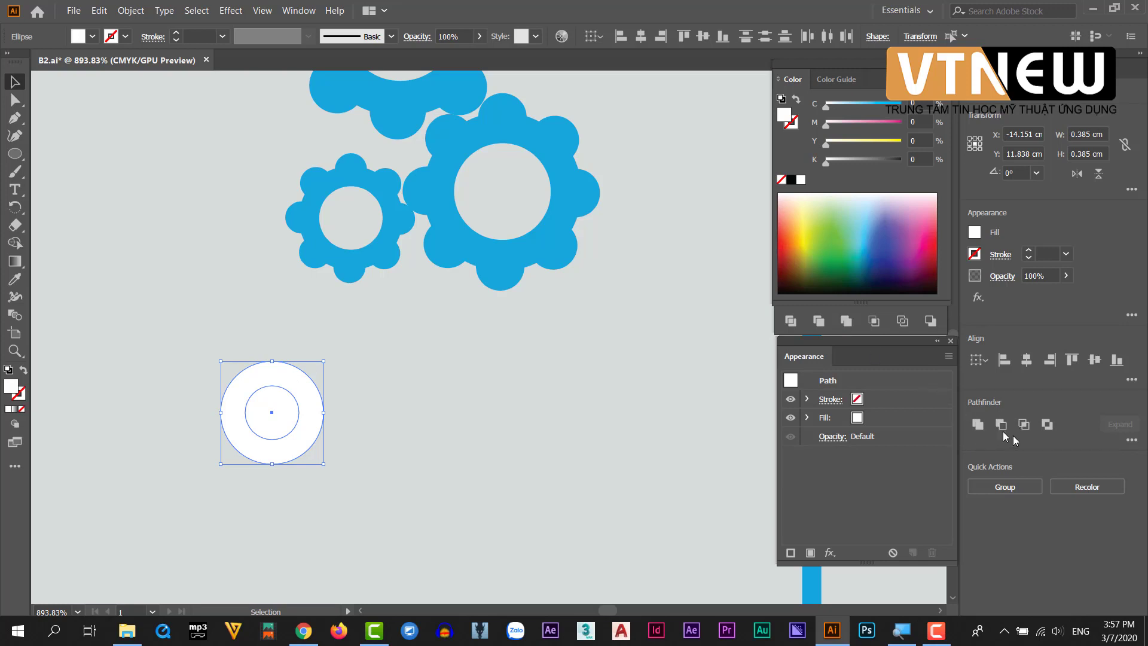
left_click(1003, 432)
left_click(370, 410)
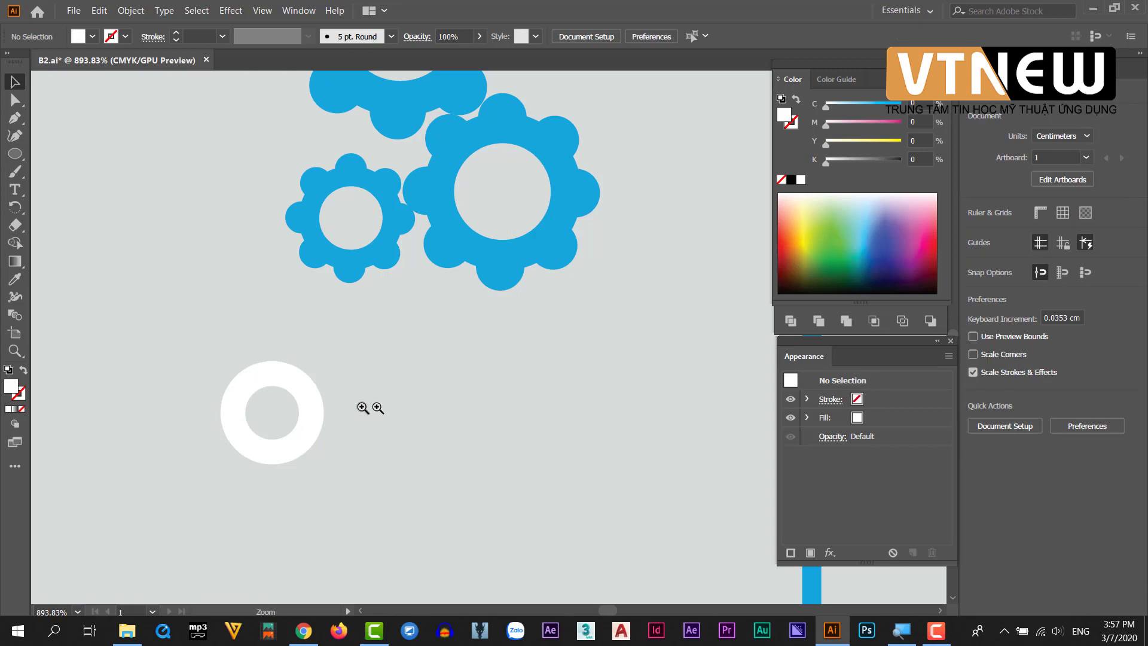
left_click_drag(363, 408, 485, 428)
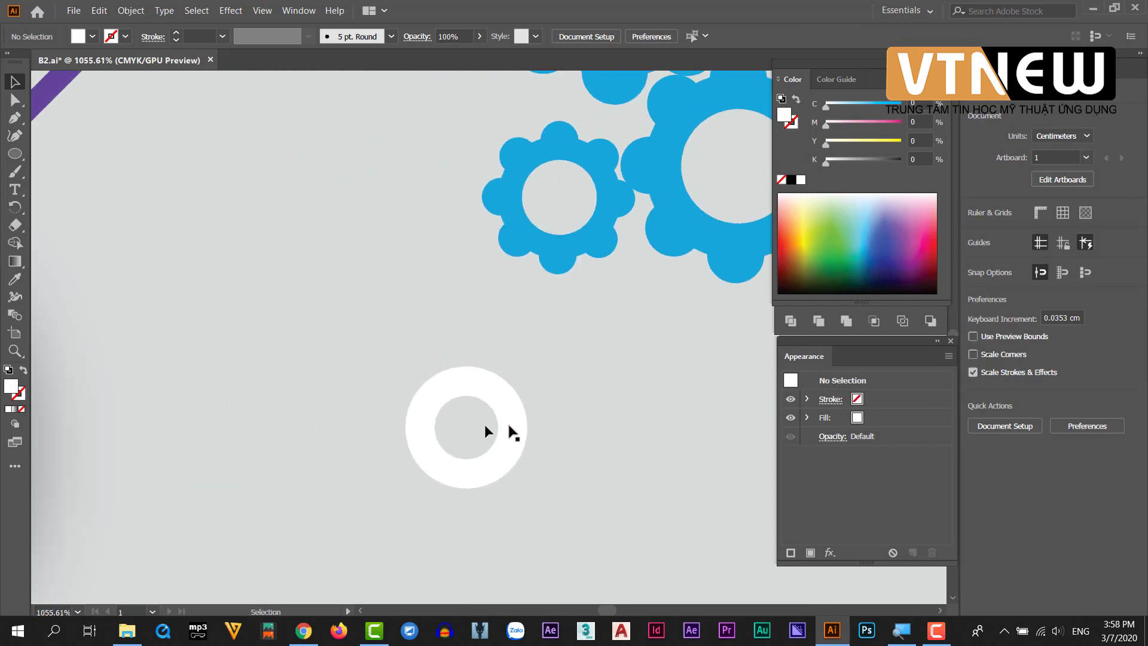
left_click(522, 430)
left_click_drag(591, 444, 493, 395)
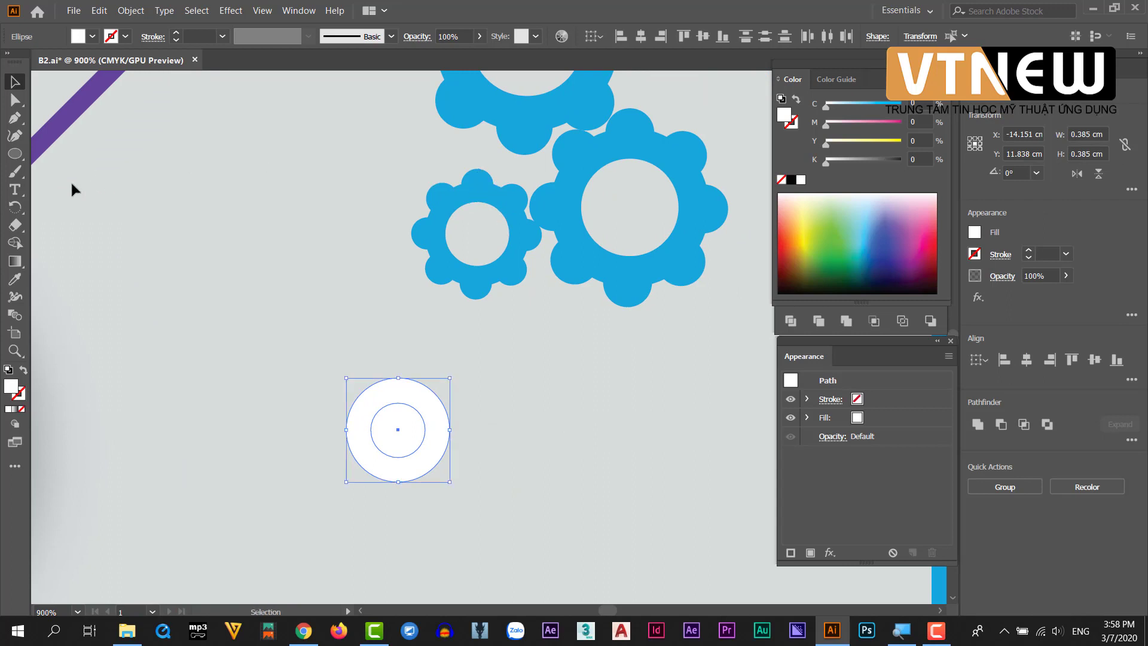
Draw a small circle and nudge it onto the ring's top edge, verifying in Outline view
left_click(10, 157)
left_click_drag(386, 361, 424, 398)
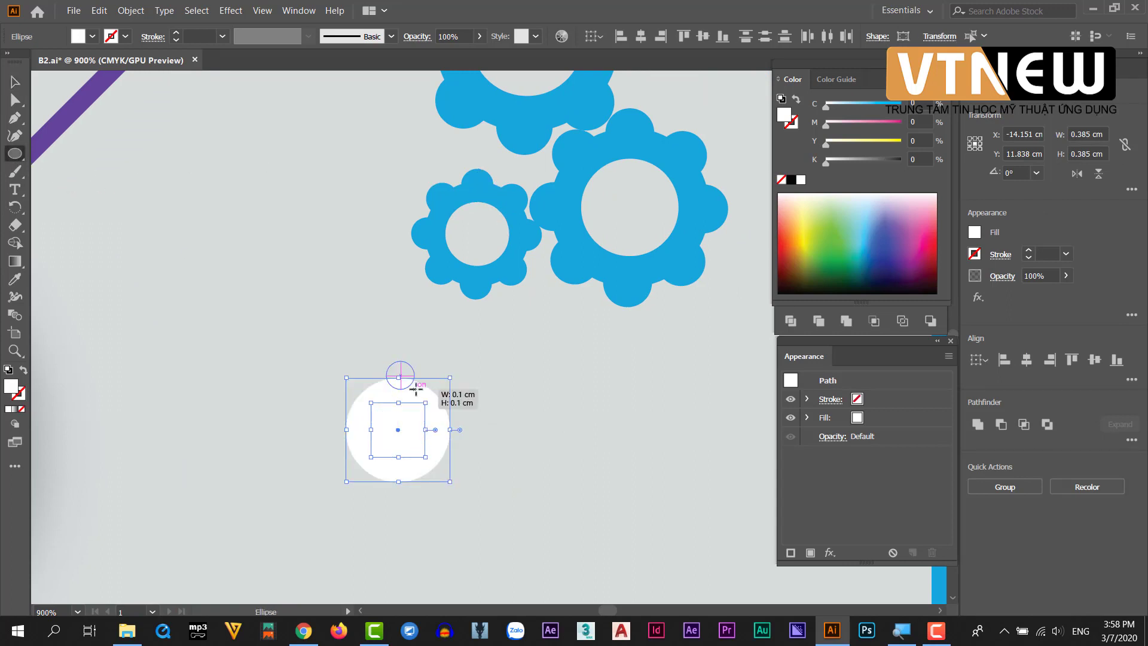
left_click(15, 82)
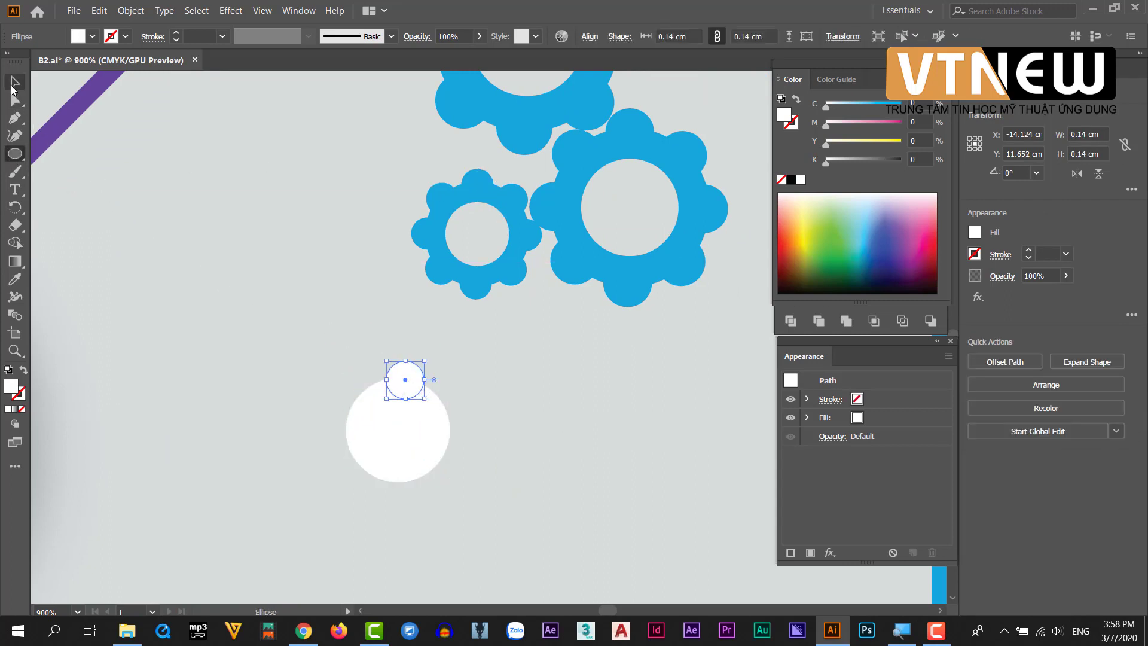
scroll(472, 397, "up", 4)
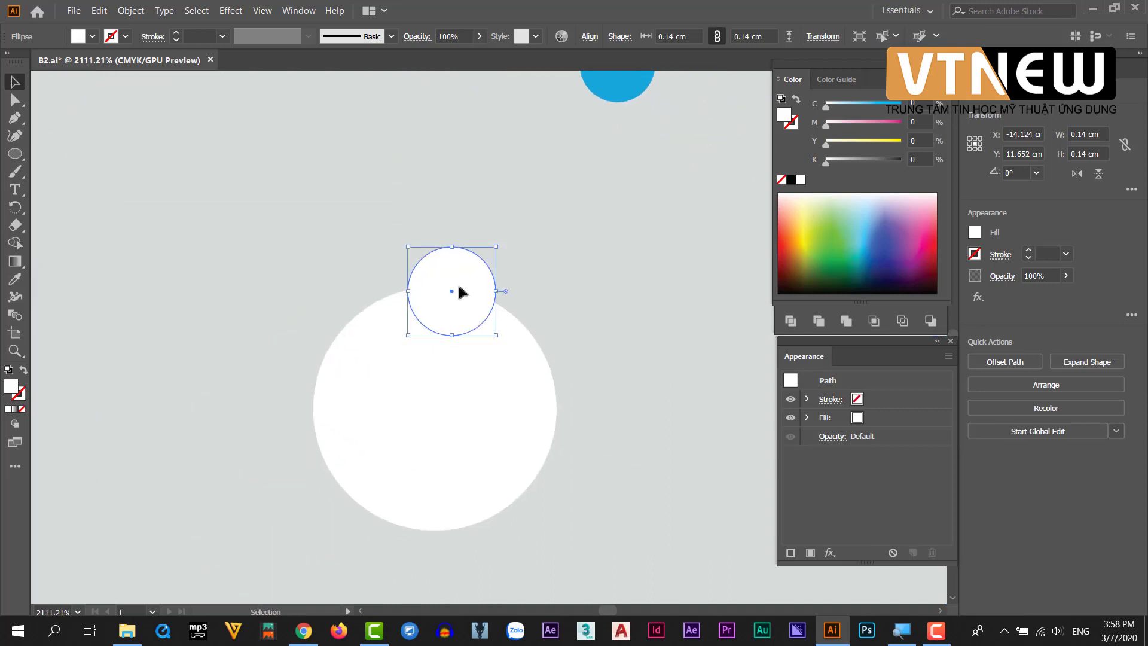
left_click_drag(459, 286, 444, 295)
left_click(495, 358, "shift")
key("ctrl+y")
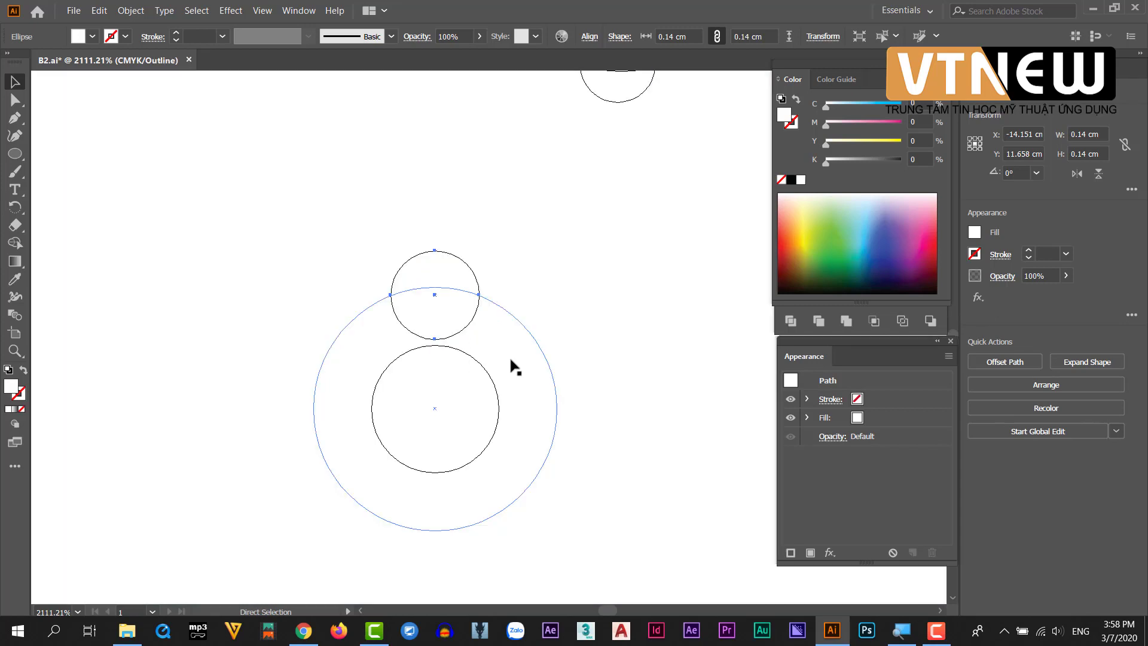
key("ctrl+y")
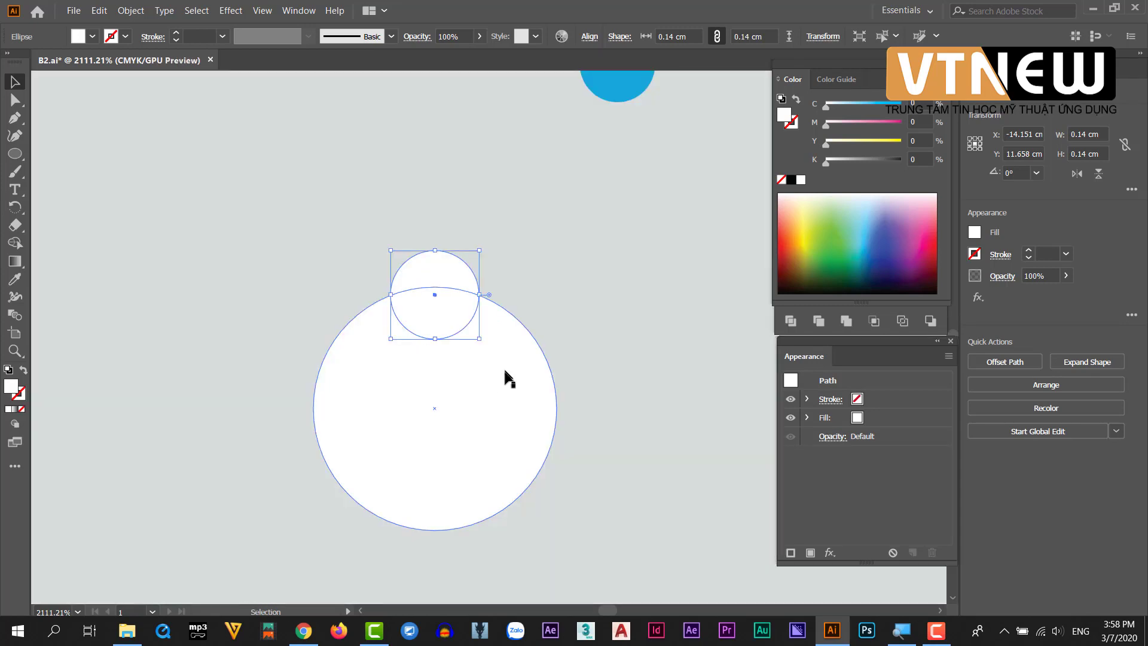
left_click(532, 429, "shift")
left_click(25, 208)
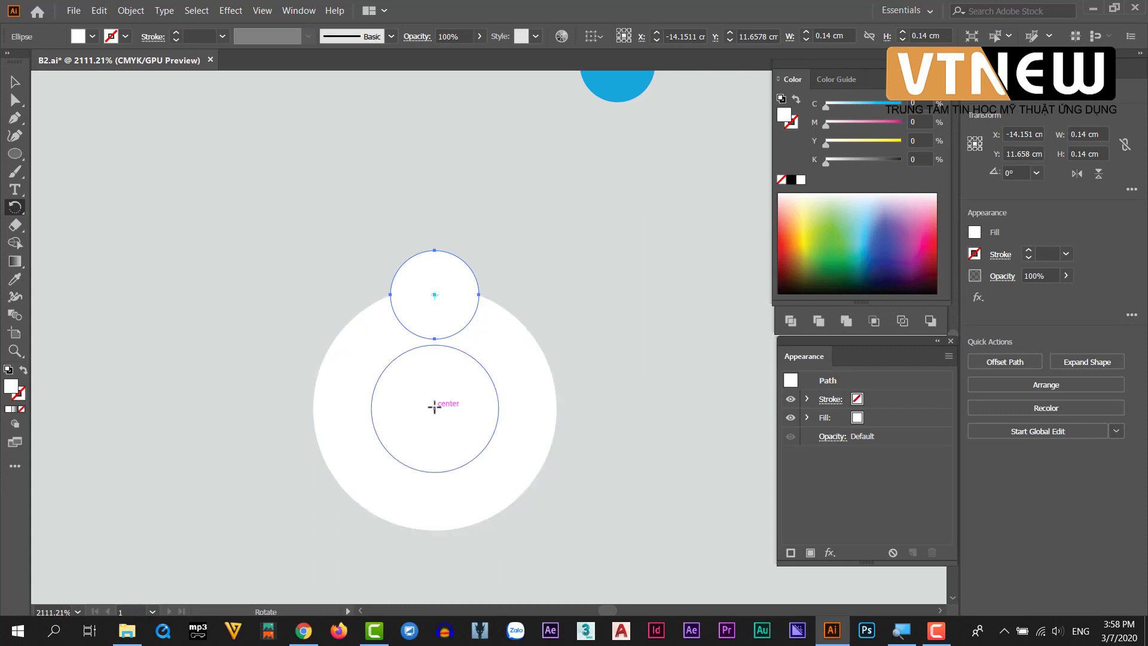
Make 45° rotated copies of the small circle around the big circle's centre, repeating with Ctrl+D
left_click(435, 407, "alt")
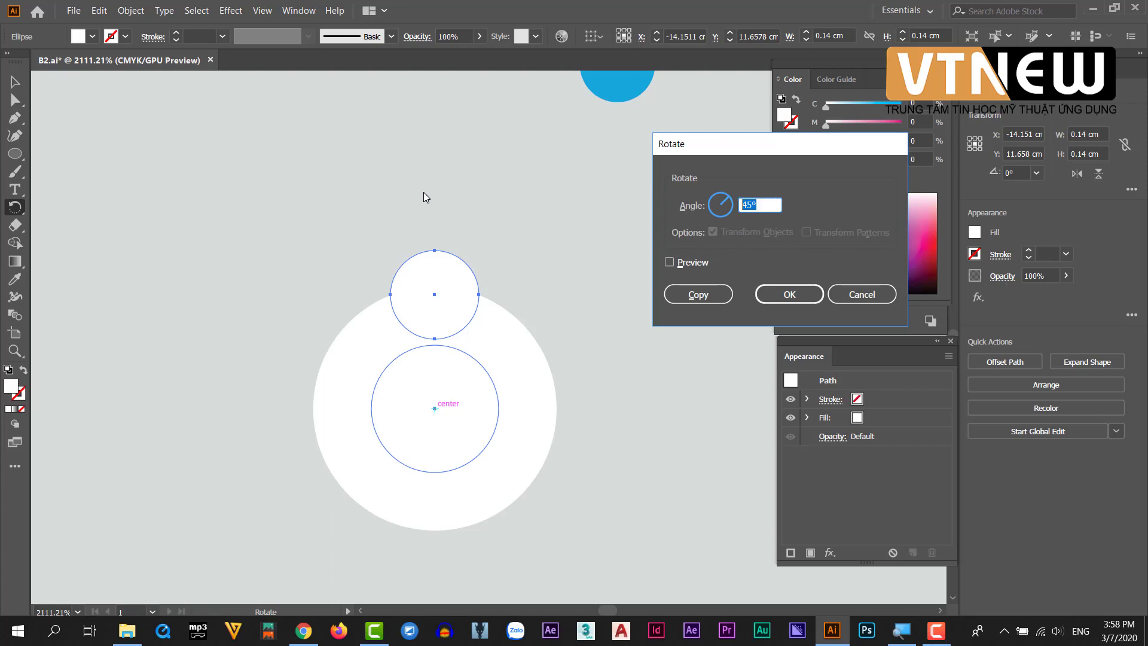
left_click(776, 298)
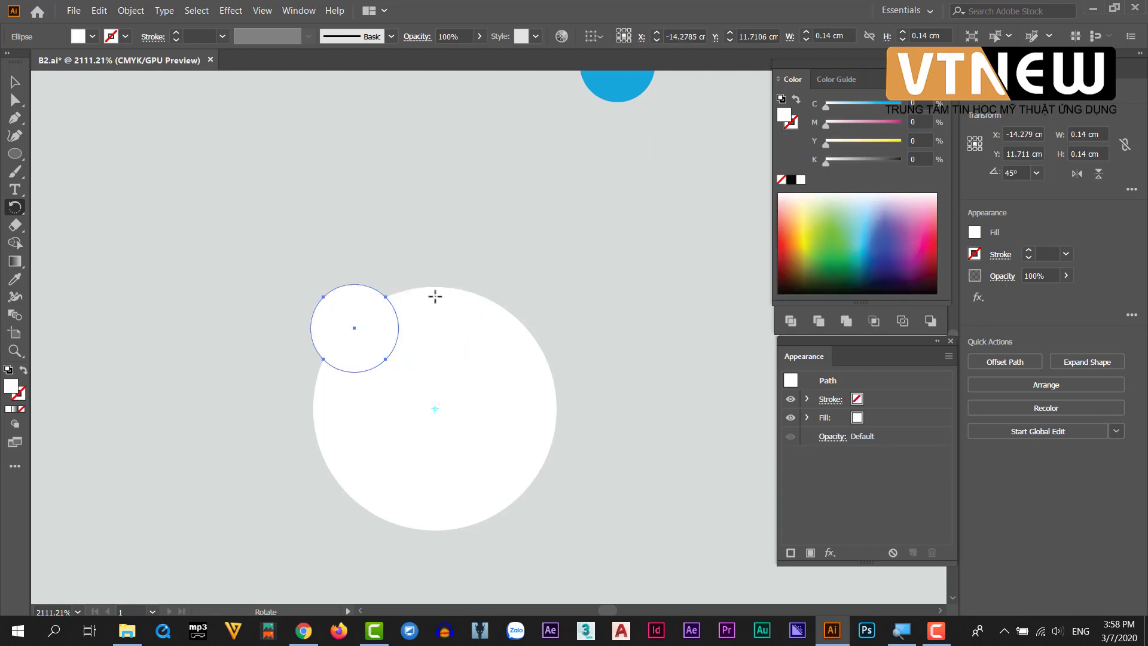
left_click_drag(414, 294, 492, 300)
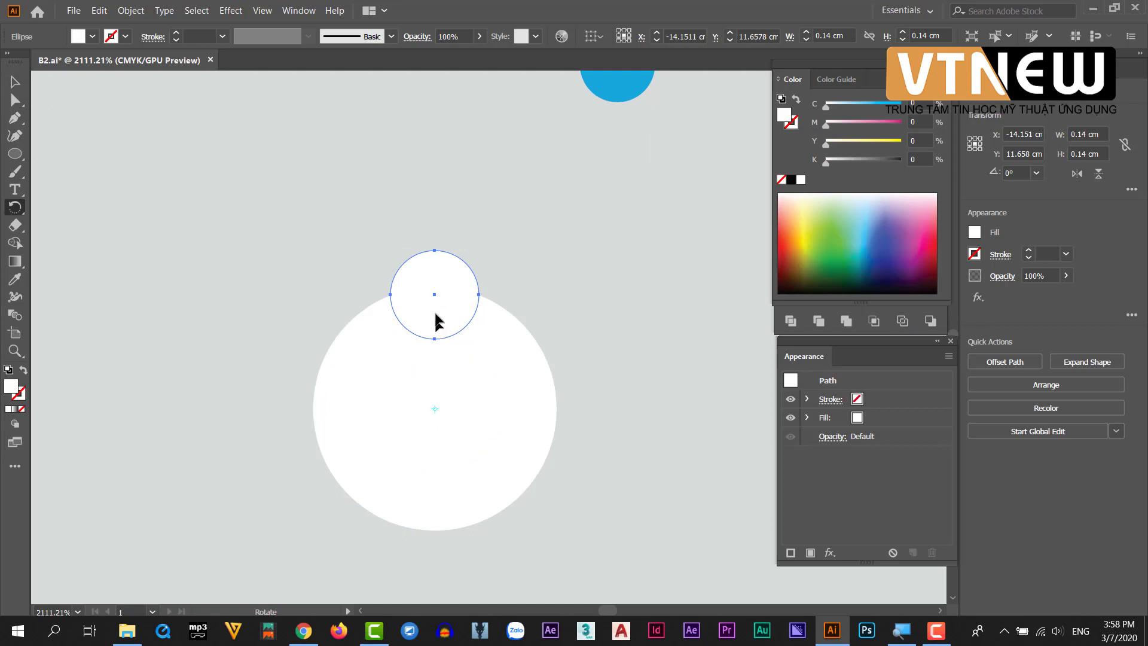
left_click_drag(436, 320, 356, 340)
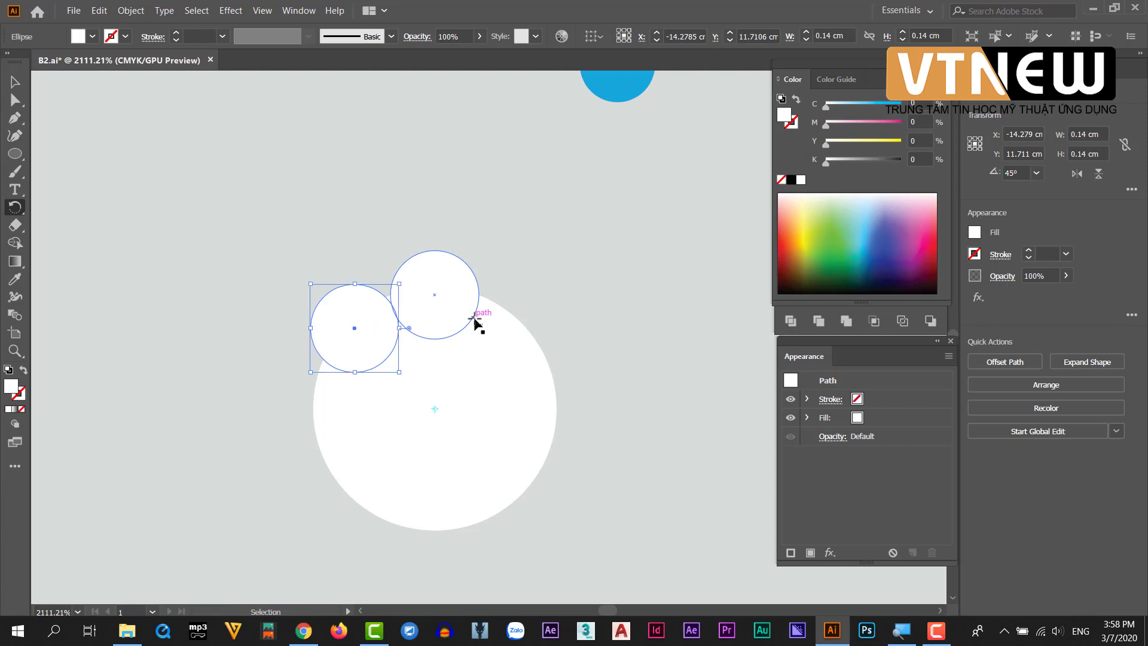
key("ctrl+d")
key("ctrl+d")
key("ctrl+d")
key("ctrl+d")
key("ctrl+d")
key("ctrl+d")
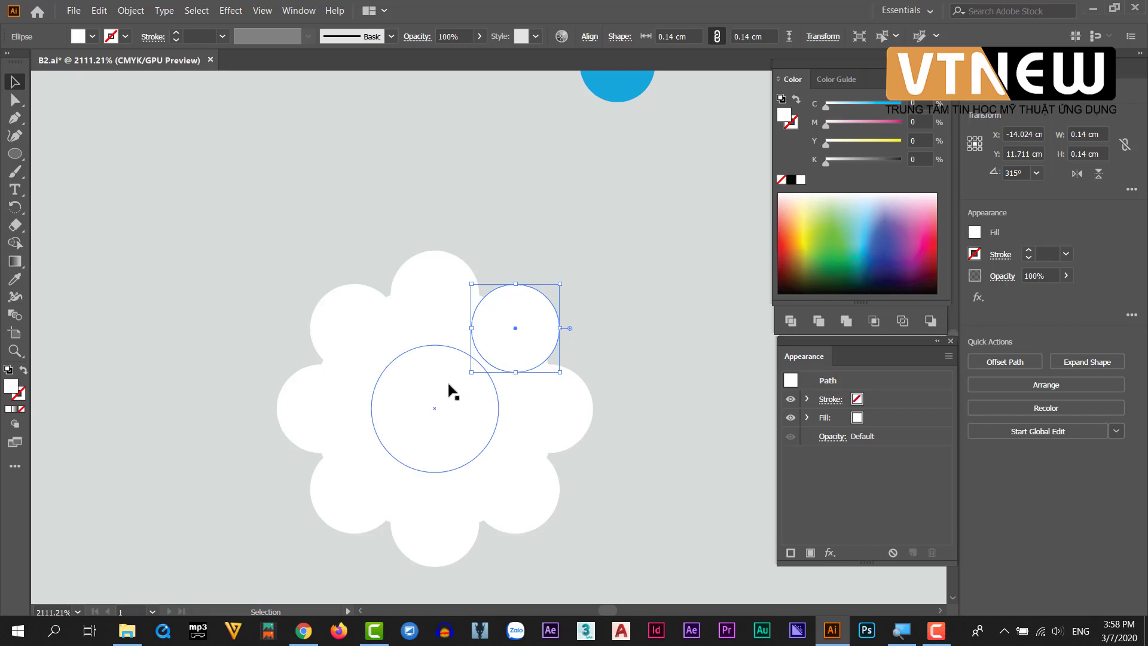
Cut the centre circle out of the large circle with Pathfinder Minus Front
left_click(439, 377)
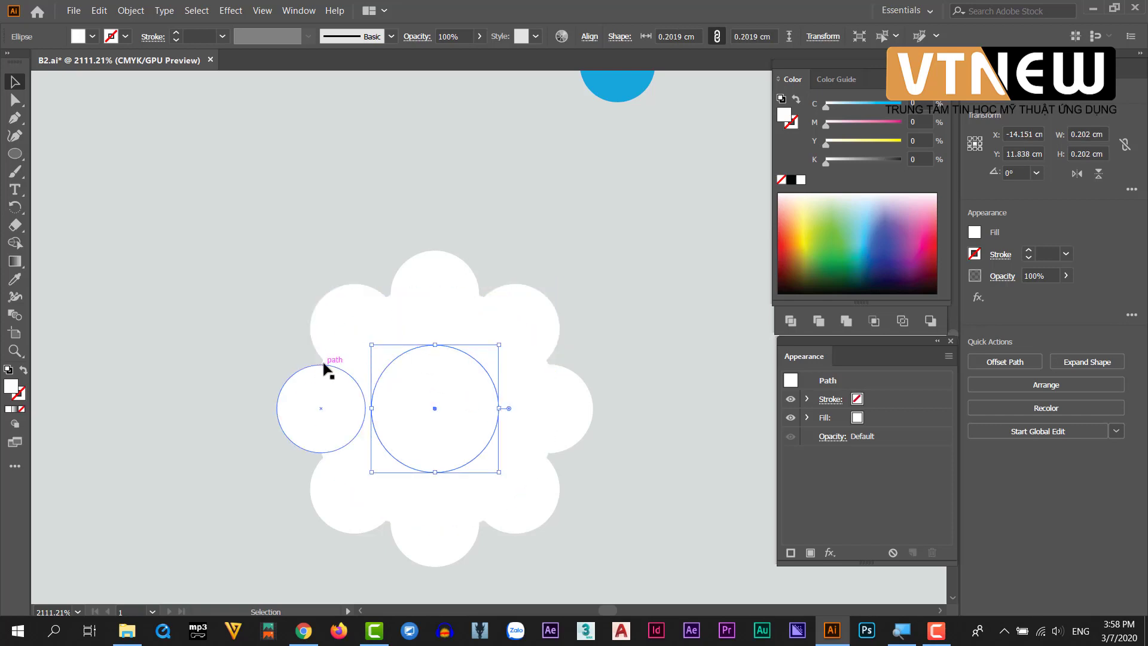
key("ctrl+y")
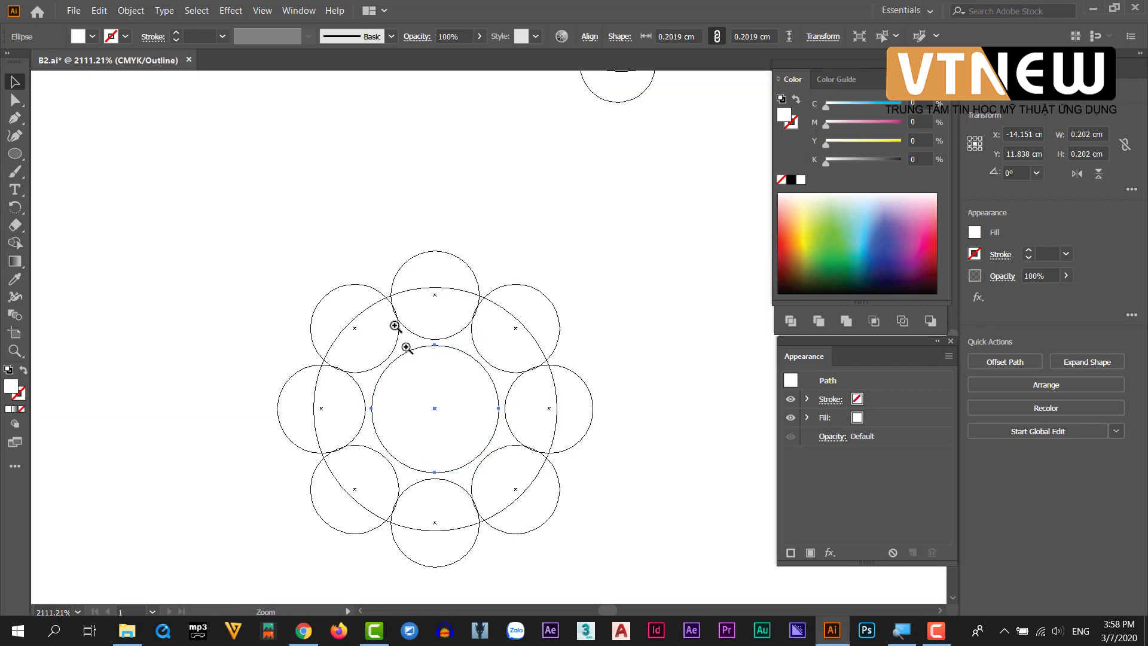
left_click_drag(393, 362, 529, 407)
left_click_drag(601, 285, 253, 502)
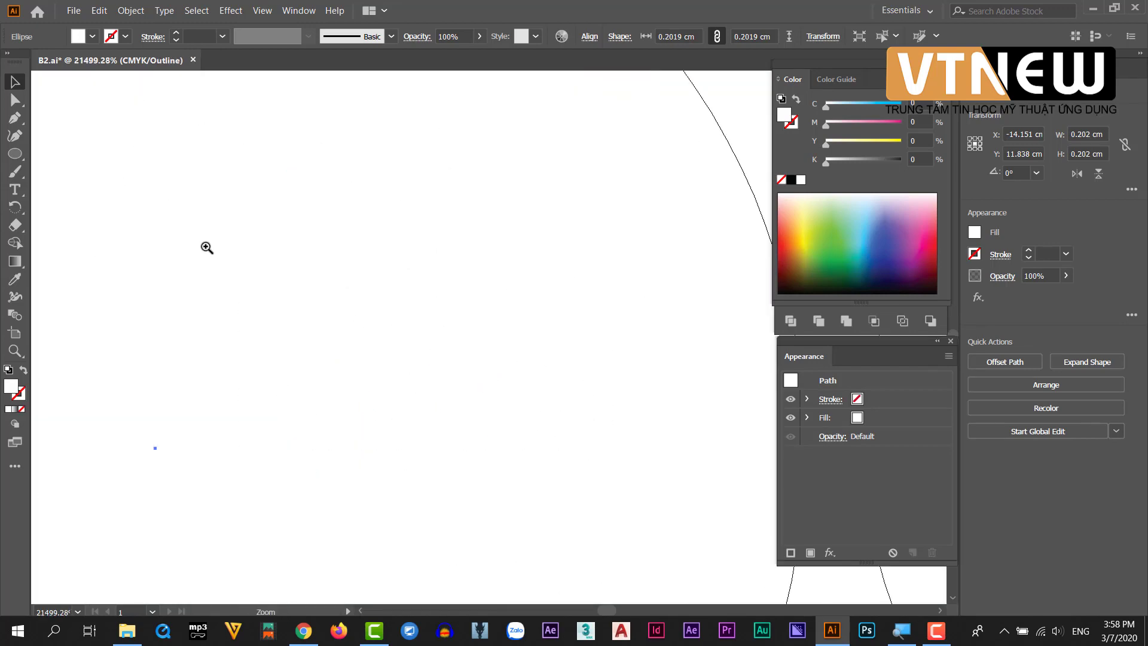
key("ctrl+minus")
key("ctrl+minus")
key("ctrl+minus")
key("ctrl+minus")
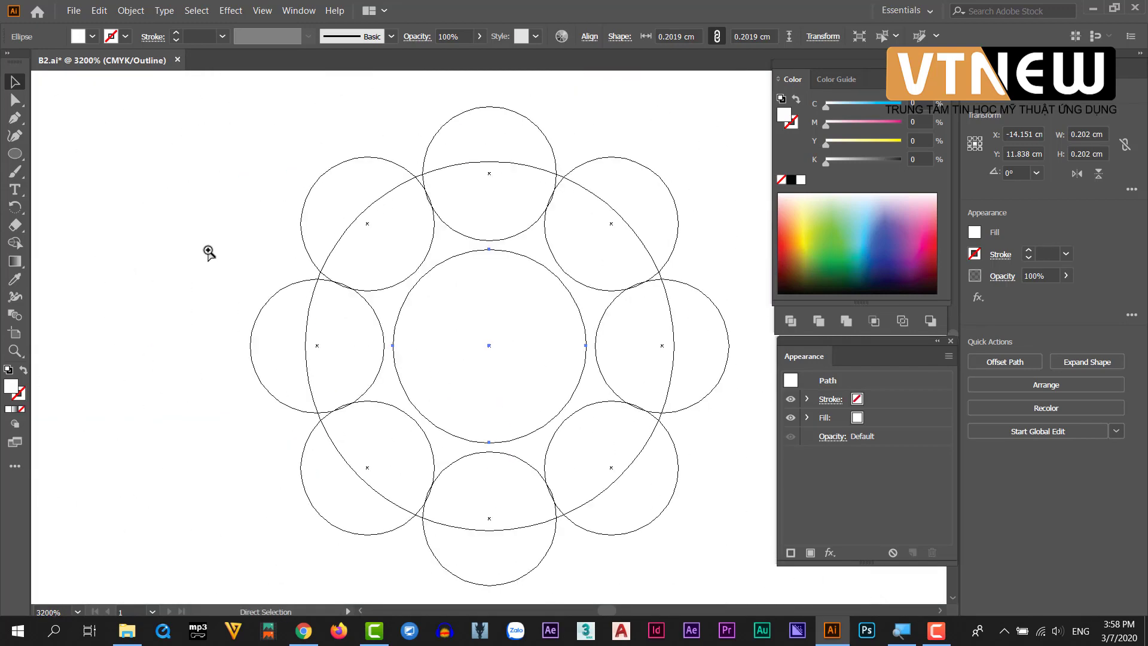
left_click(420, 180, "shift")
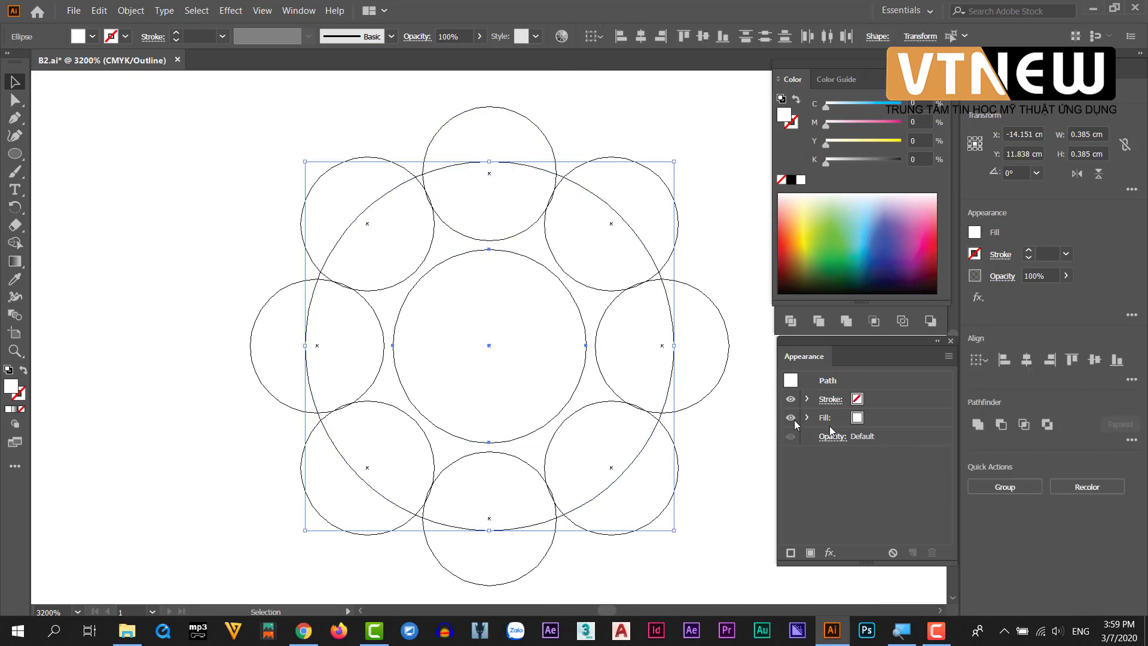
left_click(1007, 427)
Select all the flower pieces and group them with Ctrl+G
key("a")
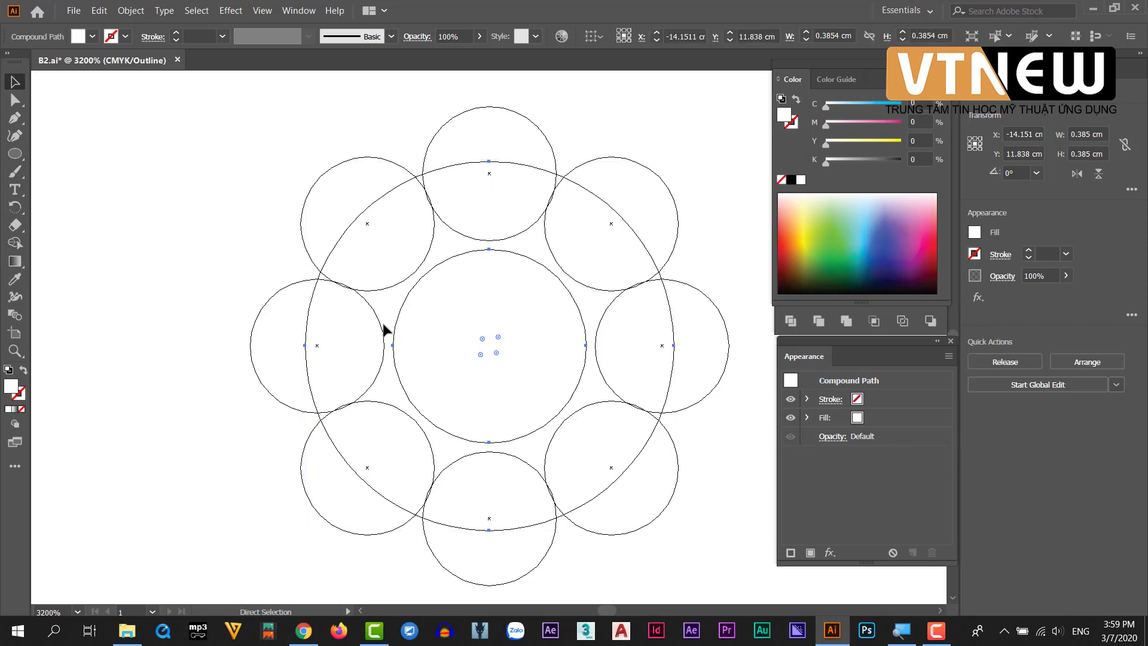
key("ctrl+y")
left_click(113, 231)
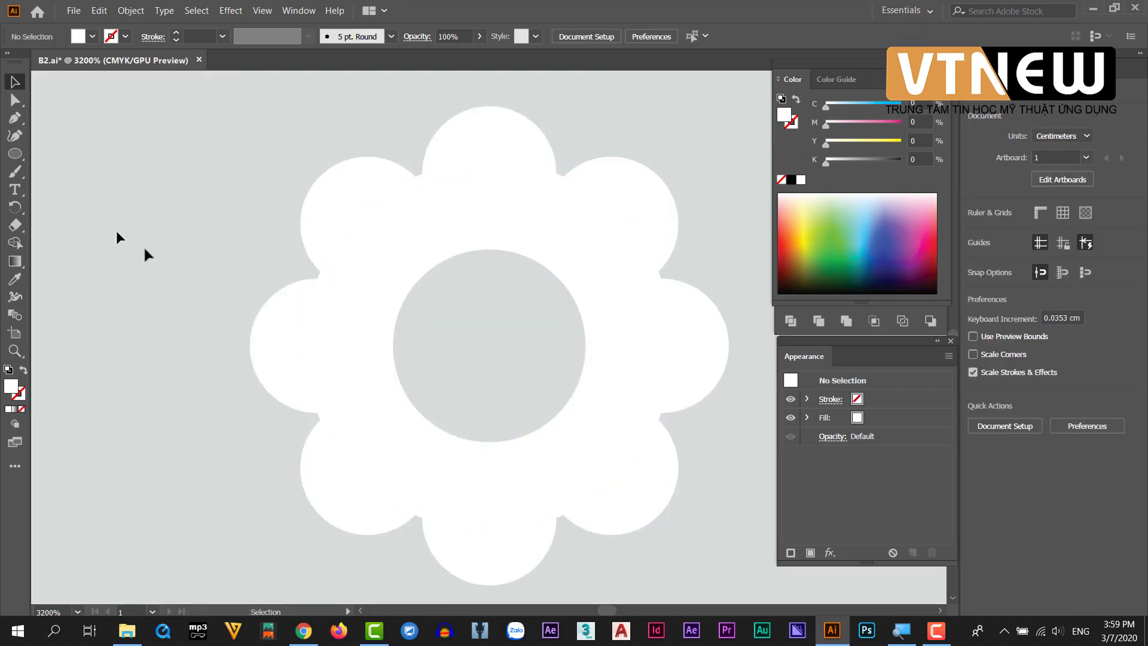
scroll(155, 259, "down", 5)
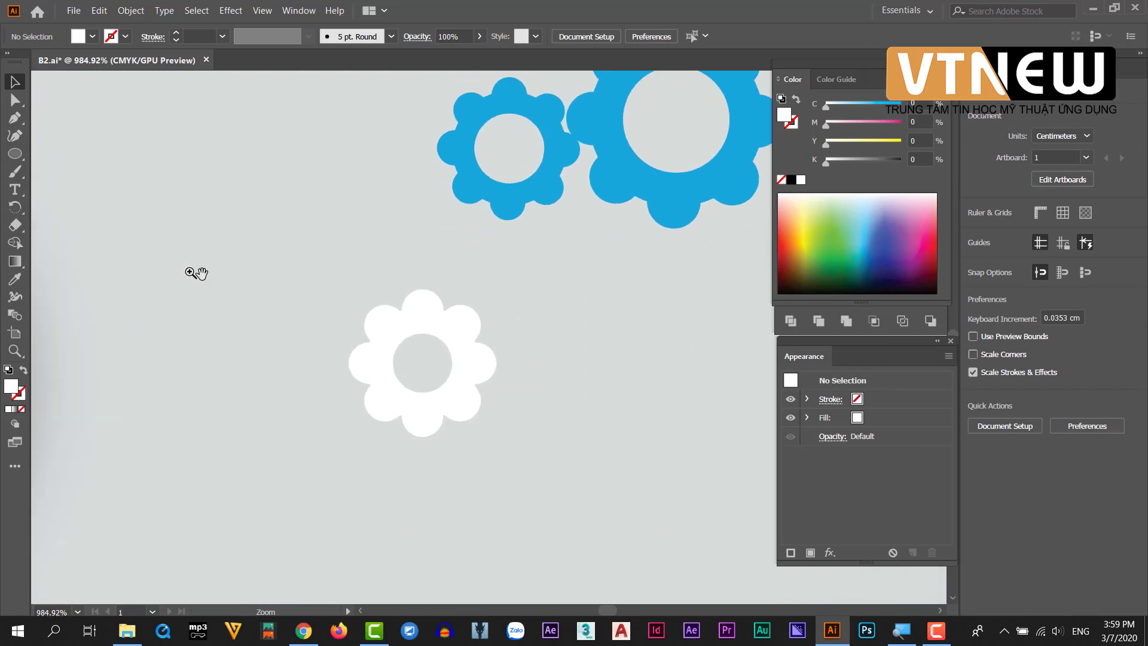
scroll(375, 346, "up", 1)
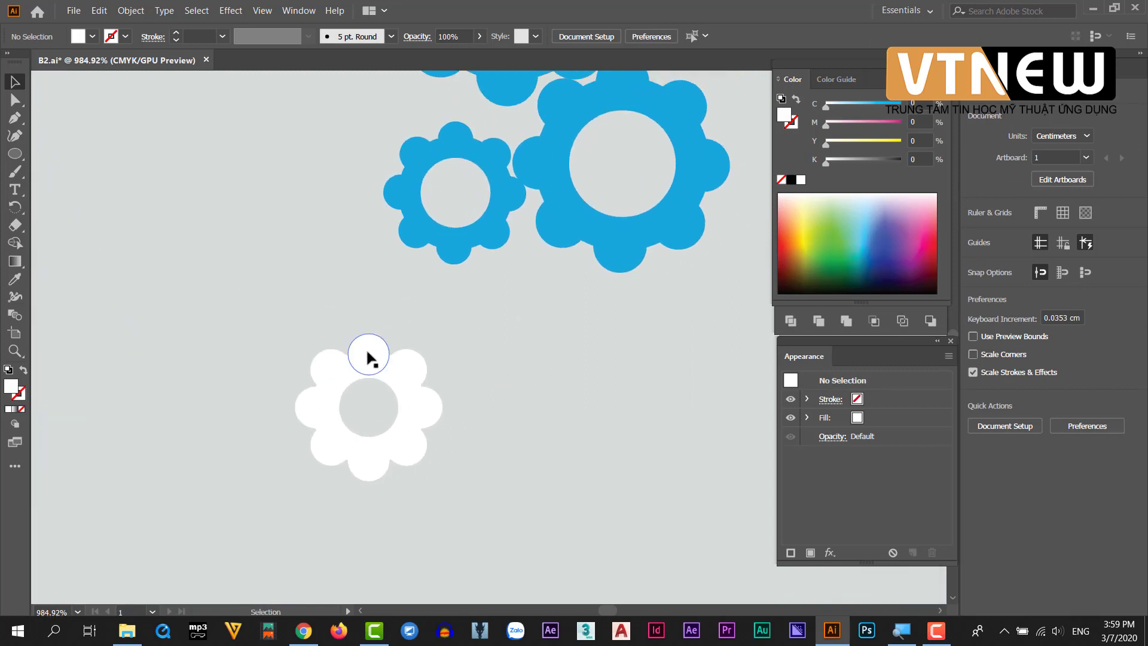
left_click_drag(562, 515, 553, 503)
scroll(552, 496, "down", 5)
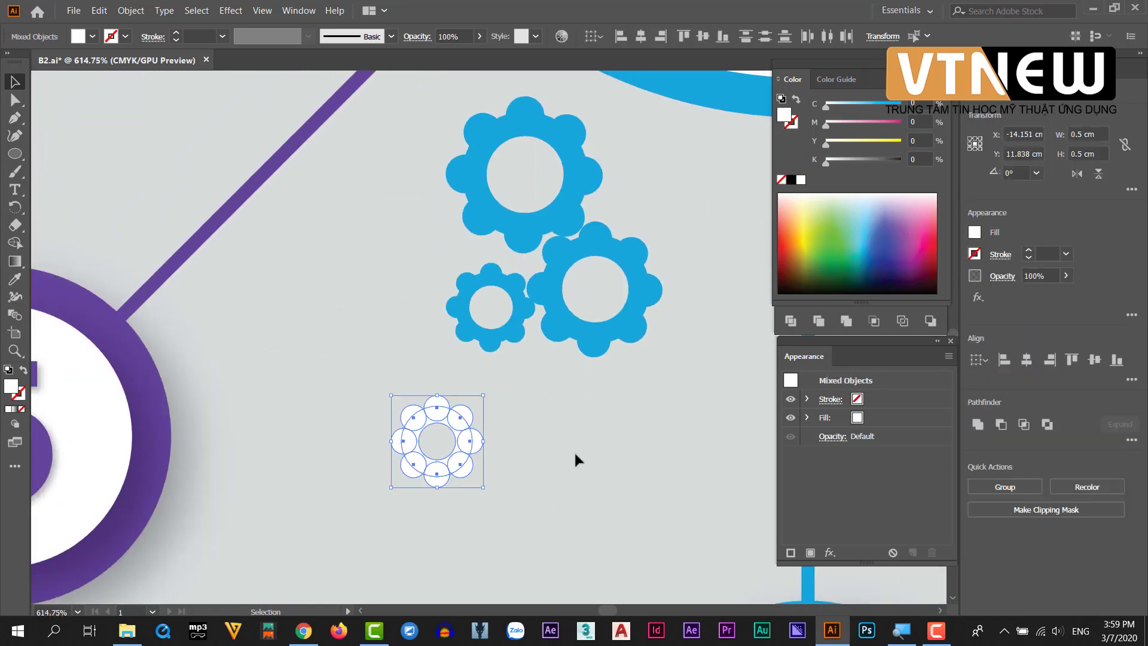
key("ctrl+g")
Alt-drag a copy of the flower below the original and rotate it about 22.5°
left_click(526, 446)
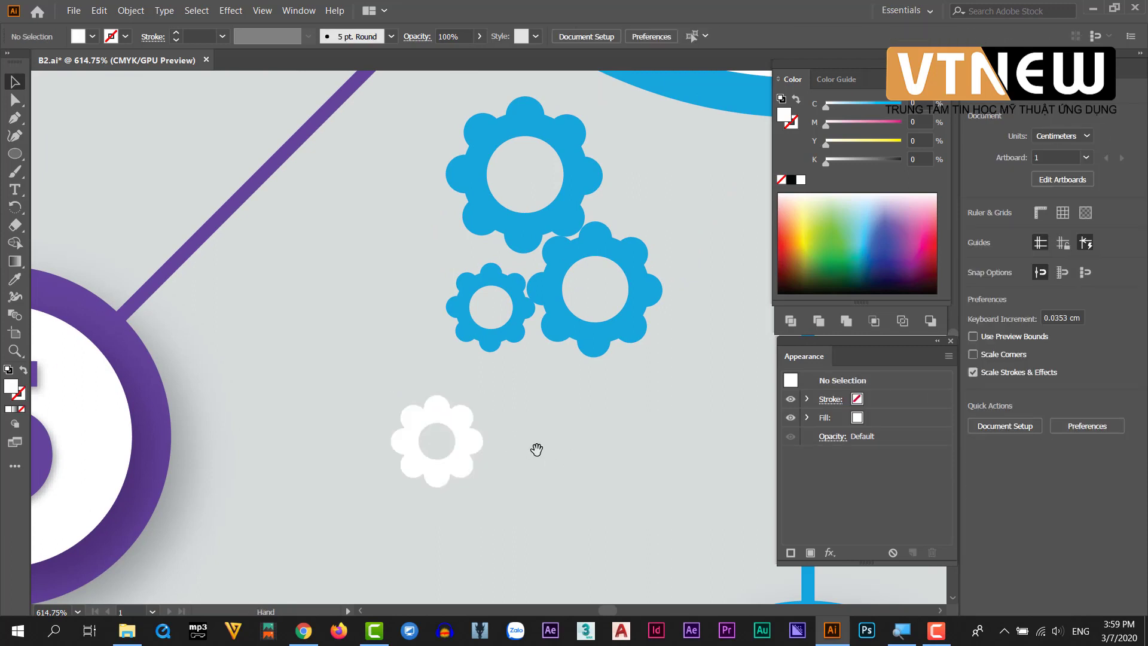
mouse_move(517, 455)
left_mouse_down()
mouse_move(330, 434)
mouse_move(401, 449)
mouse_move(428, 535)
left_mouse_up()
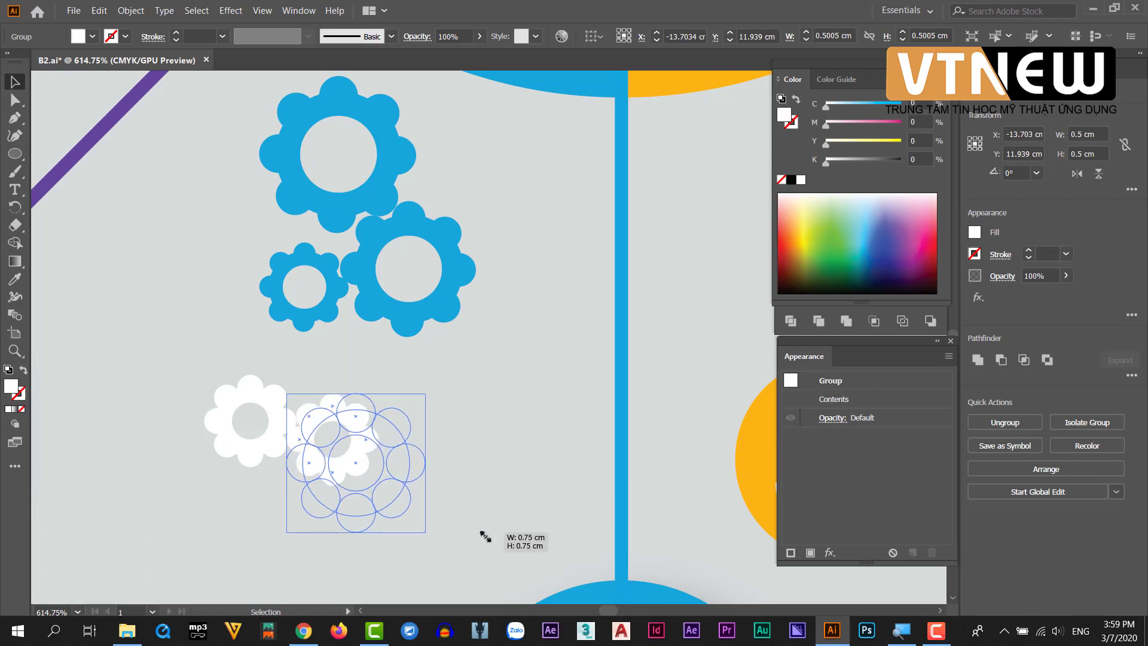
left_click_drag(251, 456, 255, 527)
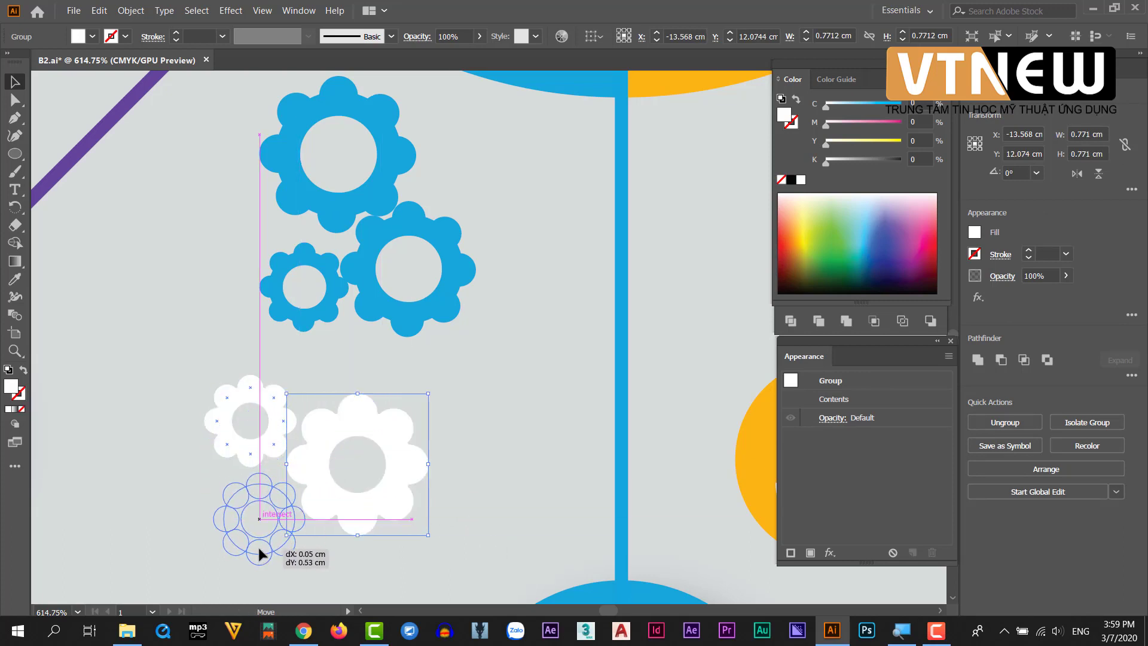
left_click_drag(251, 527, 250, 526)
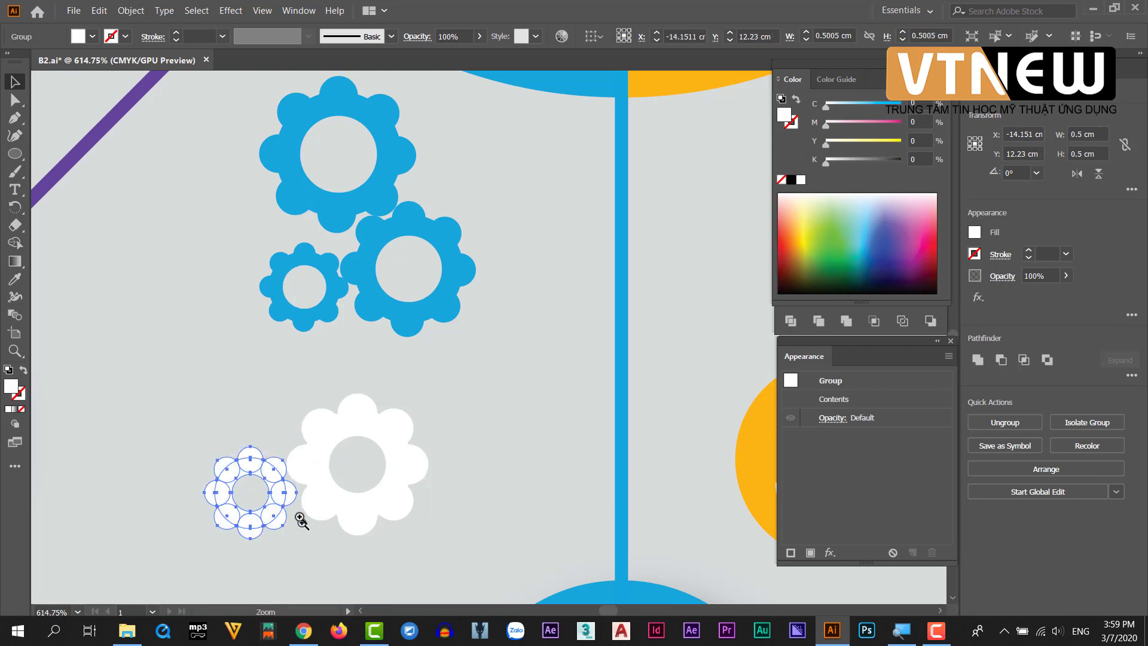
scroll(302, 520, "up", 5)
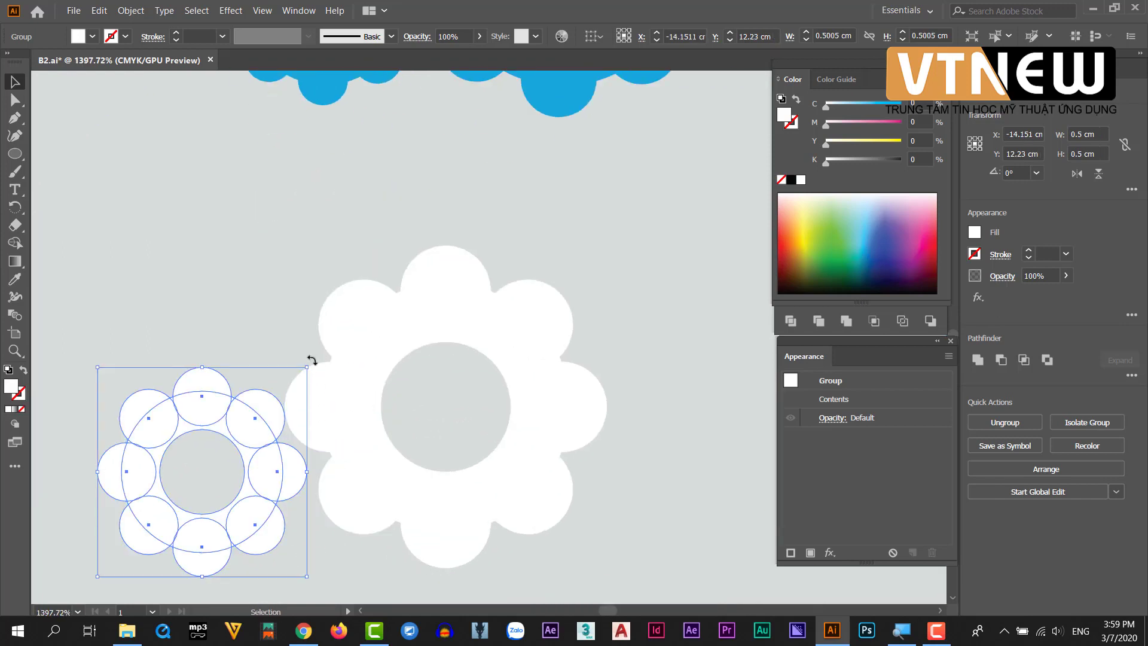
left_click_drag(311, 360, 269, 320)
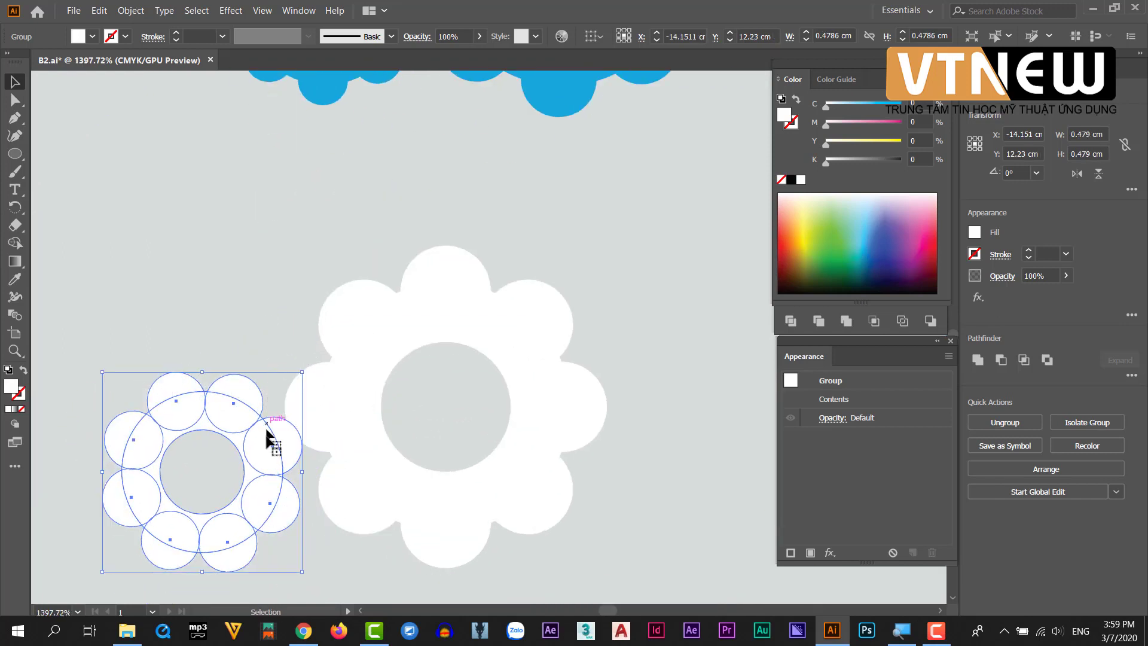
left_click_drag(266, 429, 282, 477)
scroll(520, 480, "down", 3)
scroll(384, 392, "up", 1)
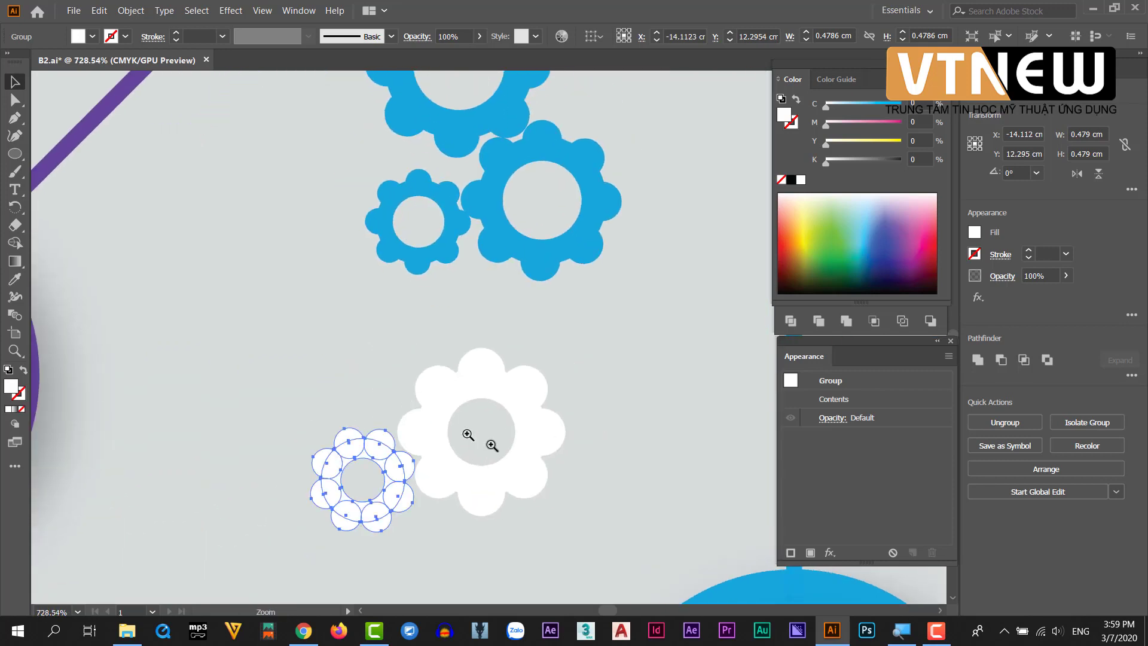
Place an enlarged copy of the big flower, about 1.15 cm, up-left to complete the cluster
left_click(547, 437)
left_click_drag(540, 425, 340, 327)
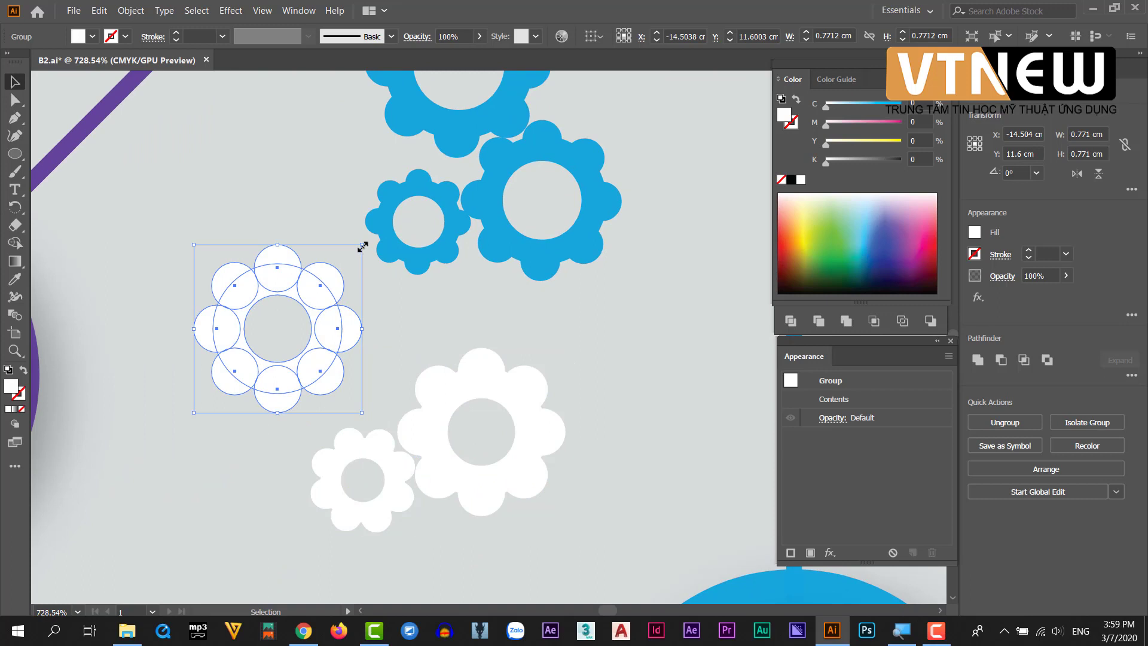
left_click_drag(362, 245, 444, 162)
left_click_drag(392, 343, 447, 321)
scroll(658, 425, "down", 5)
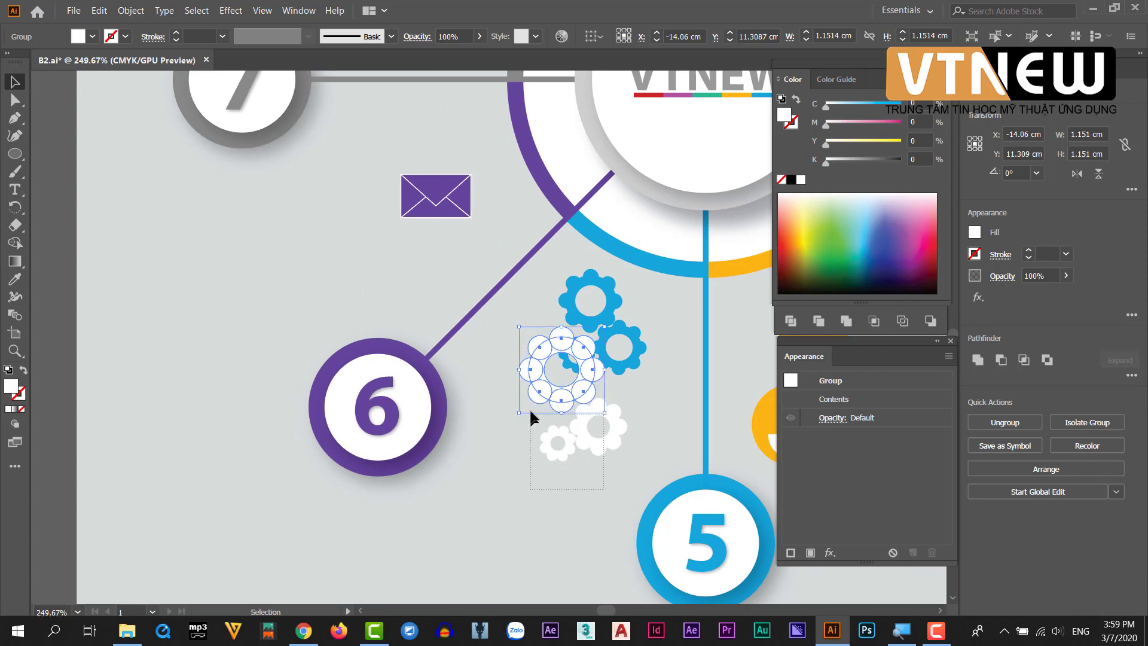
left_click_drag(530, 414, 537, 413)
left_click(590, 497)
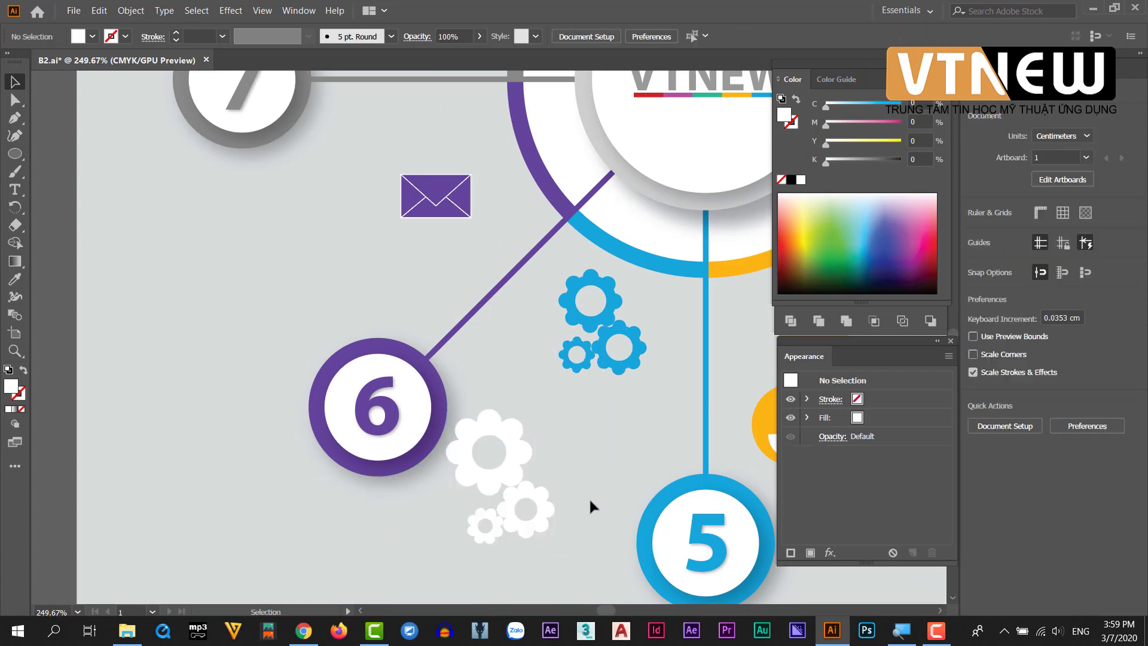
left_click_drag(589, 496, 331, 359)
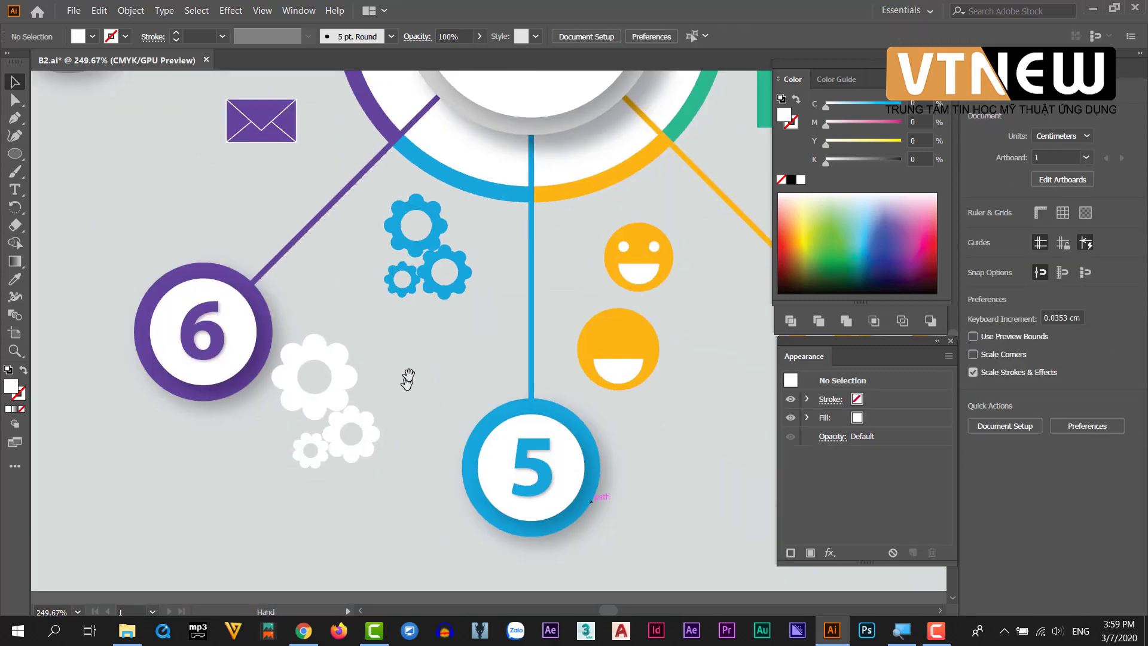
Draw a rectangle as the envelope body left of the purple envelope
mouse_move(439, 266)
left_mouse_down()
mouse_move(333, 371)
mouse_move(330, 326)
mouse_move(401, 311)
left_mouse_up()
left_click_drag(359, 259, 511, 353)
left_click_drag(432, 365, 463, 349)
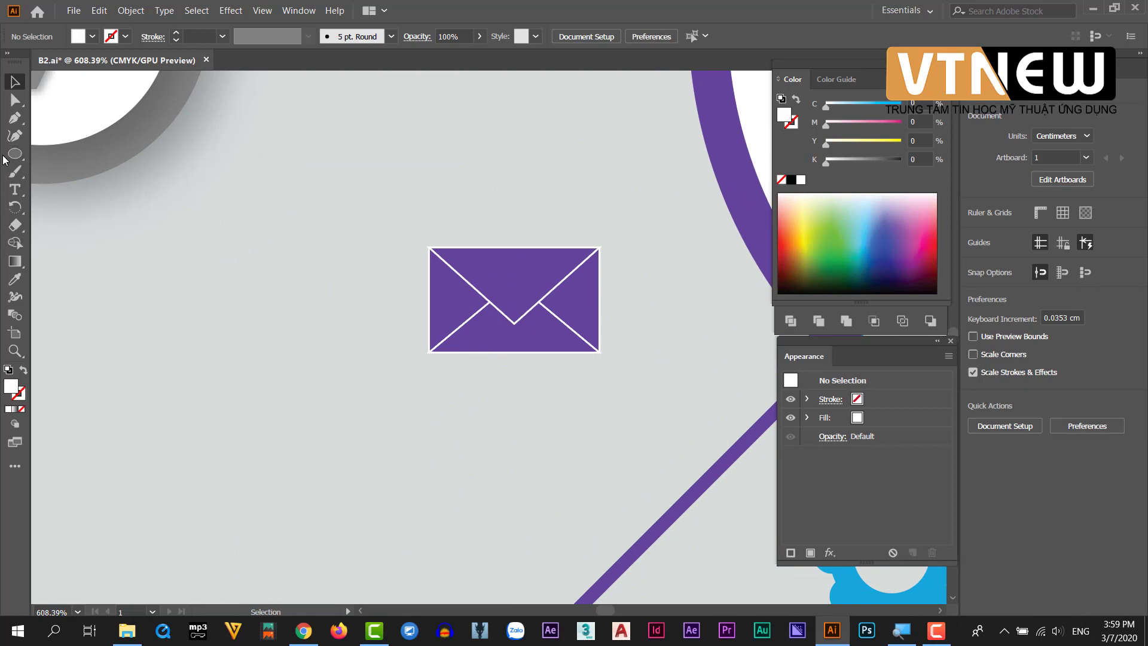
left_click_drag(15, 157, 54, 154)
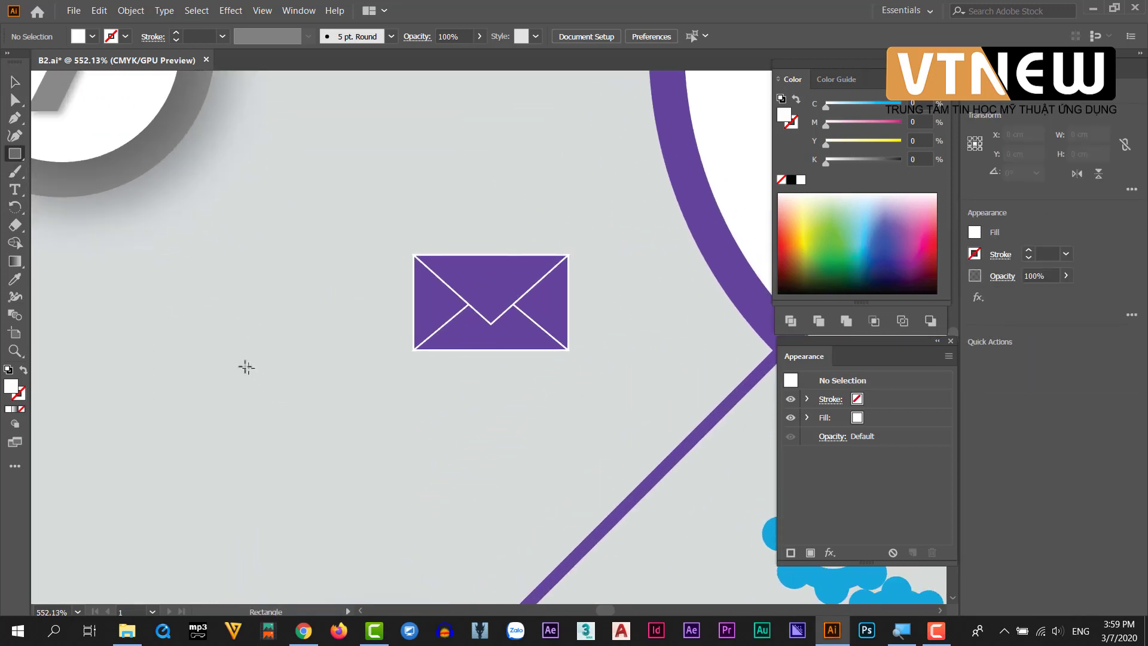
left_click(16, 156)
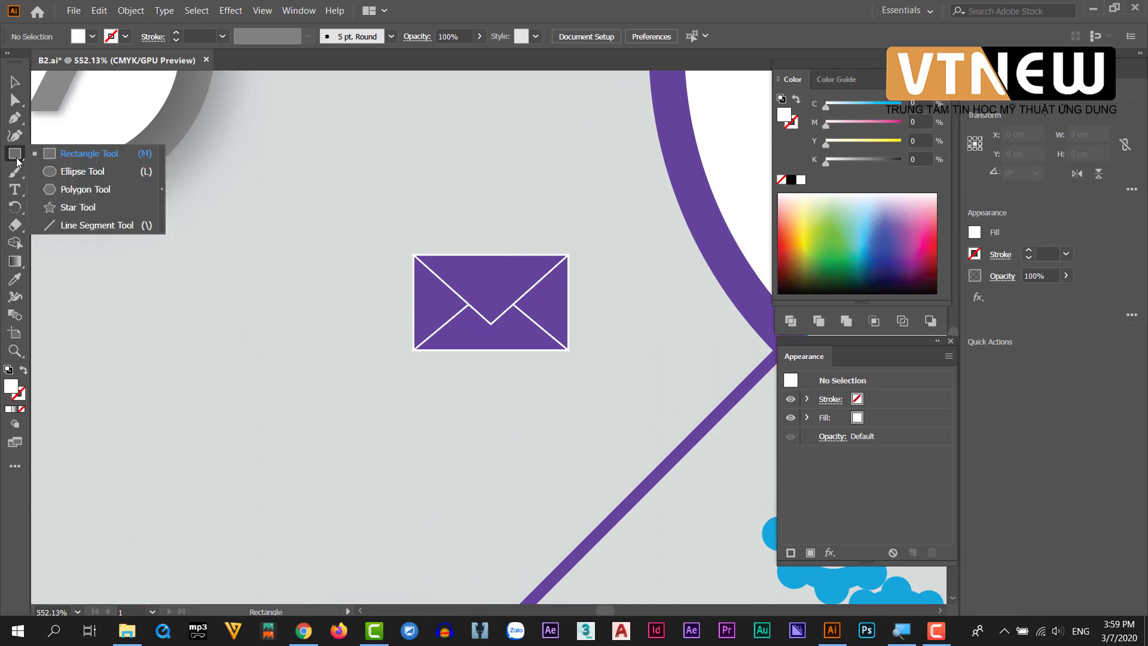
left_click_drag(142, 286, 333, 397)
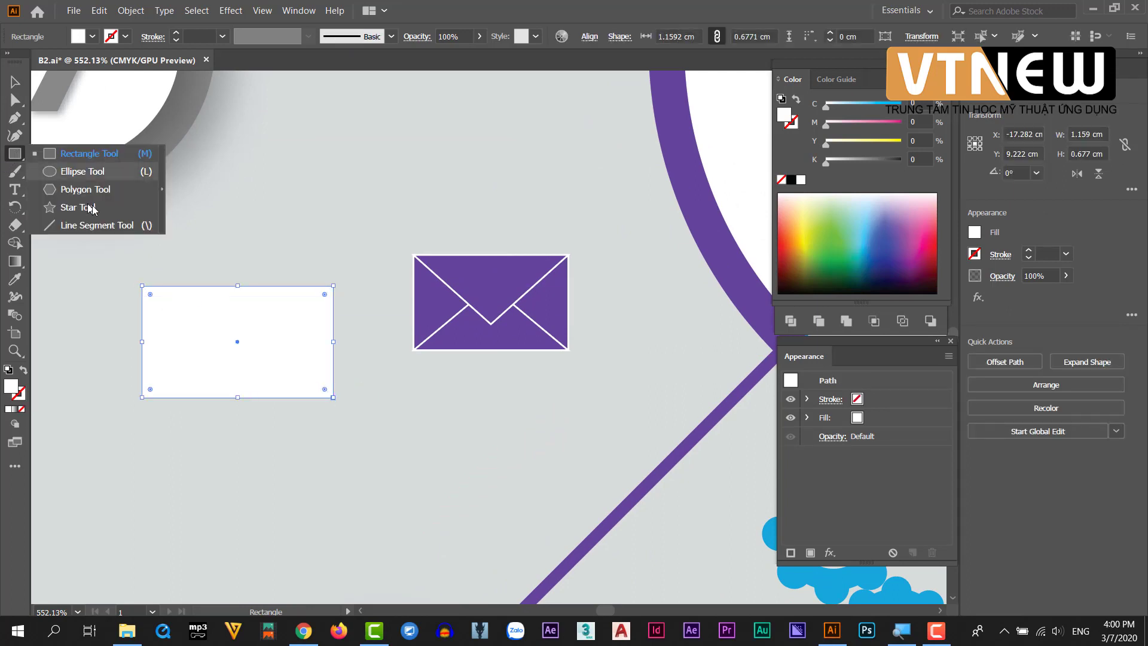
Draw a triangle with the Polygon tool, widen it to the rectangle's width and flatten it
left_click_drag(16, 157, 74, 192)
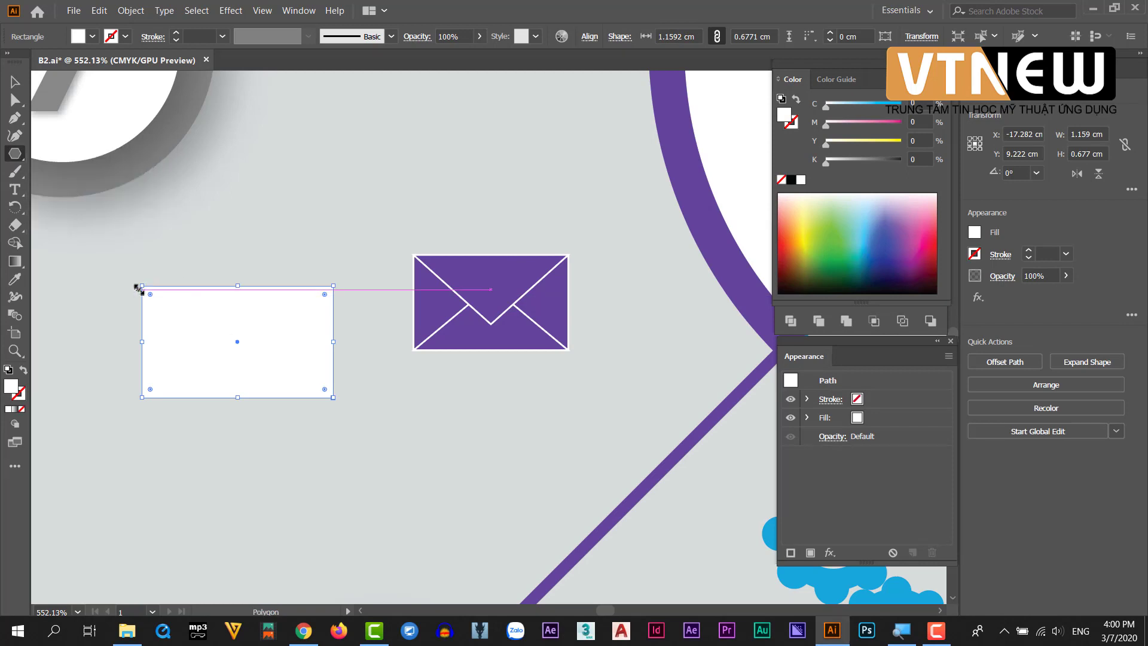
left_click(13, 83)
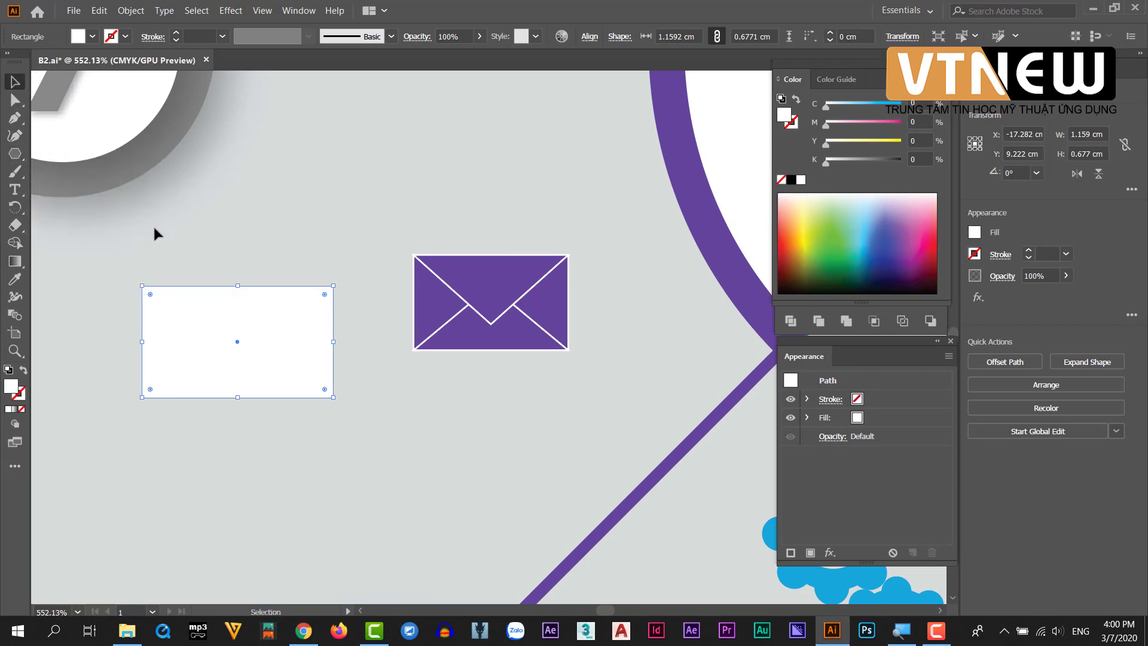
left_click(153, 228)
left_click(16, 157)
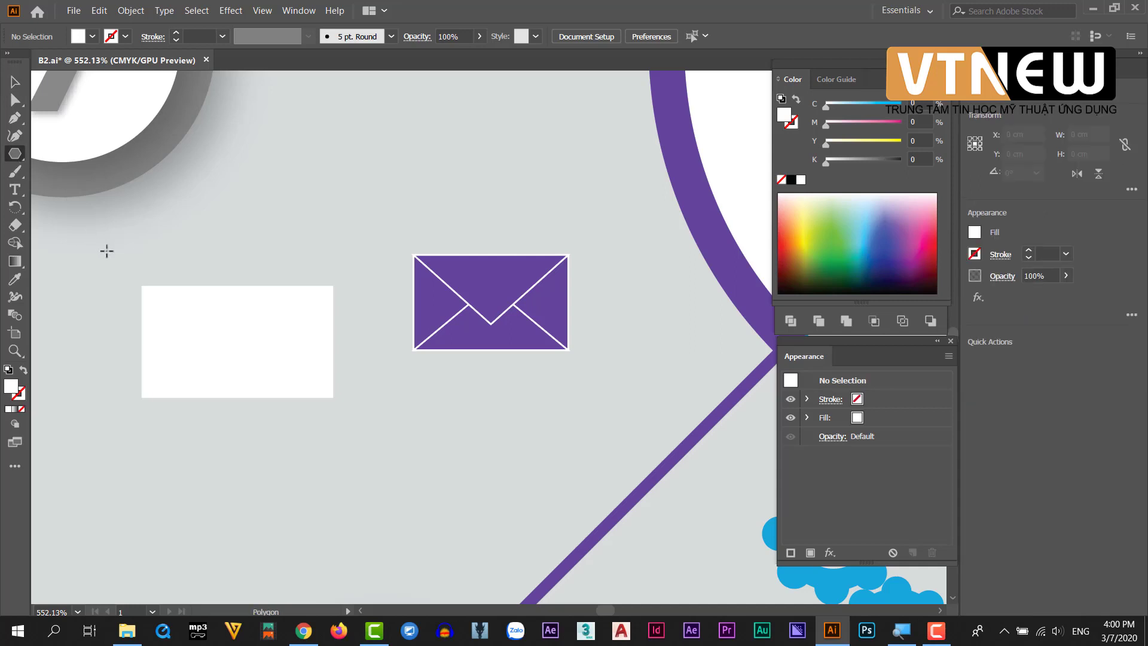
mouse_move(238, 342)
left_mouse_down()
mouse_move(291, 342)
mouse_move(217, 307)
left_mouse_up()
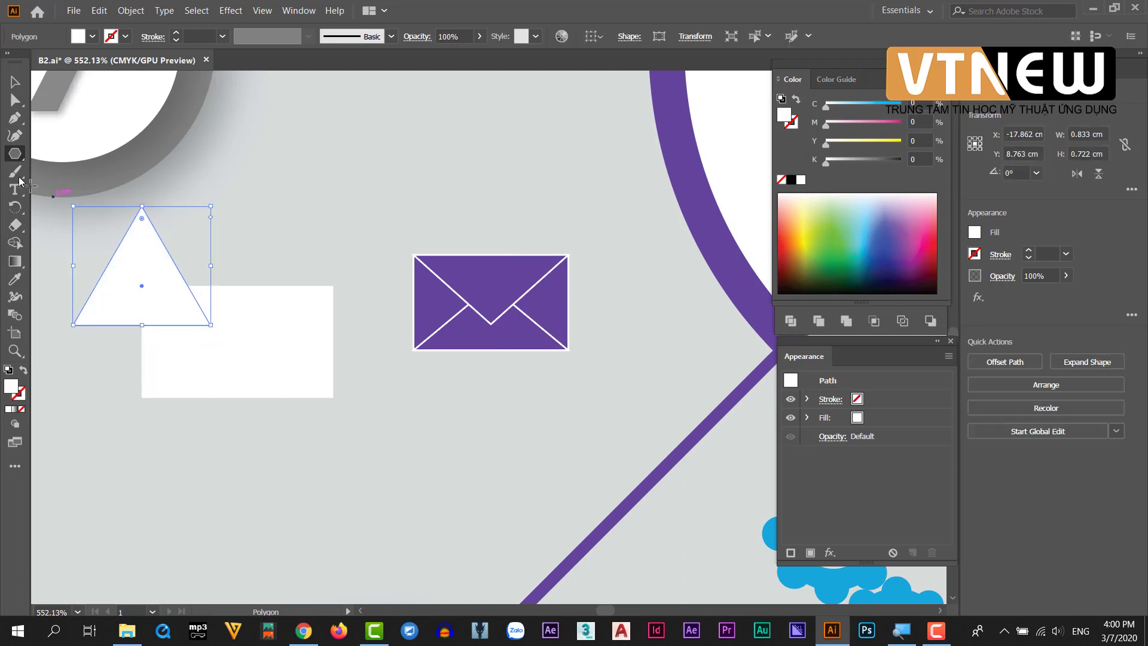
left_click(15, 81)
left_click_drag(116, 282, 184, 357)
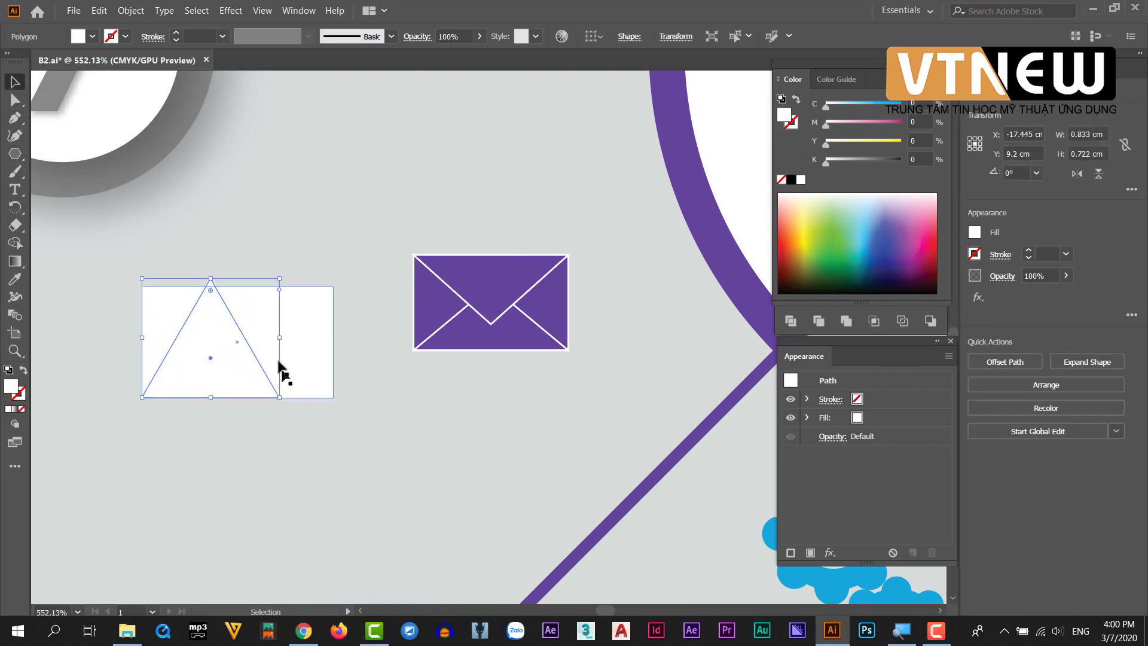
left_click_drag(282, 340, 333, 338)
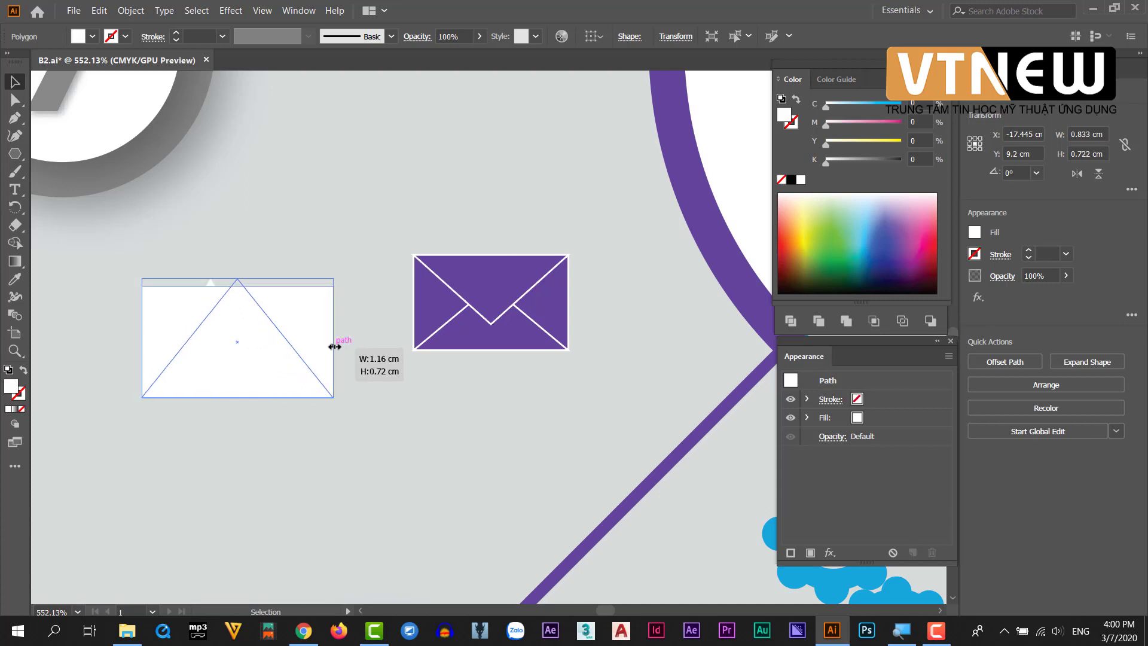
left_click_drag(235, 276, 236, 330)
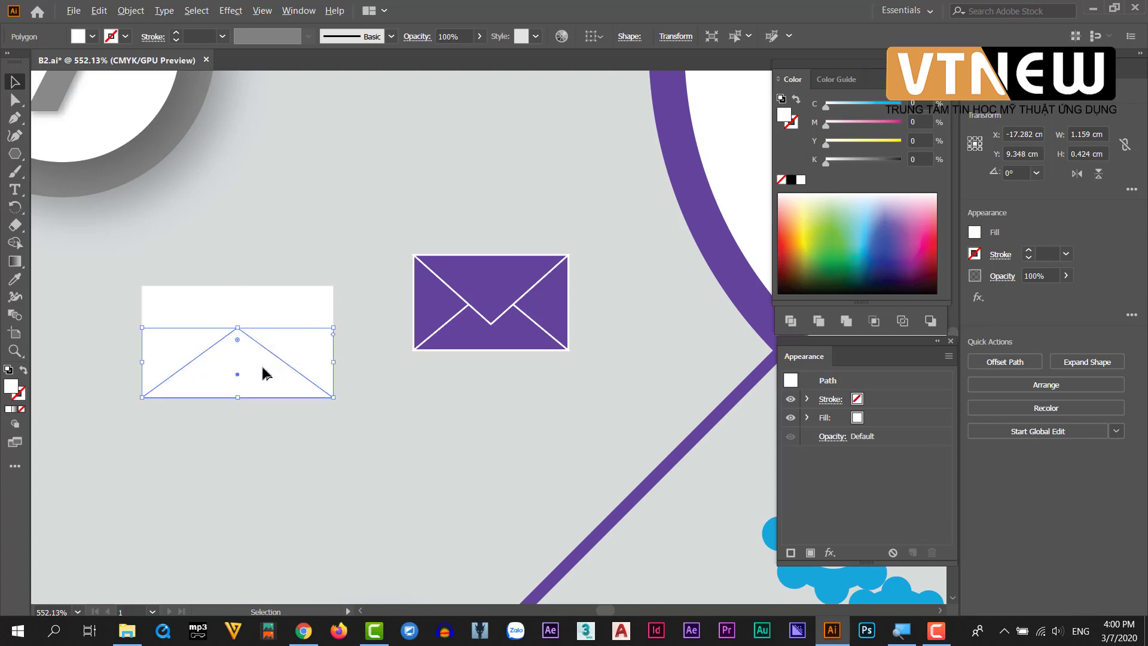
Copy the flattened triangle, flip it 180° and align it to the rectangle's top edge
left_click_drag(261, 377, 262, 346)
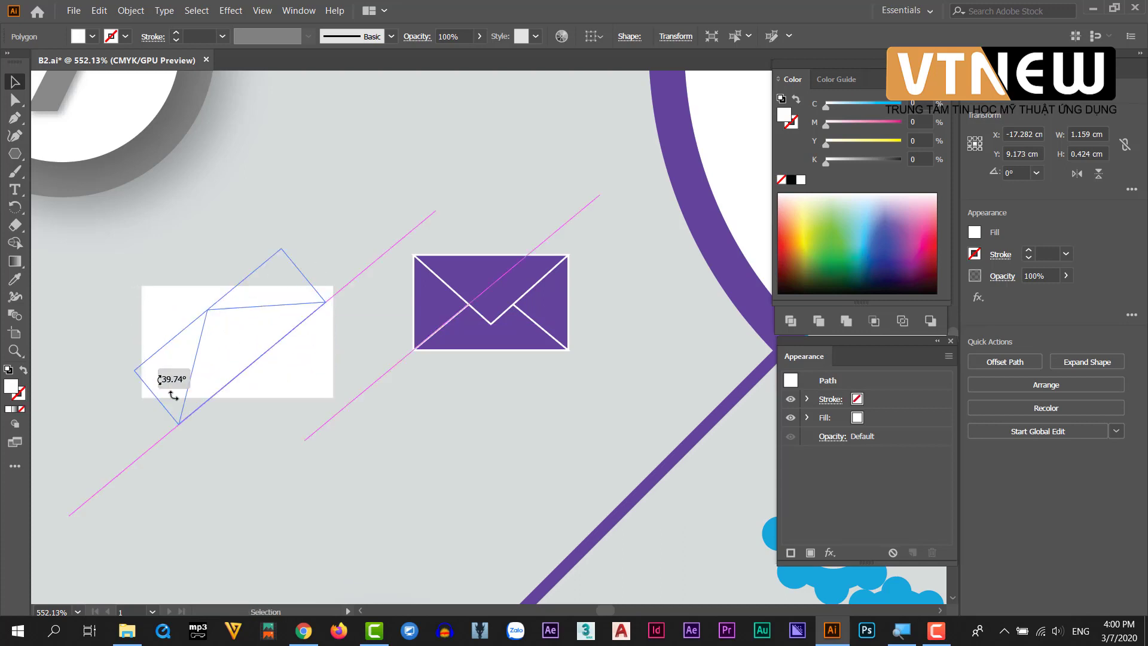
left_click_drag(136, 292, 318, 377)
left_click_drag(221, 343, 215, 304)
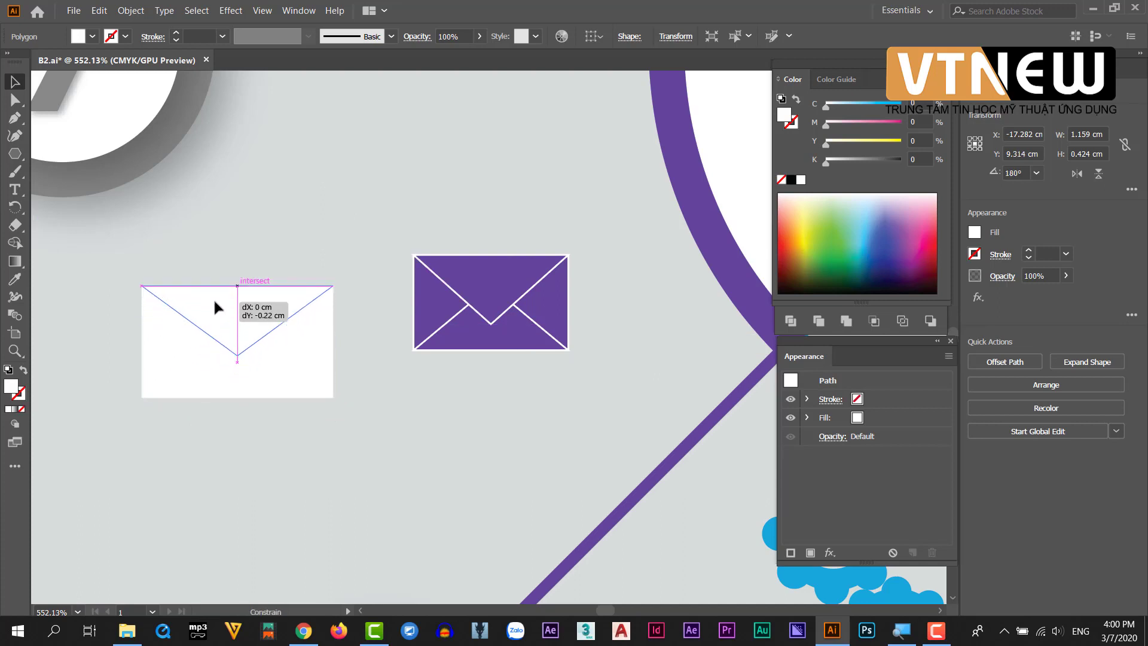
left_click_drag(215, 304, 212, 298)
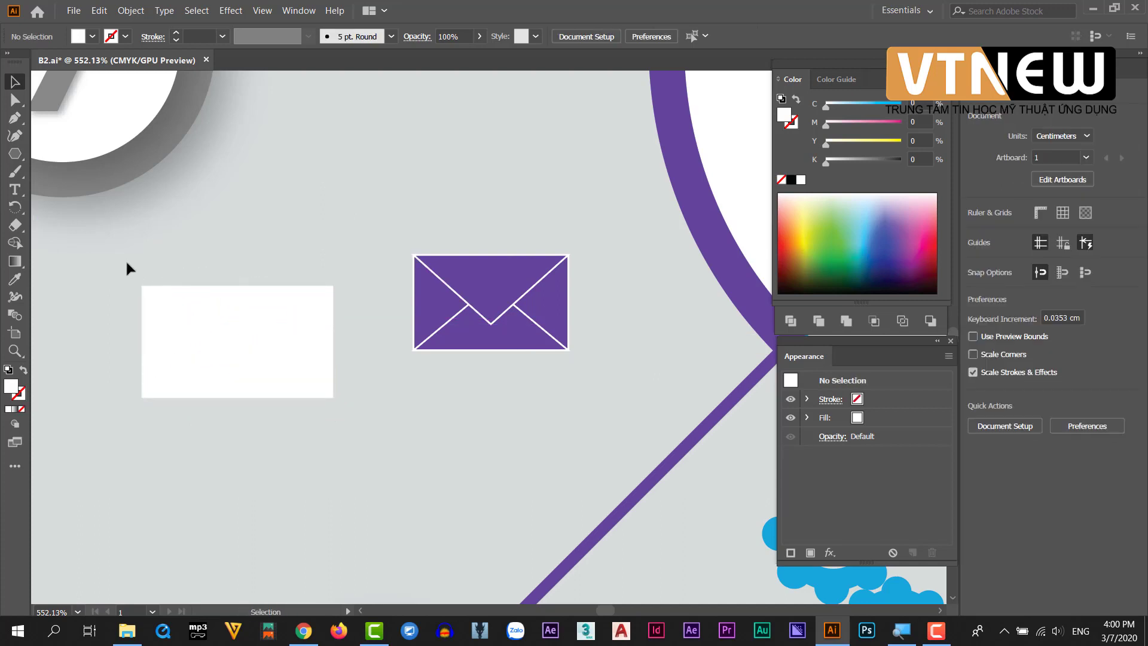
Give the whole envelope a white ffffff stroke of 0.25 pt
left_click_drag(125, 265, 351, 435)
double_click(23, 395)
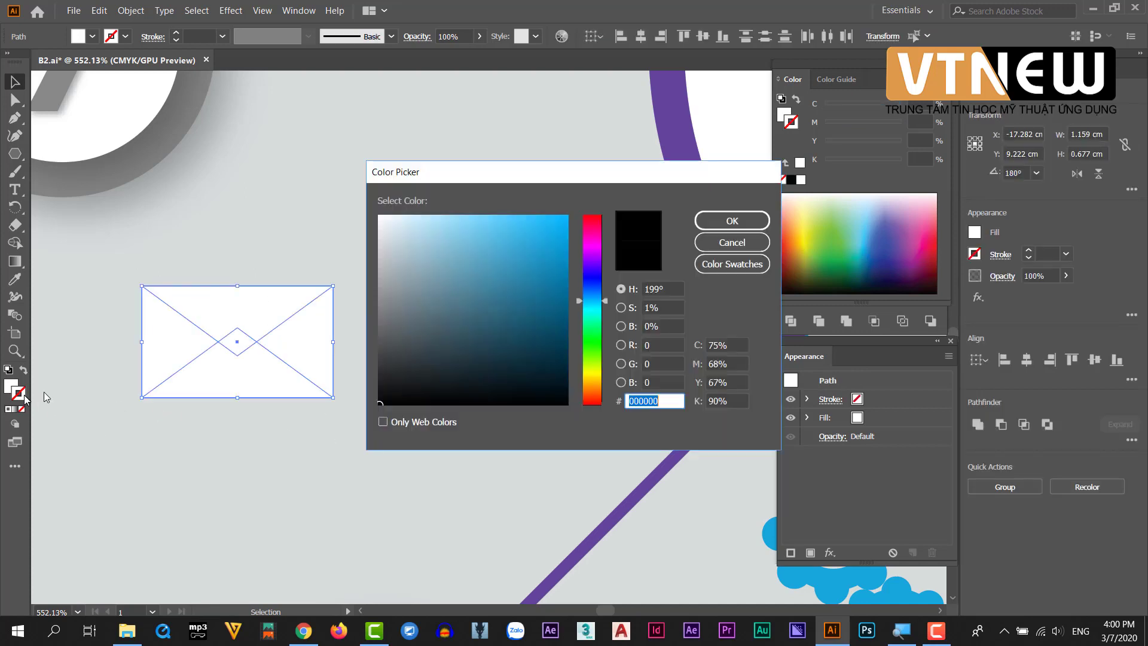
type("ffffff")
left_click(731, 221)
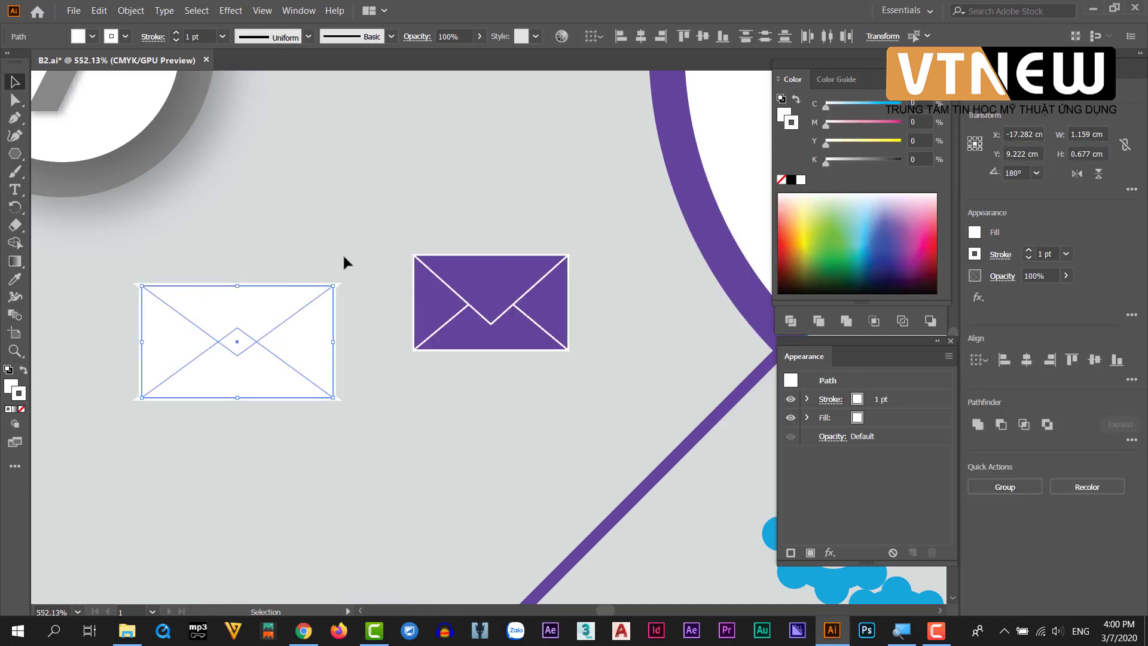
left_click(223, 37)
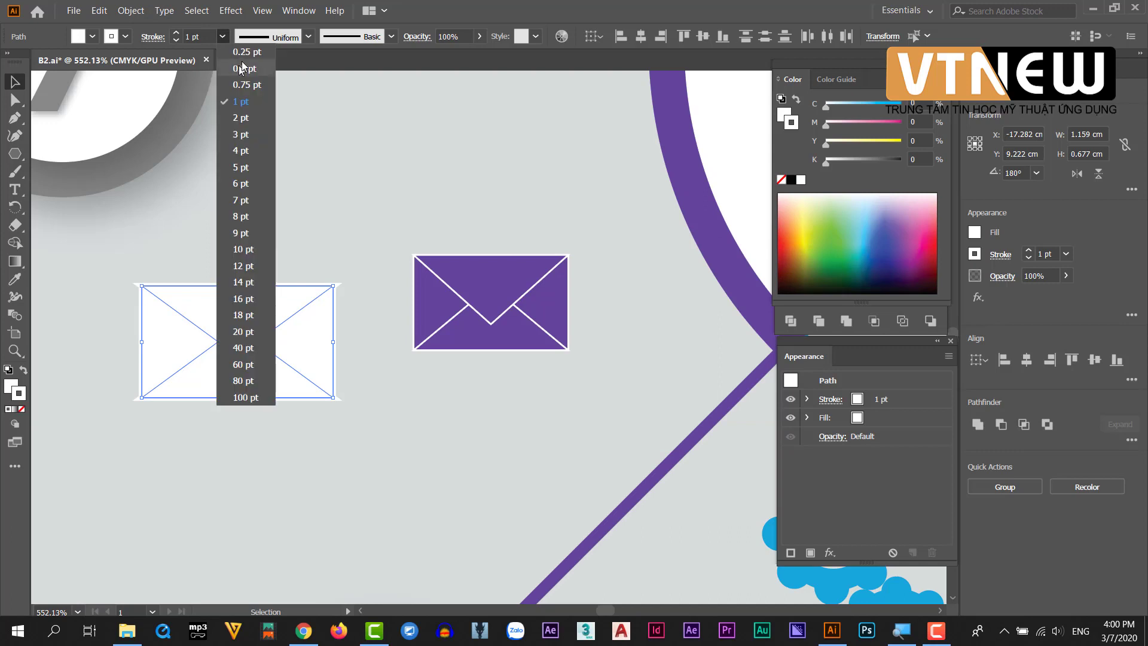
left_click(257, 53)
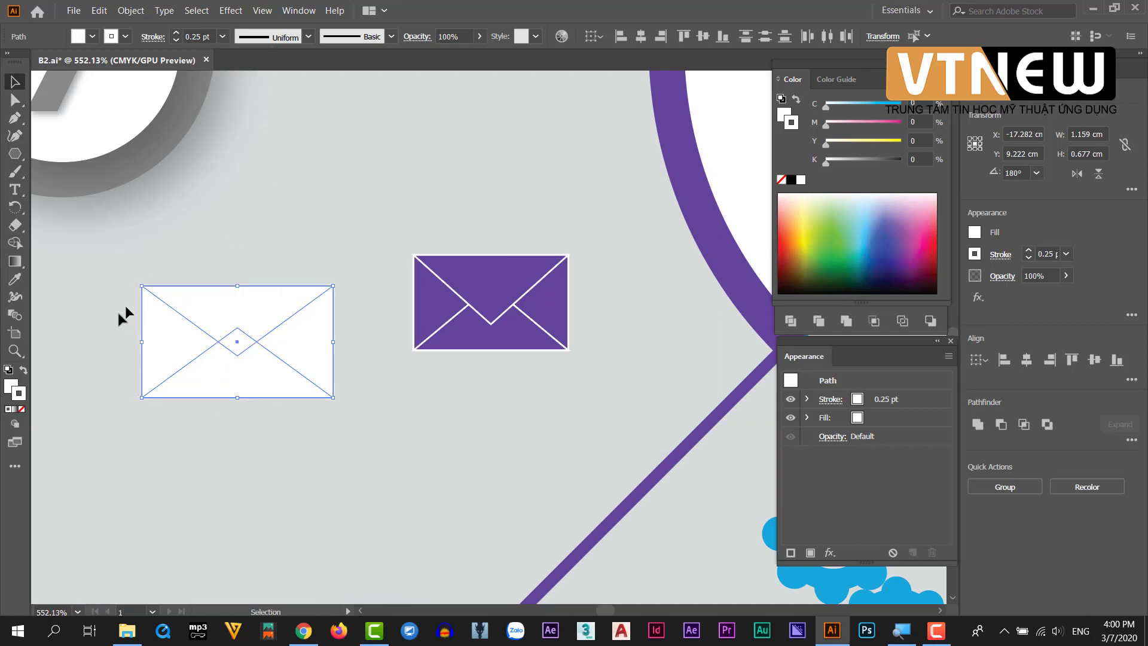
Fill the new envelope with the purple sampled from the reference envelope icon
double_click(10, 387)
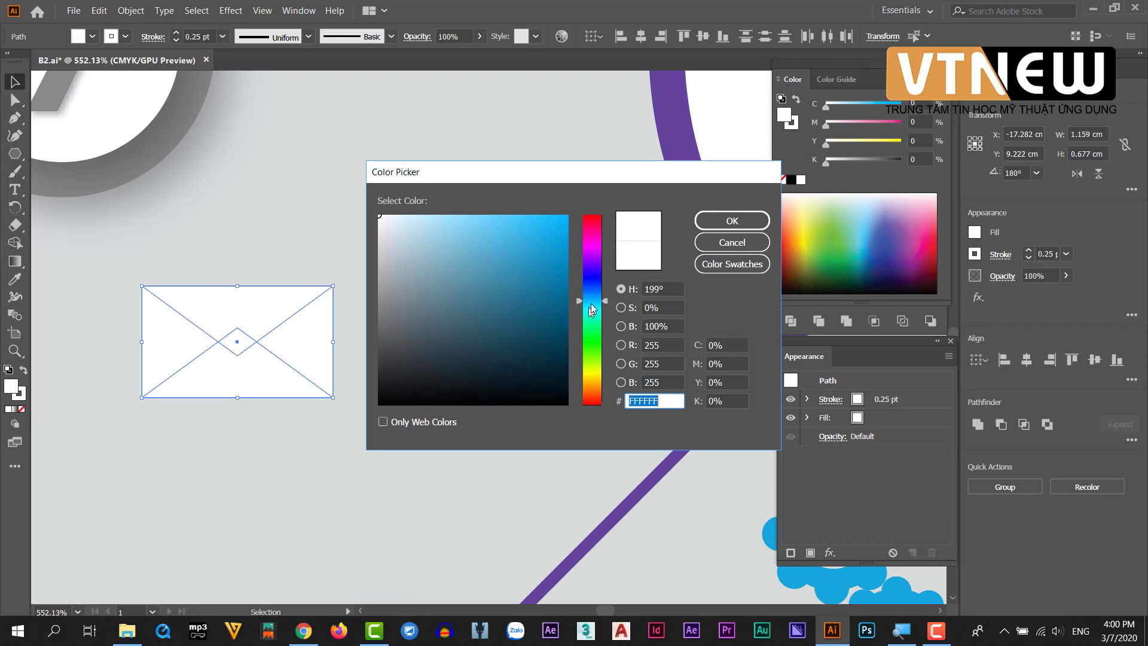
left_click_drag(592, 308, 595, 279)
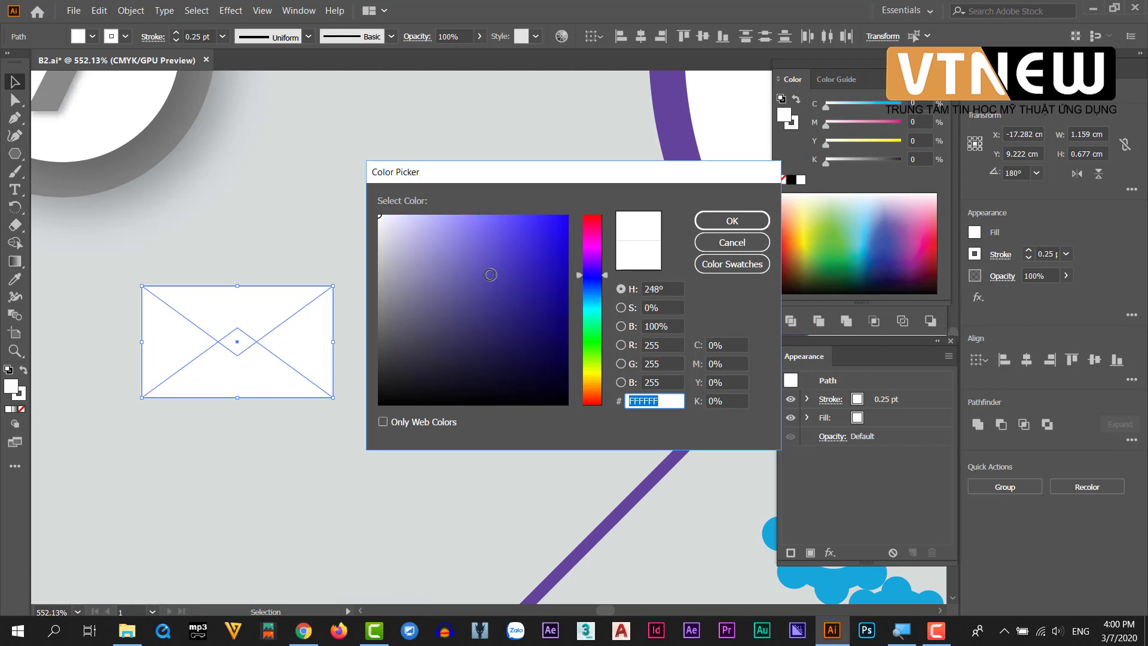
type("6A62B2")
left_click(735, 221)
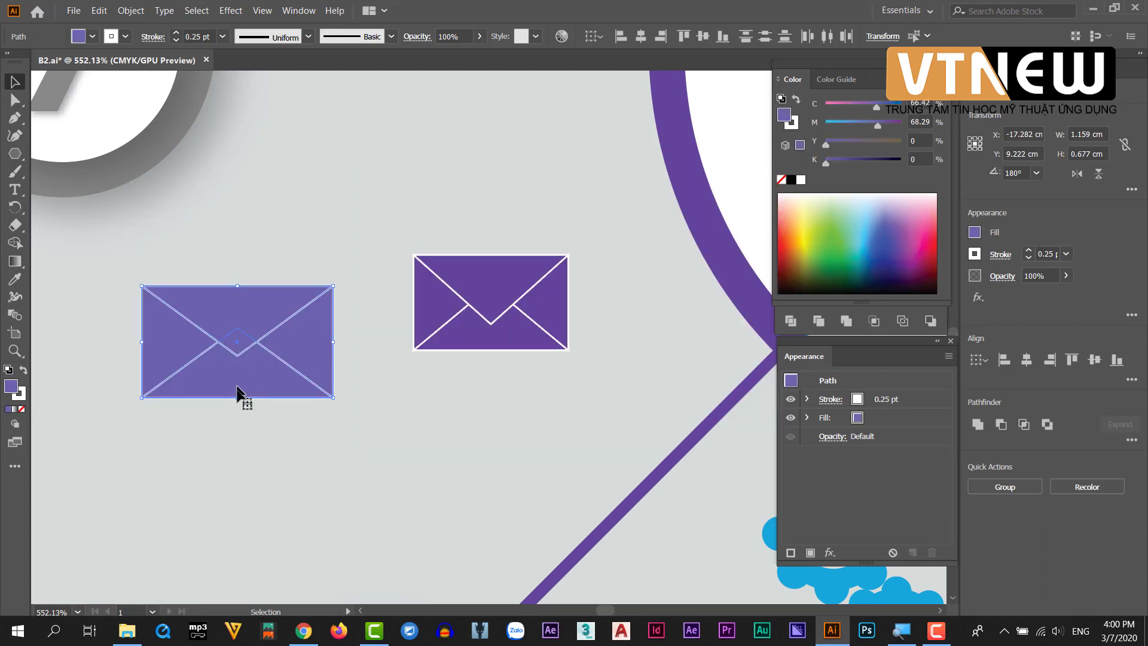
key("i")
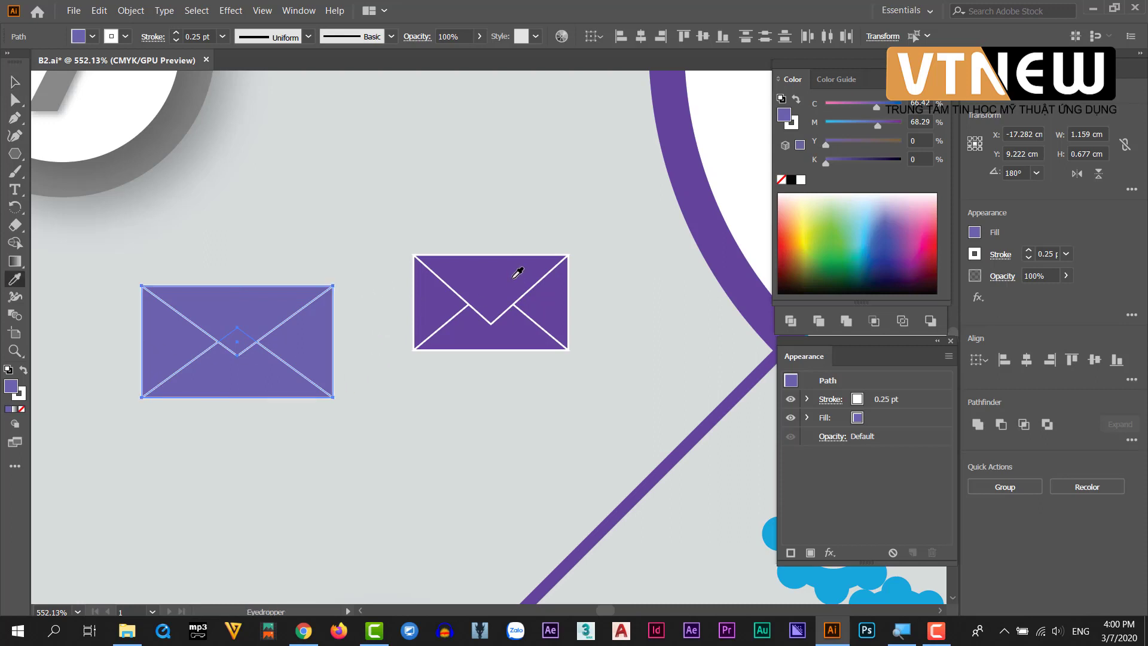
left_click(515, 279)
left_click(14, 82)
left_click(246, 206)
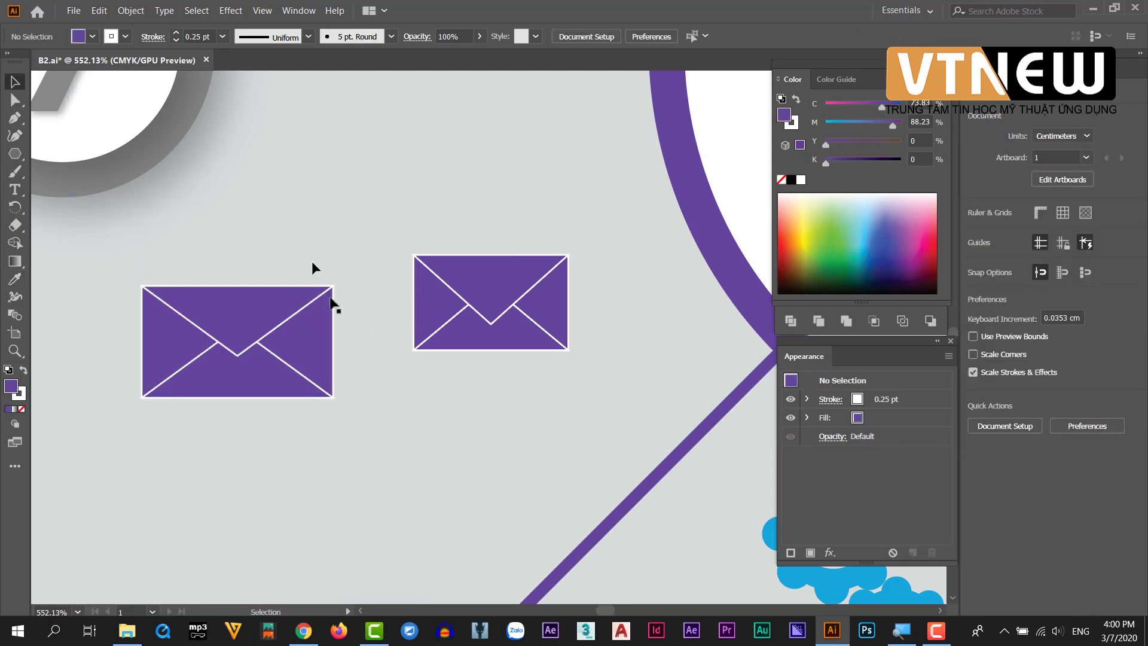
Zoom around both envelopes to compare the new one with the reference icon
left_click_drag(135, 307, 248, 348)
left_click(159, 296, "alt")
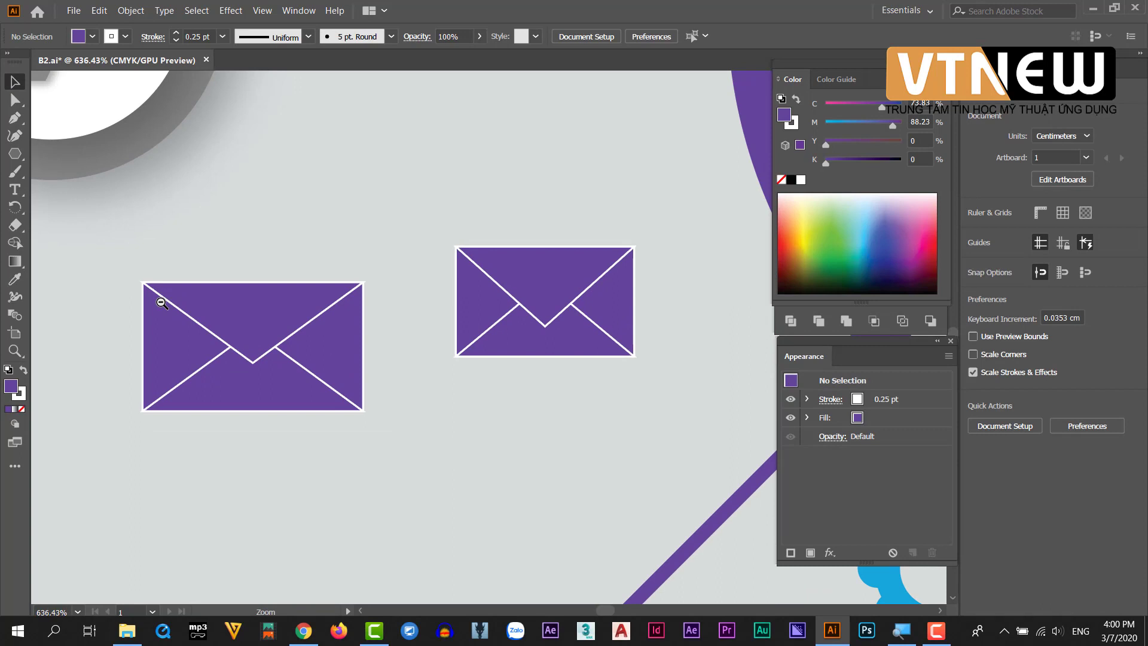
left_click_drag(332, 389, 261, 384)
left_click(320, 402, "alt")
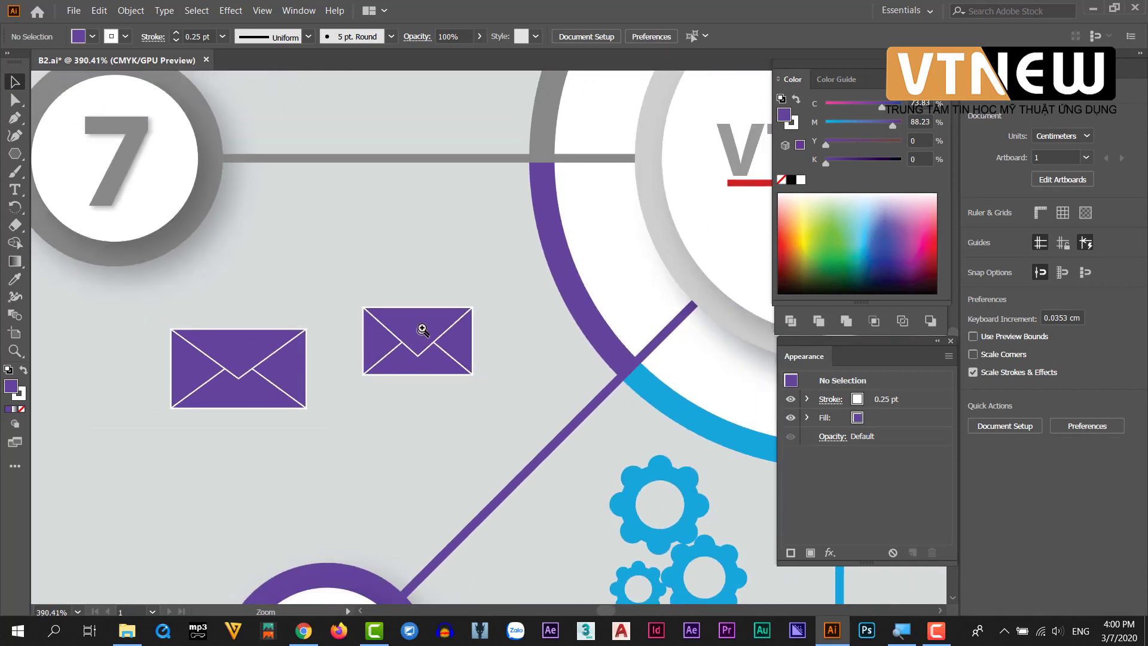
left_click(331, 347)
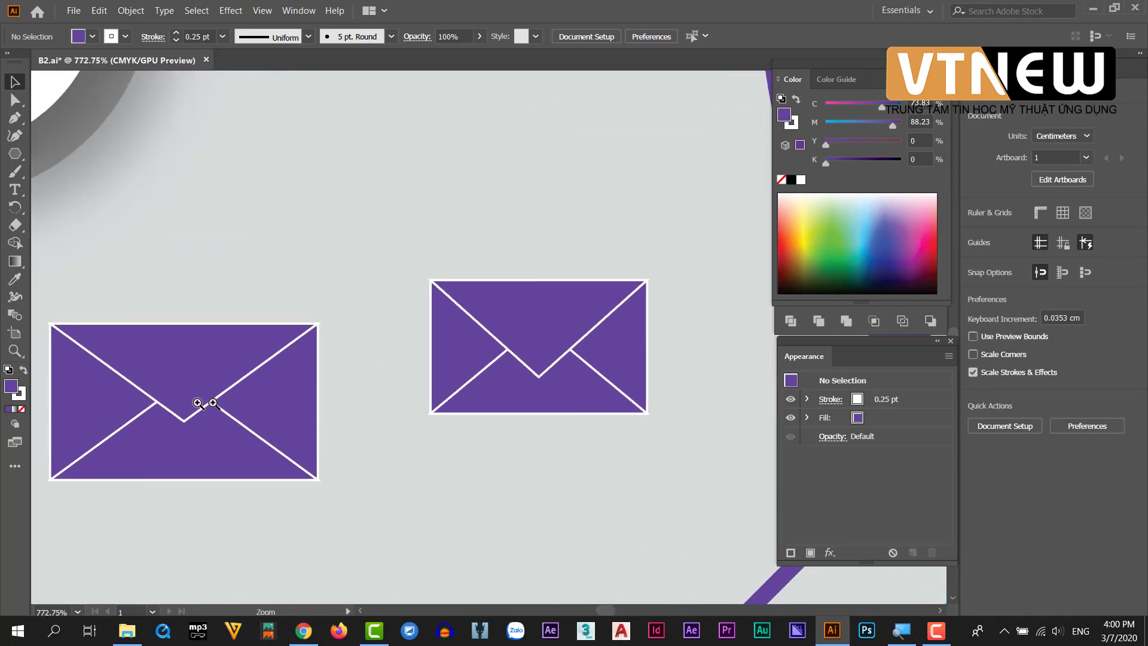
left_click_drag(158, 409, 284, 366)
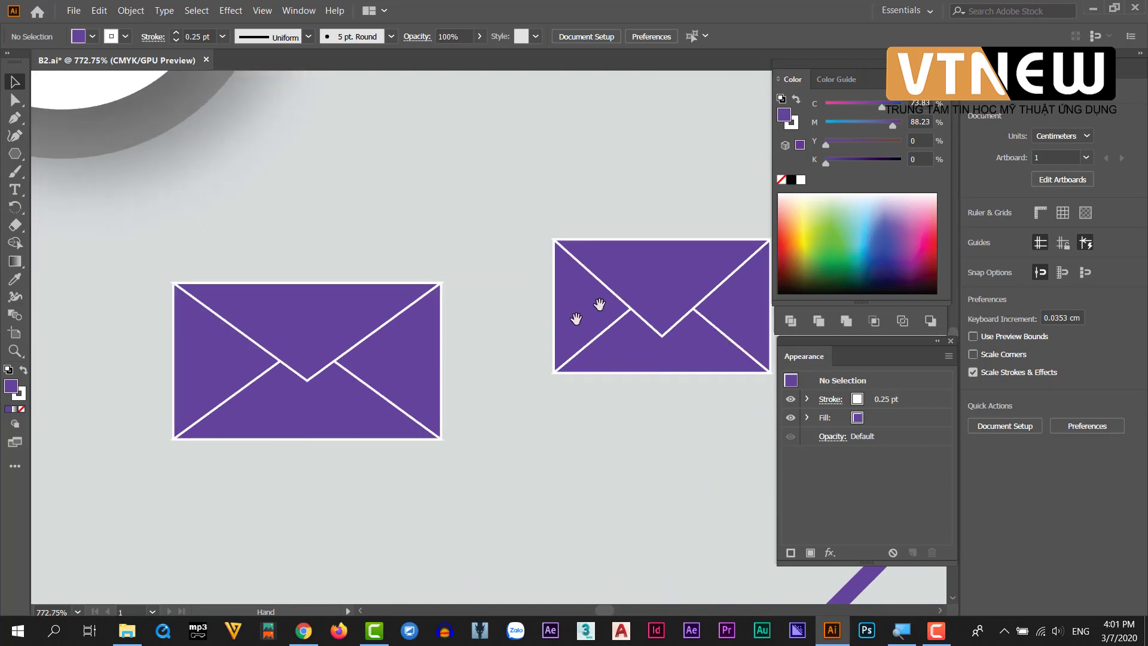
left_click(495, 397, "alt")
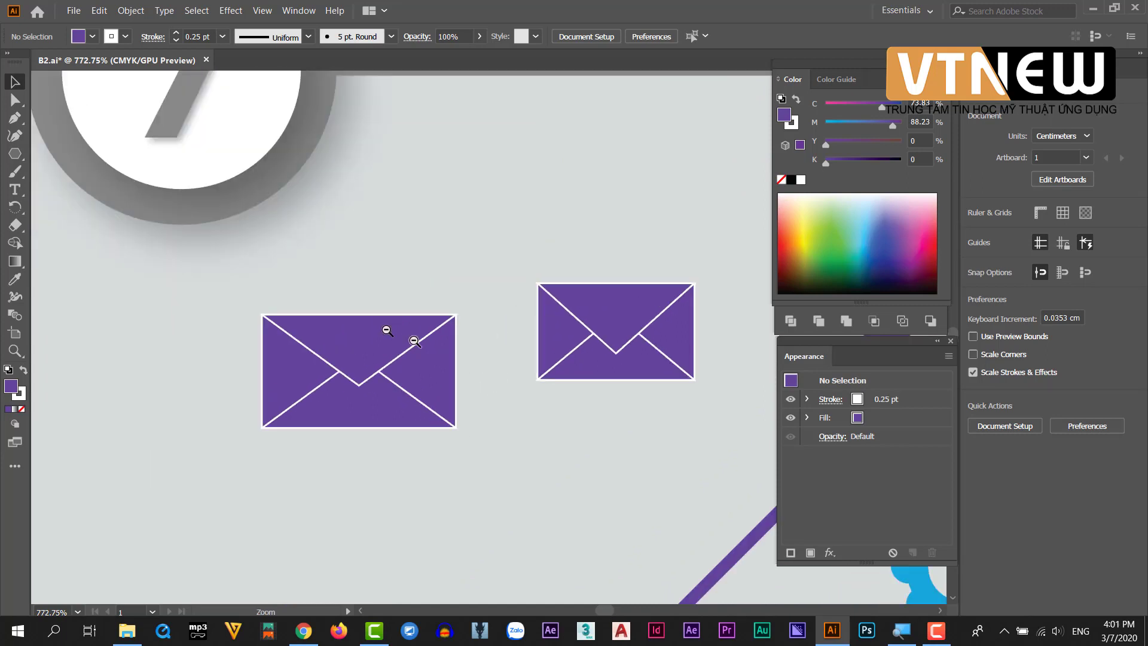
key("v")
left_click_drag(489, 445, 266, 339)
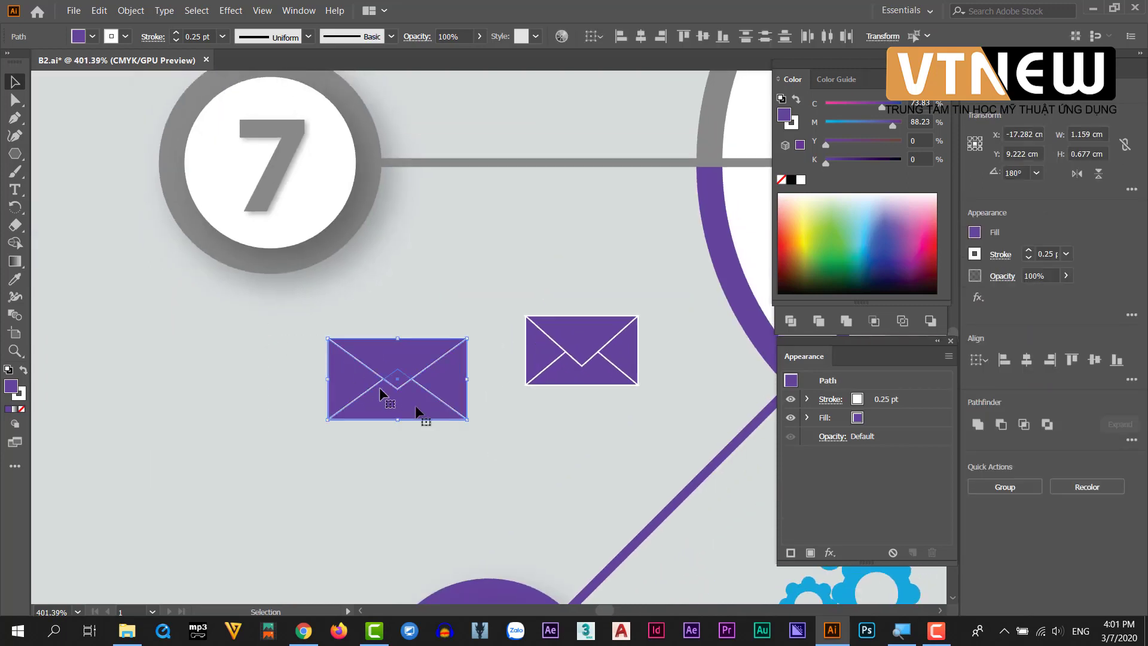
left_click(452, 487)
Move the flap triangles back inside the envelope body near circle 7, then deselect
left_click_drag(476, 417, 286, 409)
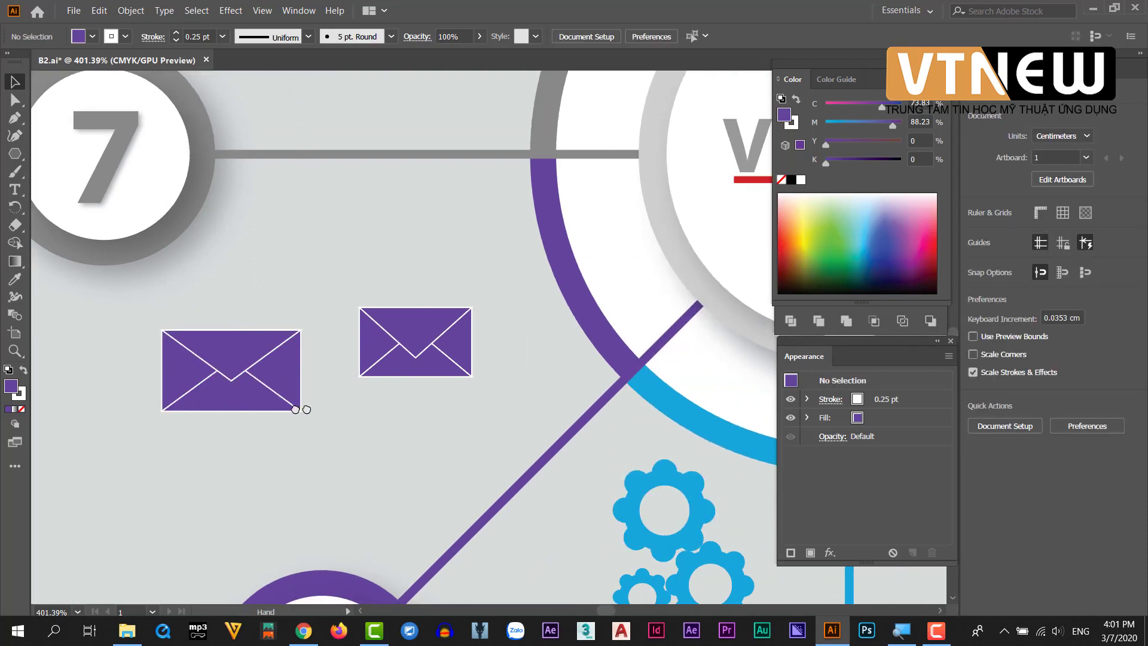
scroll(346, 456, "up", 1)
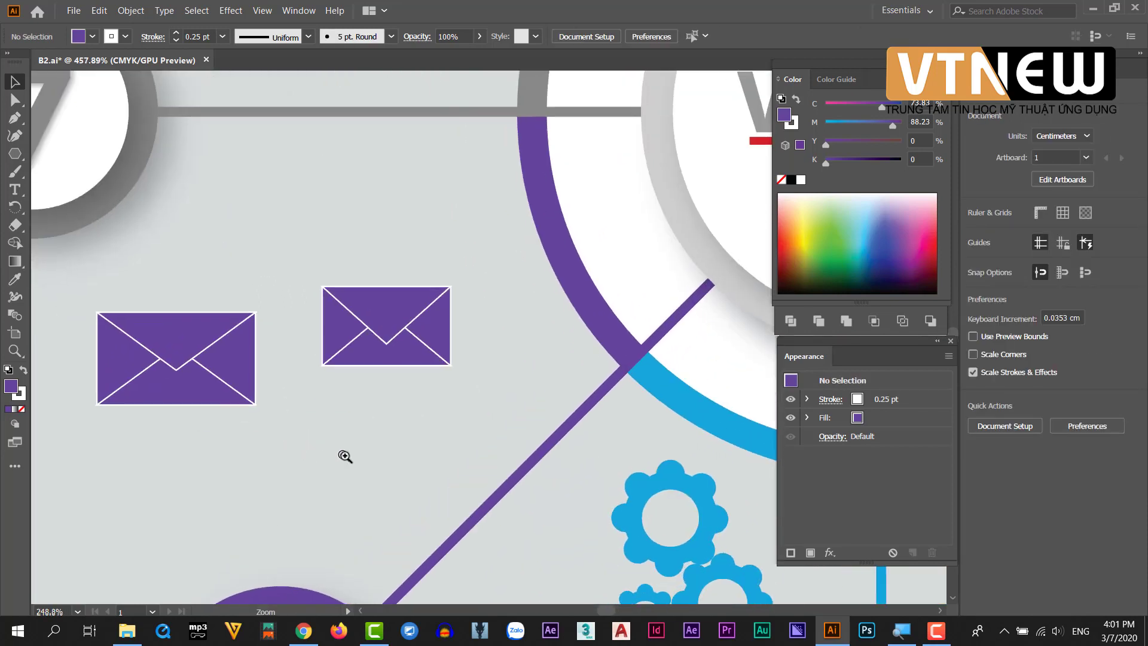
scroll(102, 398, "up", 1)
mouse_move(102, 398)
left_mouse_down()
mouse_move(339, 352)
mouse_move(351, 298)
left_mouse_up()
left_click_drag(363, 391, 338, 450)
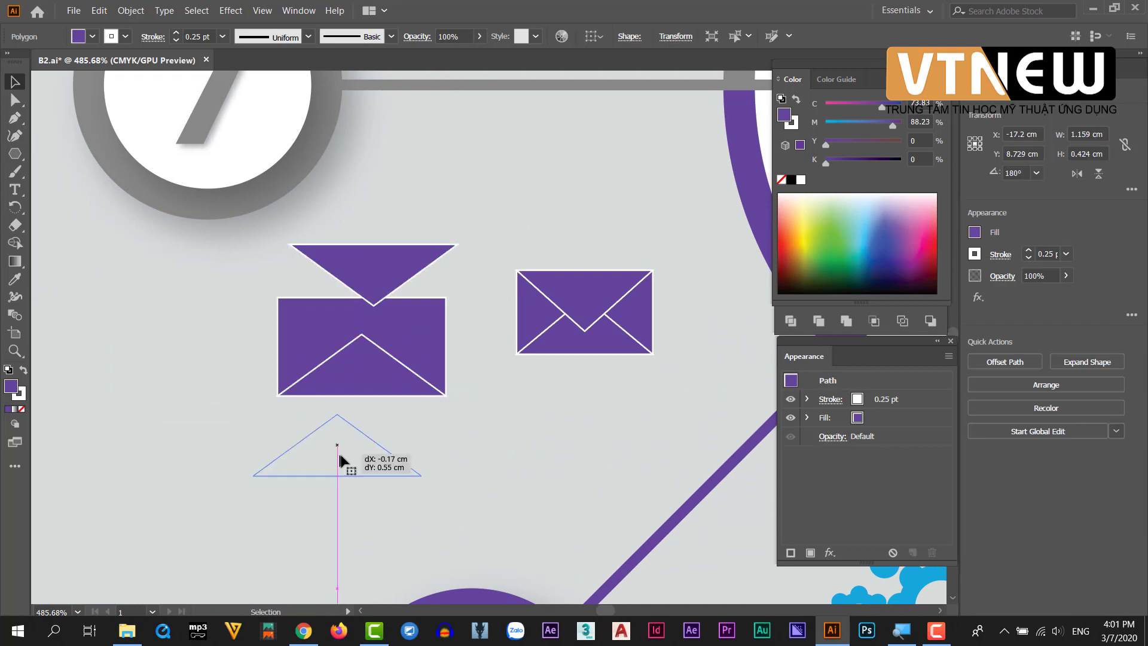
key("ctrl+z")
key("ctrl+z")
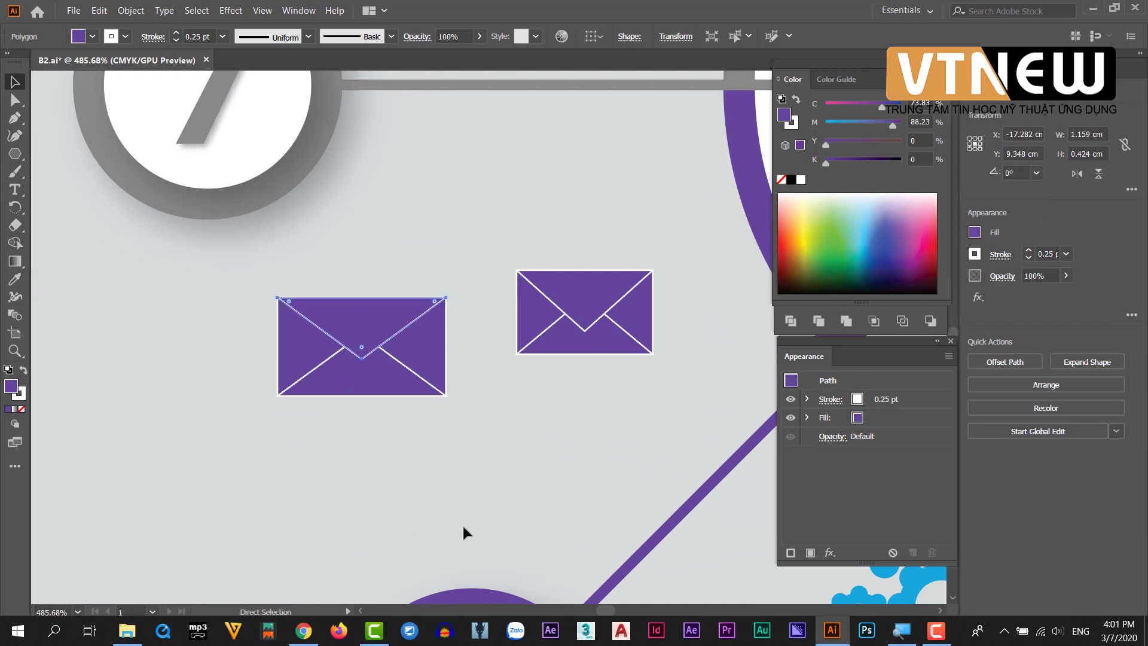
left_click(462, 523)
left_click_drag(544, 464, 446, 454)
scroll(446, 454, "down", 5)
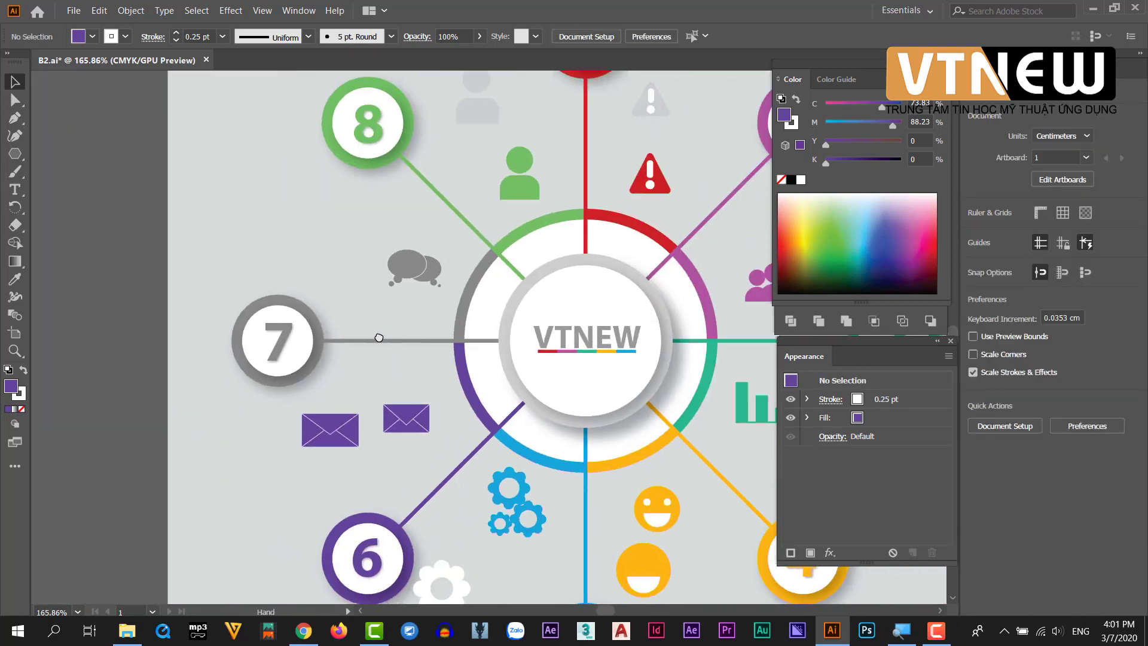
Draw a large purple ellipse with a medium and a small circle beside the grey bubbles
scroll(504, 325, "up", 4)
scroll(588, 368, "up", 2)
scroll(398, 333, "down", 1)
scroll(431, 342, "up", 3)
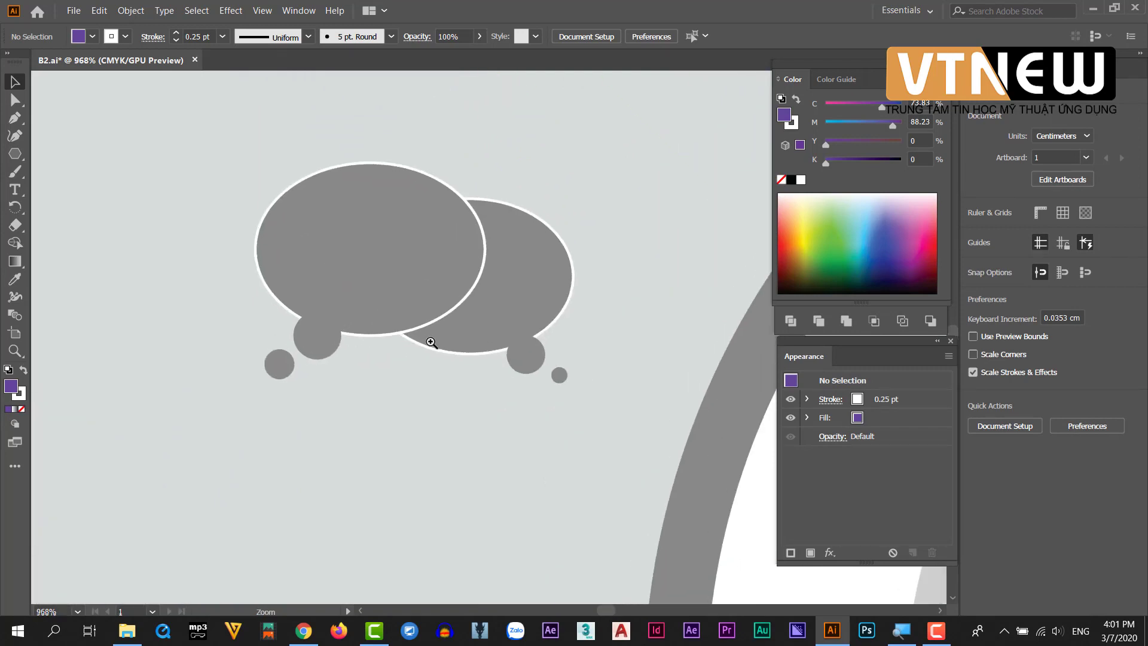
scroll(431, 342, "up", 1)
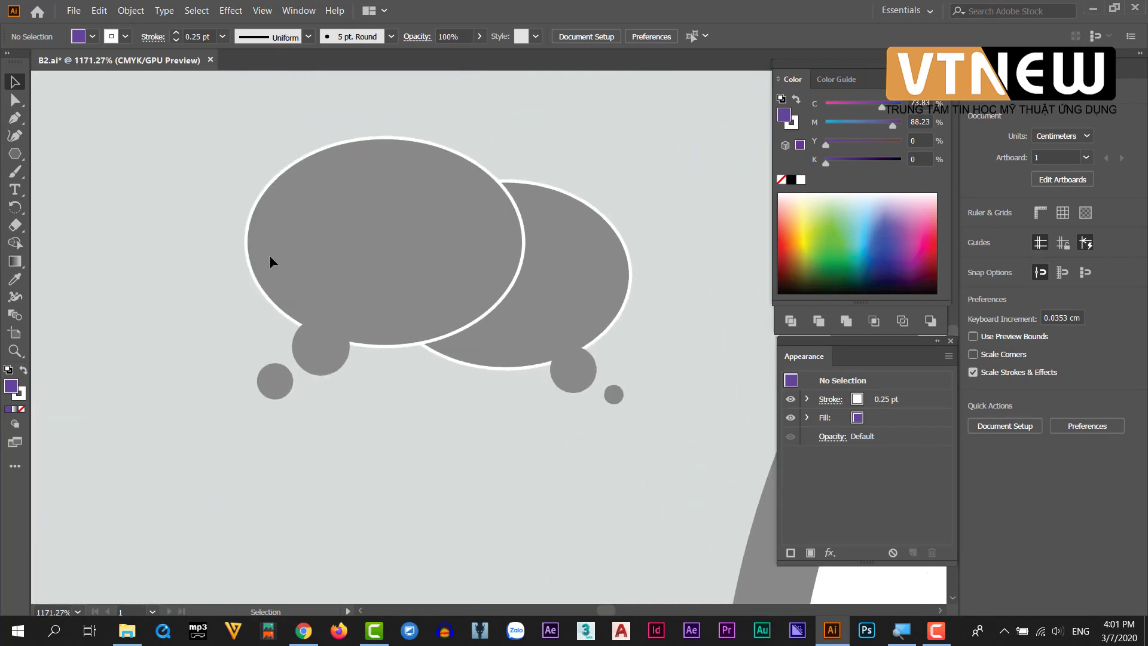
left_click_drag(15, 154, 48, 171)
scroll(382, 261, "left", 3)
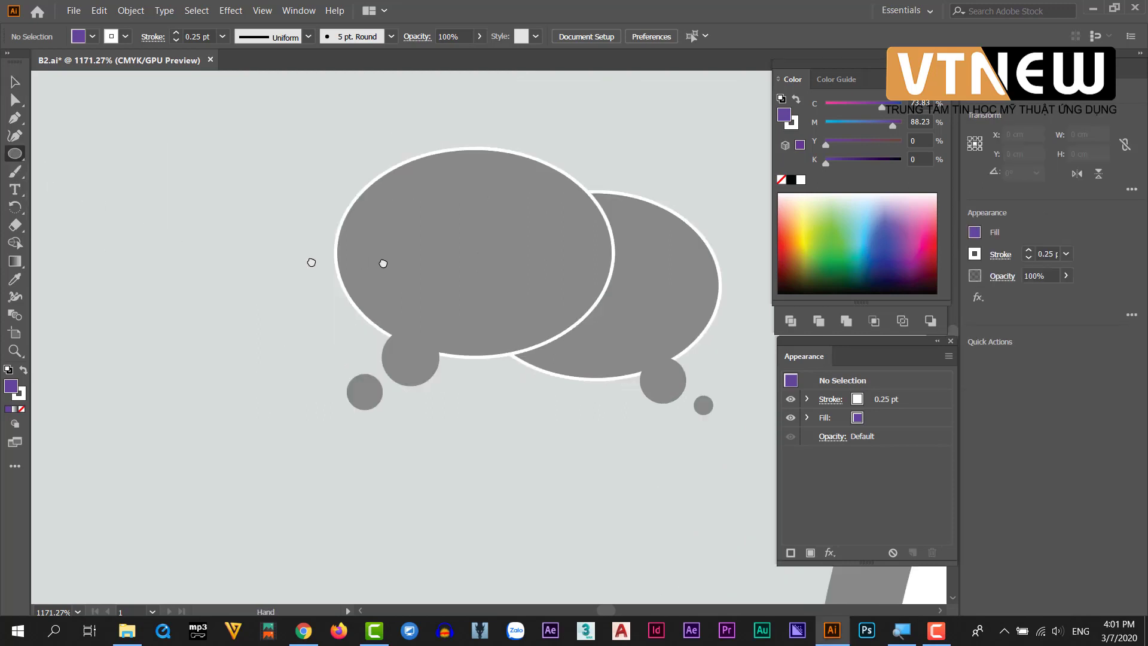
scroll(257, 251, "left", 6)
left_click_drag(163, 186, 453, 379)
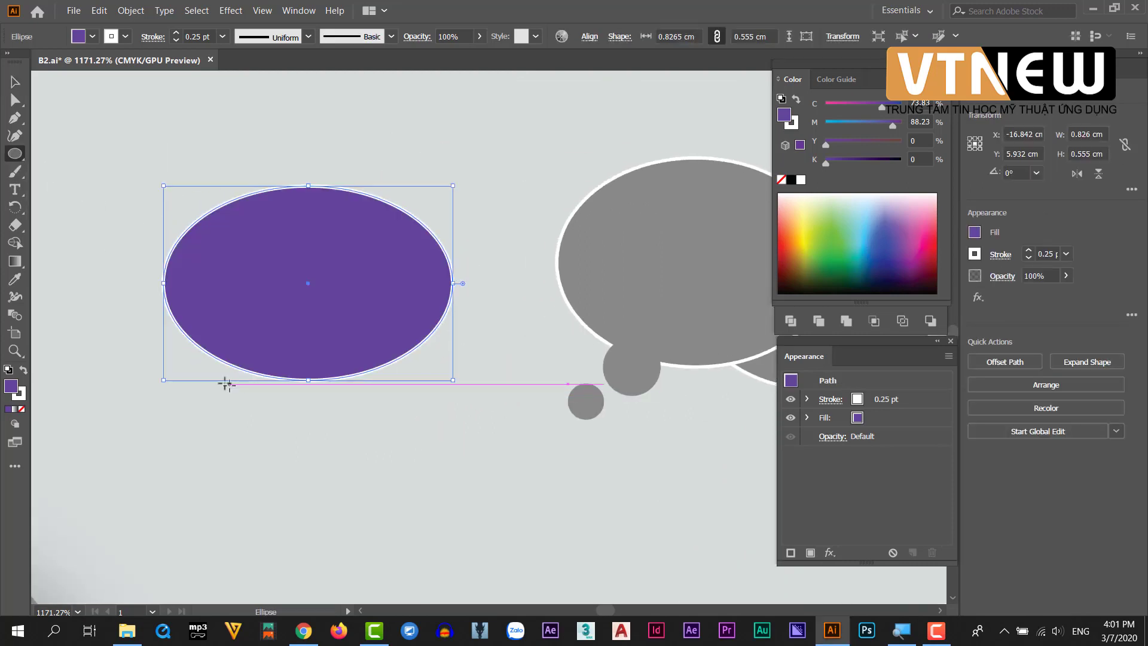
left_click_drag(224, 367, 265, 405)
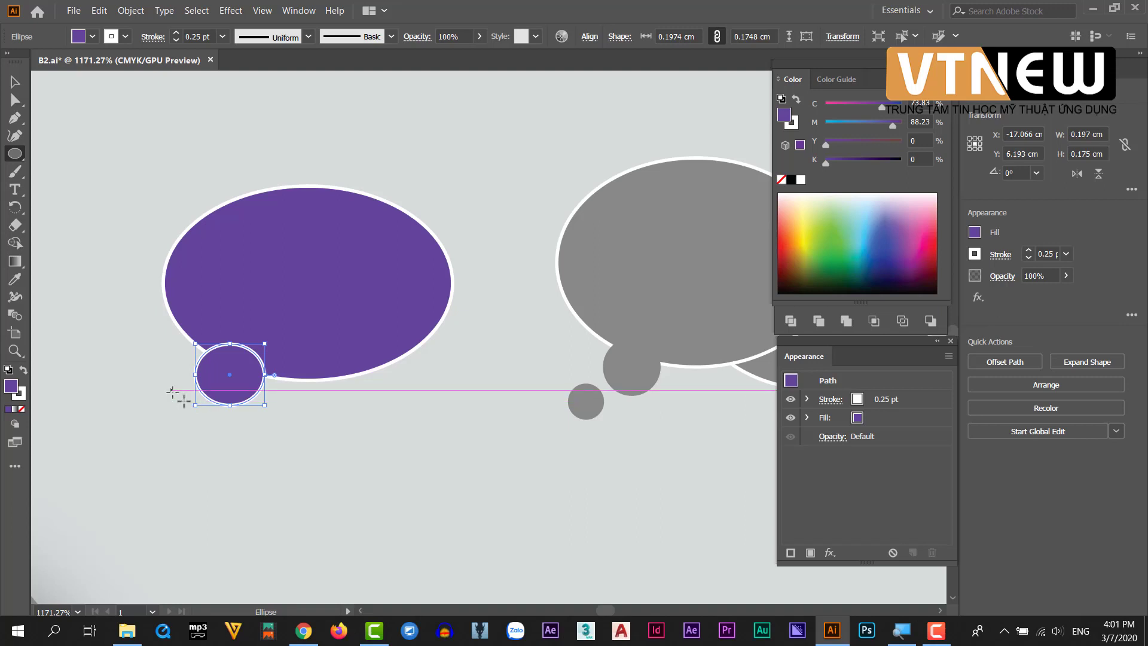
left_click_drag(172, 390, 200, 414)
Set the stroke of the two small tail circles to None
left_click(15, 82)
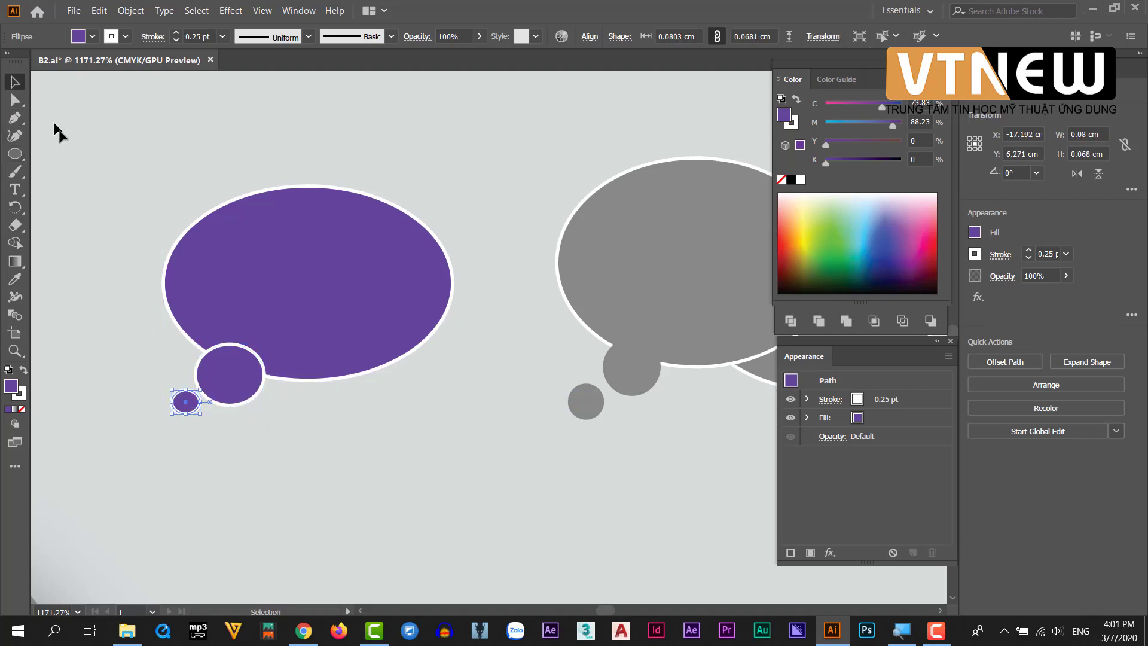
left_click(231, 395, "shift")
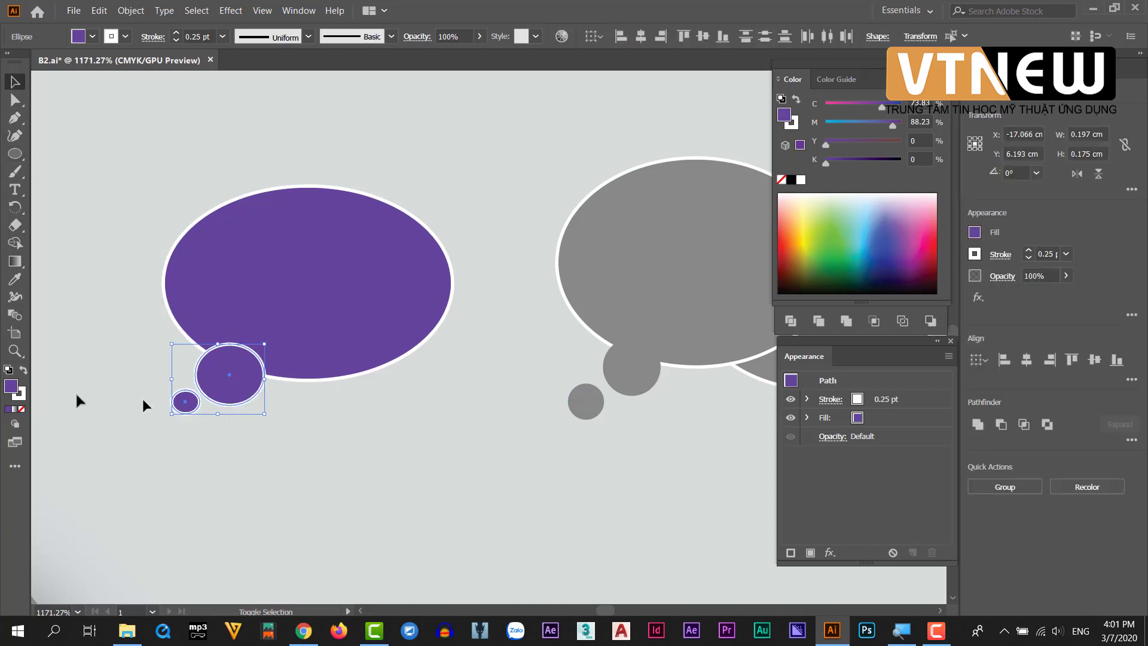
double_click(10, 387)
mouse_move(420, 256)
left_mouse_down()
mouse_move(390, 233)
mouse_move(427, 324)
left_mouse_up()
left_click(733, 246)
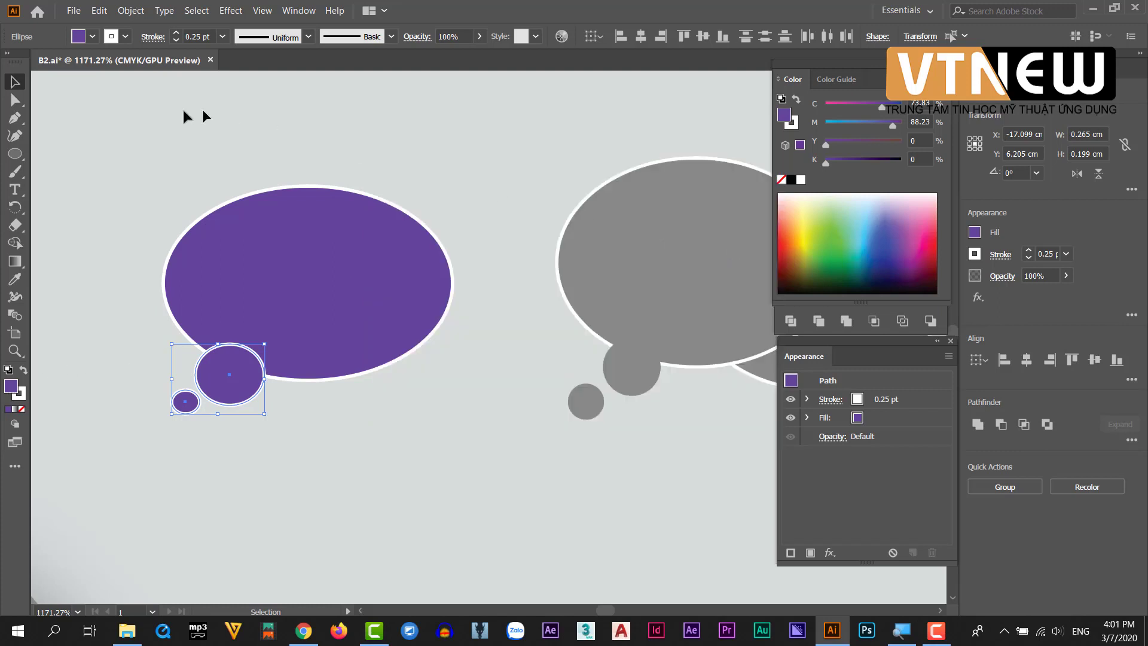
left_click(223, 38)
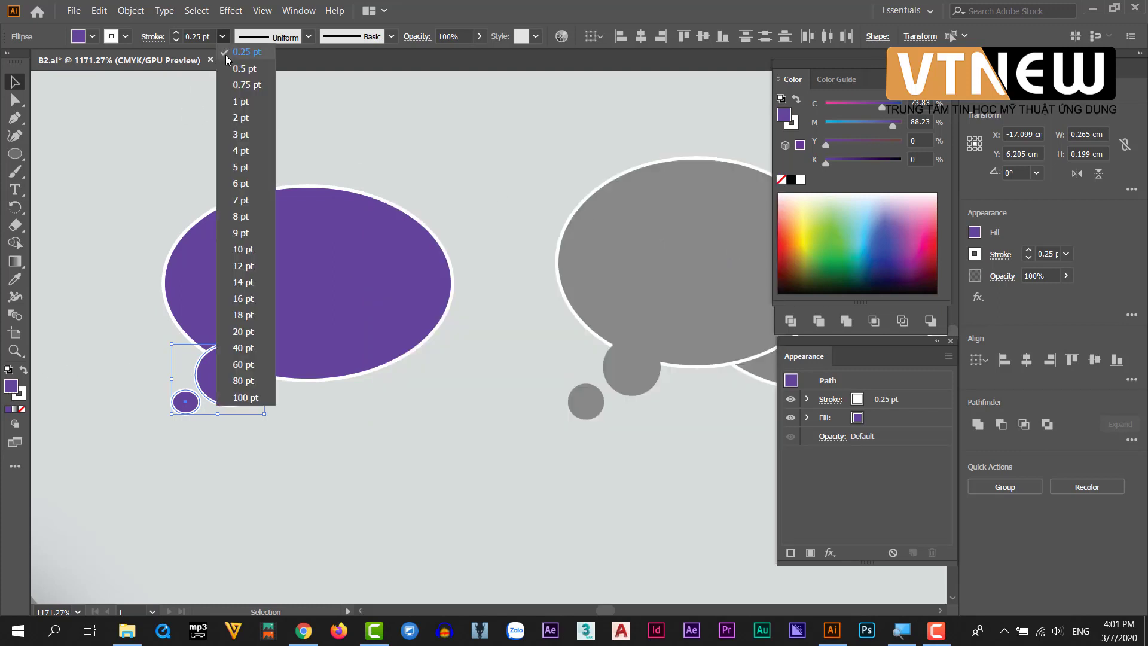
left_click(25, 396)
left_click(25, 399)
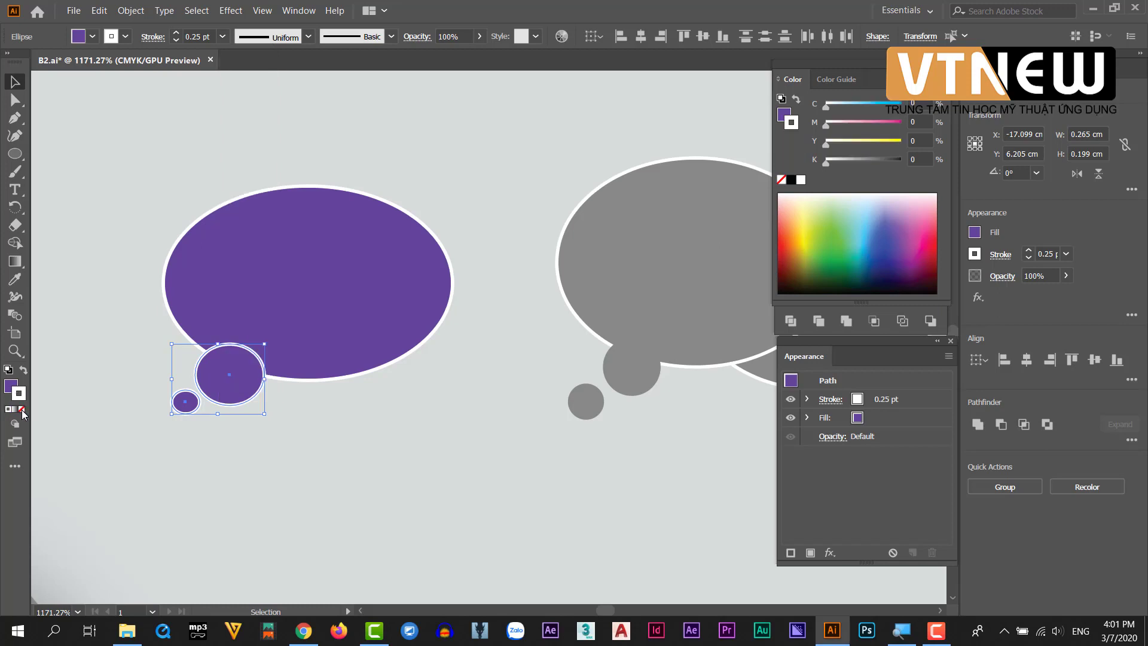
left_click(85, 446)
Pan and zoom to center the infographic and the purple speech bubble in view
scroll(373, 478, "down", 5)
left_click_drag(406, 413, 234, 315)
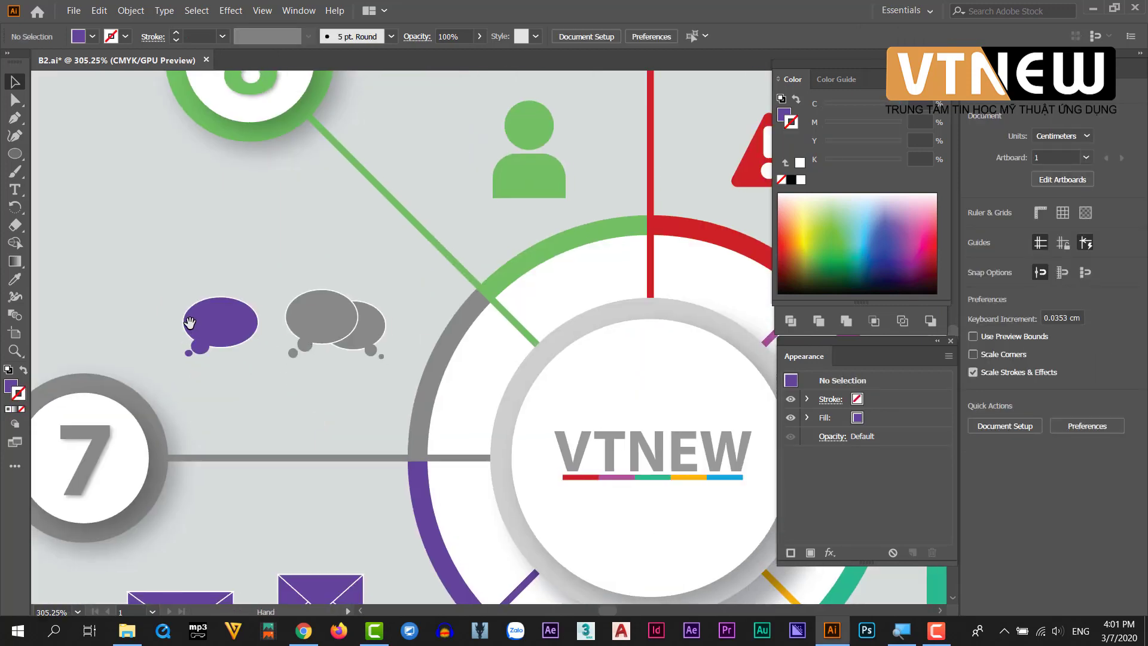
scroll(442, 330, "down", 1)
scroll(454, 407, "down", 3)
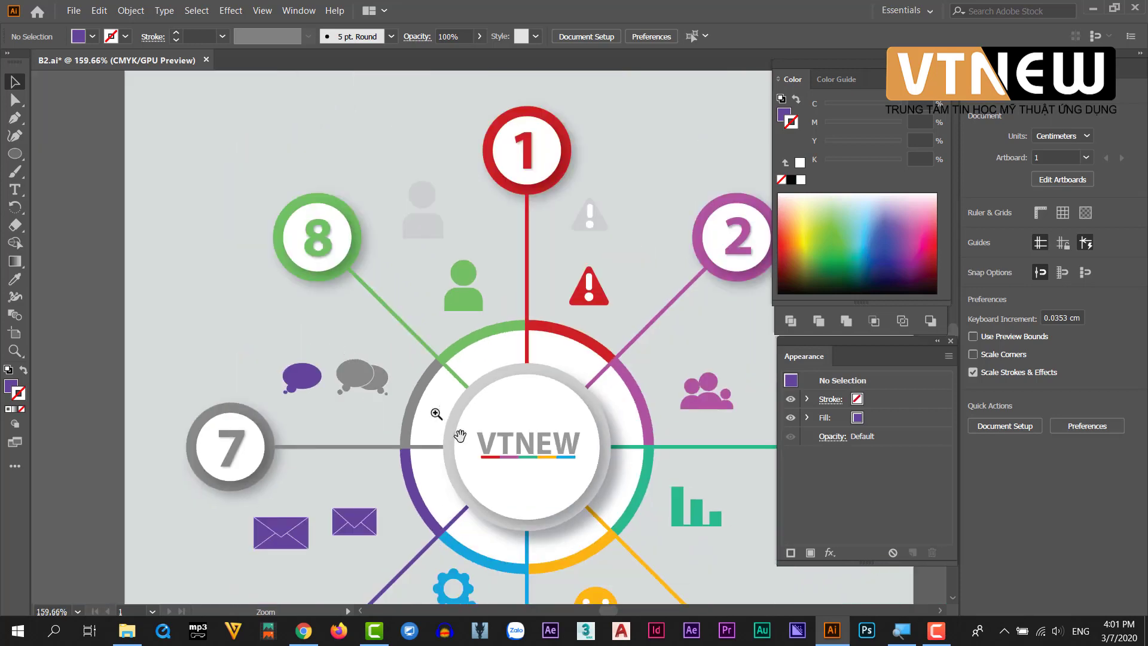
left_click_drag(454, 407, 251, 245)
left_click_drag(302, 382, 319, 309)
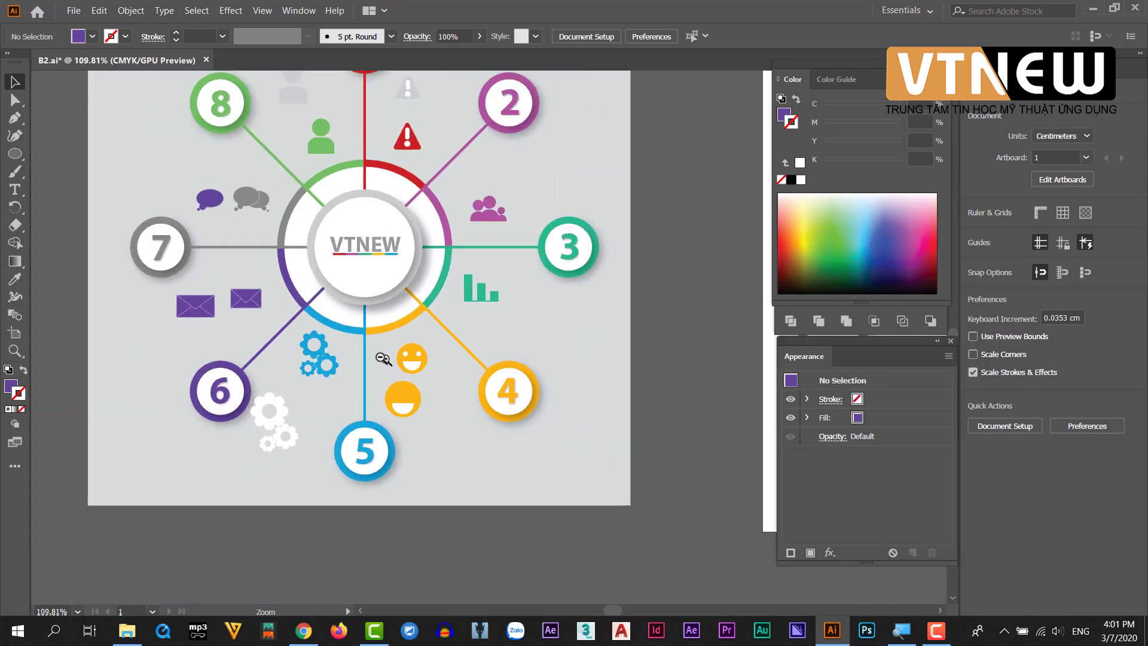
scroll(380, 357, "down", 2)
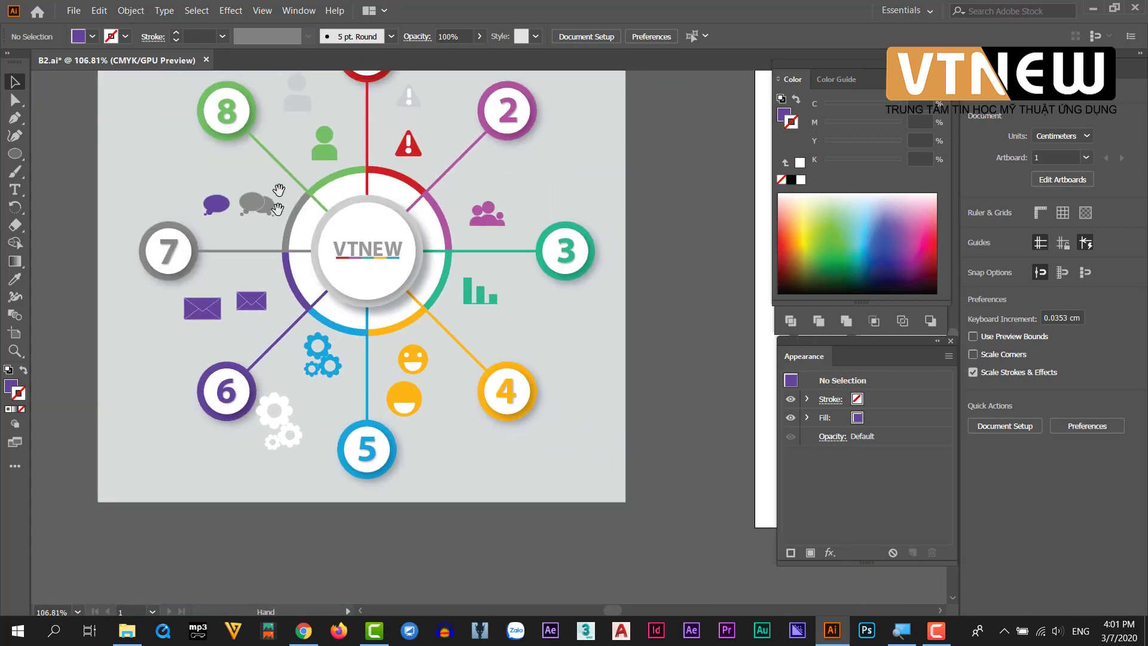
left_click_drag(326, 181, 328, 225)
scroll(238, 242, "up", 2)
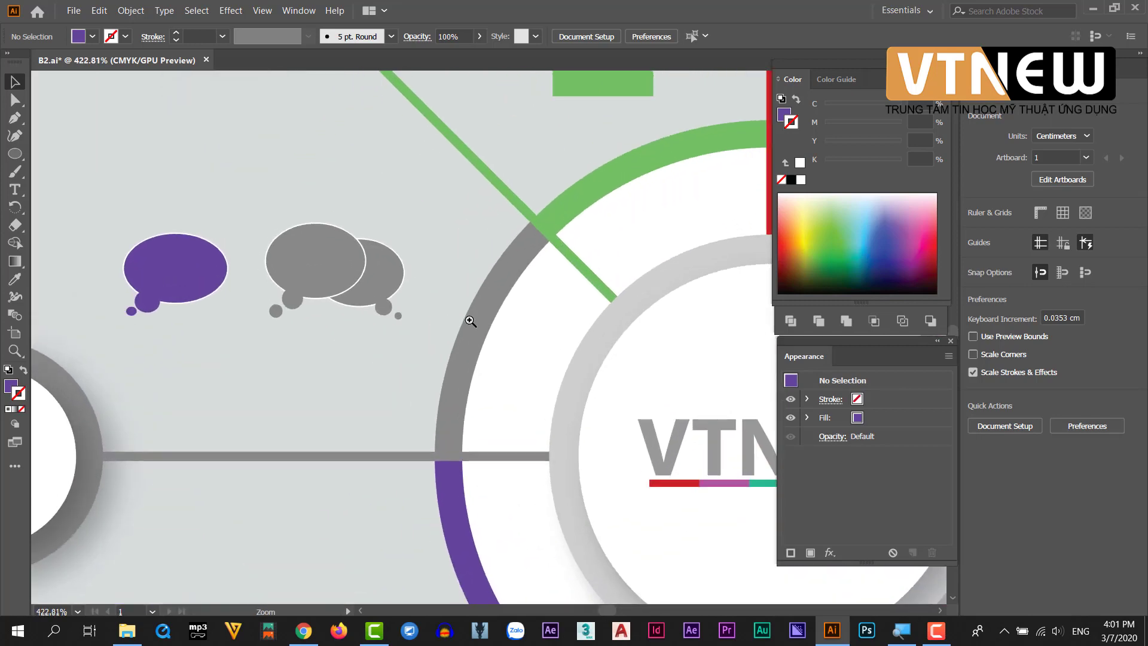
scroll(234, 242, "up", 2)
scroll(227, 243, "up", 2)
mouse_move(210, 348)
left_mouse_down()
mouse_move(586, 390)
mouse_move(371, 310)
left_mouse_up()
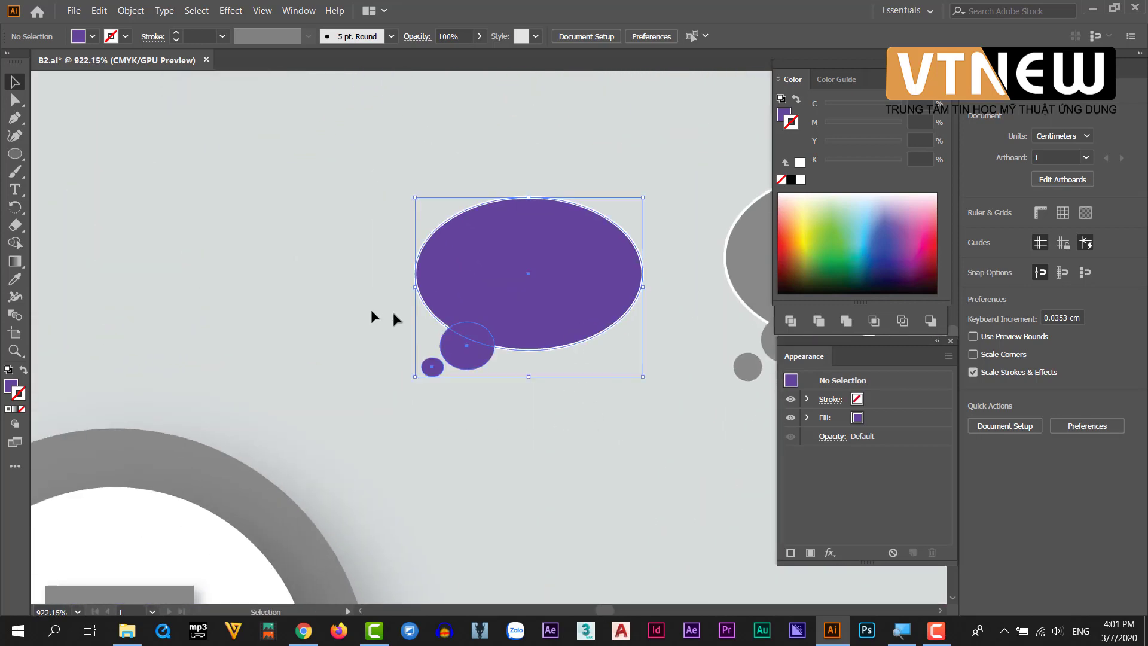
Duplicate the purple bubble, mirror and shrink the copy, and bring the original to front
mouse_move(542, 295)
left_mouse_down()
mouse_move(224, 242)
mouse_move(370, 258)
mouse_move(354, 262)
left_mouse_up()
left_click_drag(227, 240, 457, 257)
left_click_drag(456, 331, 433, 312)
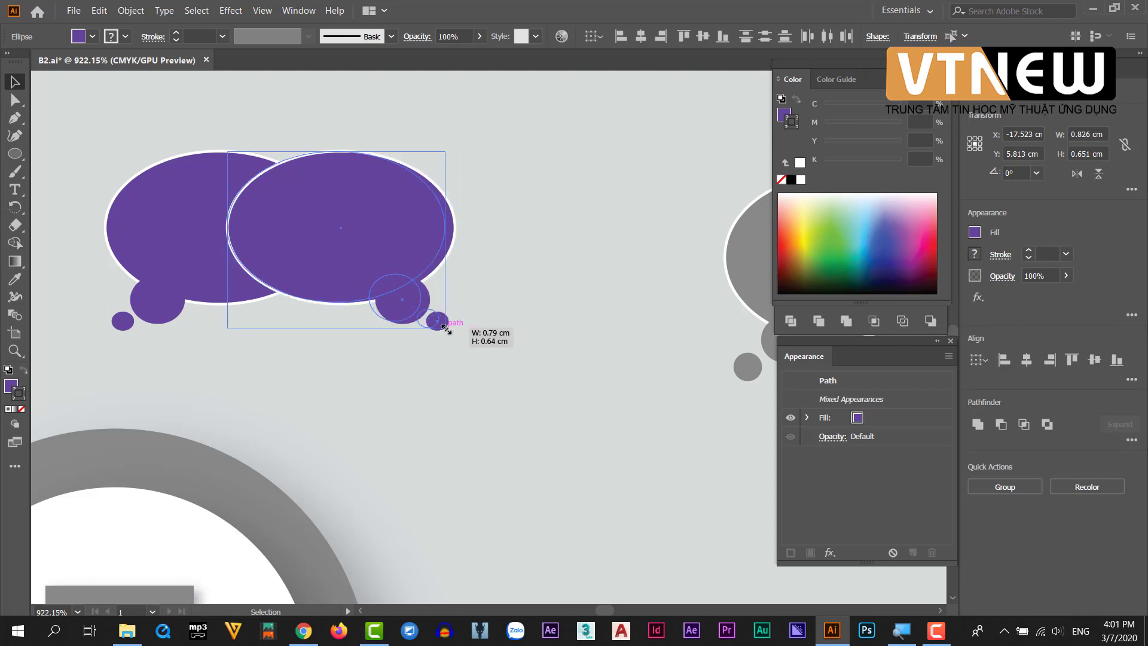
left_click_drag(353, 245, 357, 273)
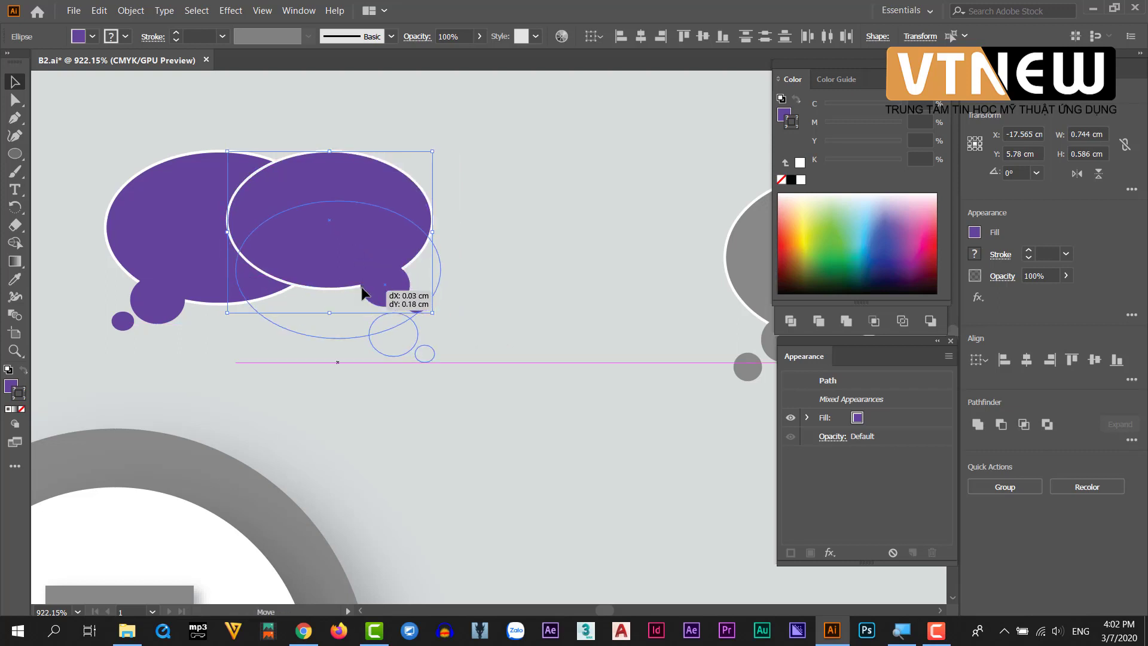
scroll(269, 342, "down", 2)
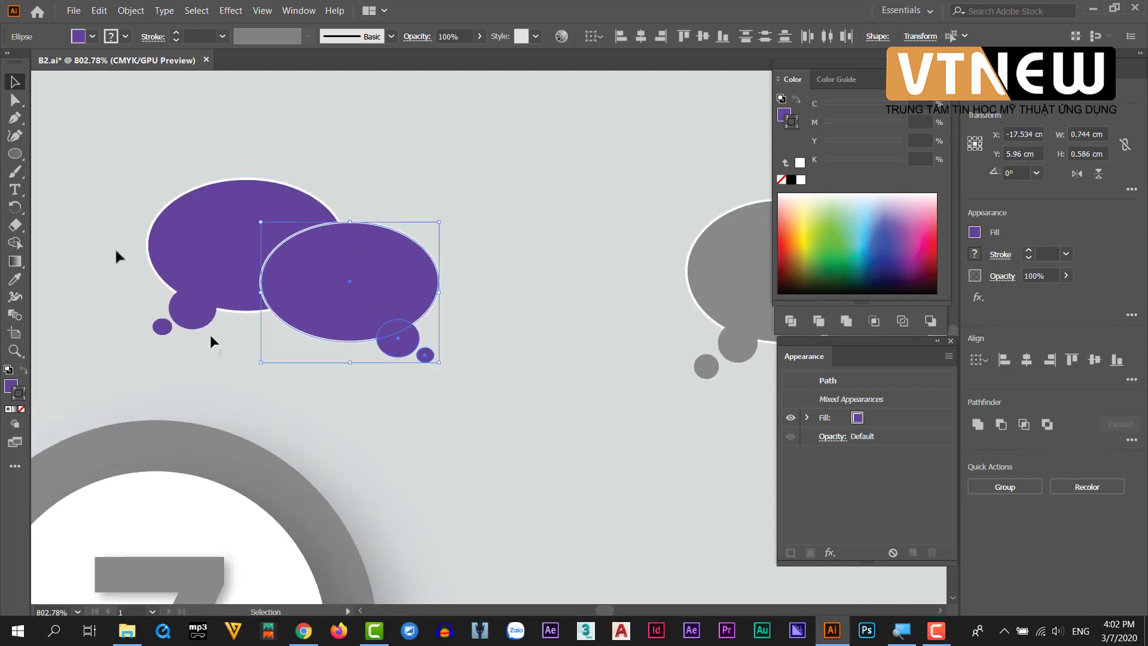
left_click(174, 251)
key("ctrl+shift+bracketright")
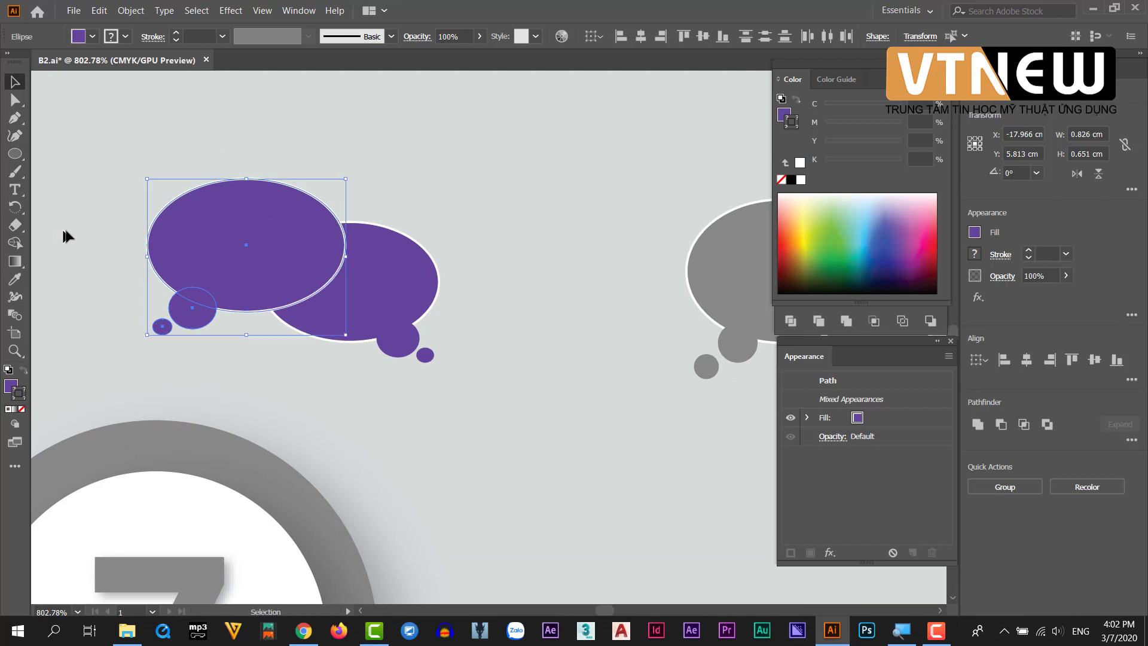
left_click(431, 191)
Move both purple bubbles together onto the white artboard near the hub
mouse_move(369, 321)
left_mouse_down()
mouse_move(349, 309)
mouse_move(377, 291)
left_mouse_up()
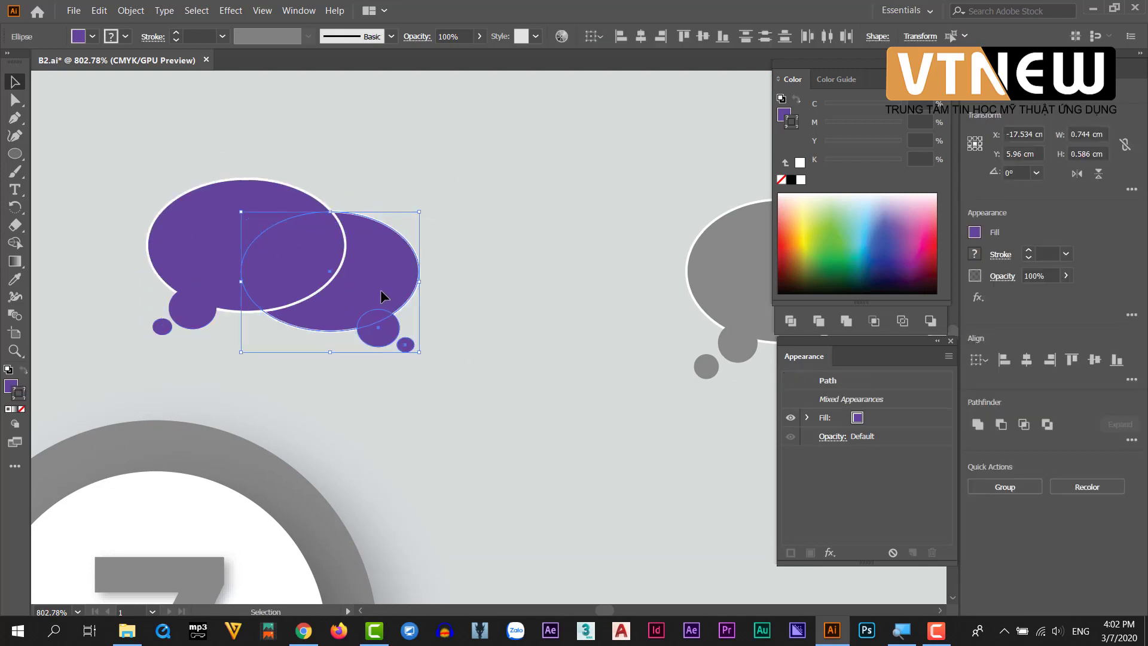
scroll(411, 299, "down", 5)
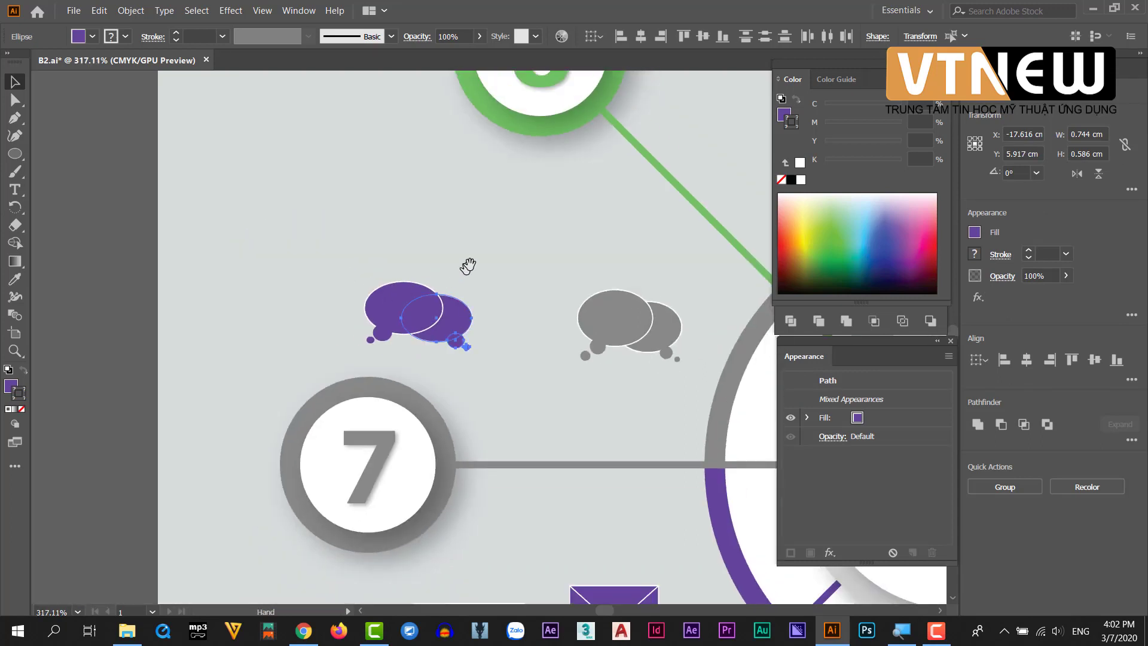
left_click_drag(476, 345, 428, 265)
left_click_drag(278, 214, 366, 263)
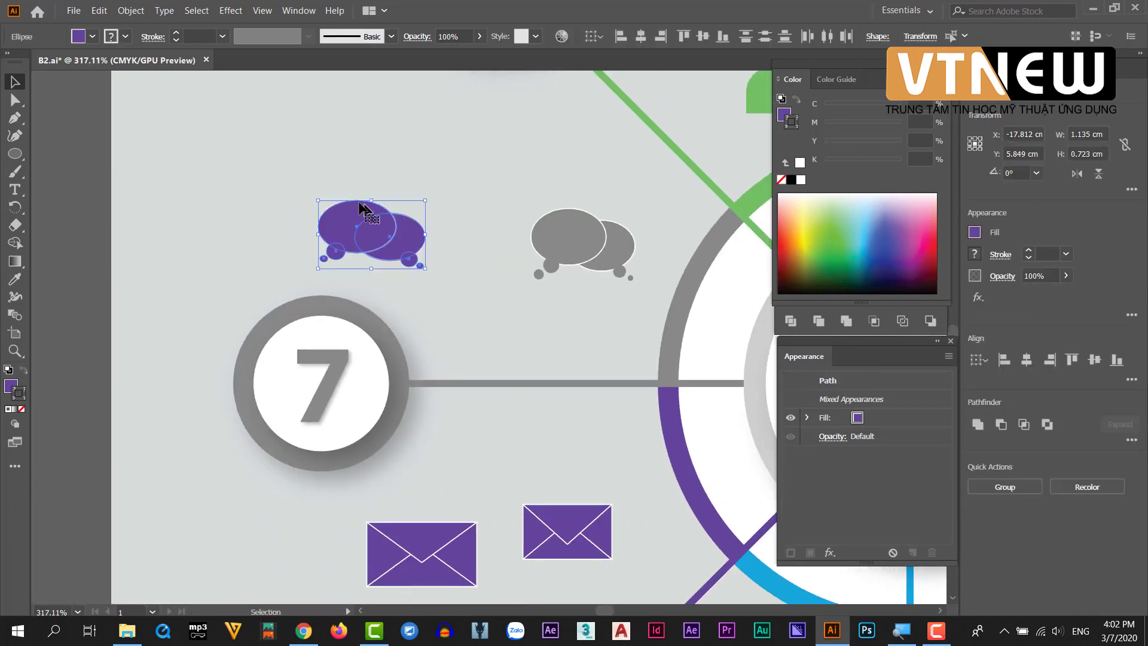
scroll(356, 233, "down", 2)
scroll(215, 256, "down", 2)
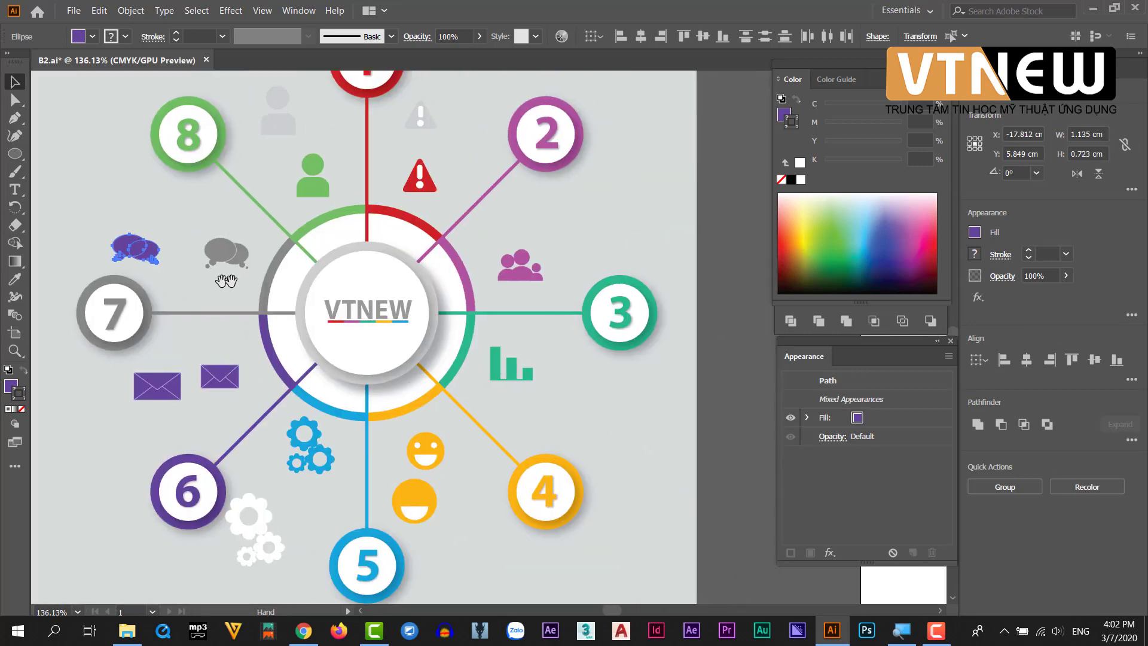
scroll(215, 256, "down", 2)
scroll(346, 316, "up", 1)
mouse_move(233, 280)
left_mouse_down()
mouse_move(564, 320)
mouse_move(699, 383)
mouse_move(691, 364)
mouse_move(729, 341)
mouse_move(738, 348)
left_mouse_up()
Move the grey person icon and the warning icon onto the white artboard
left_click(251, 207)
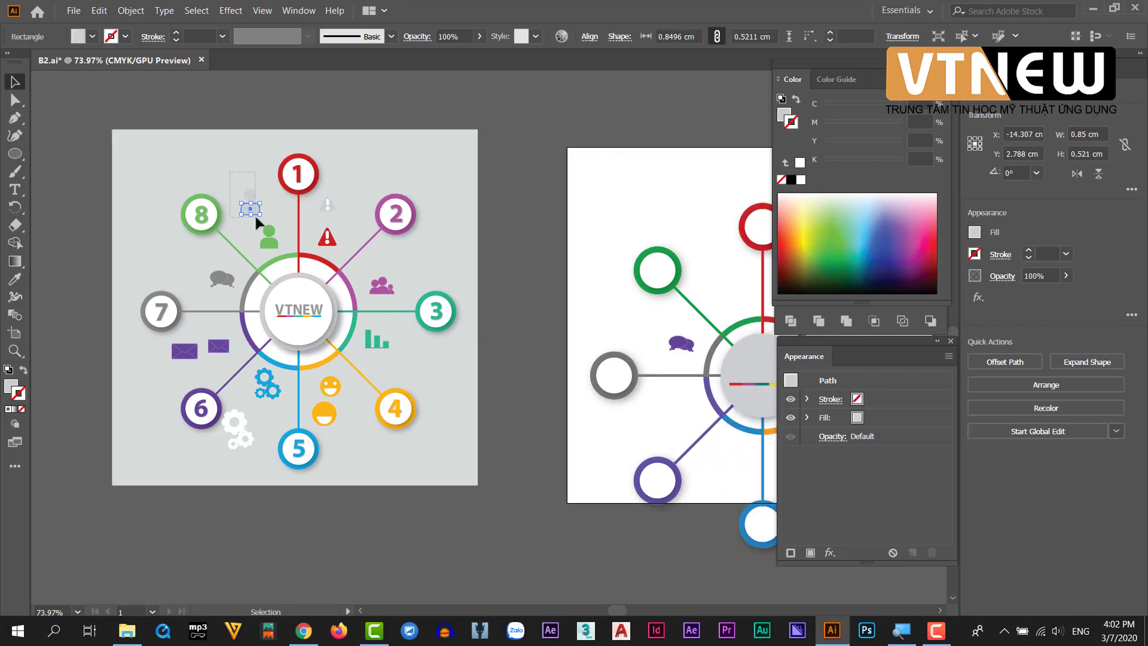
left_click(253, 213, "shift")
mouse_move(284, 222)
left_mouse_down()
mouse_move(218, 203)
mouse_move(116, 202)
left_mouse_up()
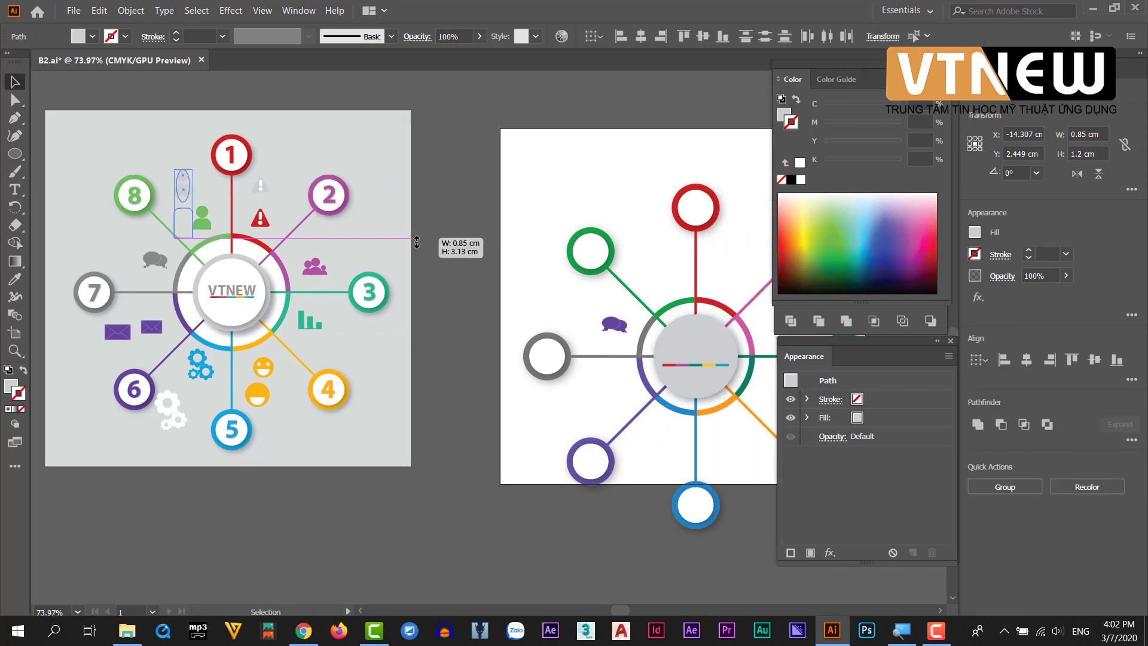
left_click_drag(193, 195, 673, 285)
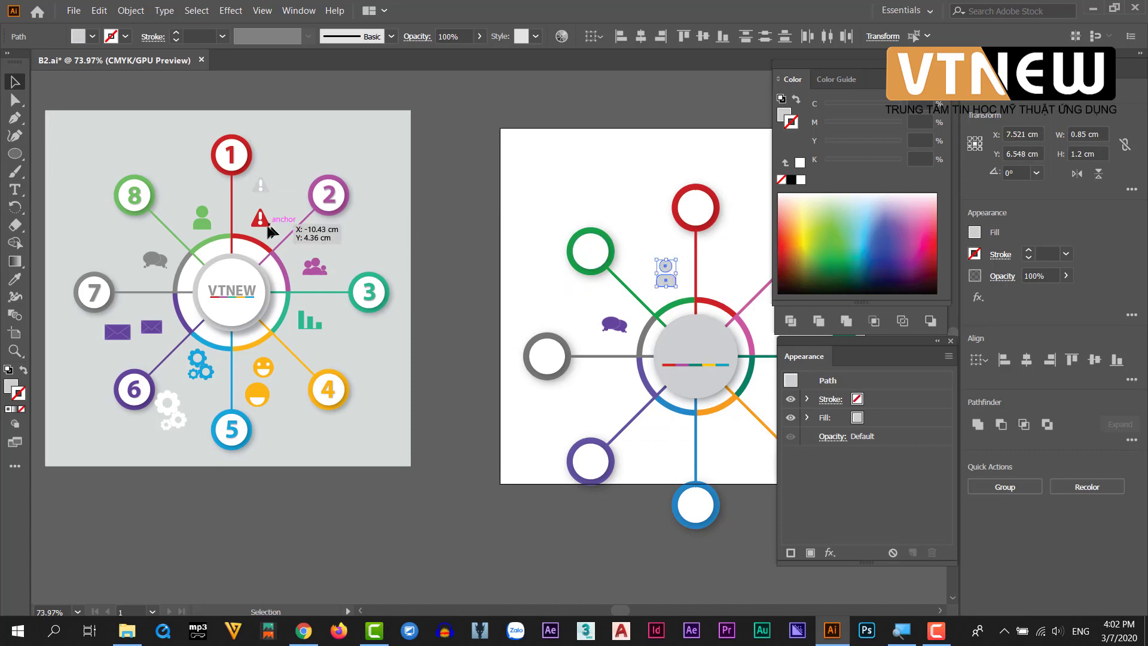
left_click_drag(253, 180, 723, 276)
scroll(359, 269, "down", 3)
scroll(358, 269, "right", 3)
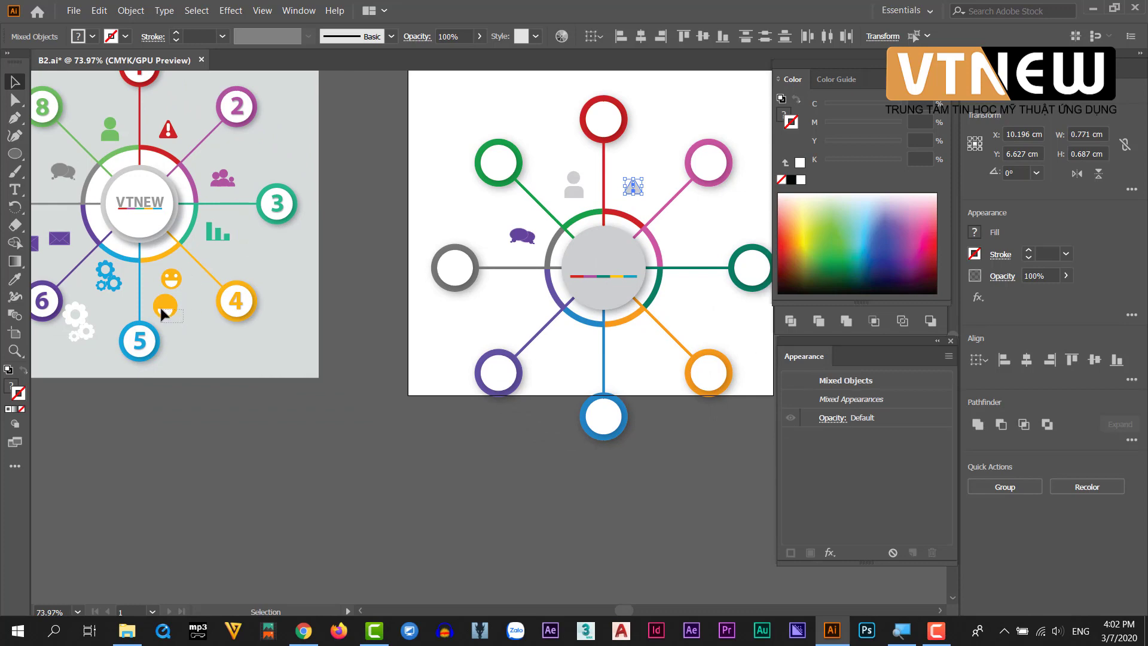
Move the smiley, gears and envelope icons onto the second artboard
left_click_drag(161, 309, 647, 350)
scroll(262, 366, "left", 5)
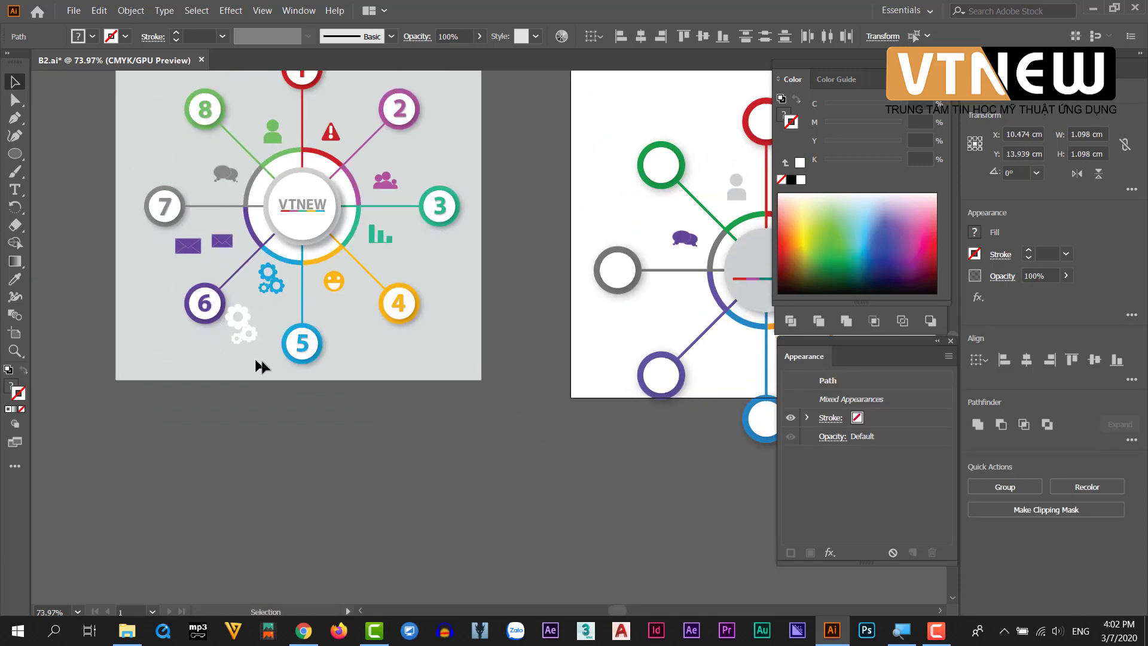
left_click(235, 323)
scroll(234, 323, "right", 5)
left_click_drag(74, 327, 561, 362)
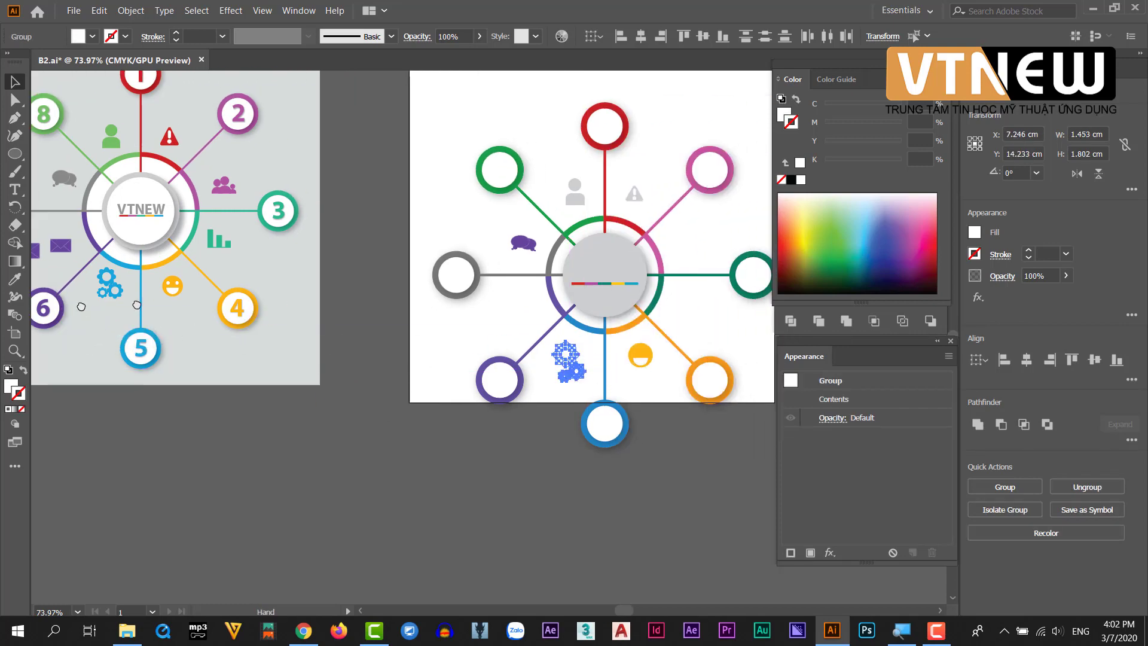
scroll(248, 257, "left", 7)
left_click_drag(244, 248, 741, 303)
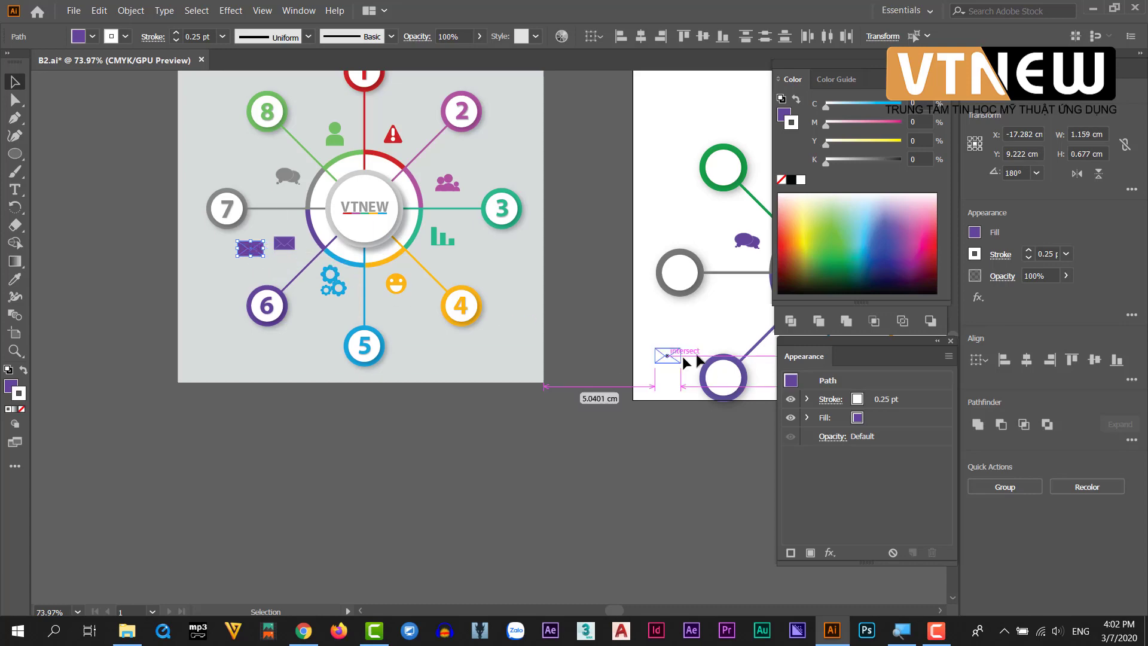
Zoom and pan across the new diagram to check the icon layout
scroll(717, 329, "right", 5)
scroll(479, 476, "up", 2)
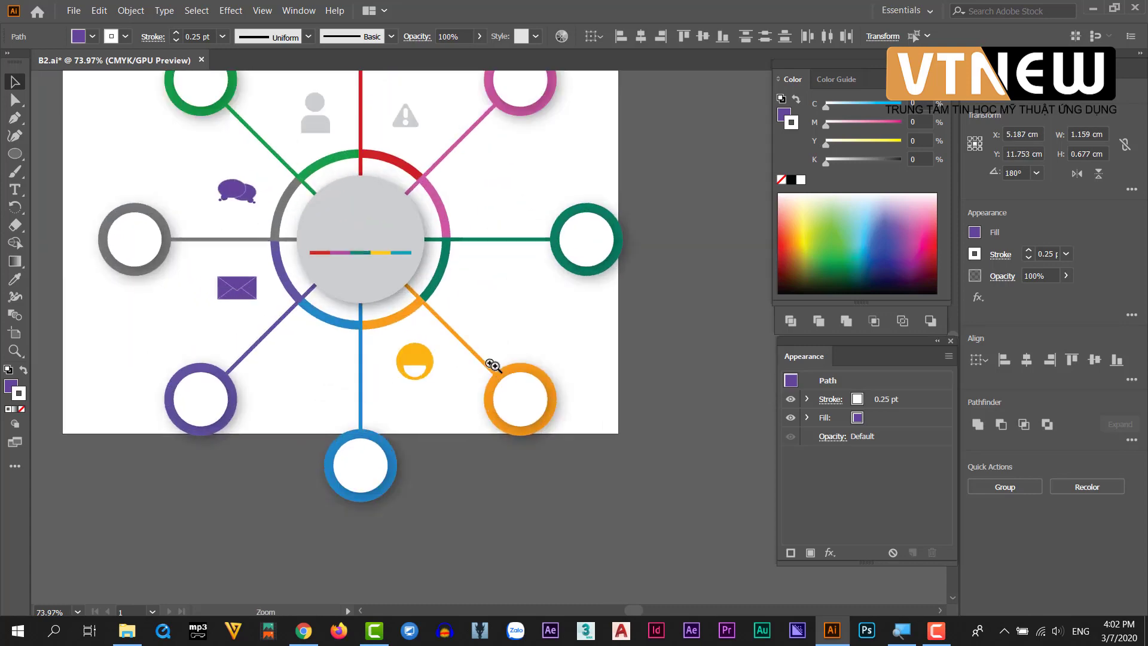
scroll(480, 476, "up", 2)
left_click(466, 471)
left_click_drag(432, 458, 555, 537)
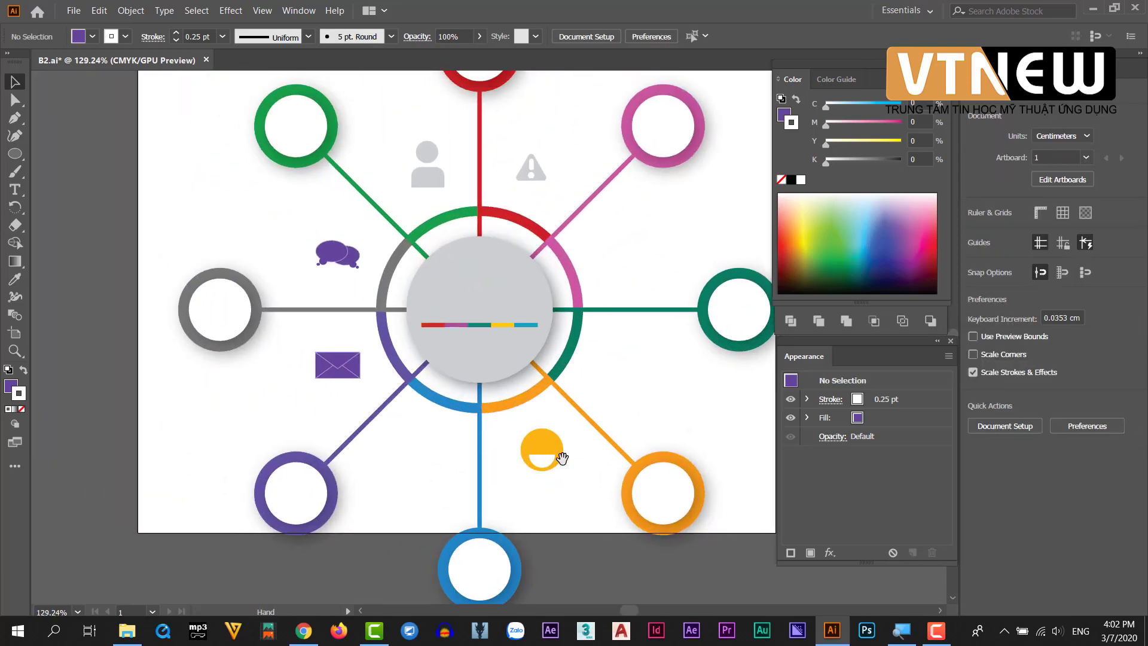
scroll(477, 432, "down", 2)
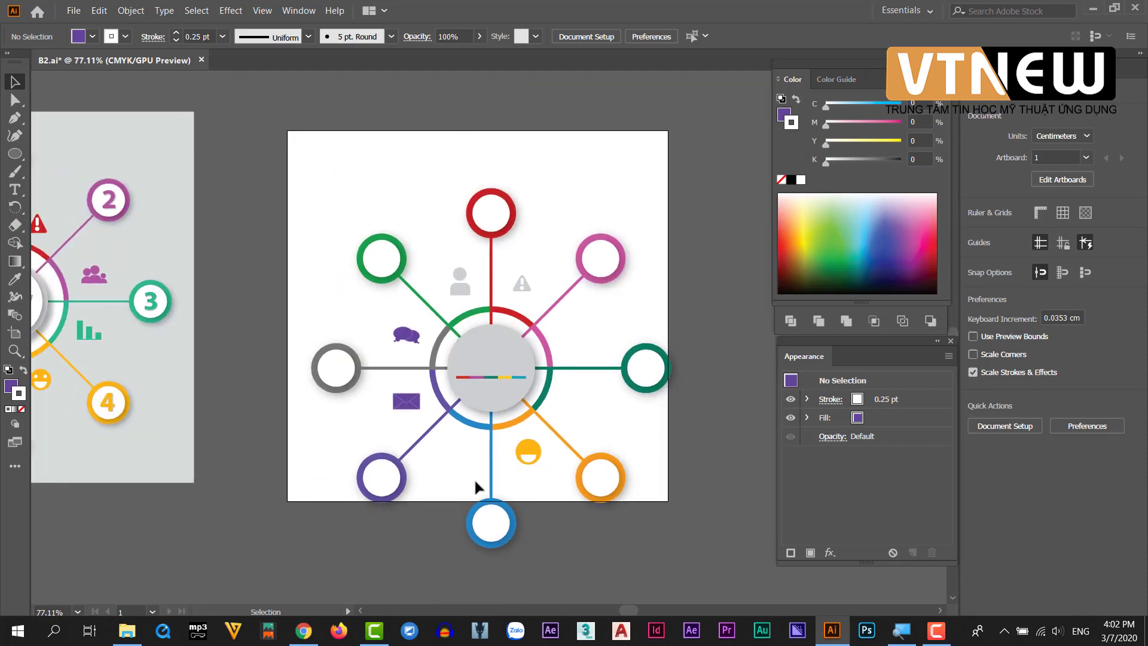
Color the gear icon blue by sampling its ring with the Eyedropper
left_click(432, 450)
scroll(484, 517, "up", 4)
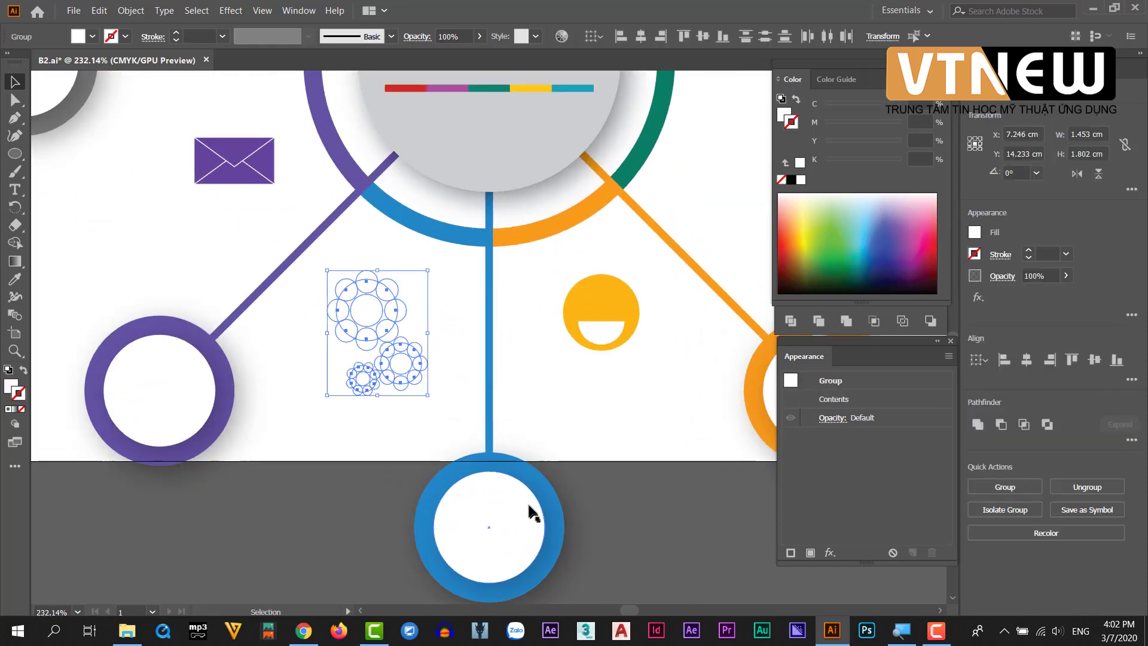
key("i")
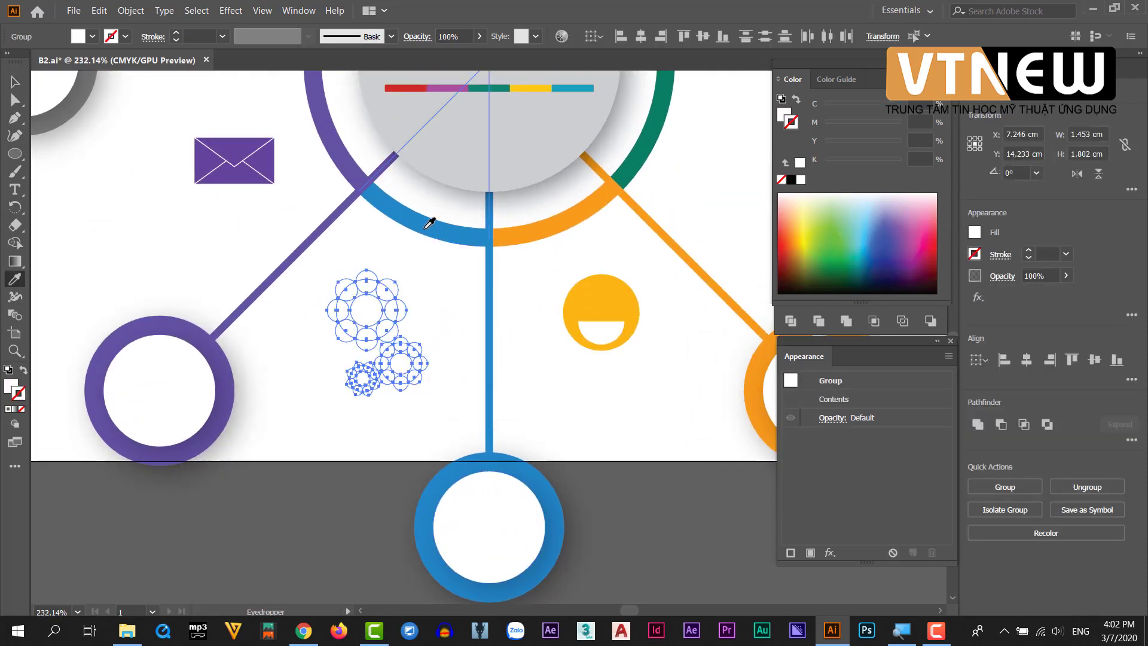
left_click(426, 227)
key("v")
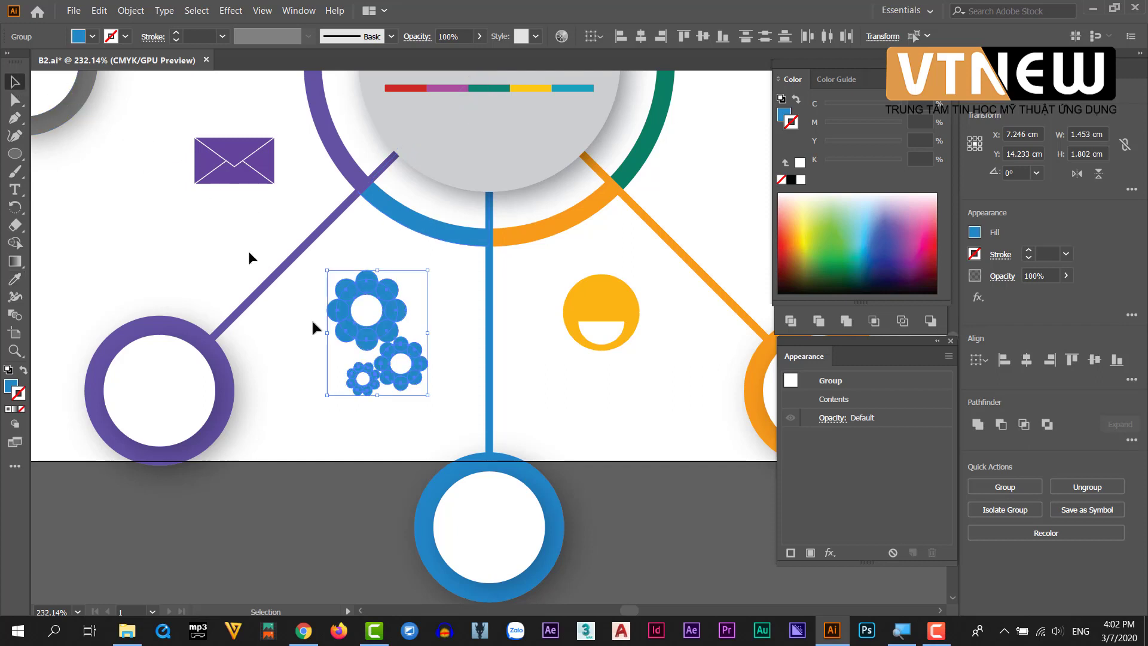
left_click(334, 431)
Color the smiley icon orange to match its ring
left_click_drag(581, 370, 445, 433)
left_click(467, 372)
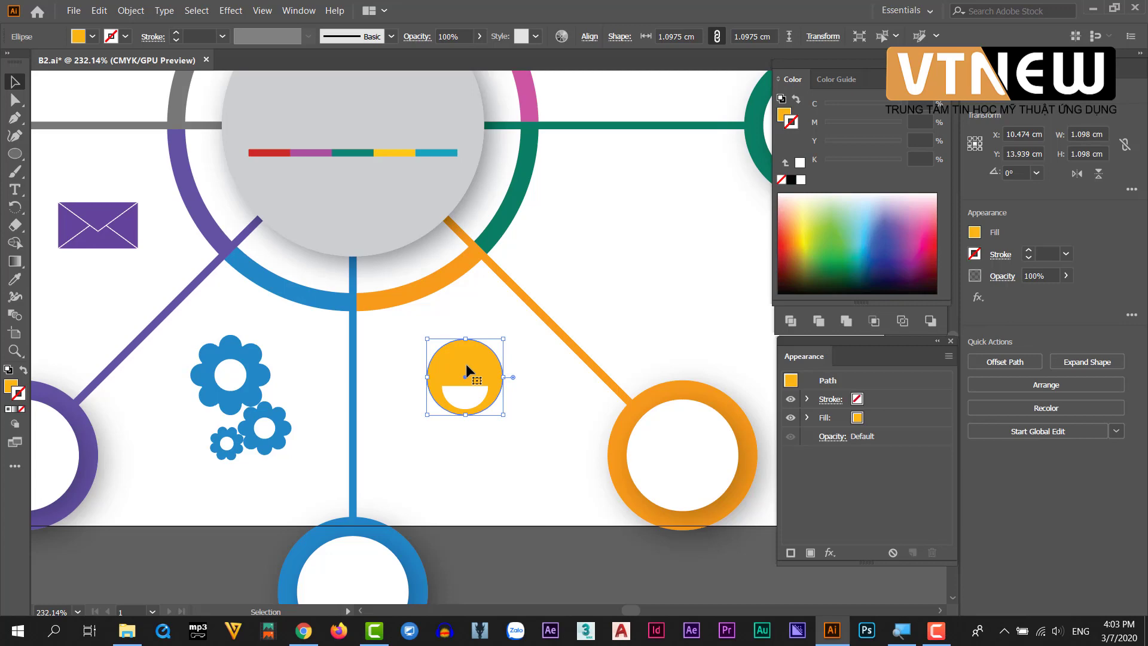
key("i")
left_click(359, 292)
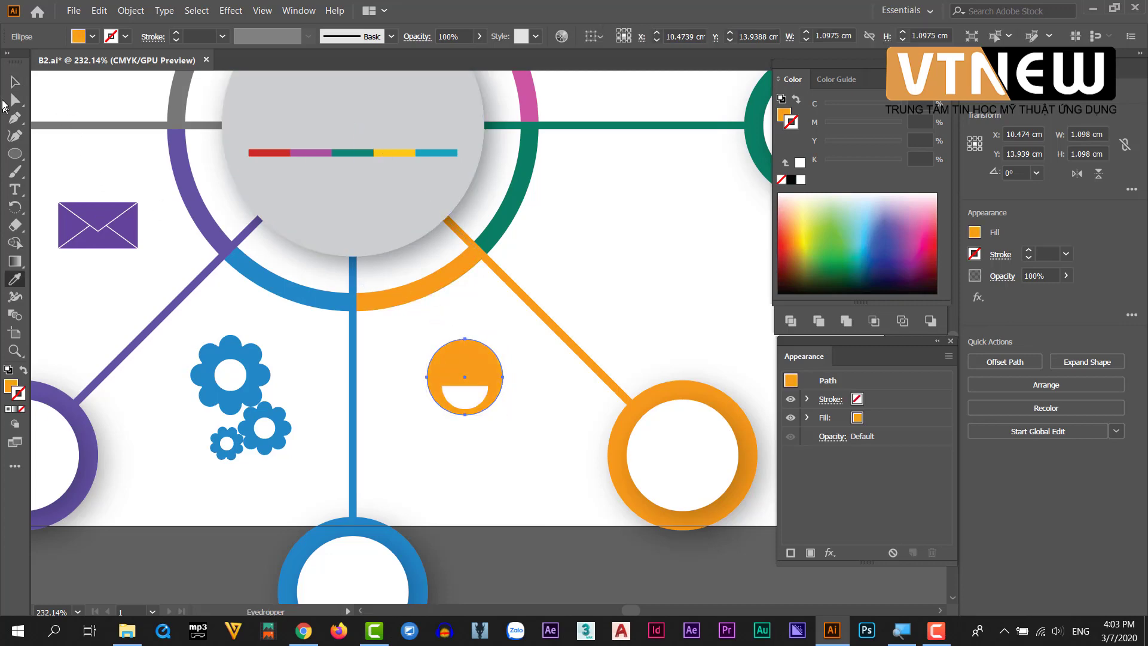
key("v")
Make the speech bubbles grey by sampling the grey ring
scroll(331, 349, "down", 2)
mouse_move(139, 259)
left_mouse_down()
mouse_move(299, 347)
mouse_move(133, 240)
left_mouse_up()
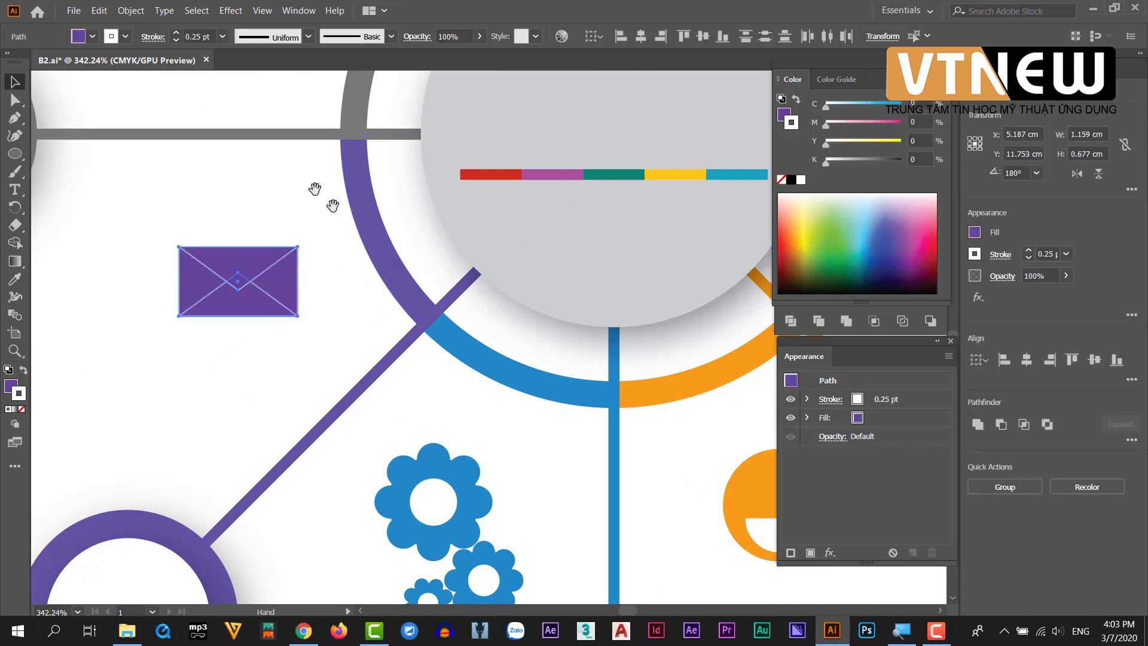
mouse_move(320, 192)
left_mouse_down()
mouse_move(528, 340)
mouse_move(497, 346)
mouse_move(321, 220)
left_mouse_up()
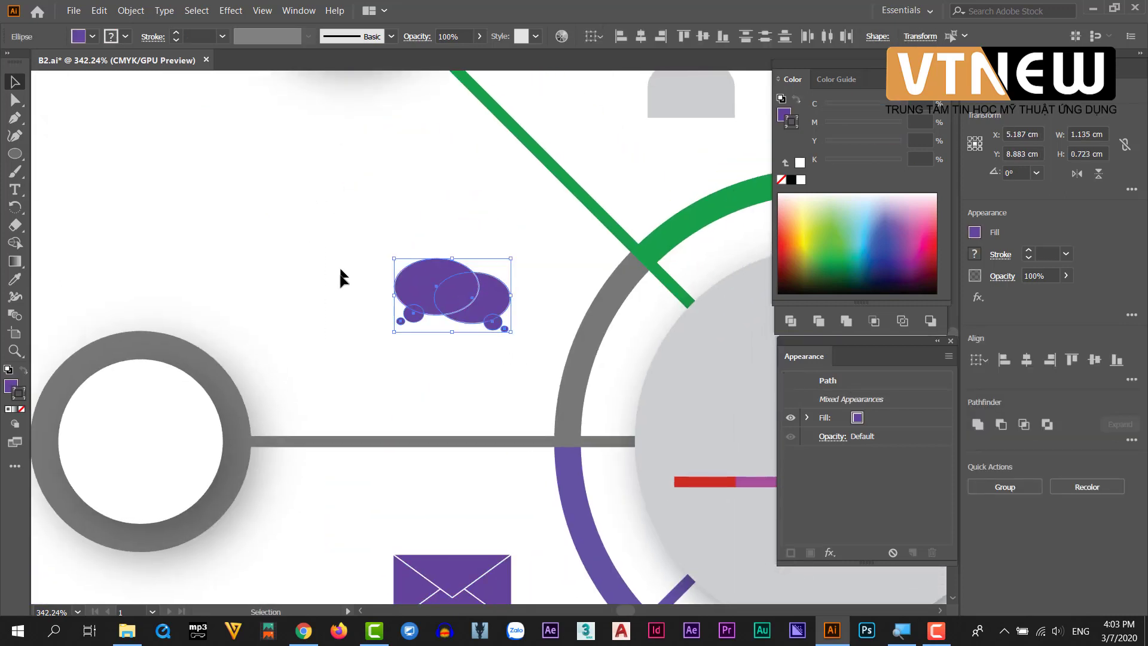
key("i")
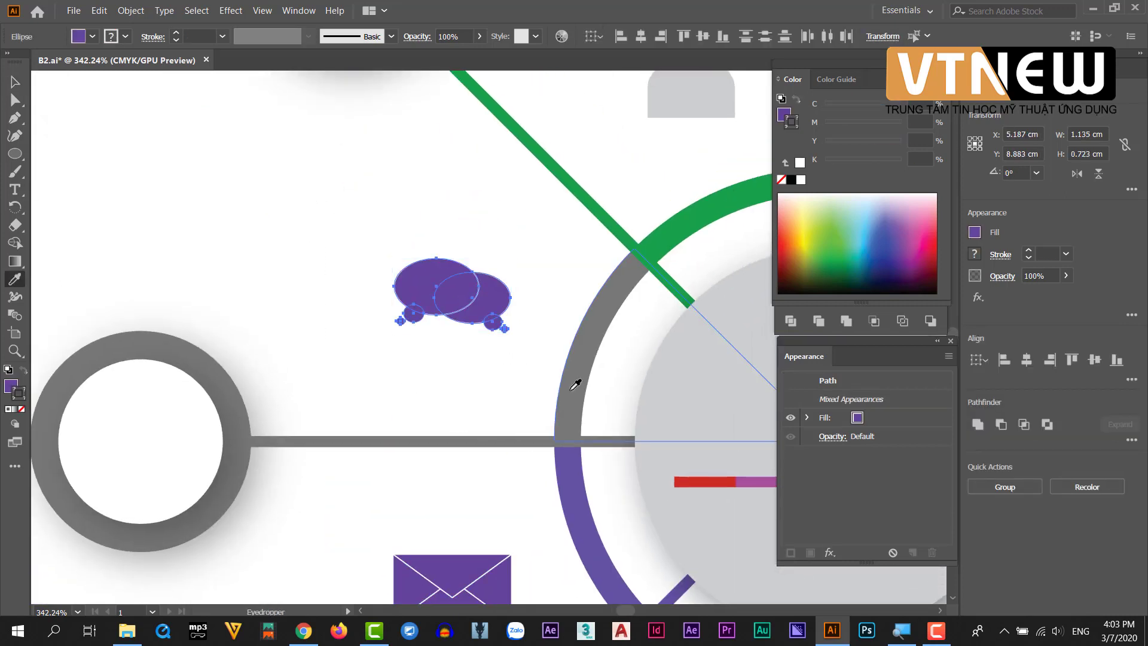
left_click(576, 384)
left_click(15, 82)
Give the large left bubble ellipse a 0.25 pt stroke
left_click(526, 341)
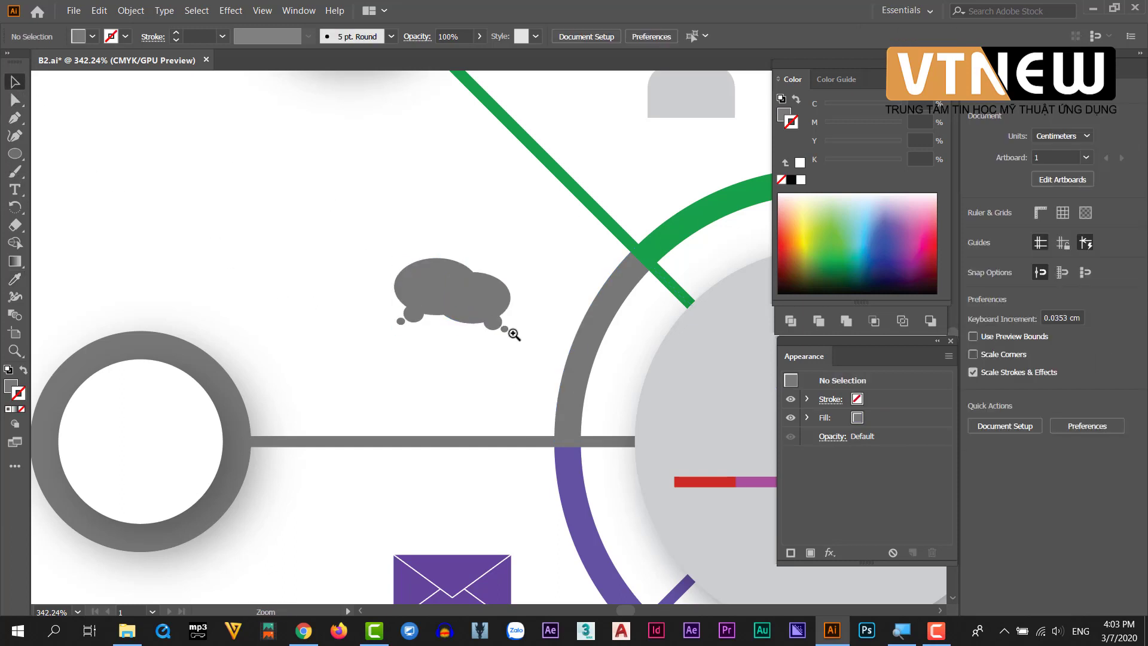
left_click_drag(513, 330, 527, 332)
left_click(375, 181)
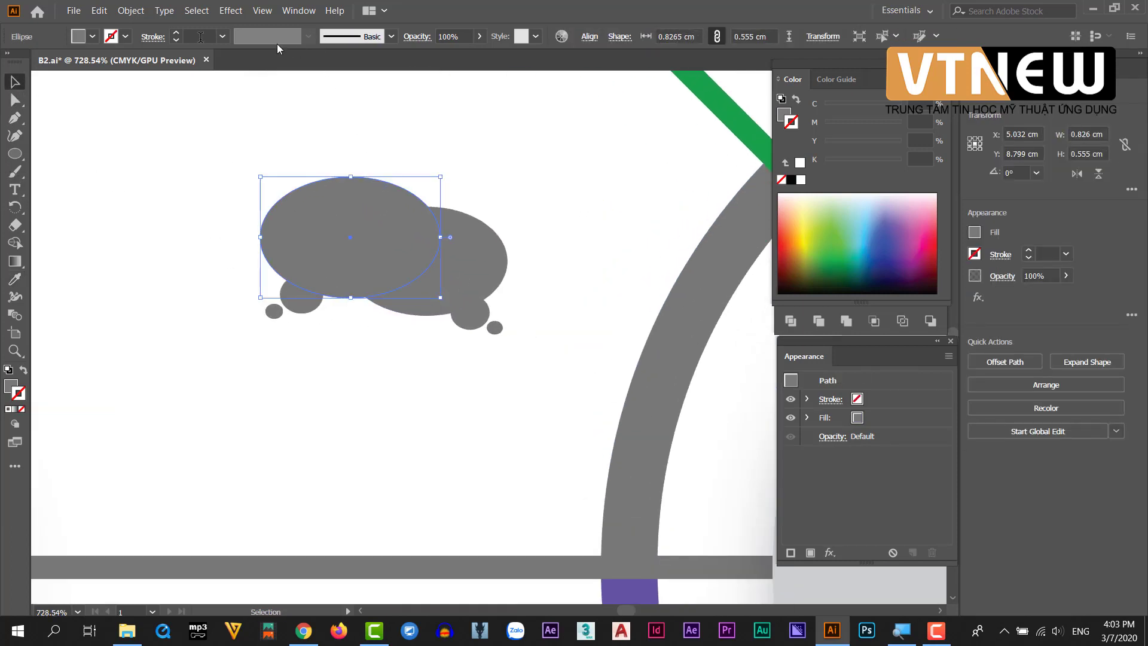
left_click(222, 37)
left_click(242, 49)
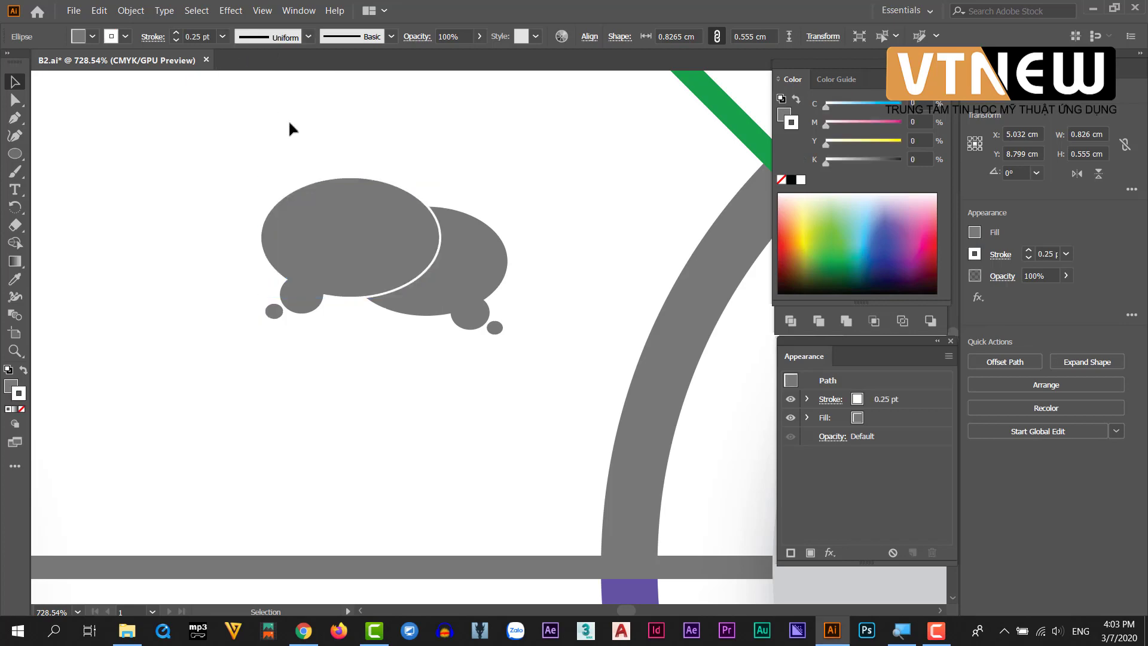
left_click(288, 120)
left_click(303, 189, "alt")
left_click(398, 287, "alt")
left_click(341, 249, "alt")
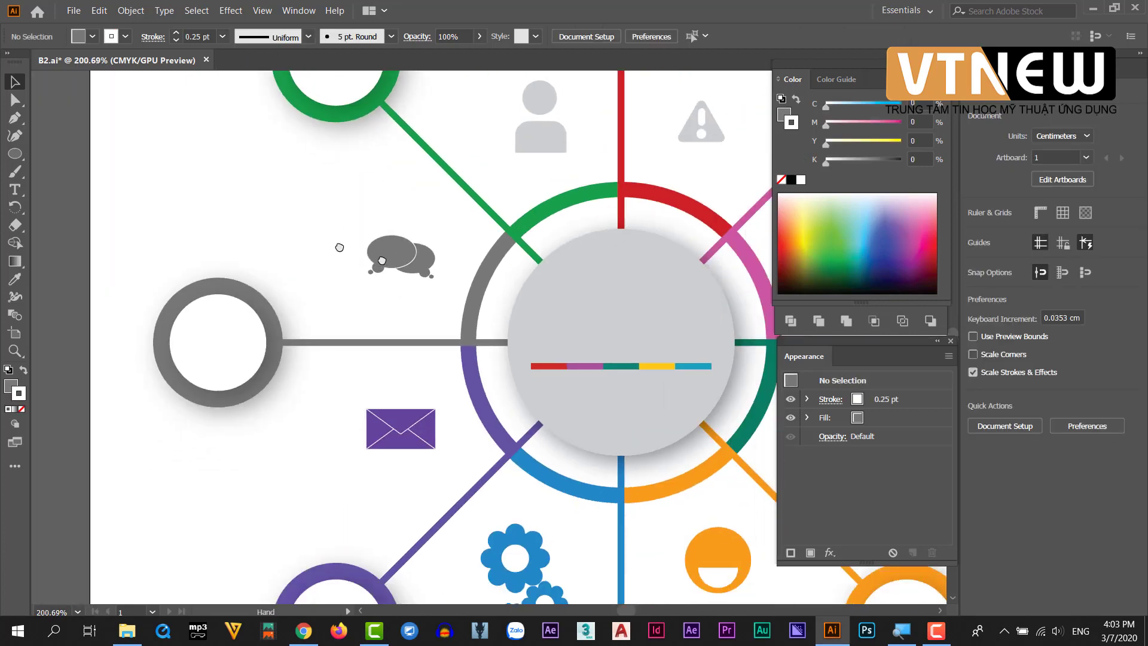
left_click(328, 256, "alt")
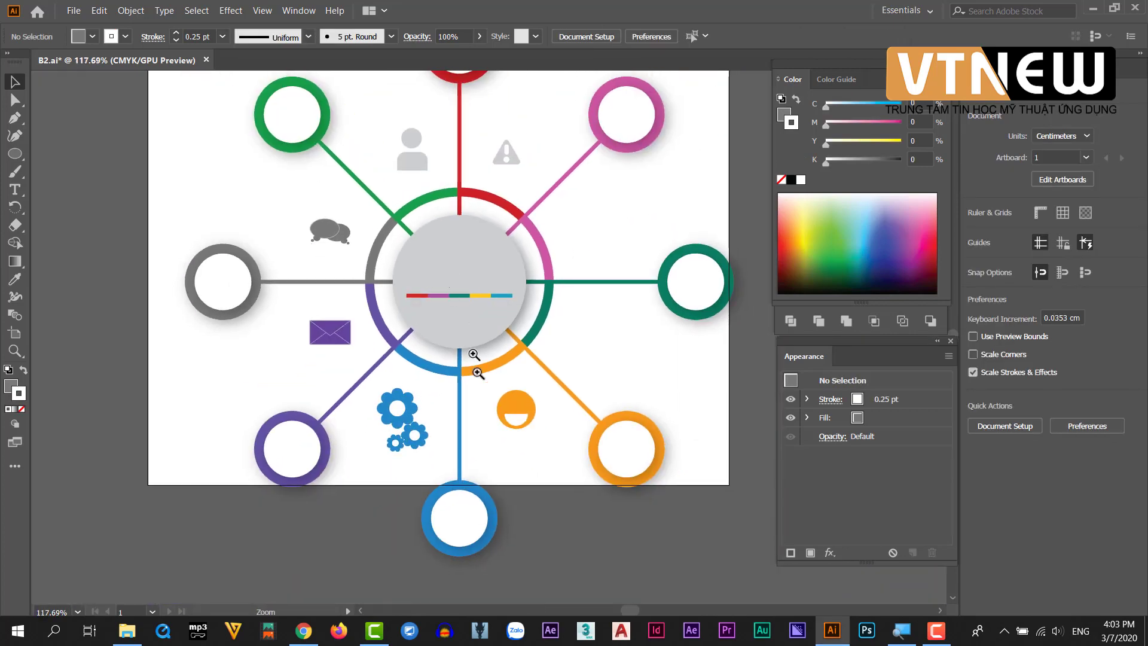
left_click(446, 367, "alt")
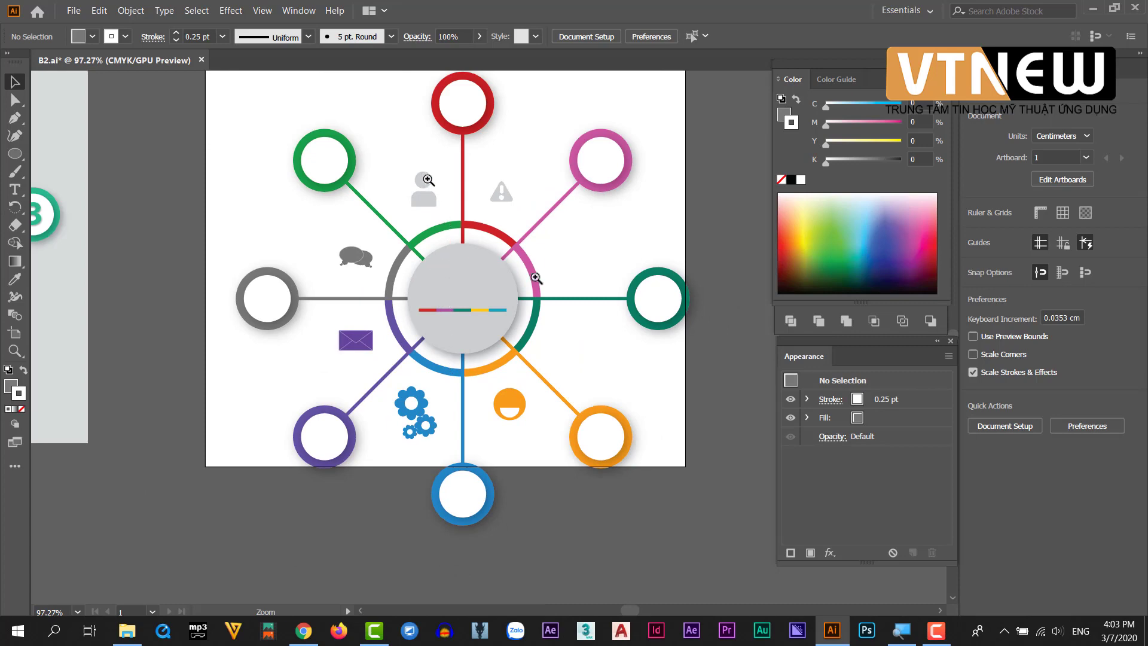
Color the person icon green to match its ring
left_click(428, 179)
key("v")
left_click_drag(469, 285, 351, 179)
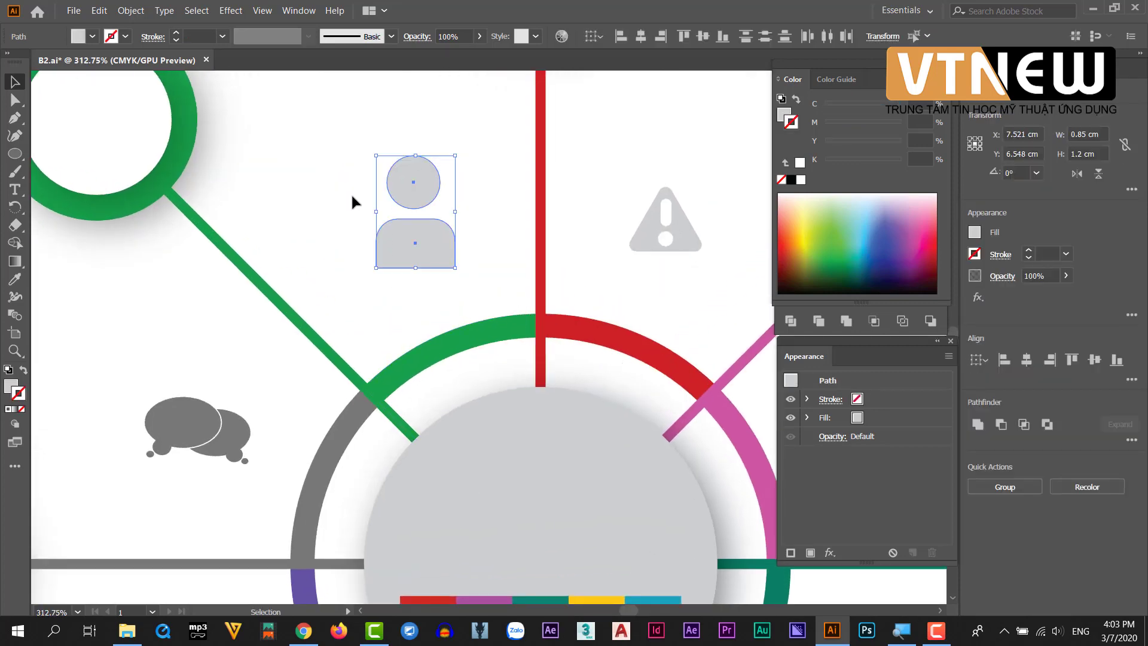
key("i")
left_click(413, 351)
left_click(18, 87)
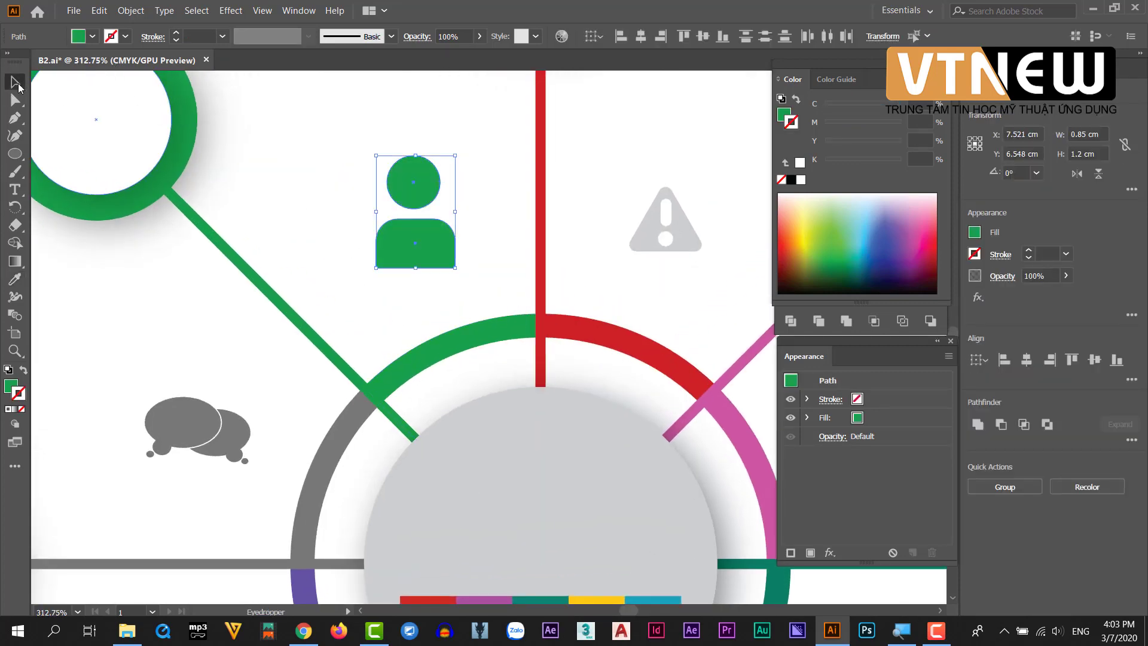
left_click(384, 98)
Color the warning triangle red from its ring, then fit the artboard in view
left_click_drag(563, 208, 317, 198)
left_click(393, 235)
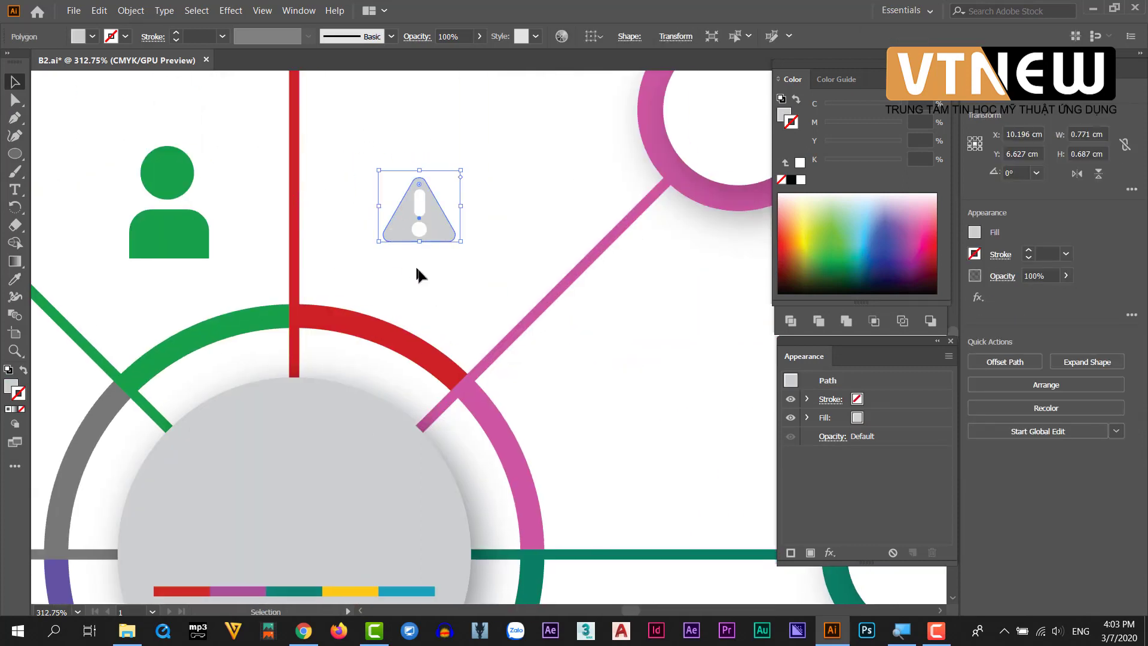
mouse_move(387, 232)
left_mouse_down()
mouse_move(358, 251)
mouse_move(369, 256)
left_mouse_up()
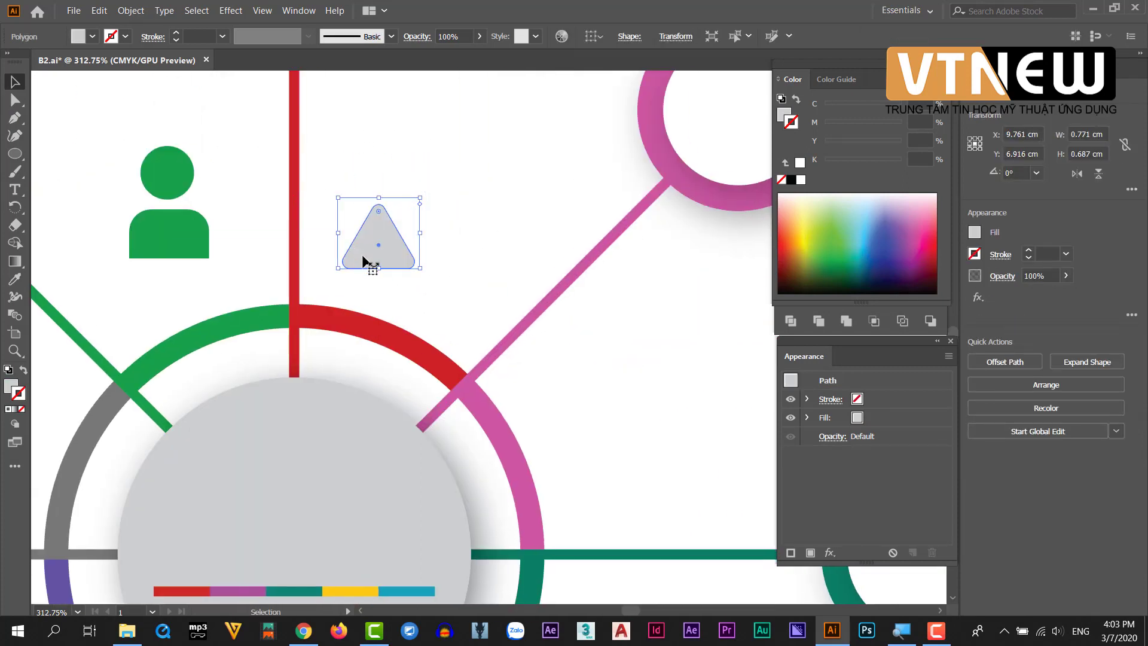
key("ctrl+z")
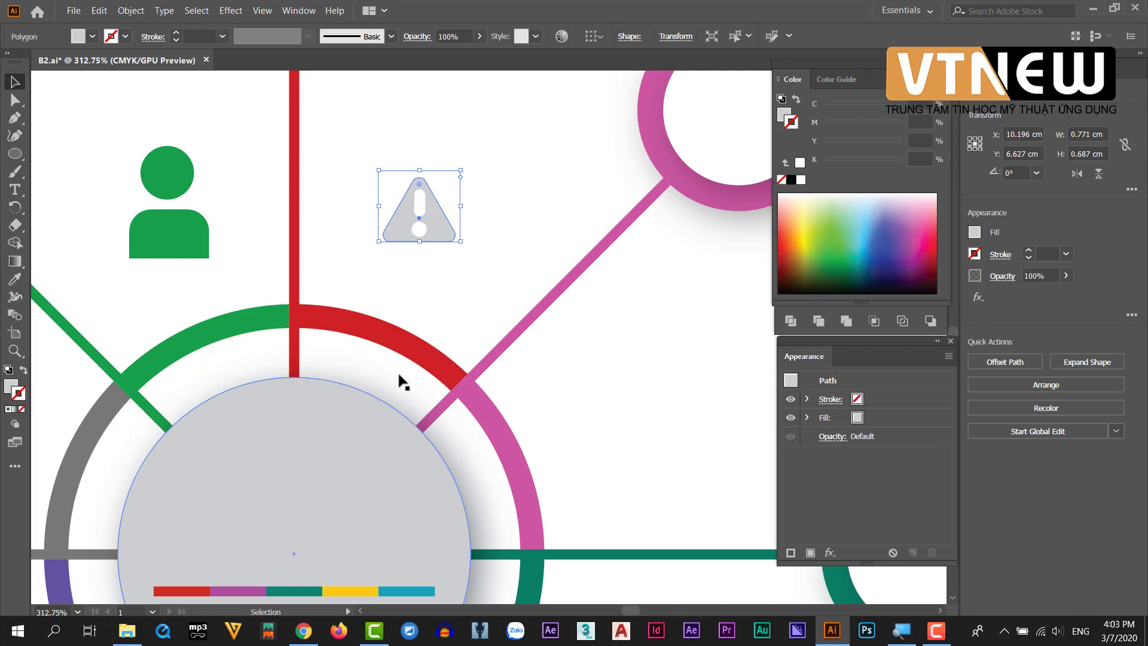
key("i")
left_click(410, 329)
key("v")
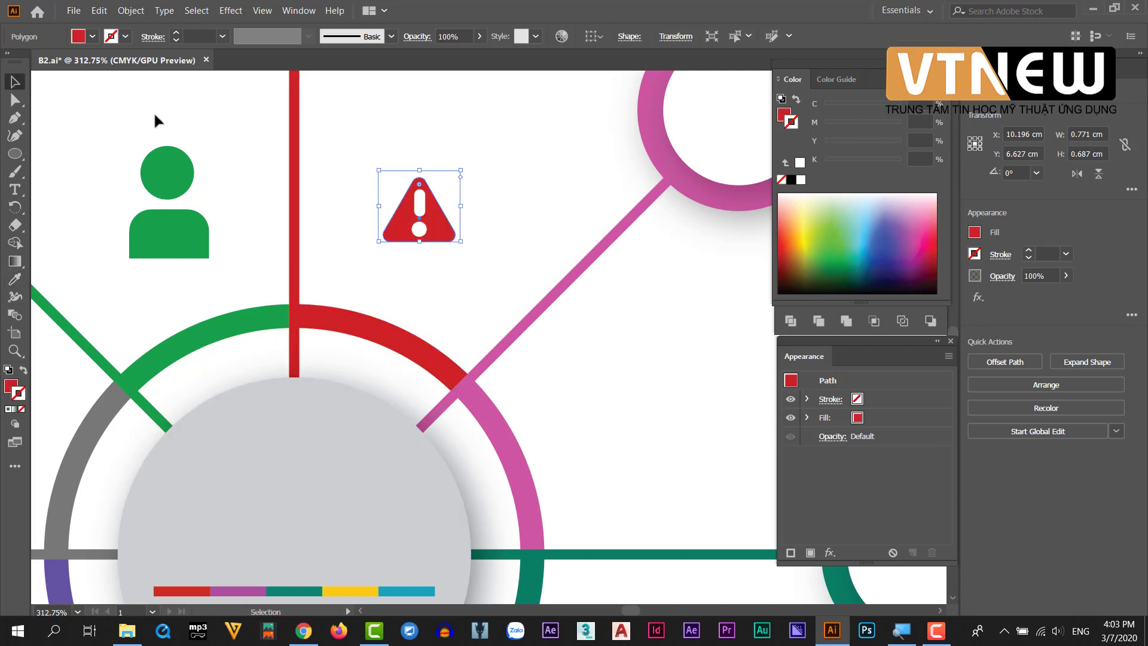
left_click(155, 120)
key("ctrl+0")
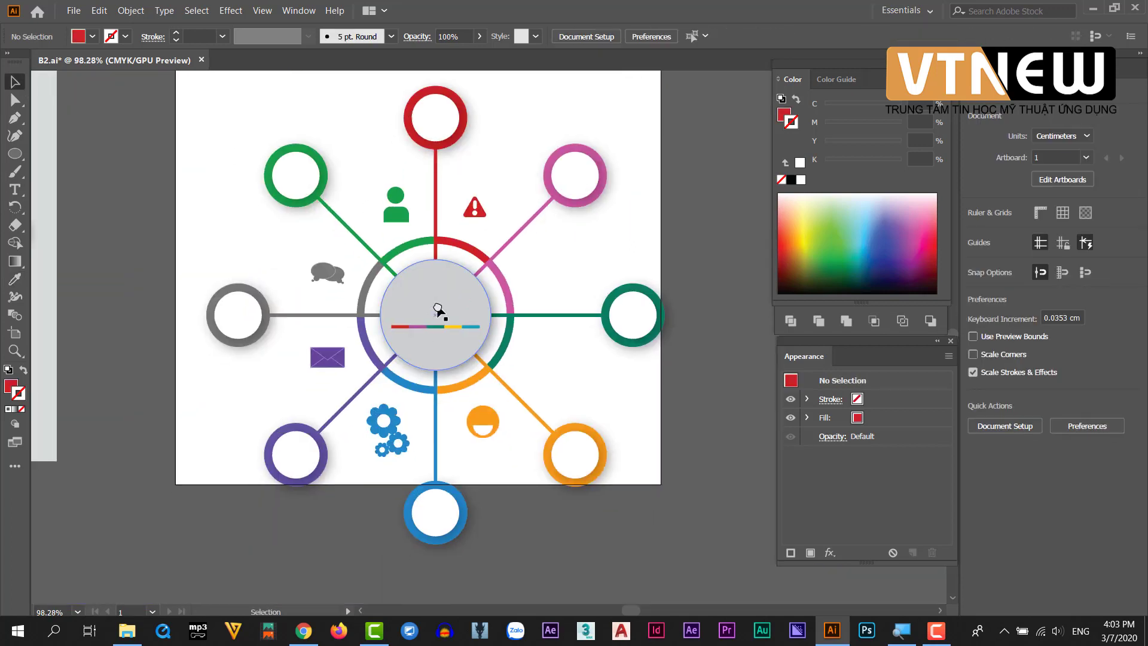
Zoom in on circle 1 of the reference, then return to the working diagram
left_click_drag(282, 328, 565, 332)
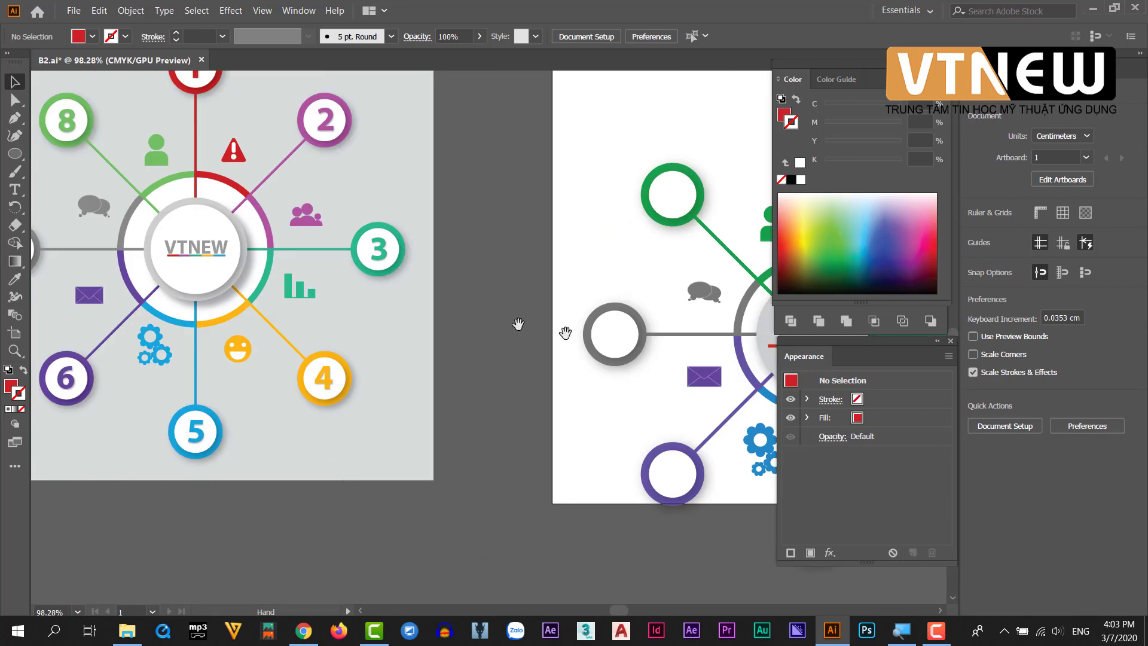
key("z")
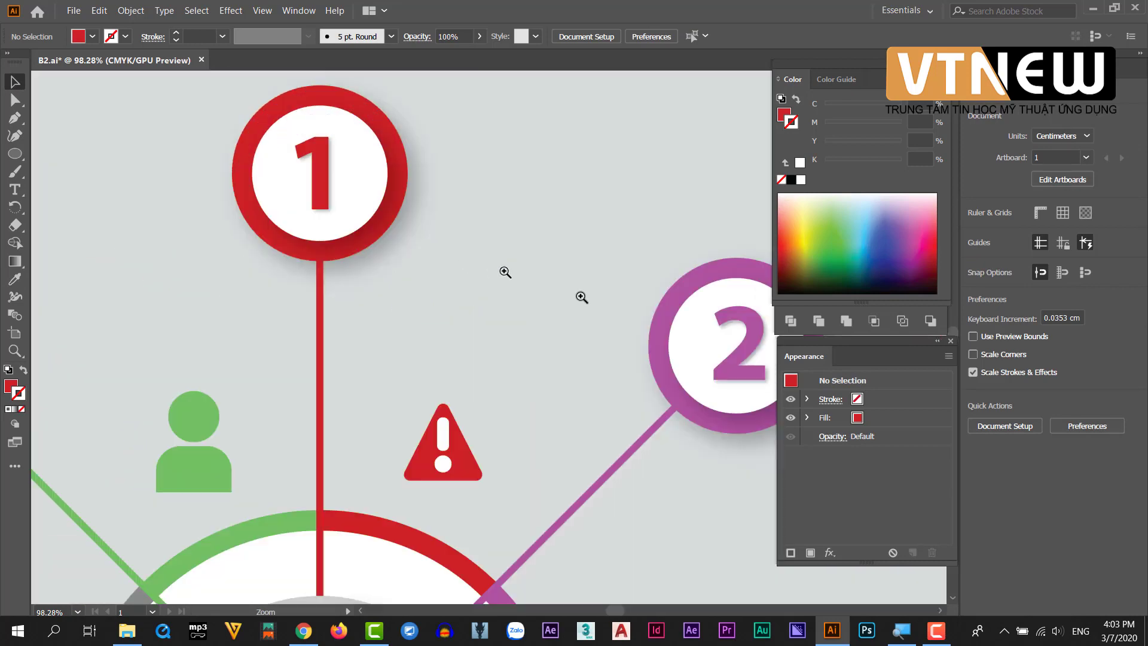
left_click_drag(285, 130, 506, 276)
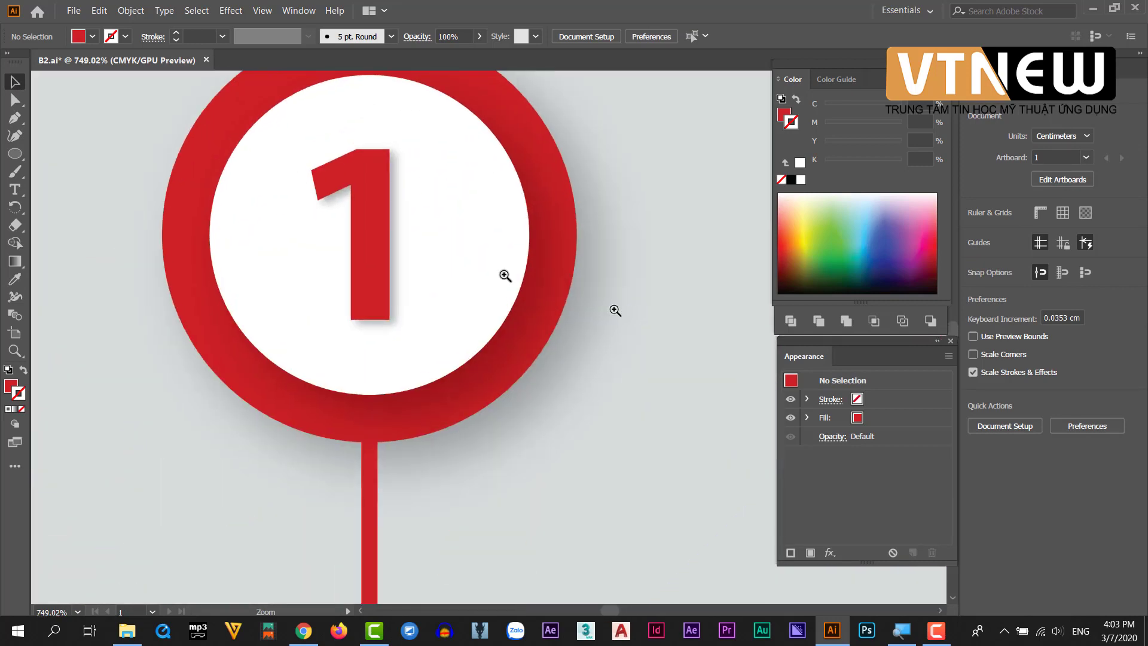
scroll(547, 327, "down", 5)
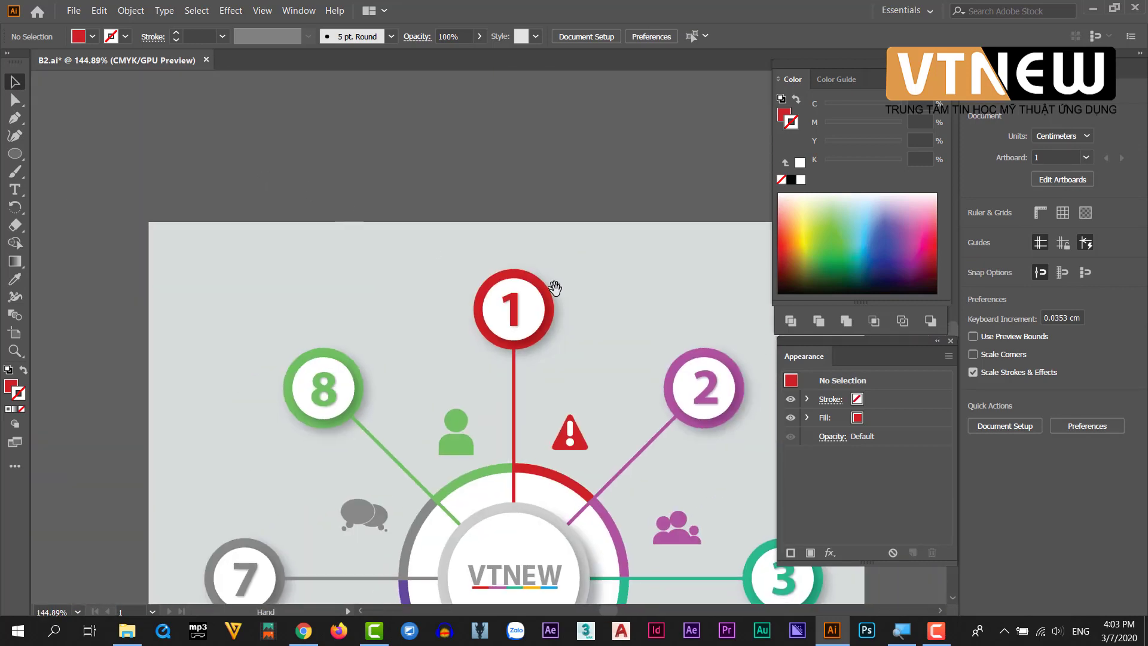
left_click_drag(569, 301, 132, 193)
left_click_drag(682, 262, 398, 261)
left_click_drag(581, 312, 385, 220)
scroll(384, 220, "up", 2)
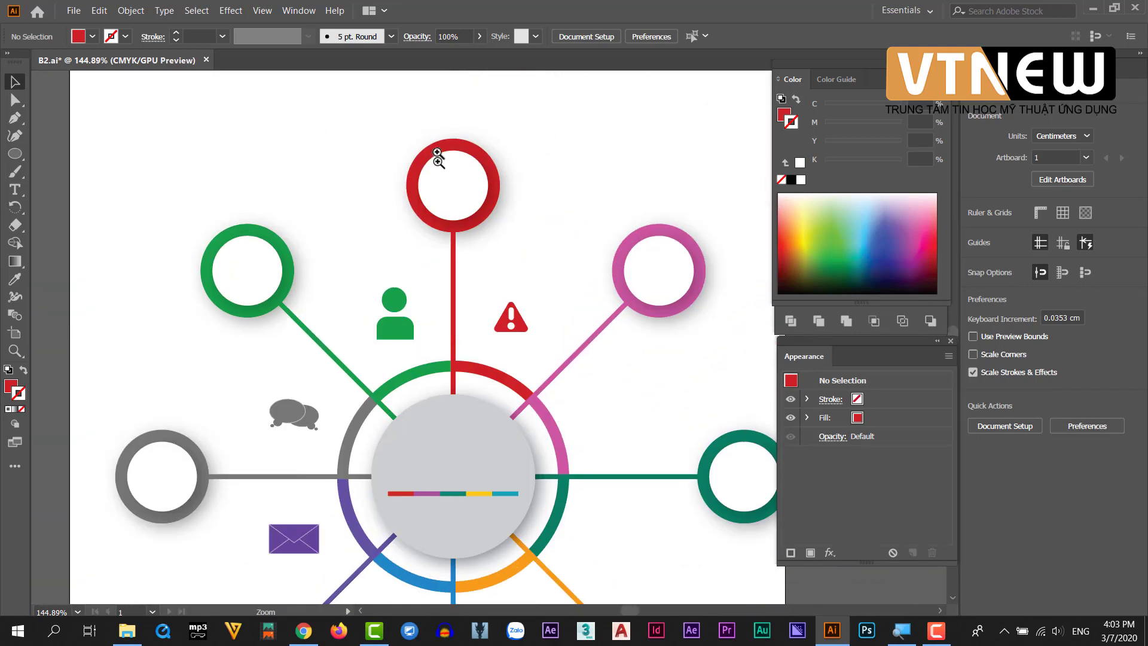
scroll(436, 159, "up", 2)
Add a point text '1' with the Type tool and make it Bold
left_click(11, 157)
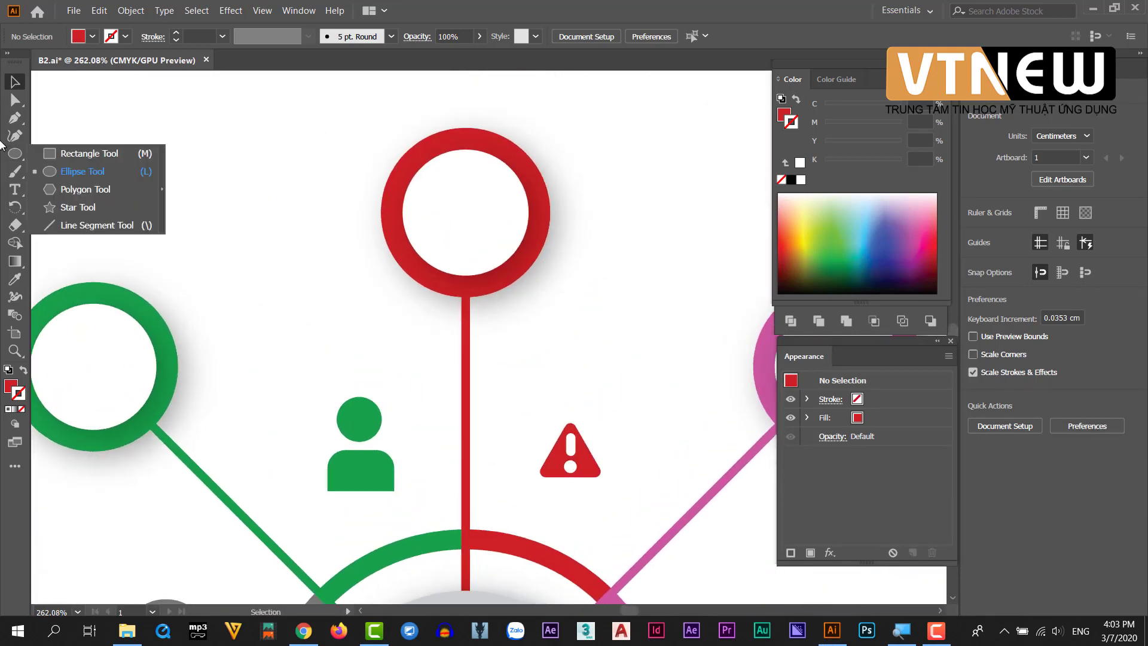
left_click_drag(15, 190, 83, 196)
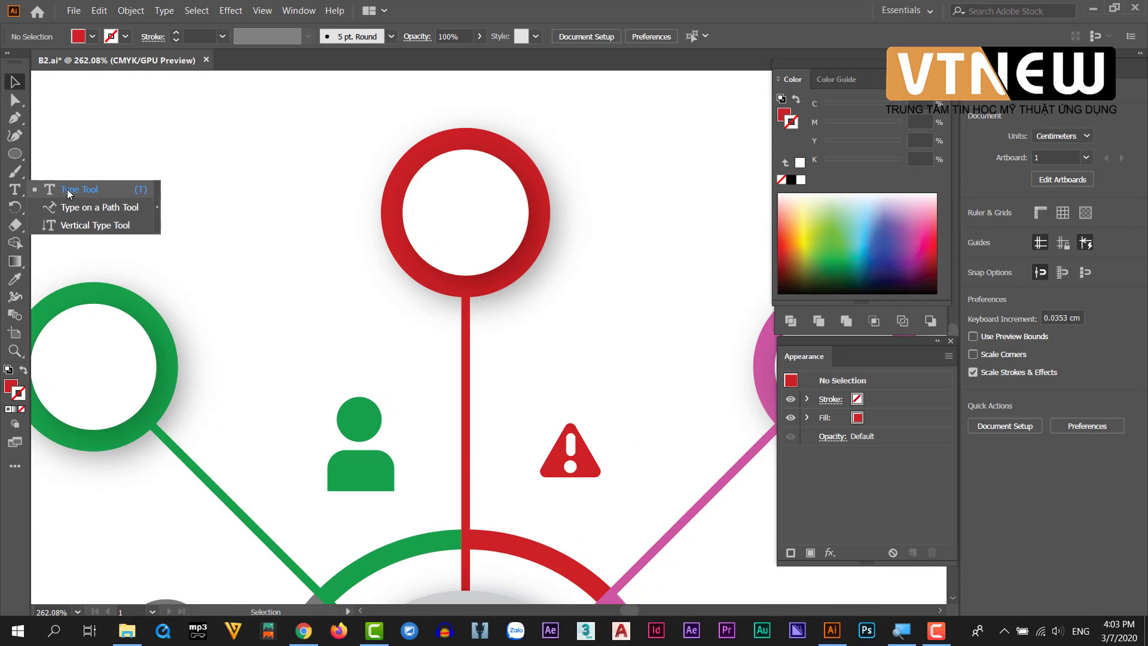
left_click(197, 174)
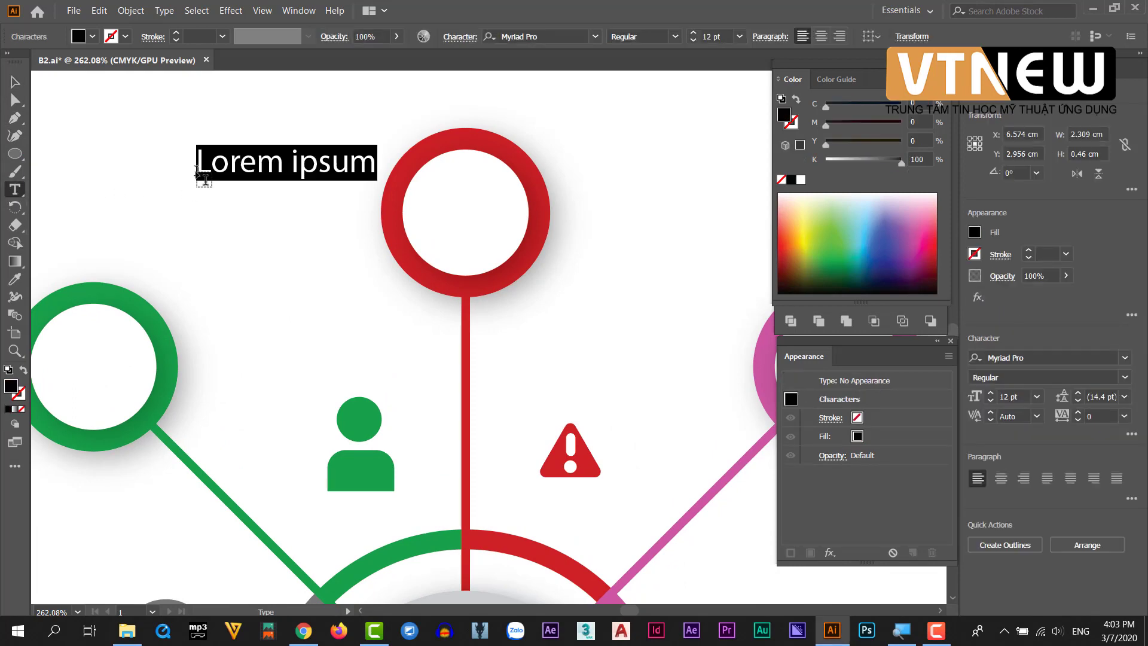
type("1")
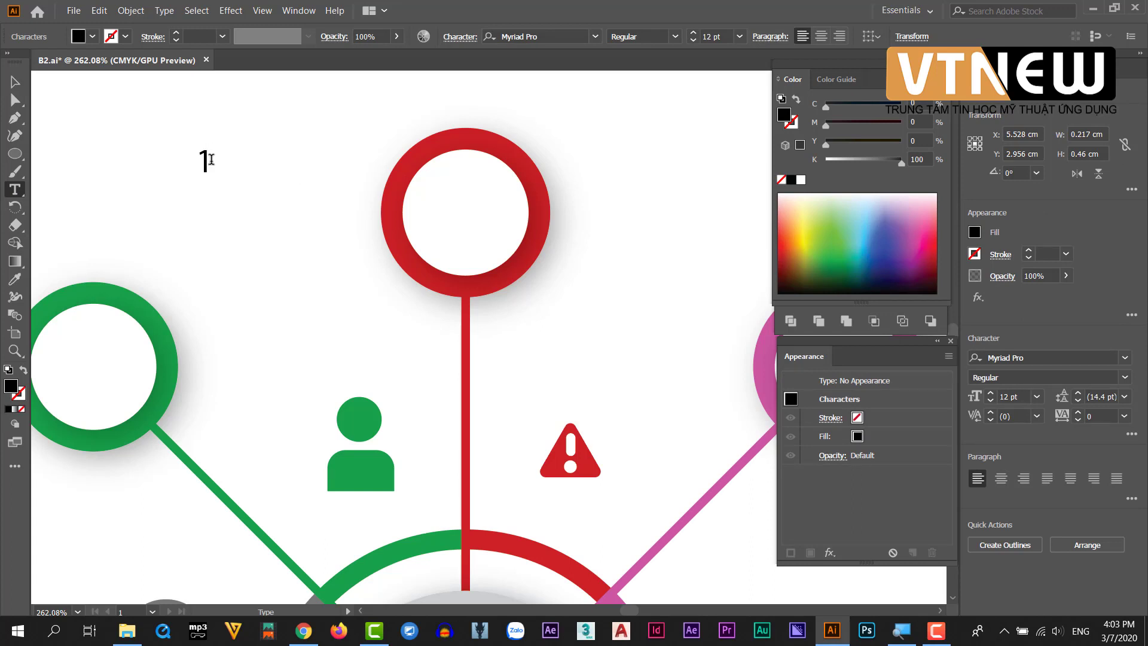
left_click_drag(211, 159, 143, 161)
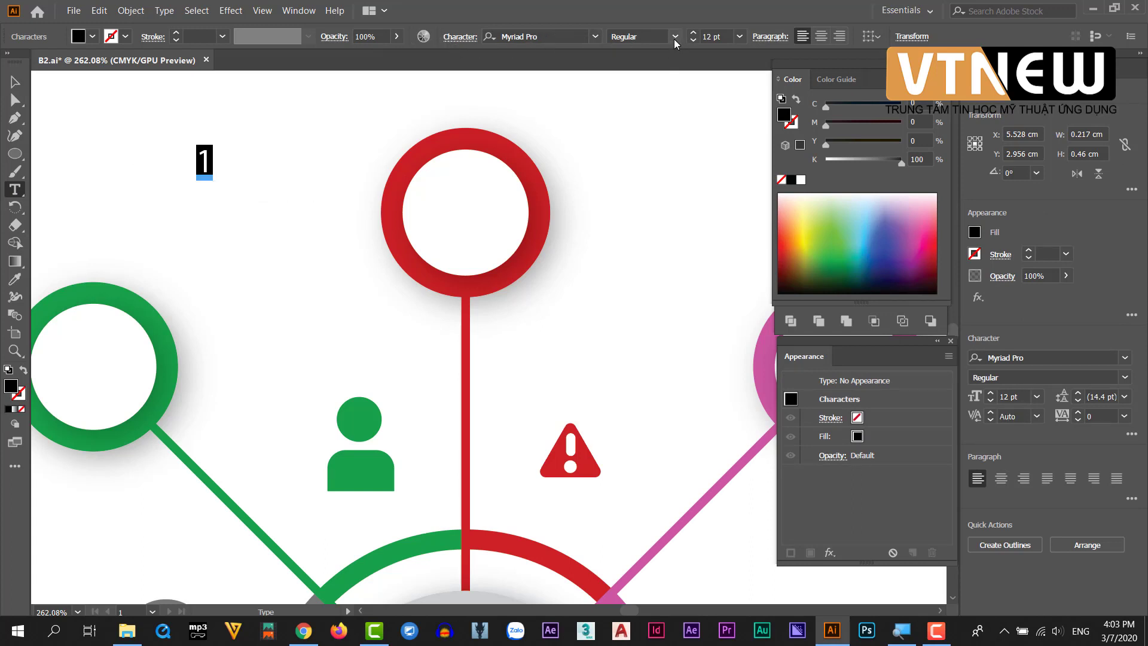
left_click(674, 39)
left_click(643, 185)
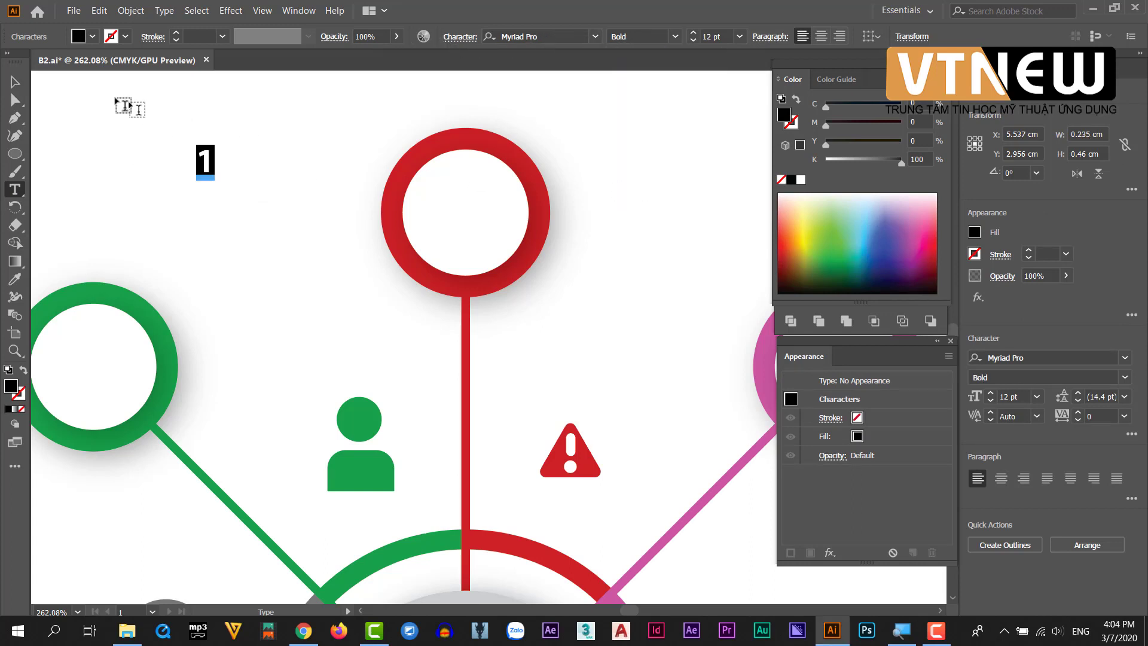
key("Escape")
left_click(211, 162)
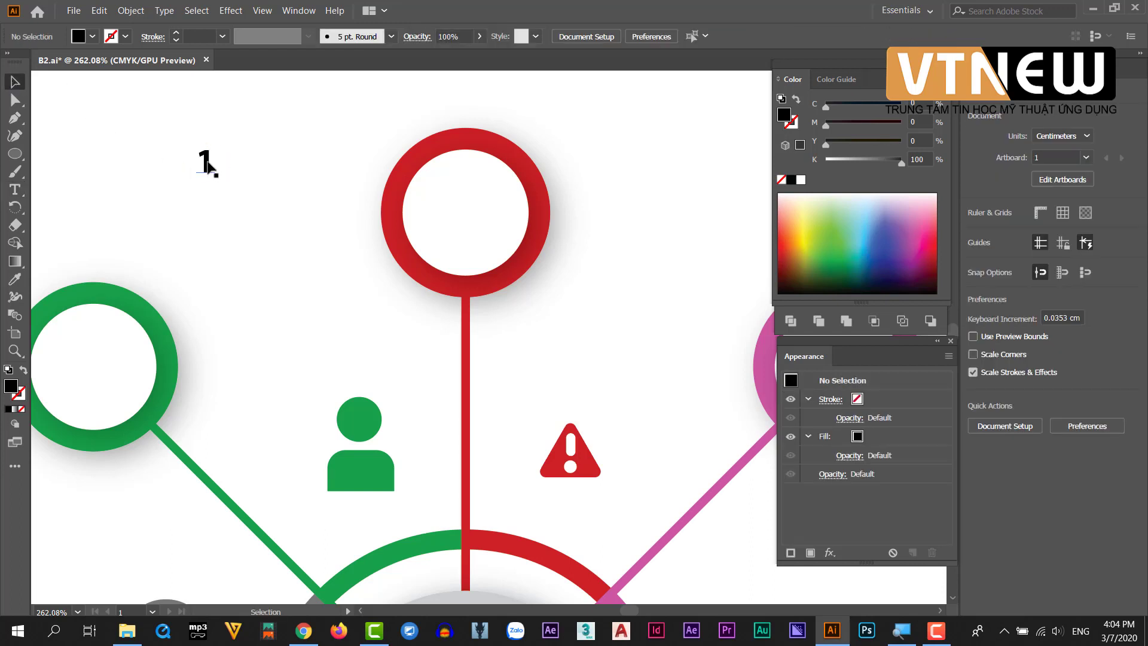
Move the 1 into the top circle, enlarge it to 38.89 pt, and color it red
mouse_move(206, 165)
left_mouse_down()
mouse_move(436, 185)
mouse_move(469, 217)
left_mouse_up()
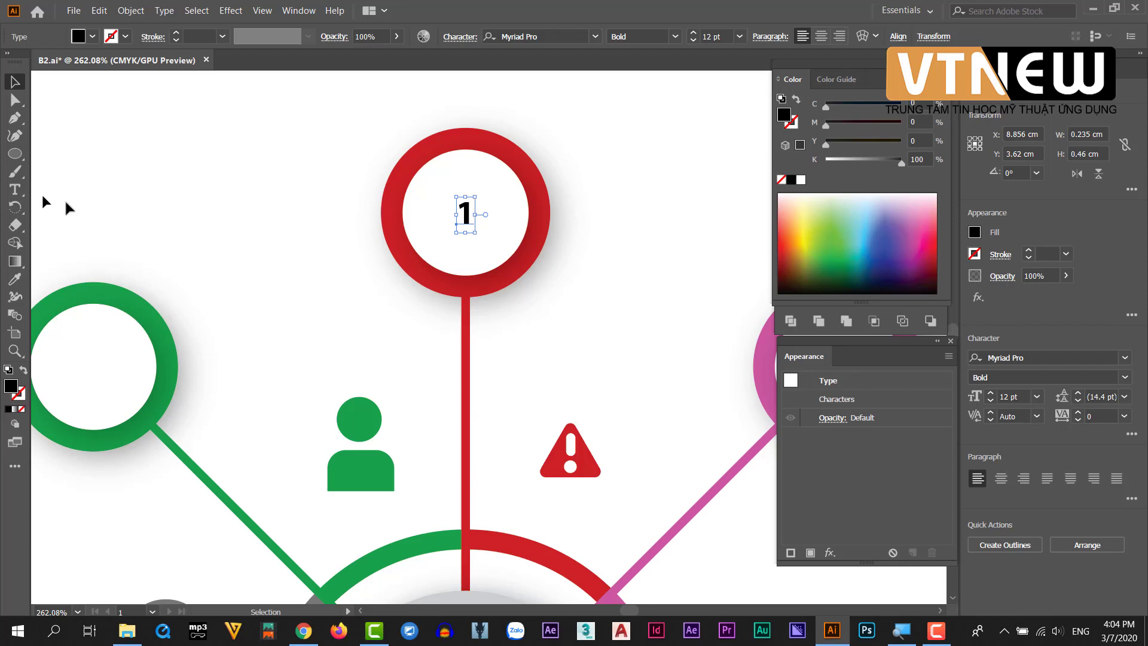
left_click_drag(479, 196, 561, 157)
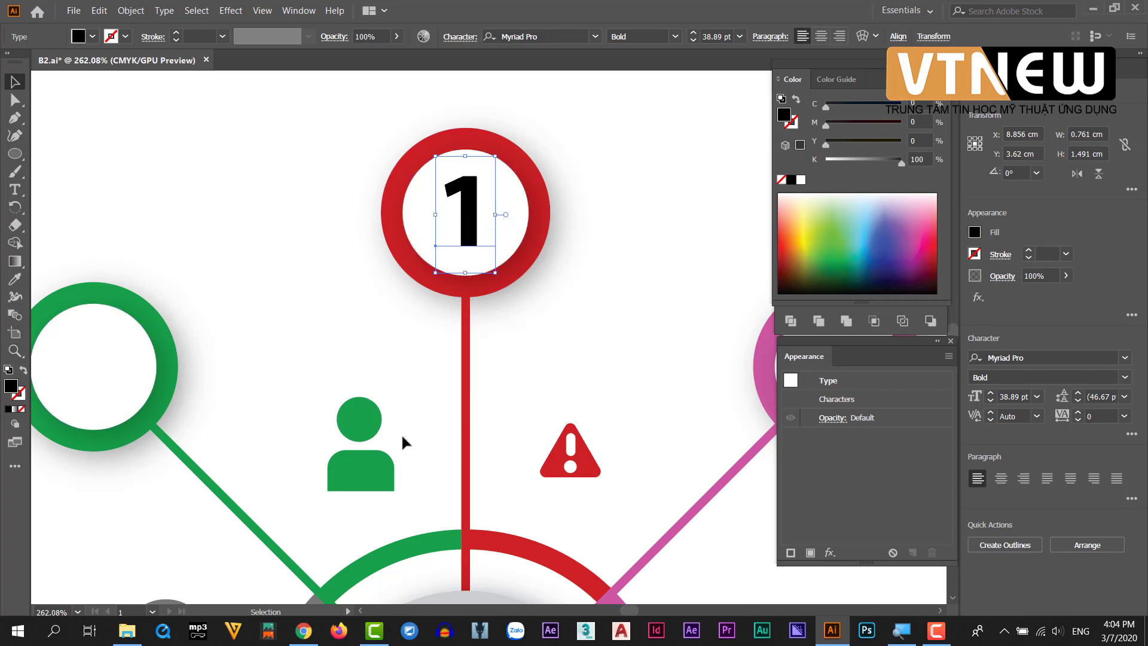
key("i")
left_click(505, 536)
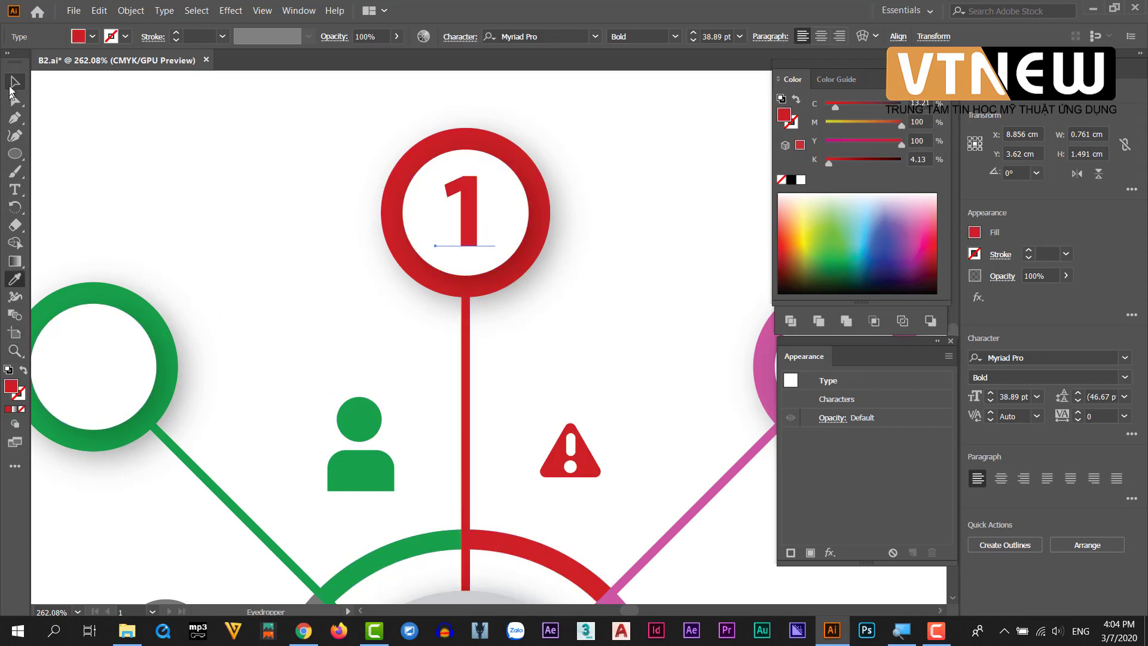
left_click(12, 84)
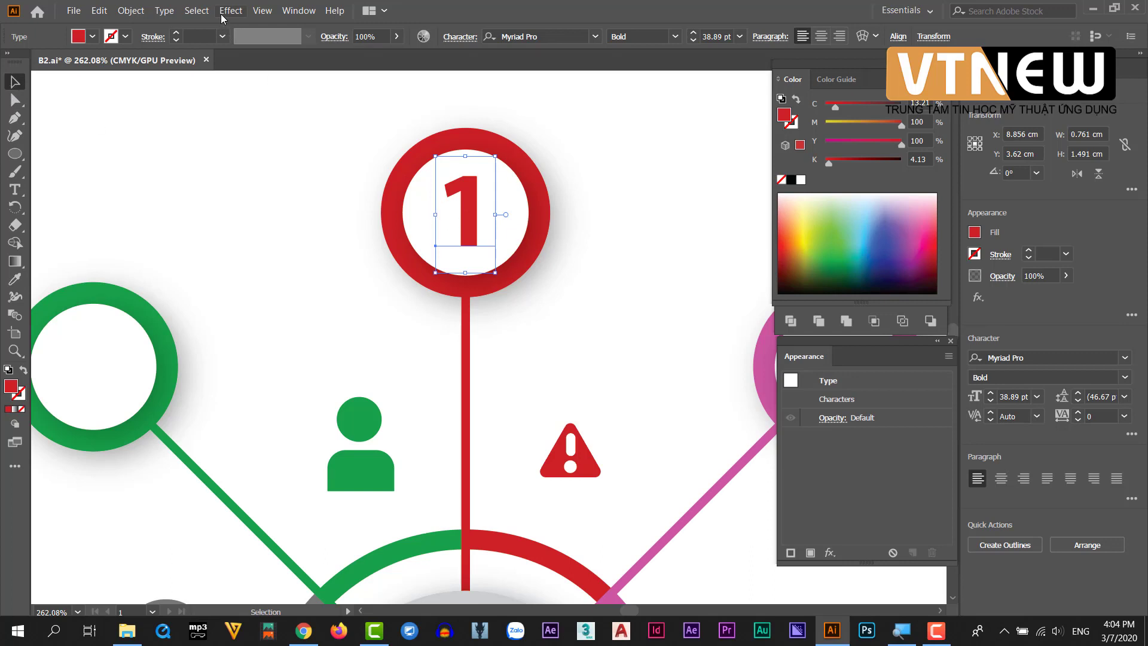
Add a drop shadow to the red '1' with 0.02 cm X and Y offsets and 30% opacity
left_click(223, 13)
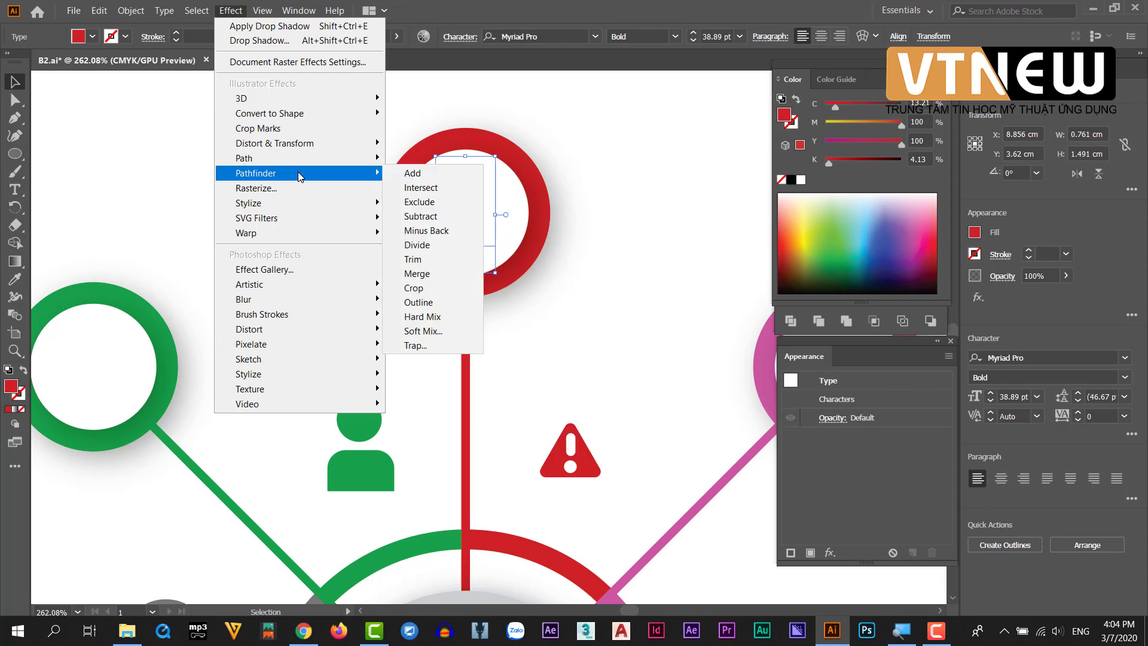
mouse_move(249, 203)
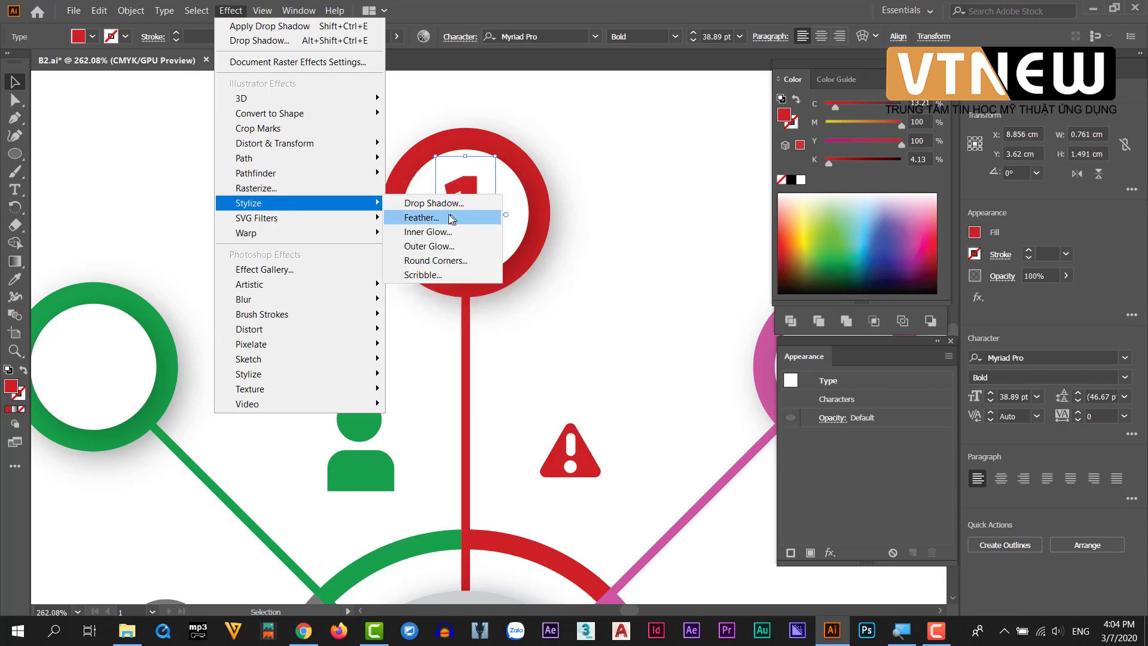
left_click(442, 204)
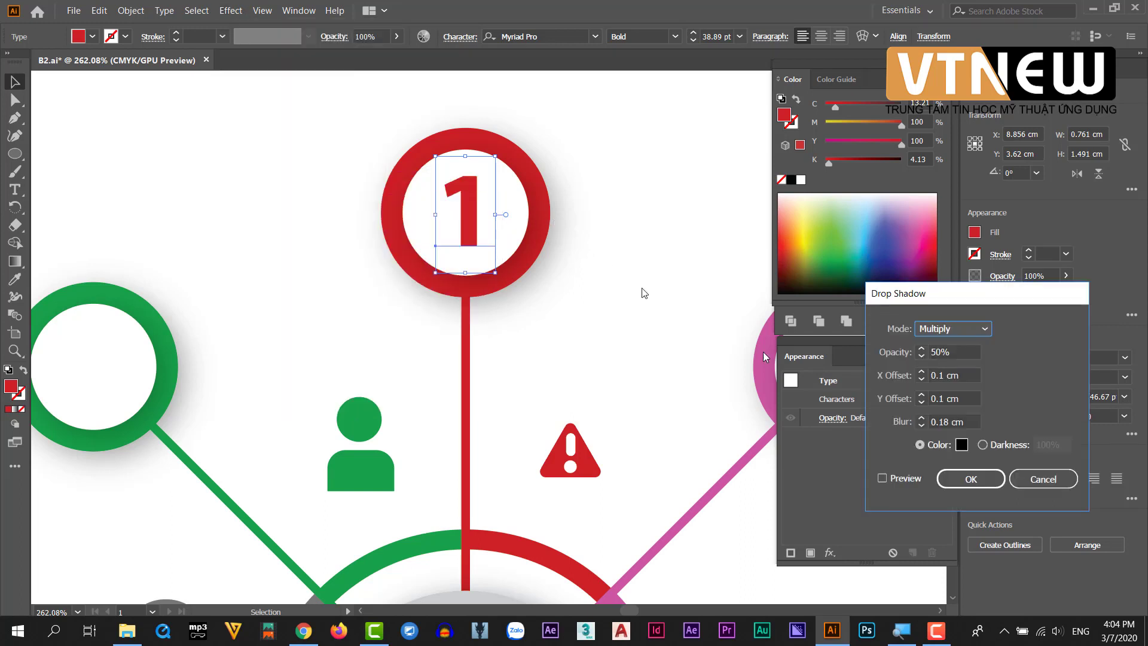
left_click(881, 478)
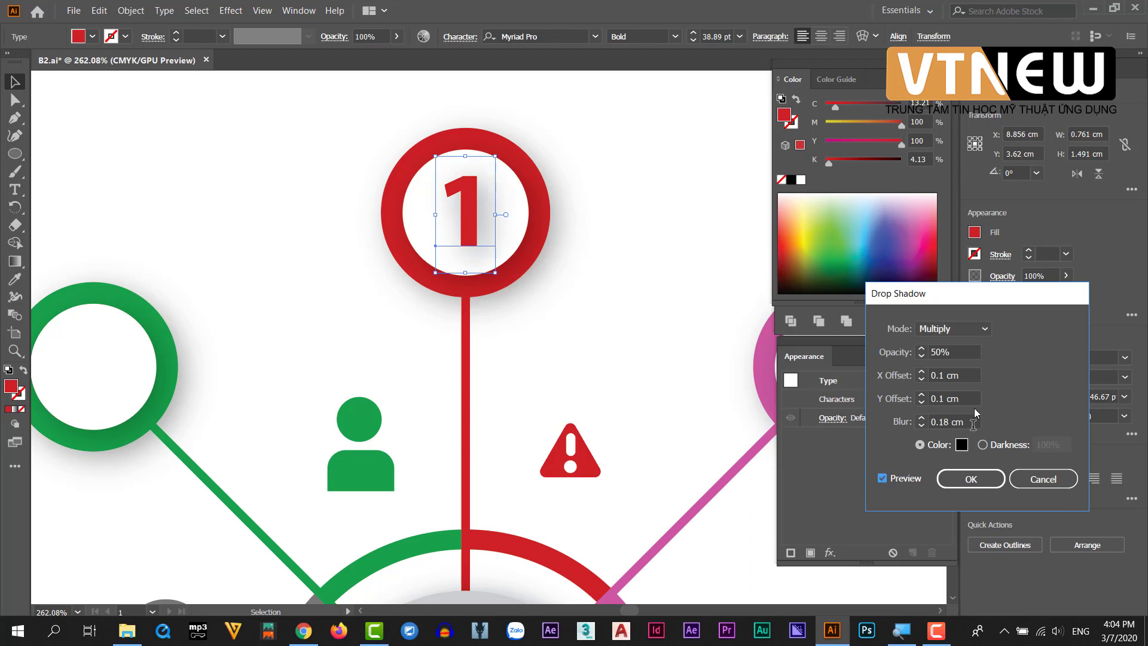
left_click(964, 376)
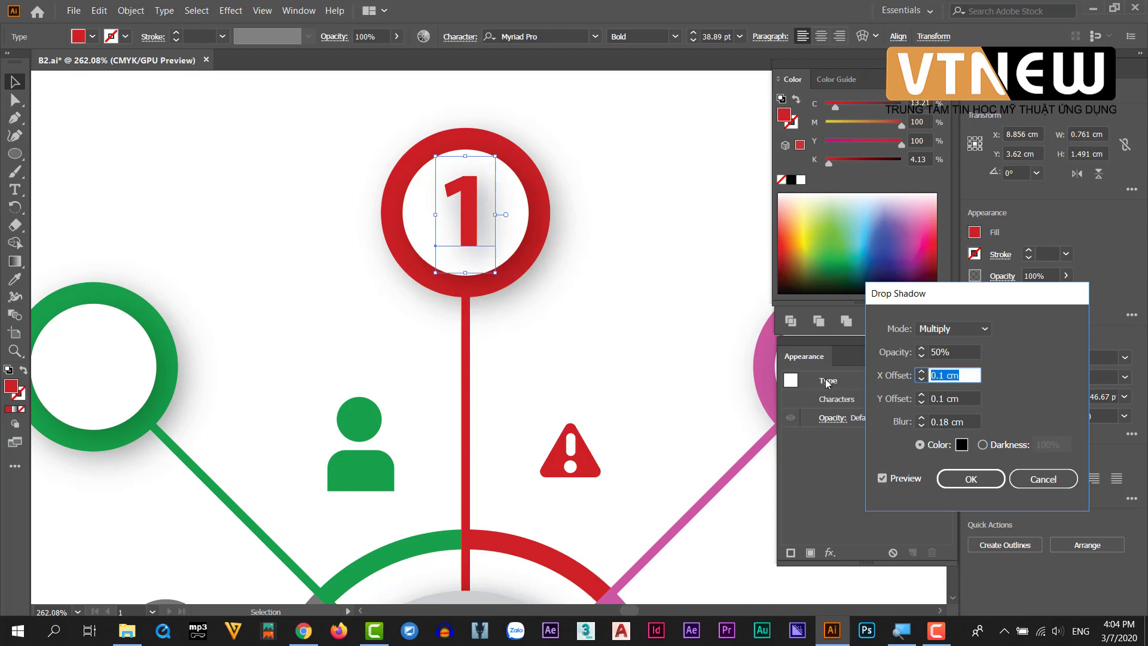
type("0.02")
key("Tab")
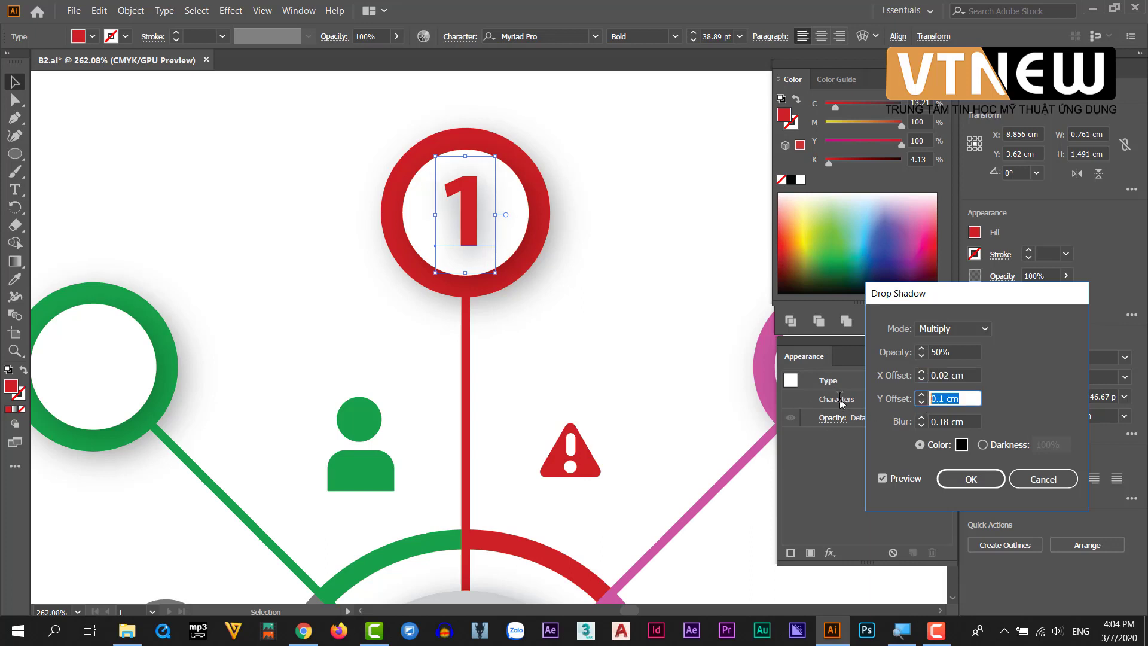
type("02")
left_click(965, 353)
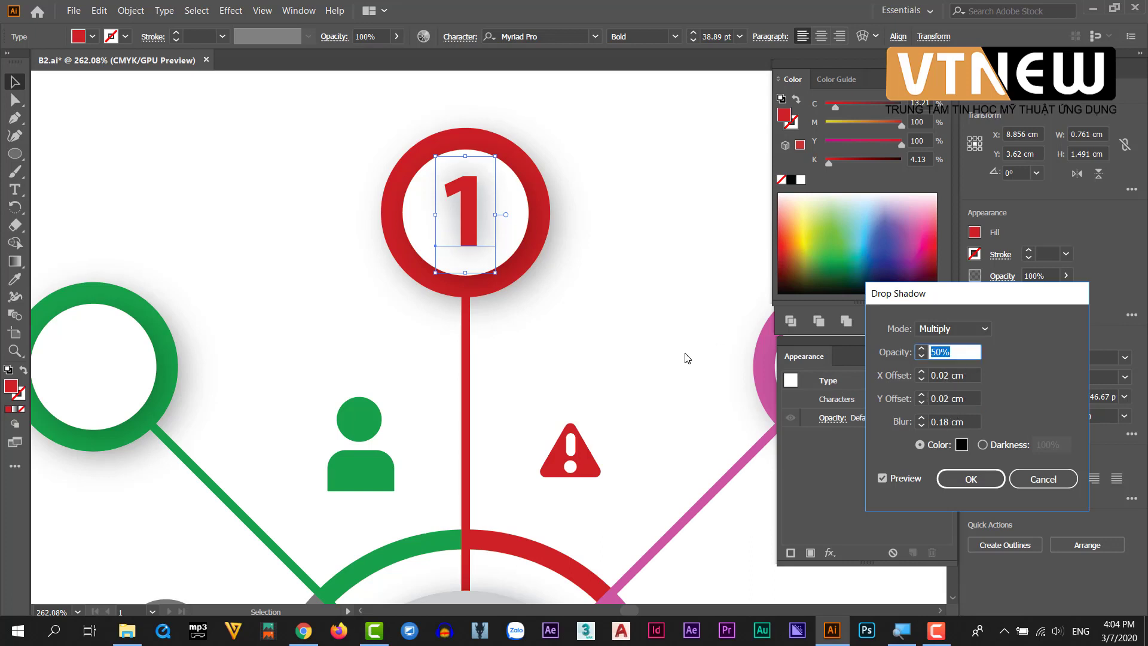
type("30")
left_click(969, 488)
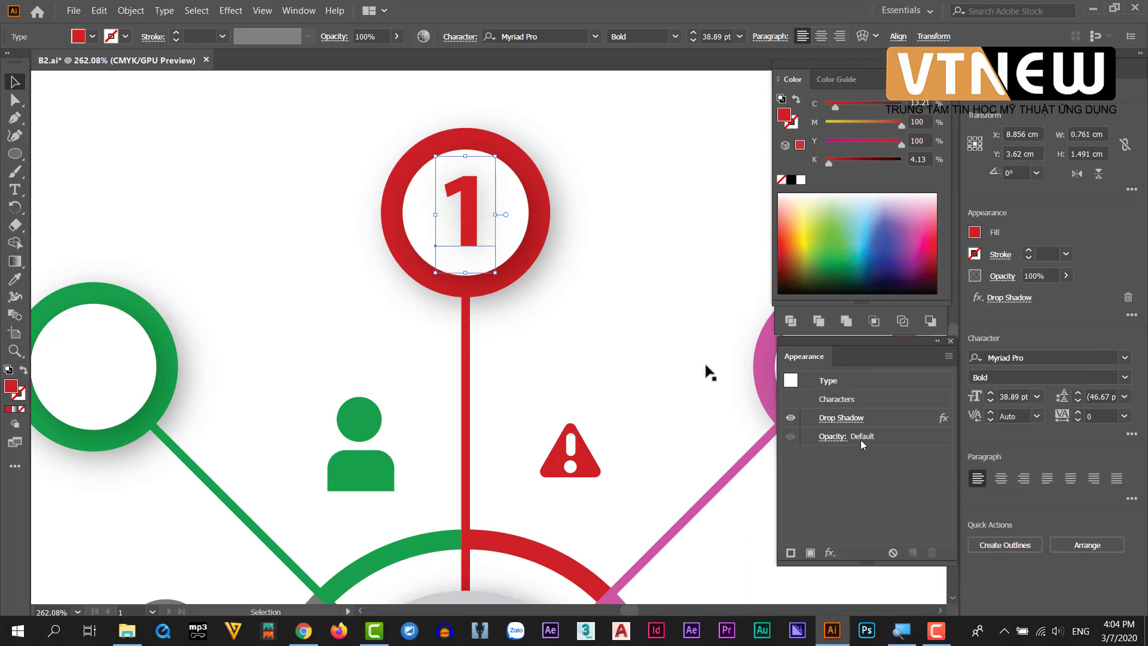
Zoom in closely on the top spoke circle and select the red '1'
left_click(583, 288)
left_click(428, 251, "ctrl+alt")
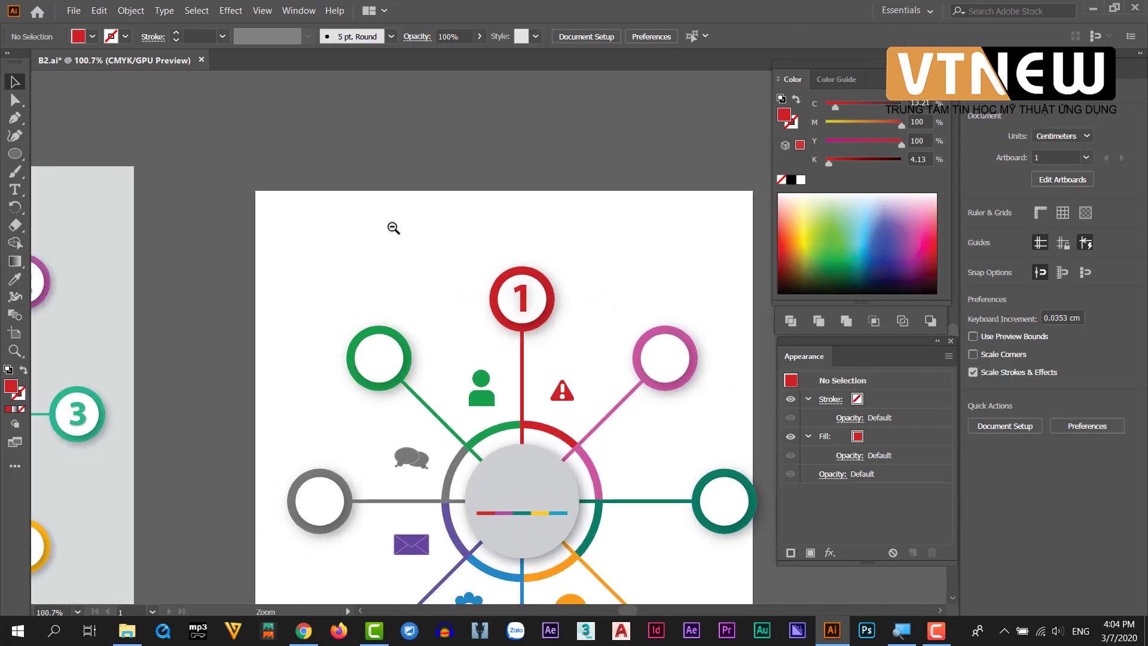
left_click(474, 267, "alt")
left_click_drag(474, 267, 638, 353)
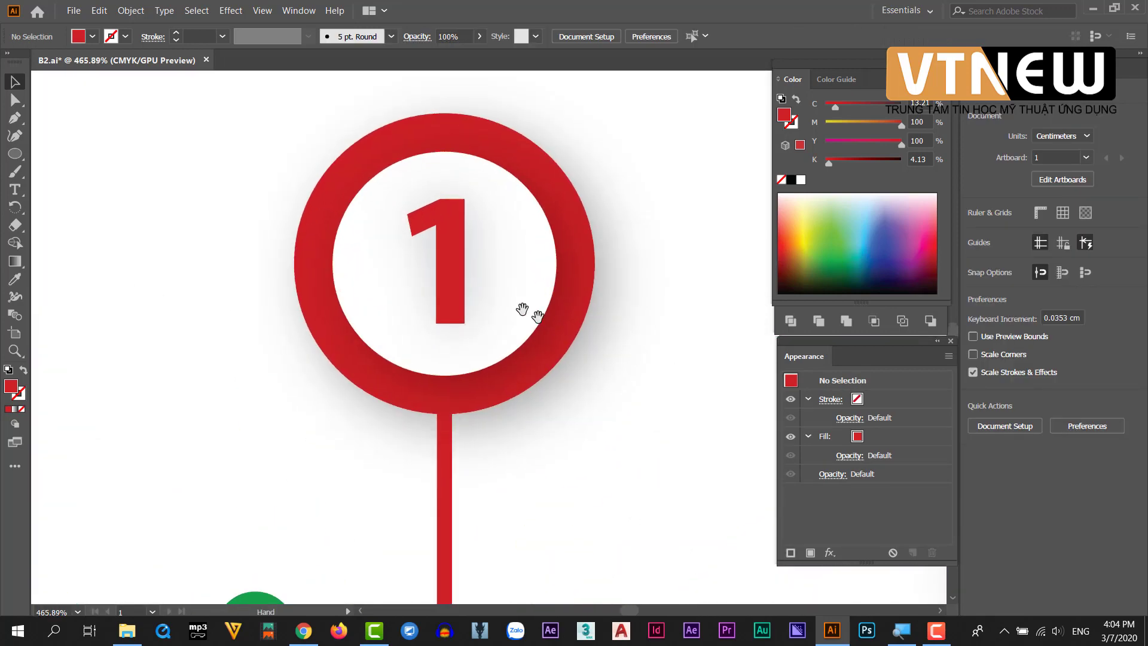
left_click(453, 239)
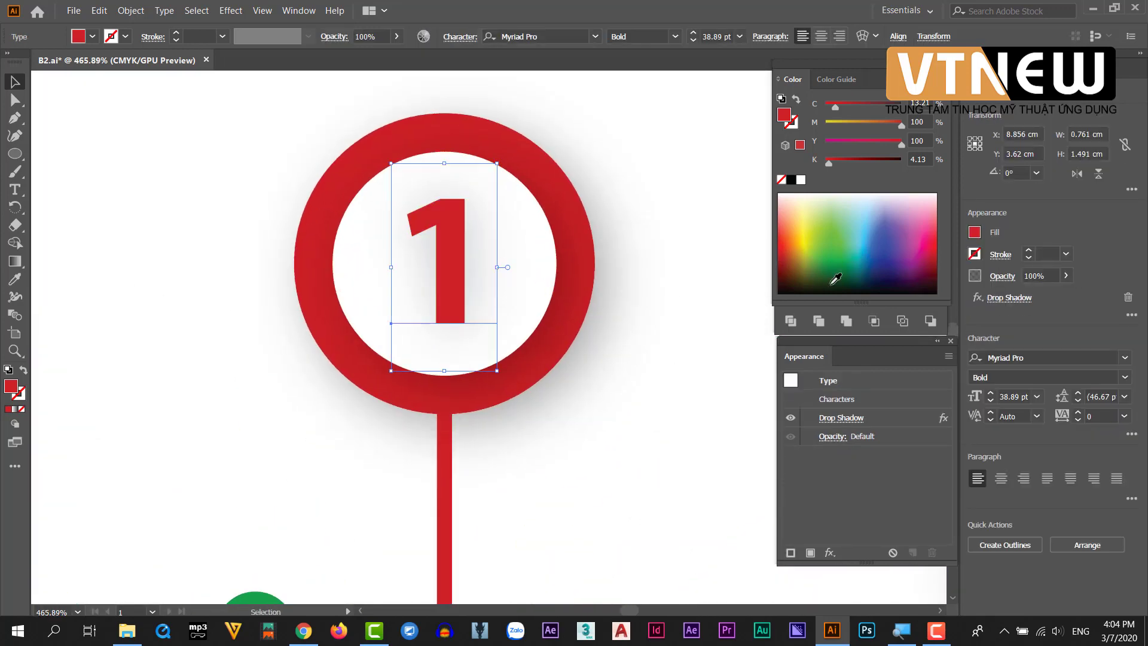
Increase the '1' drop shadow's X and Y offsets, apply, and inspect the result
left_click(859, 418)
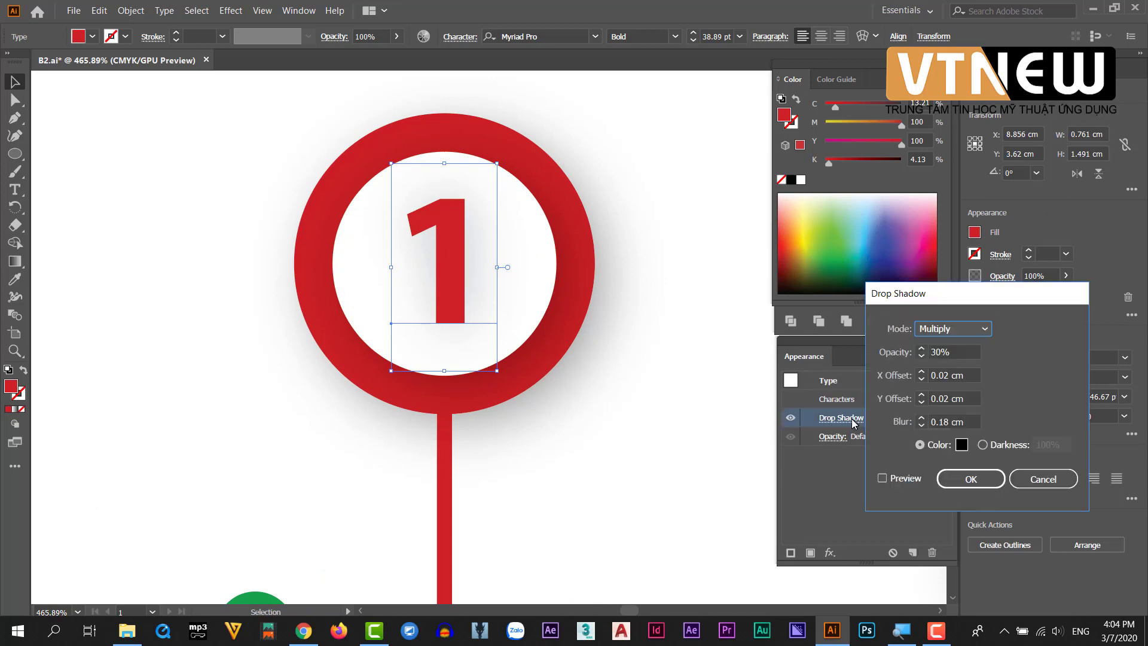
left_click(950, 374)
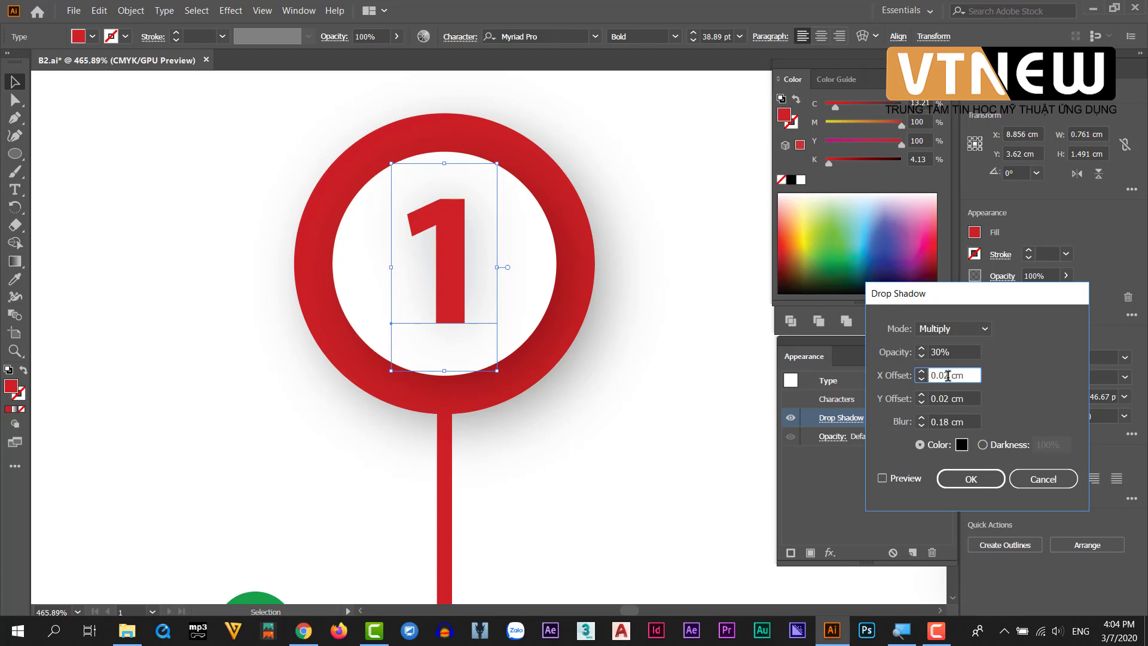
type("1")
double_click(940, 399)
type("0.1")
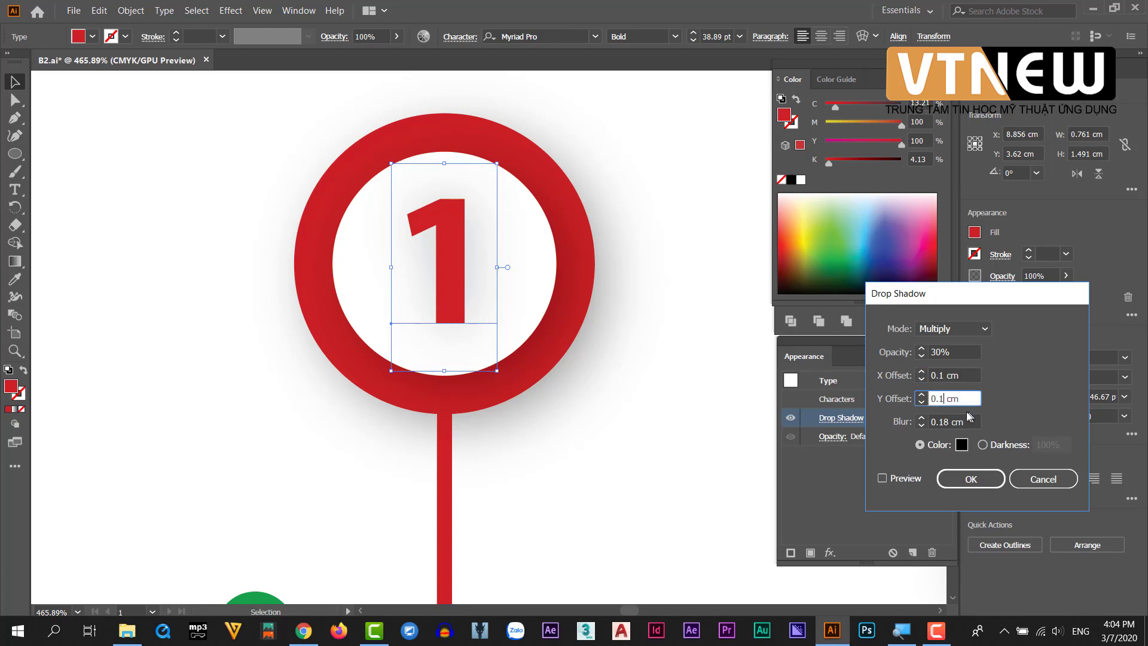
left_click(957, 487)
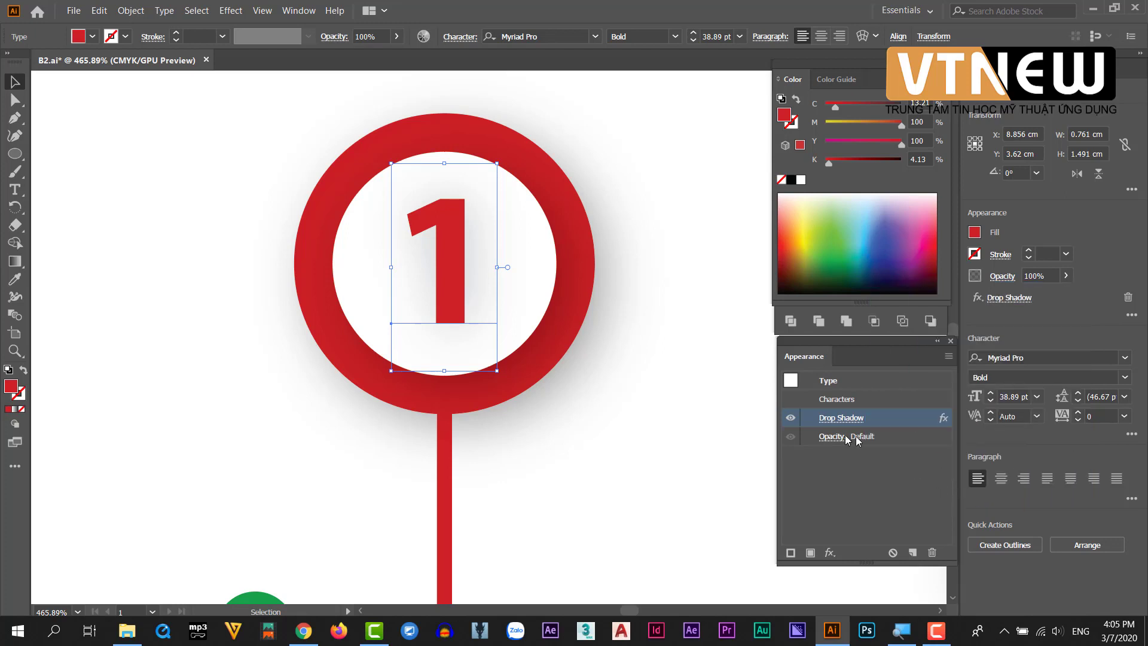
left_click(661, 397)
scroll(607, 379, "down", 2)
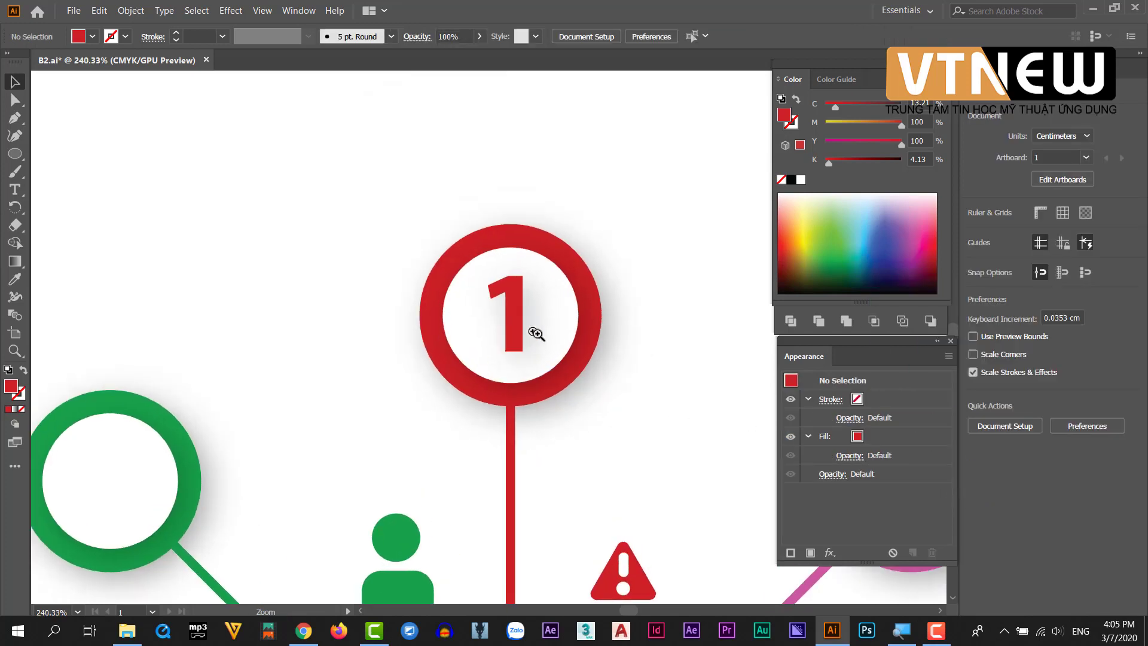
Reopen the '1' drop shadow settings to set both offsets to 0.2 cm
left_click(504, 284)
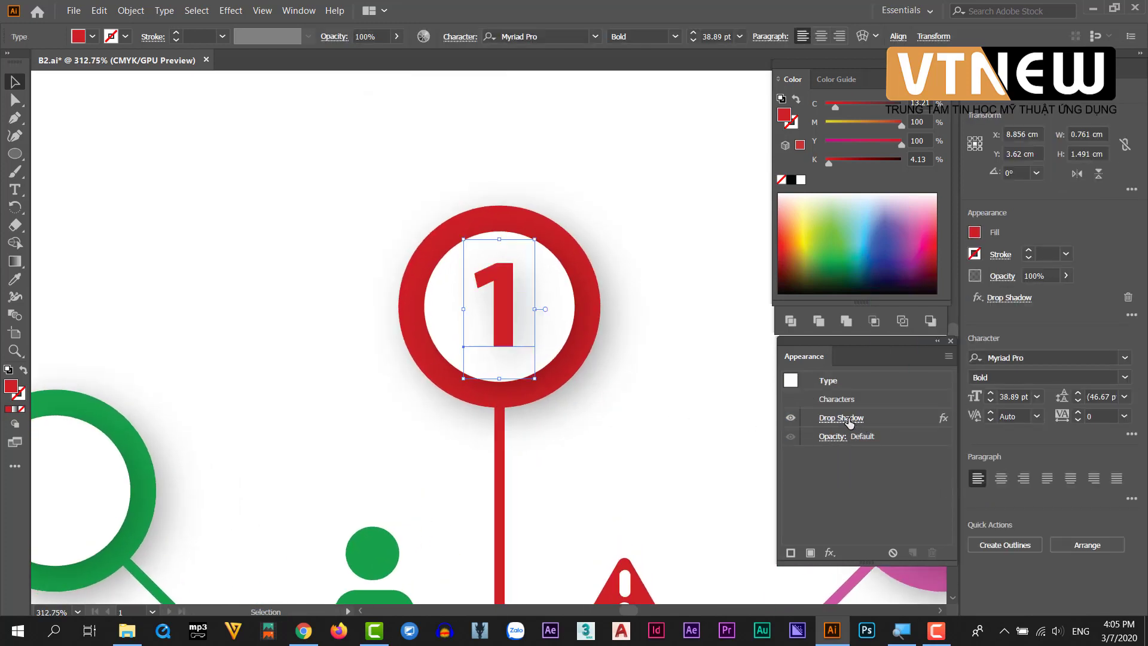
left_click(848, 418)
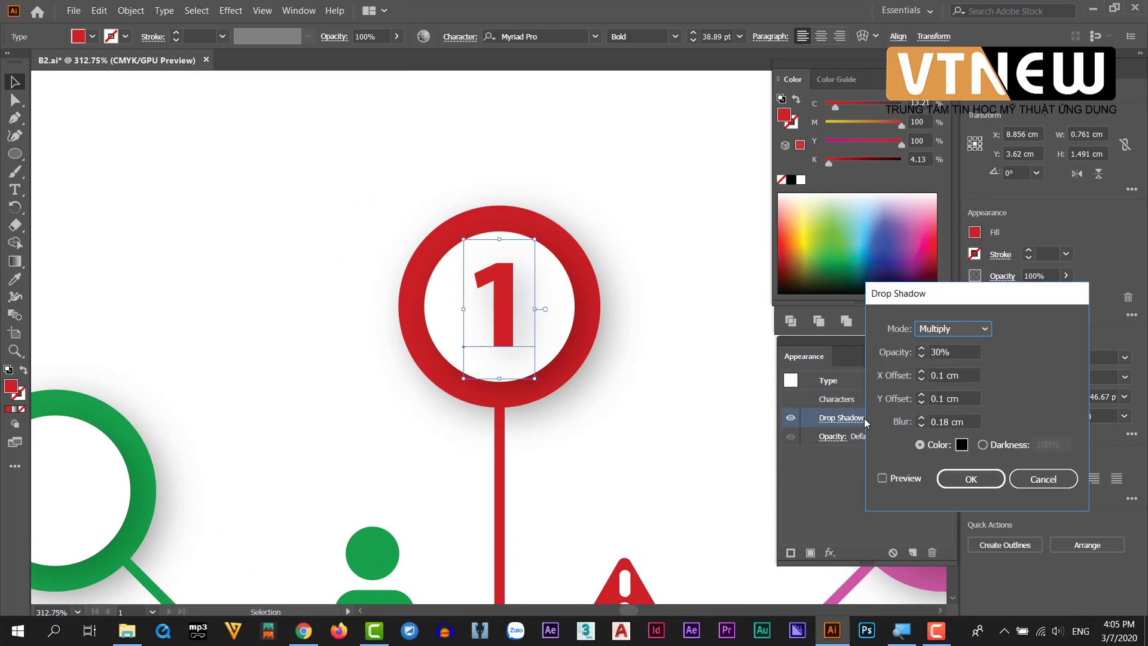
left_click(940, 374)
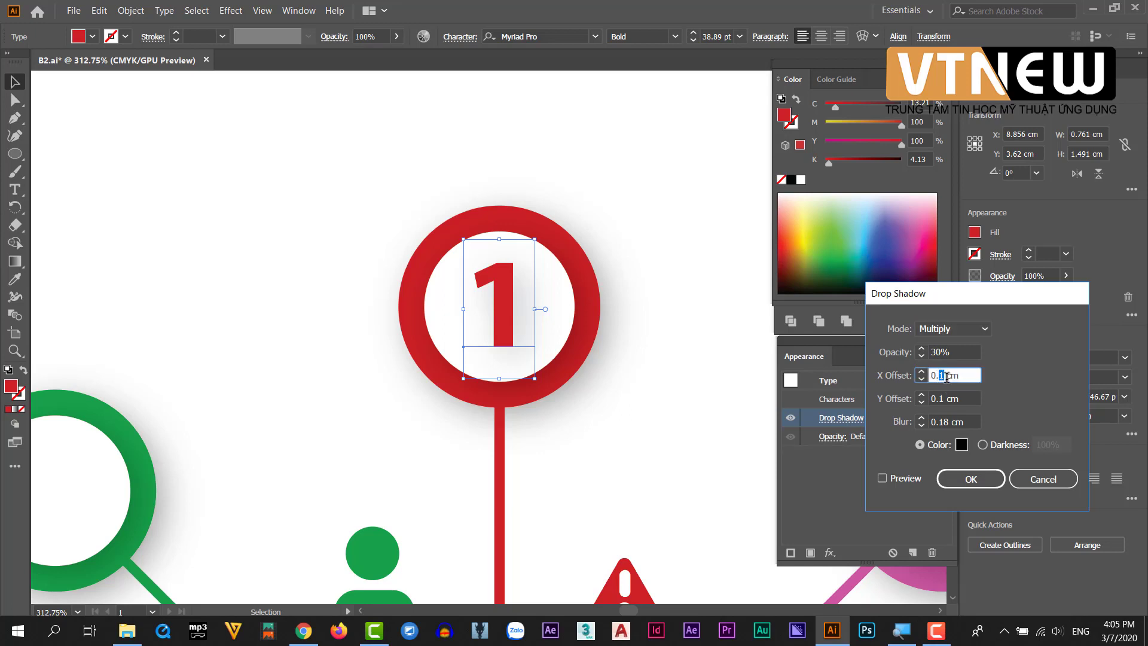
left_click(942, 397)
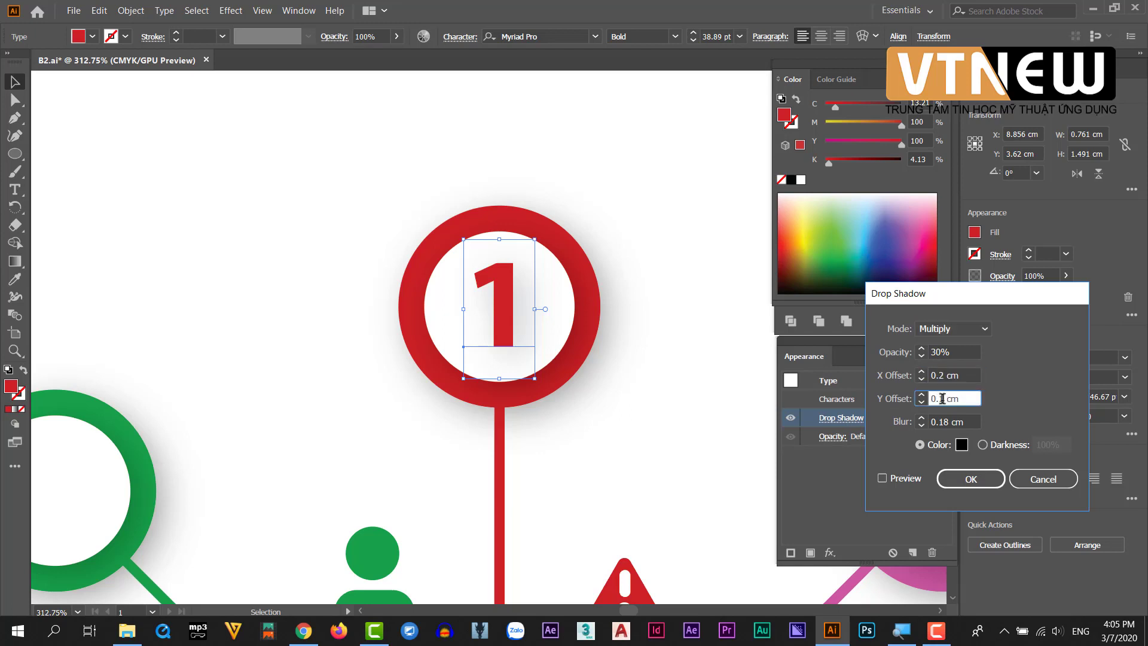
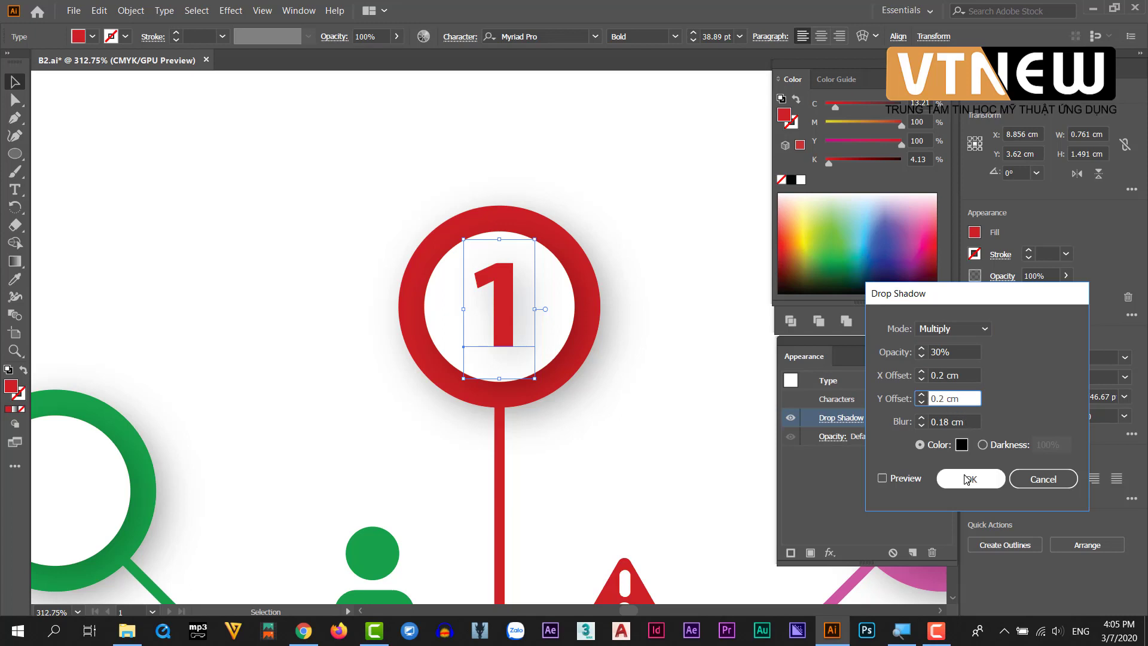
Set the number 1's drop shadow blur to 0.1 cm
left_click(947, 423)
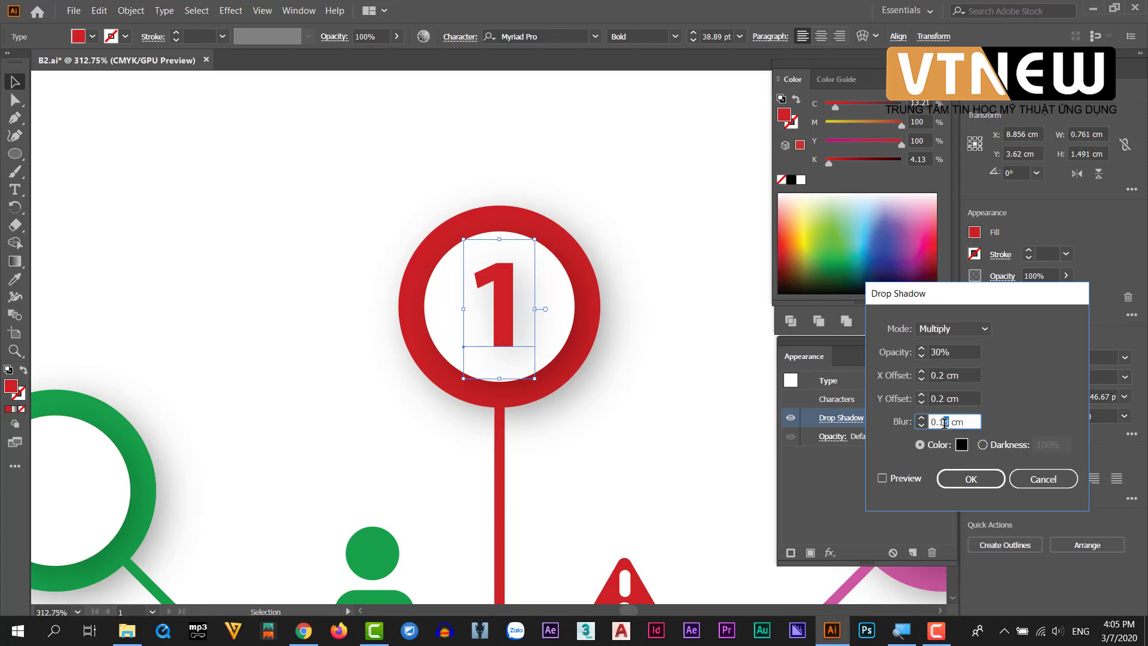
type("0.1")
left_click(978, 482)
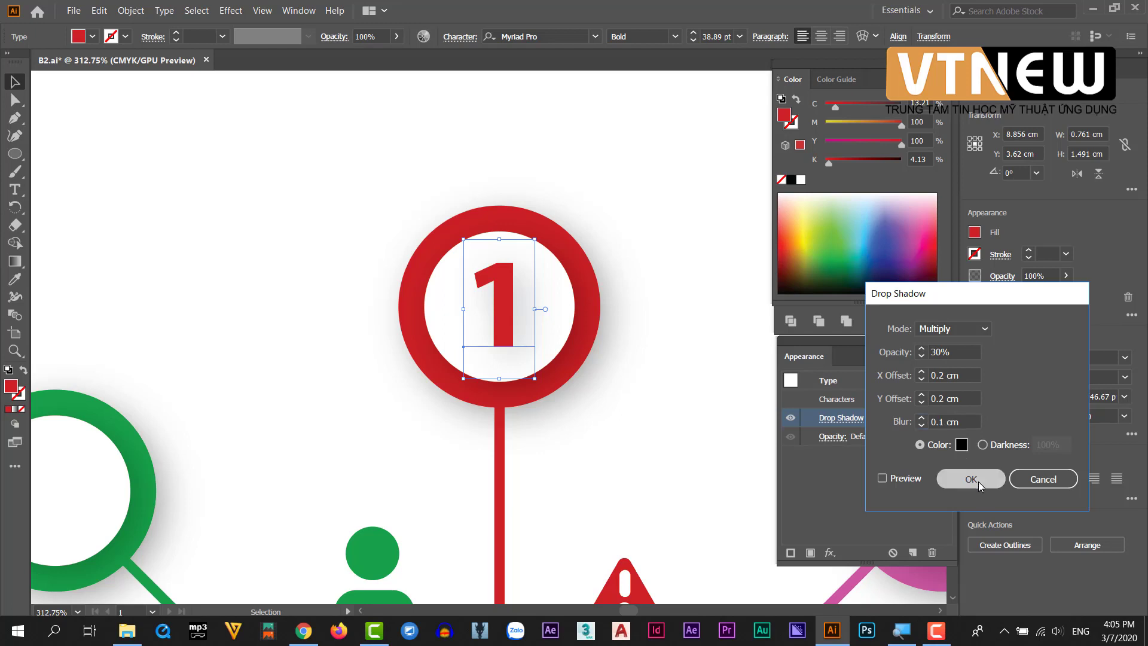
left_click(664, 400)
scroll(578, 359, "down", 1)
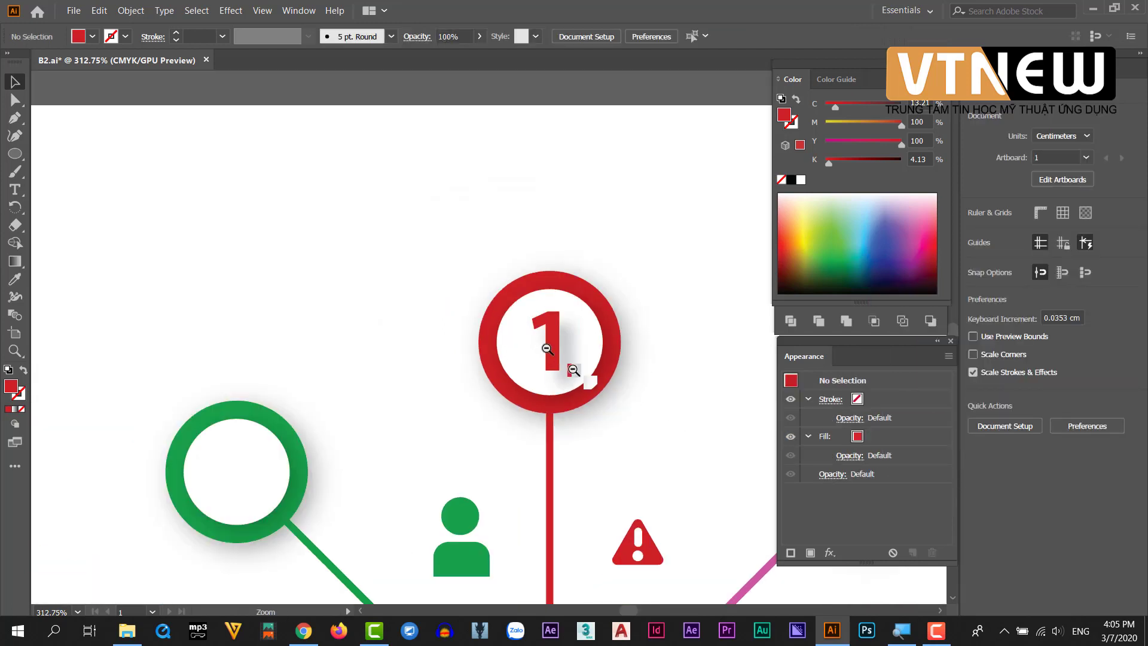
scroll(712, 436, "up", 1)
scroll(462, 280, "up", 2)
Change the number 1's drop shadow X and Y offsets to 0.1 cm
left_click(864, 417)
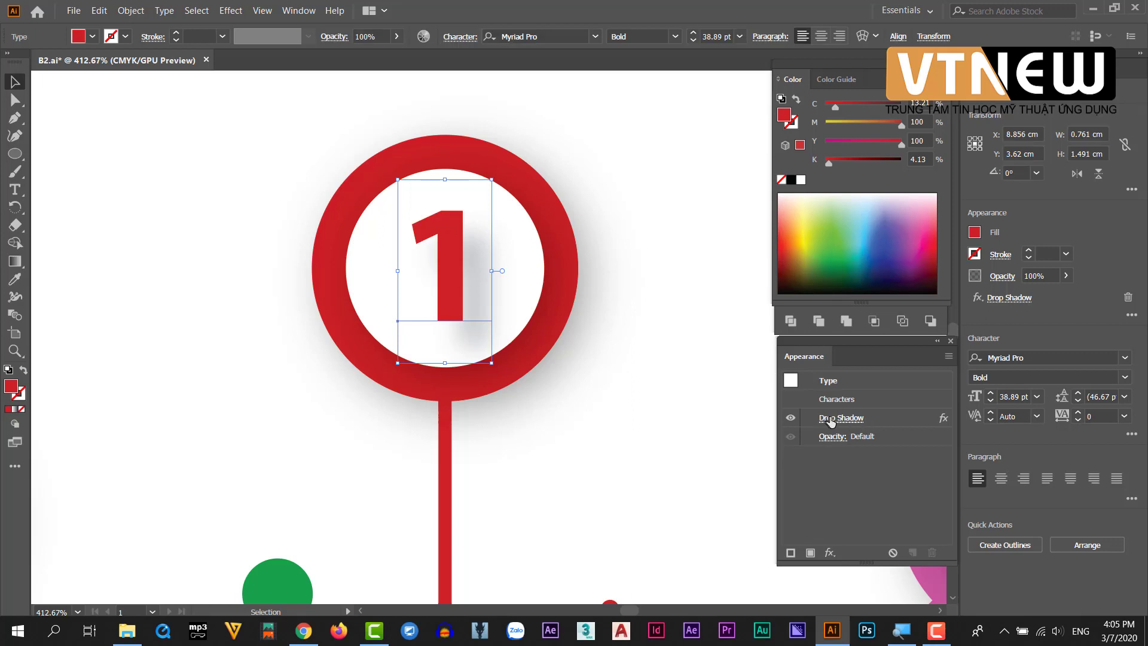
left_click(944, 397)
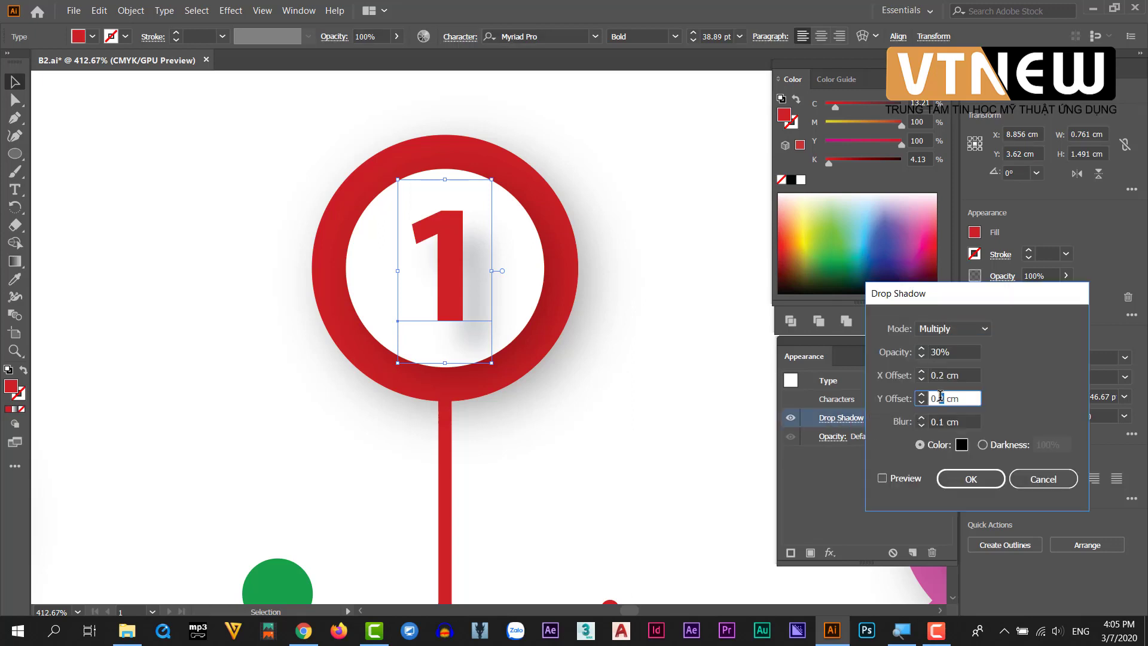
left_click(943, 375)
type("0.1")
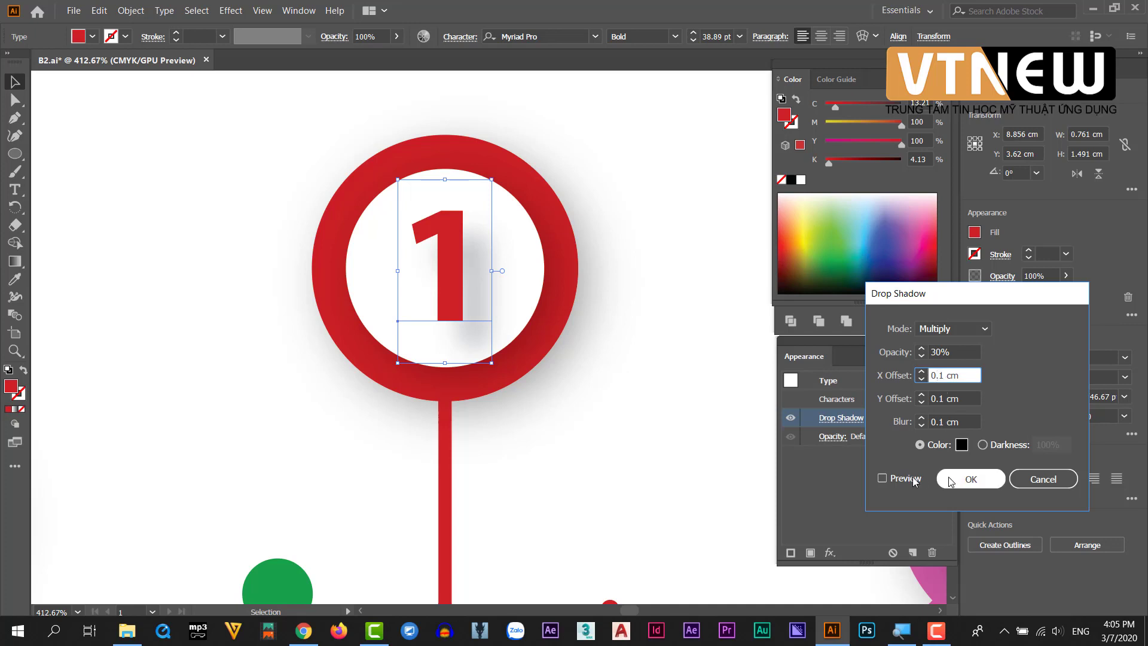
left_click(882, 478)
left_click(946, 481)
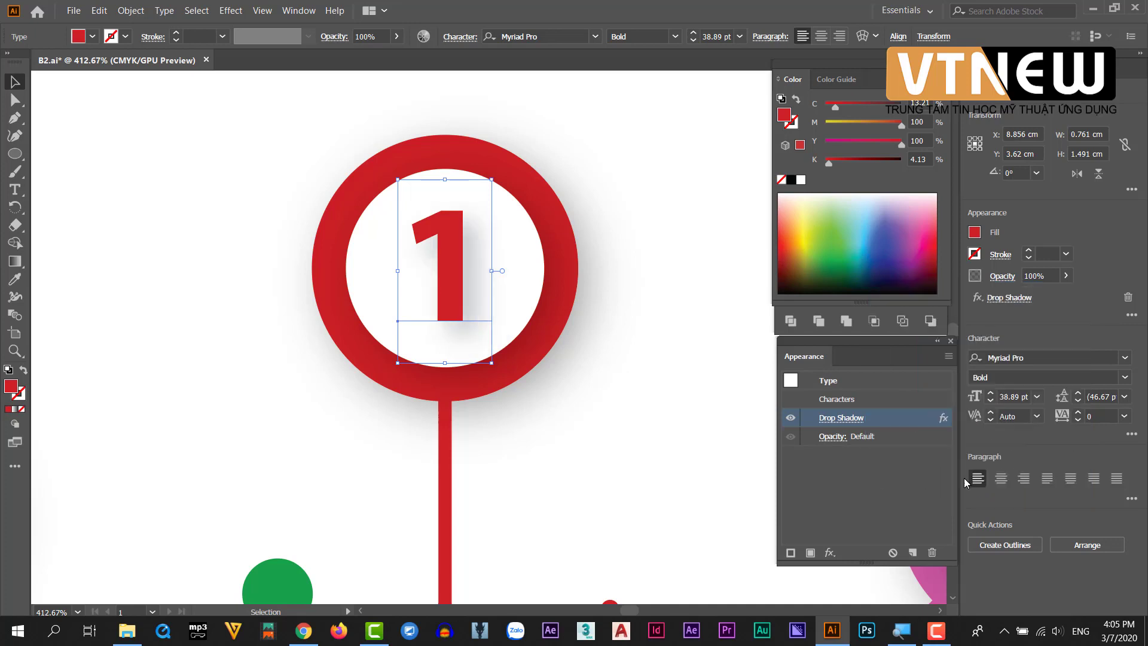
Copy the red number 1 into the pink circle
left_click(631, 400)
mouse_move(641, 397)
left_mouse_down()
mouse_move(469, 312)
mouse_move(309, 163)
left_mouse_up()
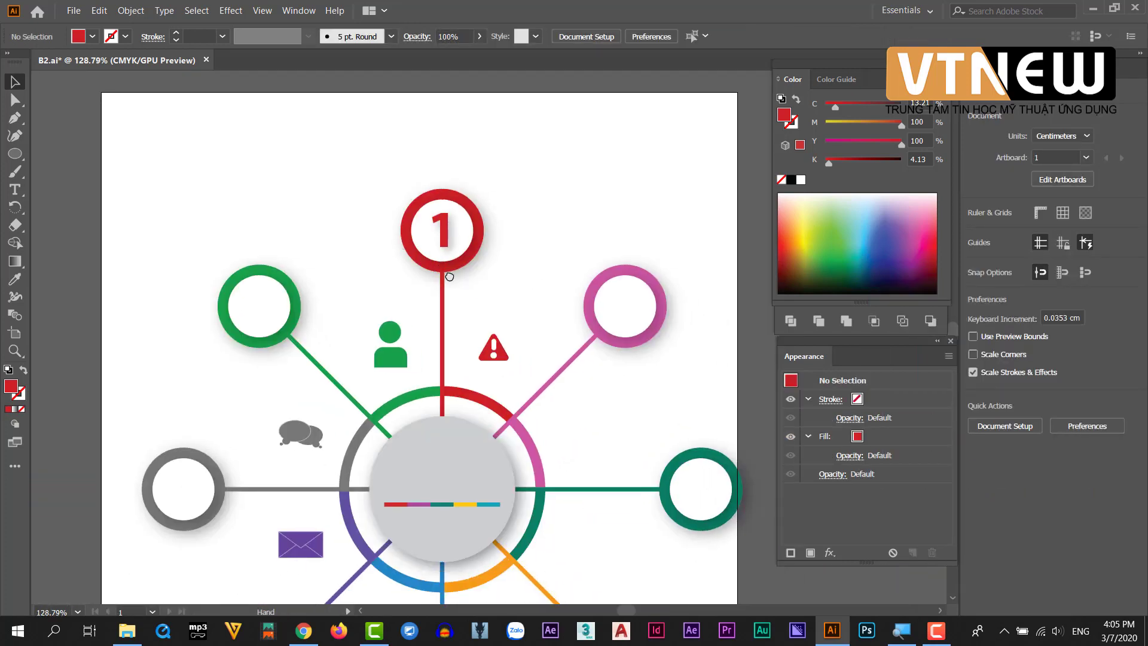
left_click_drag(488, 336, 462, 278)
left_click_drag(425, 175, 604, 246)
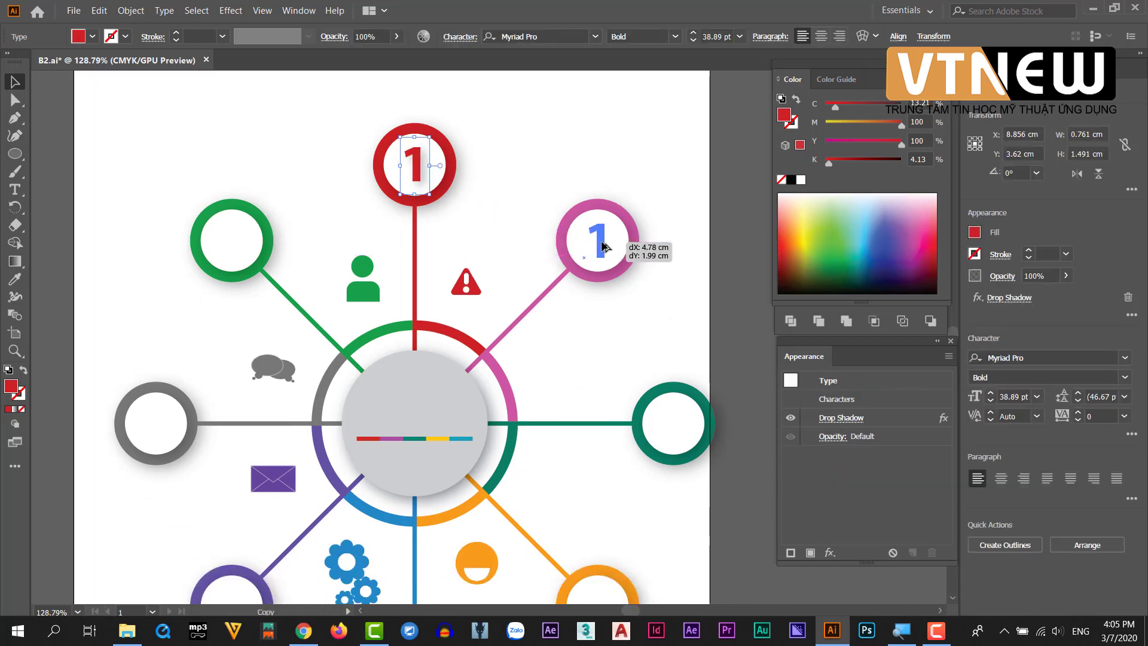
left_click_drag(604, 247, 605, 248)
scroll(589, 289, "up", 5)
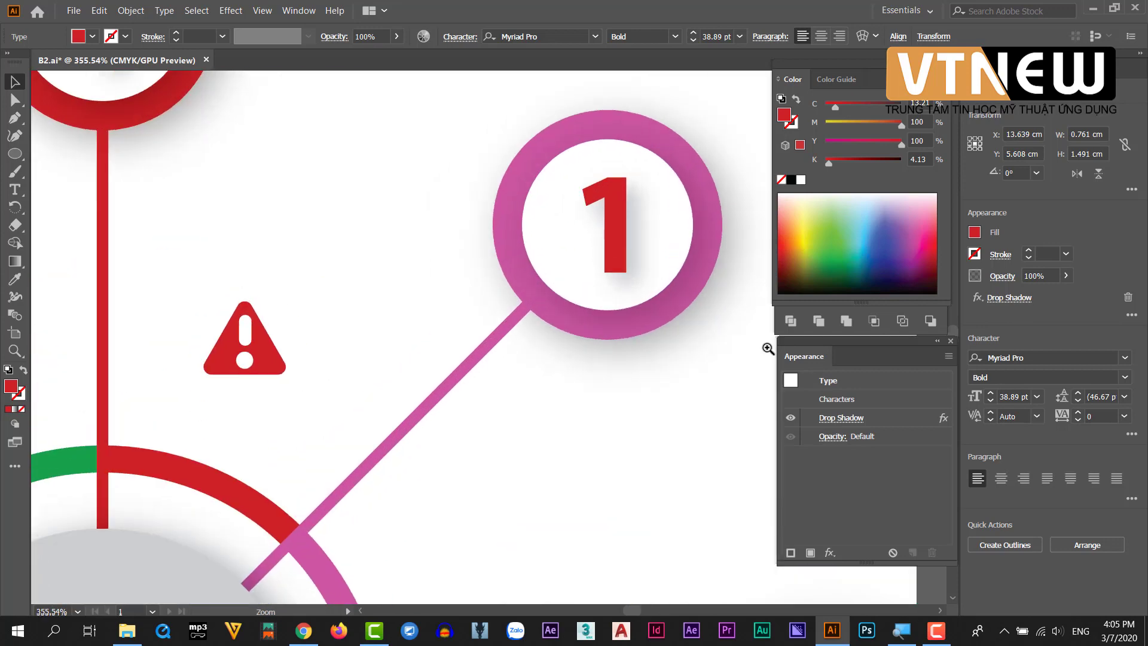
left_click_drag(670, 289, 547, 358)
Retype the copy as 2 and nudge it up to centre it in the pink circle
left_click(15, 190)
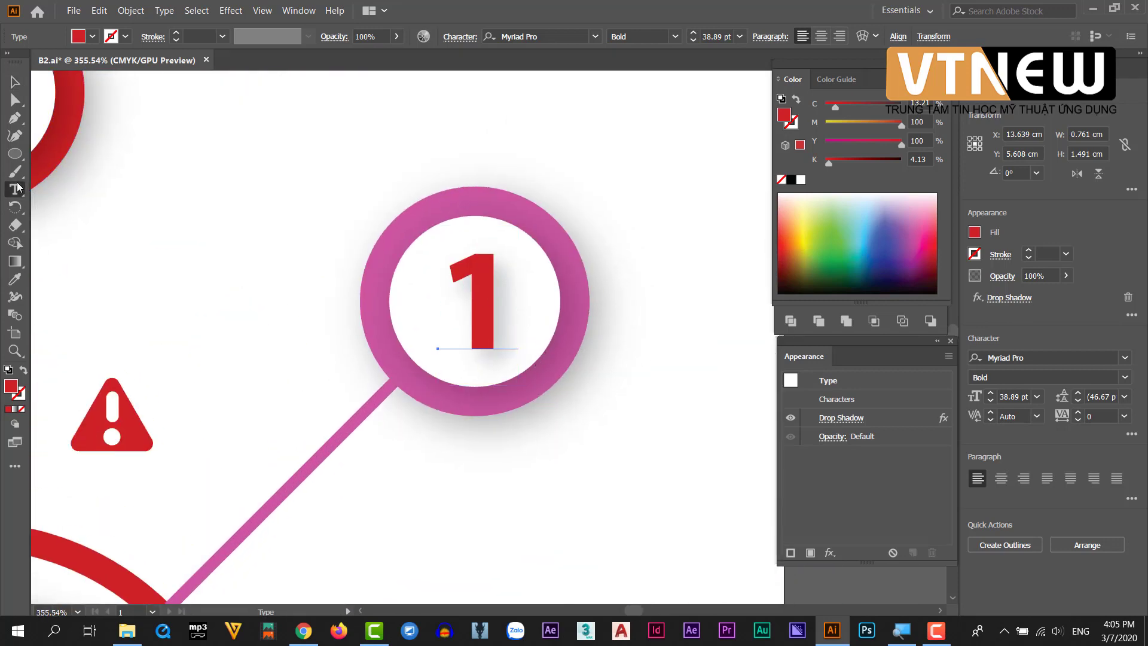
double_click(464, 297)
double_click(490, 293)
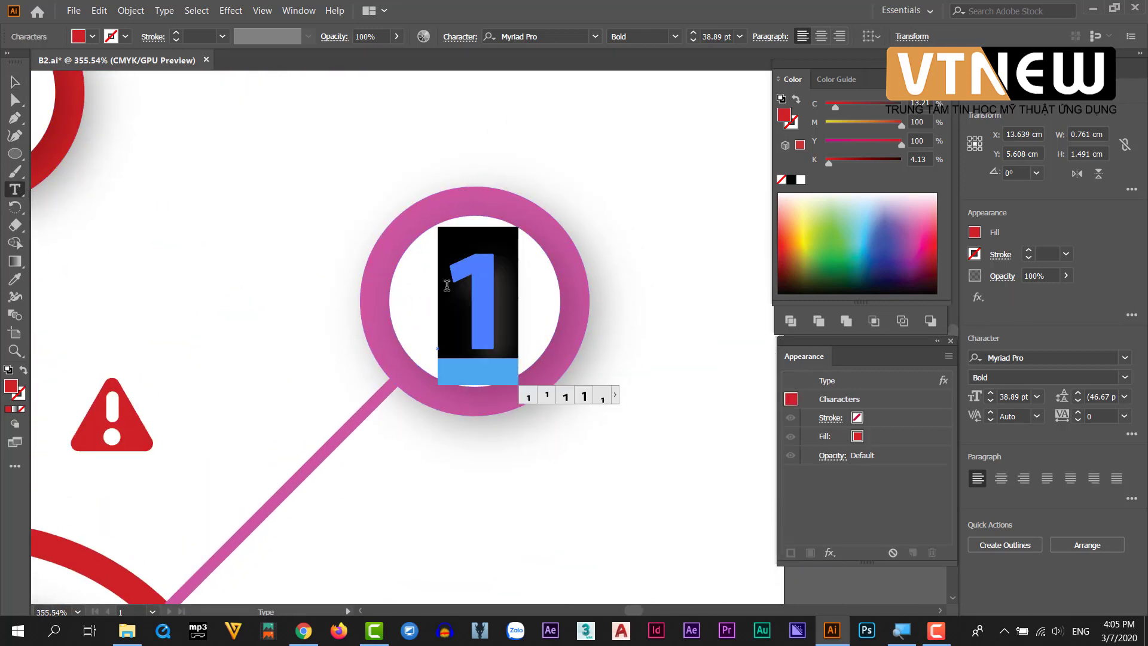
type("2")
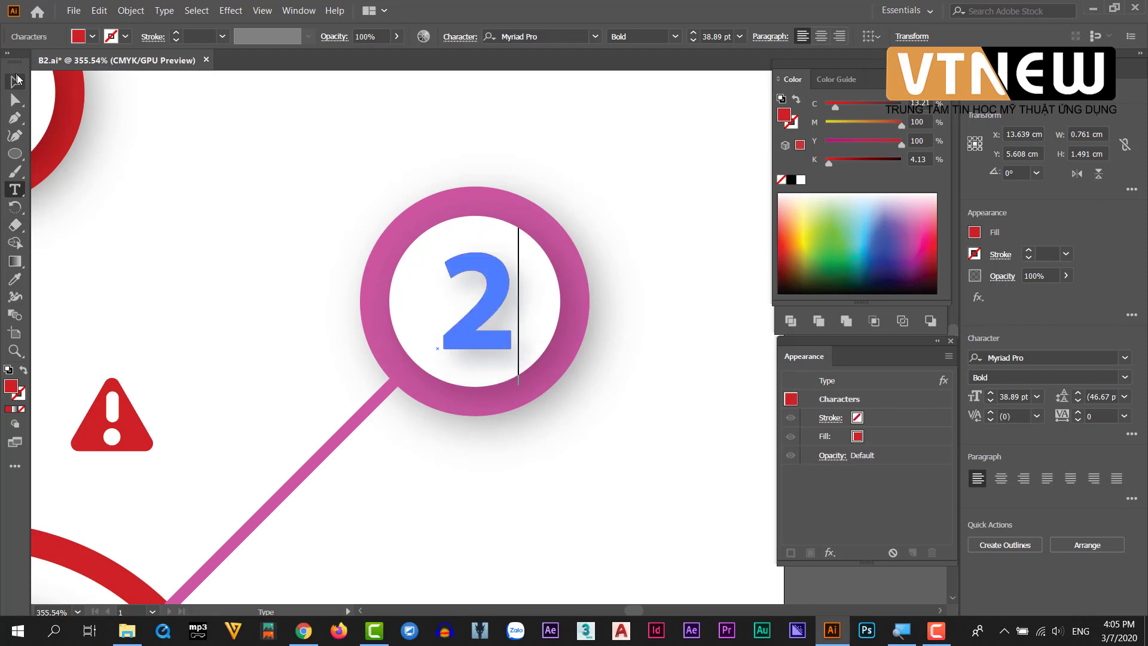
left_click(17, 79)
left_click(298, 209)
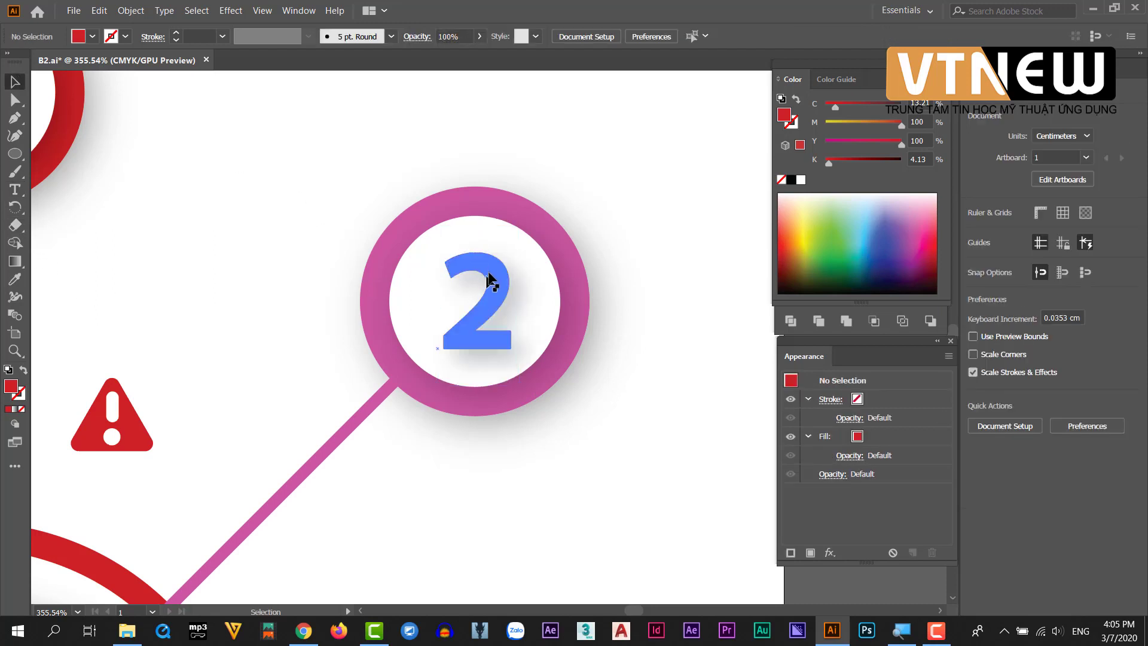
left_click_drag(490, 280, 487, 264)
left_click(665, 270)
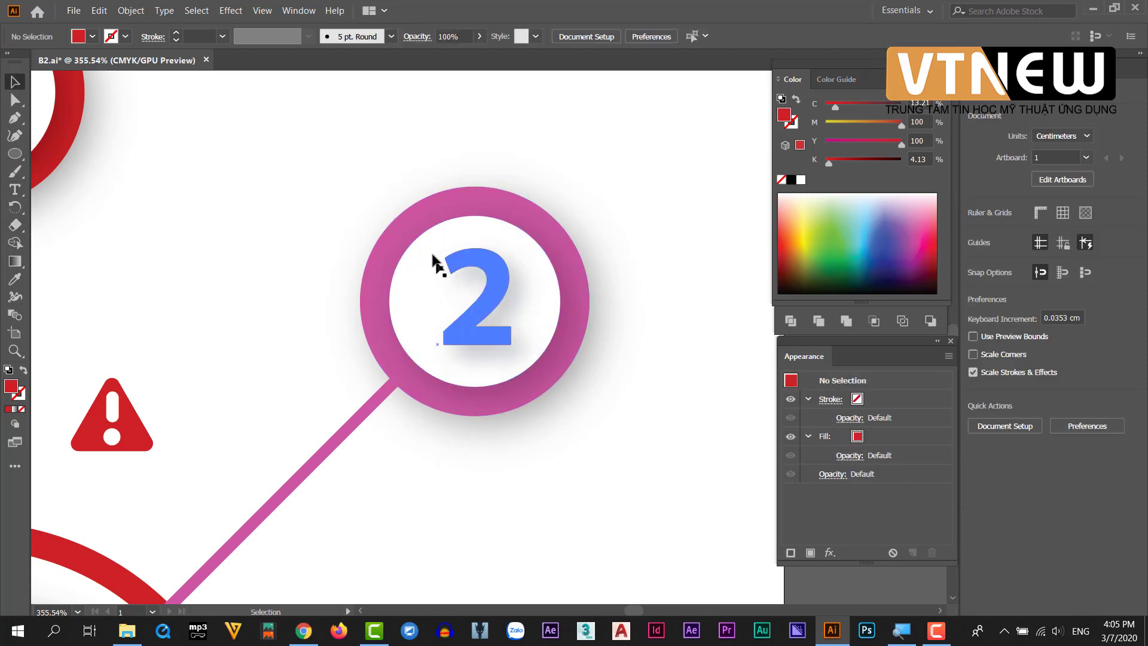
left_click(490, 273)
left_click(675, 307)
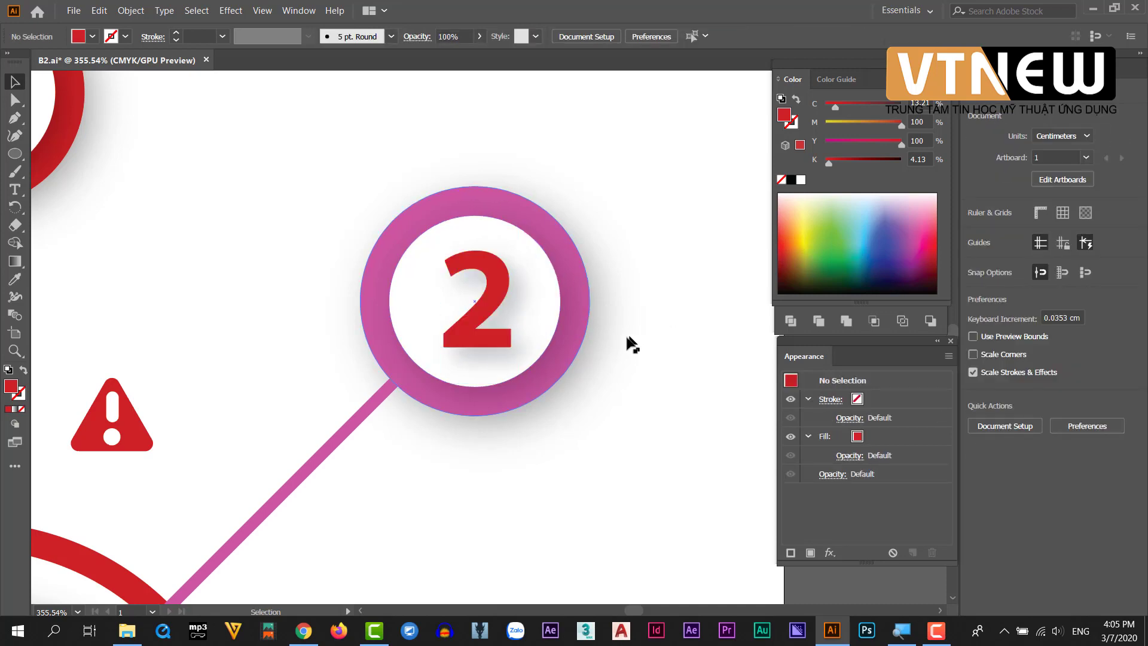
Copy the number 2 into the green circle on the right
scroll(624, 388, "down", 5)
left_click_drag(513, 333, 474, 269)
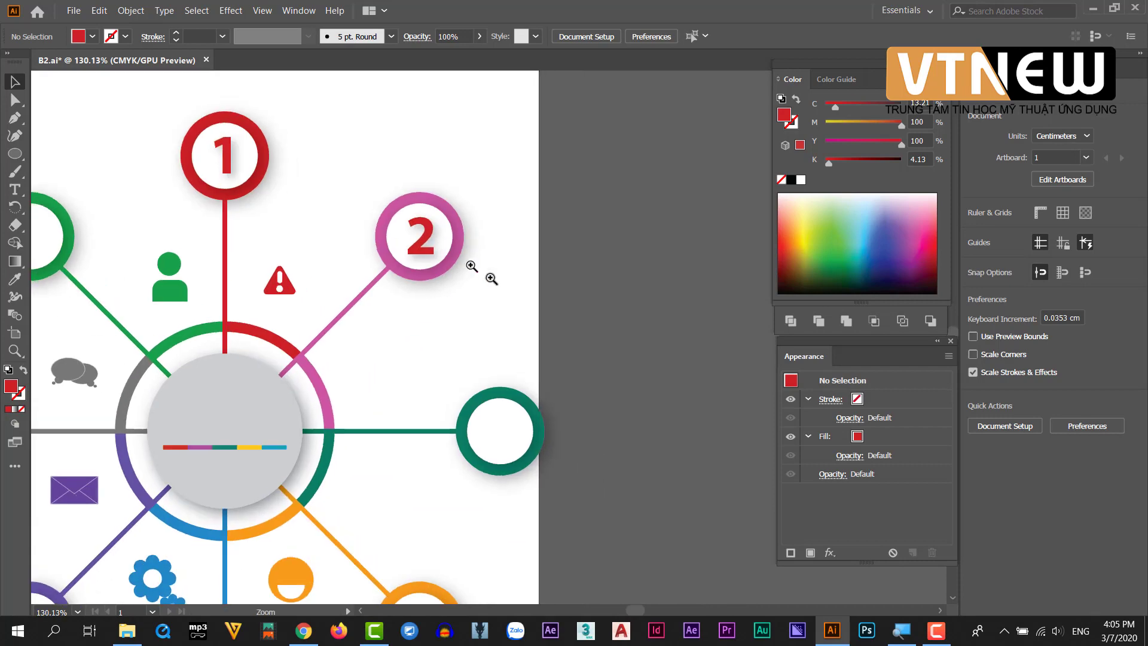
scroll(454, 257, "up", 2)
left_click_drag(424, 230, 535, 490)
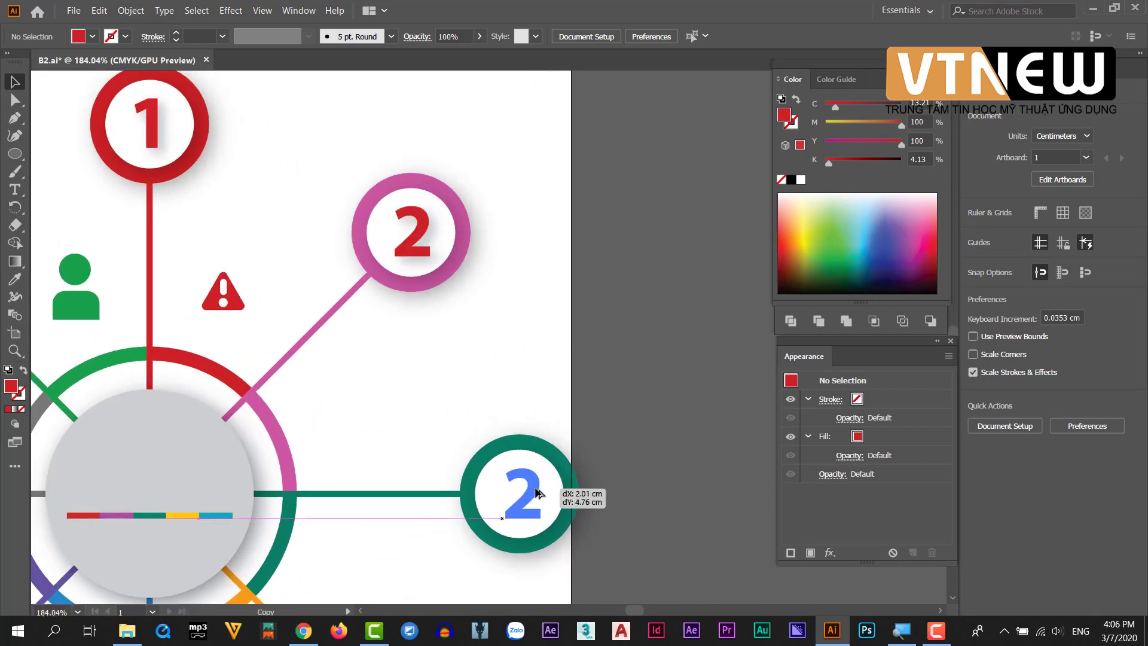
left_click_drag(564, 444, 470, 240)
scroll(436, 294, "up", 3)
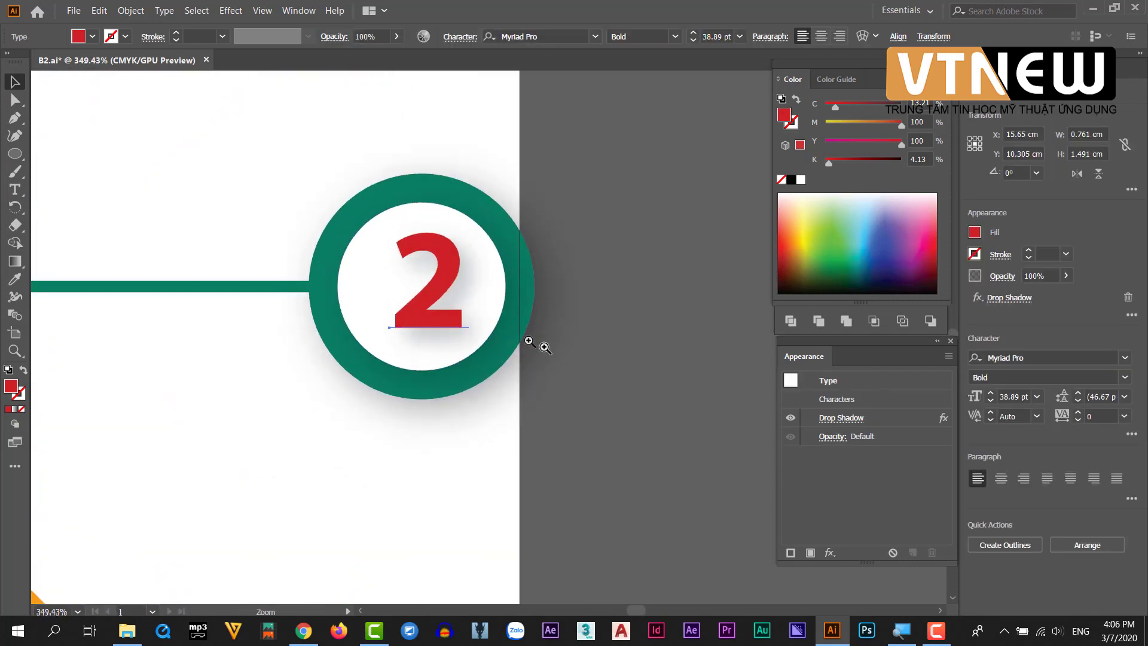
Retype the copy as 3 and nudge it to centre it in the green circle
left_click(15, 190)
double_click(389, 277)
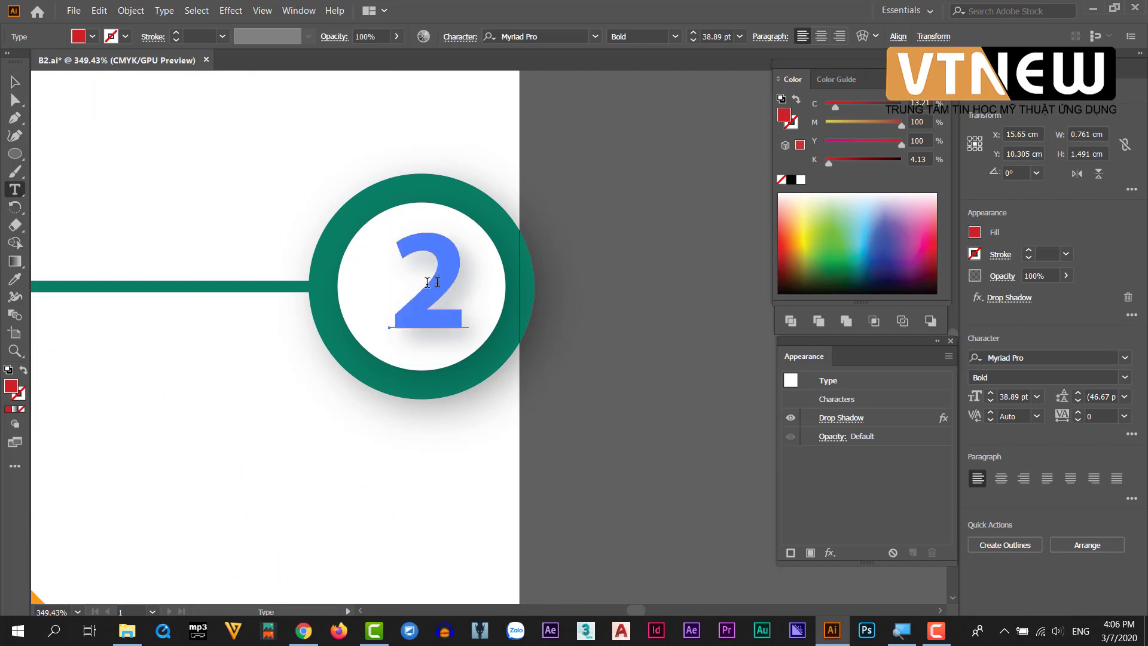
type("3")
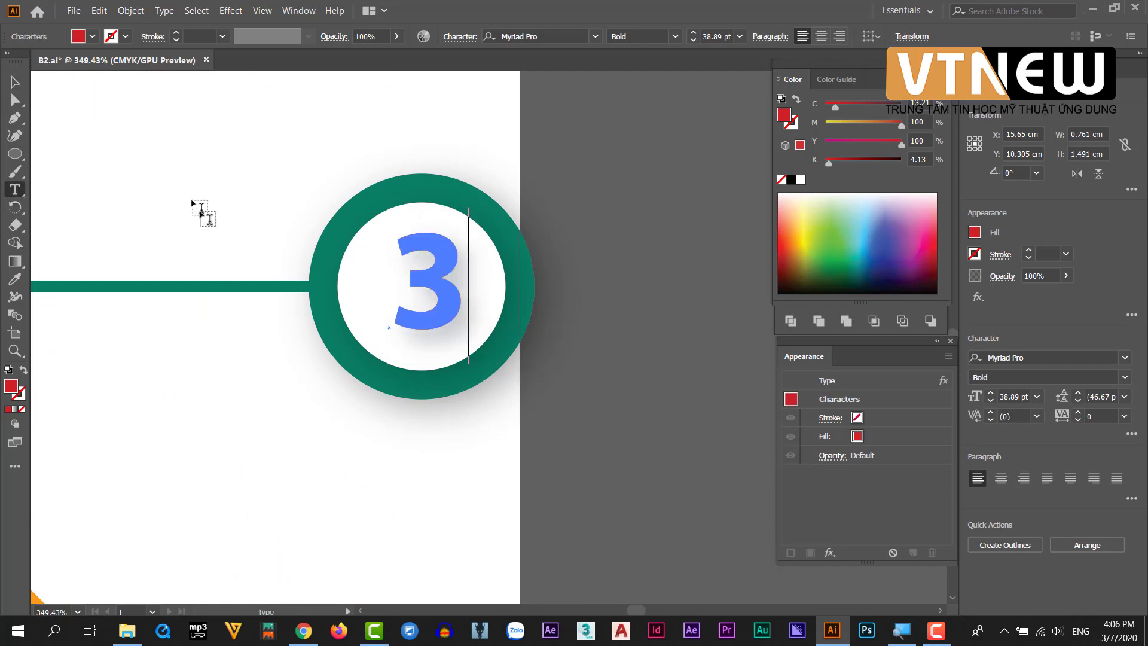
left_click(15, 82)
left_click(632, 247)
left_click_drag(440, 257, 438, 259)
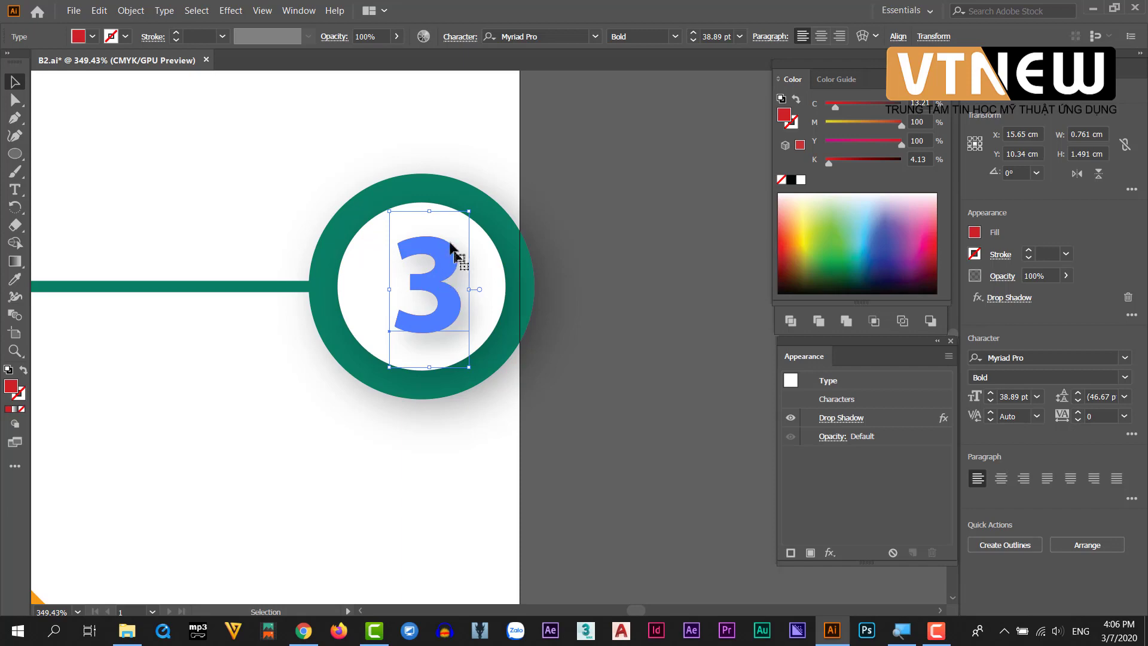
left_click(677, 328)
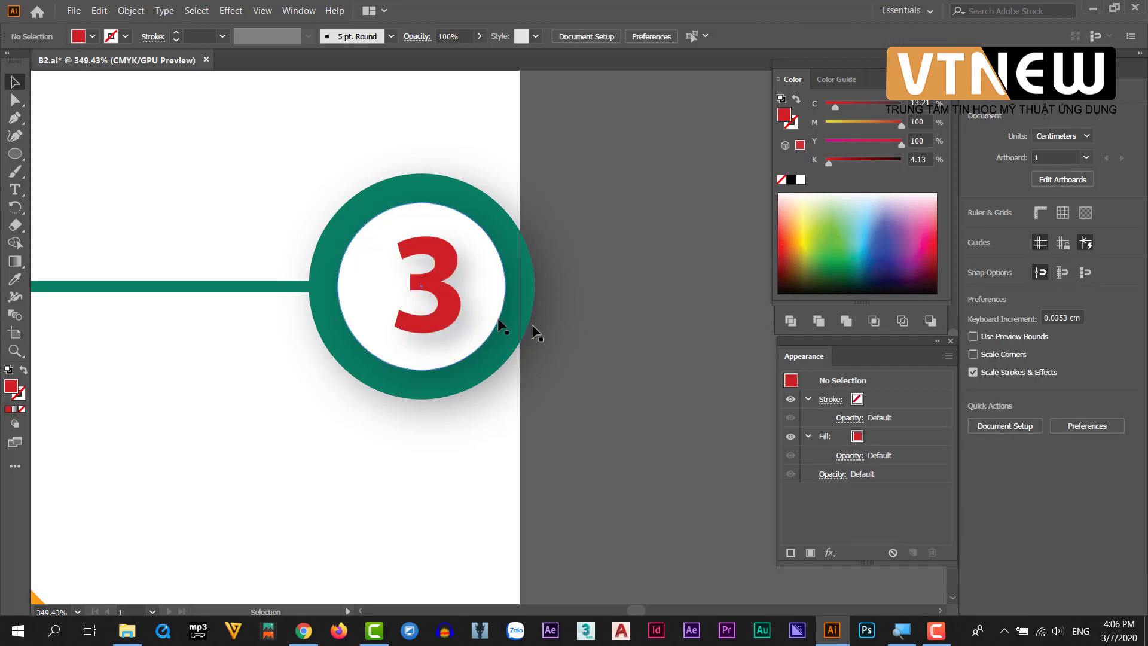
Check the 3's placement and bring the whole infographic back into view
left_click(444, 253)
left_click(639, 367)
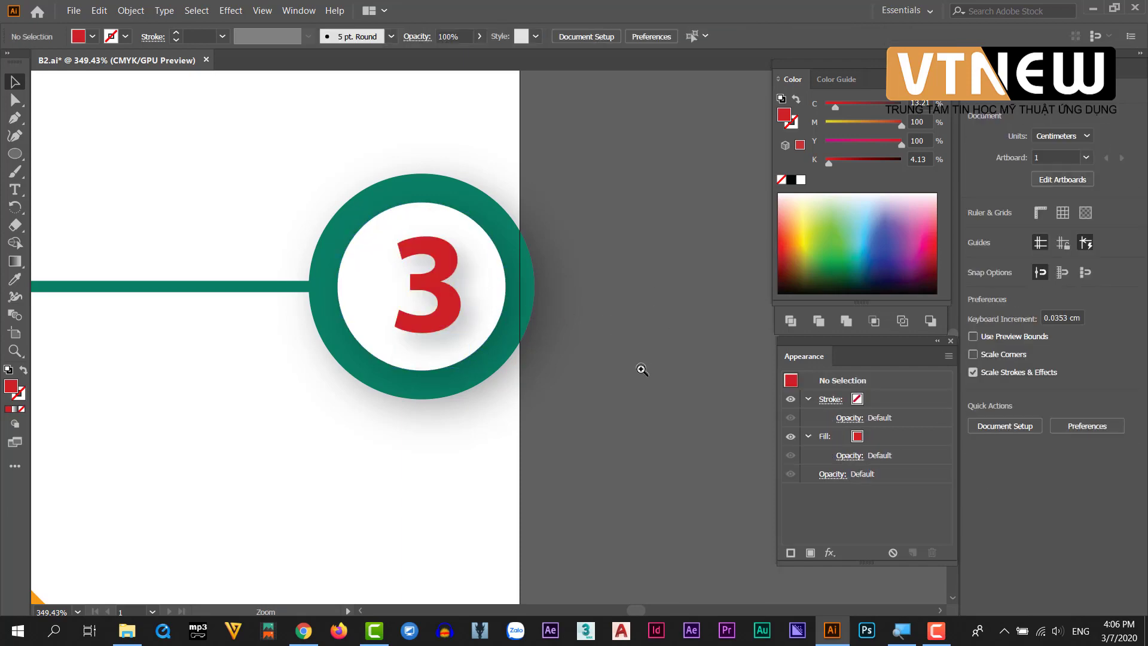
scroll(639, 367, "down", 5)
left_click_drag(415, 343, 496, 275)
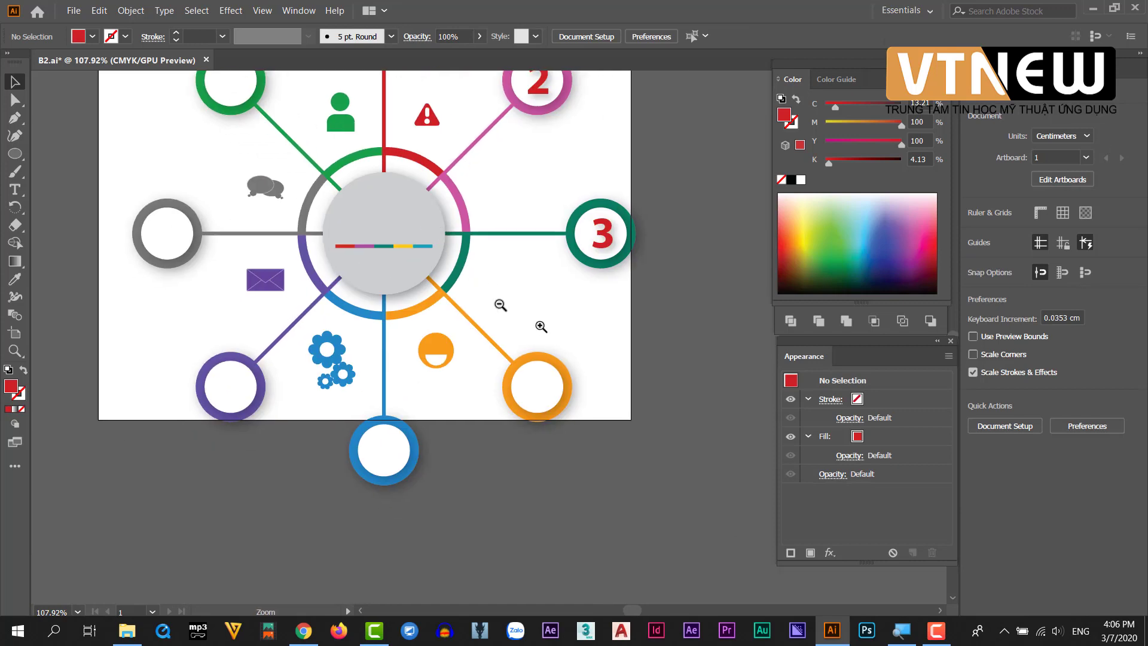
scroll(498, 302, "up", 2)
Recolour the number 2 with the pink circle's colour using the Eyedropper
left_click(514, 278)
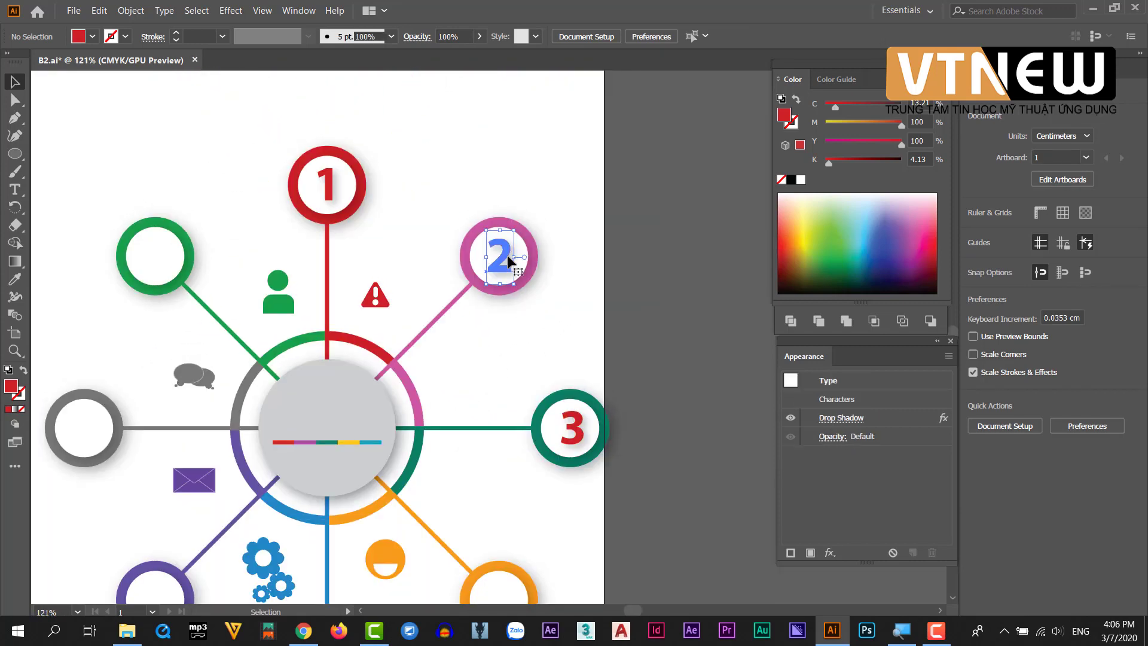
key("i")
left_click(413, 381)
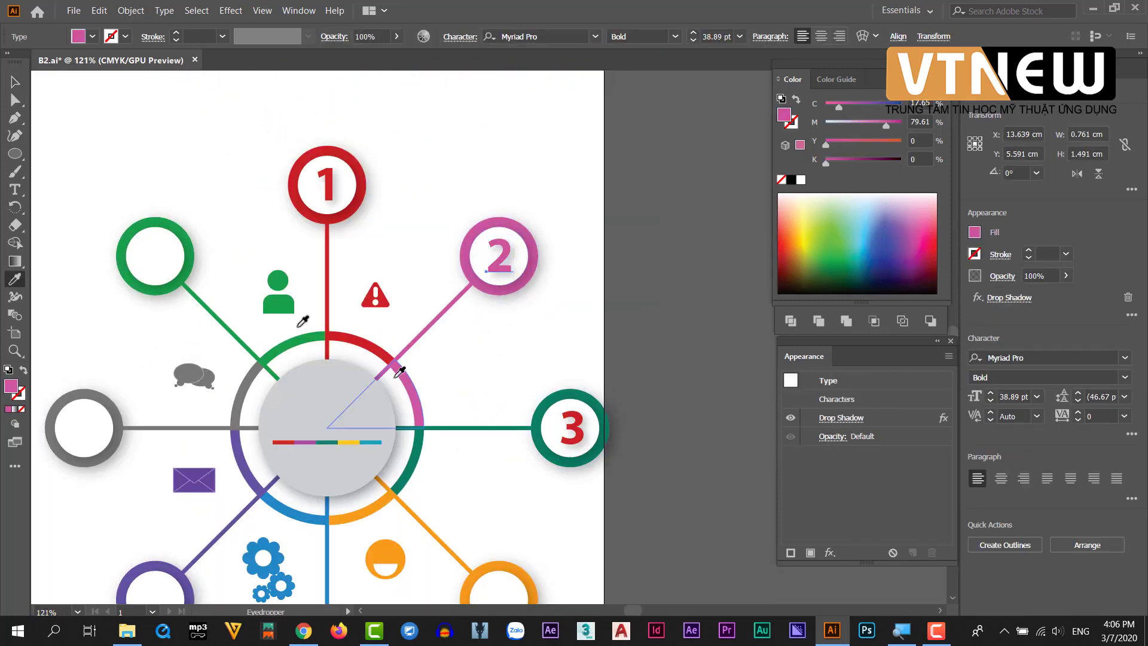
left_click(15, 84)
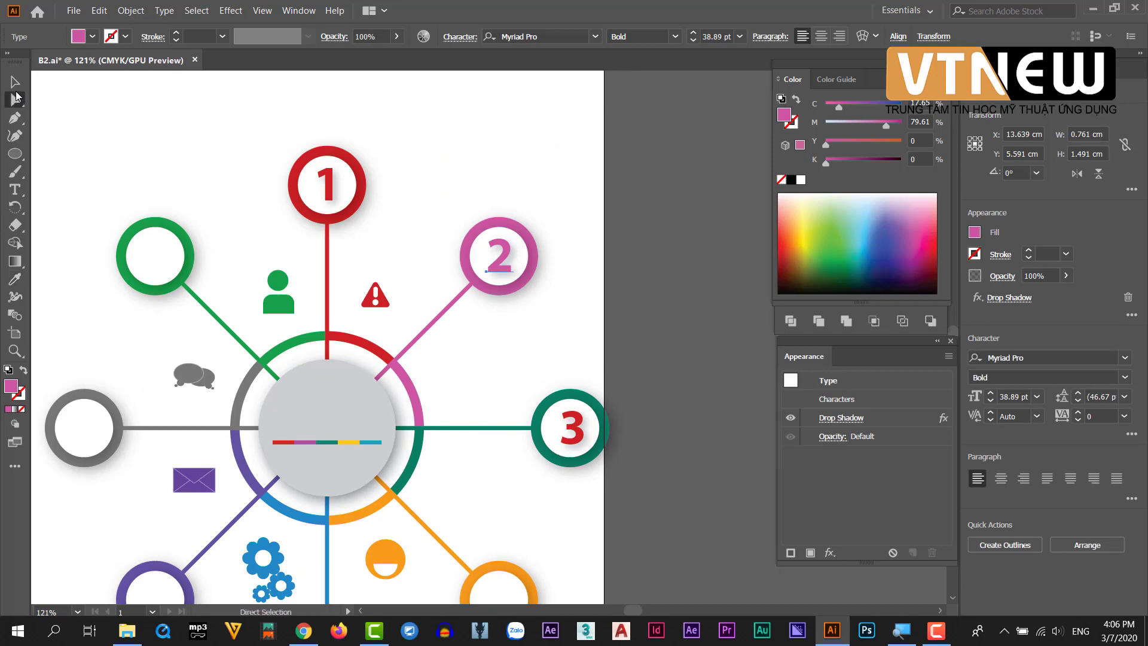
left_click(676, 442)
Recolour the number 3 with the teal circle's colour using the Eyedropper
left_click(568, 424)
key("i")
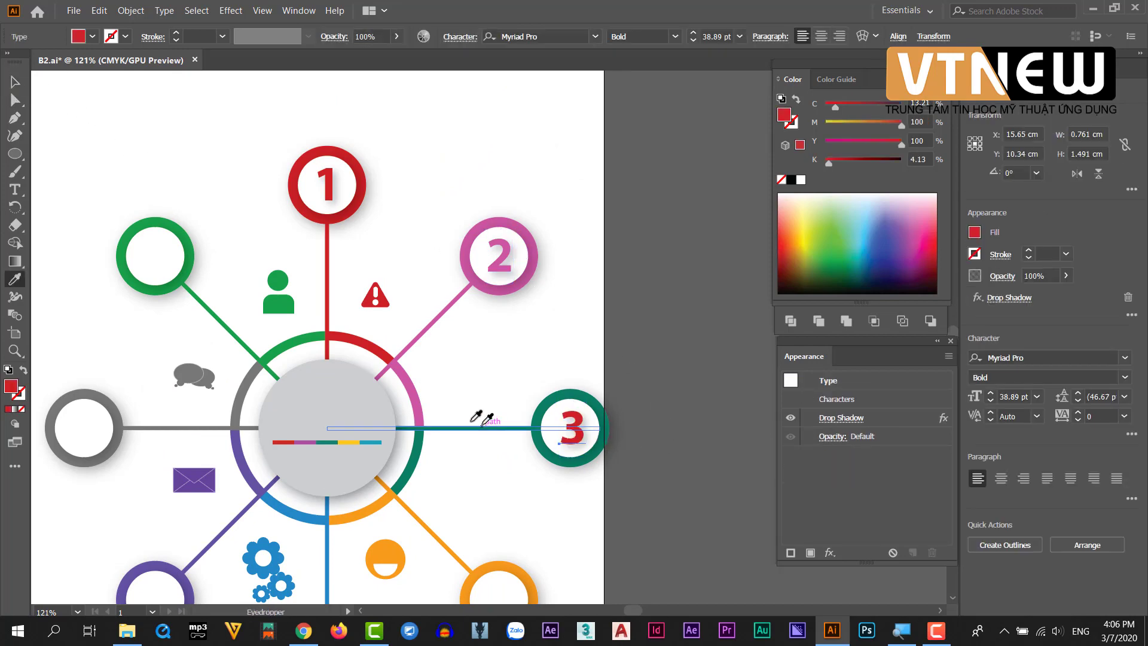
left_click(420, 428)
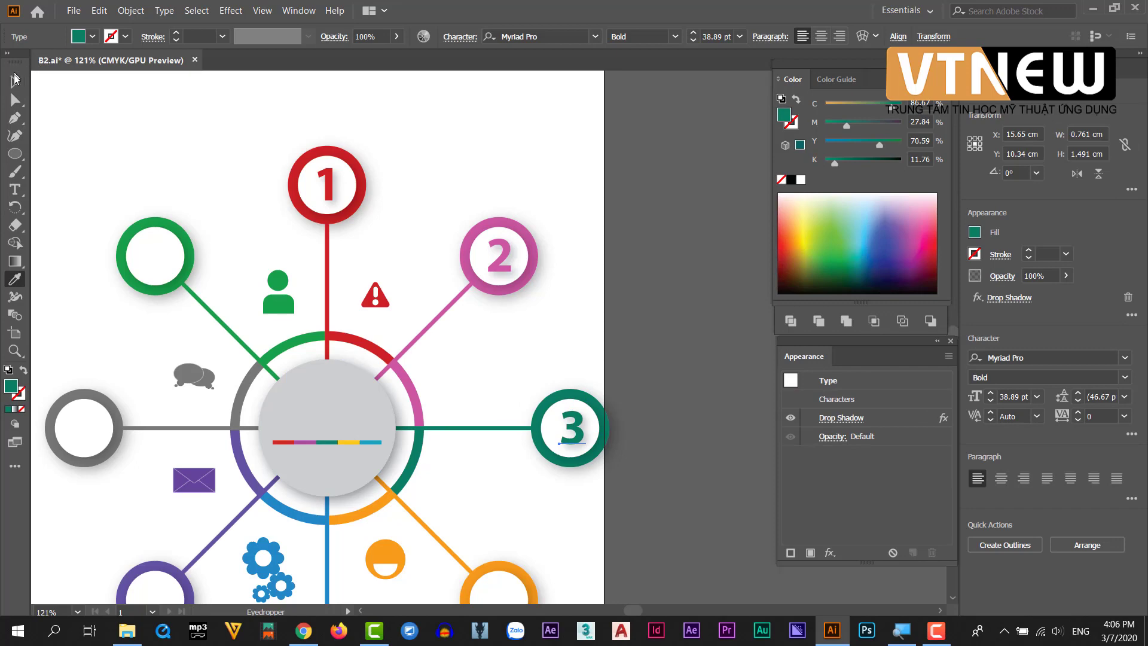
left_click(14, 81)
left_click(479, 234)
key("ctrl+alt+0")
Pan and zoom across both artboards to inspect the reference's VTNEW centre circle
left_click_drag(616, 257, 464, 258)
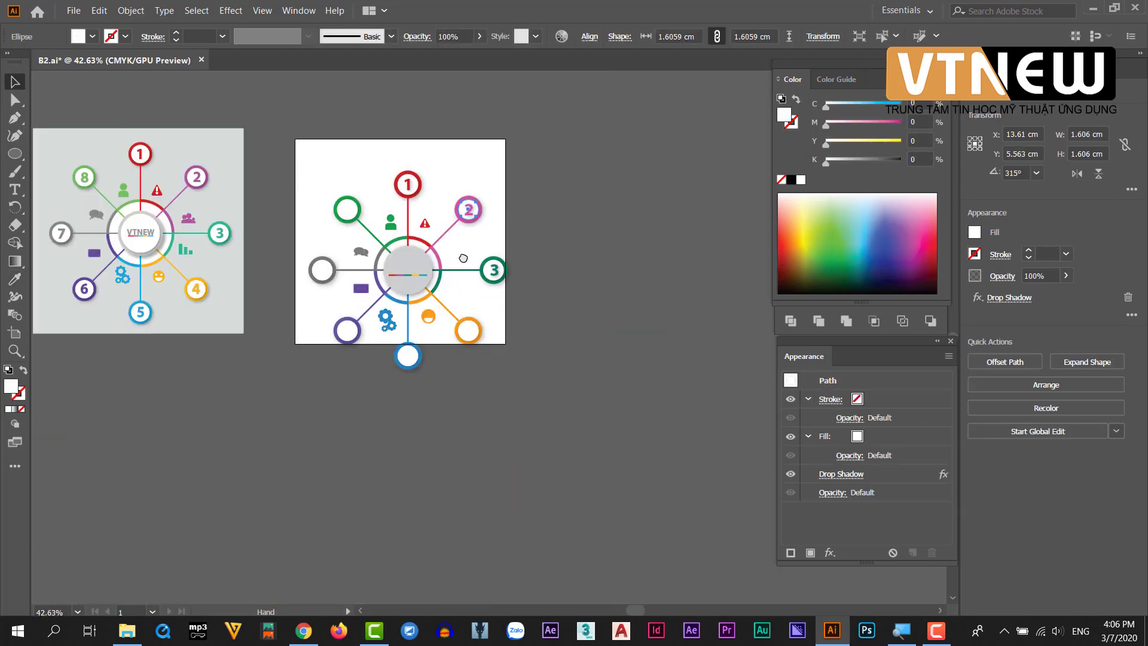
scroll(520, 287, "up", 2)
scroll(546, 308, "up", 1)
scroll(541, 322, "down", 1)
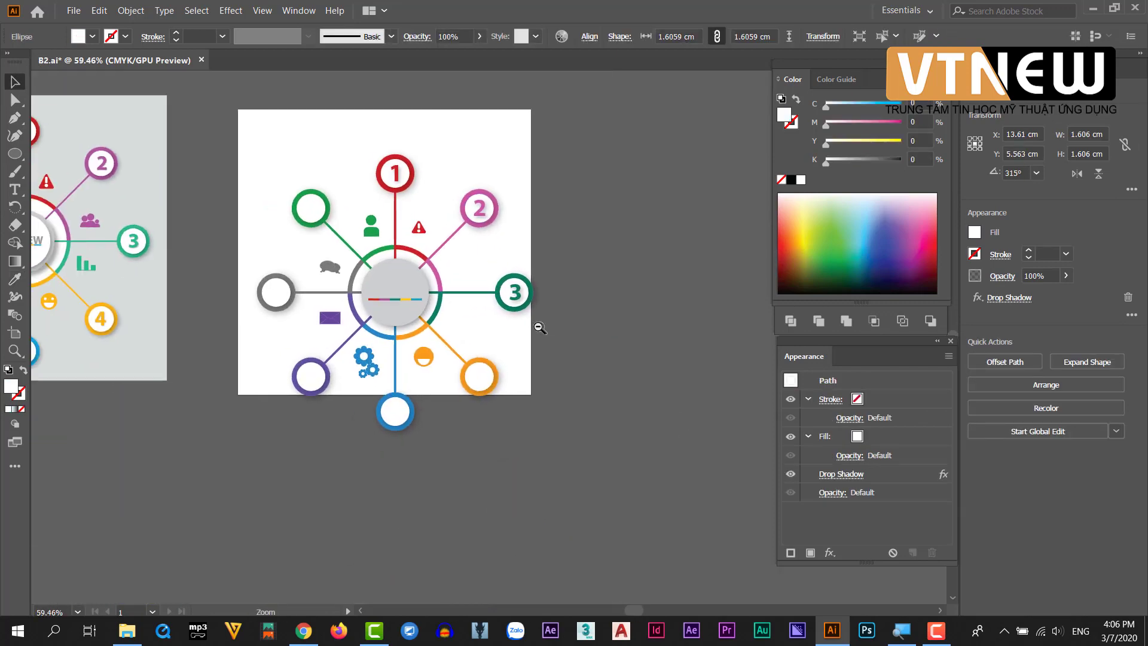
left_click_drag(116, 258, 284, 258)
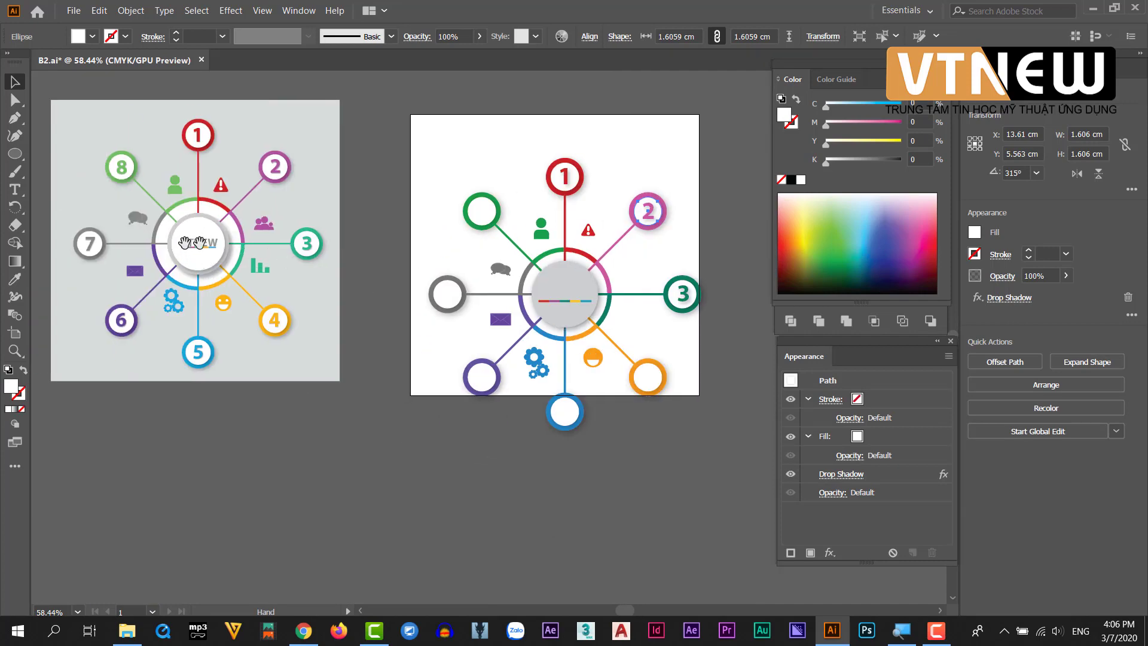
mouse_move(200, 244)
left_mouse_down()
mouse_move(433, 290)
mouse_move(344, 358)
left_mouse_up()
left_click_drag(418, 377, 415, 365)
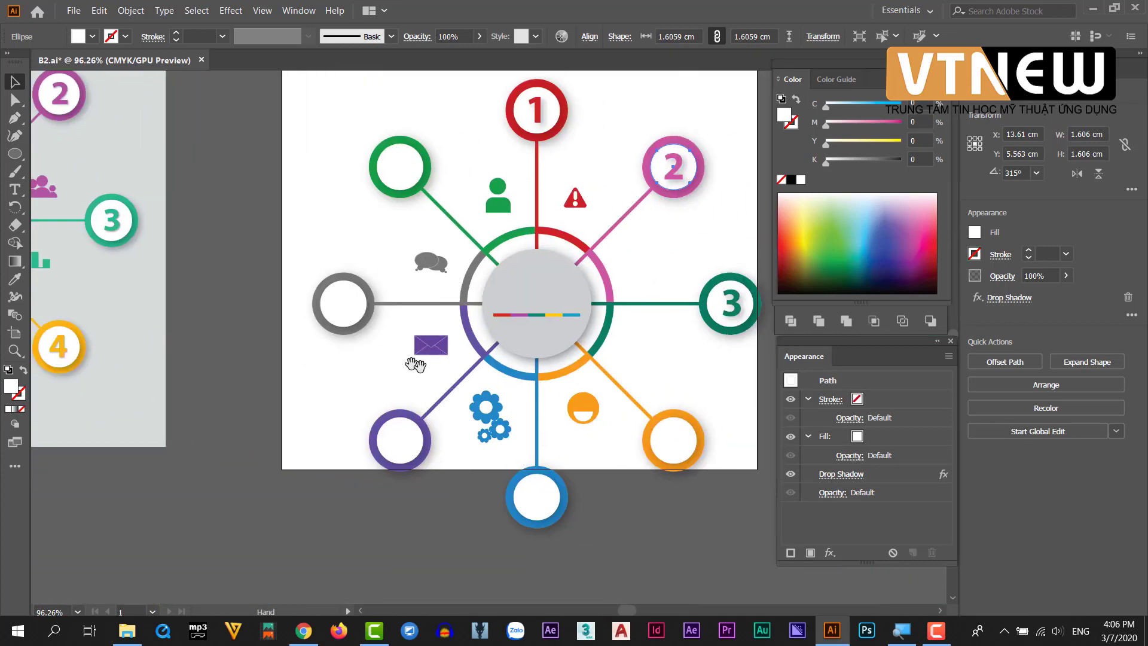
scroll(455, 362, "right", 4)
scroll(562, 357, "down", 3)
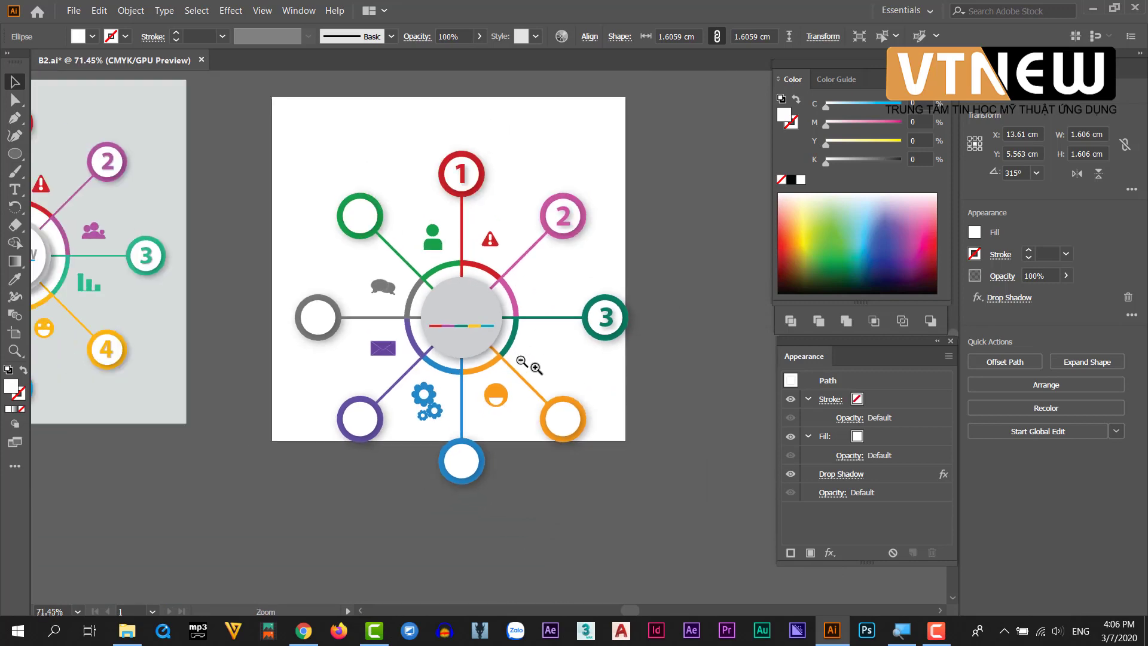
scroll(597, 455, "up", 1)
Move all the right artboard's artwork up-left, then nudge it slightly down into place
left_click_drag(214, 103, 658, 515)
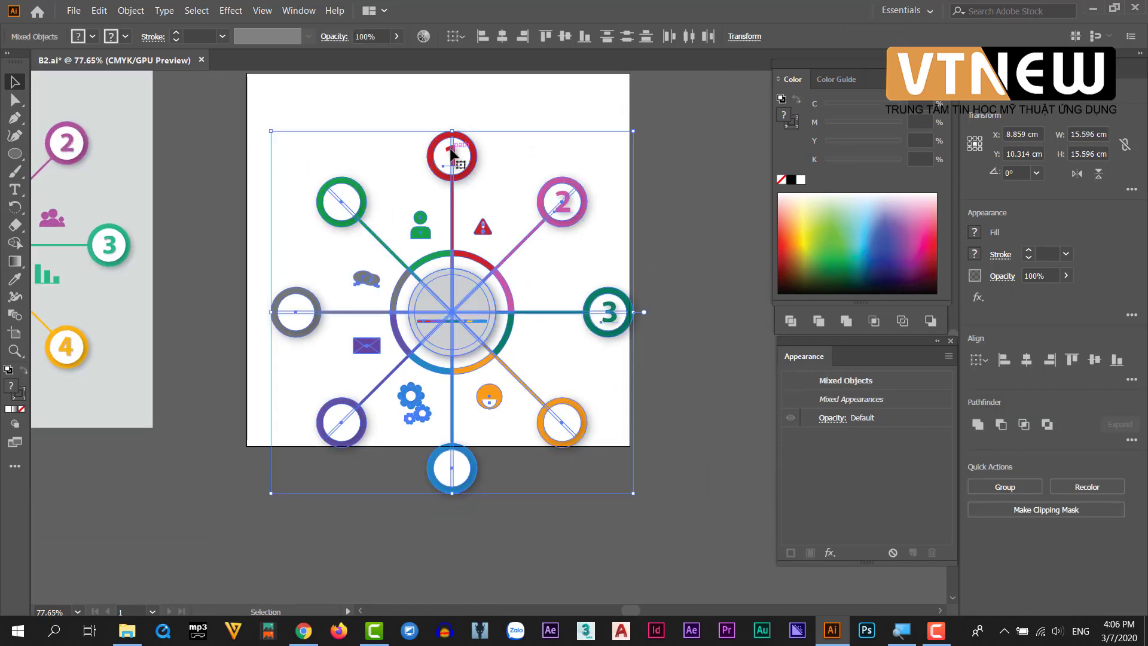
left_click_drag(445, 159, 436, 102)
scroll(440, 269, "down", 4)
scroll(439, 267, "up", 3)
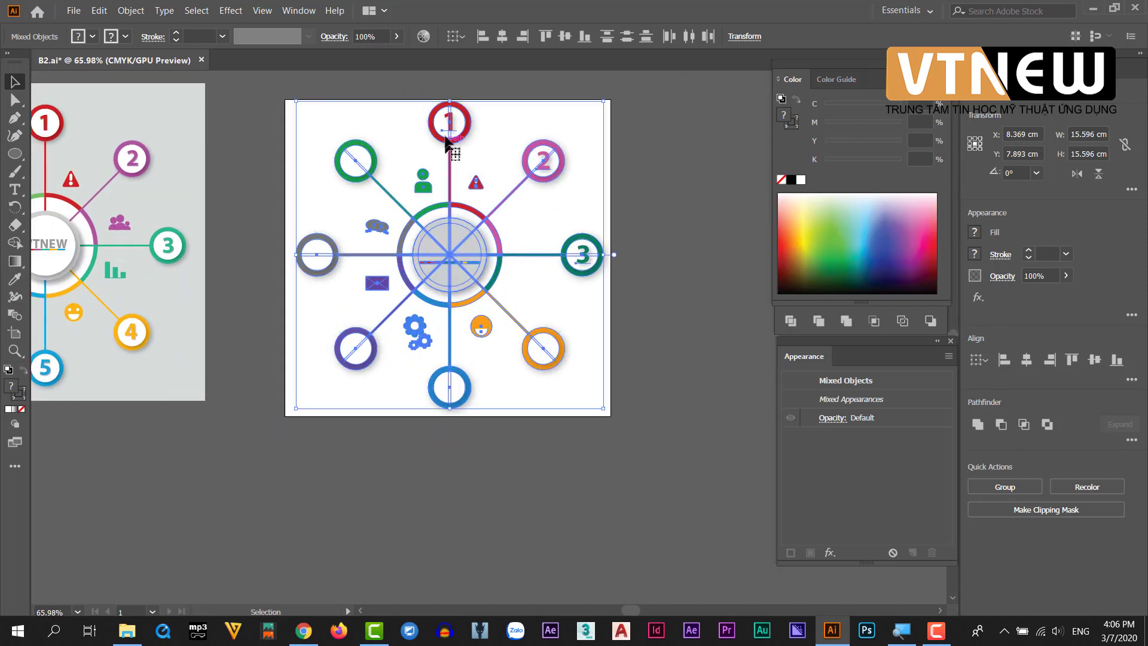
left_click_drag(440, 124, 441, 130)
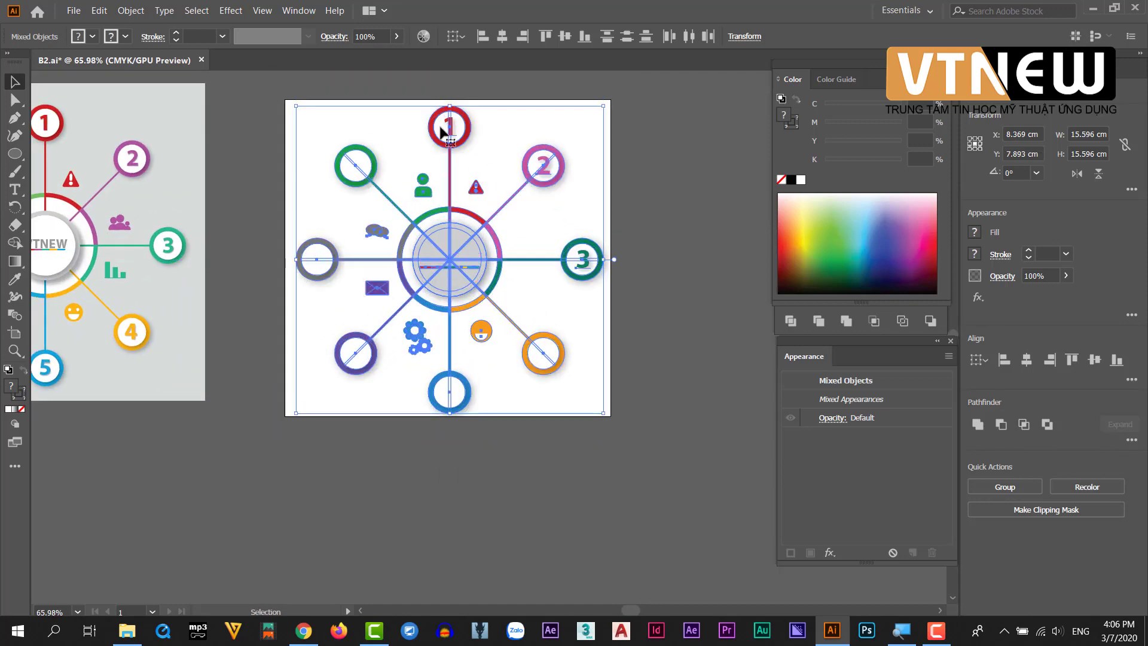
left_click(648, 374)
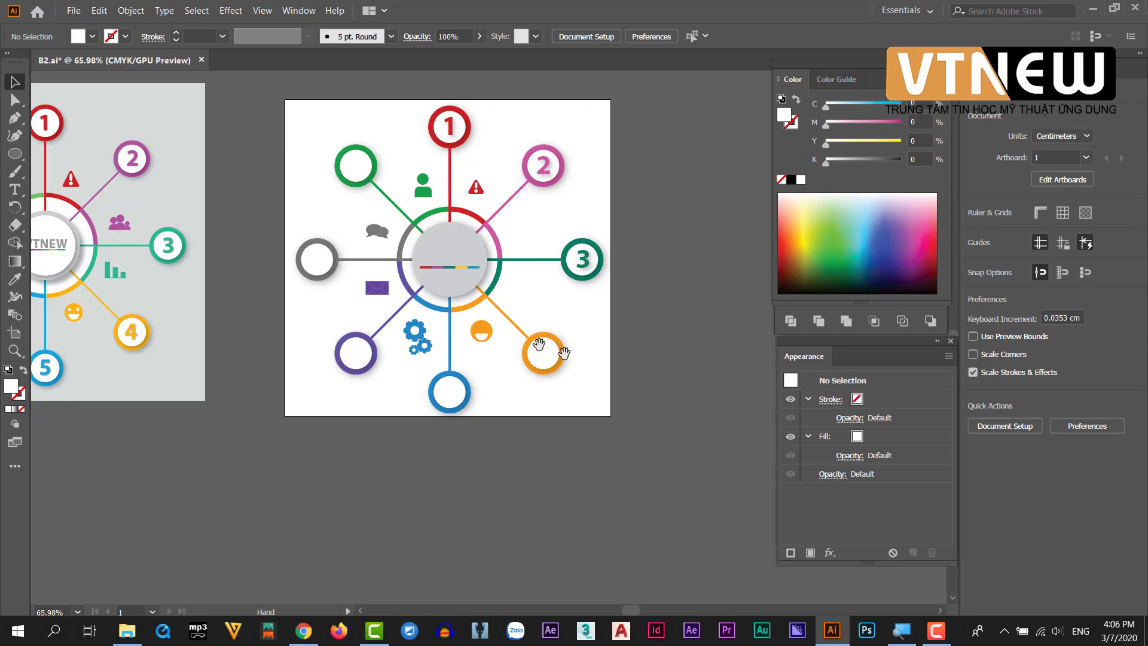
left_click_drag(475, 303, 576, 352)
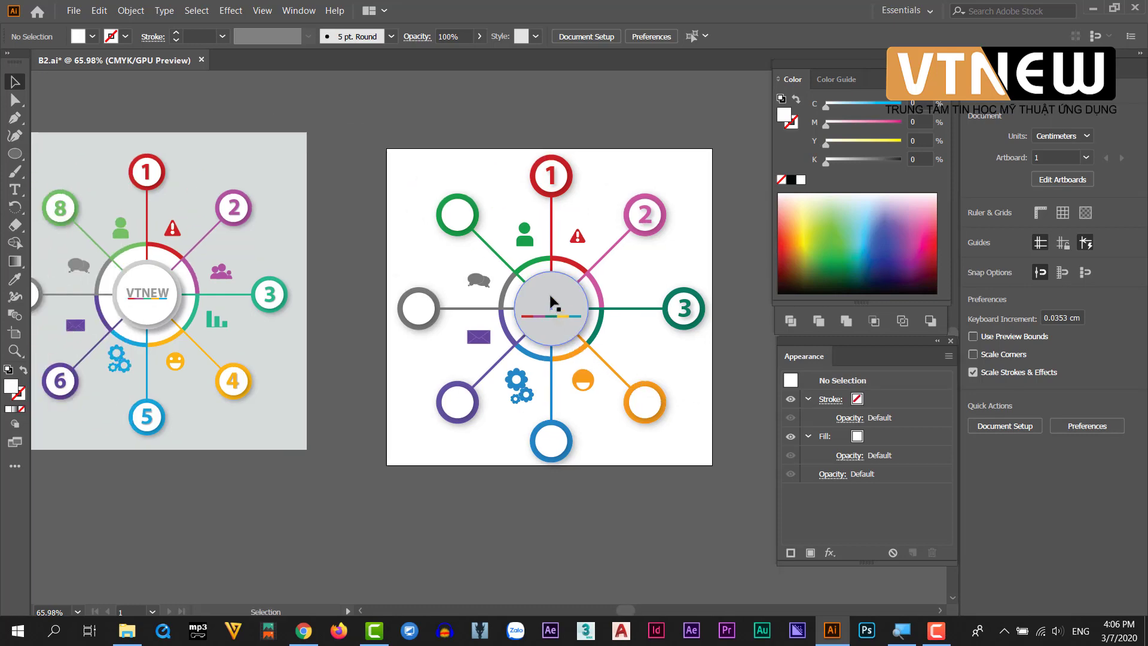
left_click(550, 300)
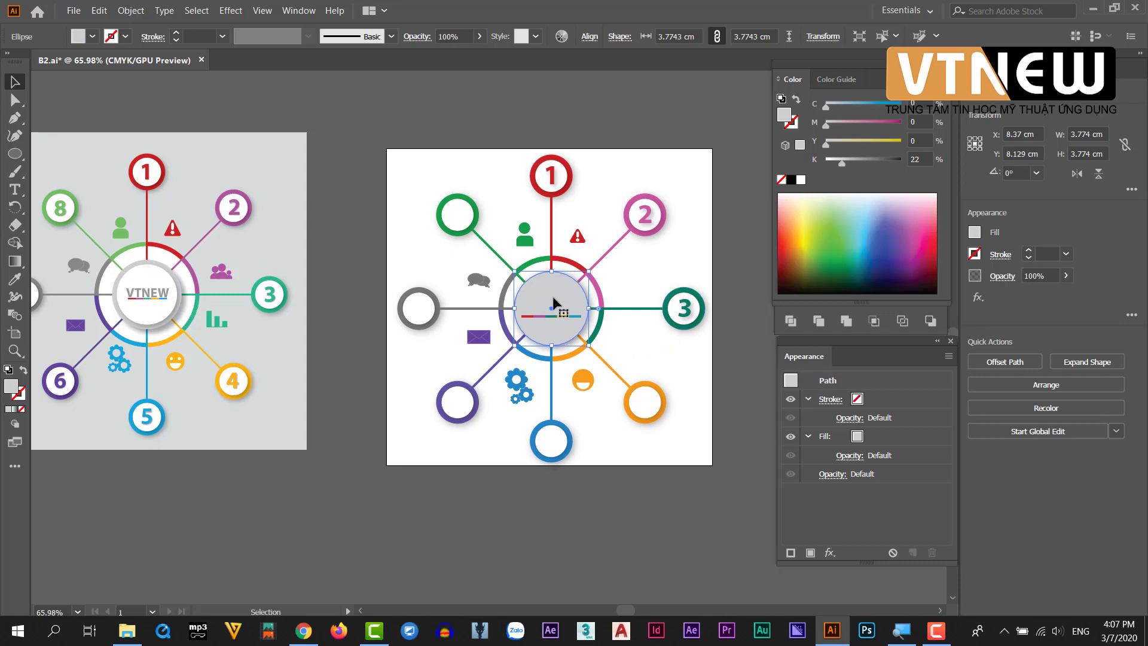
In Outline view, select the centre circles and colour bar group, then return to Preview
key("ctrl+y")
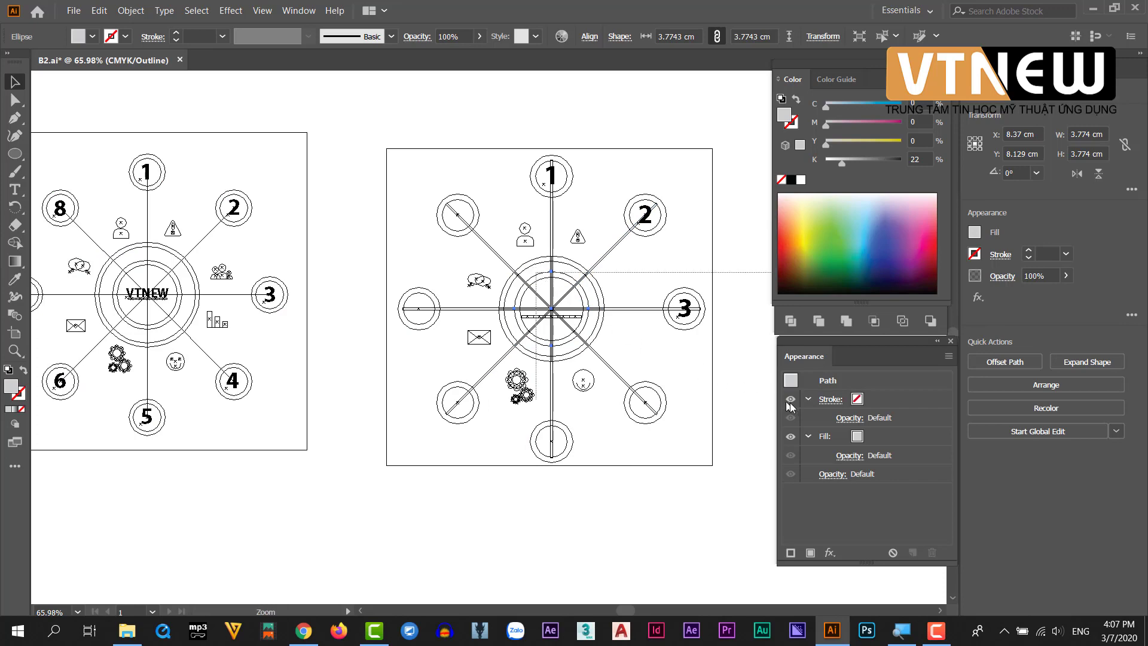
scroll(729, 338, "up", 5)
scroll(628, 353, "up", 3)
scroll(628, 353, "left", 5)
left_click(511, 287)
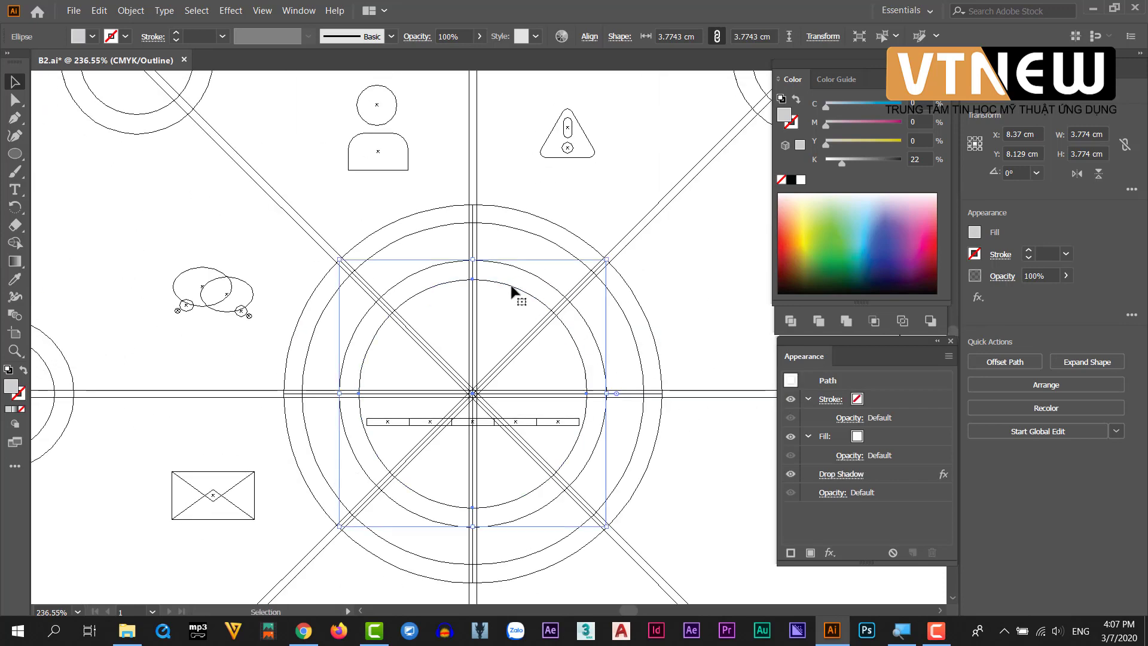
left_click(511, 287)
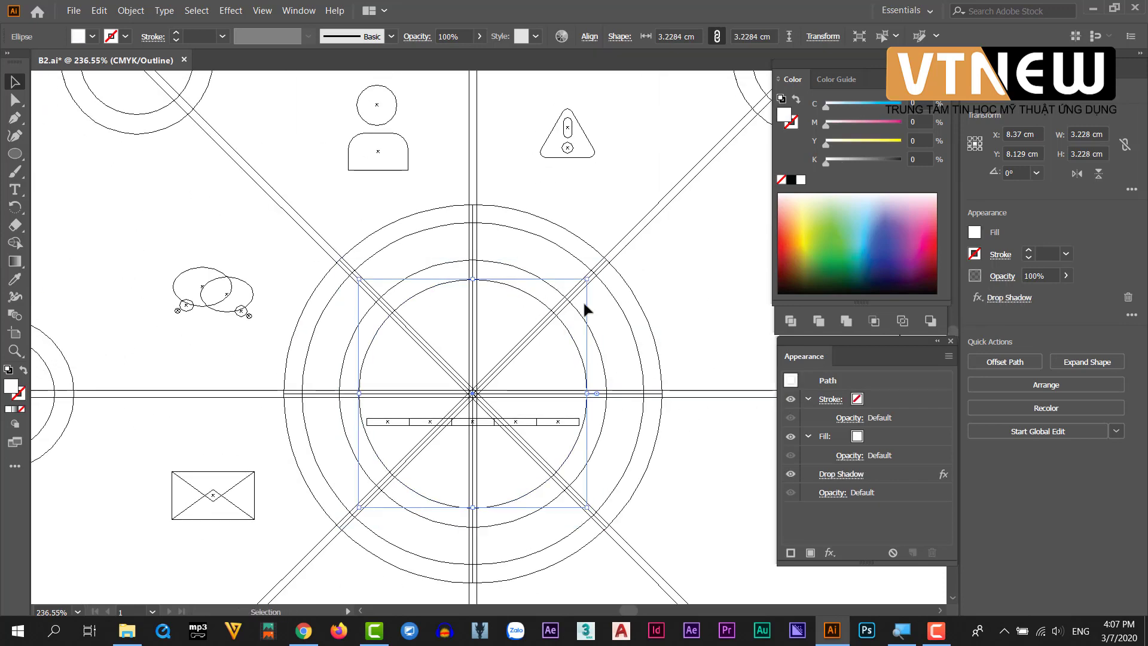
left_click(528, 420)
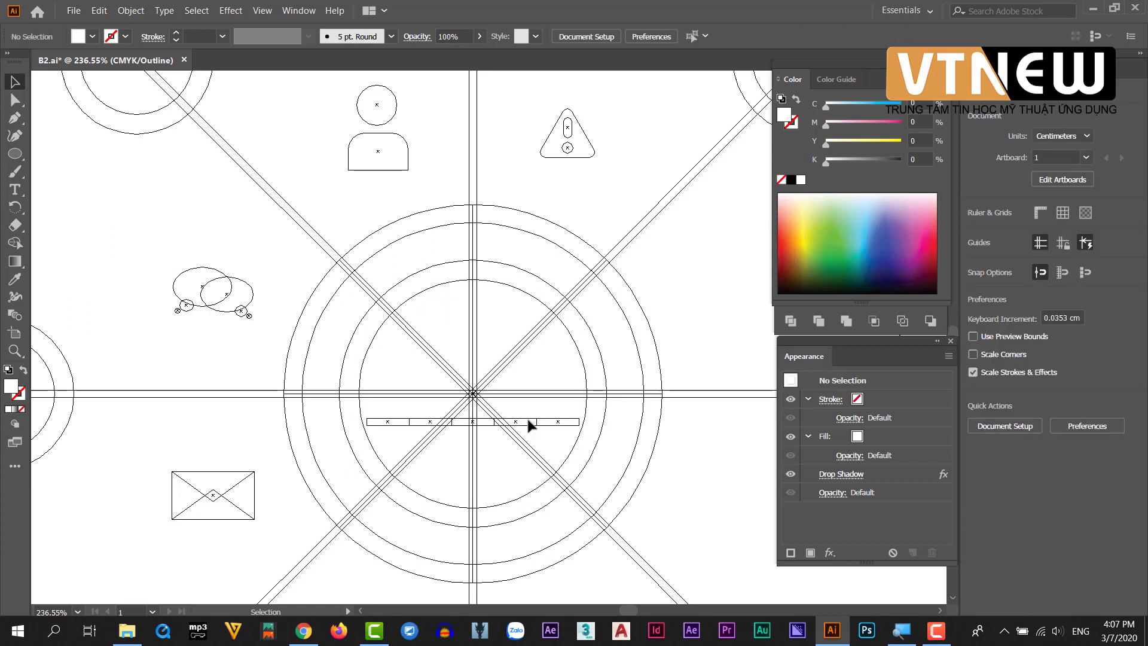
left_click(519, 426)
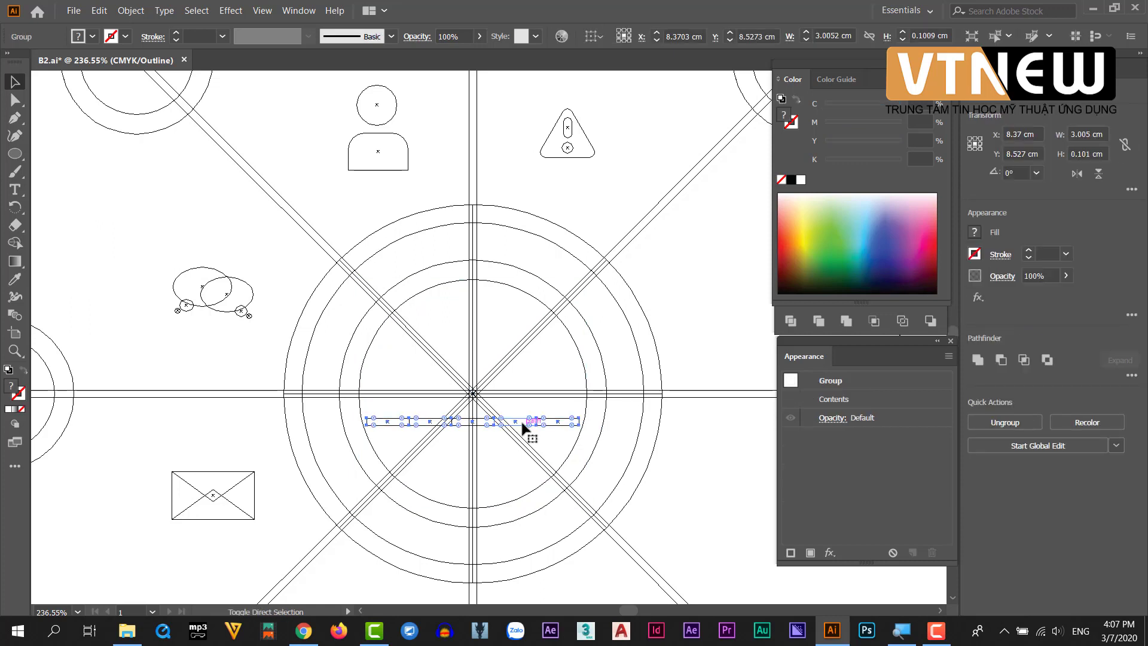
key("ctrl+y")
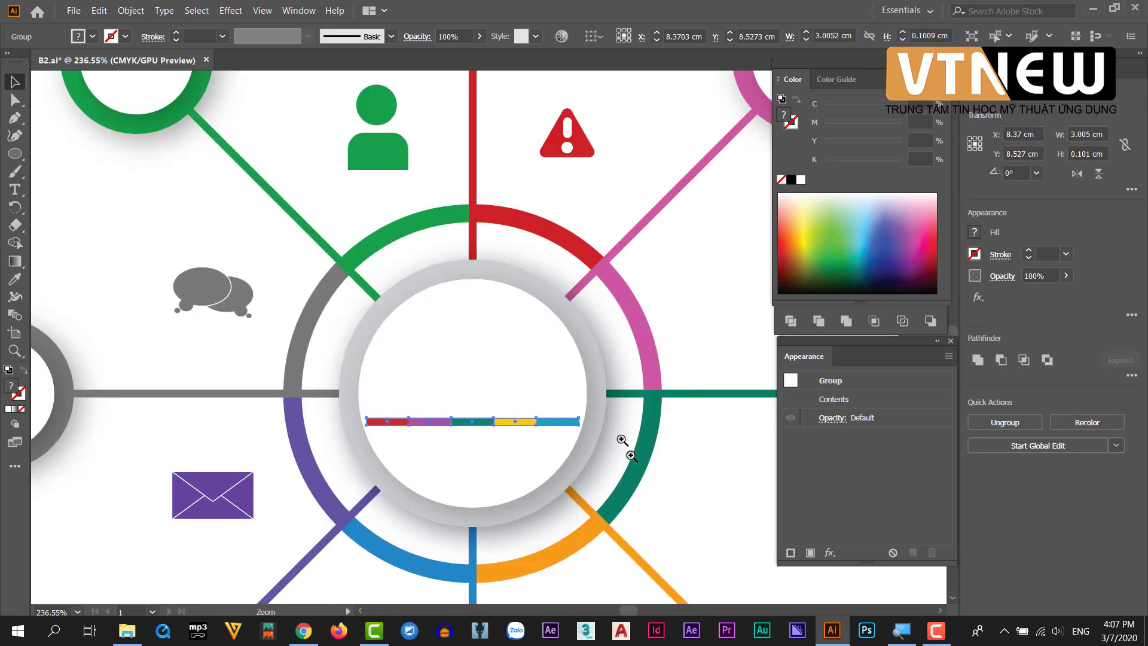
scroll(620, 441, "down", 5)
scroll(609, 382, "up", 2)
scroll(608, 382, "down", 2)
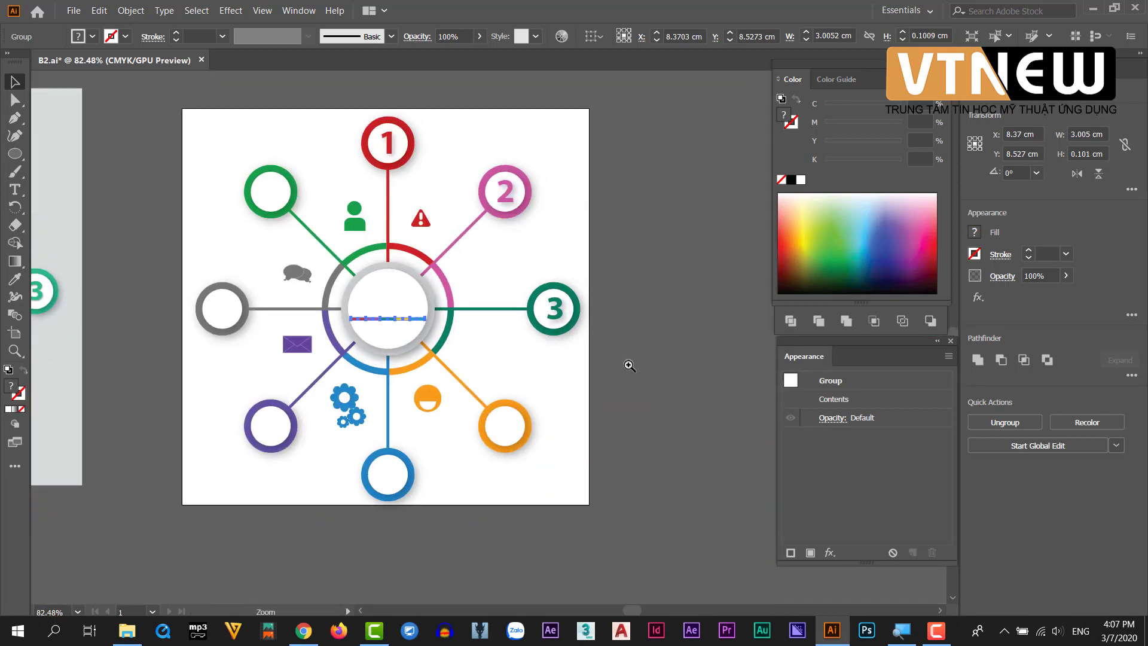
Cover the right artboard with a rectangle in the reference's light grey, sent behind everything
left_click(675, 374)
left_click_drag(16, 157, 54, 154)
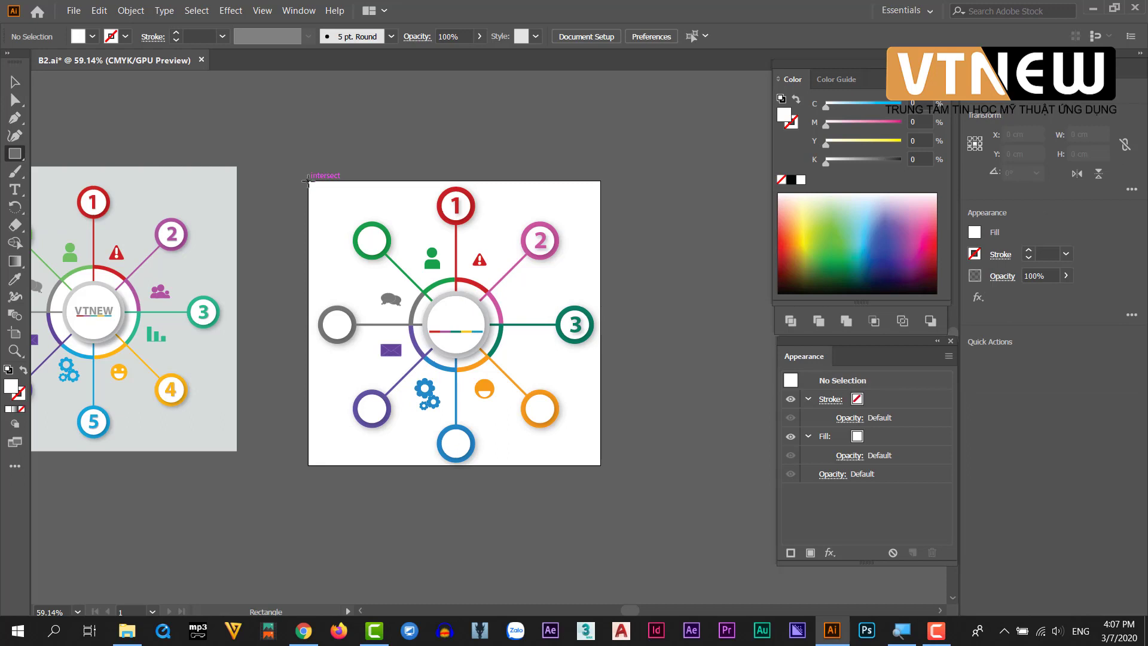
left_click_drag(306, 181, 600, 464)
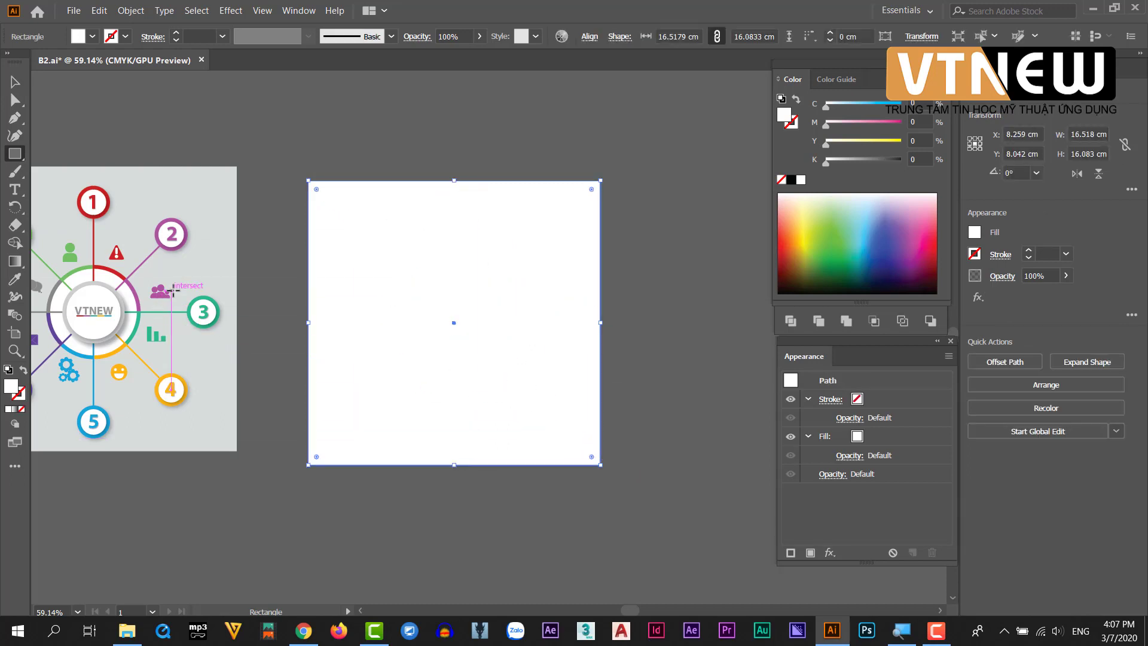
key("i")
left_click(192, 241)
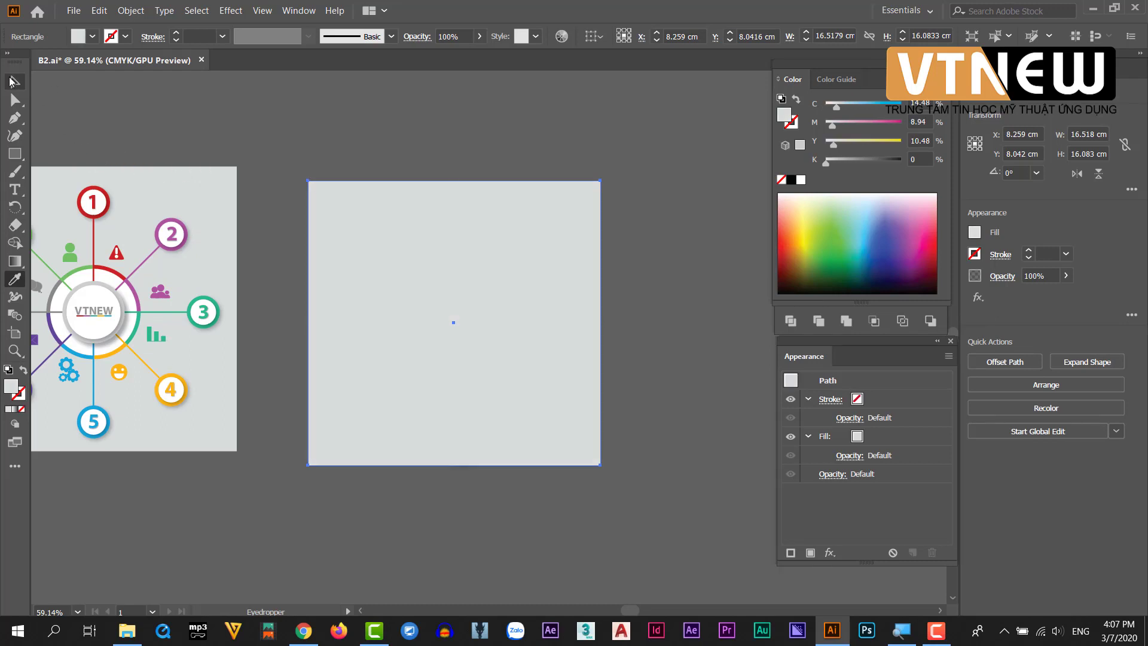
left_click(13, 82)
key("ctrl+shift+bracketleft")
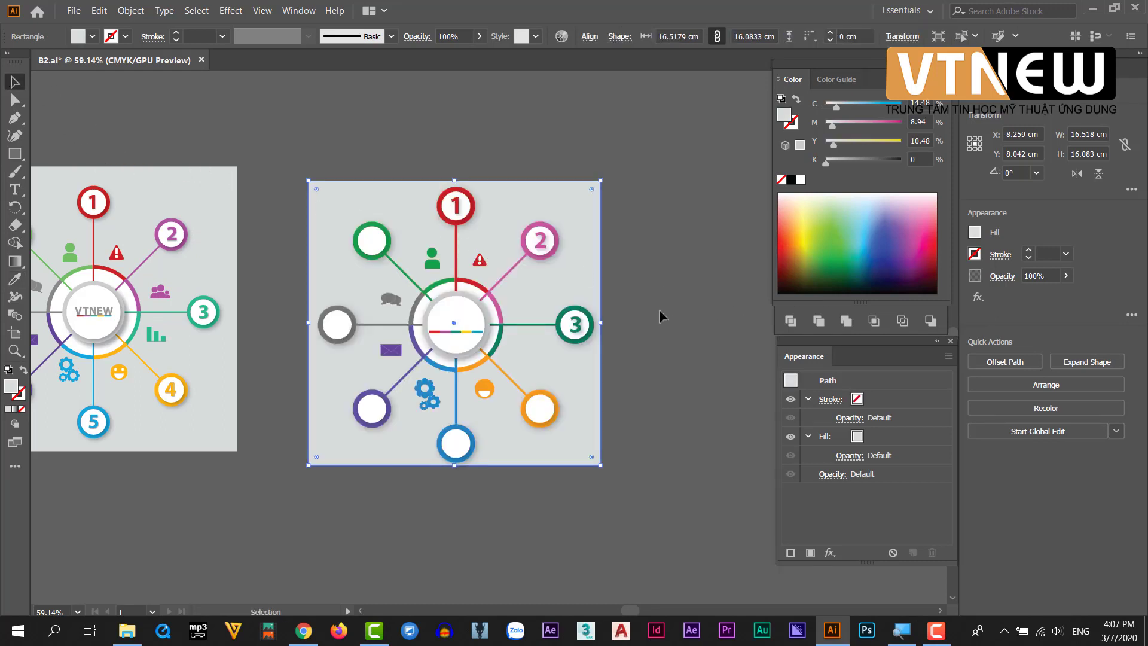
left_click(659, 310)
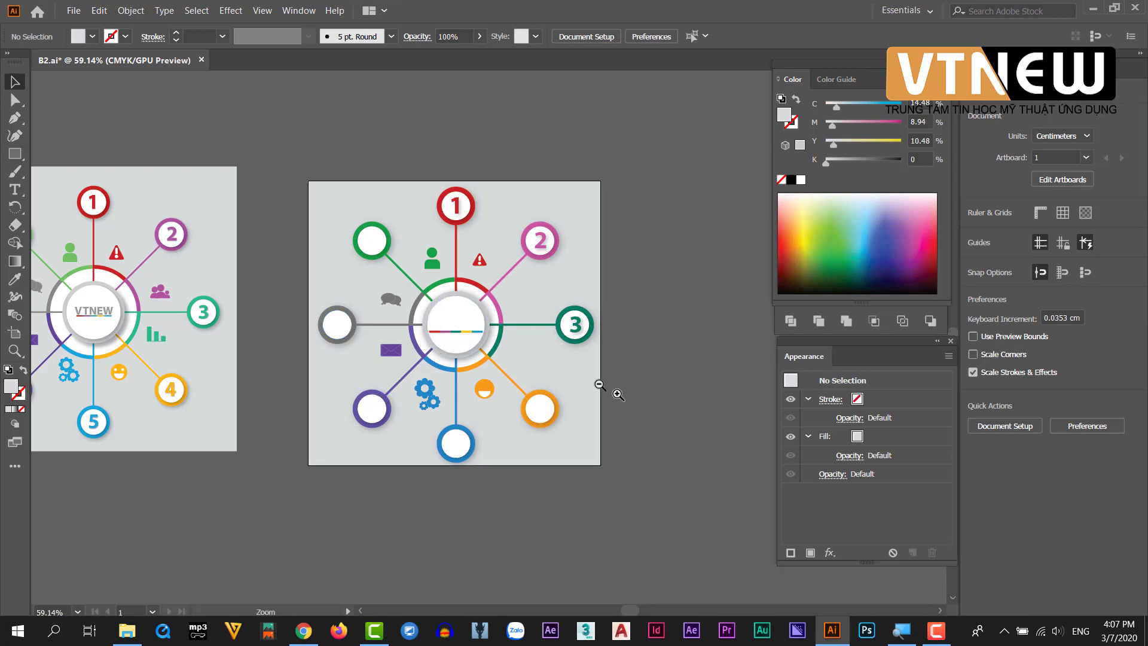
scroll(605, 390, "down", 2)
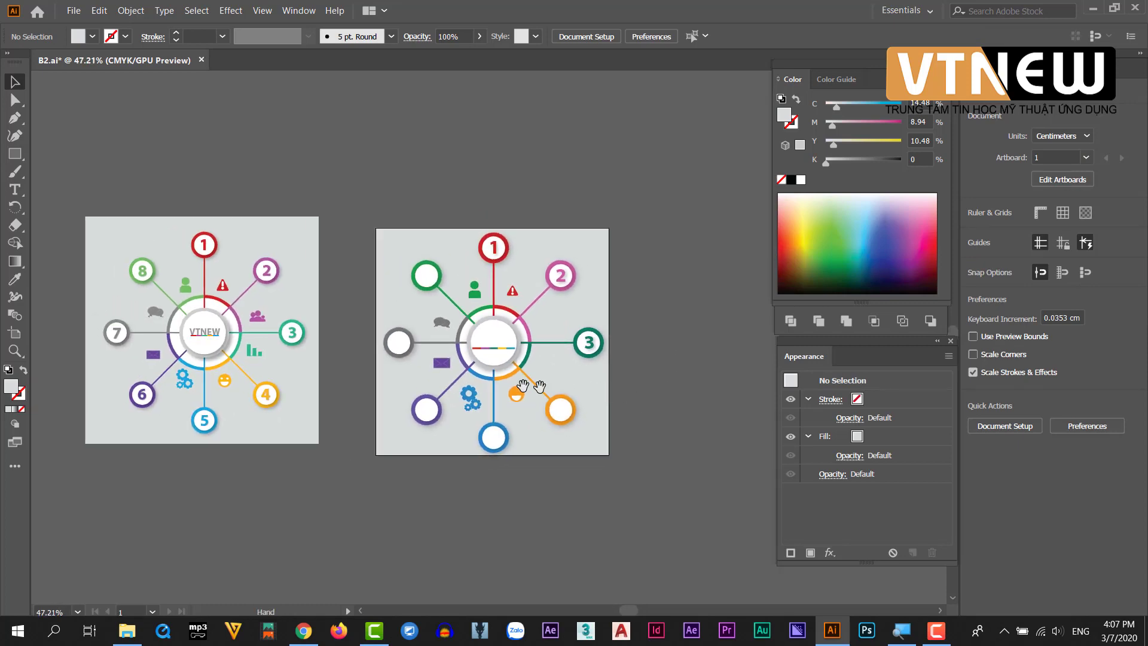
left_click_drag(540, 387, 556, 339)
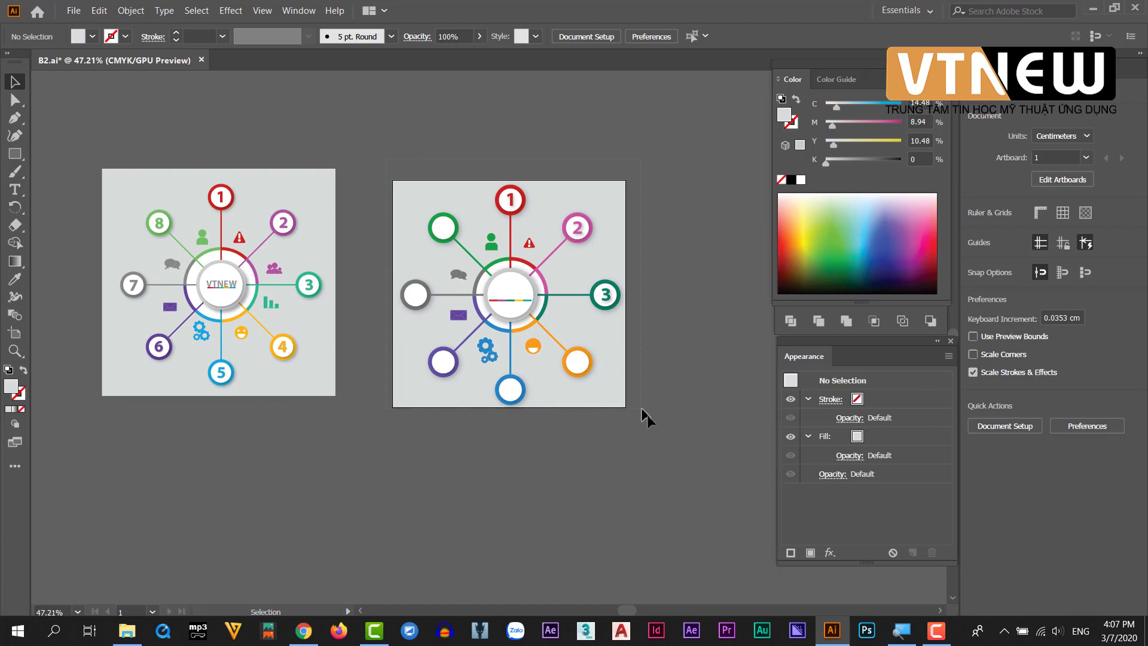
key("ctrl+a")
Zoom in on the right artboard and try moving the infographic down, undoing the move
left_click(695, 383)
key("z")
left_click_drag(643, 338, 672, 377)
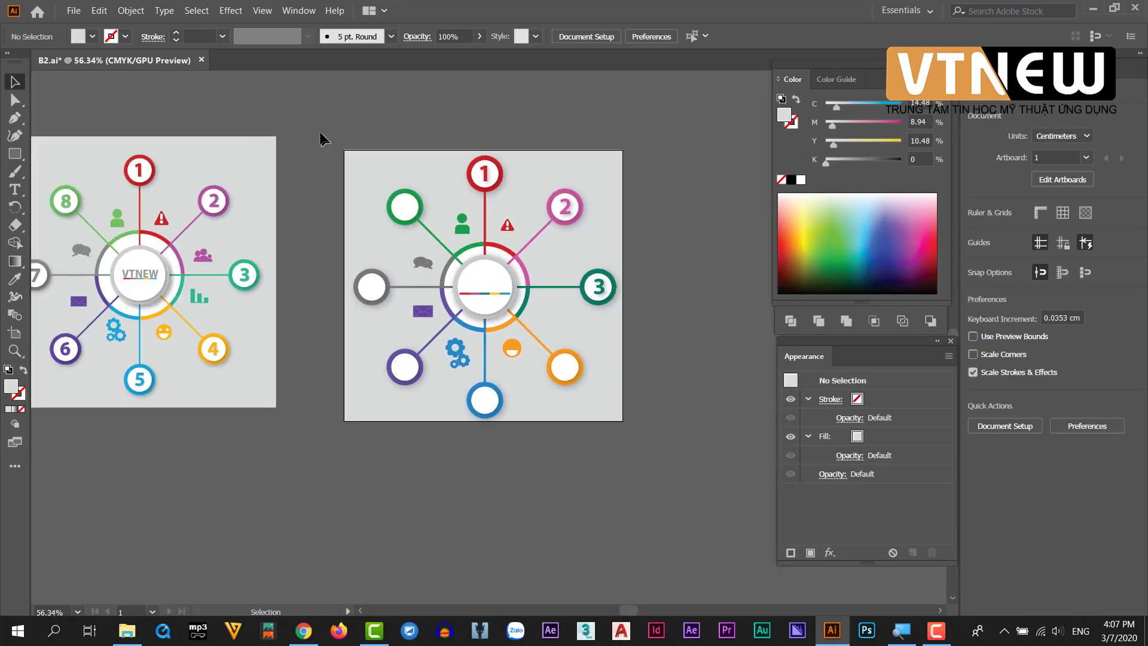
key("ctrl+a")
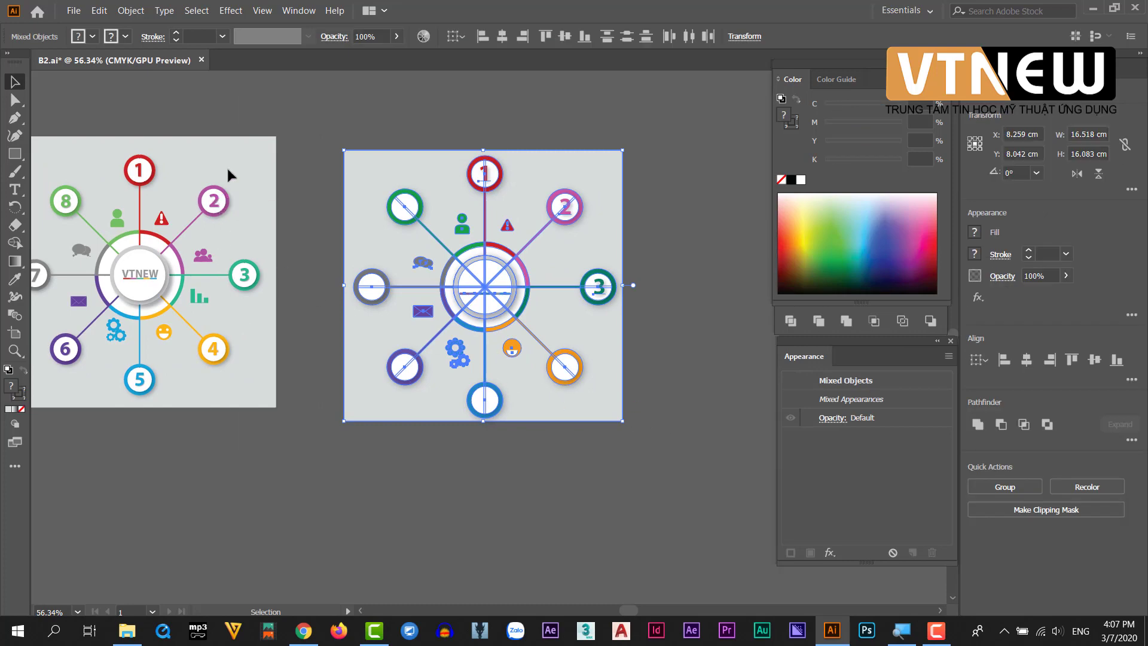
left_click(230, 164)
left_click_drag(556, 357, 574, 519)
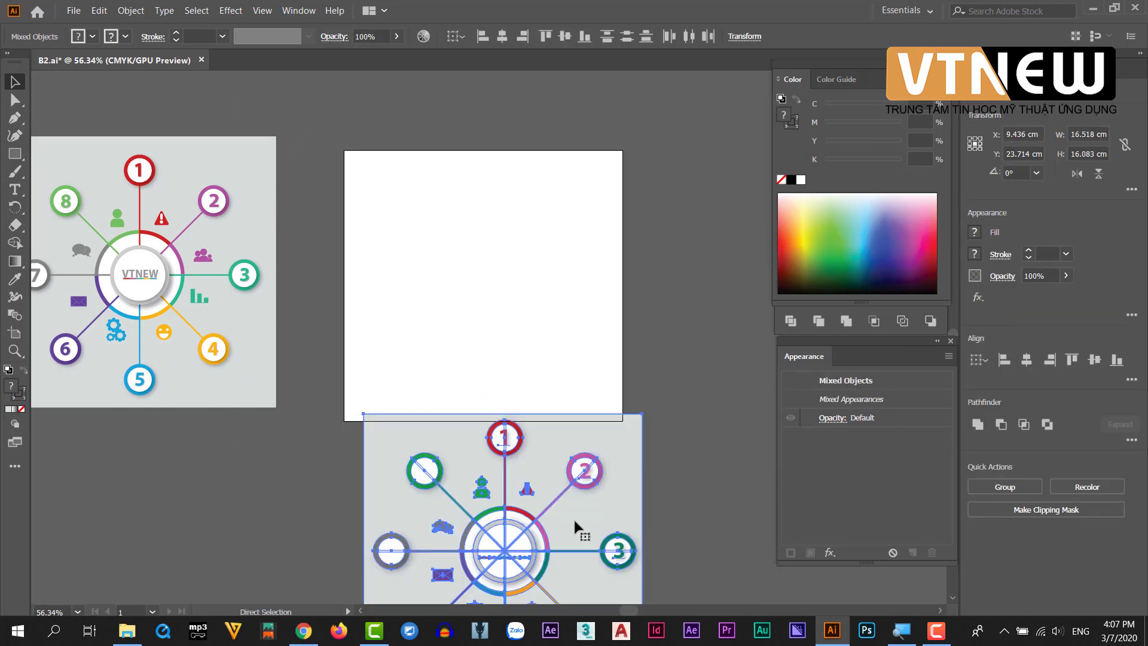
key("ctrl+z")
left_click(646, 500)
Move the infographic off its artboard and apply Object > Artboards > Fit to Artwork Bounds
scroll(625, 478, "up", 2)
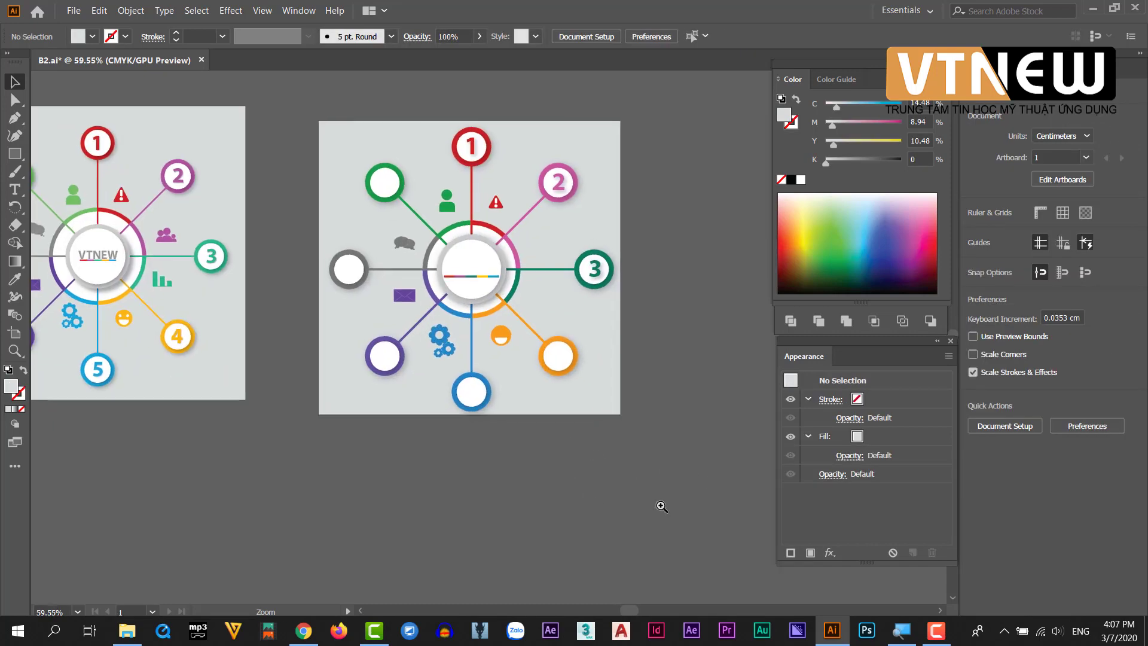
scroll(589, 453, "up", 3)
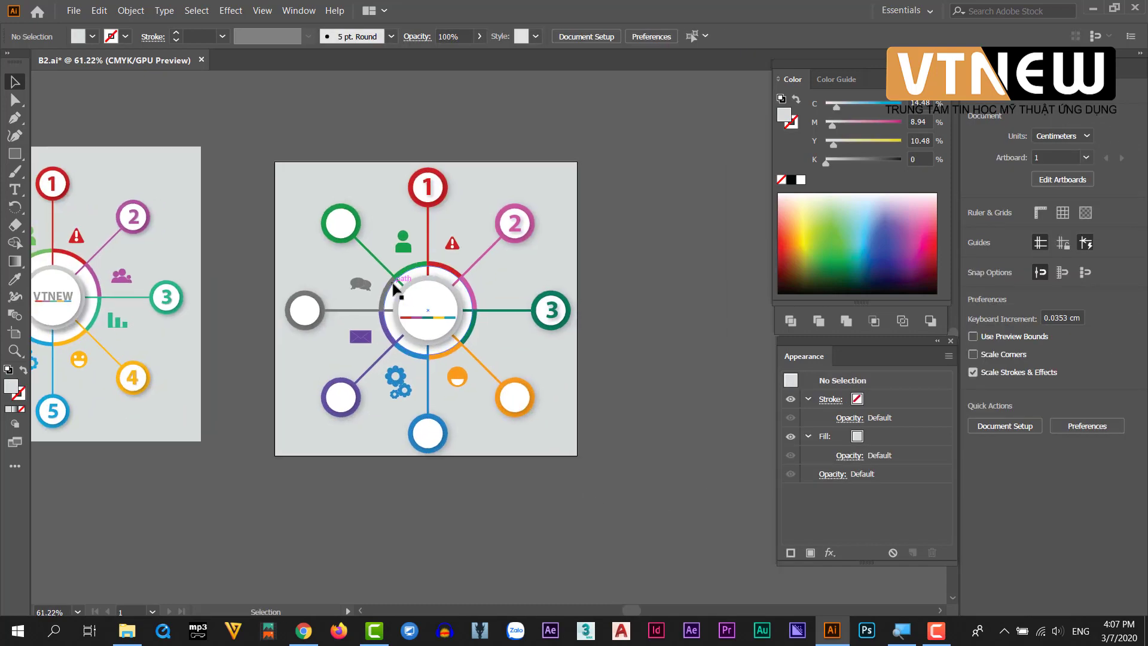
left_click(540, 395)
scroll(574, 419, "down", 3)
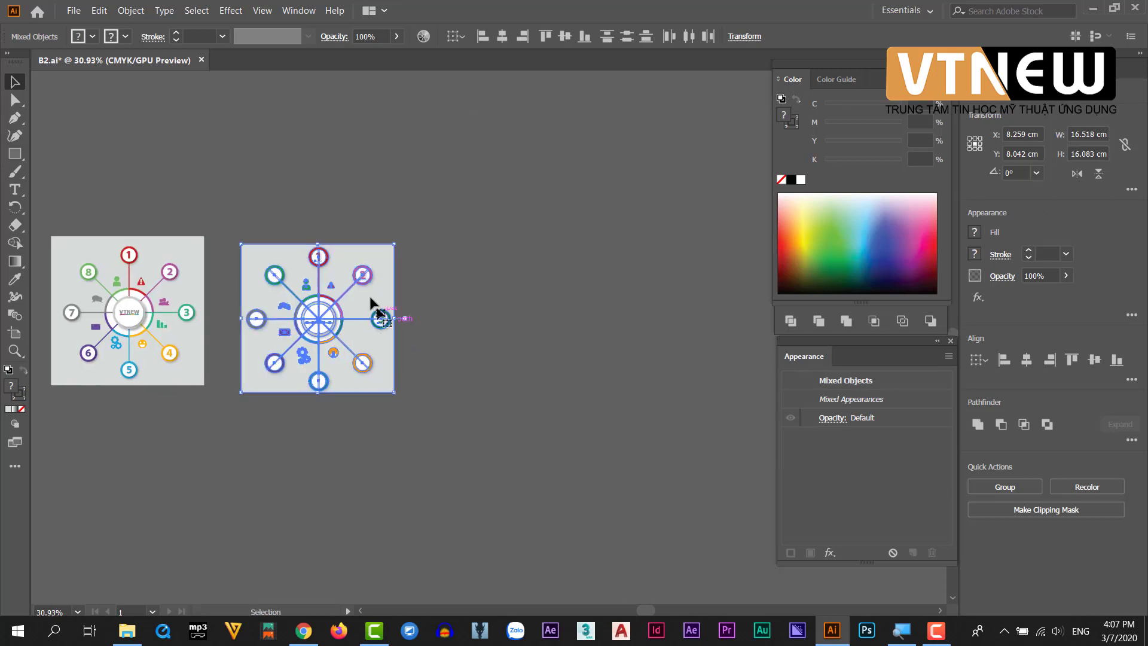
left_click_drag(371, 298, 555, 306)
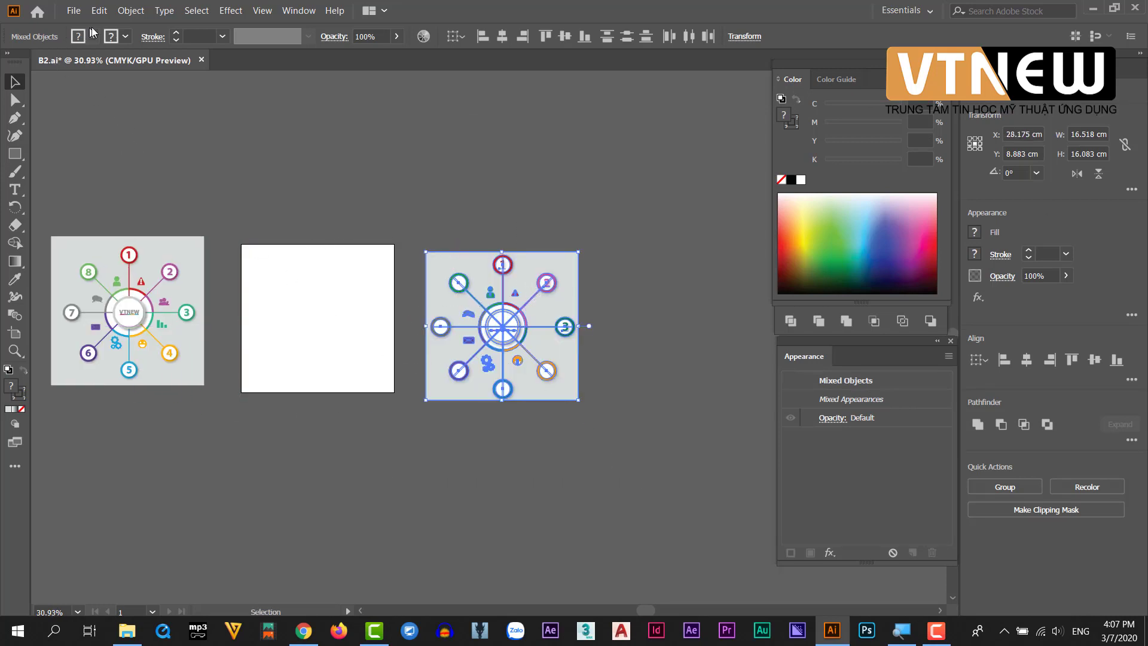
left_click(130, 10)
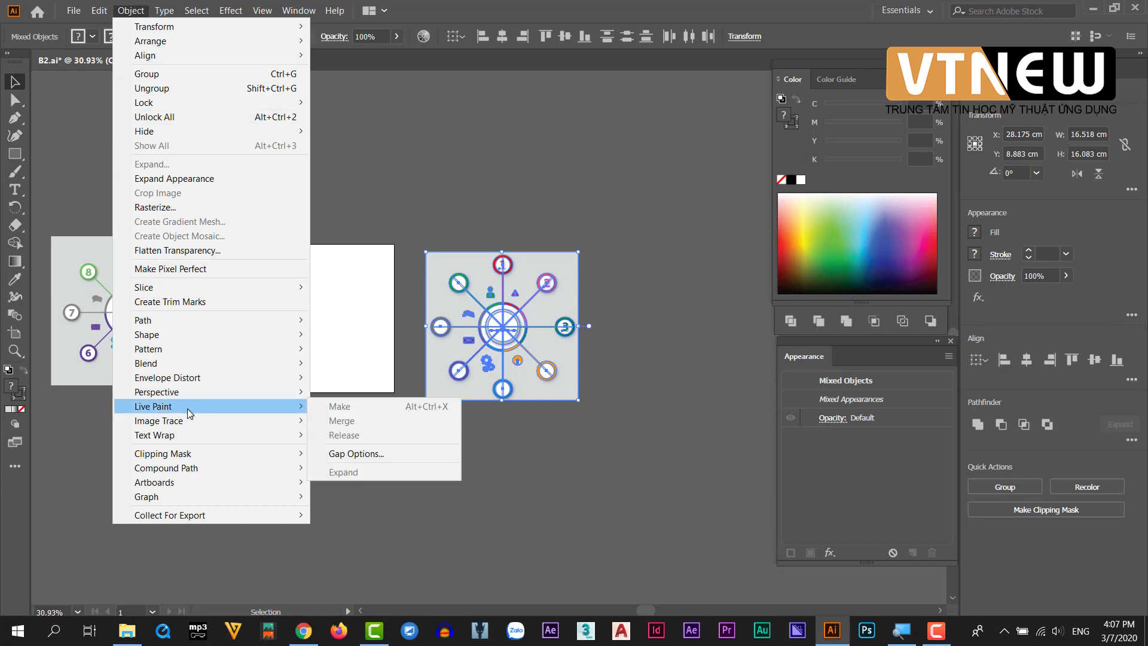
mouse_move(154, 481)
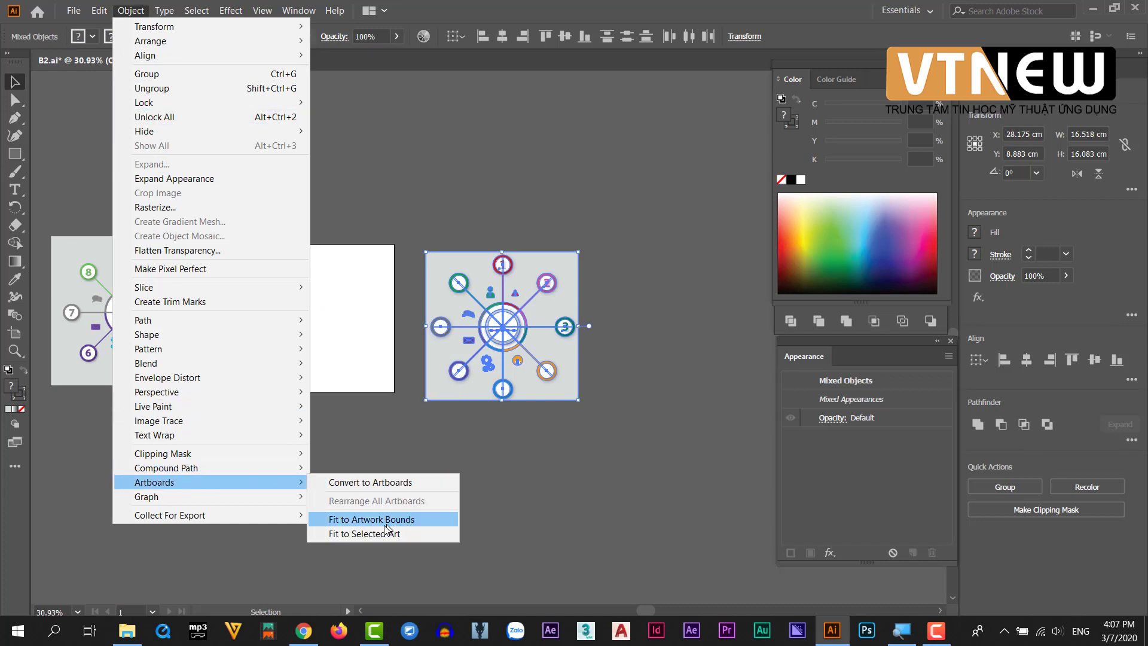
left_click(375, 534)
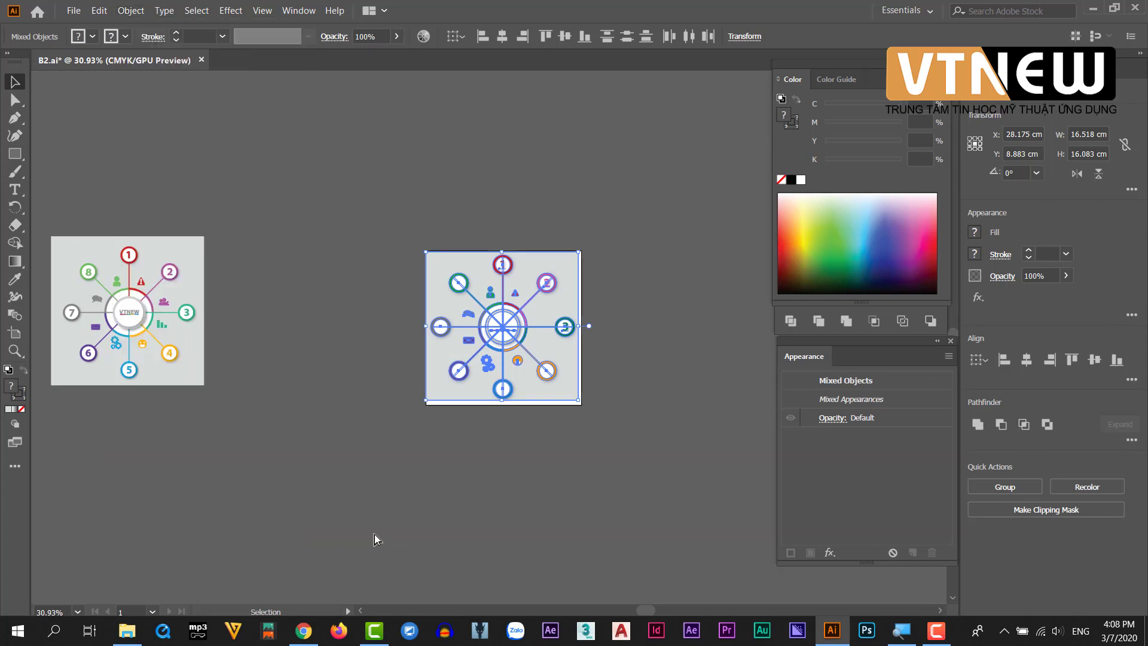
Inspect the infographic up close, then undo the artboard fit
key("z")
left_click_drag(530, 418, 736, 510)
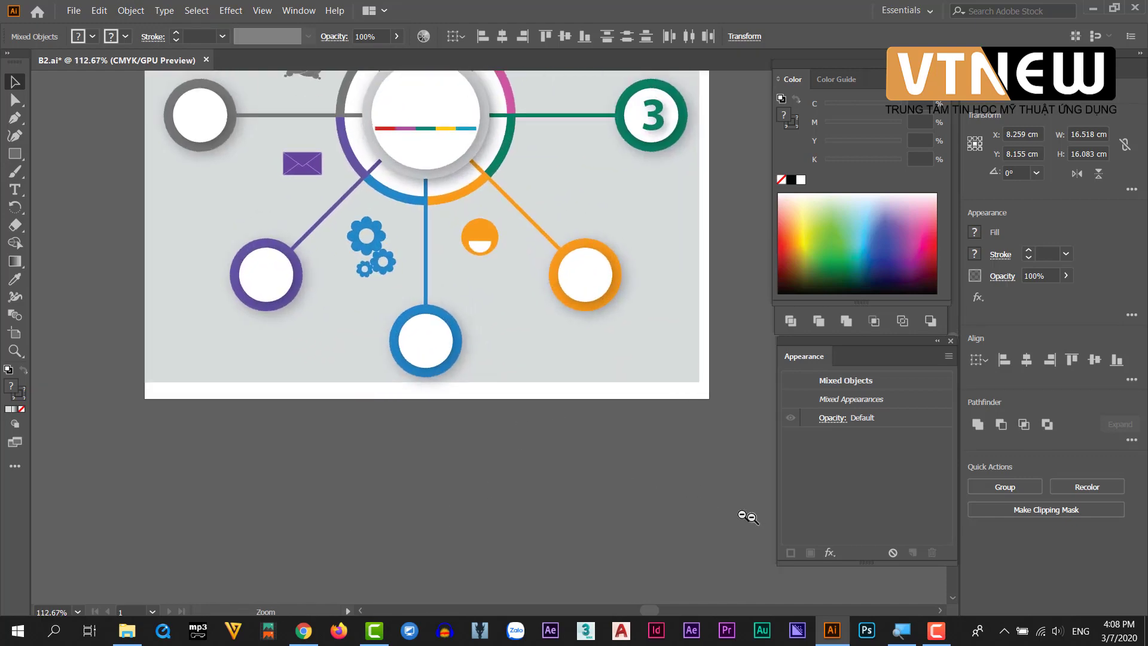
key("ctrl+0")
left_click_drag(679, 441, 554, 493)
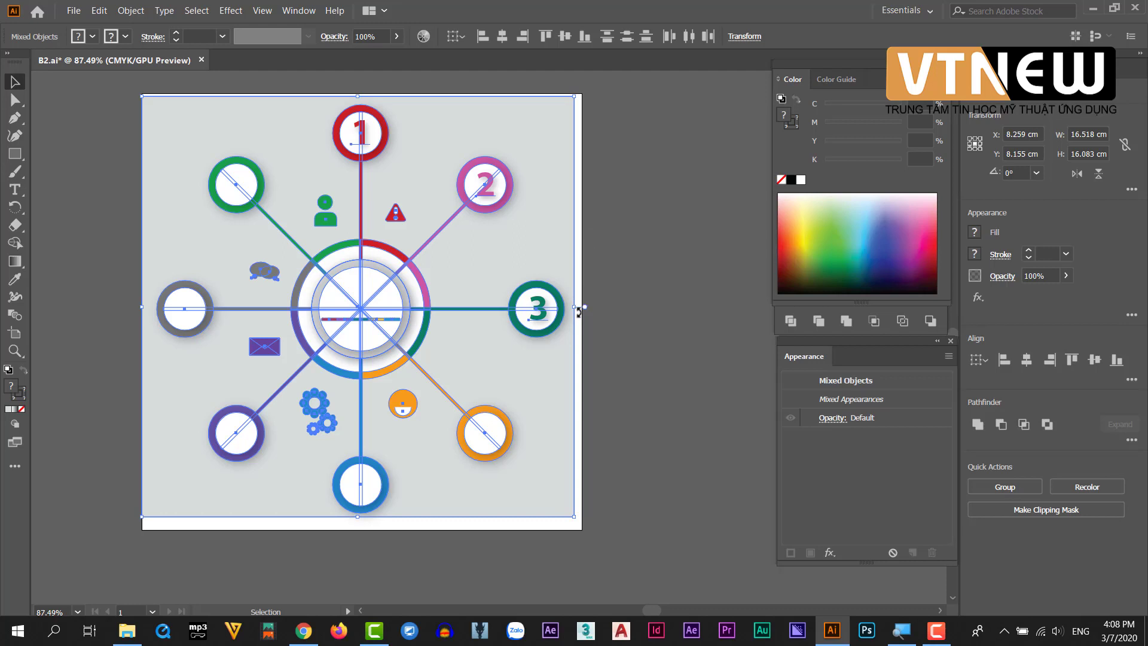
key("ctrl+z")
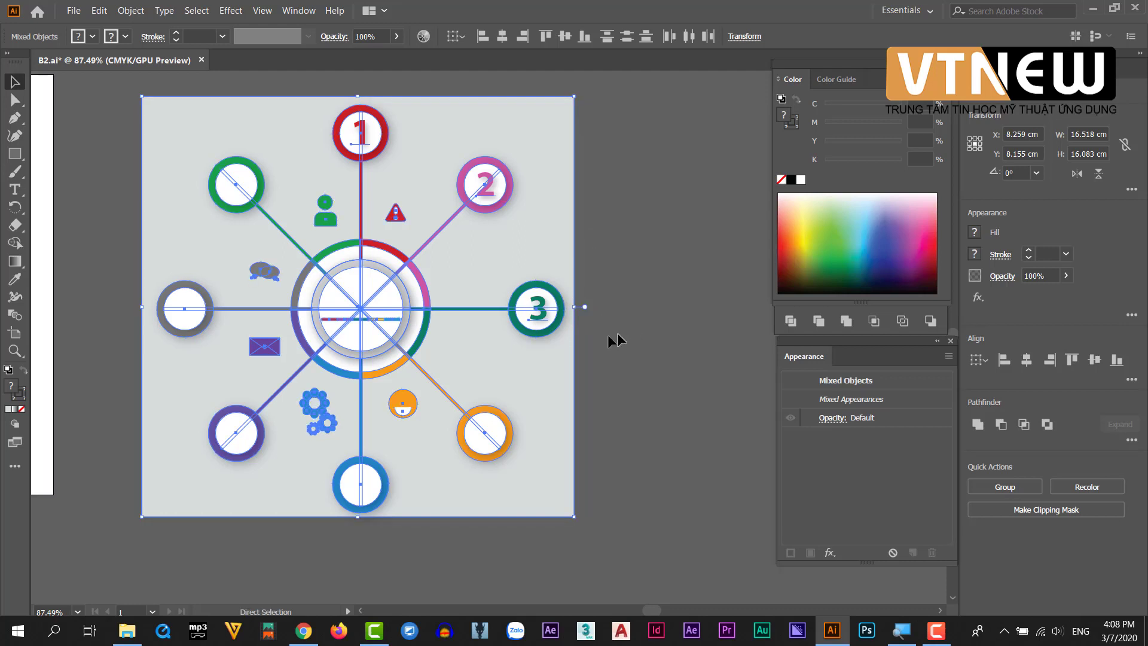
Draw a new artboard around the infographic and delete the old left artboard
left_click(15, 335)
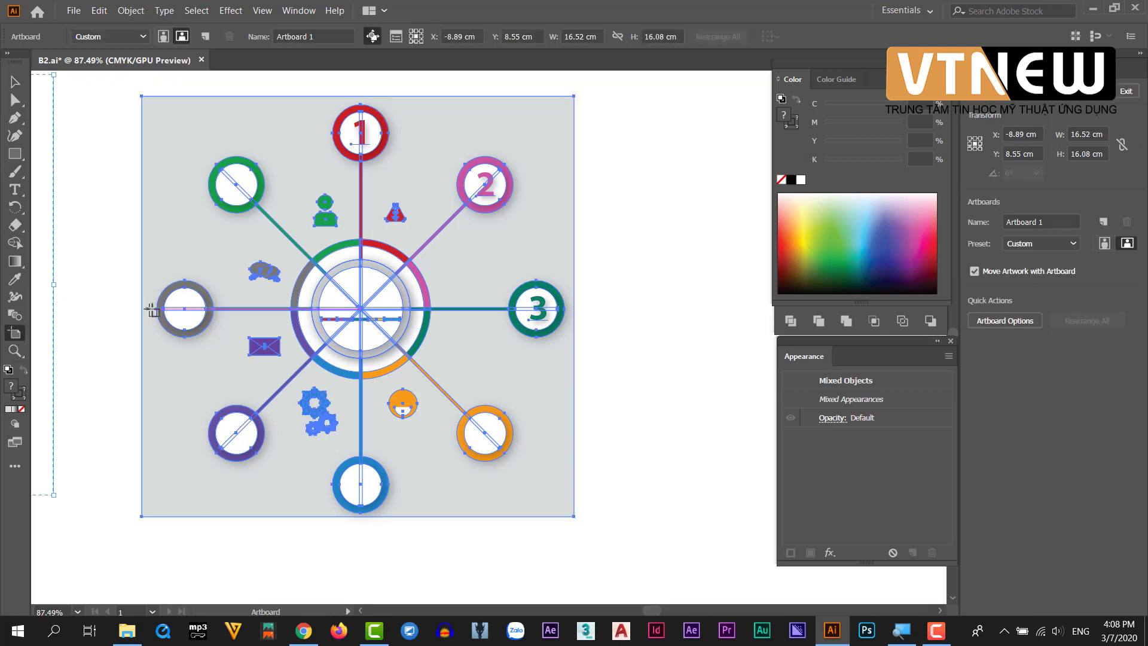
scroll(251, 343, "down", 3)
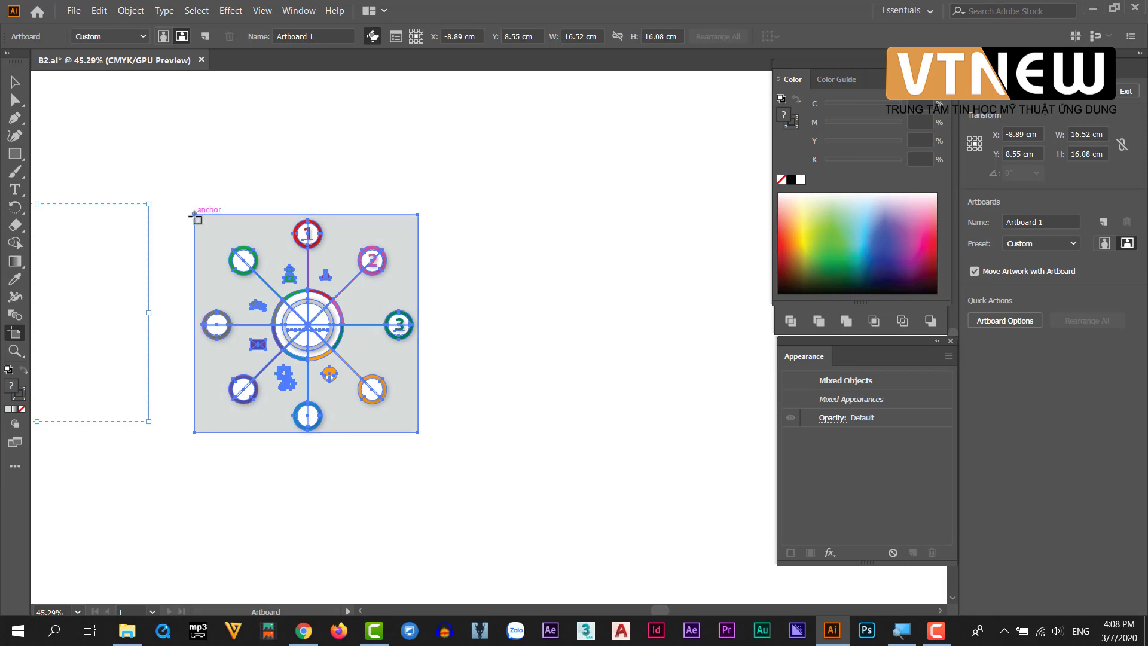
left_click_drag(194, 214, 419, 433)
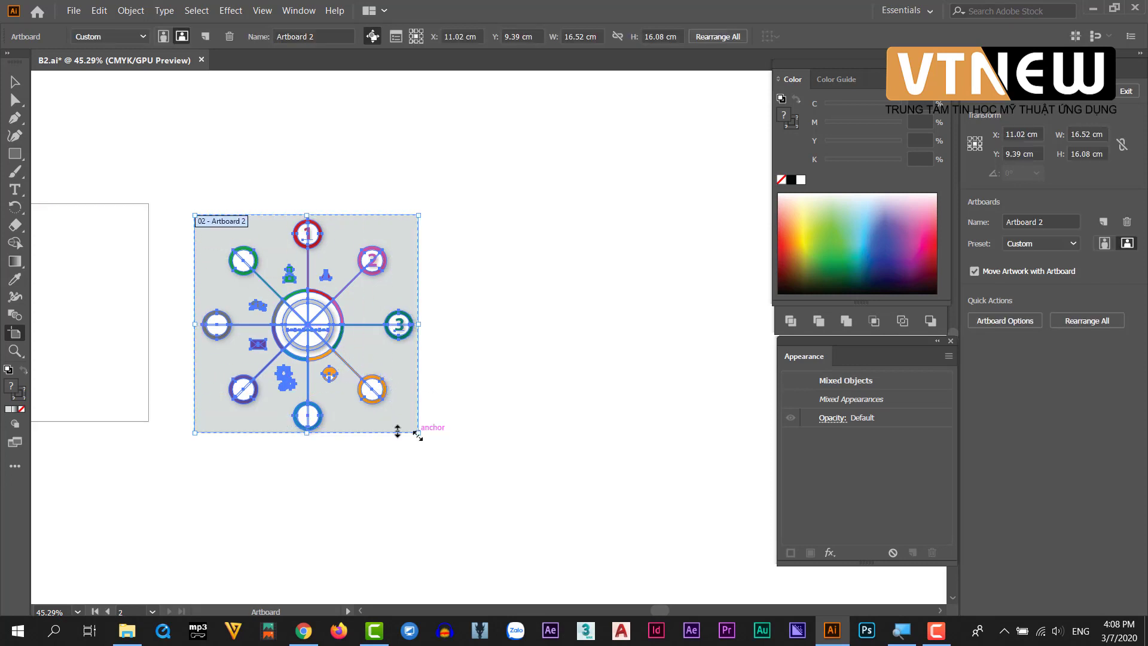
left_click(115, 240)
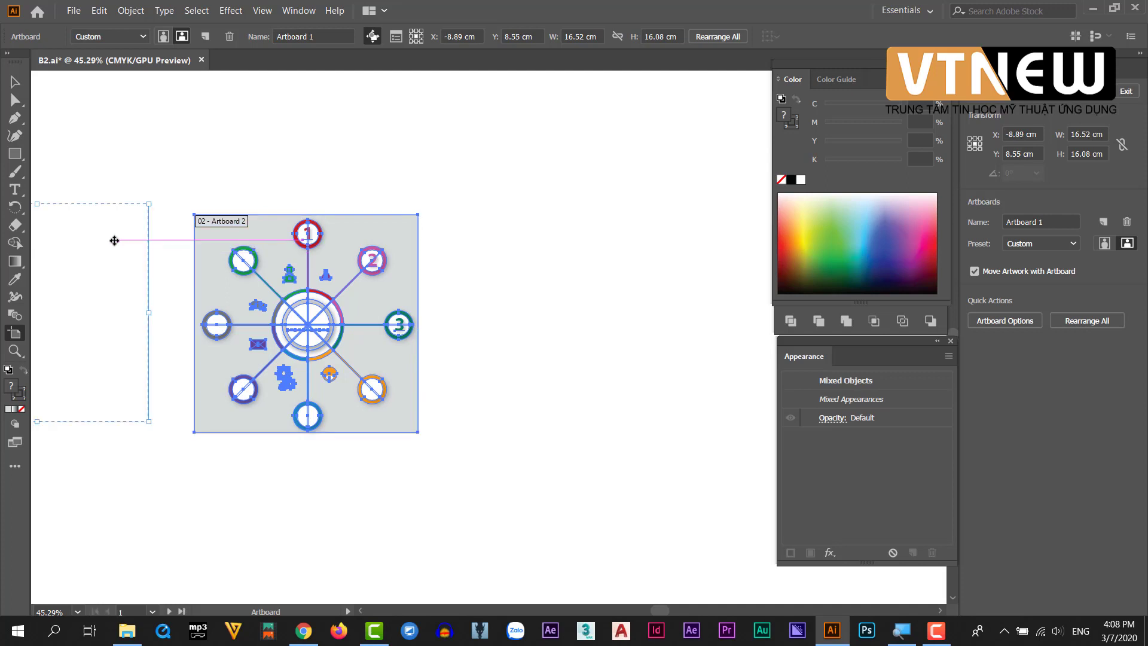
key("Delete")
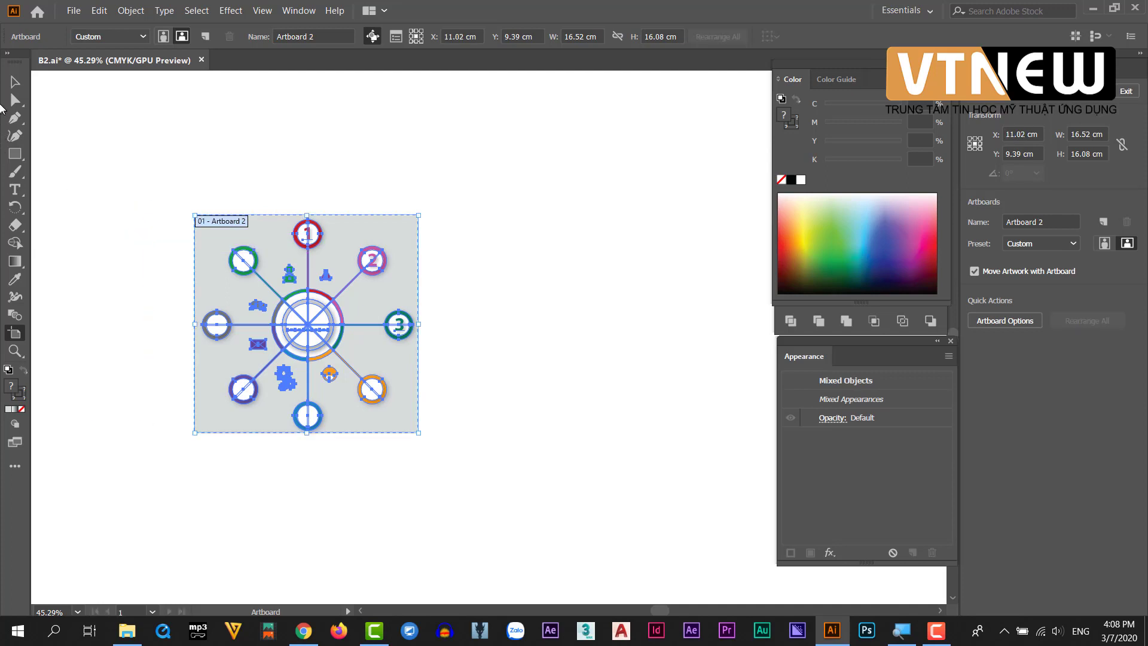
left_click(13, 83)
Pan and zoom to frame the whole new artboard with the infographic
scroll(231, 167, "up", 2)
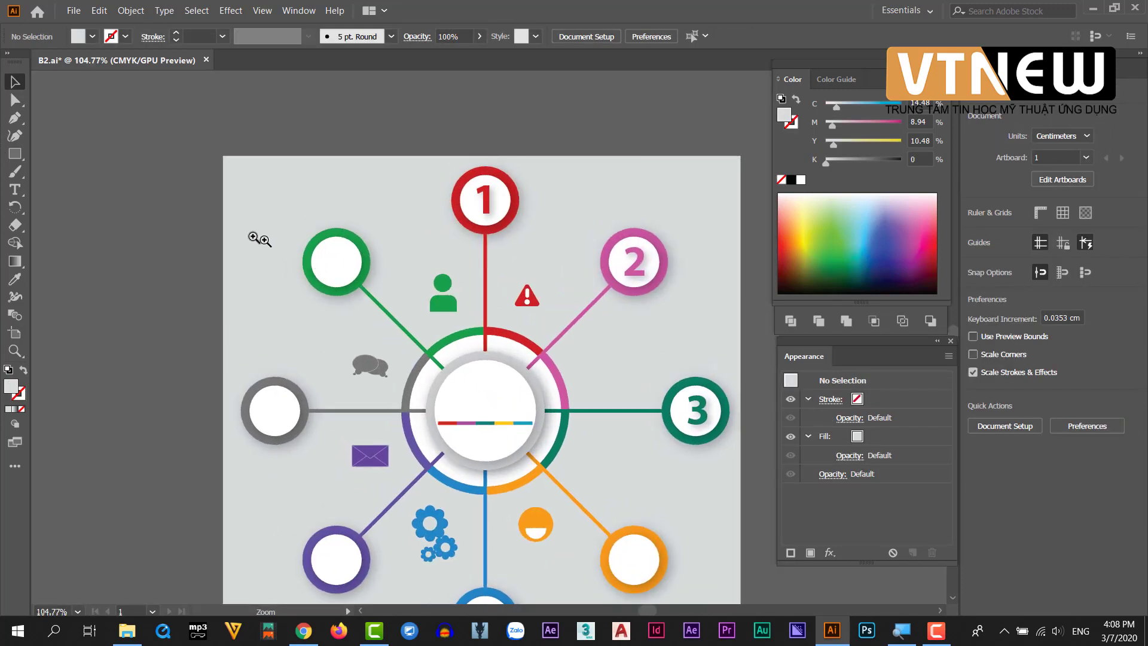
left_click_drag(215, 229, 383, 166)
scroll(496, 287, "down", 1)
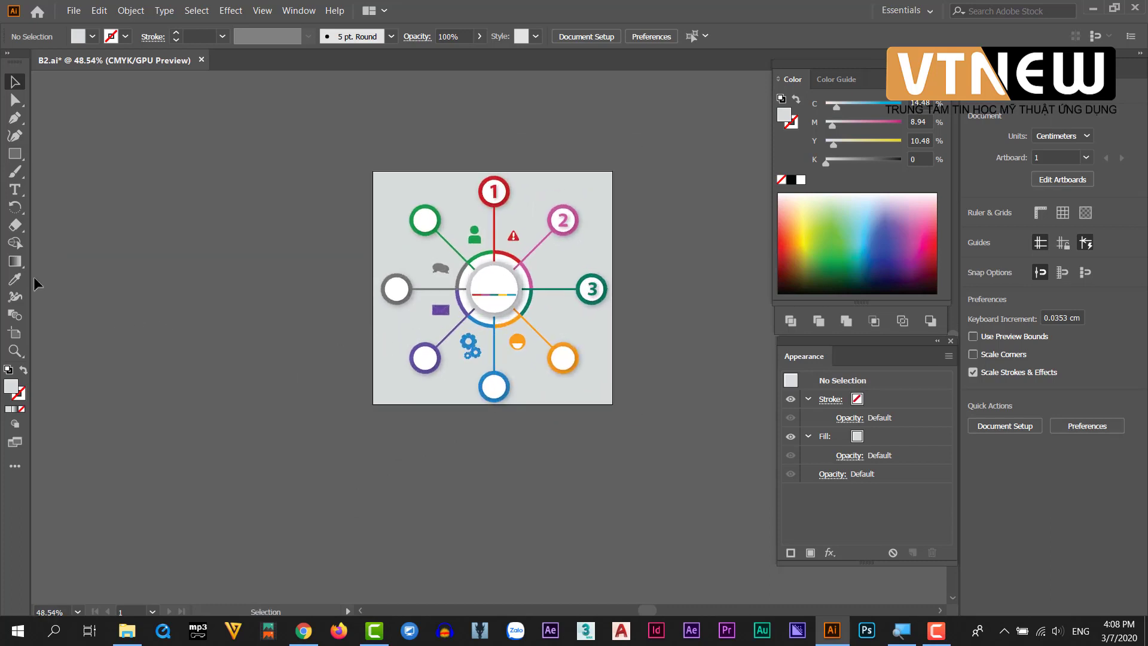
left_click(15, 351)
mouse_move(477, 351)
left_mouse_down()
mouse_move(505, 372)
mouse_move(538, 371)
left_mouse_up()
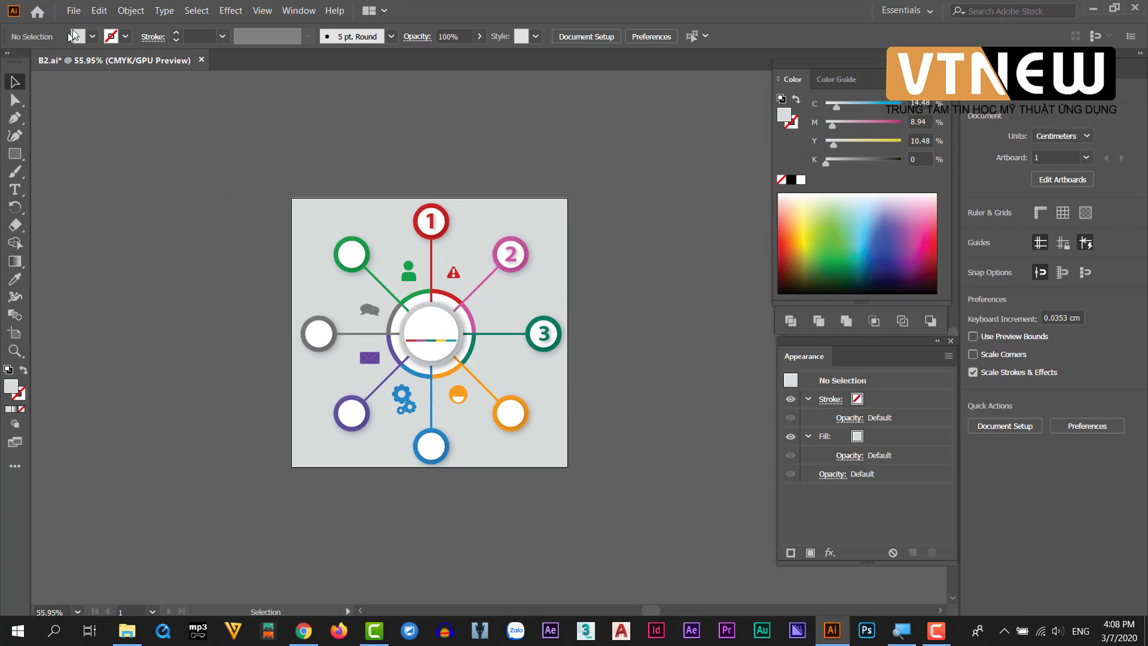
left_click(74, 12)
mouse_move(97, 240)
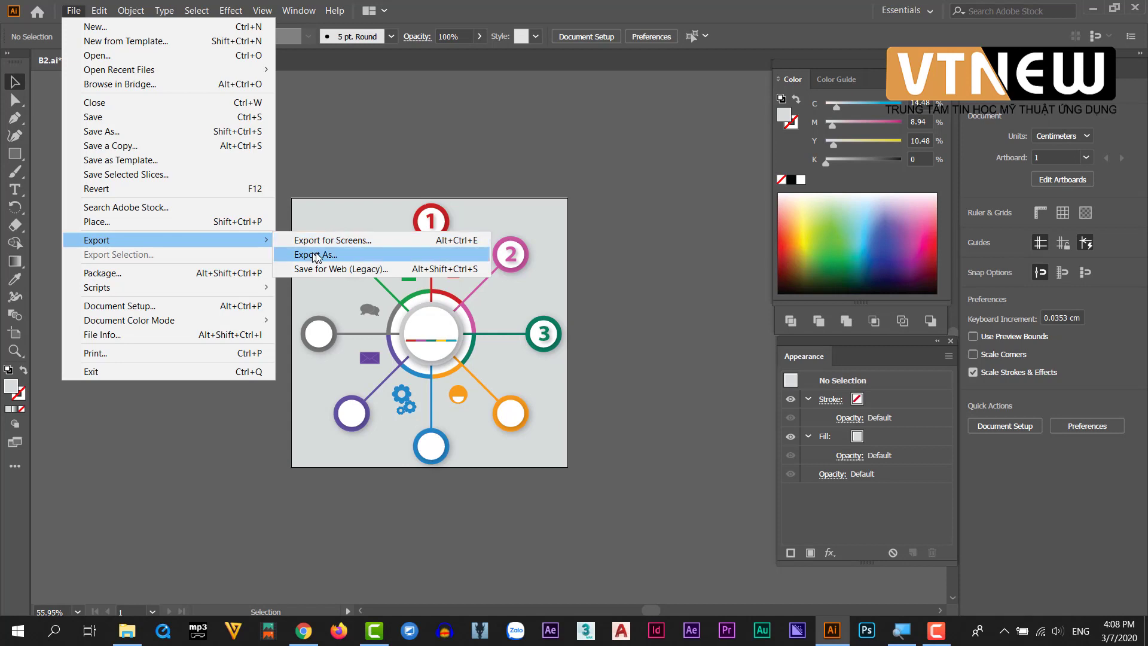
Set up an Export As to the Desktop in JPEG format with Use Artboards ticked
left_click(346, 257)
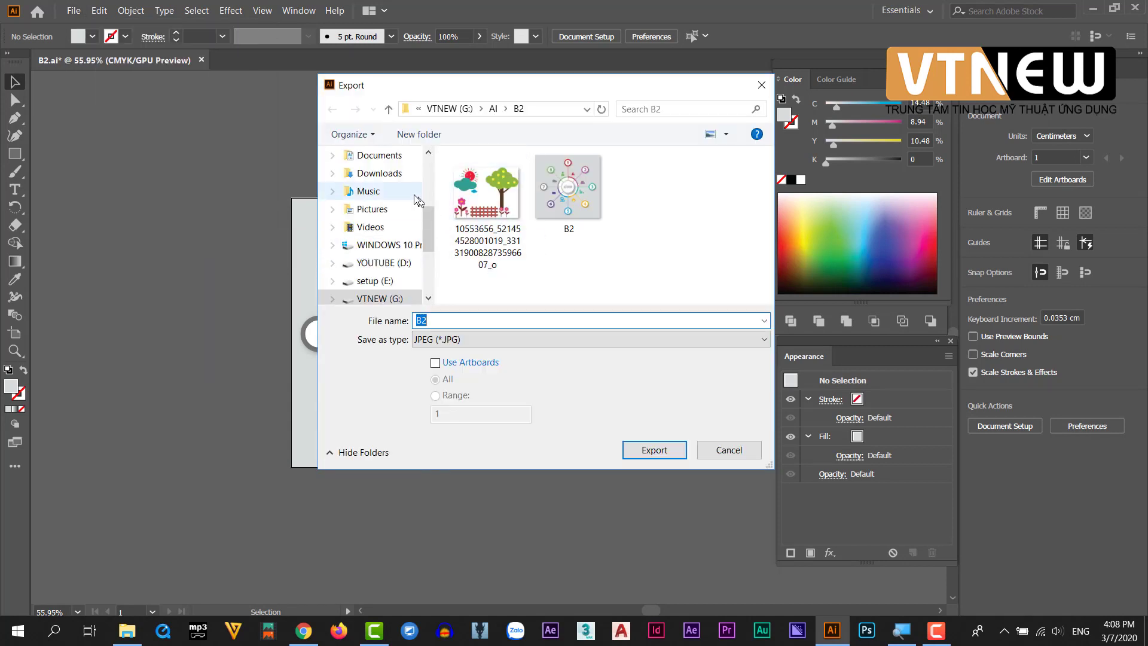
scroll(414, 197, "up", 2)
scroll(411, 196, "up", 2)
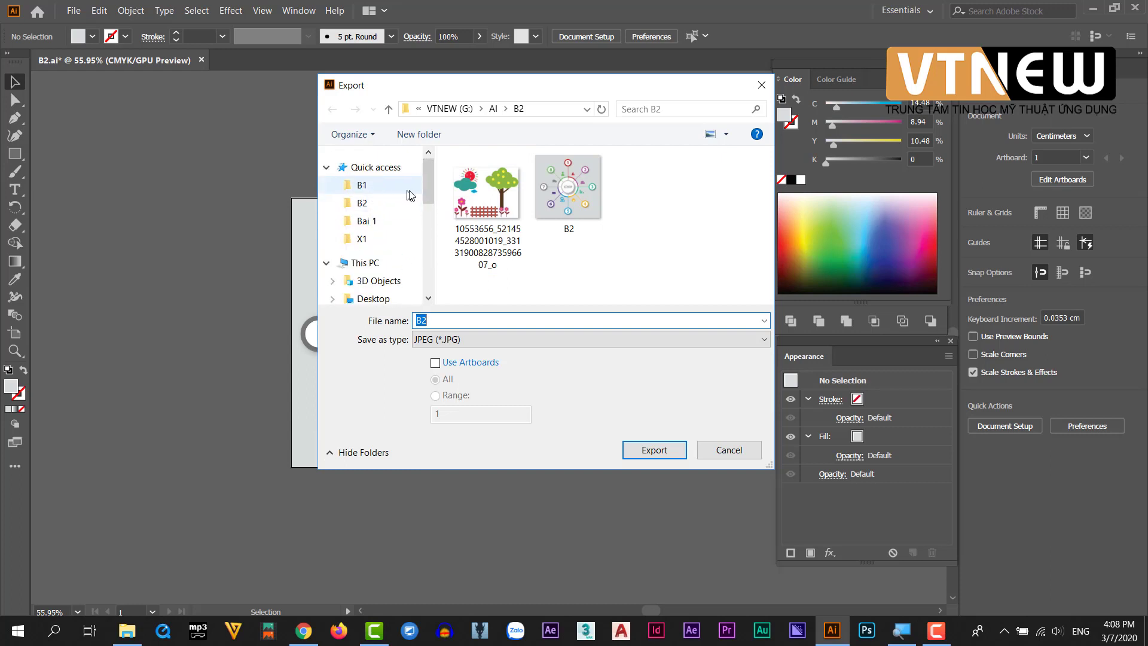
left_click(373, 251)
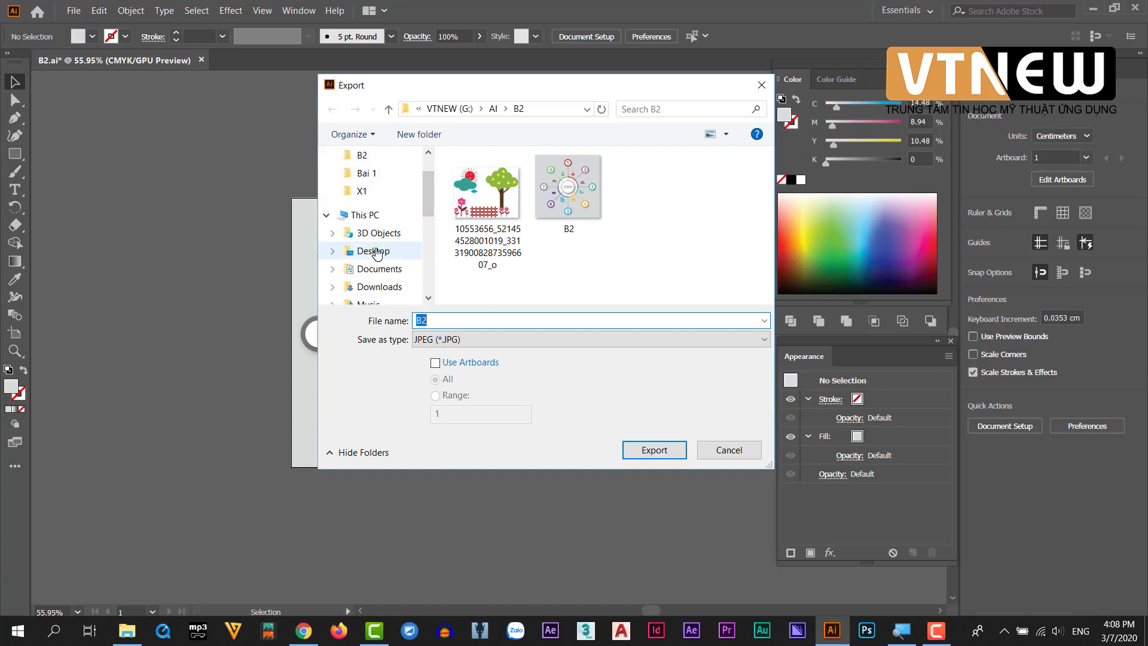
left_click(462, 341)
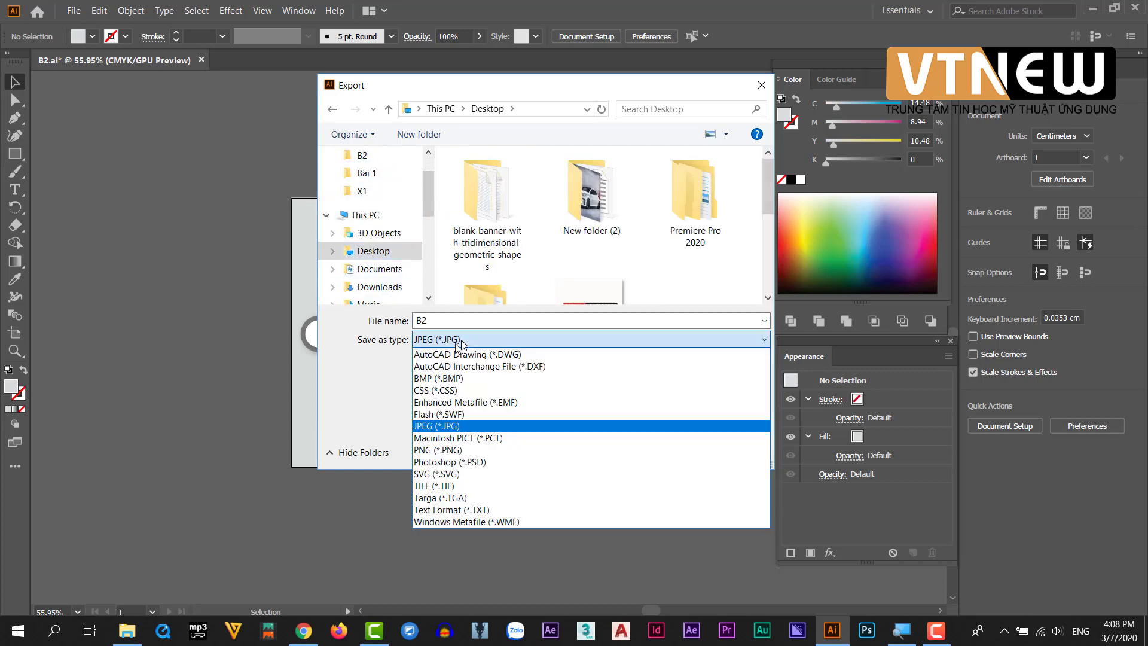
left_click(434, 428)
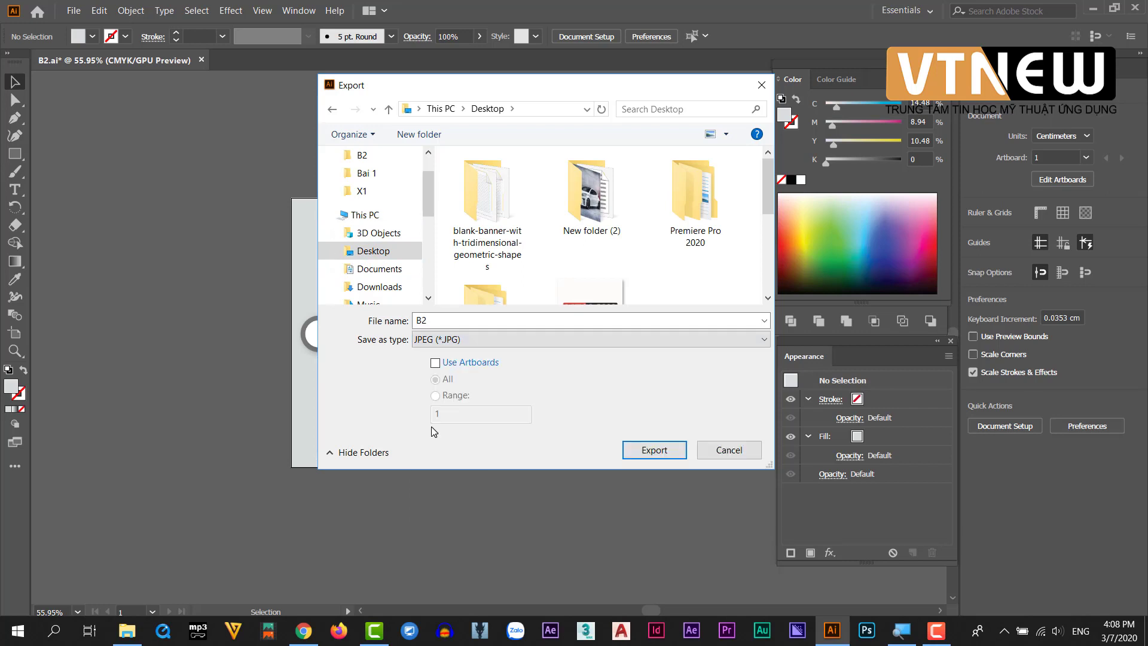
left_click(435, 362)
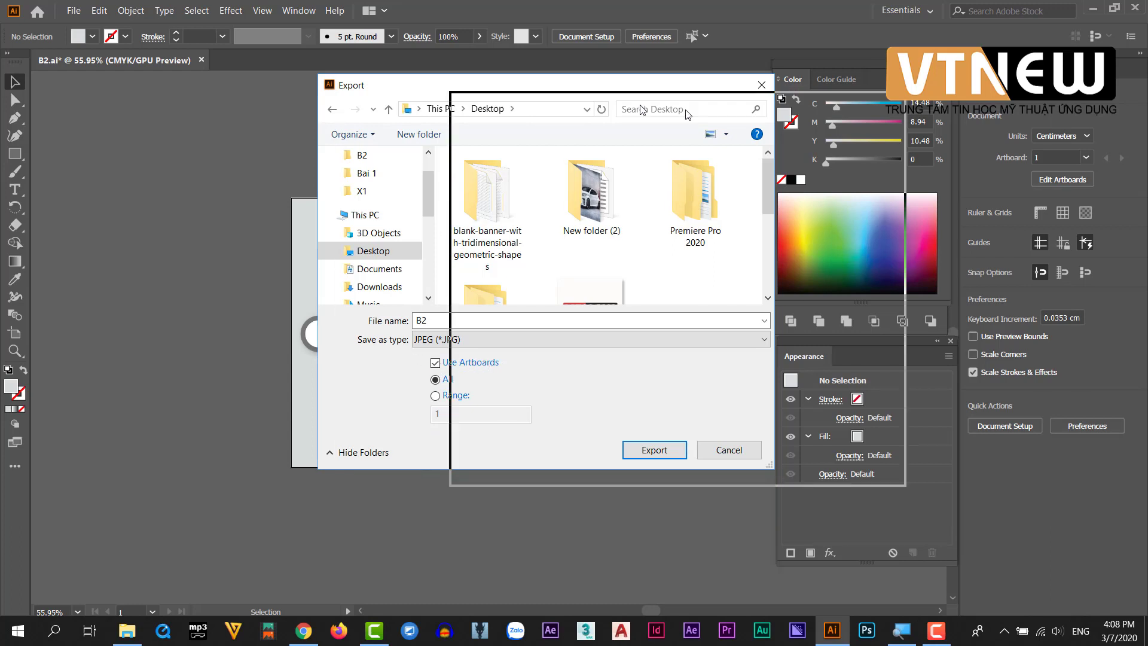
left_click_drag(641, 109, 701, 115)
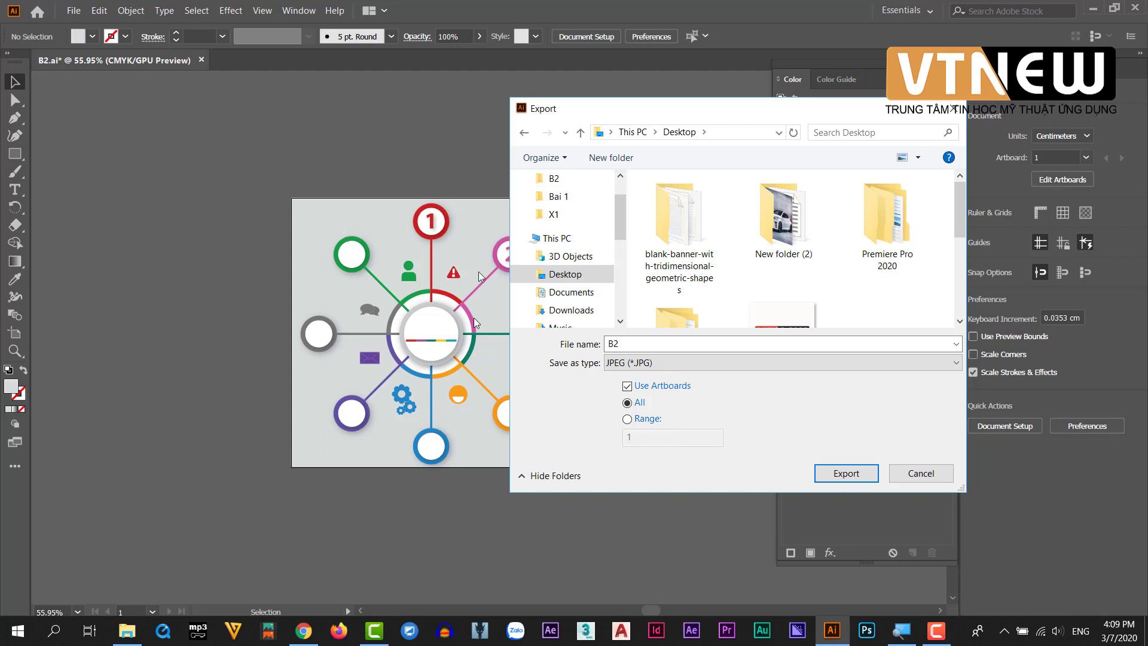
Export with JPEG quality kept at 10 (maximum), saving the image B2-01
left_click(829, 475)
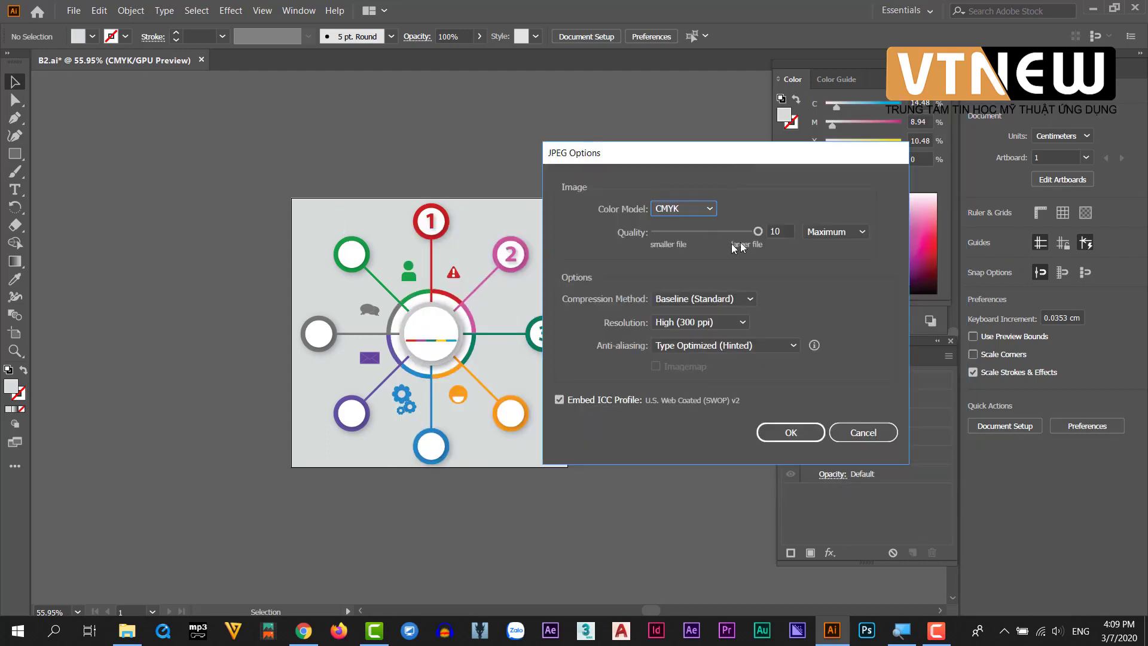
mouse_move(757, 232)
left_mouse_down()
mouse_move(686, 232)
mouse_move(758, 232)
left_mouse_up()
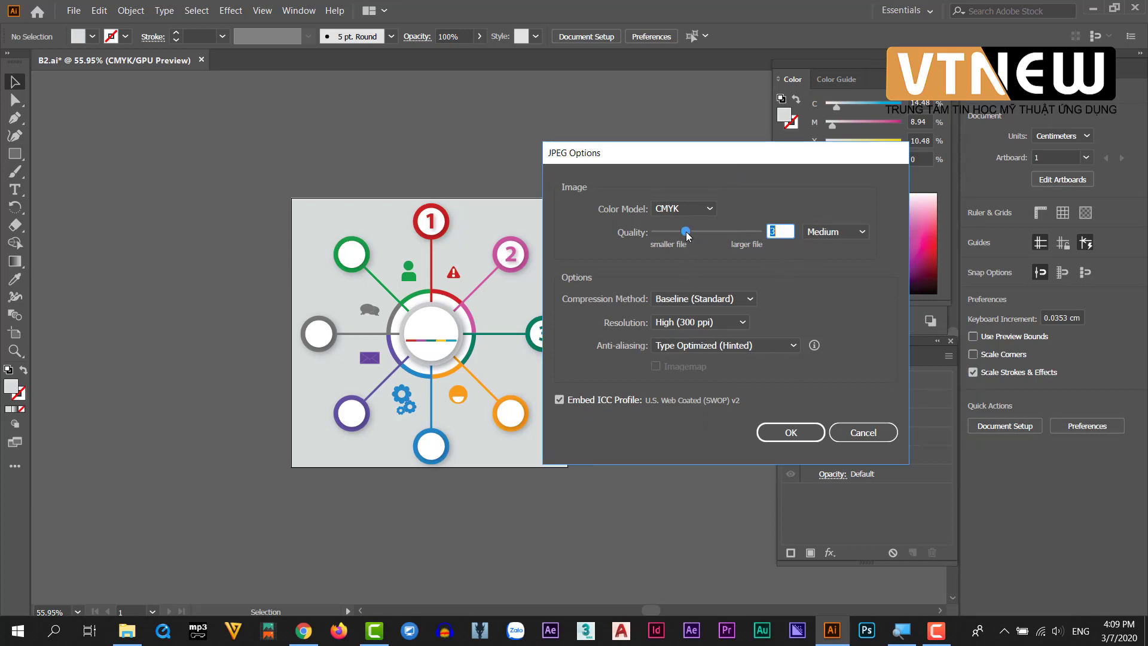
left_click(774, 433)
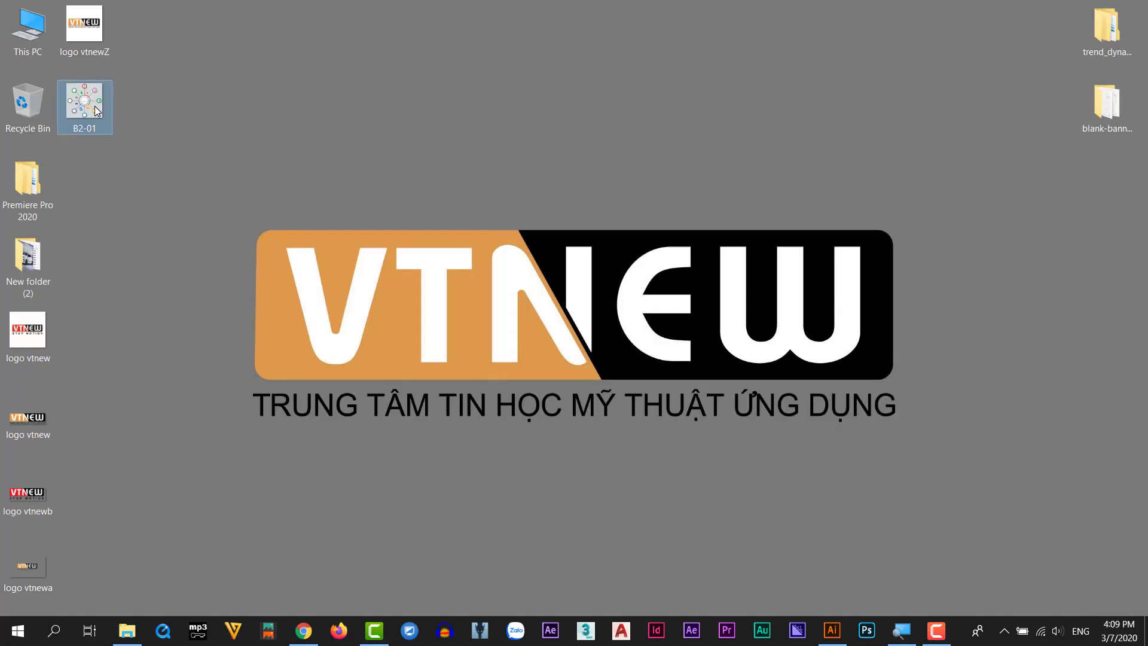
double_click(95, 106)
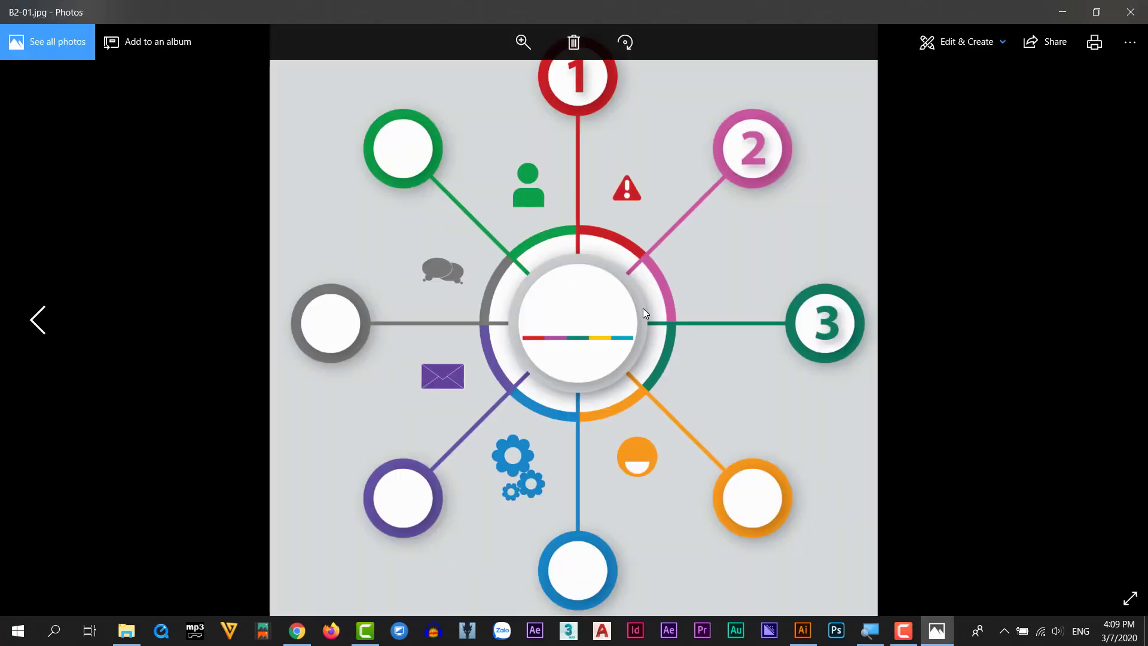
scroll(643, 307, "up", 1)
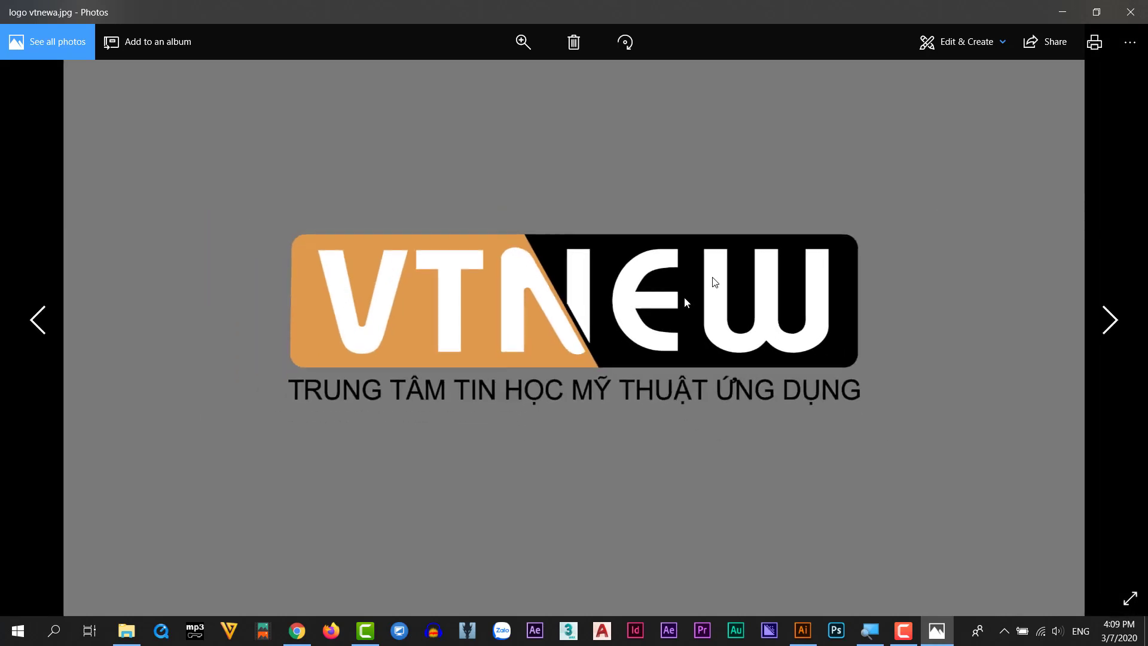
left_click(1130, 12)
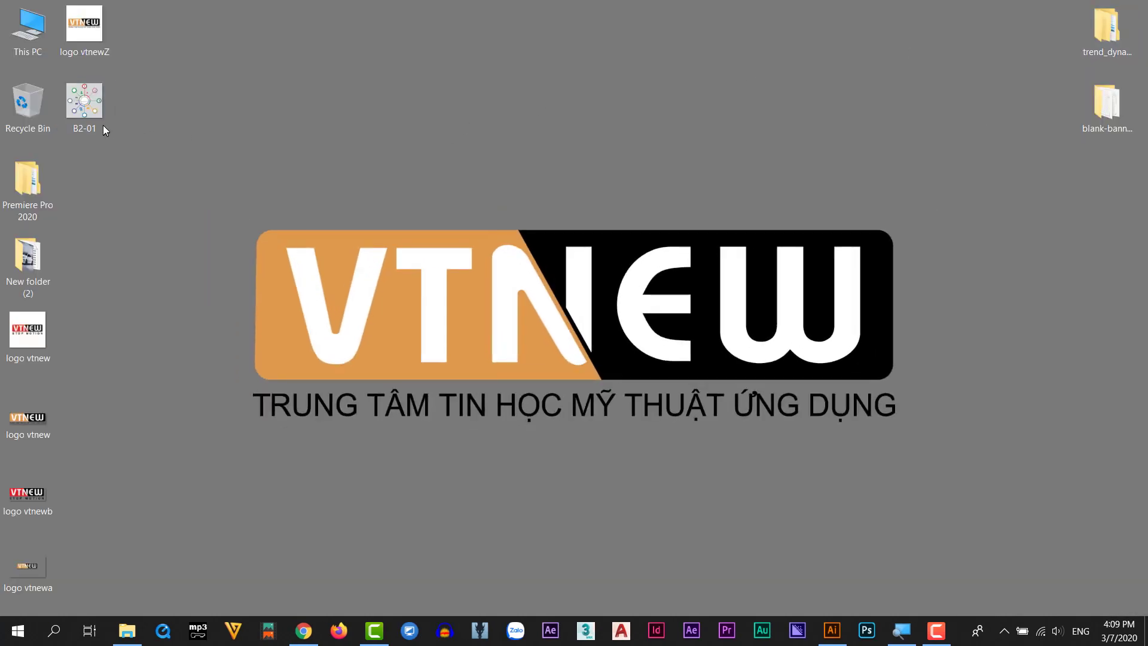
double_click(89, 110)
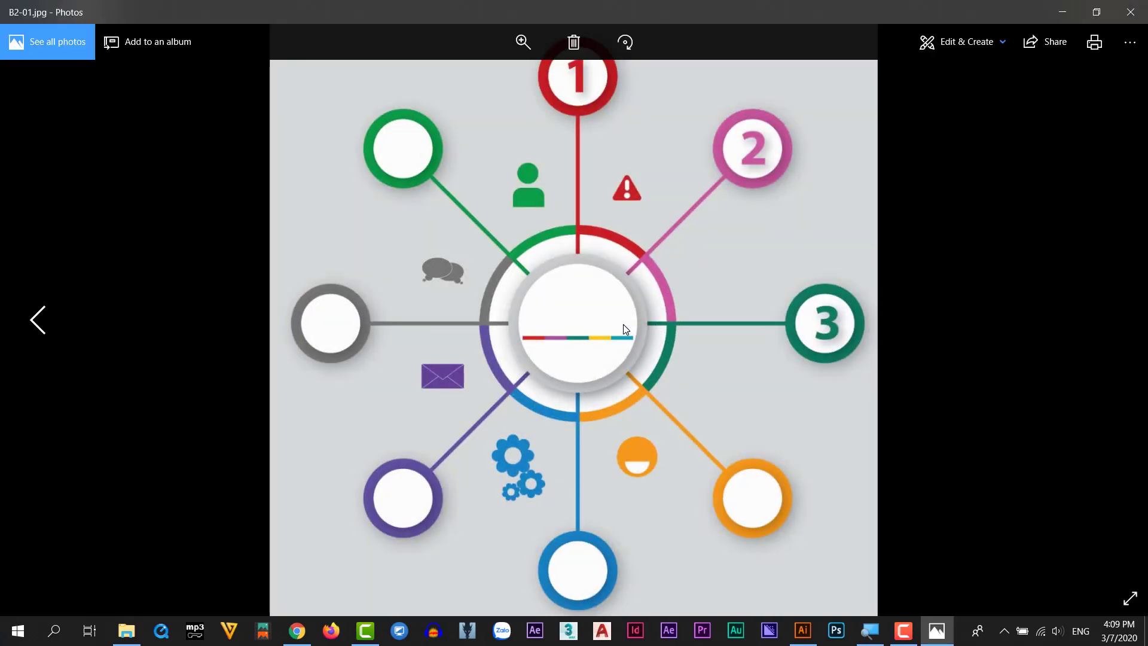
scroll(623, 324, "up", 1)
scroll(623, 324, "down", 1)
scroll(622, 324, "up", 1)
scroll(623, 329, "down", 1)
left_click(1135, 11)
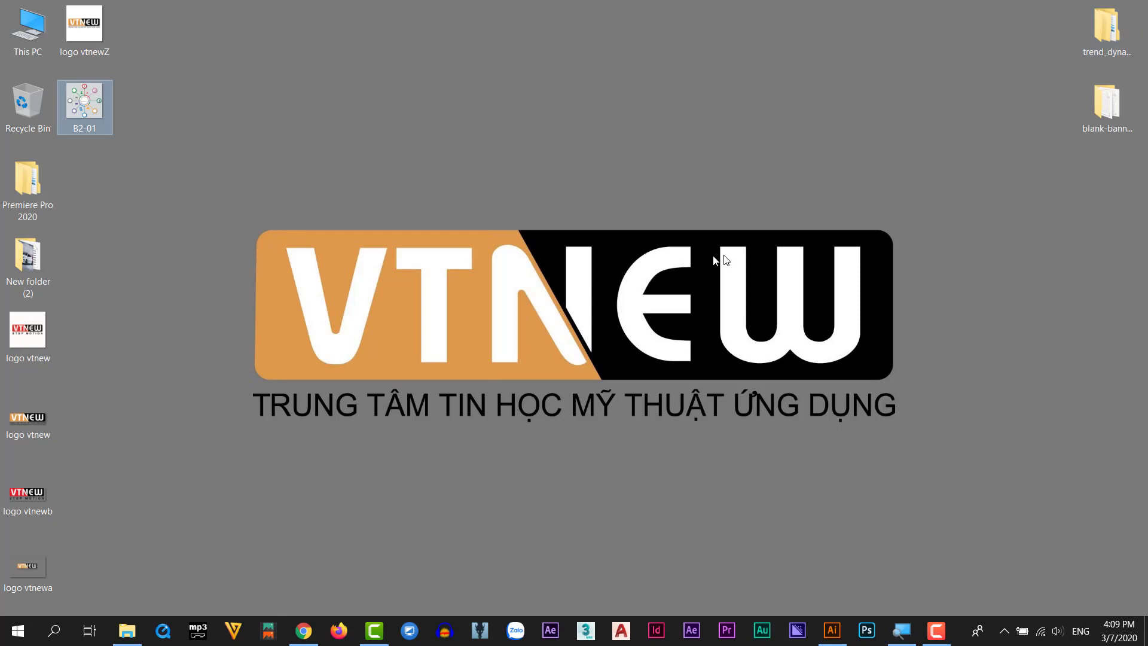
left_click(686, 263)
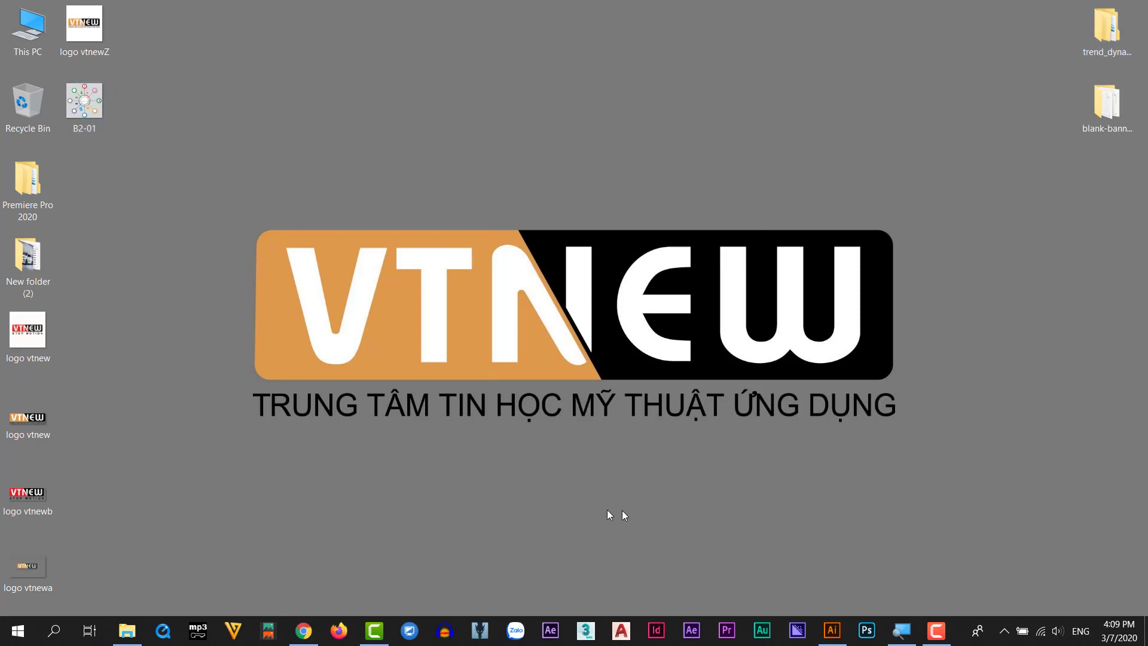